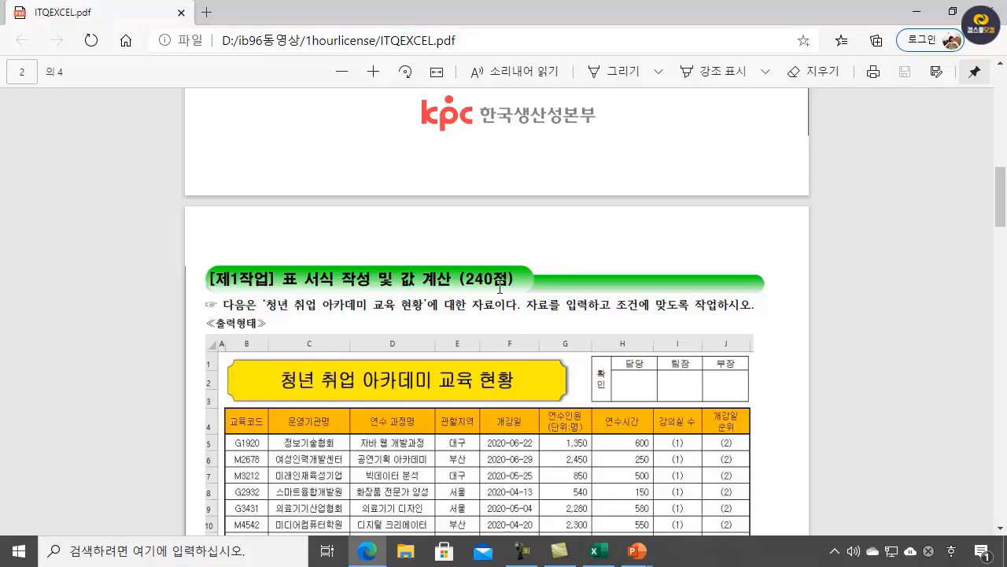
- Look over the exam paper's four tasks, from the task 1 table and calculations to the task 4 chart, returning to task 1
scroll(499, 289, down, 10)
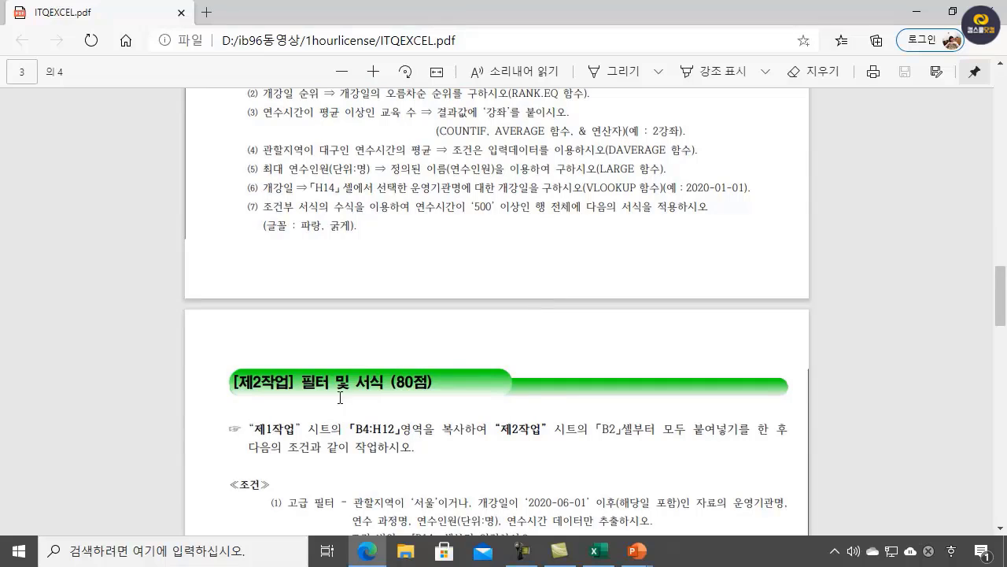
scroll(472, 392, down, 8)
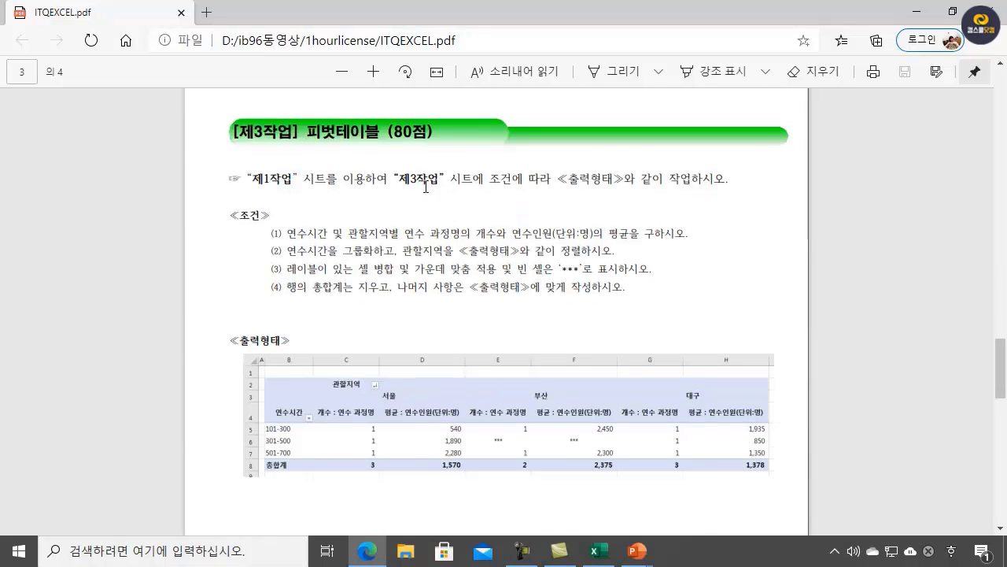
scroll(506, 235, down, 5)
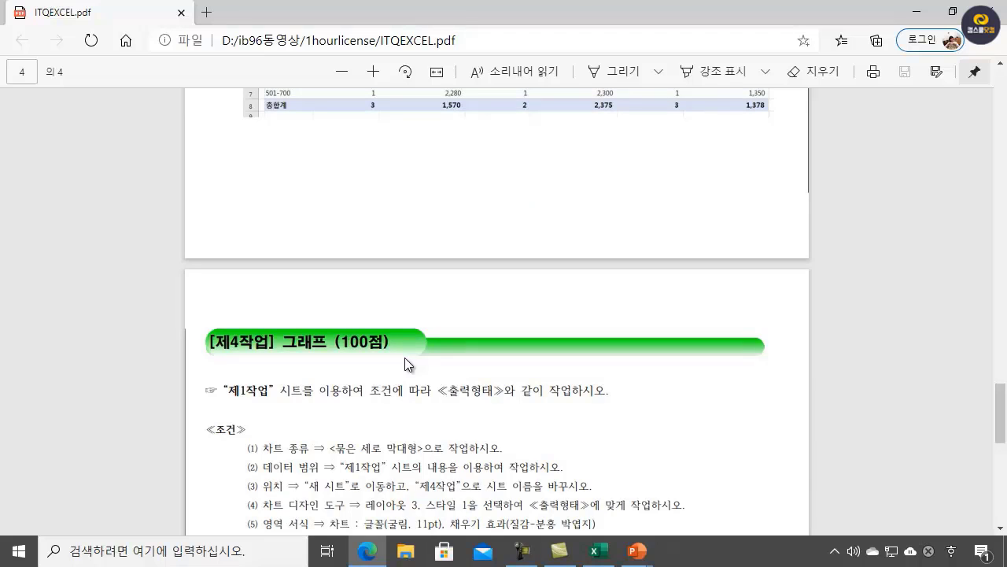
scroll(405, 357, up, 12)
scroll(405, 358, up, 3)
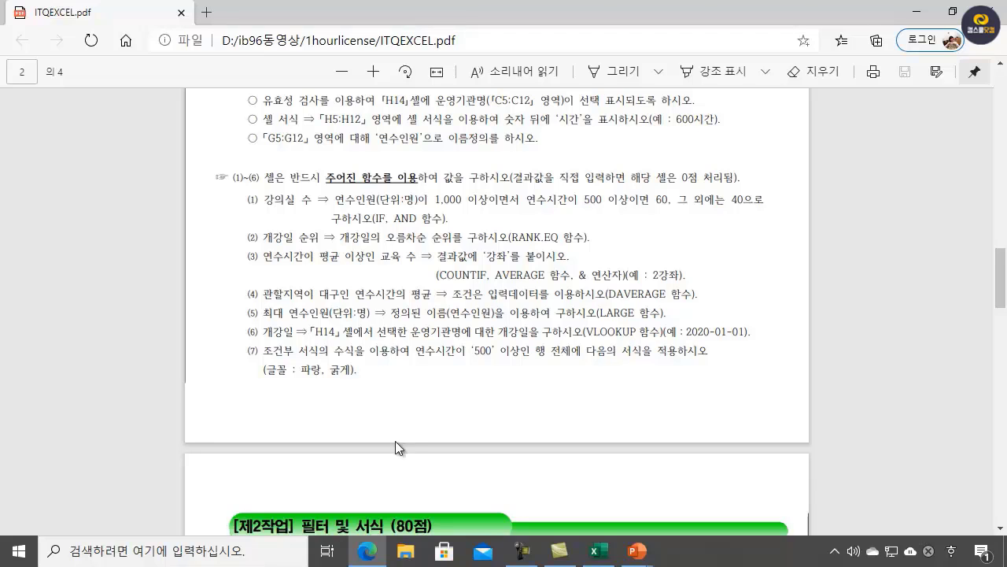
scroll(551, 284, up, 1)
scroll(551, 283, up, 4)
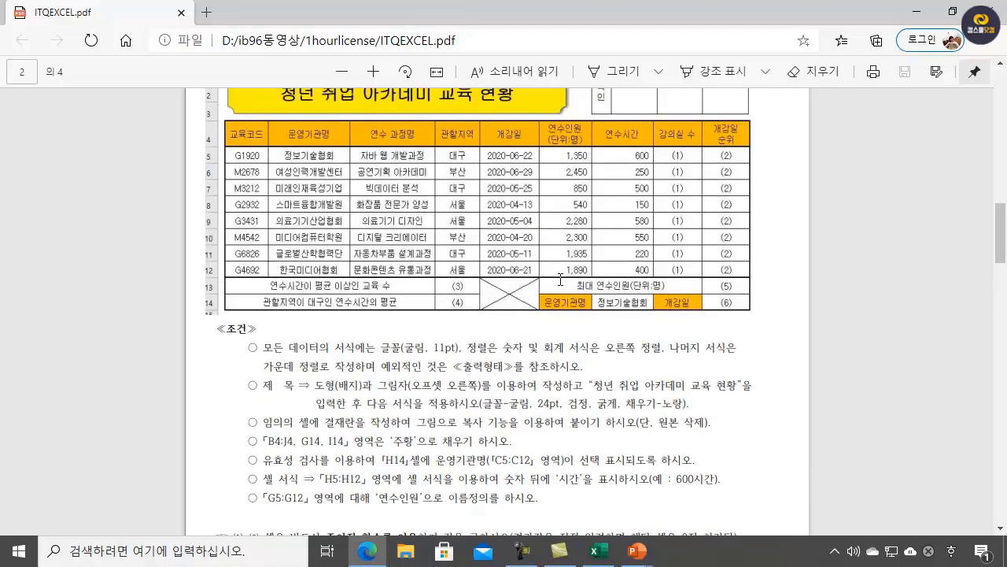
scroll(477, 360, up, 1)
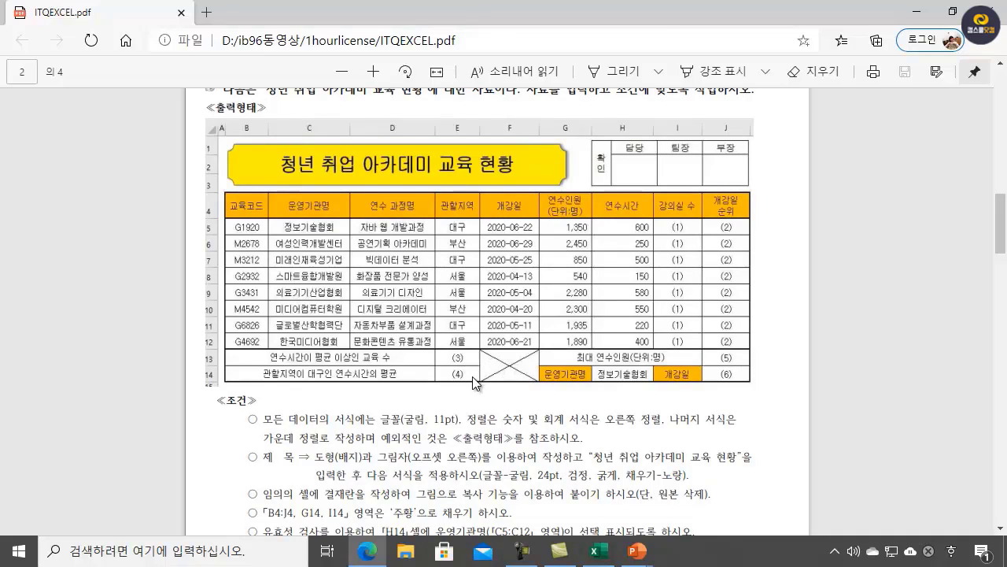
scroll(473, 381, up, 2)
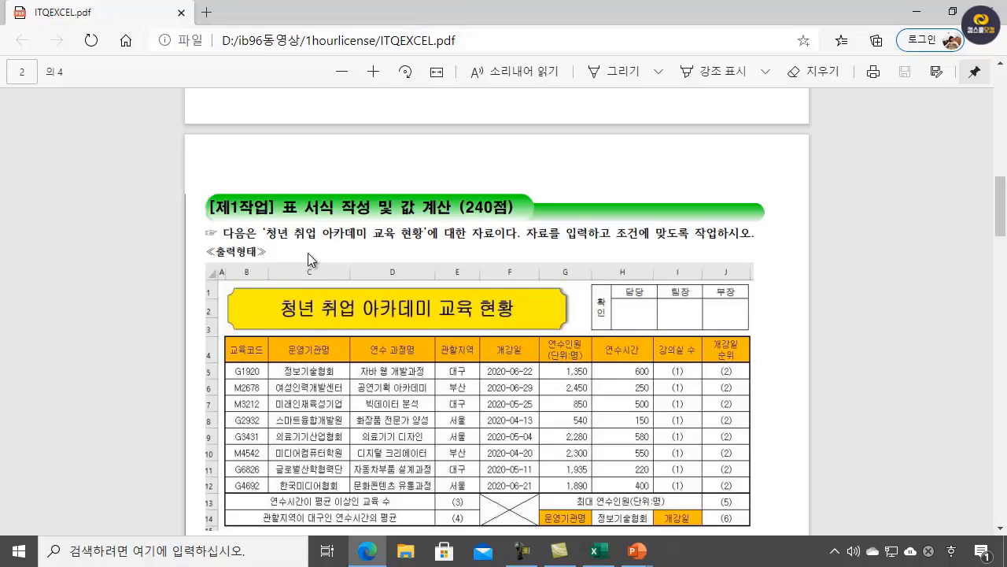
- Compare task 1's output table, conditions and function requirements with task 2's advanced filter and table formatting instructions
scroll(428, 398, down, 6)
scroll(431, 402, down, 5)
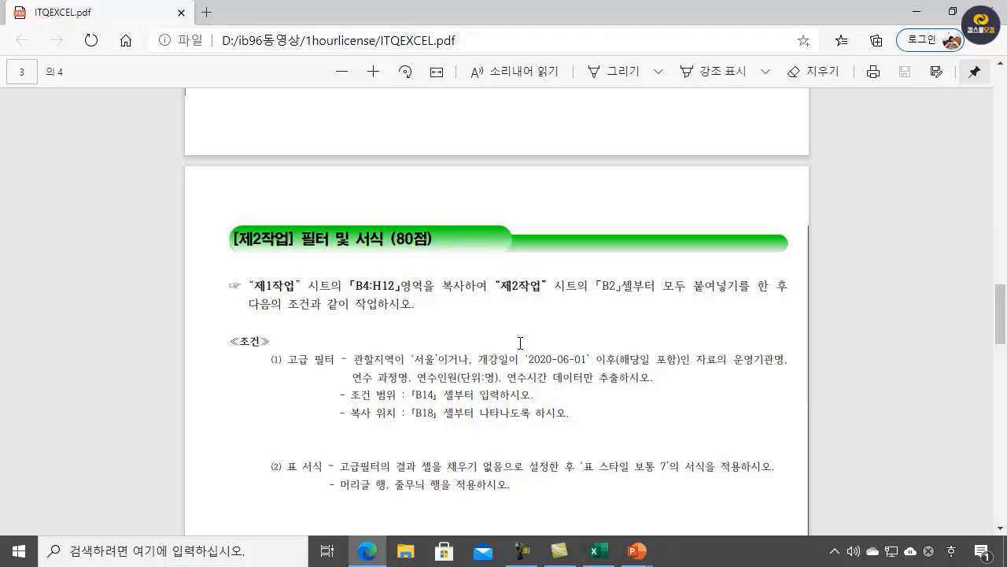
scroll(504, 344, up, 6)
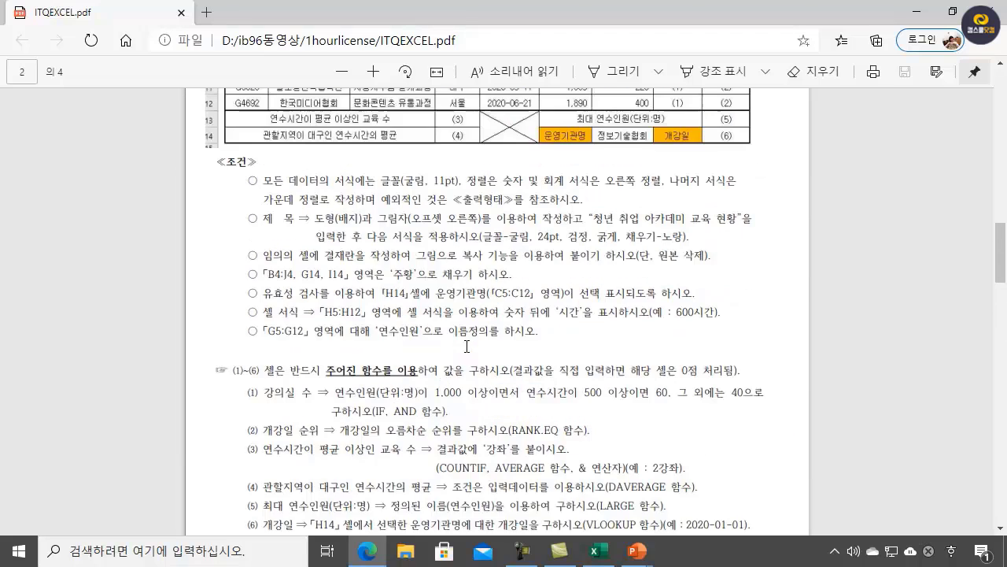
scroll(467, 346, up, 4)
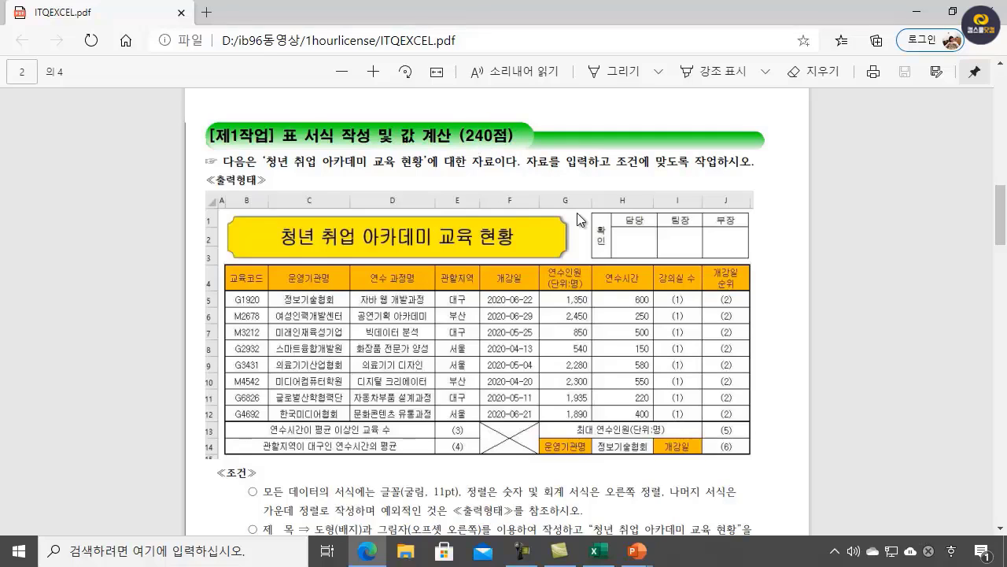
scroll(527, 257, down, 8)
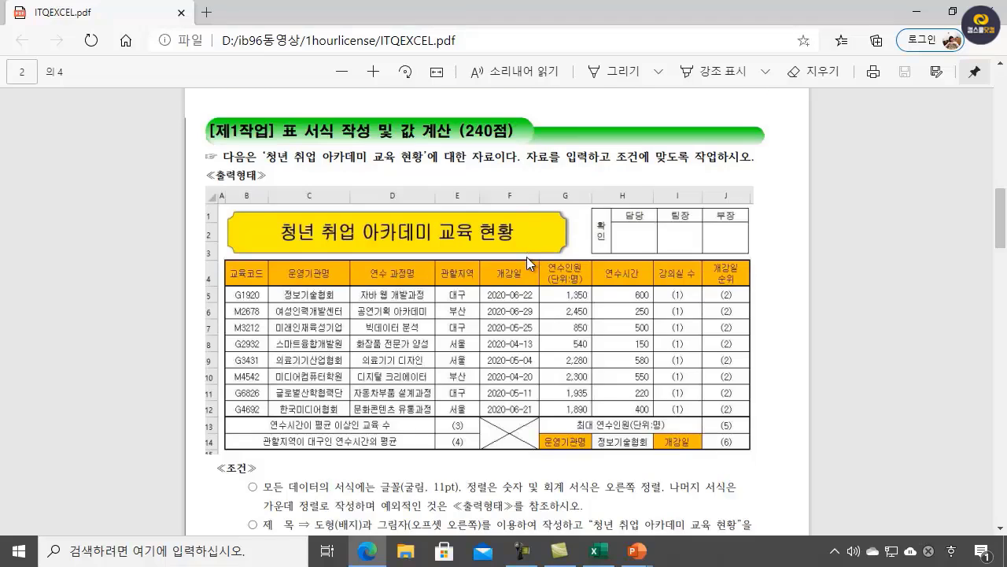
scroll(524, 273, down, 2)
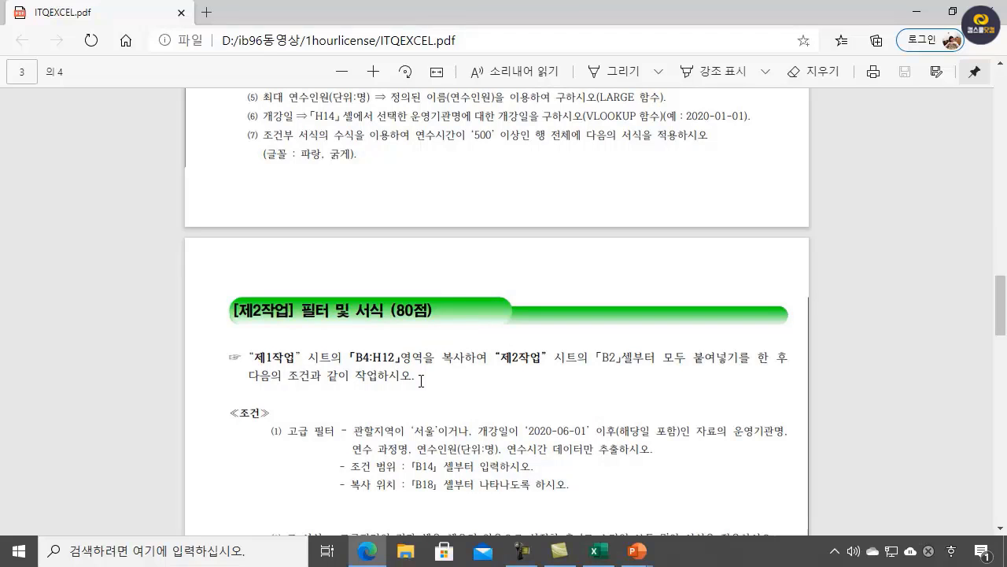
scroll(419, 272, up, 10)
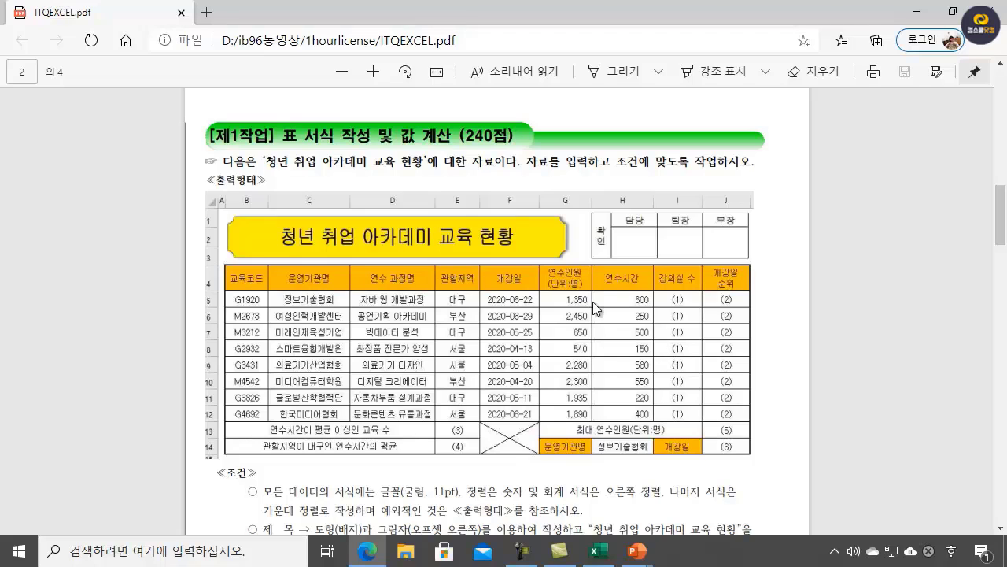
scroll(593, 329, down, 10)
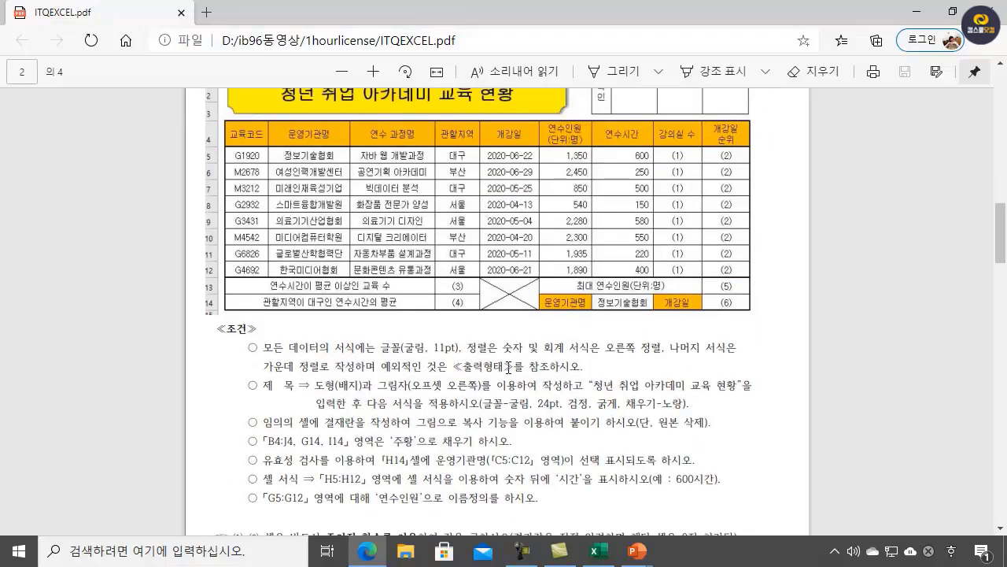
scroll(495, 376, down, 3)
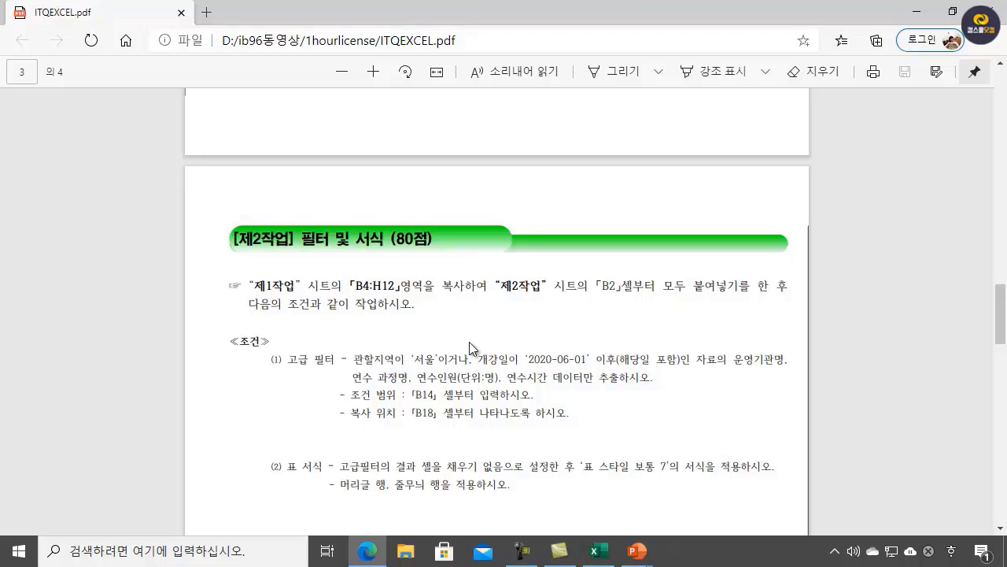
scroll(470, 344, up, 3)
scroll(471, 344, up, 6)
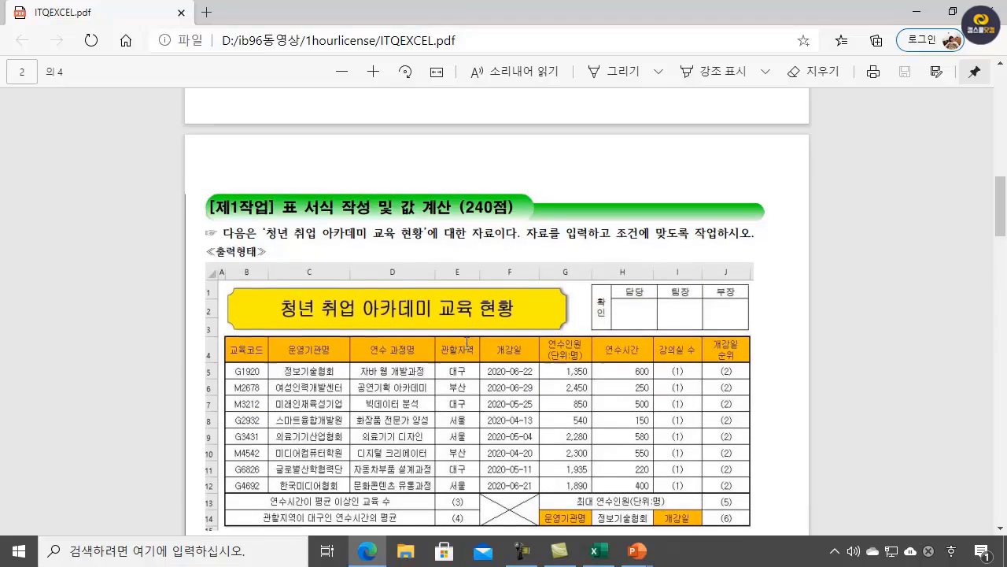
scroll(468, 344, down, 3)
scroll(425, 371, down, 6)
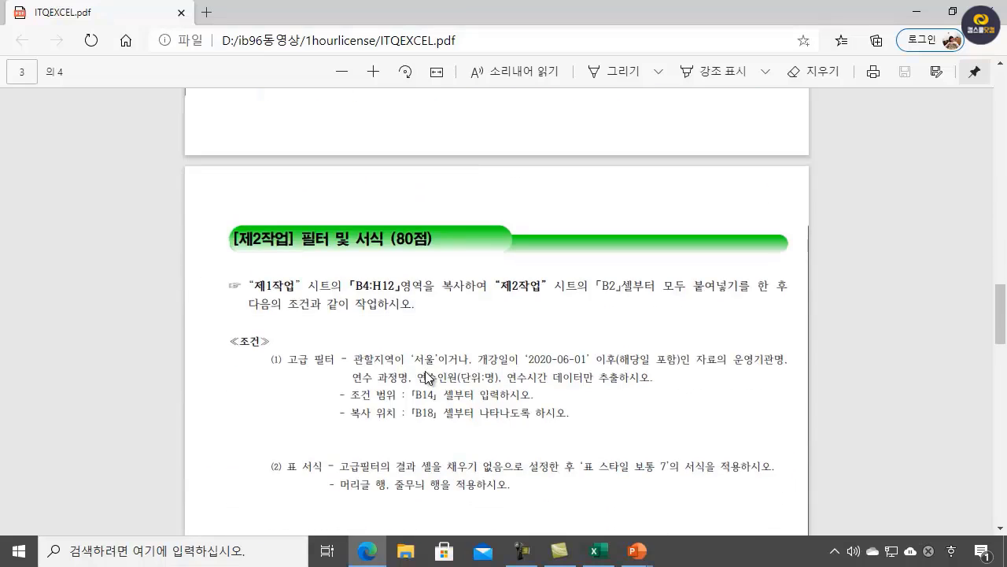
- Examine the task 3 pivot table and task 4 chart requirements, and check them and task 2 against the task 1 table
scroll(425, 370, down, 3)
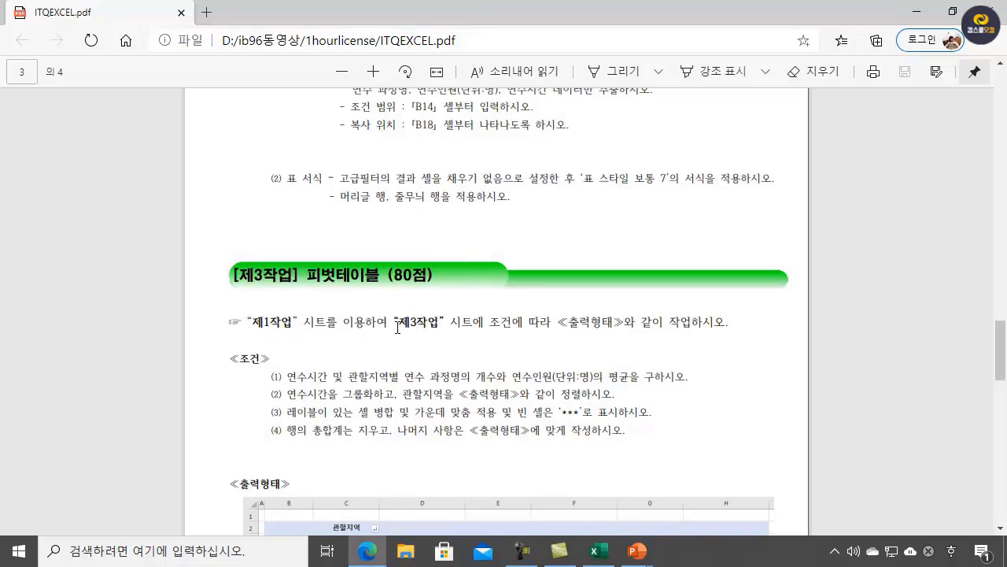
scroll(397, 327, down, 6)
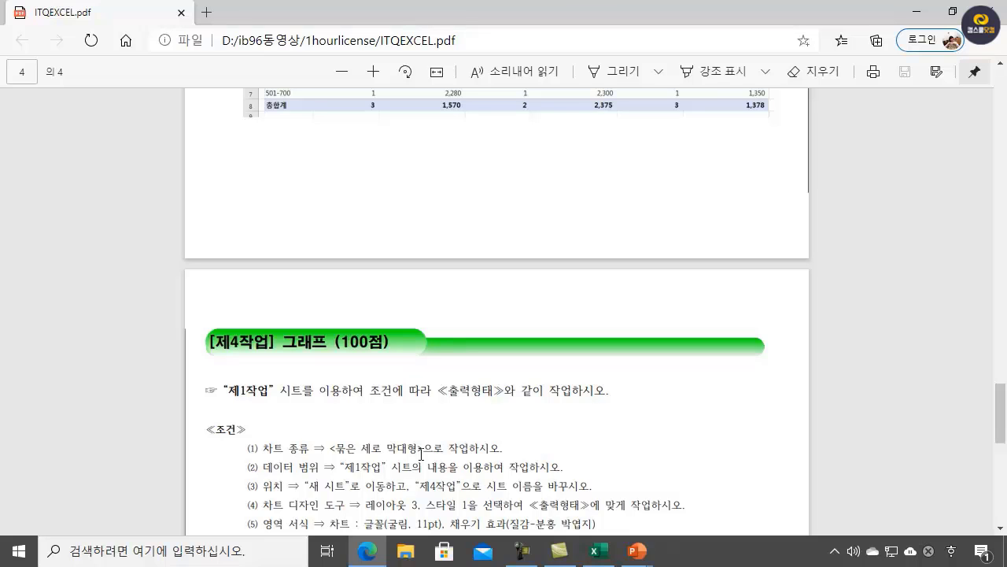
scroll(424, 452, up, 15)
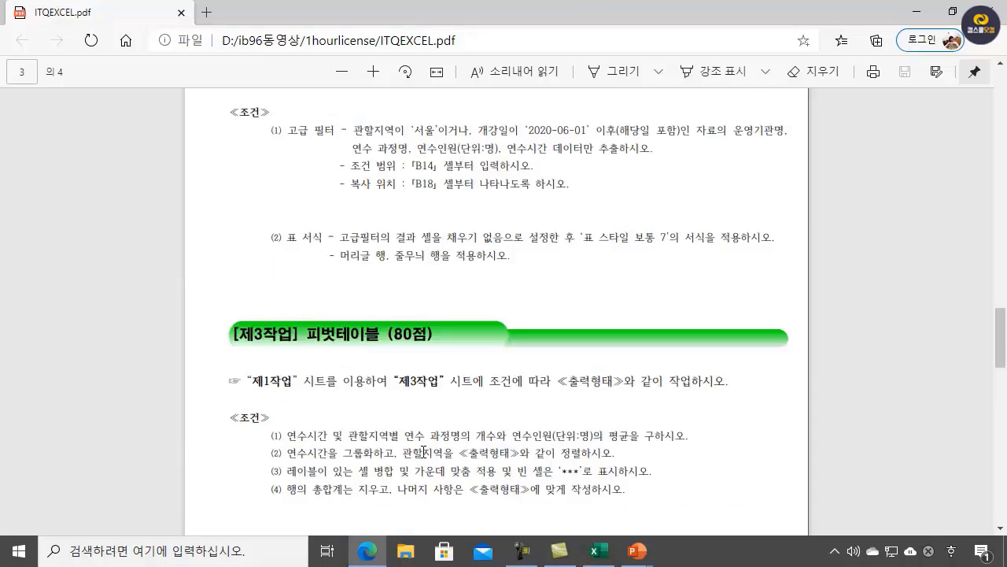
scroll(424, 452, up, 5)
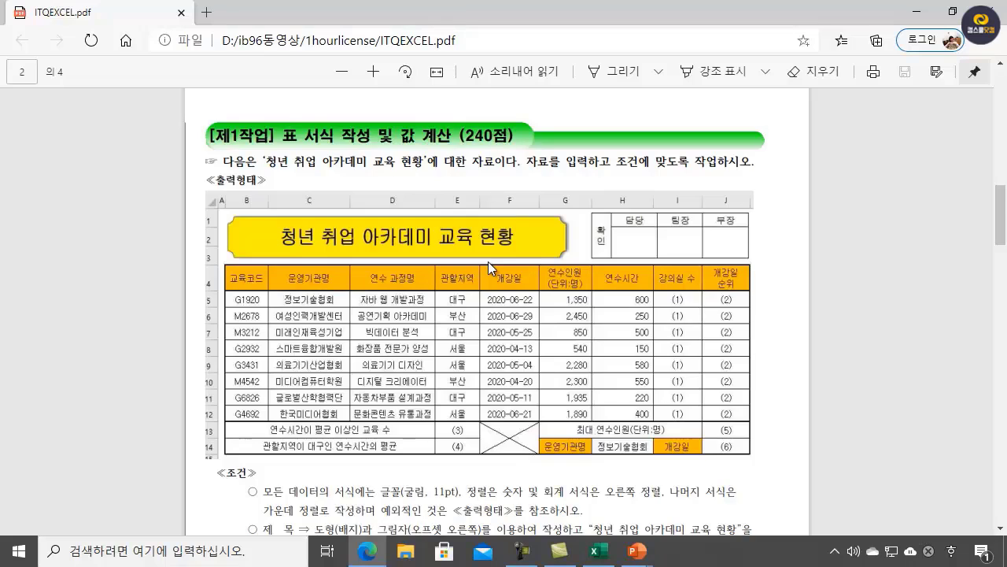
scroll(487, 263, down, 5)
scroll(488, 270, down, 4)
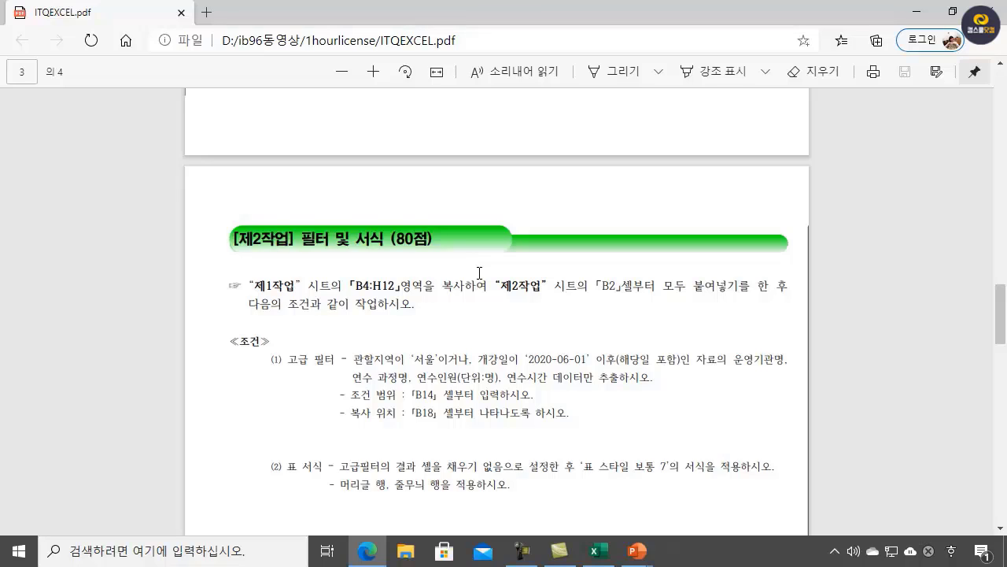
scroll(455, 274, up, 5)
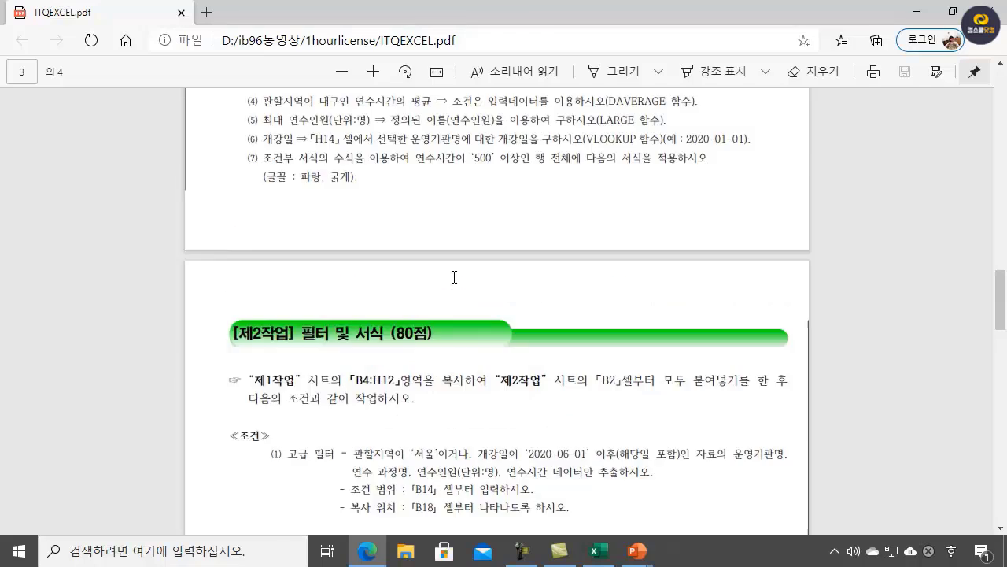
scroll(455, 313, up, 5)
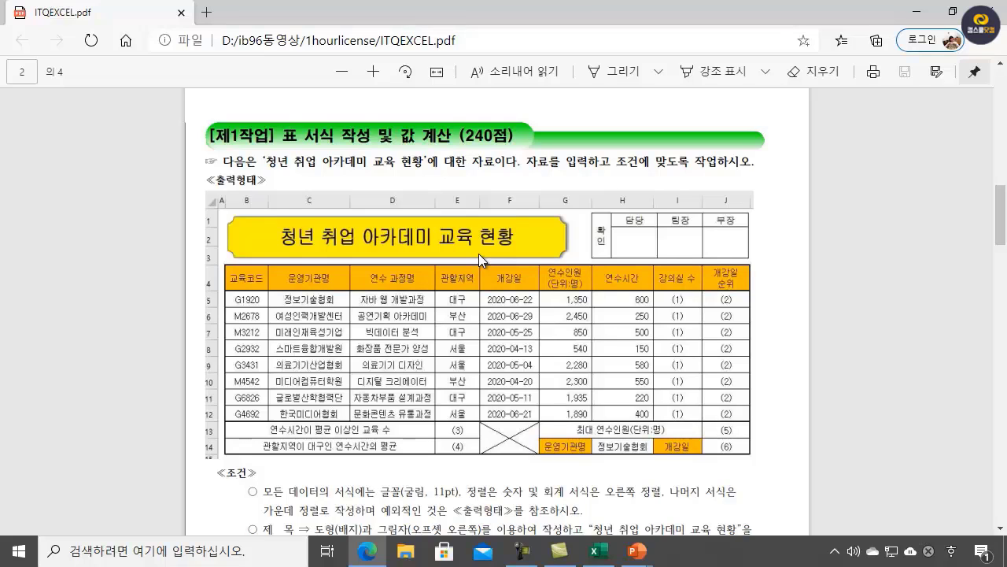
- Read the answer-writing guidelines (답안 작성요령) on page 1 for the required column width, borders and sheet names
scroll(478, 254, up, 6)
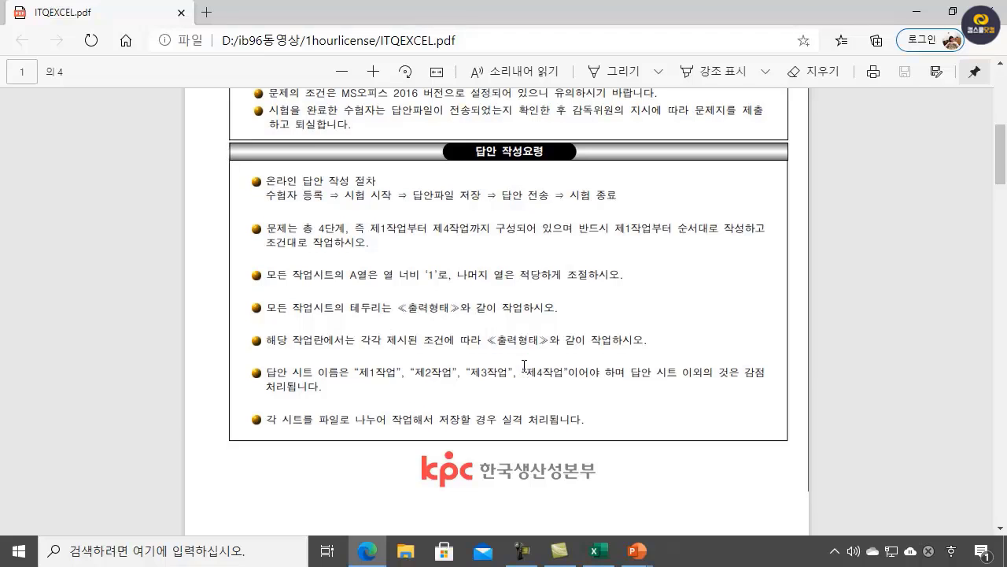
scroll(527, 367, down, 10)
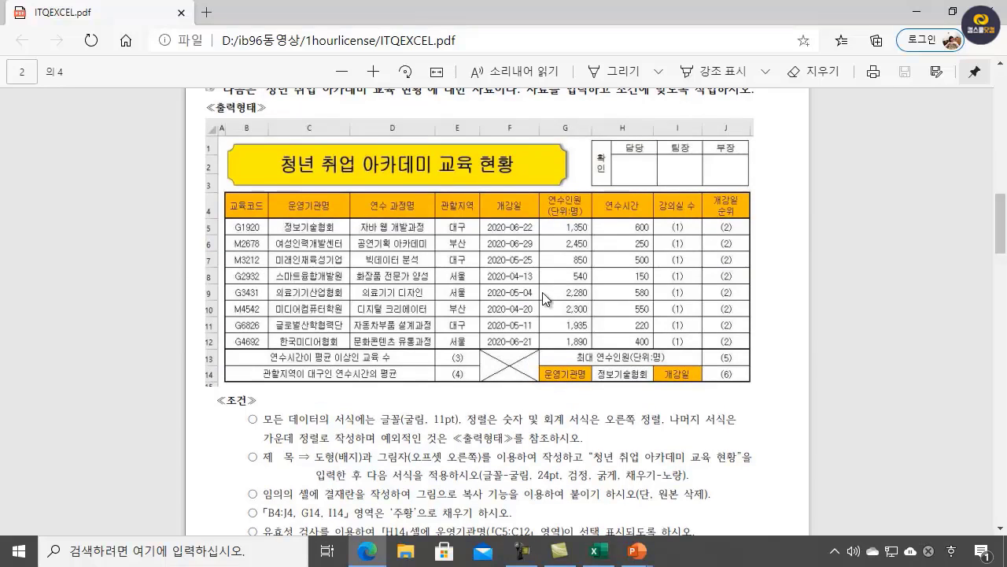
scroll(542, 297, up, 6)
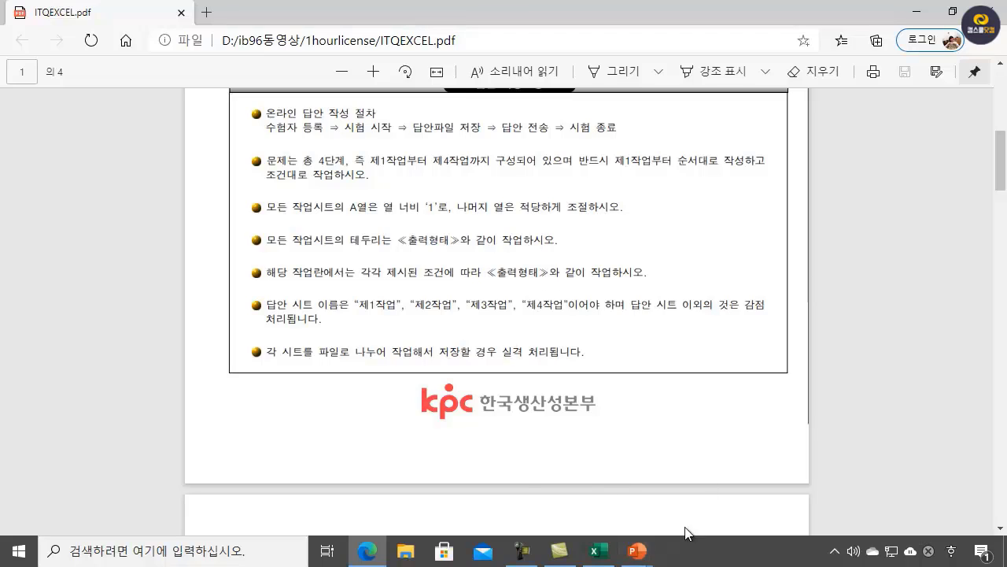
- Switch to Excel, move its window over the exam PDF and widen it to inspect the existing training table
click(600, 550)
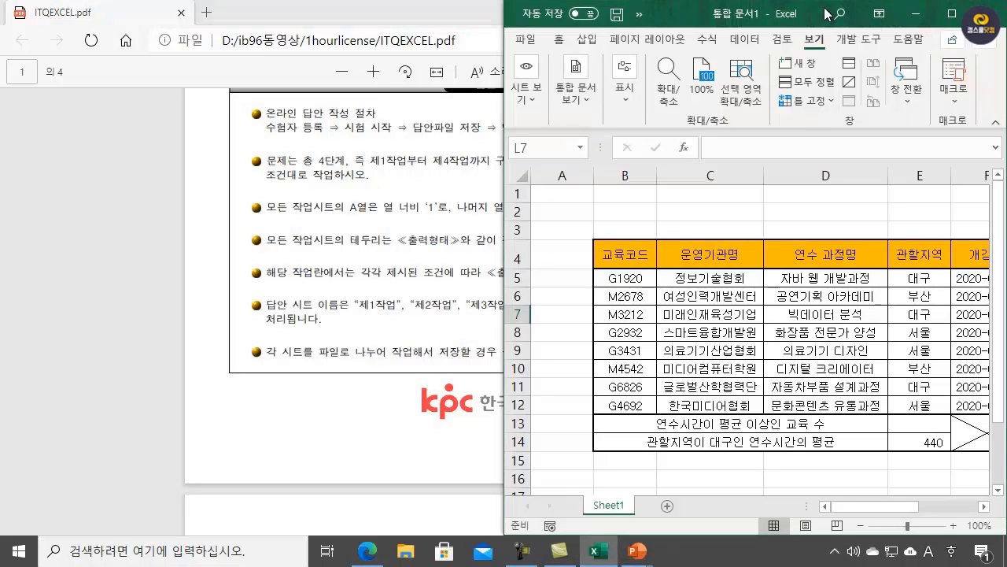
drag(826, 13, 726, 13)
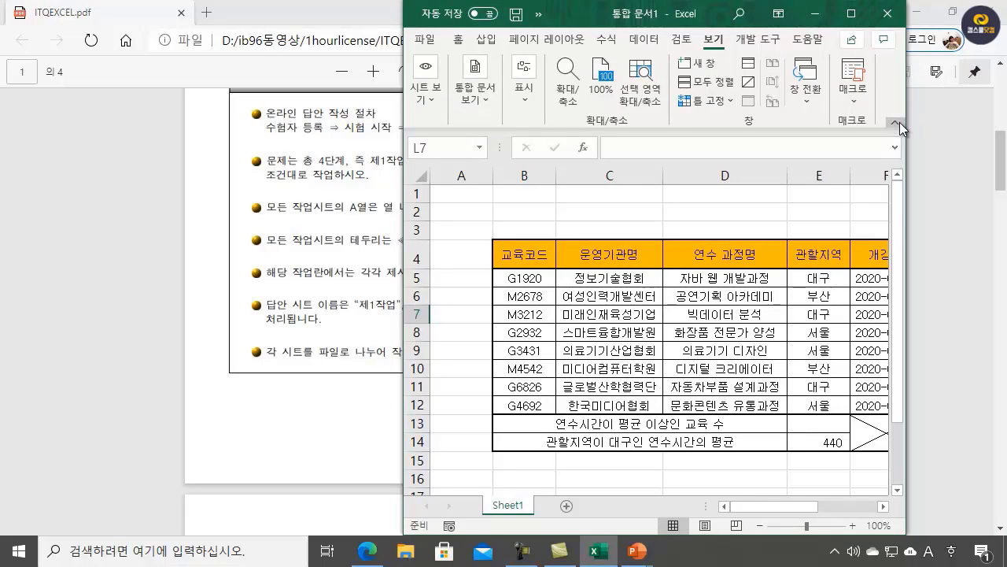
drag(908, 120, 1006, 120)
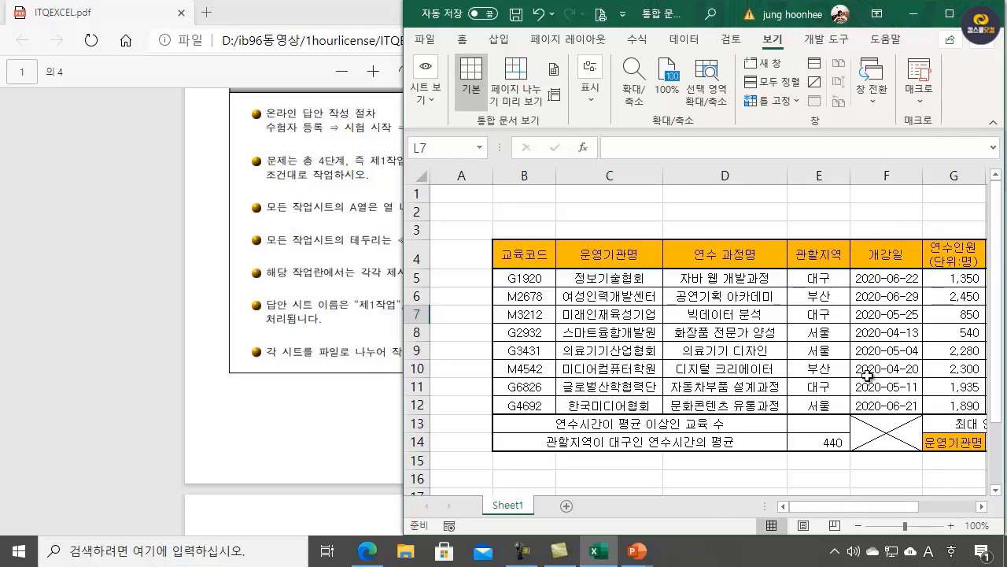
scroll(756, 343, down, 2)
scroll(669, 394, up, 2)
scroll(806, 376, down, 2)
scroll(806, 376, up, 2)
- Create a new blank workbook and maximize its window
click(423, 42)
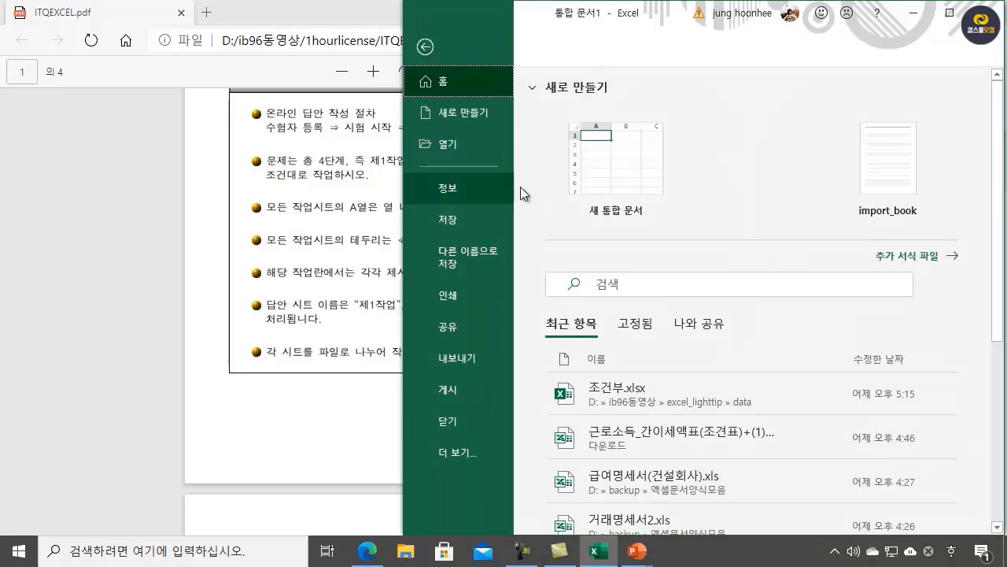
click(613, 165)
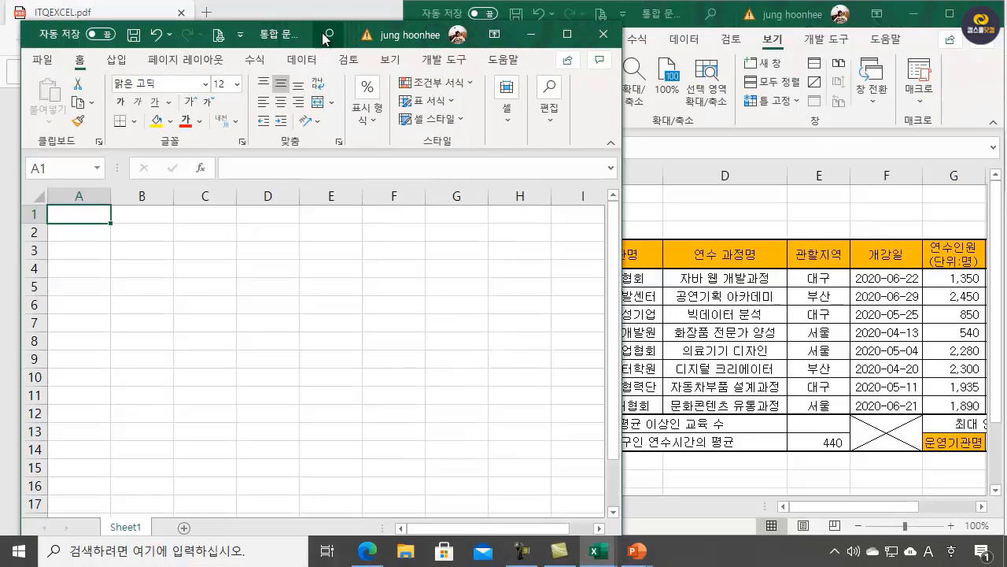
click(566, 34)
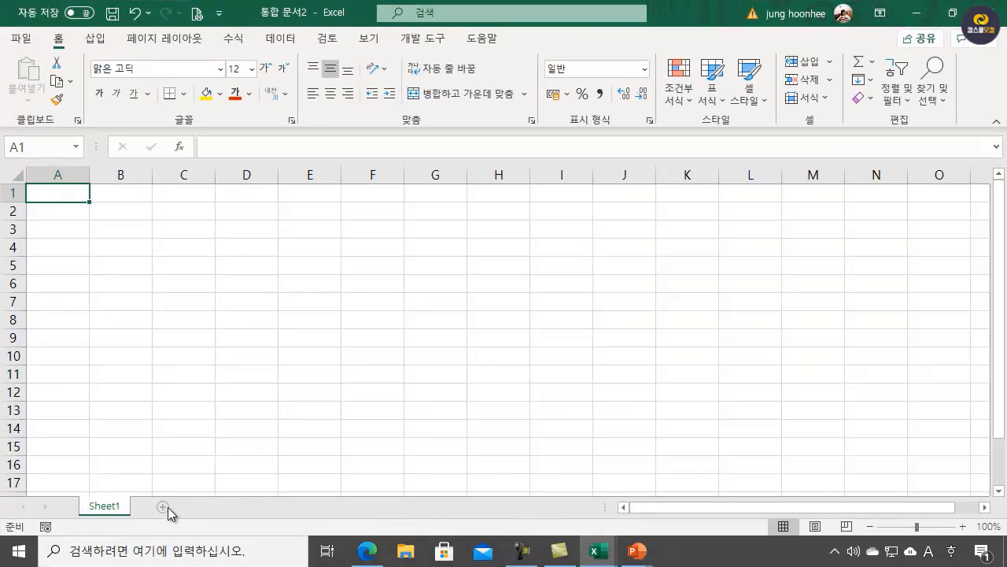
- Add three worksheets after Sheet1 so that the new workbook has four sheets
click(195, 507)
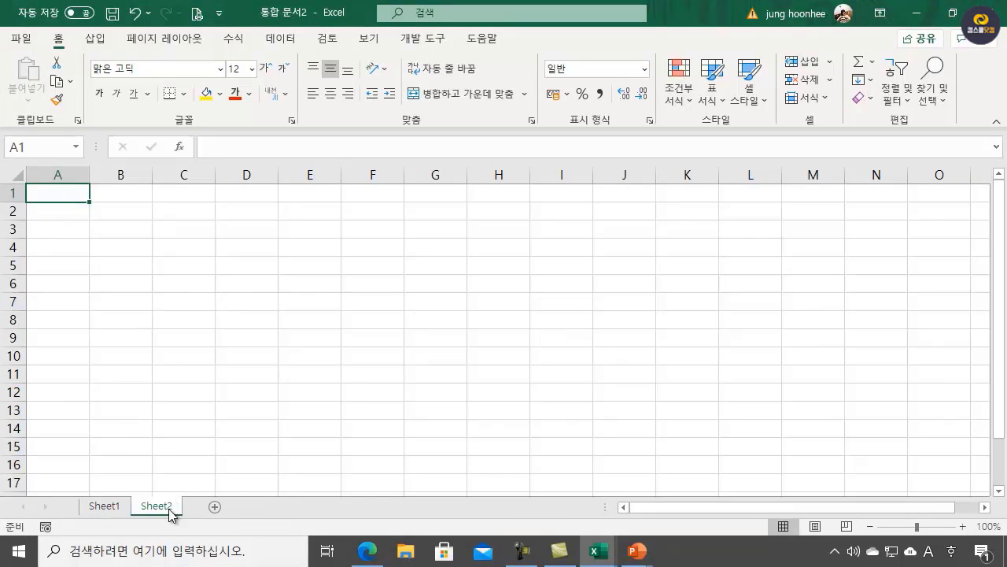
click(215, 508)
click(268, 508)
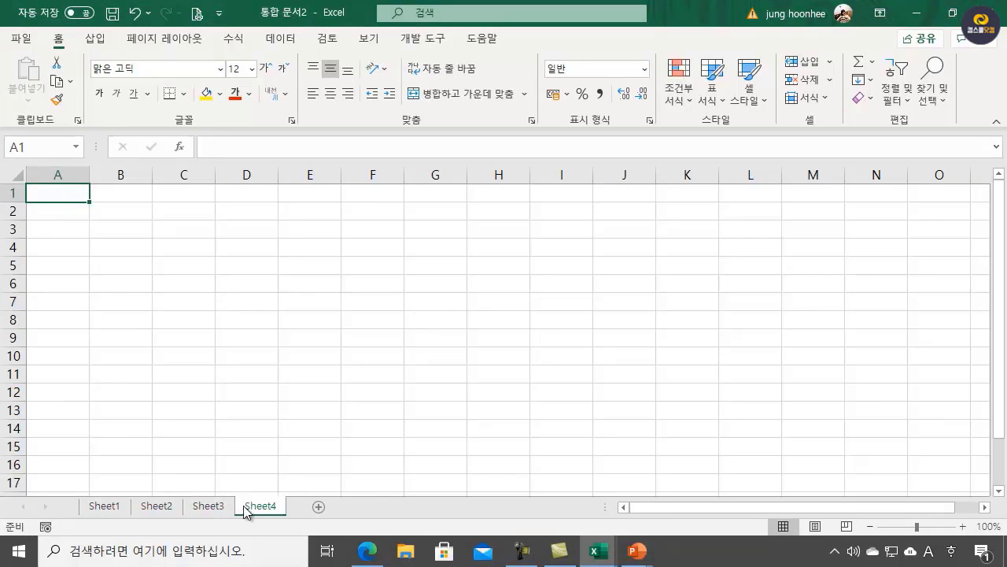
- Rename Sheet1 as 제1작업, checking the required sheet names in the exam PDF's guidelines
double_click(103, 506)
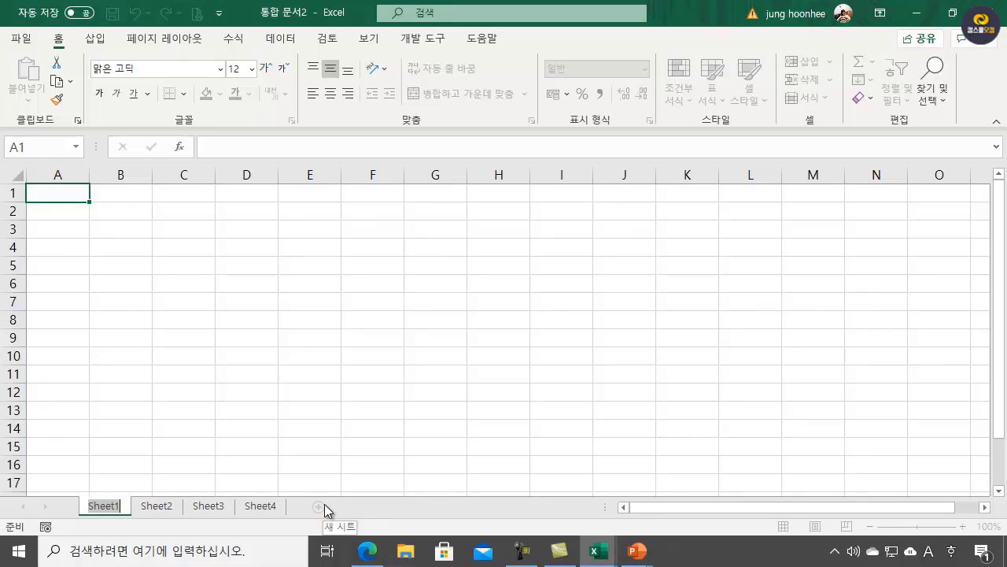
text(W)
key(BackSpace)
key(Hangul)
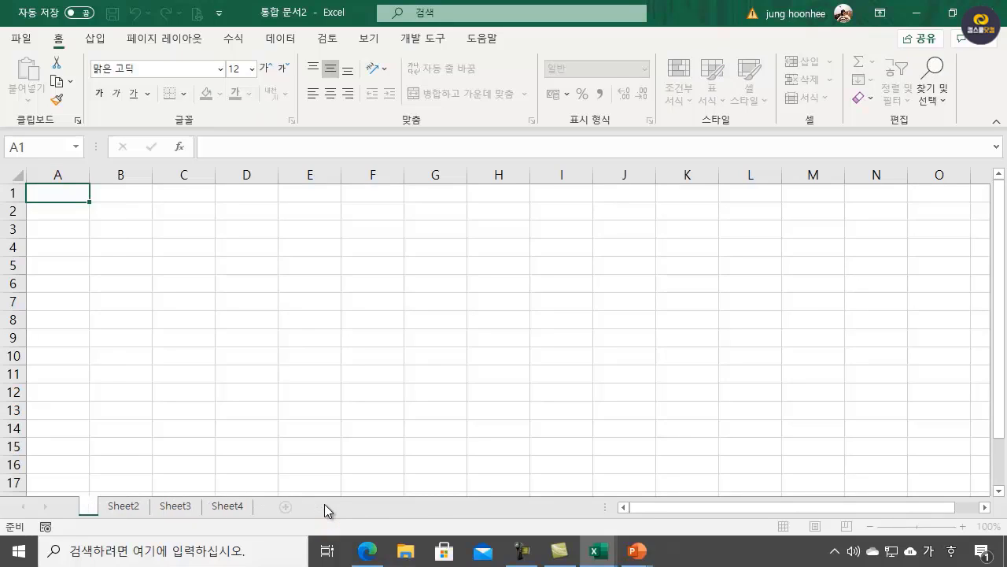
text(제1작업)
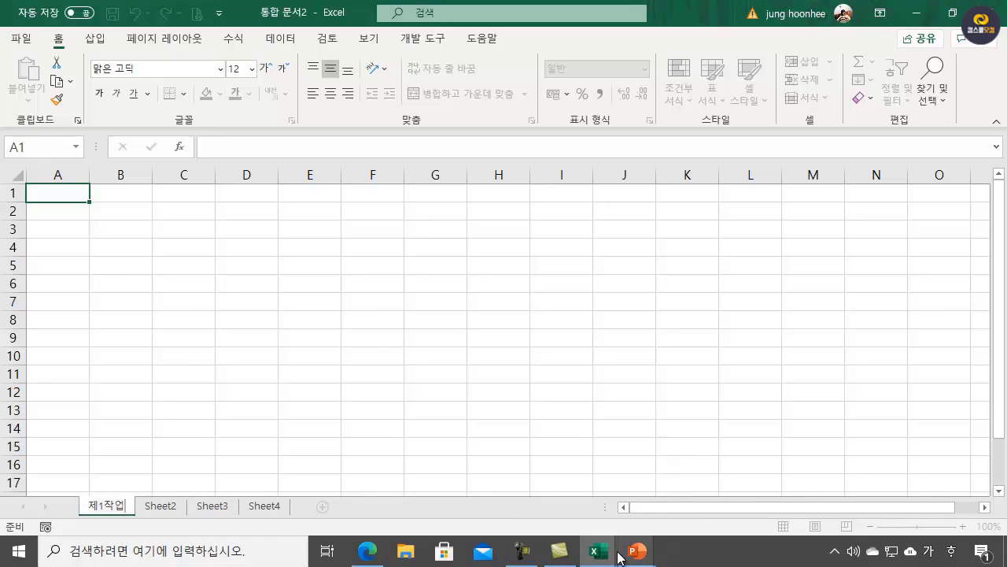
mouse_move(362, 555)
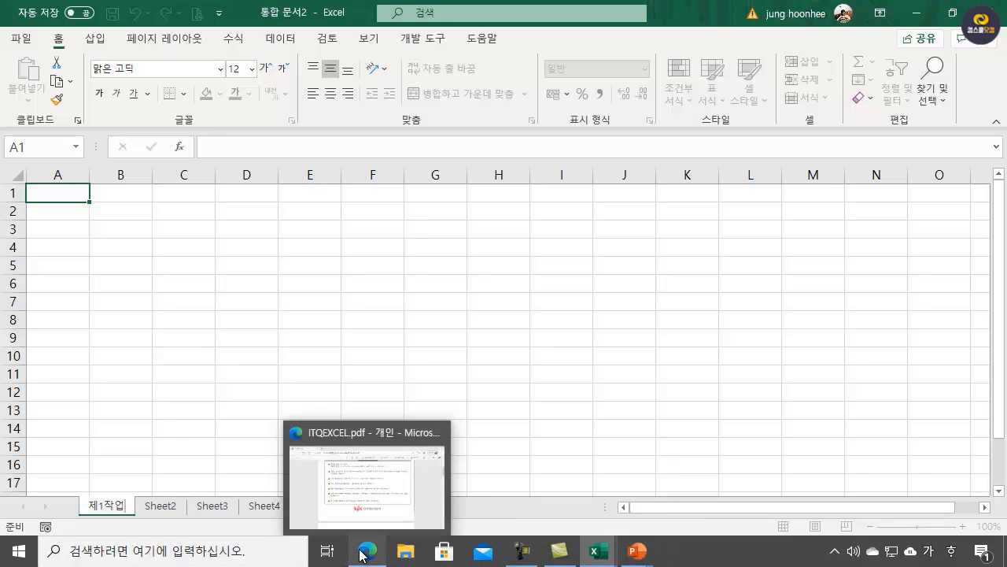
click(360, 503)
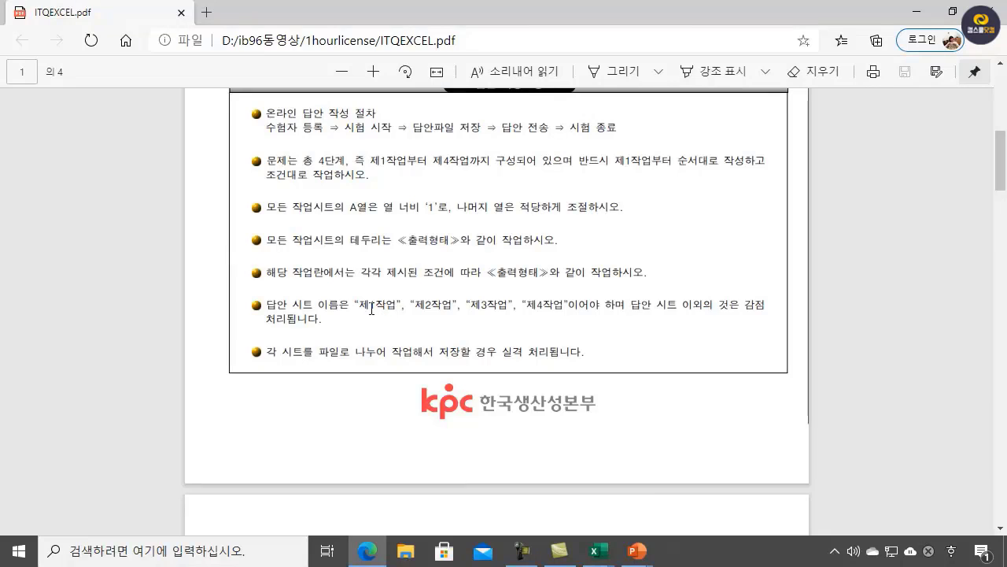
click(594, 551)
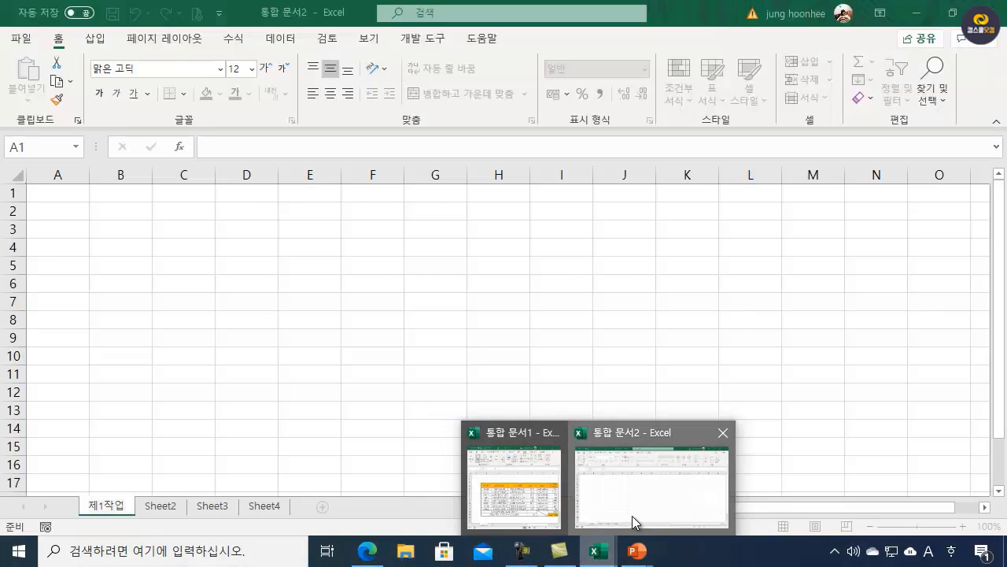
click(637, 520)
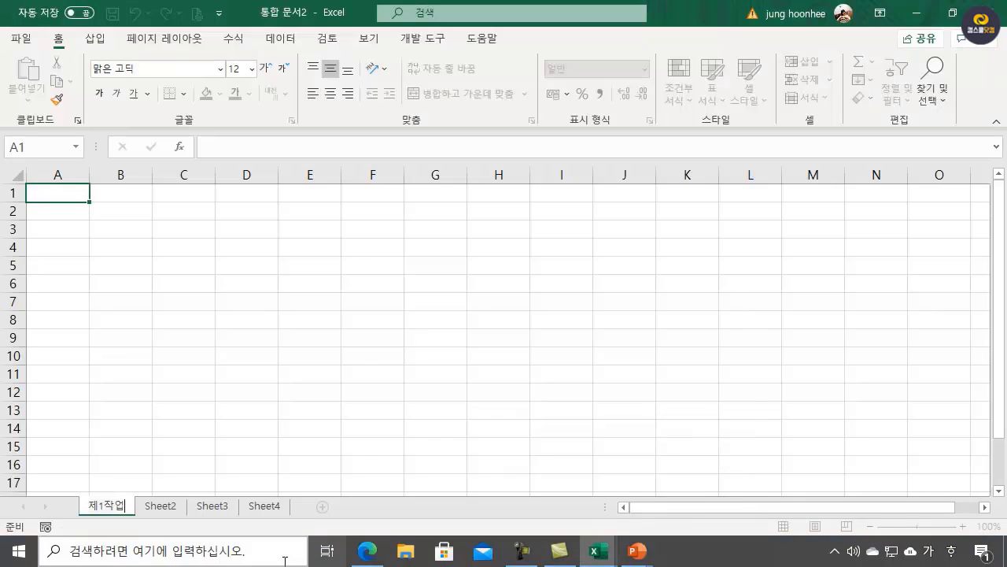
- Rename Sheet2, Sheet3 and Sheet4 as 제2작업, 제3작업 and 제4작업
double_click(167, 507)
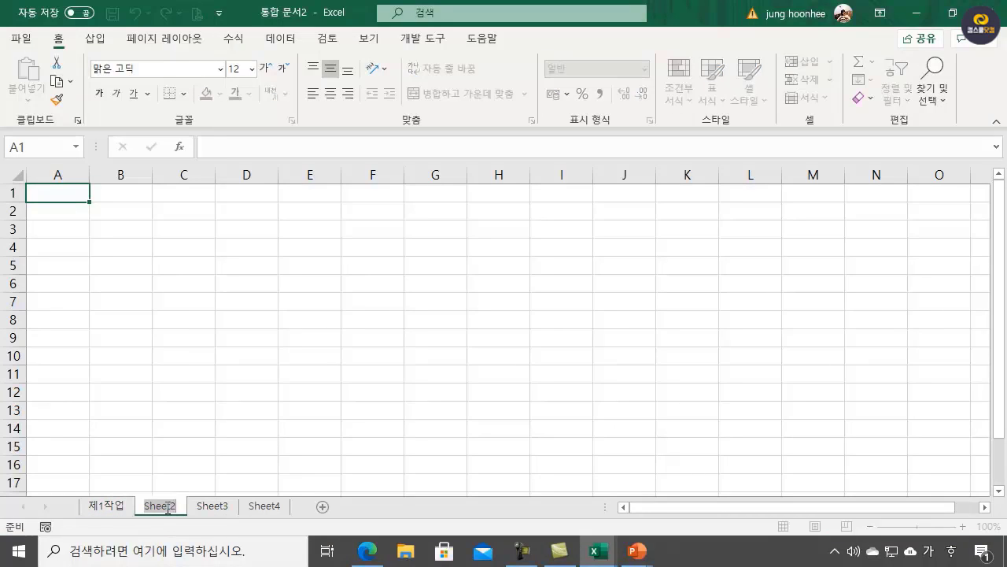
text(제2작업)
key(Return)
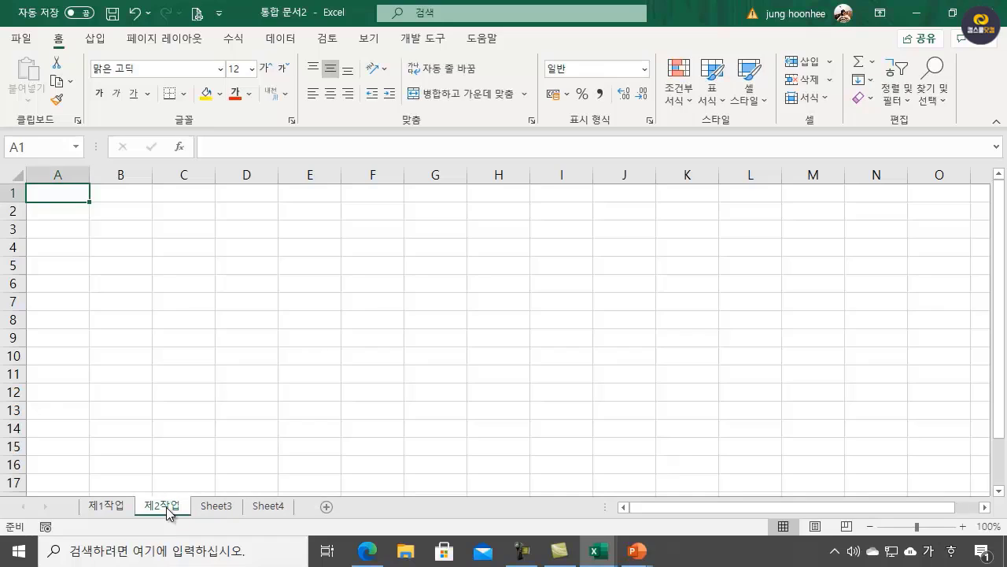
double_click(225, 510)
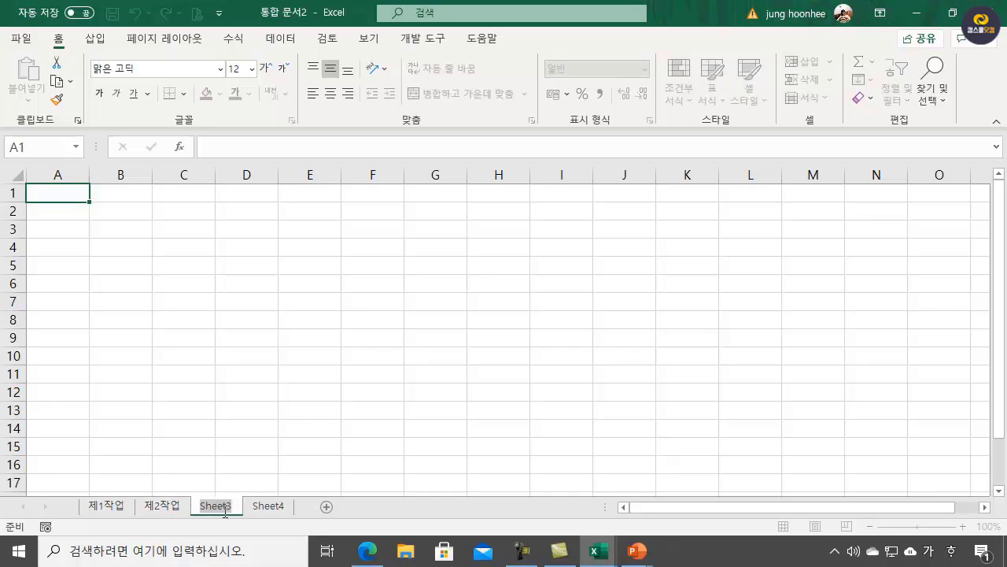
text(제3작업)
key(Return)
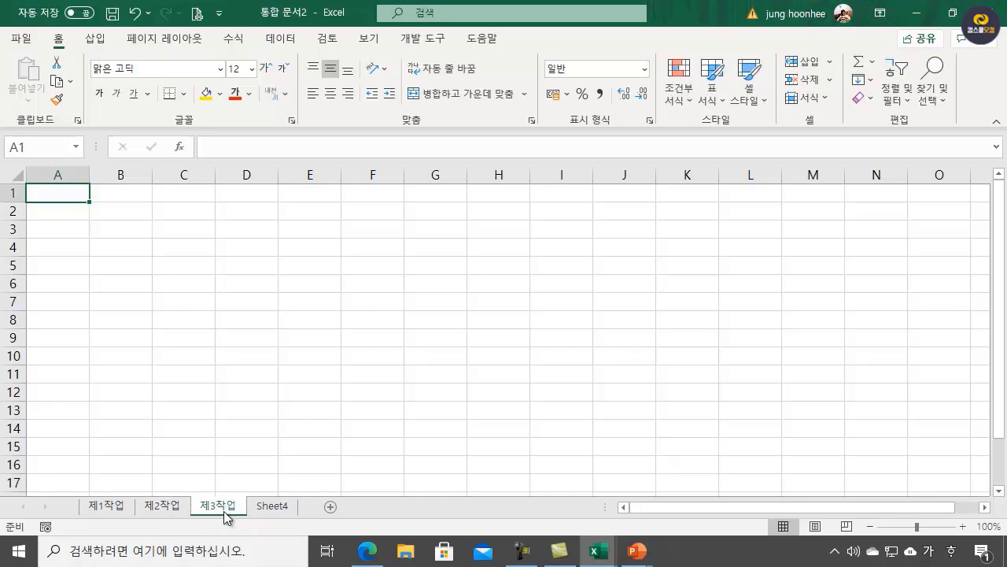
double_click(277, 505)
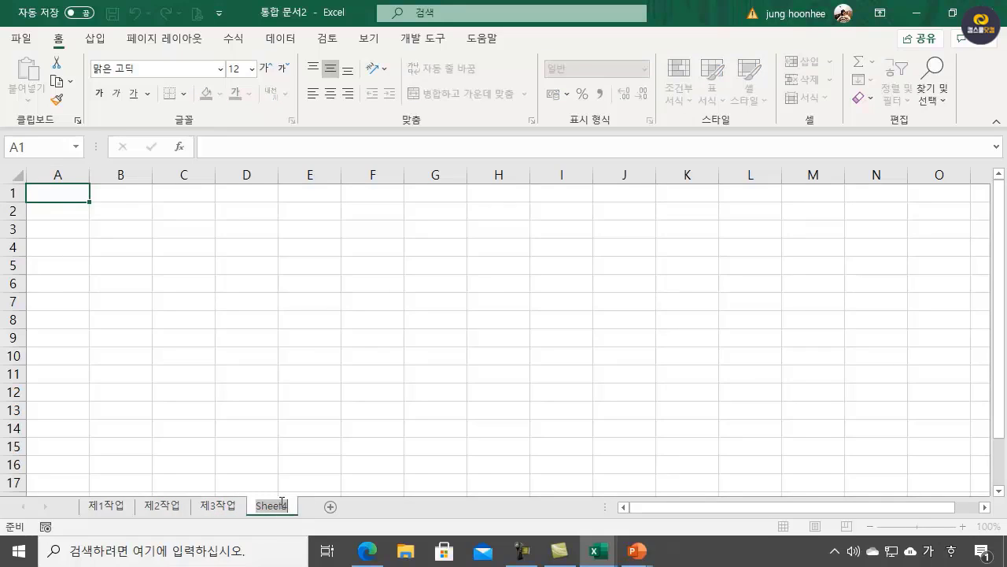
text(지4작업)
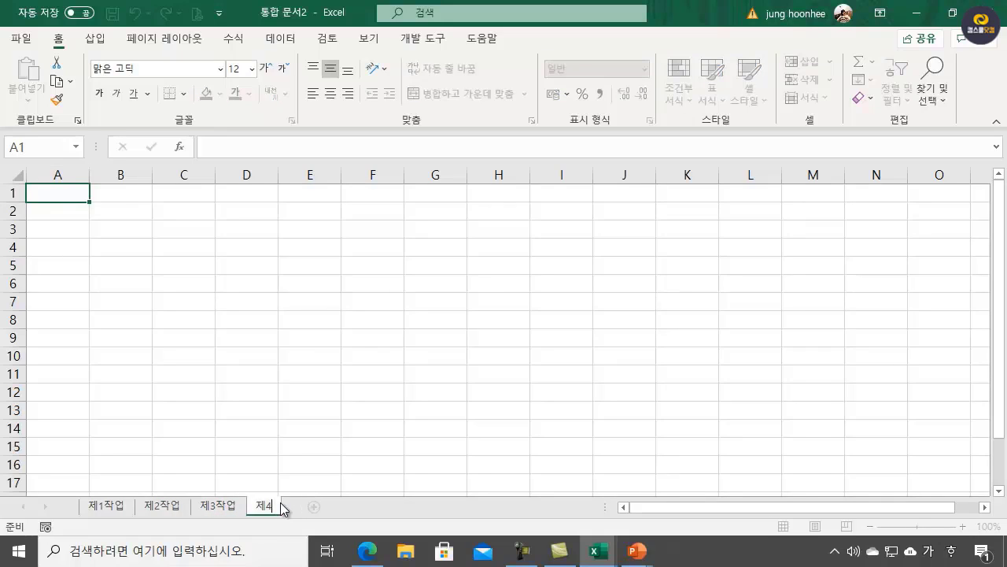
key(Return)
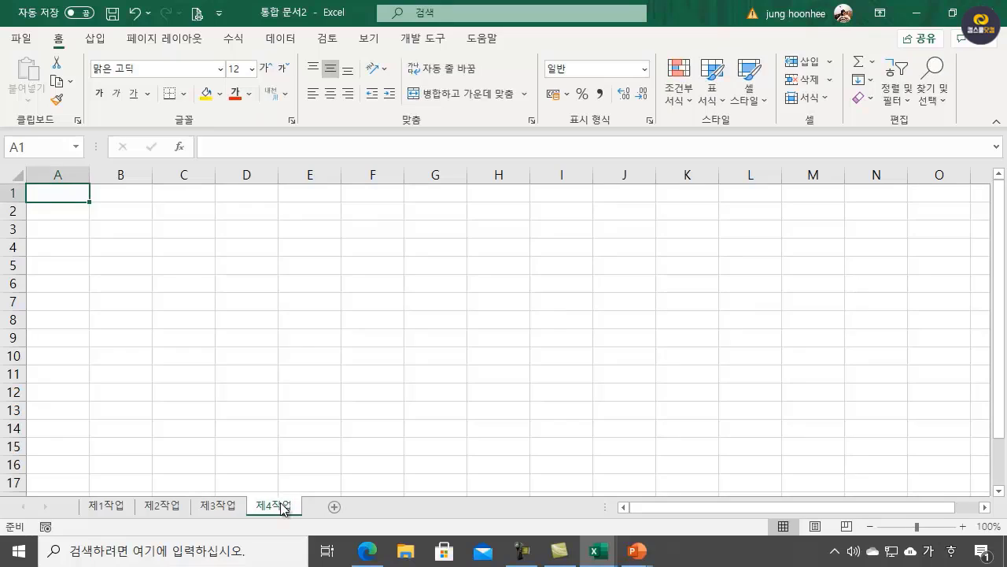
- Group the sheets 제1작업 through 제4작업 and set the width of column A to 1 on all of them
click(107, 508)
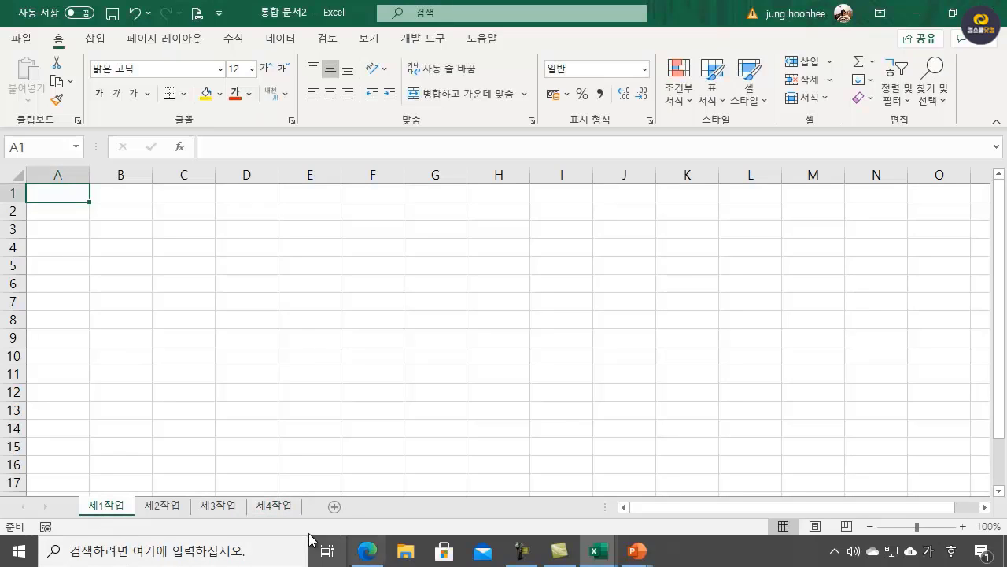
shift+click(277, 507)
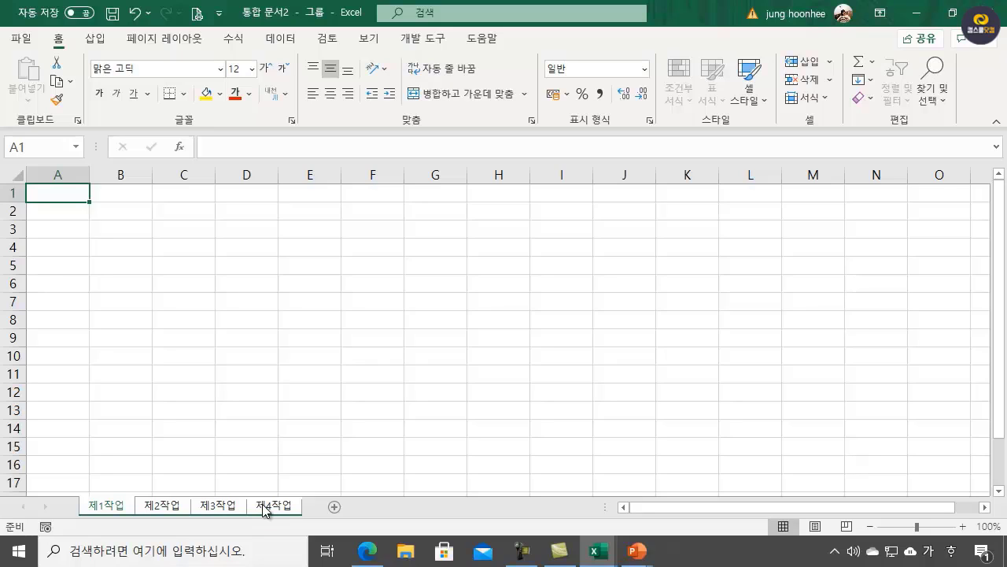
click(59, 173)
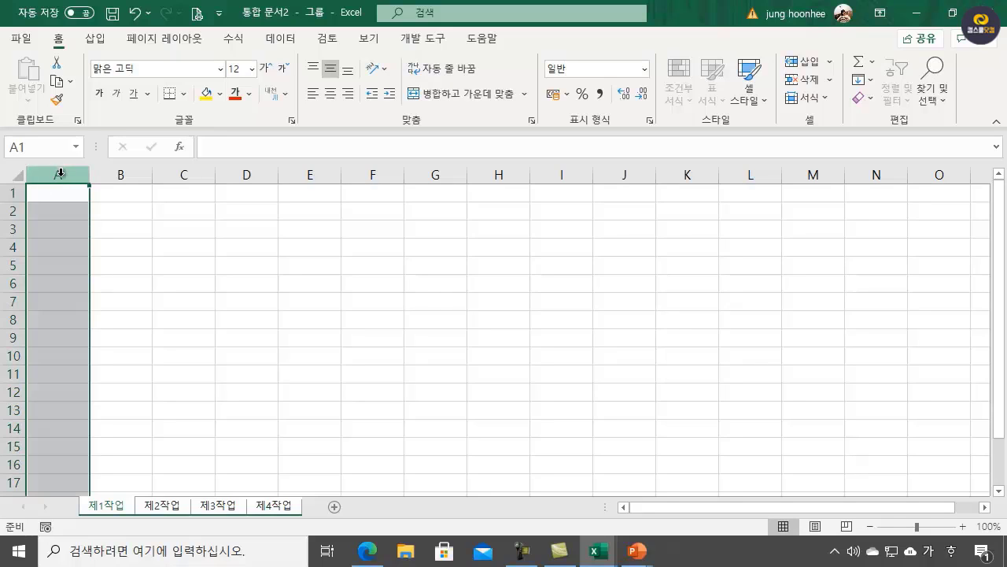
right_click(61, 173)
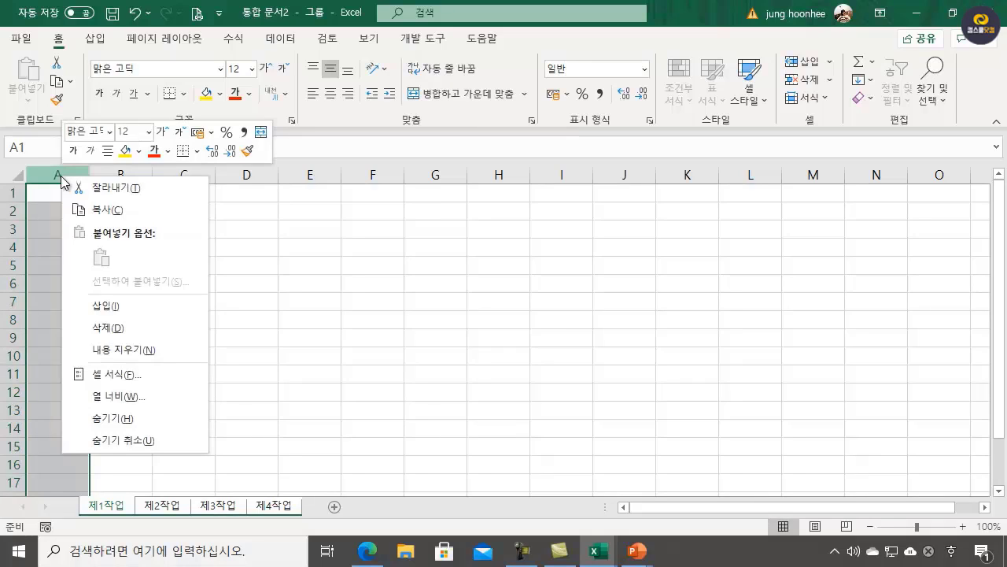
click(146, 397)
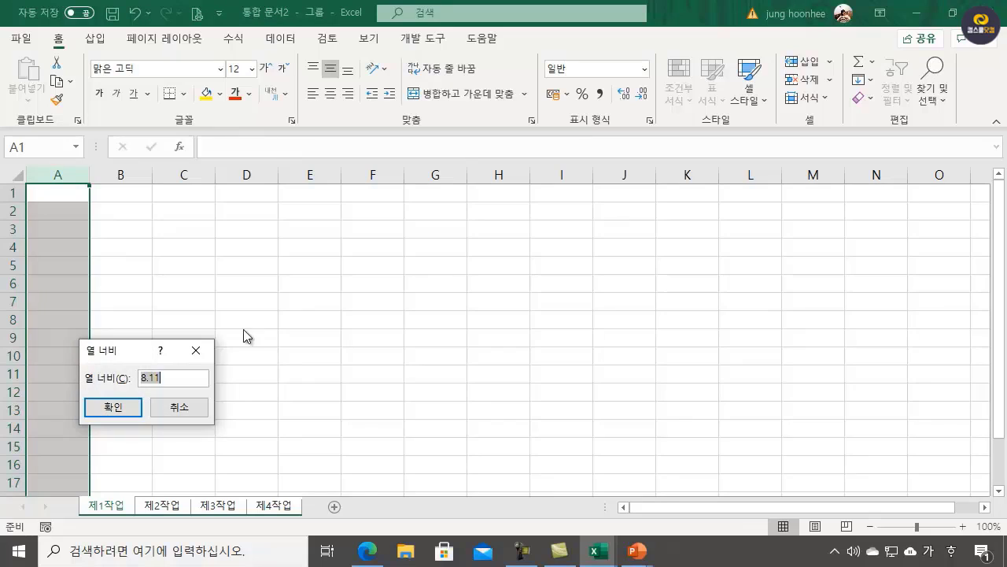
text(1)
key(Return)
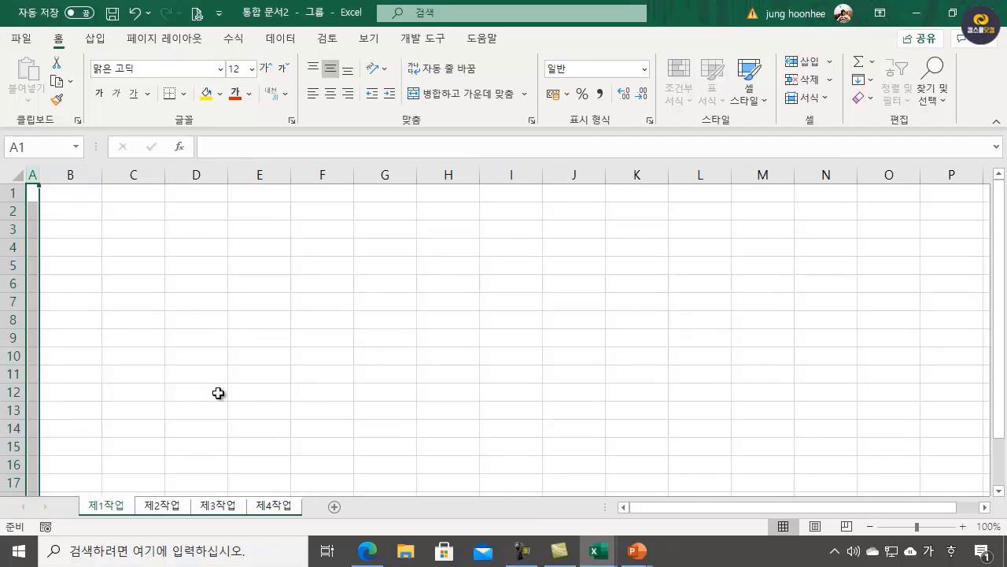
click(190, 288)
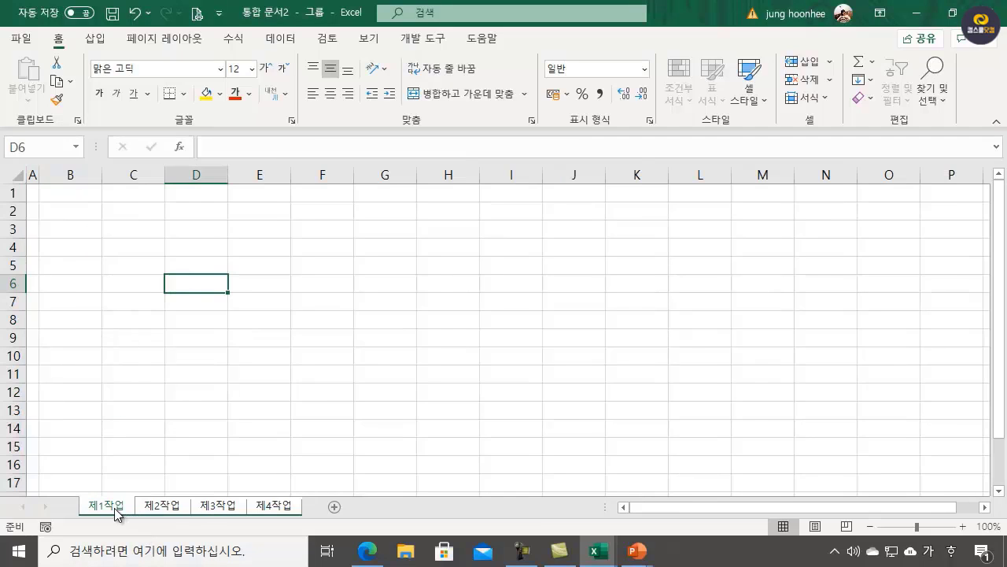
- Ungroup the sheets, check the width of column A on 제2작업, 제3작업 and 제4작업, and return to 제1작업
click(167, 508)
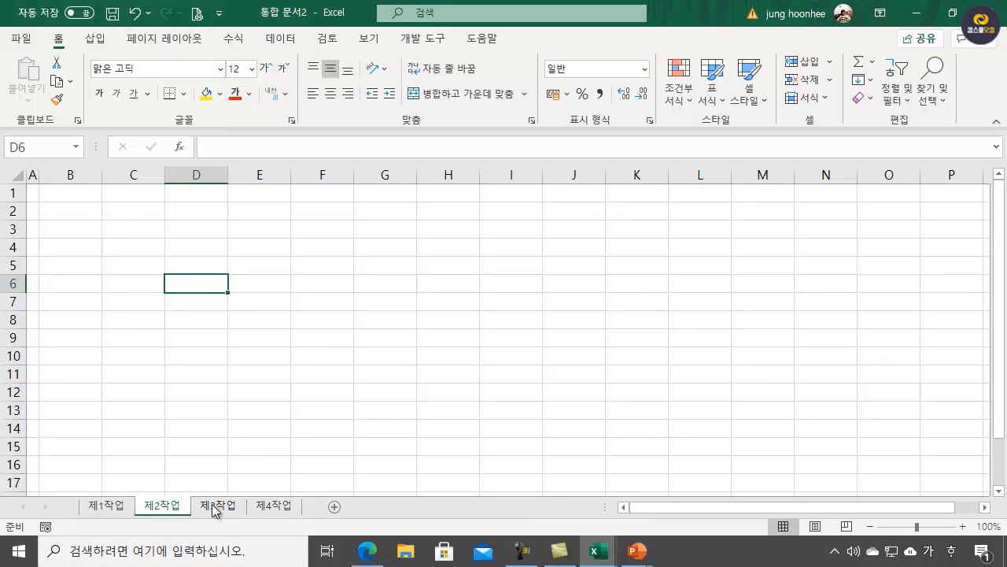
click(219, 510)
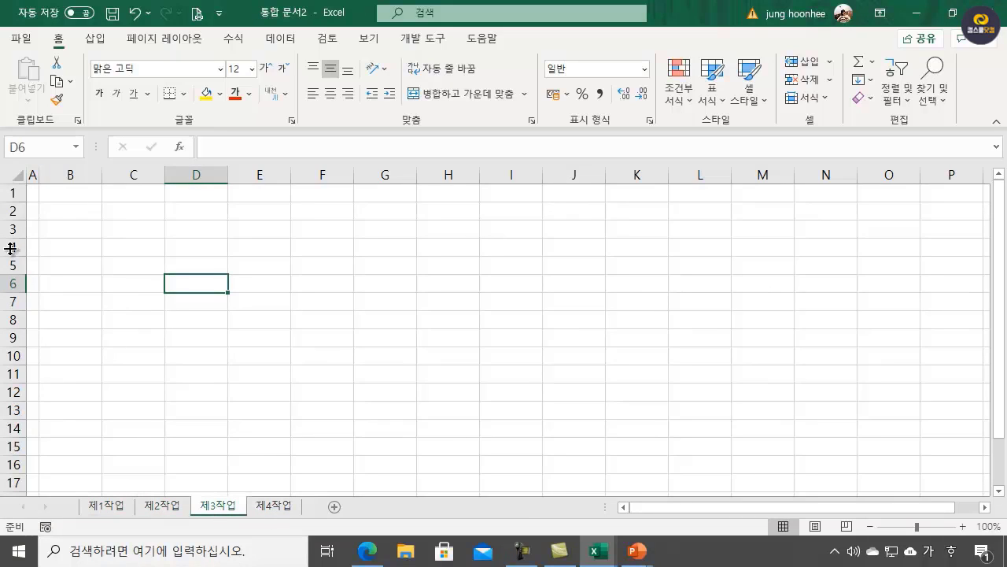
click(282, 509)
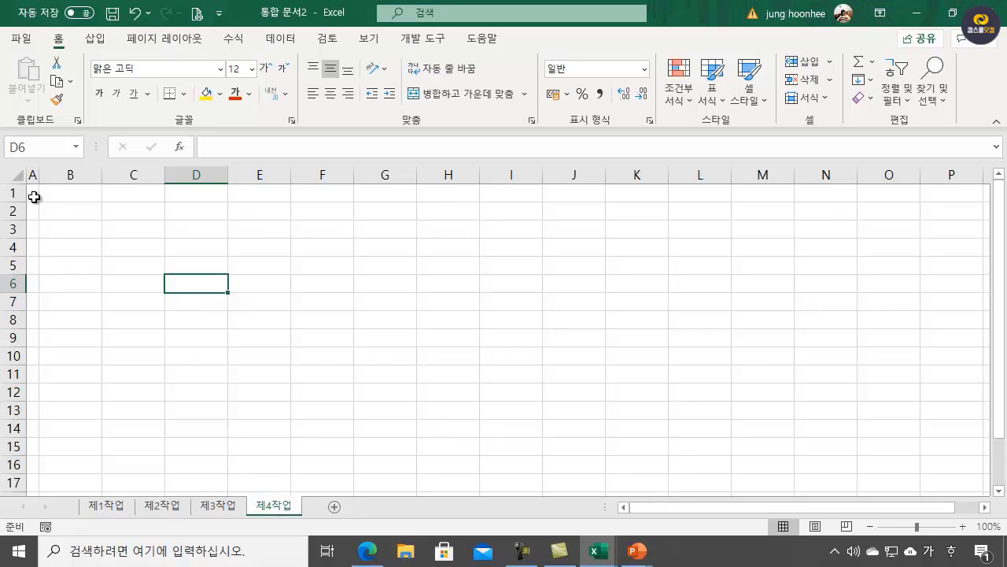
click(119, 391)
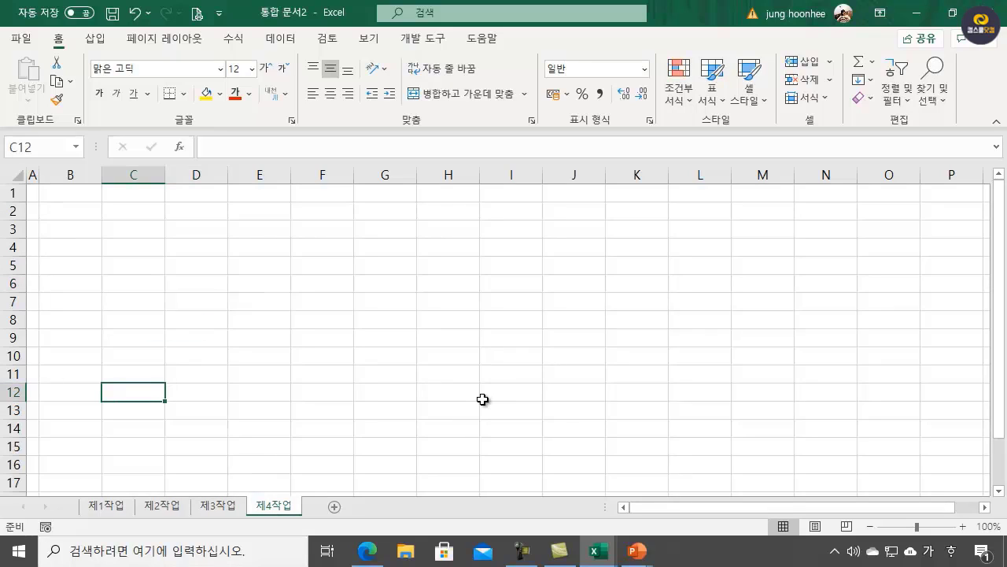
click(411, 369)
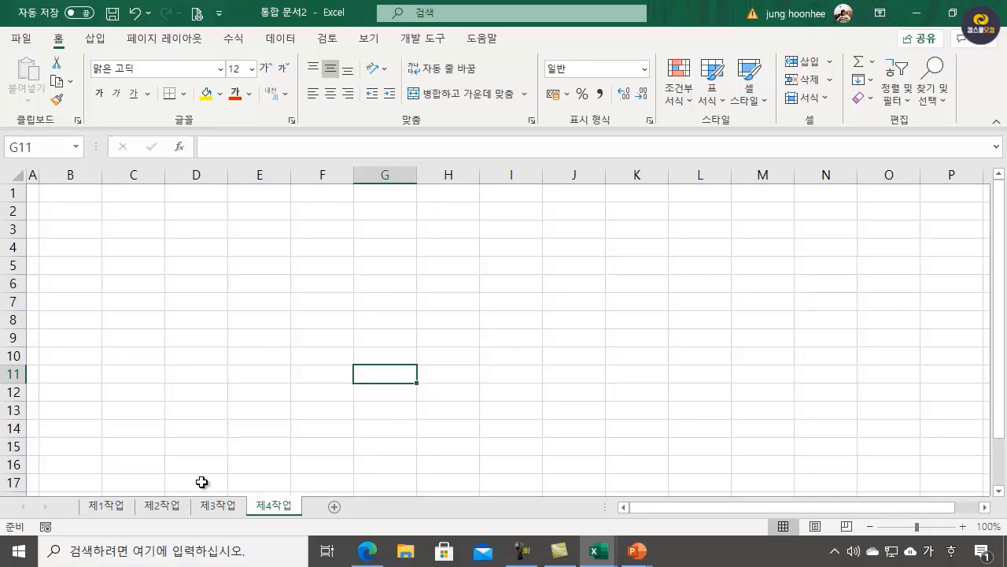
click(108, 505)
click(268, 391)
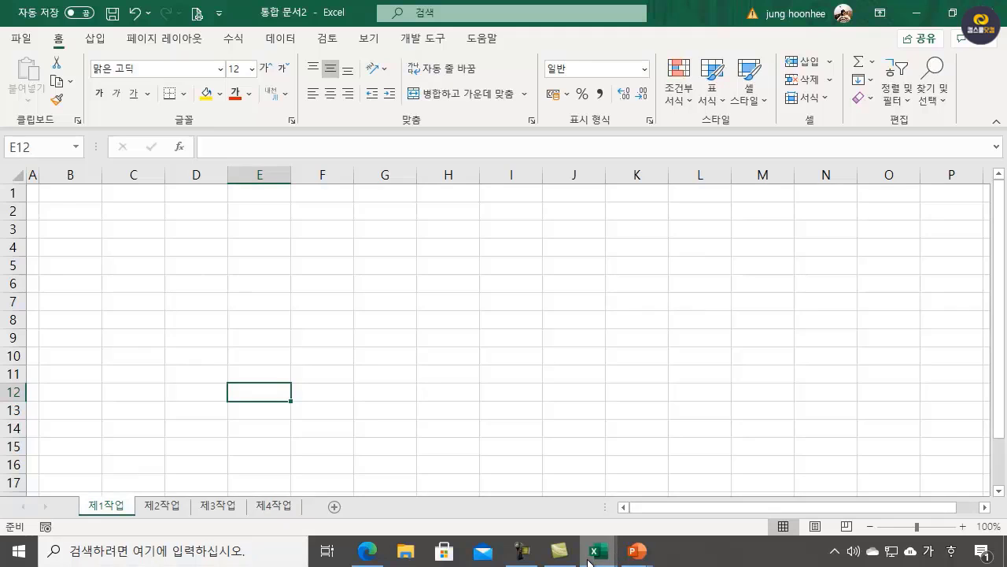
- Consult the first task's output table on page 2 of the exam PDF and copy the finished table B4:J14 from the workbook 통합 문서1
mouse_move(366, 560)
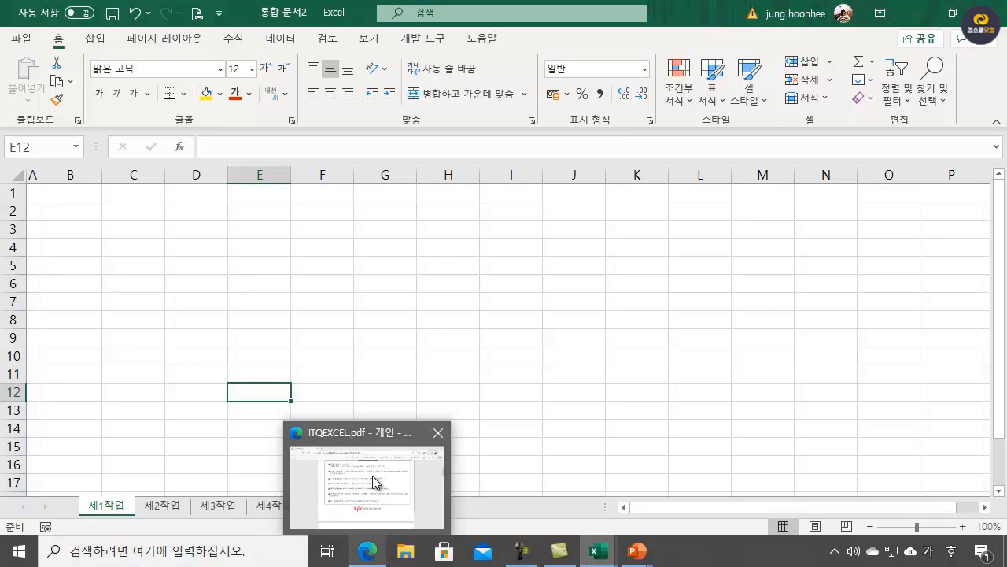
click(376, 484)
scroll(545, 355, down, 1)
scroll(543, 357, down, 5)
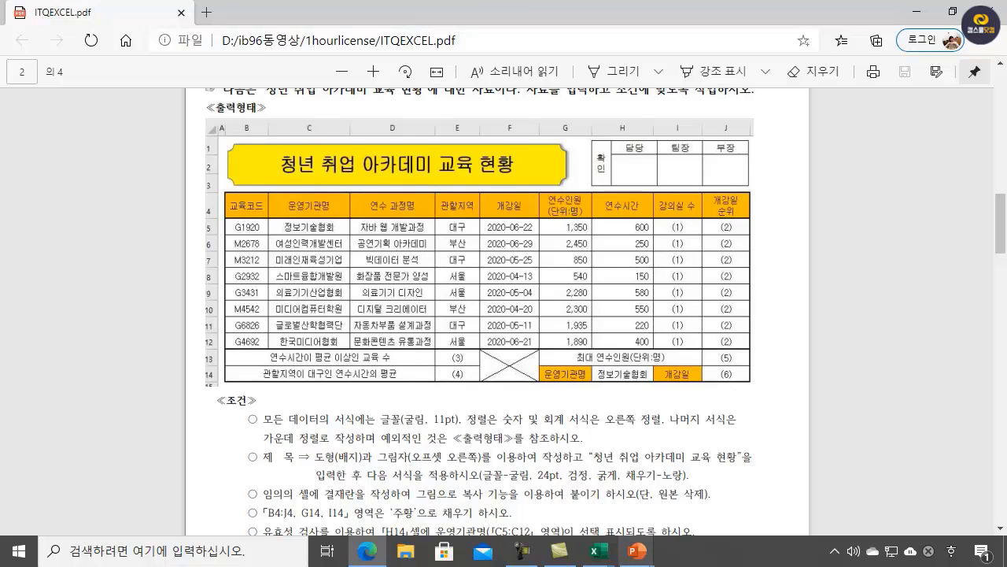
mouse_move(593, 555)
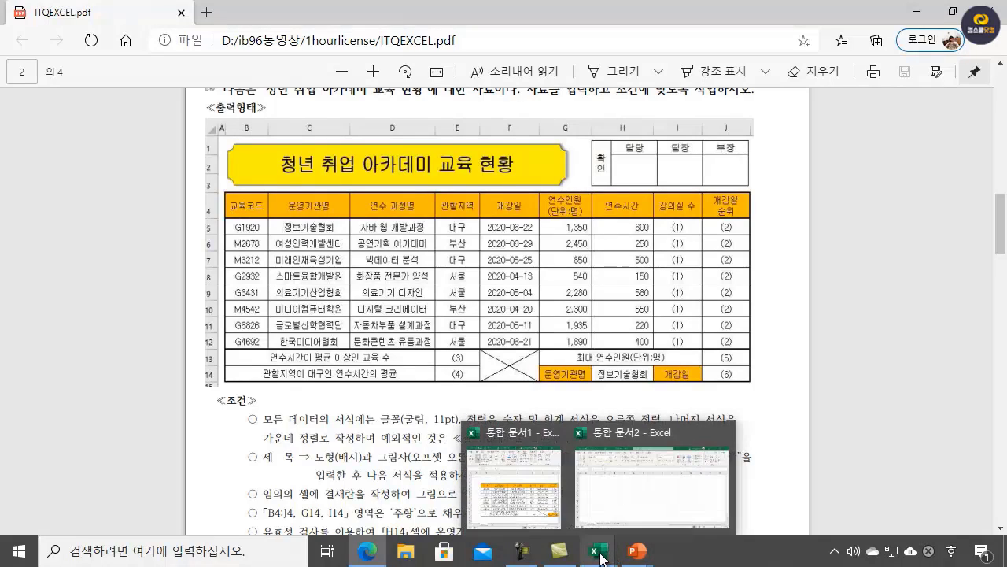
click(527, 498)
drag(522, 257, 886, 447)
key(ctrl+c)
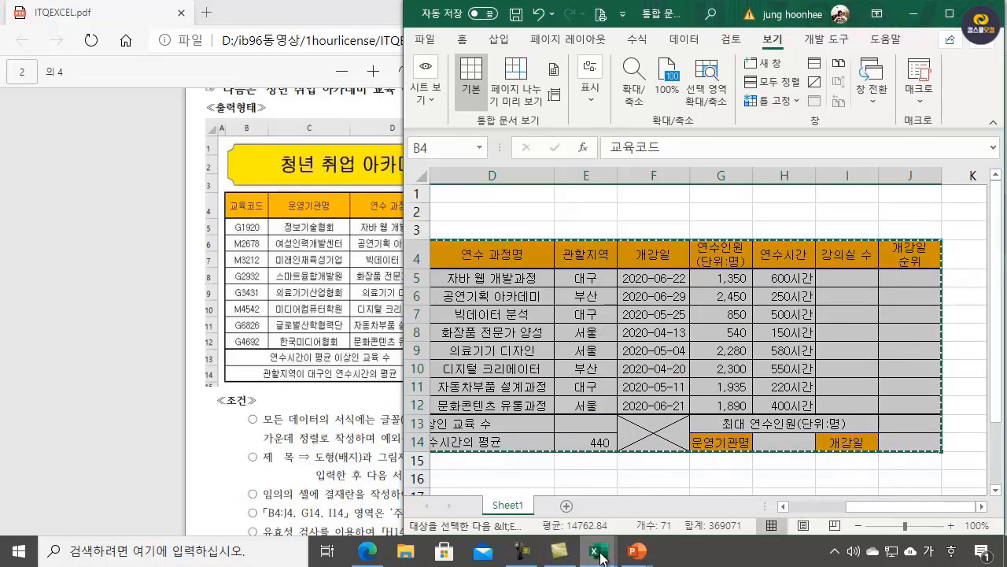
- Paste the copied training table into the 제1작업 sheet of 통합 문서2, starting at cell B4
mouse_move(601, 556)
click(629, 469)
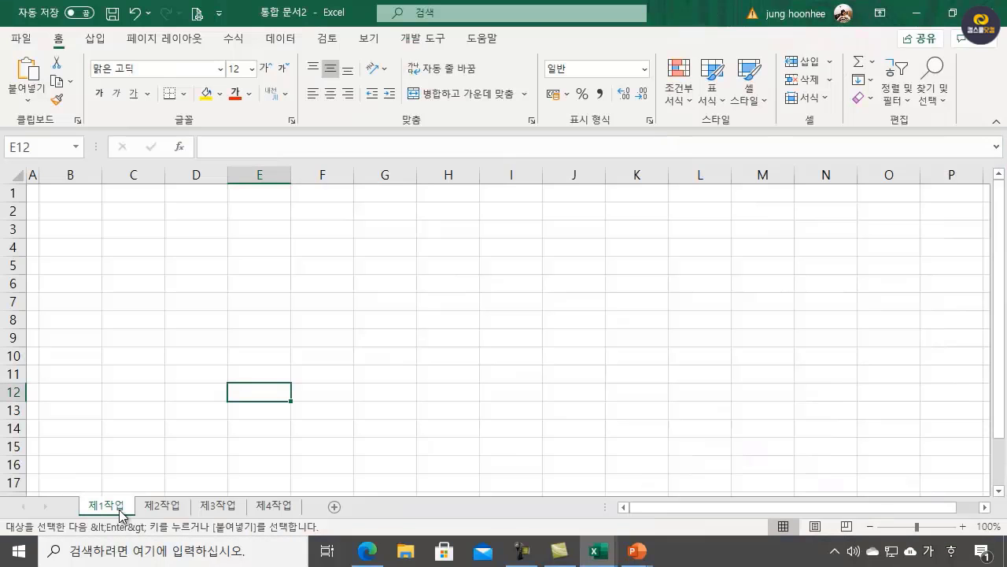
click(74, 251)
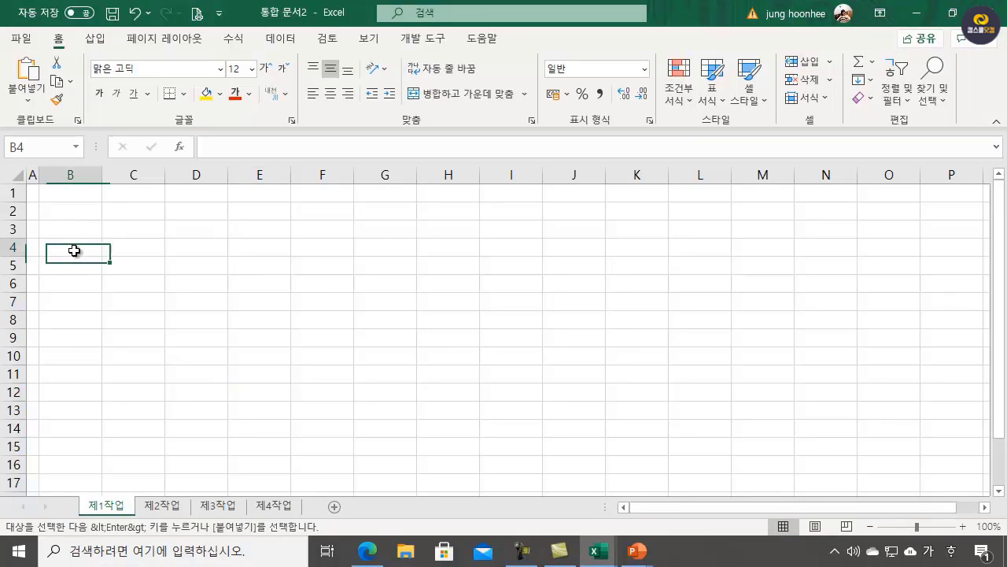
key(ctrl+v)
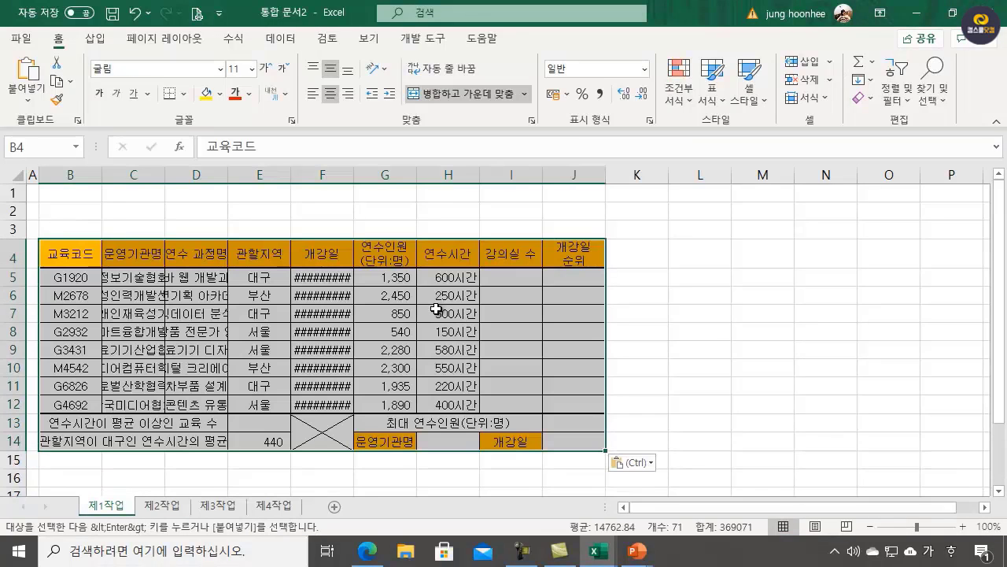
click(635, 348)
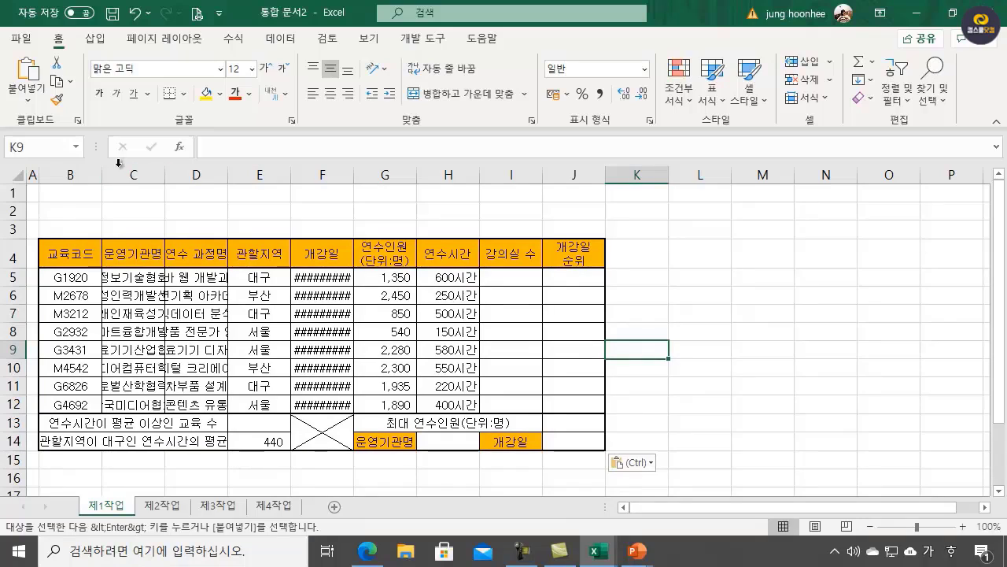
- Narrow column B slightly and autofit columns C, D and F to their contents in the 제1작업 sheet
drag(102, 175, 96, 174)
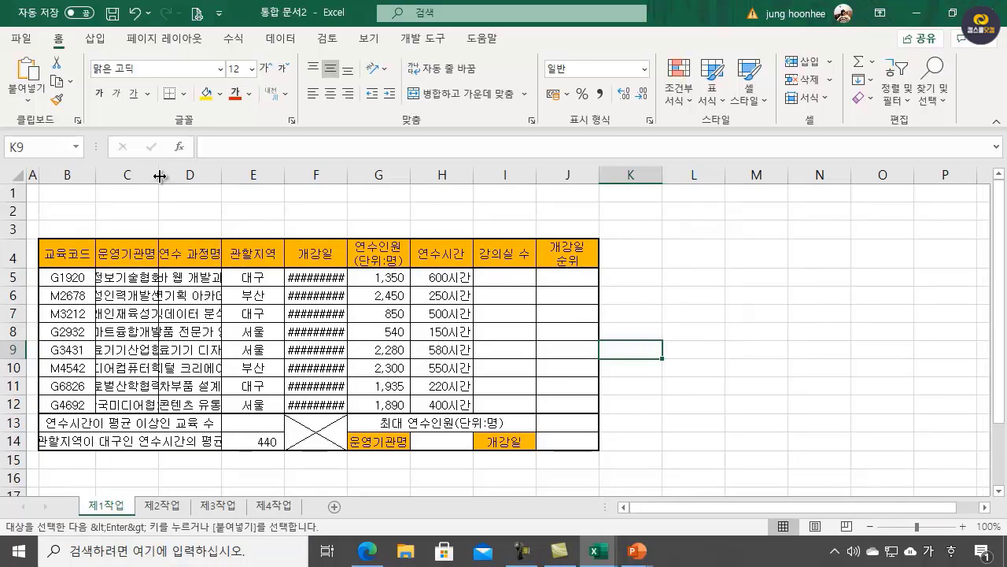
double_click(159, 175)
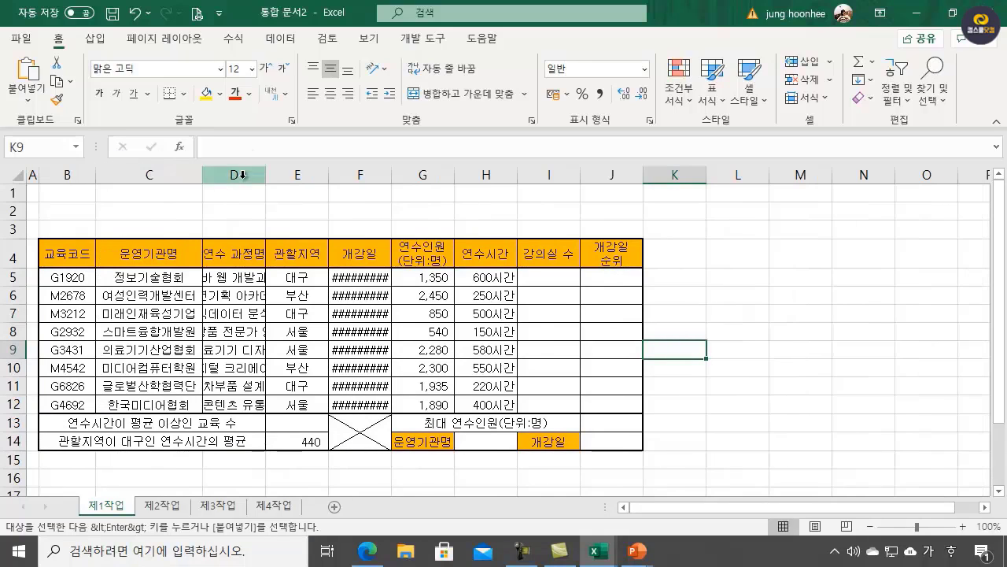
double_click(266, 174)
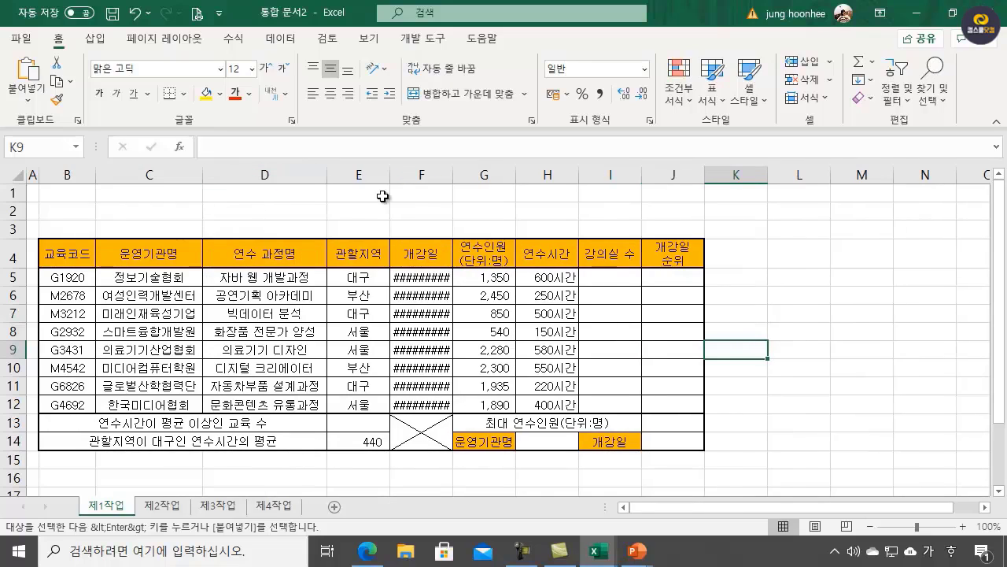
double_click(453, 175)
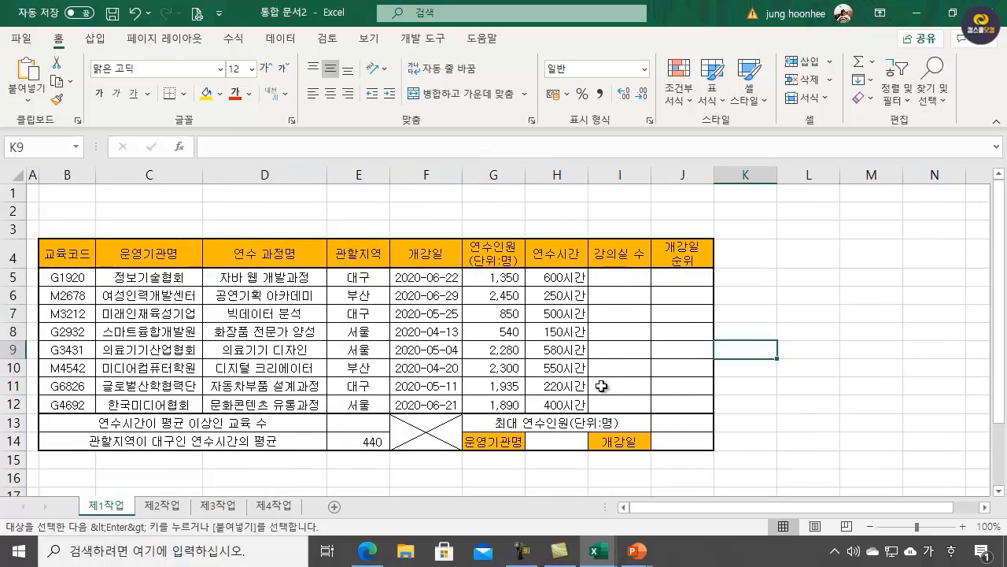
click(743, 452)
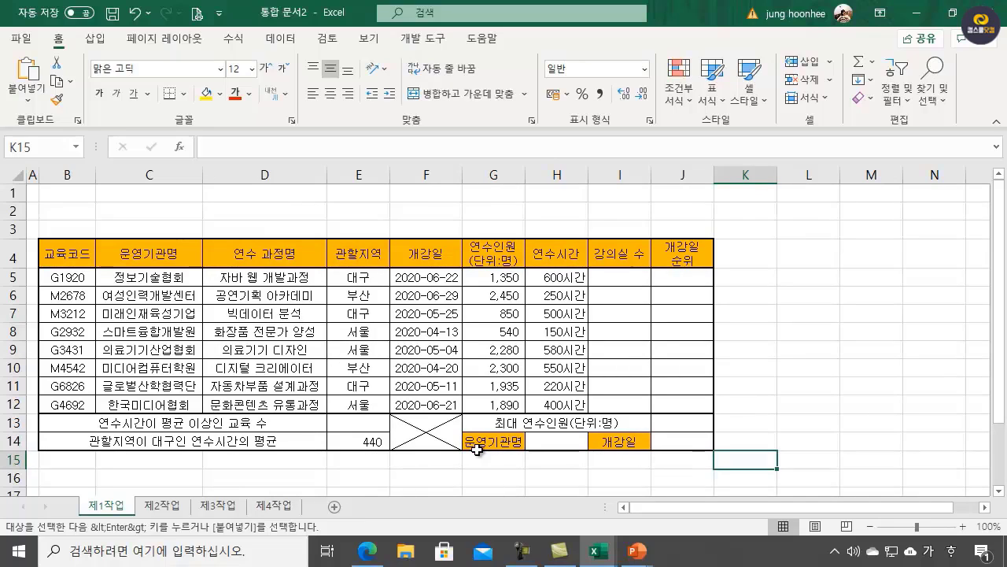
click(458, 494)
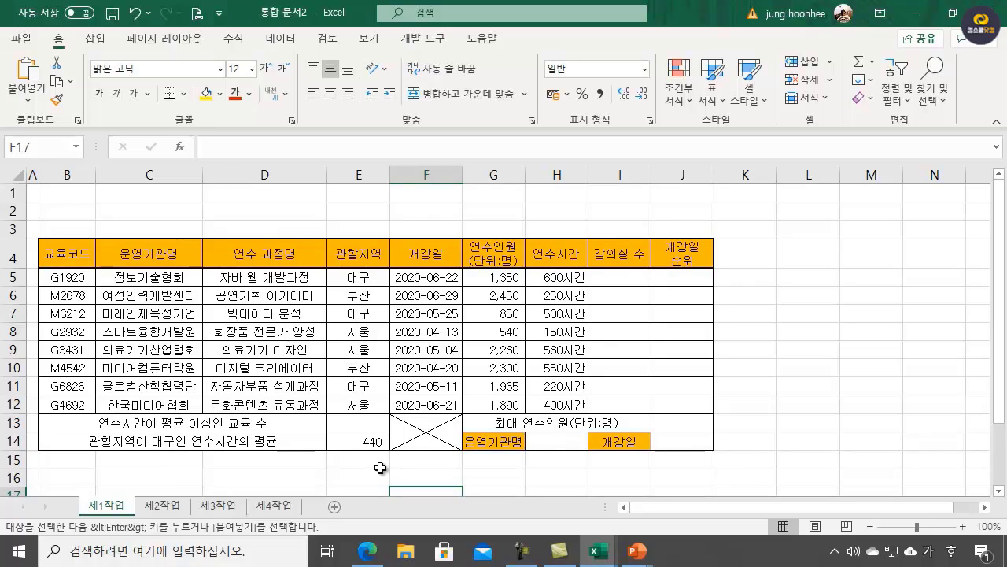
click(414, 337)
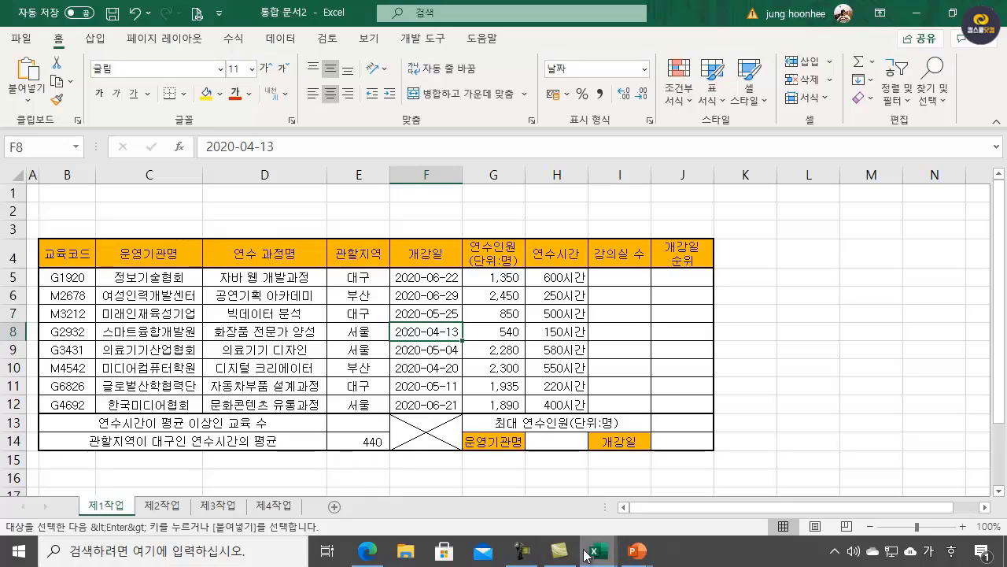
mouse_move(583, 563)
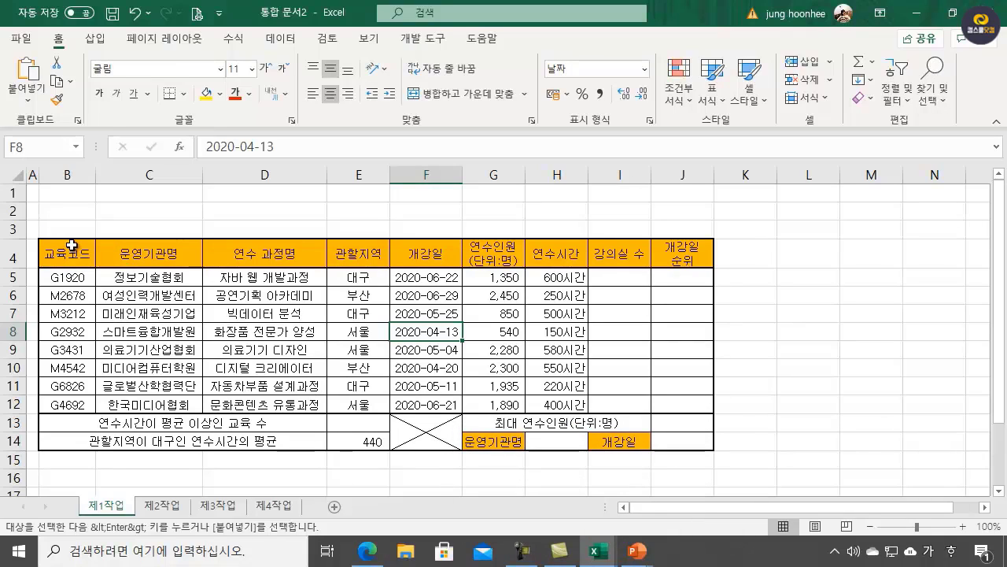
drag(72, 246, 682, 251)
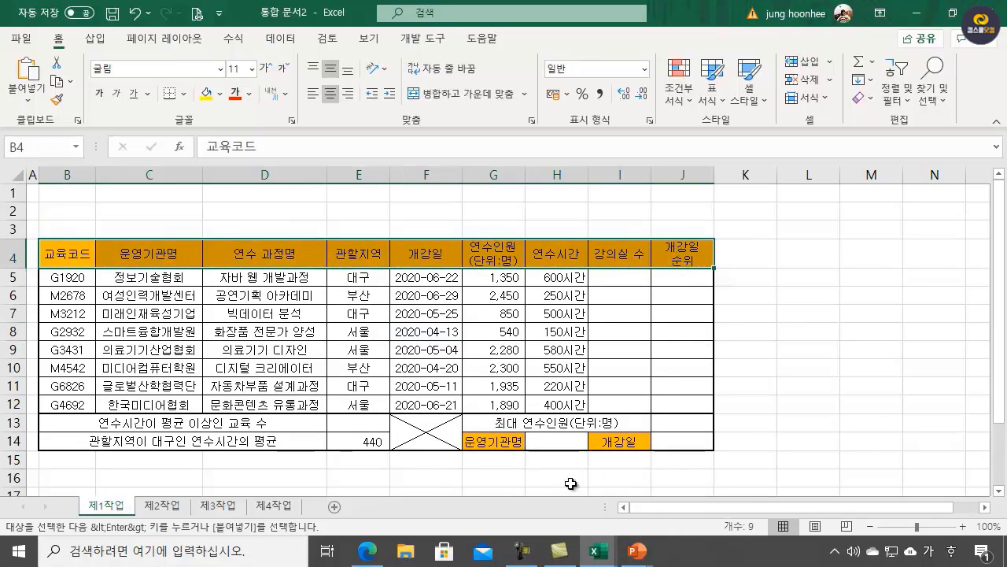
- Switch to the exam PDF and, under 조건, underline the title and approval-box conditions in ink and bracket them together
click(367, 551)
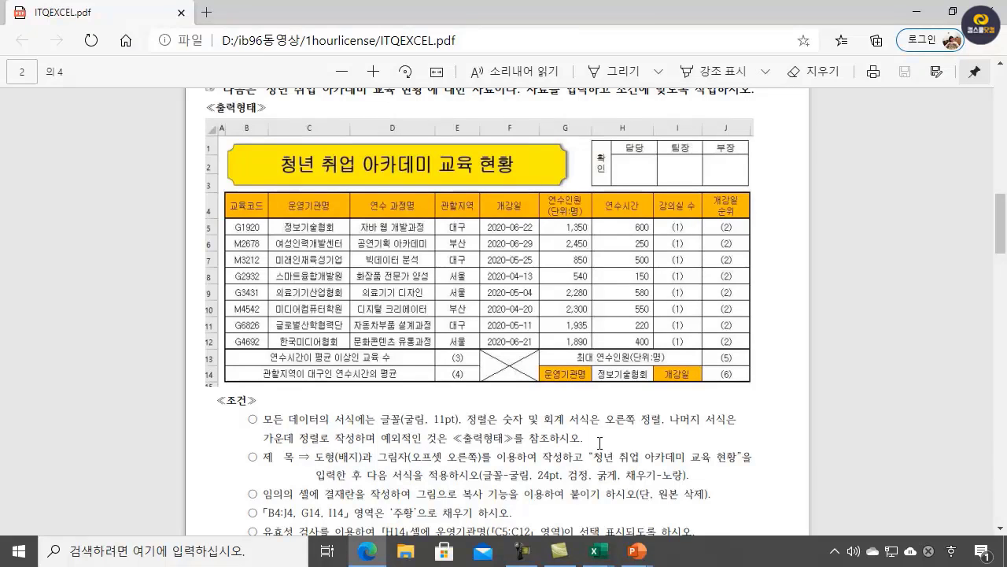
scroll(656, 440, down, 3)
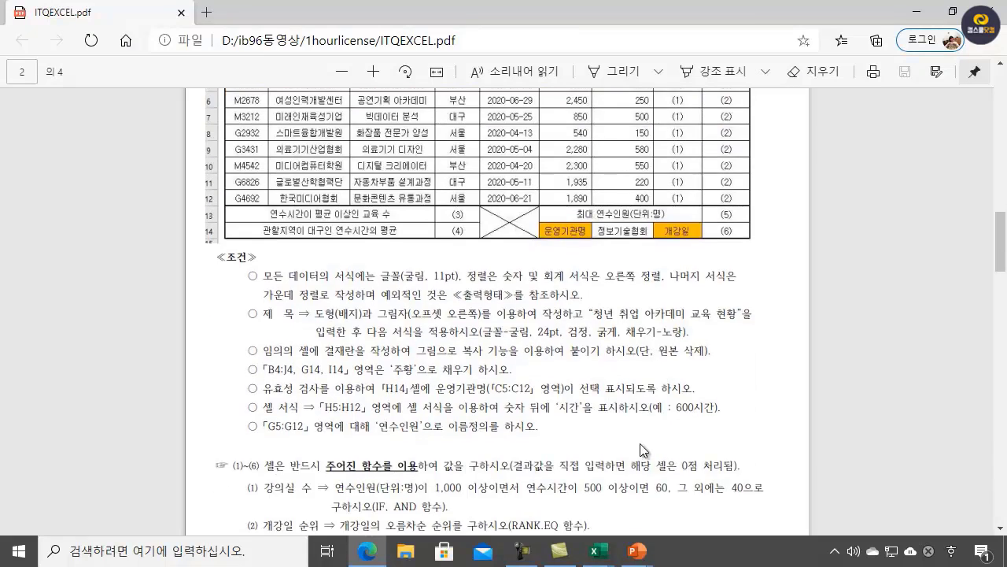
scroll(615, 438, up, 3)
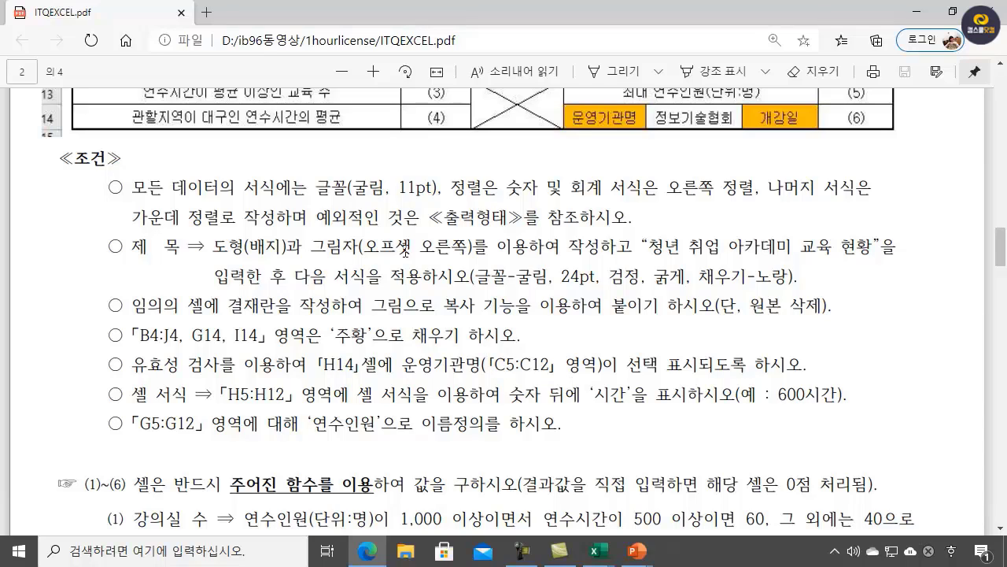
click(630, 74)
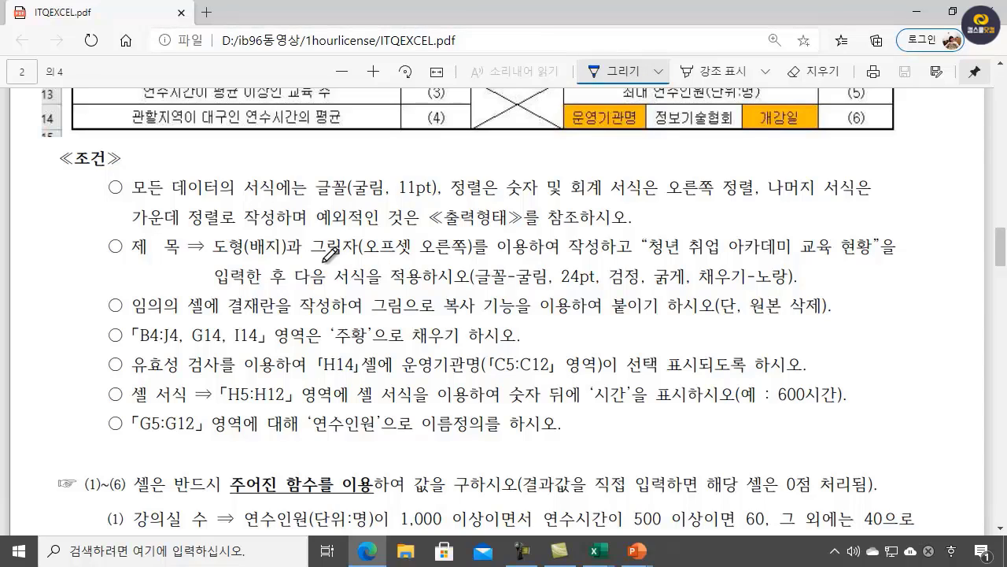
drag(118, 257, 182, 254)
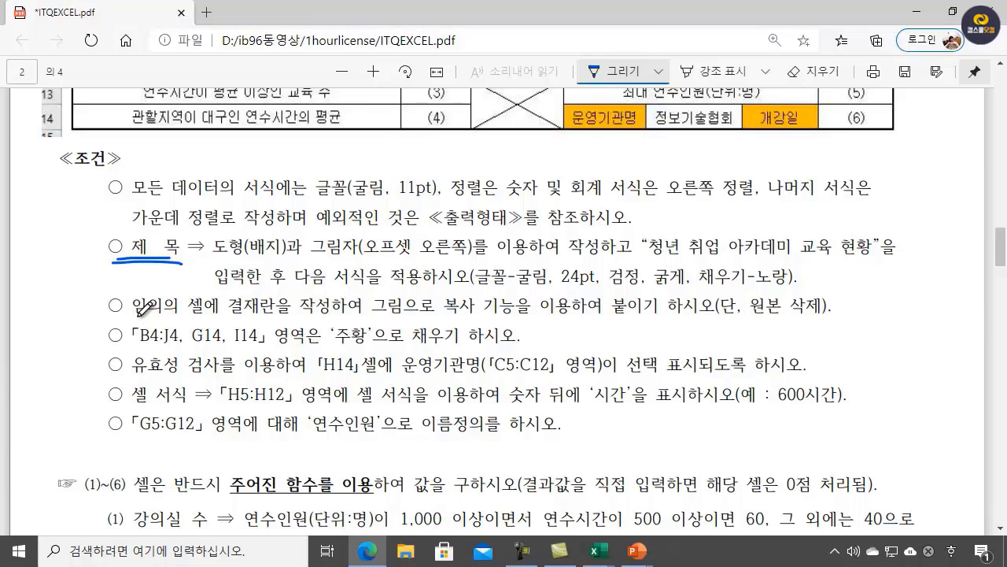
drag(140, 313, 329, 314)
mouse_move(111, 244)
mouse_down()
mouse_move(78, 260)
mouse_move(111, 286)
mouse_up()
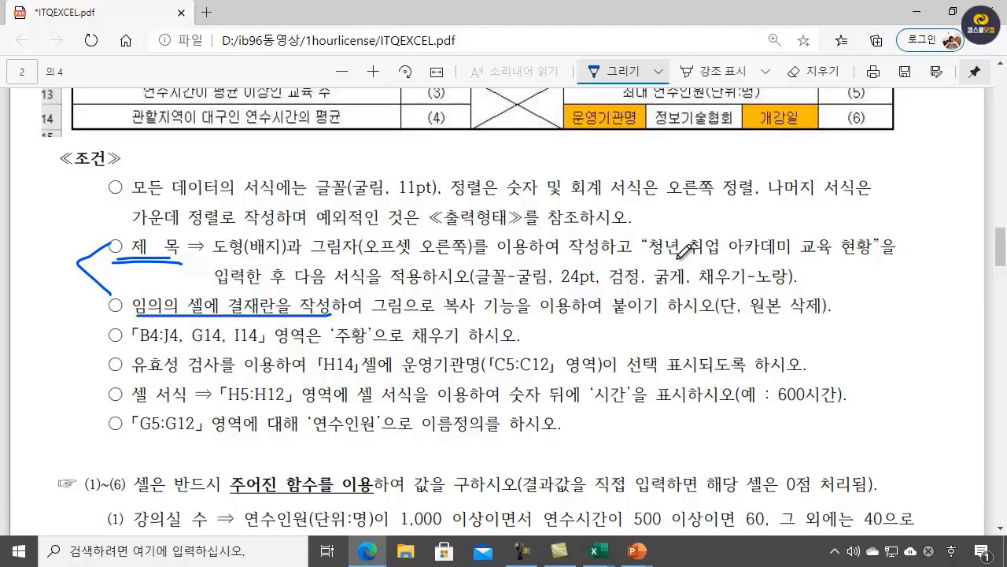
- Underline the title wording, the 배지 shape and the 오프셋 오른쪽 shadow in the PDF's title condition
drag(661, 256, 845, 255)
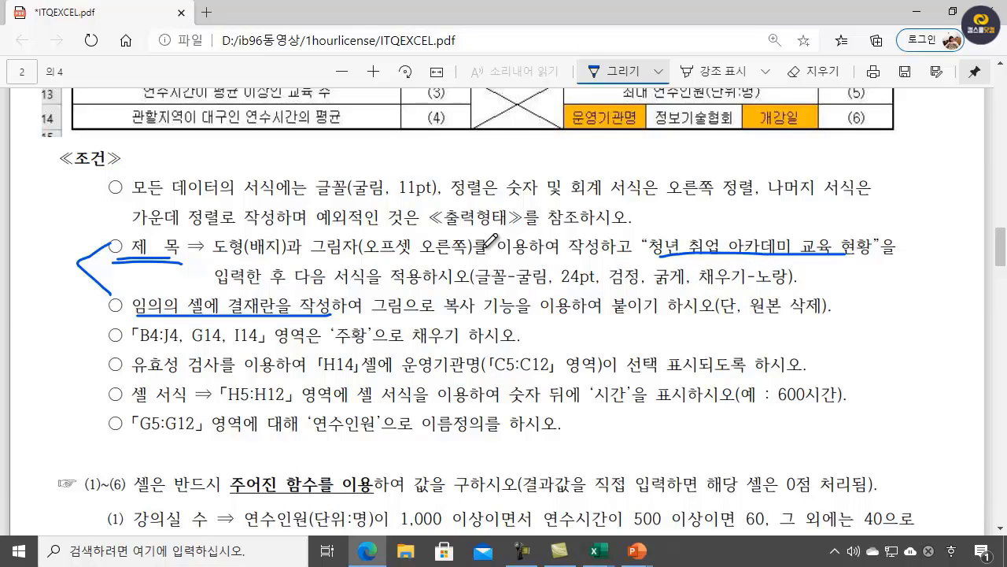
drag(221, 257, 271, 256)
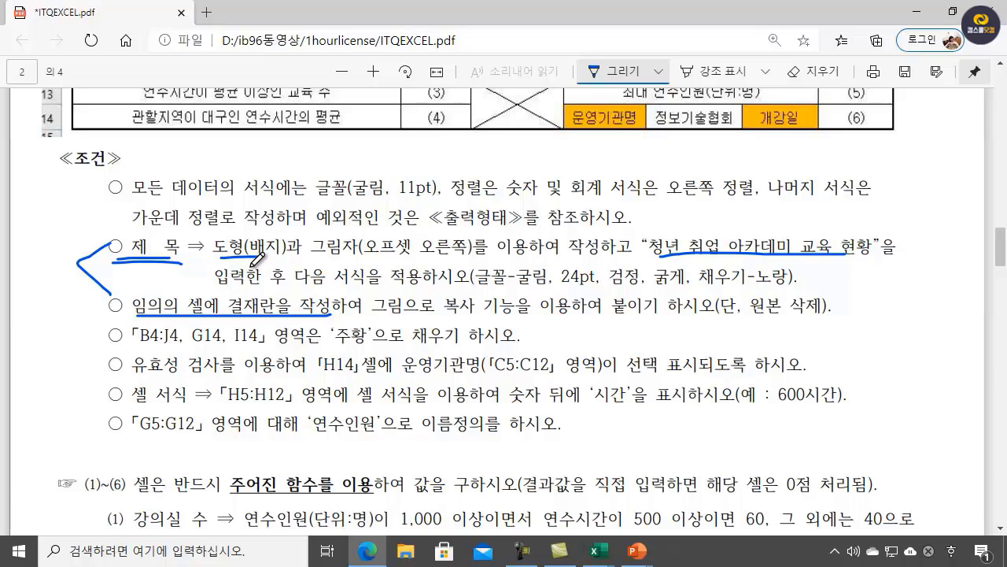
drag(334, 254, 470, 250)
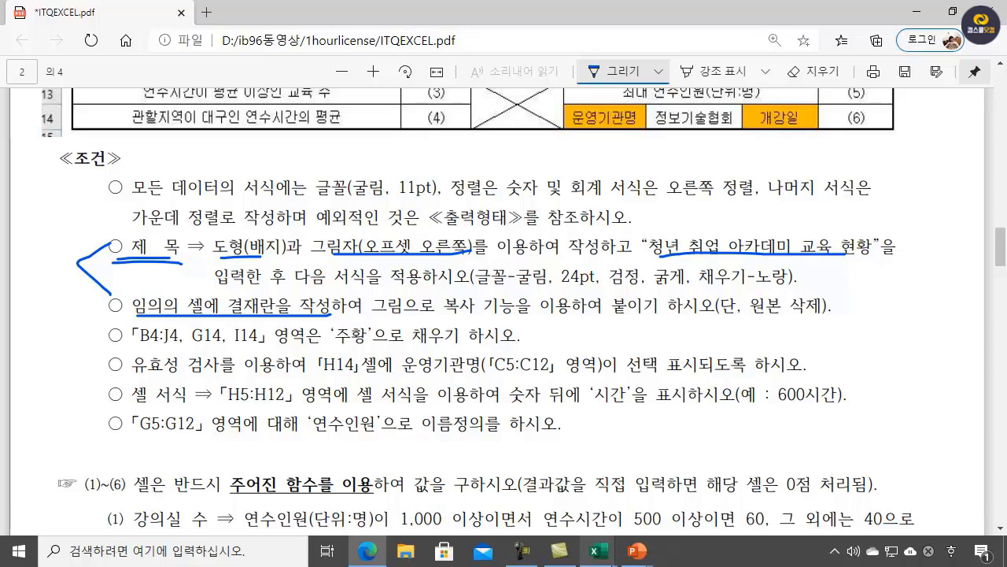
- Switch back to 통합 문서2 and draw a 배지 shape about 15.1 cm wide and 1.6 cm high across rows 1 to 3, from column B into G
click(600, 551)
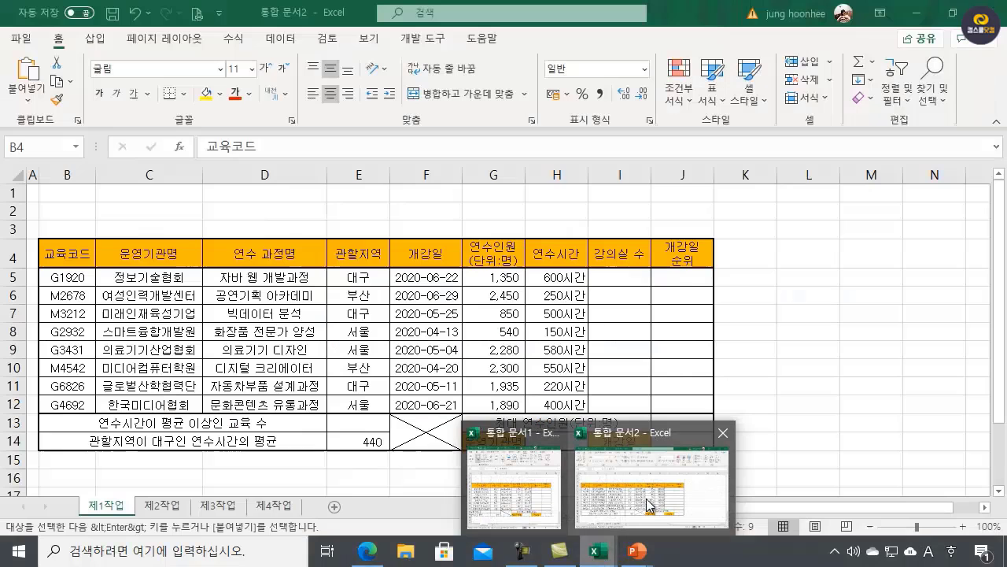
click(635, 483)
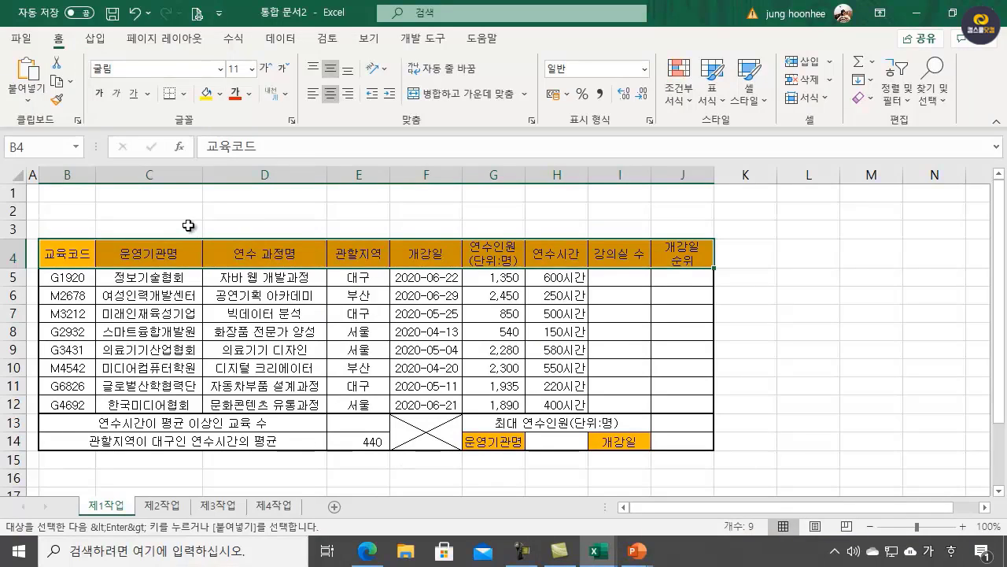
click(94, 40)
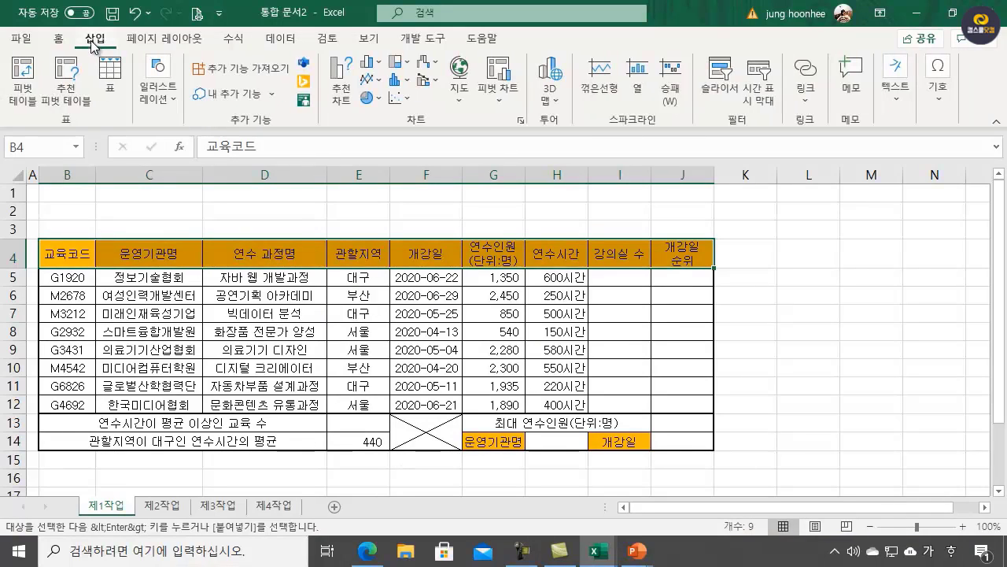
click(173, 106)
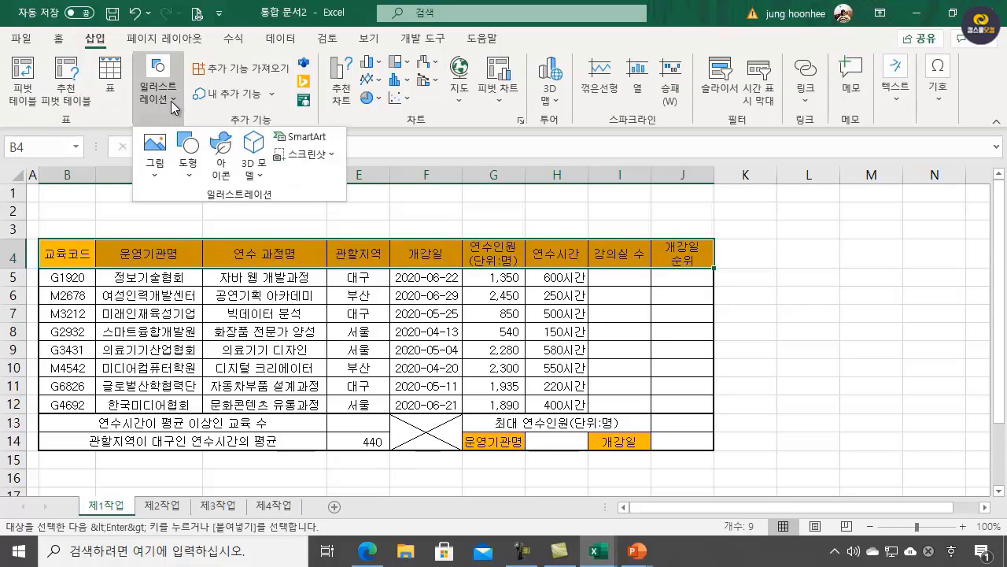
click(189, 181)
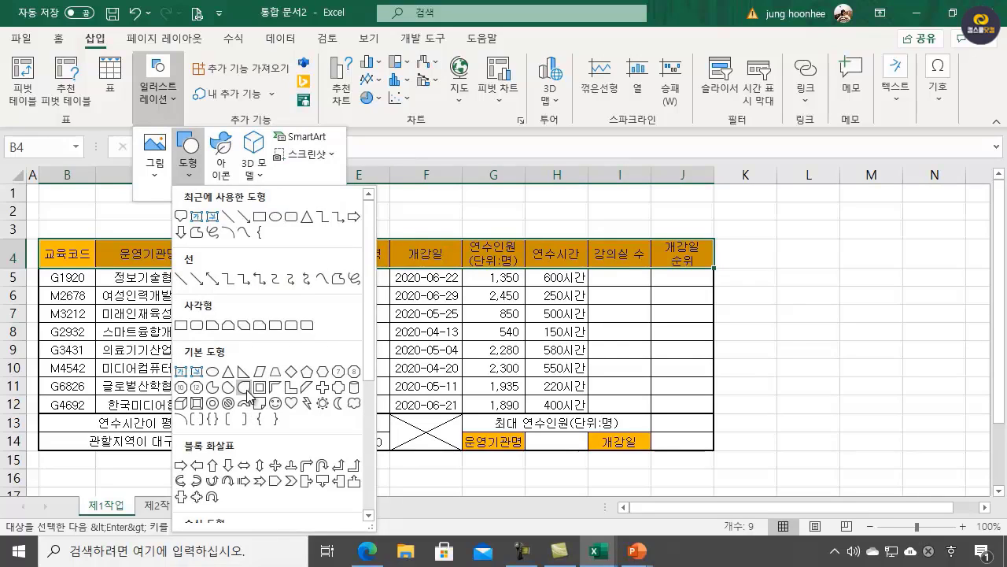
click(340, 389)
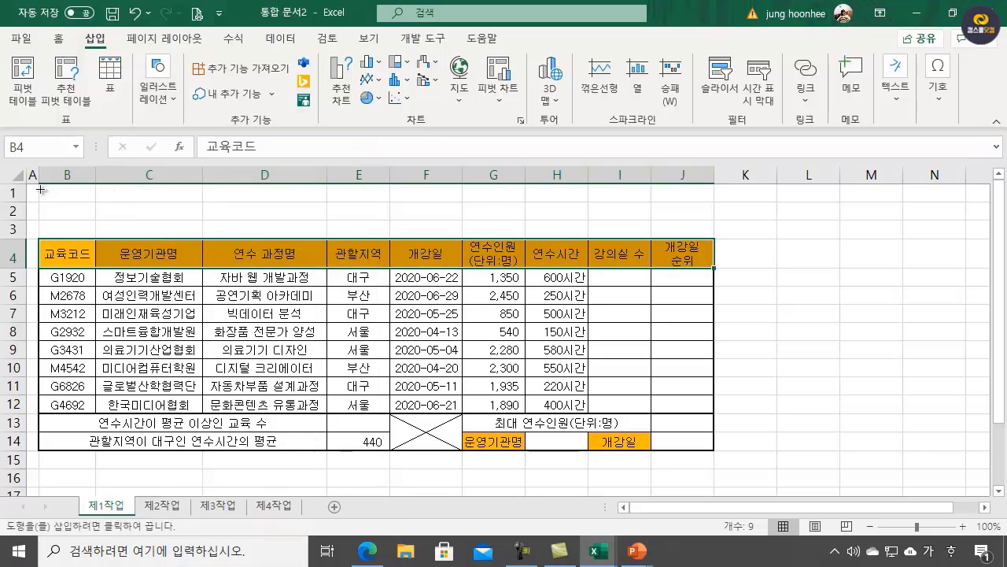
drag(41, 186, 466, 230)
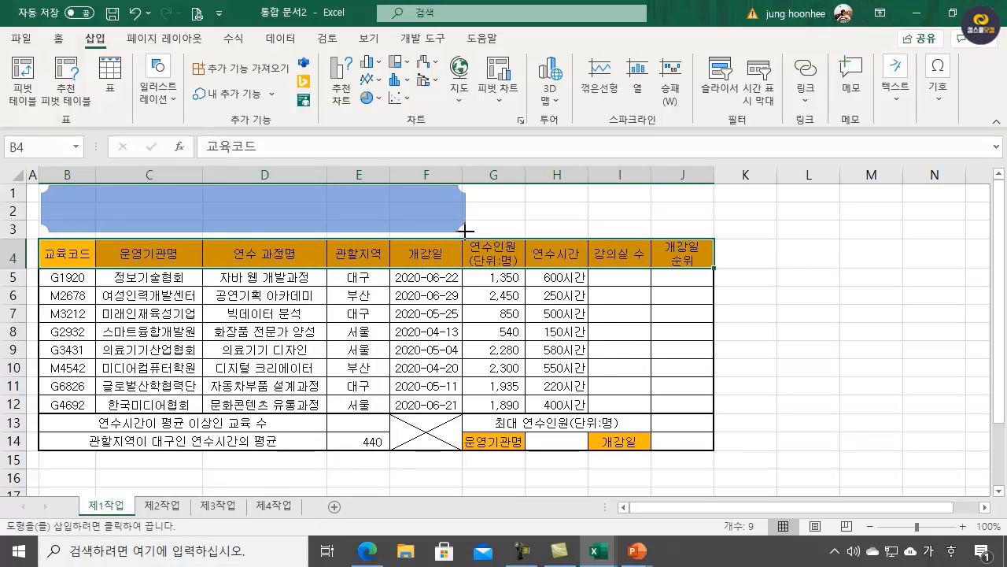
drag(465, 230, 489, 231)
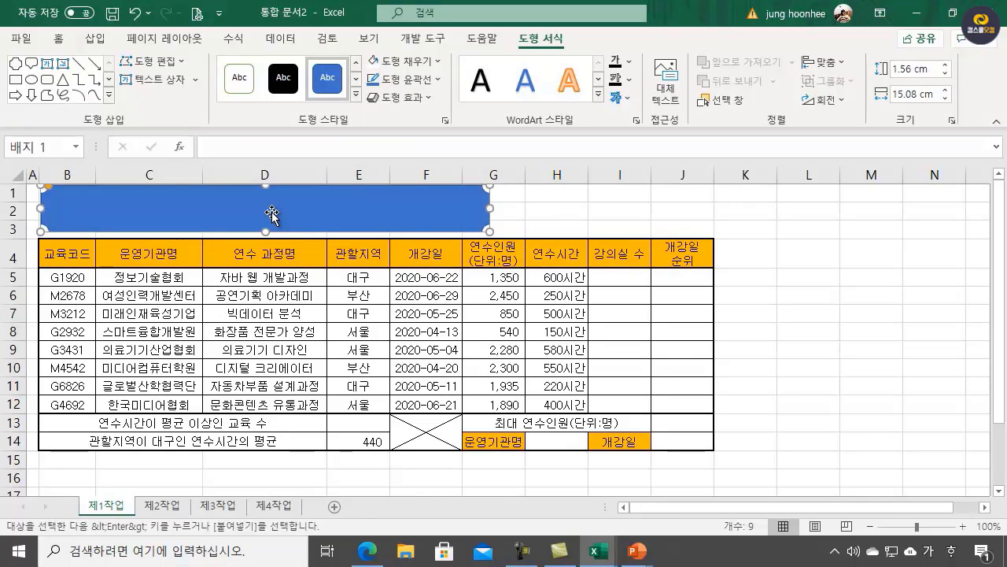
- Enter the title 청년 취업 아카데미 교육 현황 in the 배지 shape, correcting the word mistyped in Latin letters
text(ㅁ)
text(ㄹ)
text(년)
key(Hangul)
text(CNLDJQ)
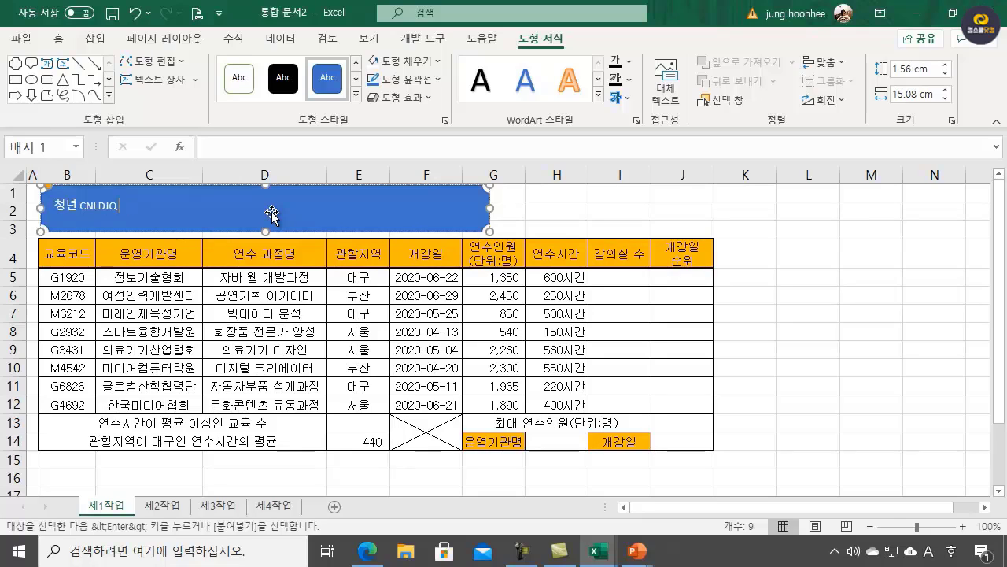
text( DKZKEF)
key(Hangul)
text(아카데미 교육)
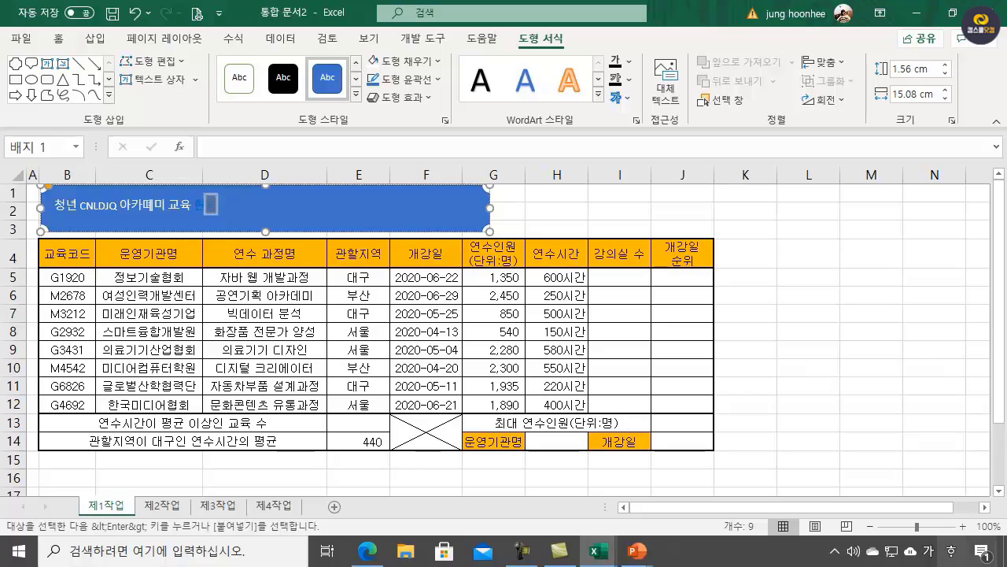
click(951, 551)
click(876, 464)
text(현황)
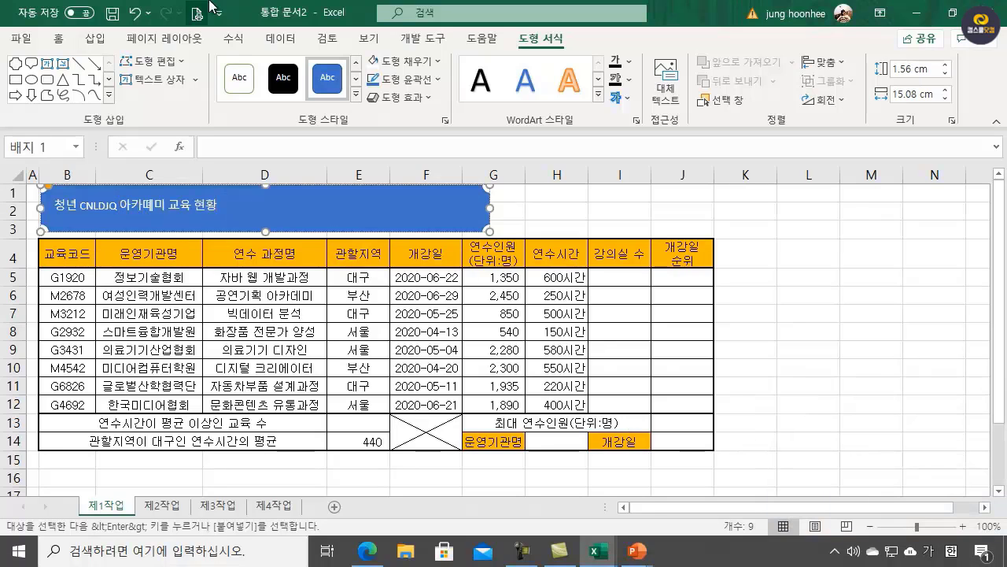
key(BackSpace)
key(BackSpace)
key(BackSpace)
key(BackSpace)
key(BackSpace)
key(BackSpace)
key(BackSpace)
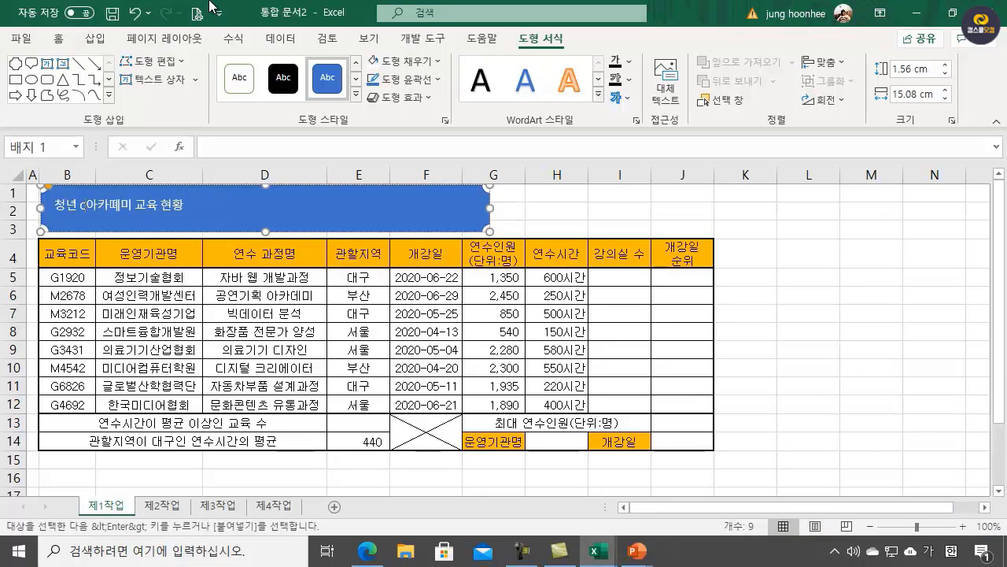
text(취업)
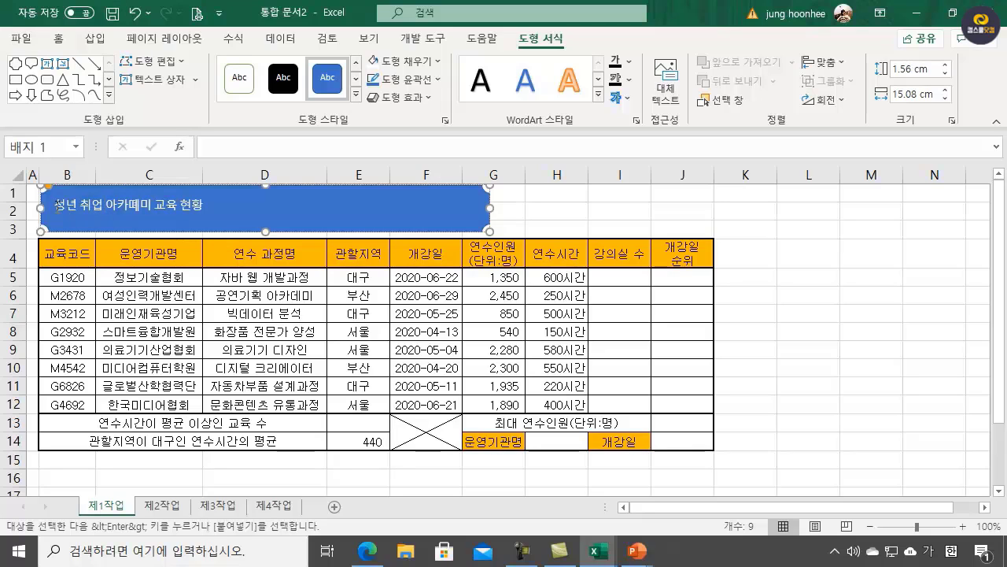
- Set the font of the whole title text in the 배지 shape to 굴림
drag(57, 206, 248, 206)
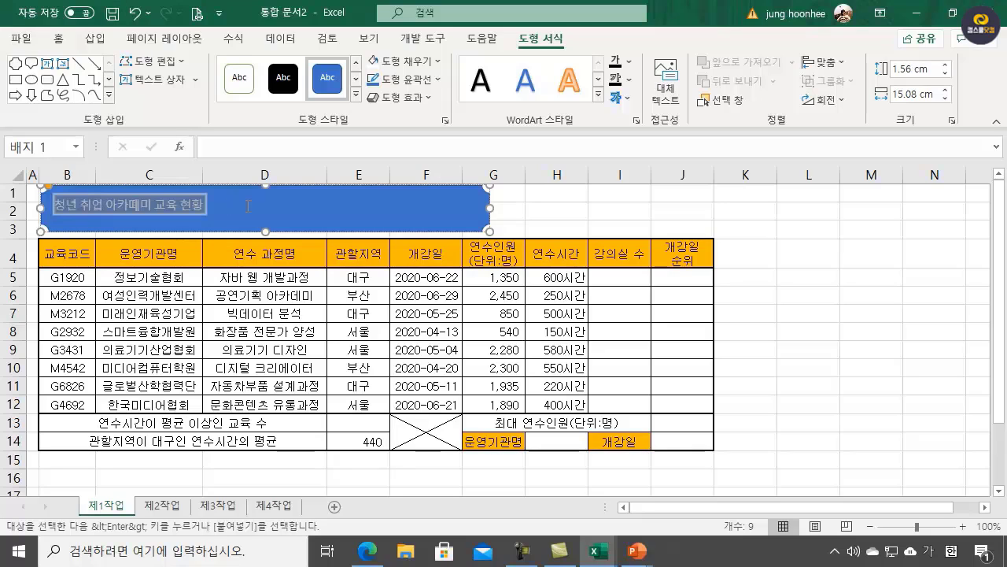
click(60, 39)
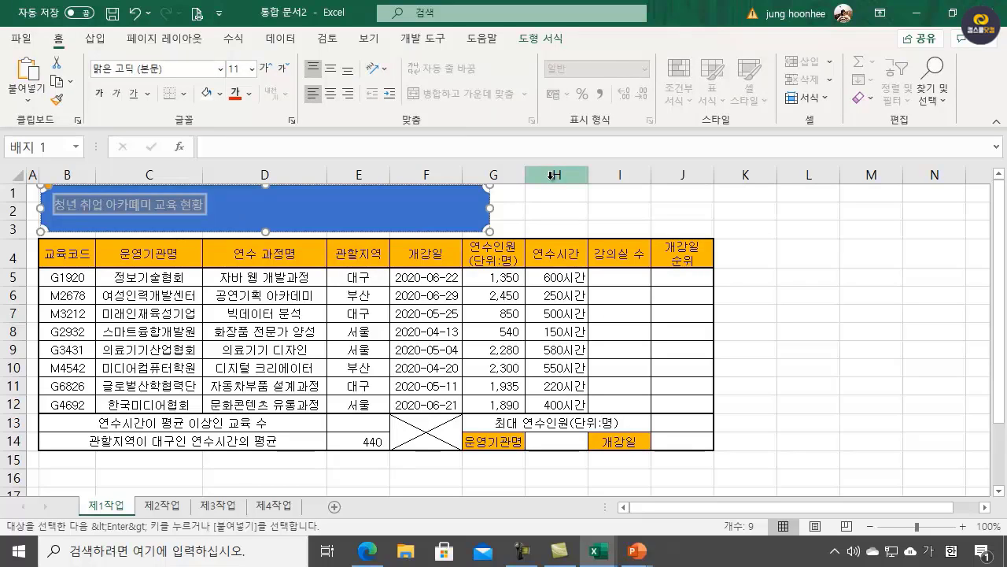
click(170, 68)
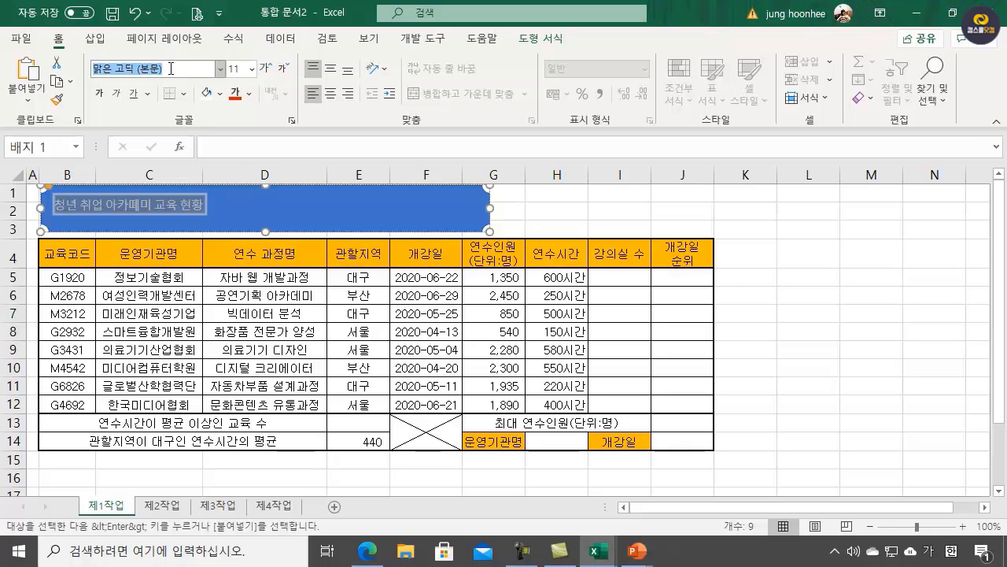
text(ㄱ)
text(굴림)
key(Return)
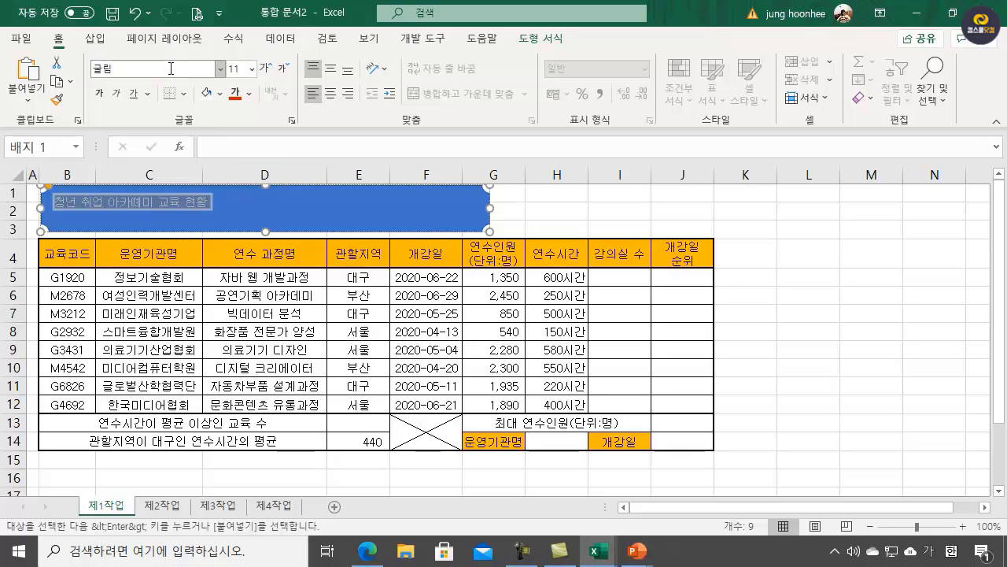
- Set the title text in the 배지 shape to 24 pt and bold
click(235, 70)
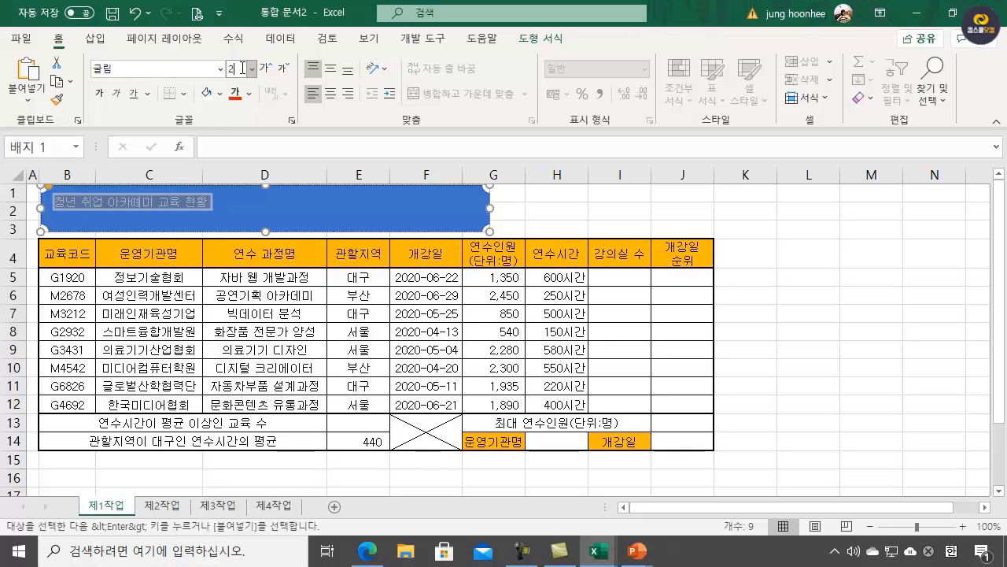
key(Return)
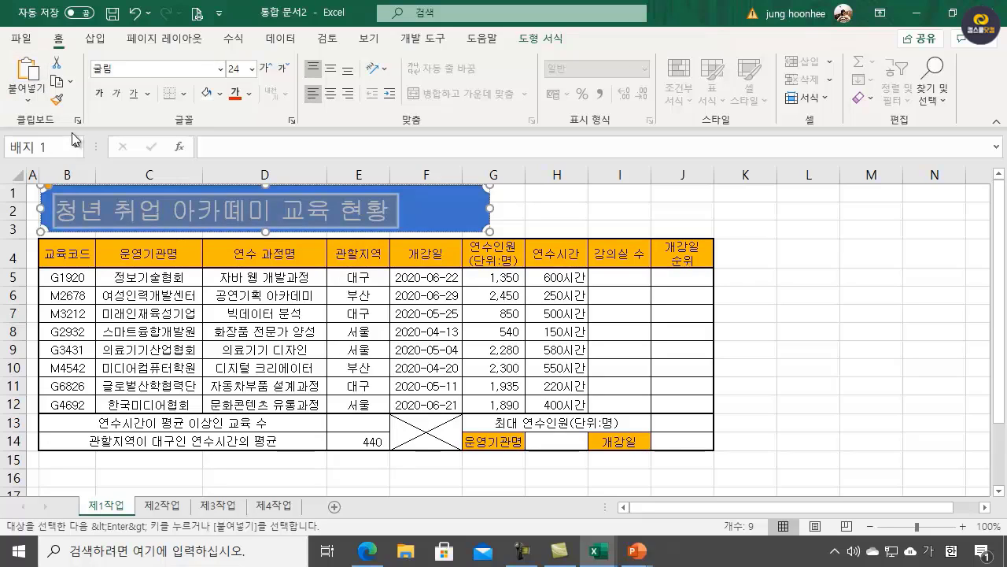
click(99, 93)
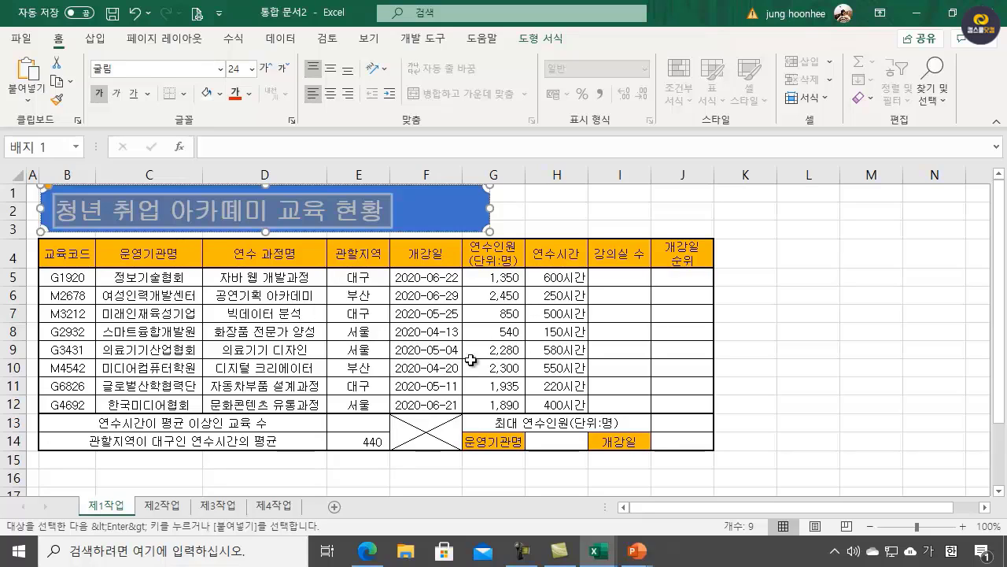
click(490, 224)
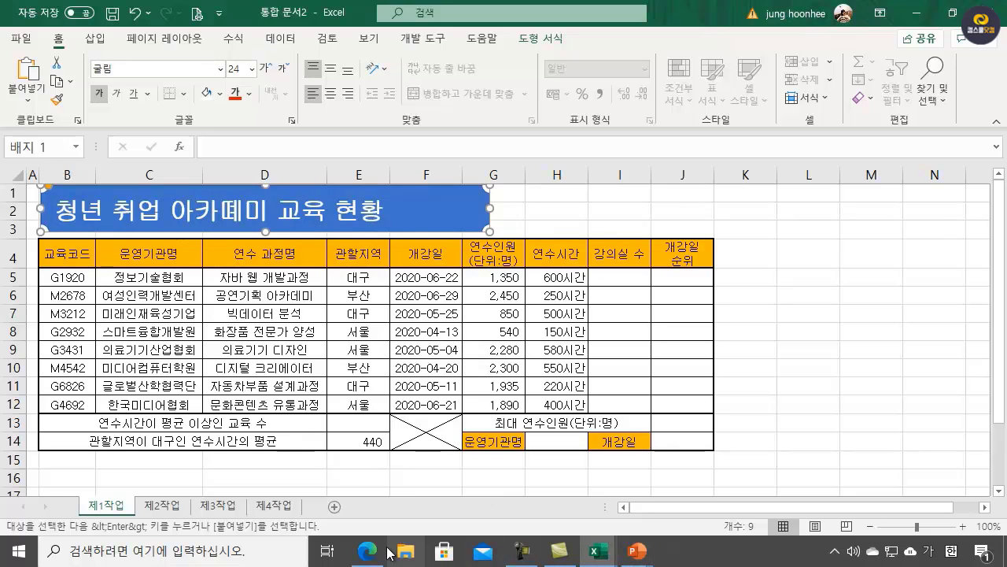
- Switch to ITQEXCEL.pdf, underline 채우기-노랑 in the title condition, and return to the sample output above it
mouse_move(367, 551)
click(402, 476)
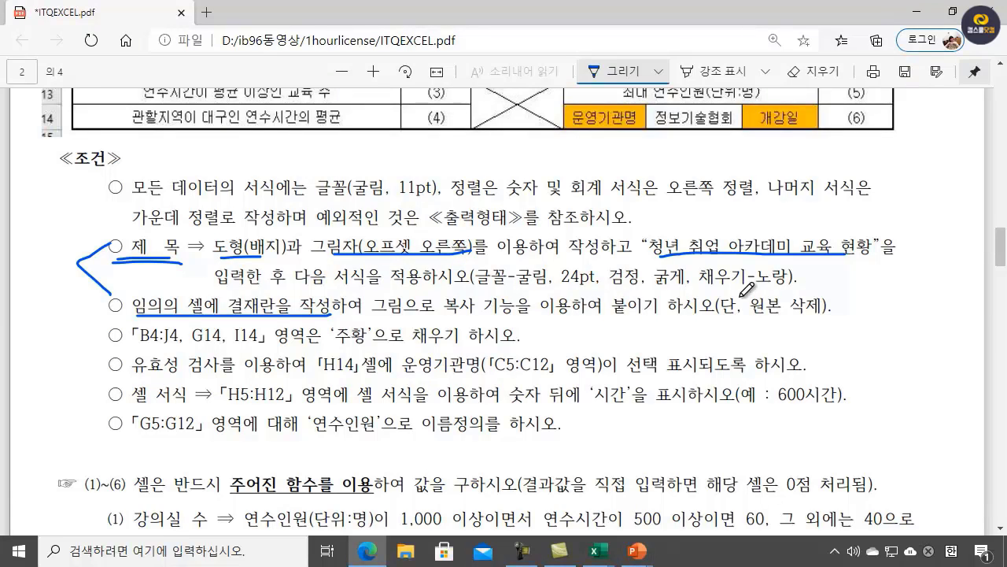
drag(700, 289, 796, 282)
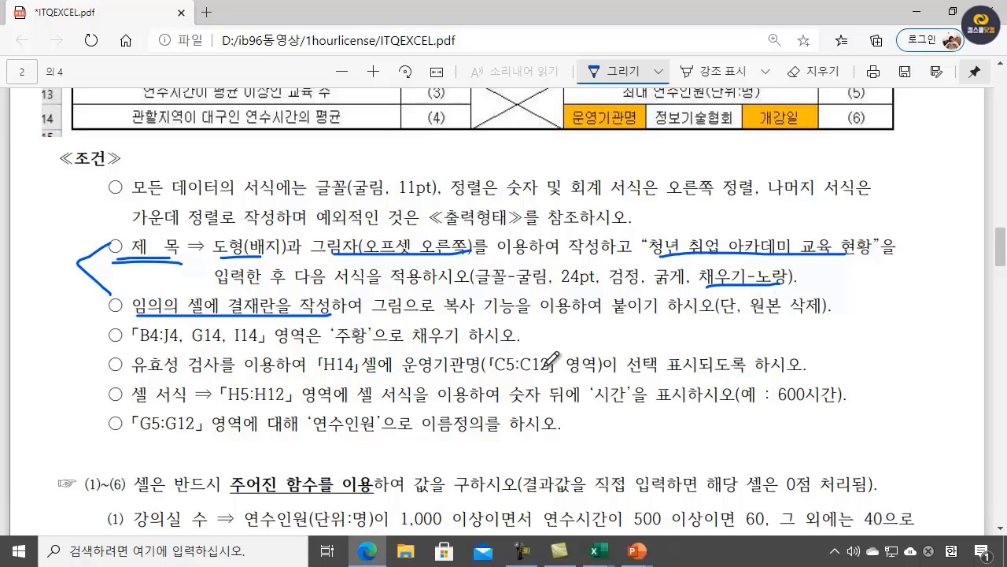
scroll(551, 339, up, 3)
scroll(550, 339, up, 6)
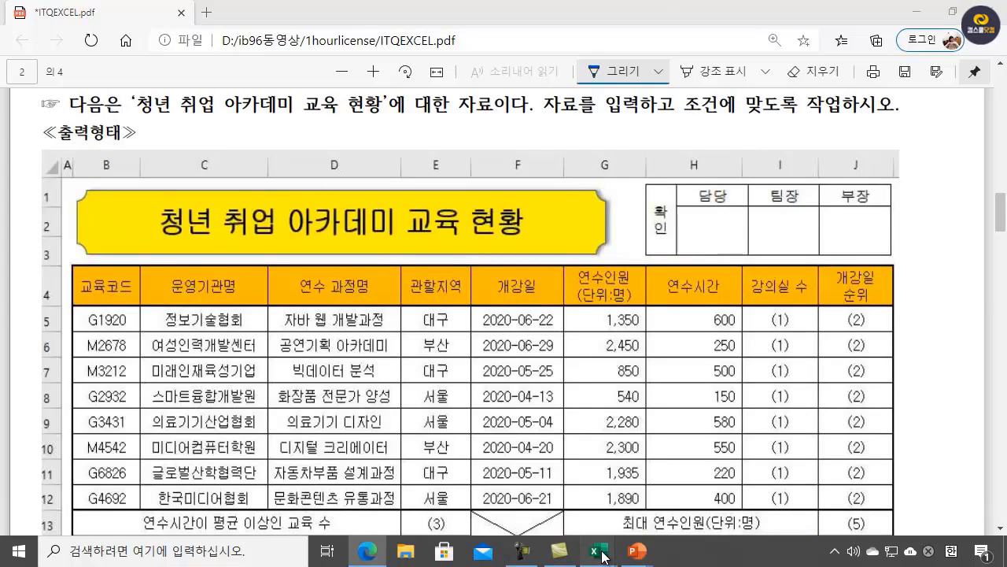
- Switch back to 통합 문서2 and set the whole title text in the 배지 shape to the automatic black color
mouse_move(598, 551)
click(676, 484)
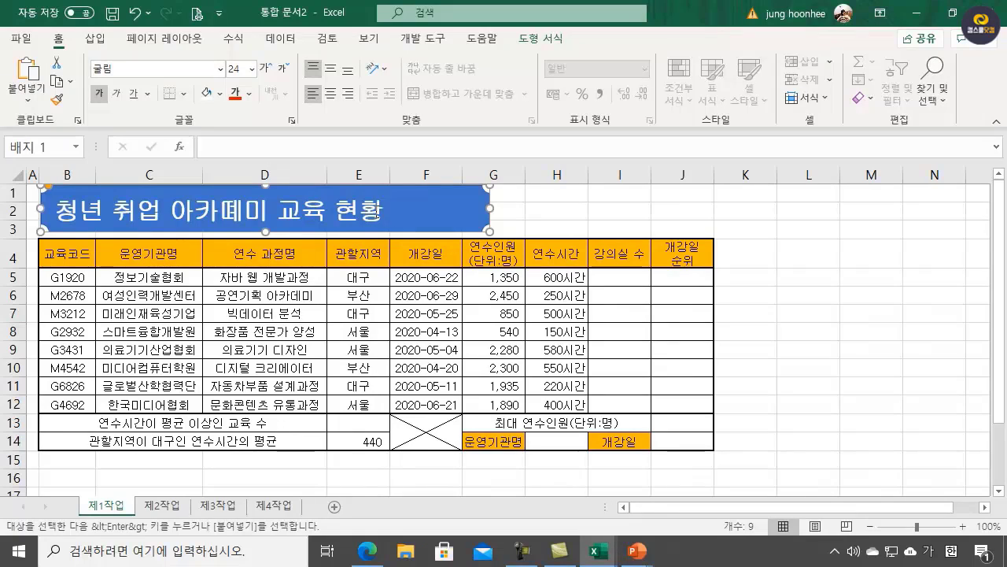
drag(386, 211, 52, 211)
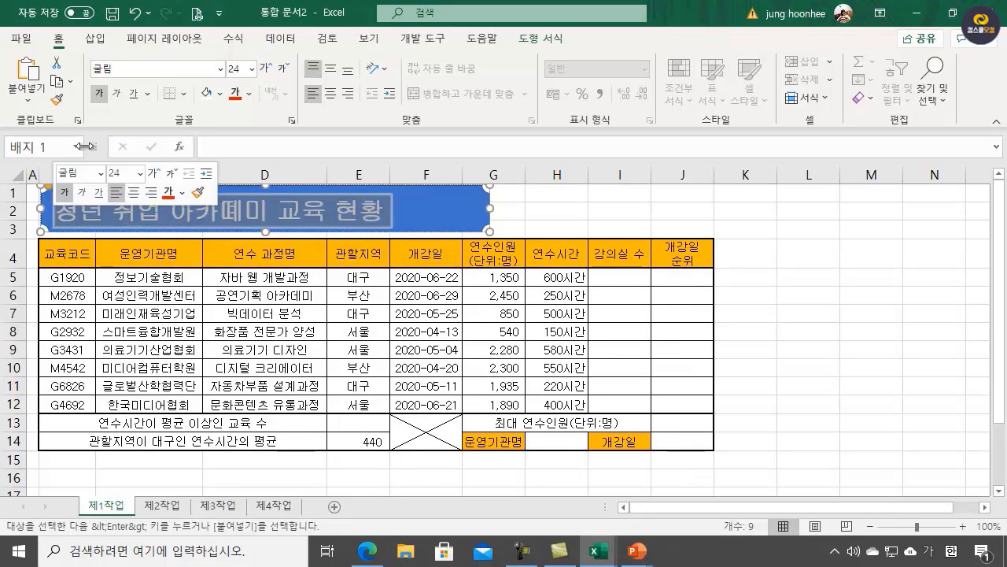
click(249, 101)
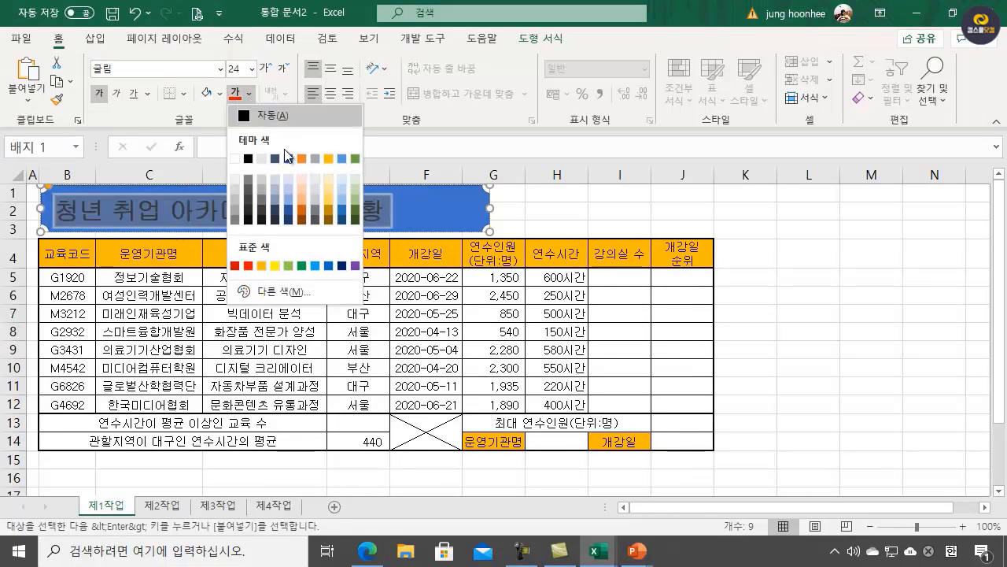
click(252, 120)
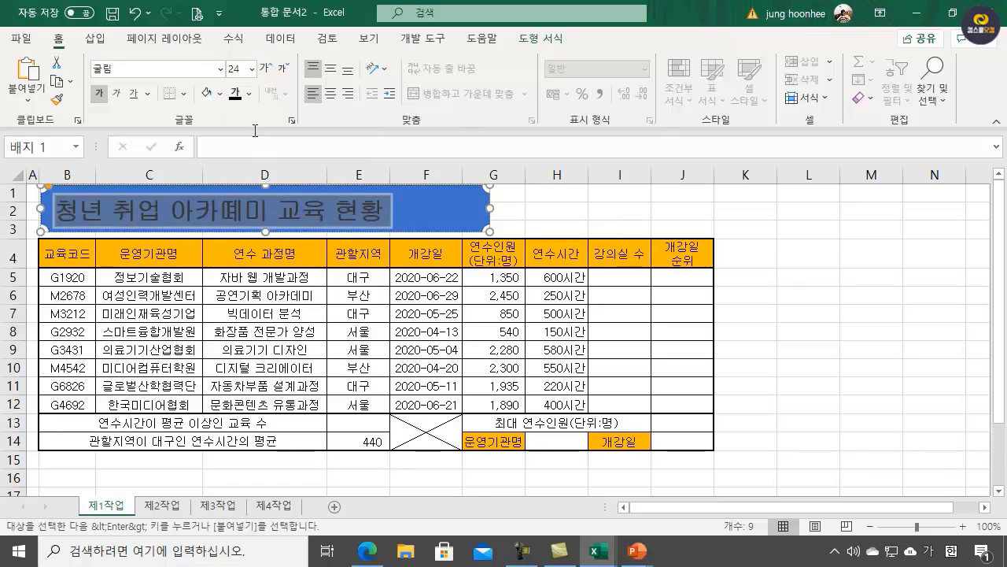
- Fill the 배지 title shape with standard yellow
click(456, 213)
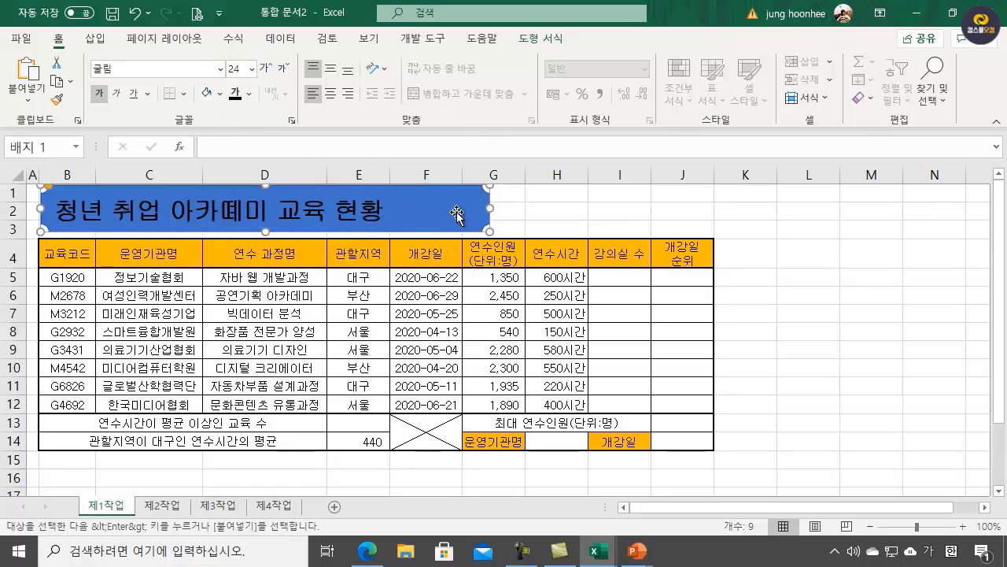
click(221, 96)
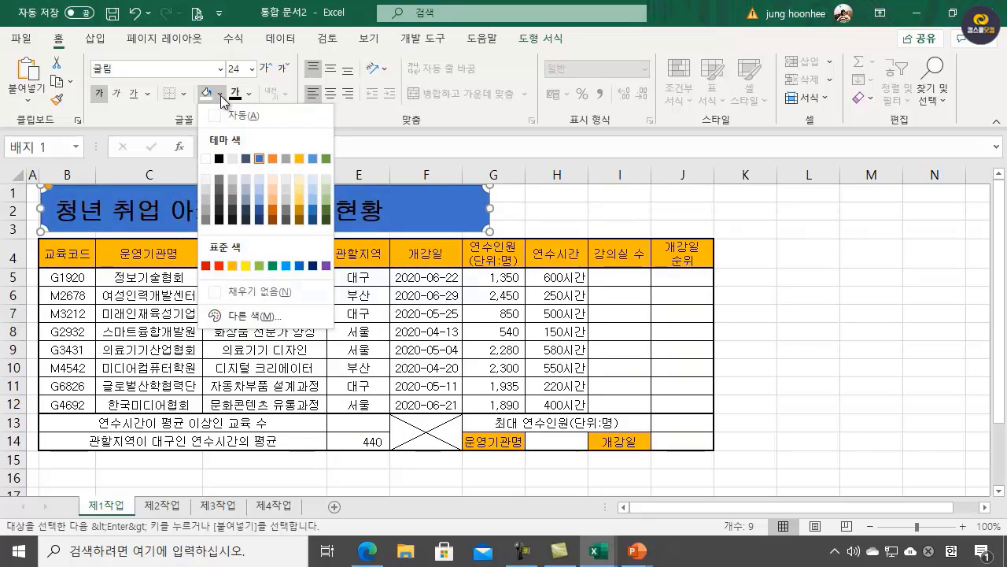
click(246, 266)
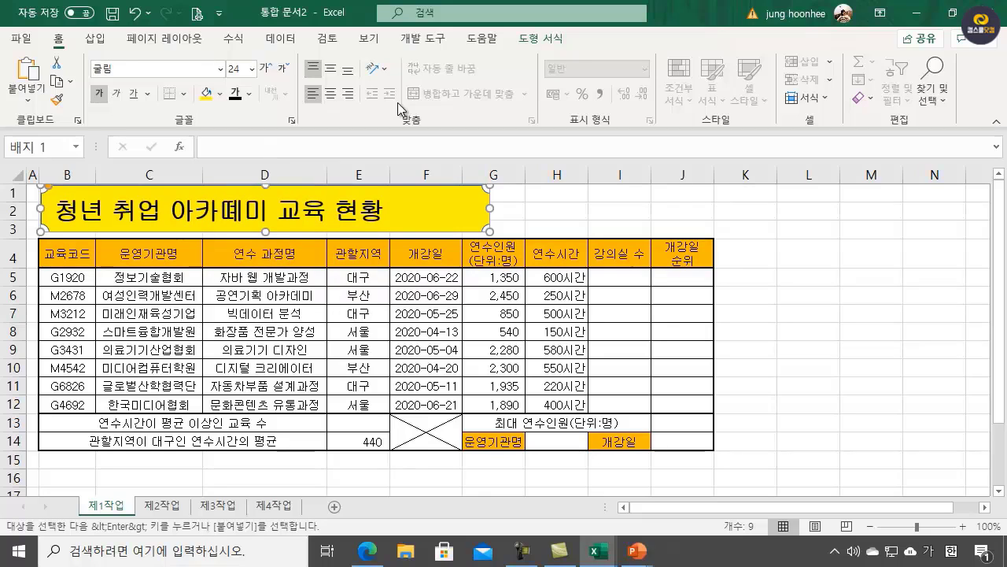
- Apply the first 바깥쪽 shadow preset to the 배지 title shape and deselect it
click(558, 40)
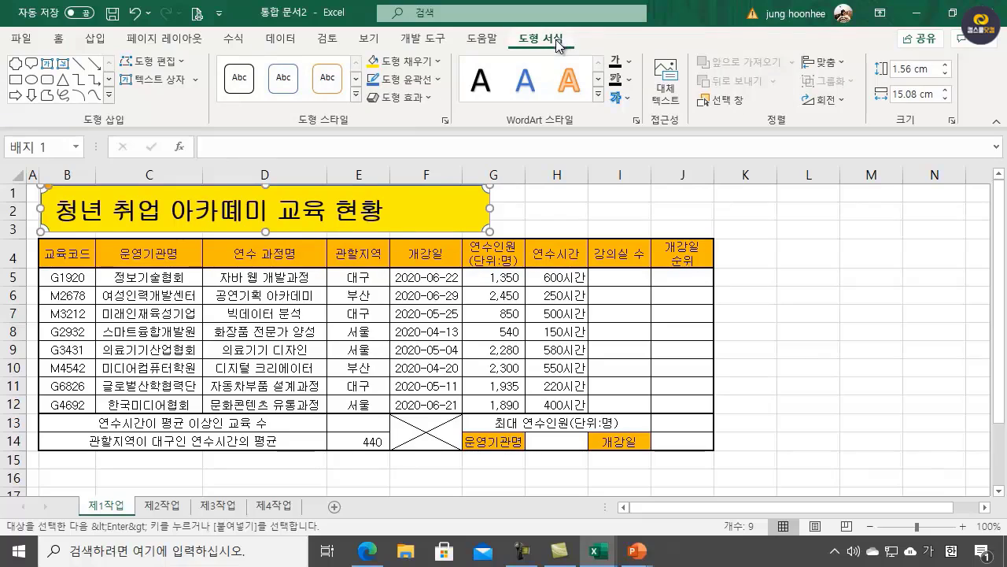
click(430, 97)
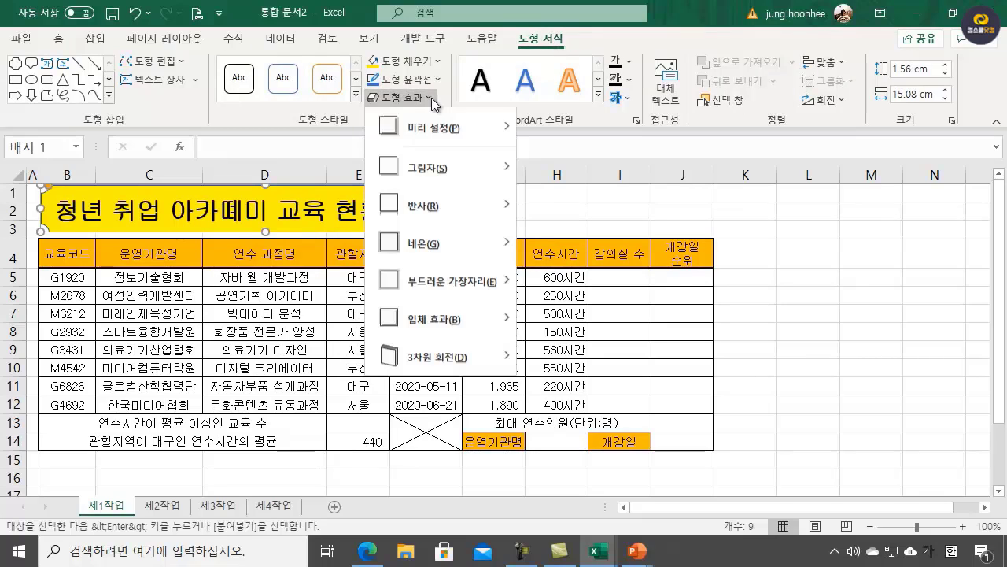
mouse_move(462, 192)
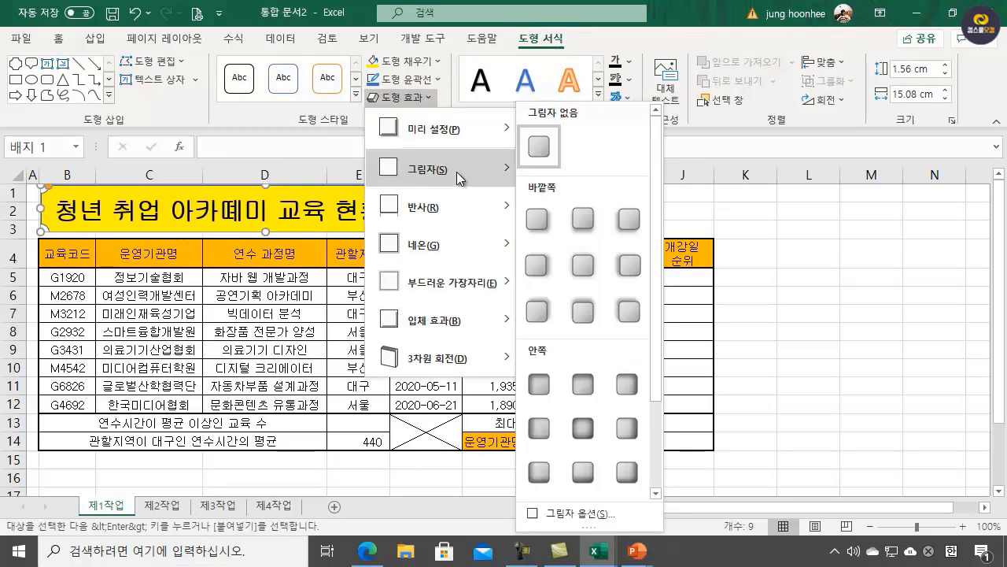
click(538, 219)
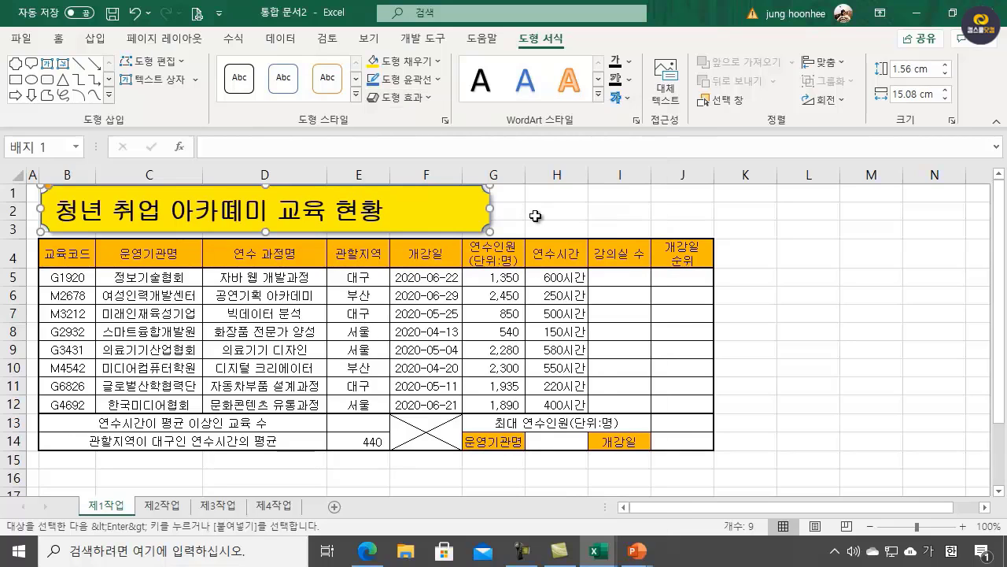
click(535, 216)
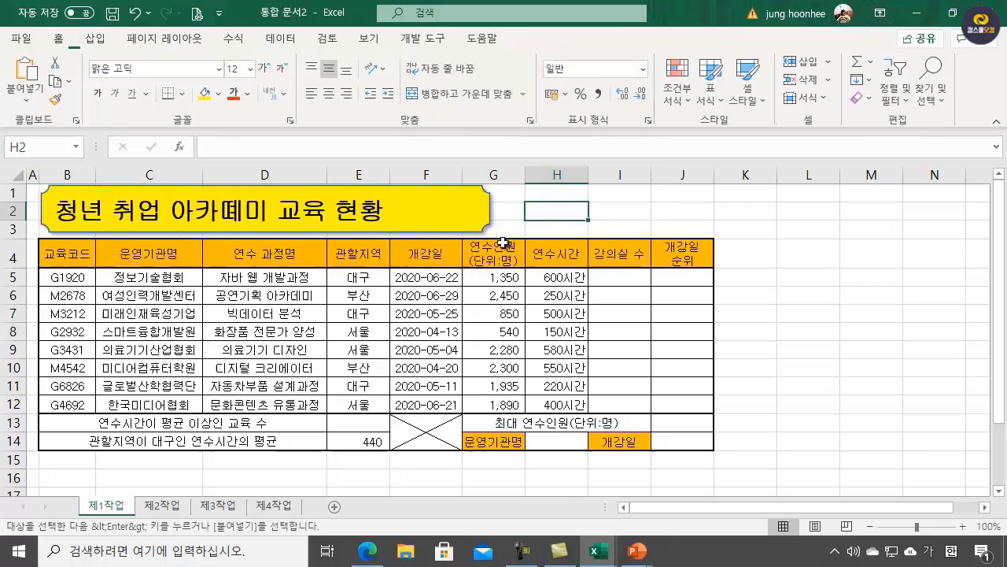
- Center the title text horizontally within the 배지 shape
click(380, 209)
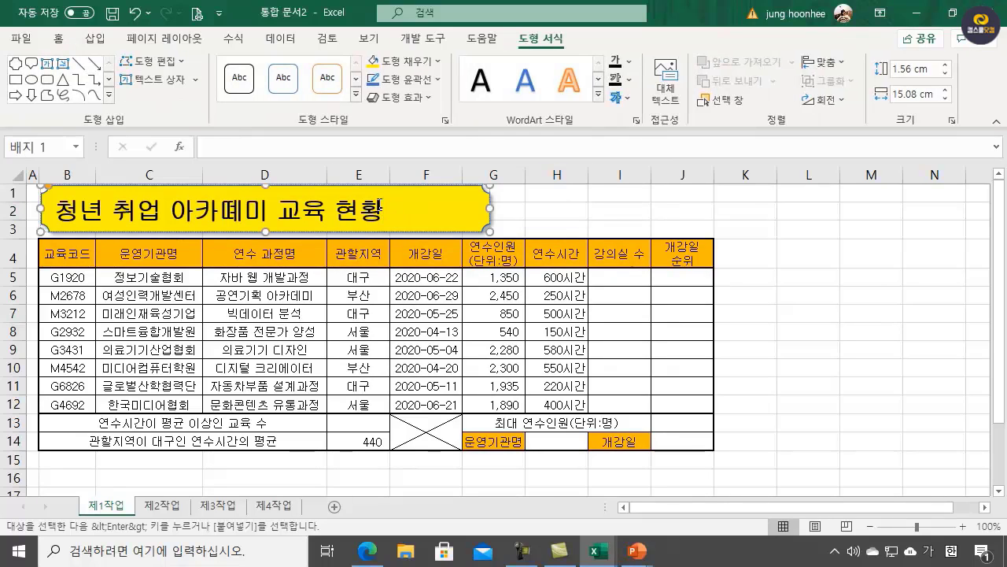
click(58, 38)
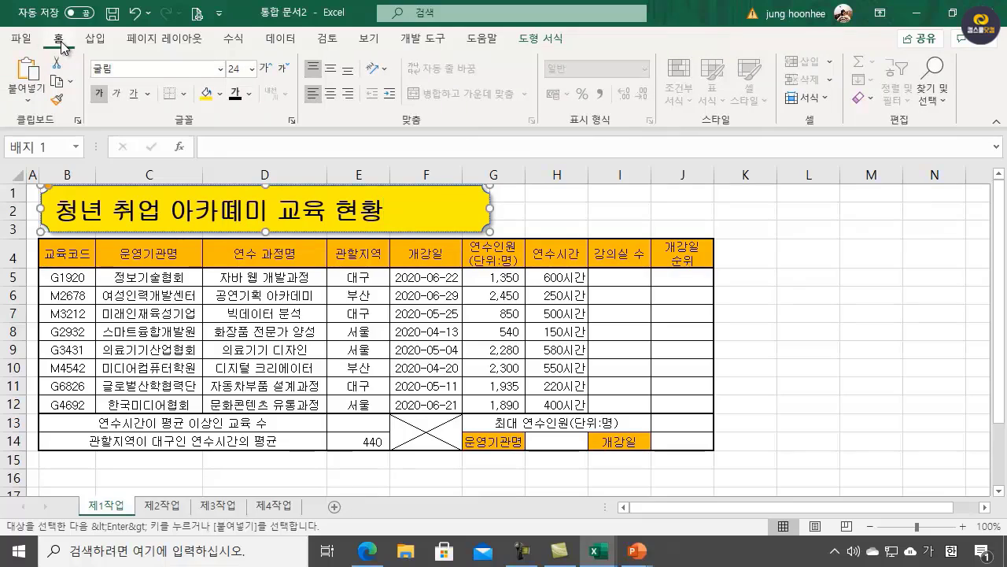
click(330, 94)
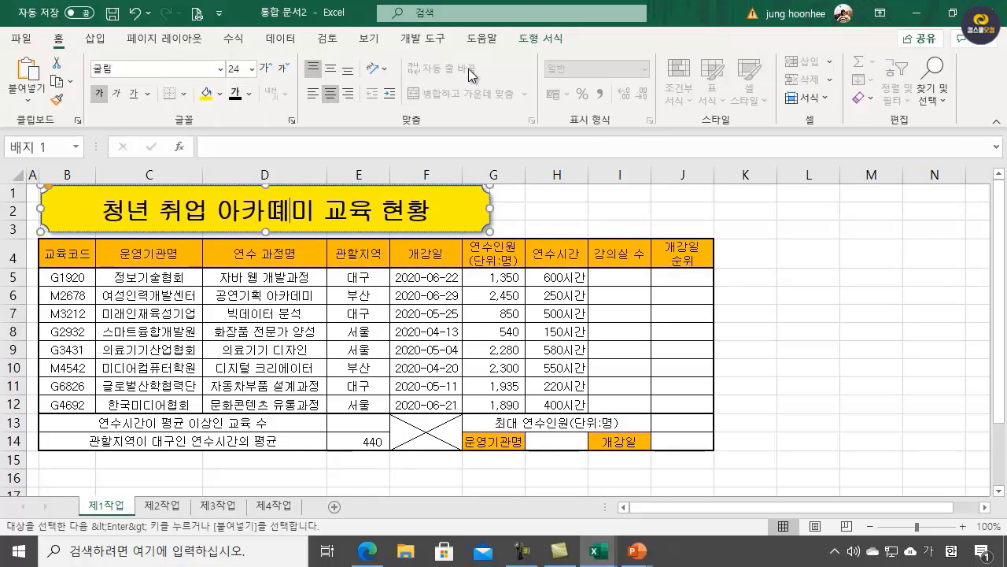
- Correct the misspelled syllable in the title to 데 so the word reads 아카데미, and leave the shape
key(BackSpace)
text(데)
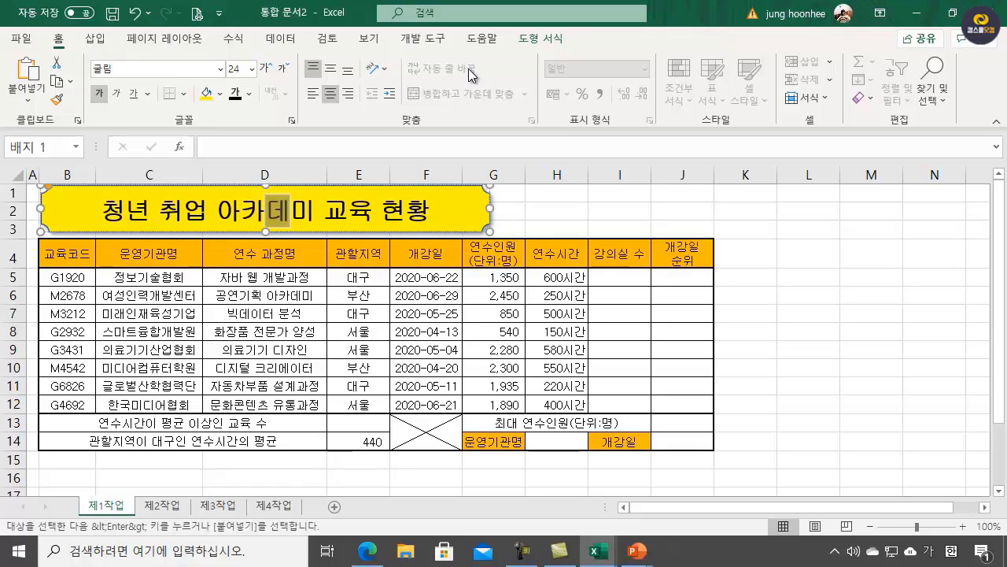
click(521, 215)
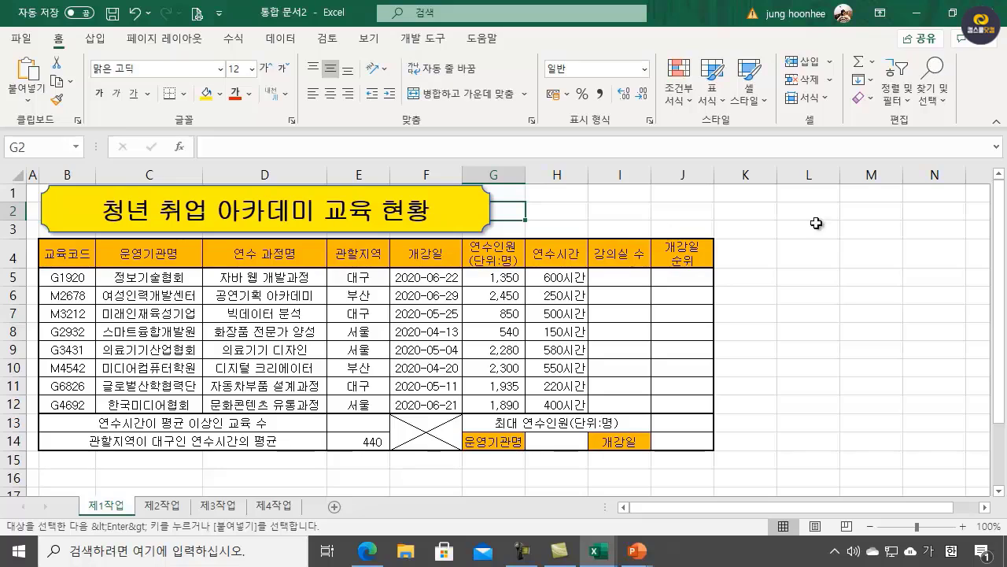
click(828, 291)
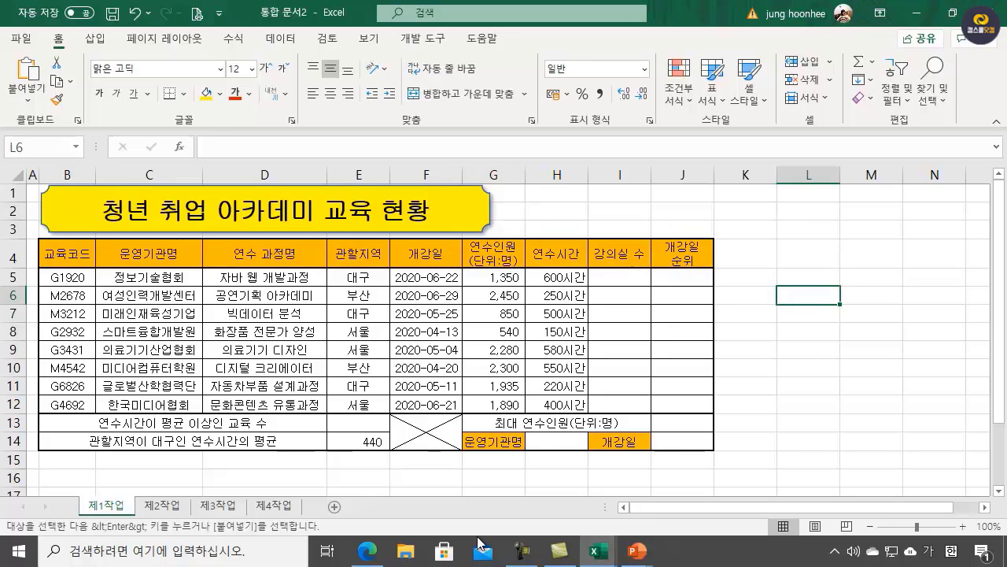
- Examine the 확인 approval box layout in ITQEXCEL.pdf and the condition on pasting it as a picture
click(368, 548)
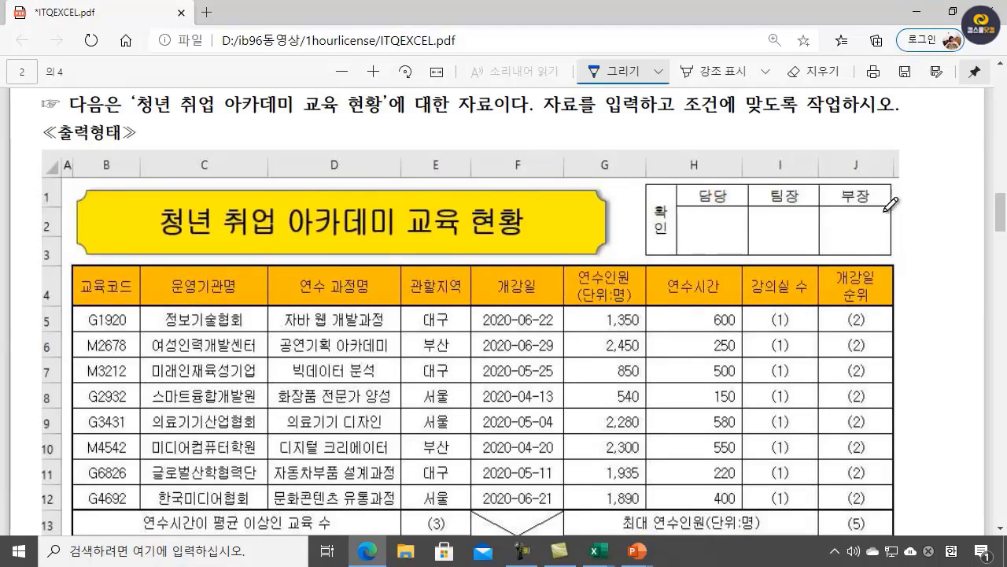
scroll(831, 332, down, 2)
scroll(831, 332, down, 3)
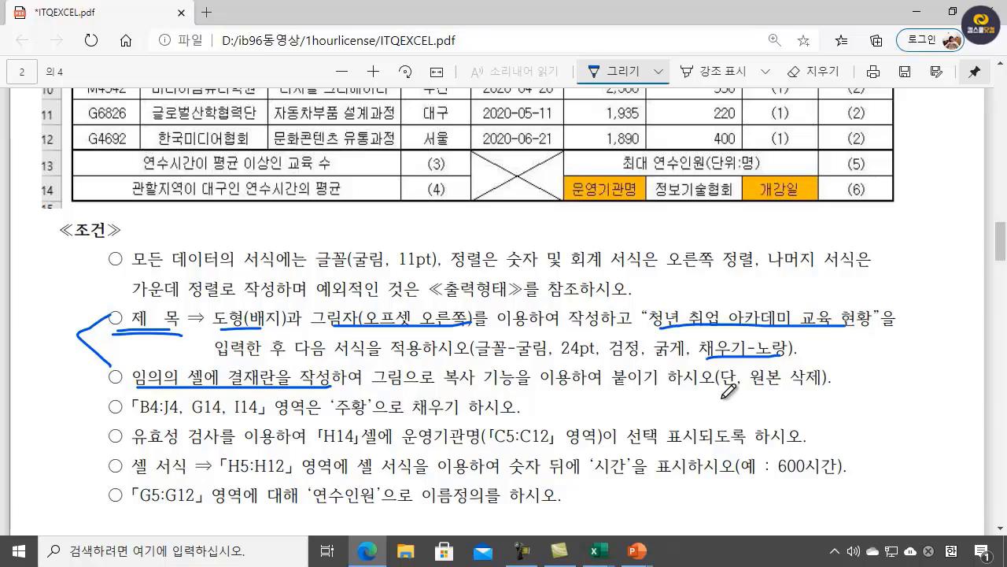
scroll(796, 374, up, 5)
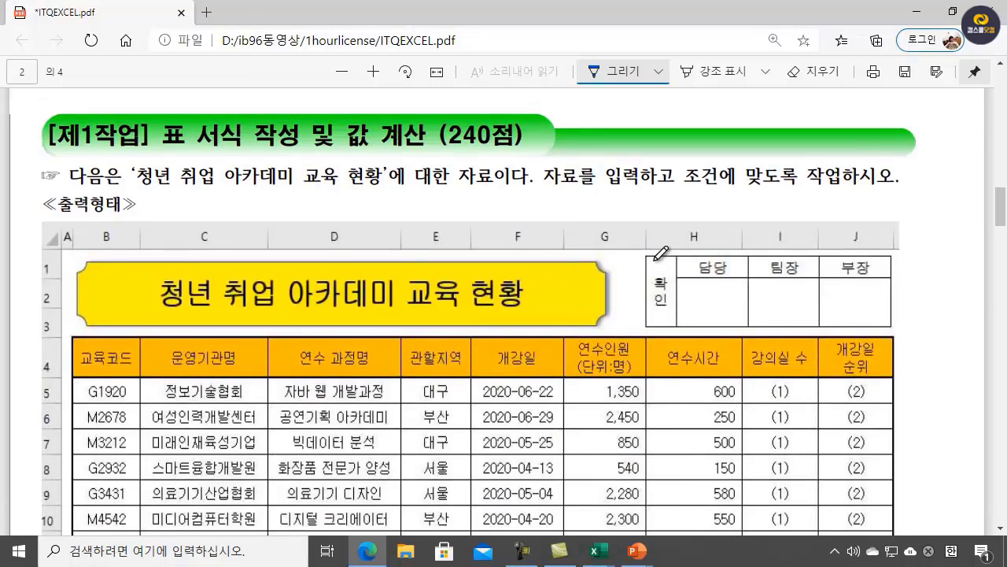
scroll(741, 391, down, 6)
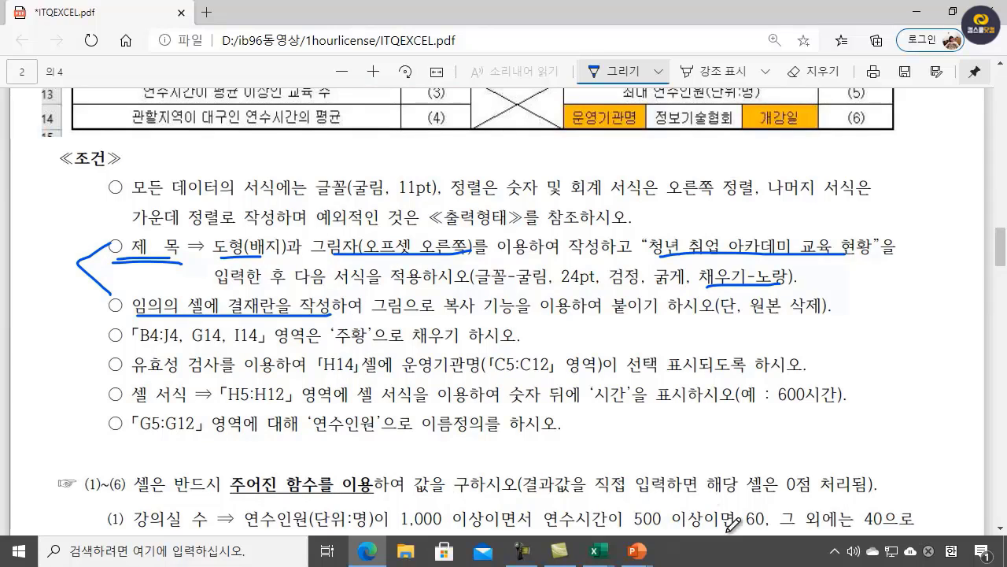
- Switch back to the Excel workbook 통합 문서2 and enter 담당, 팀장 and 부장 across J17:L17 on 제1작업
mouse_move(598, 555)
click(693, 515)
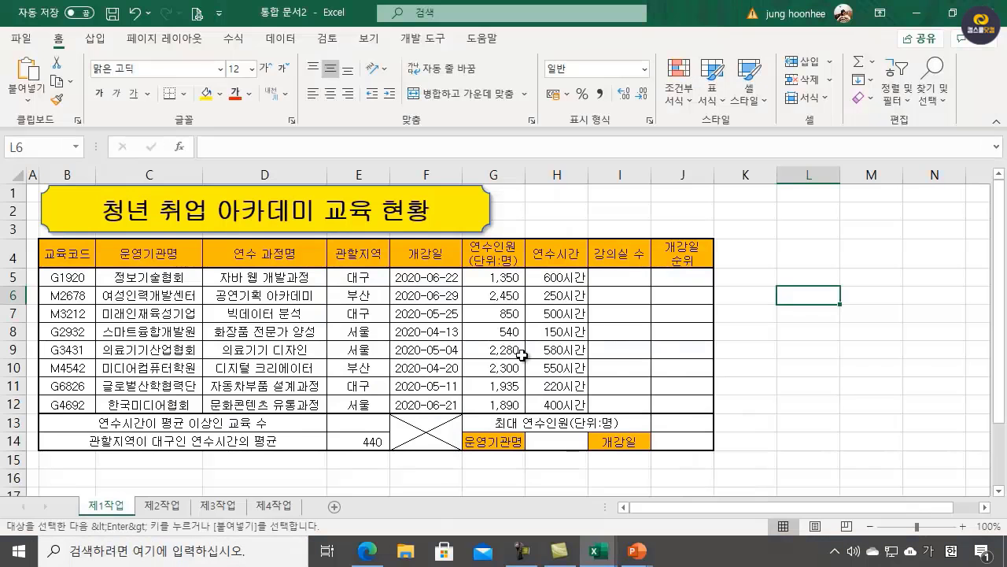
click(844, 329)
click(866, 300)
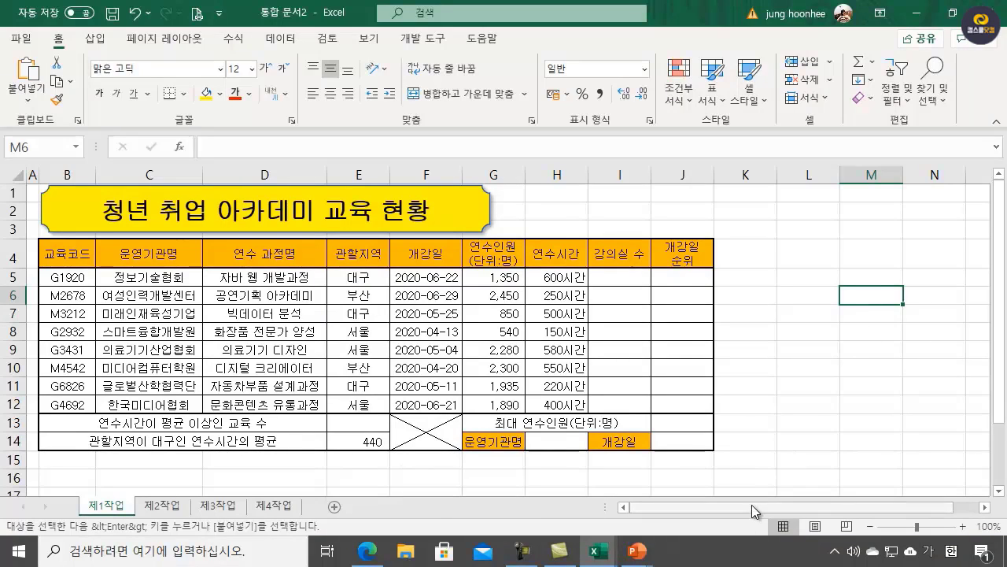
drag(752, 505, 892, 504)
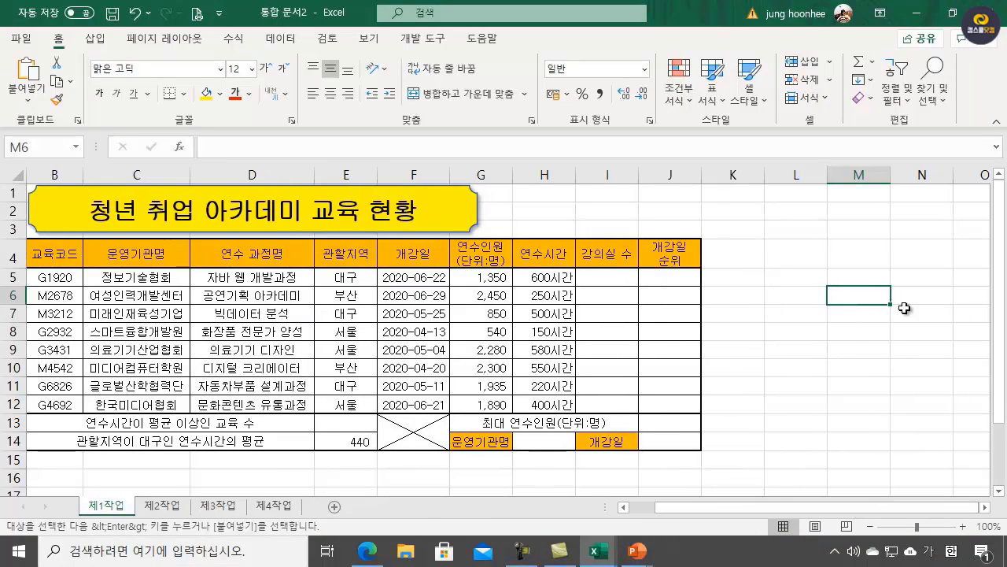
scroll(779, 317, down, 3)
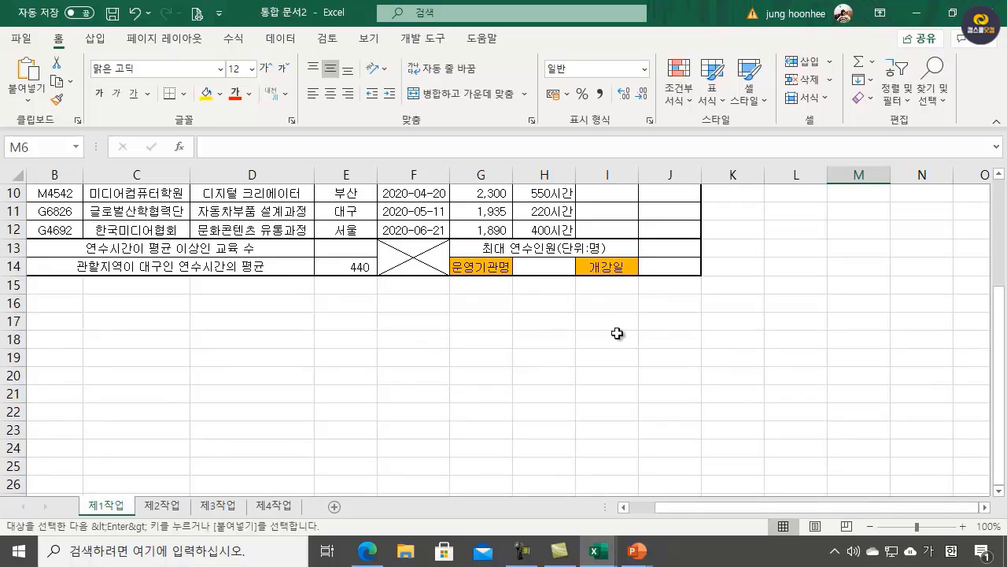
click(674, 326)
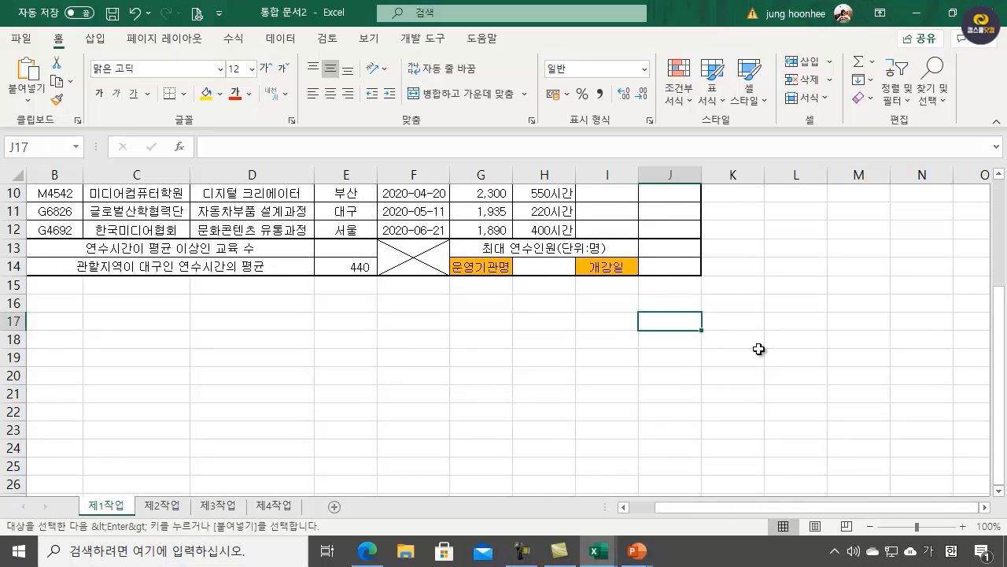
text(담다)
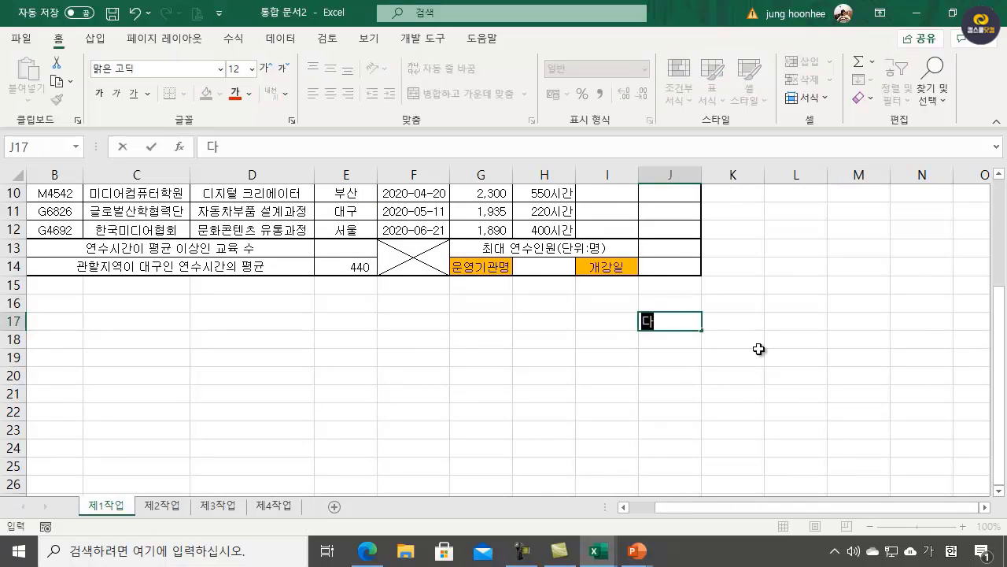
key(Tab)
text(팀장)
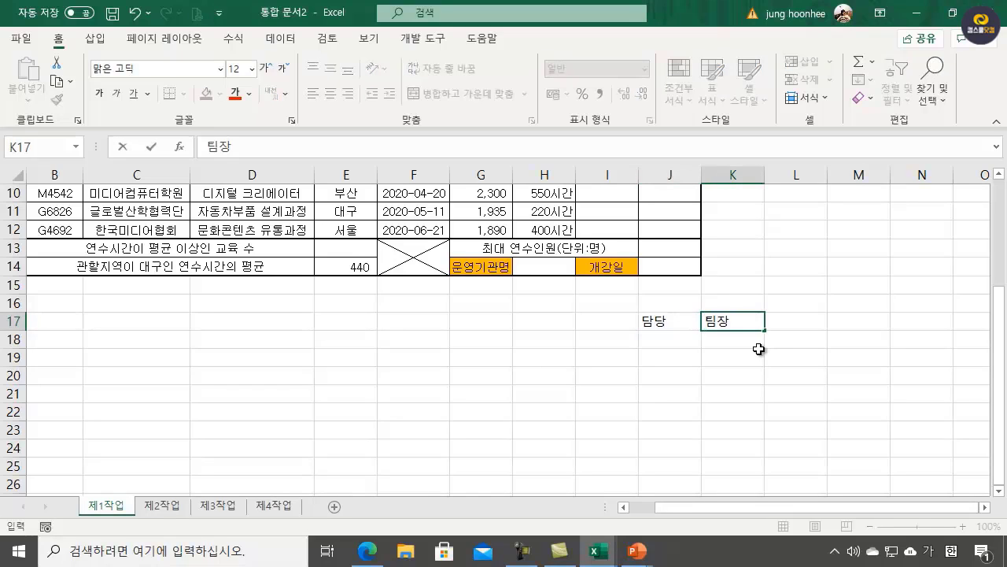
key(Tab)
text(부자)
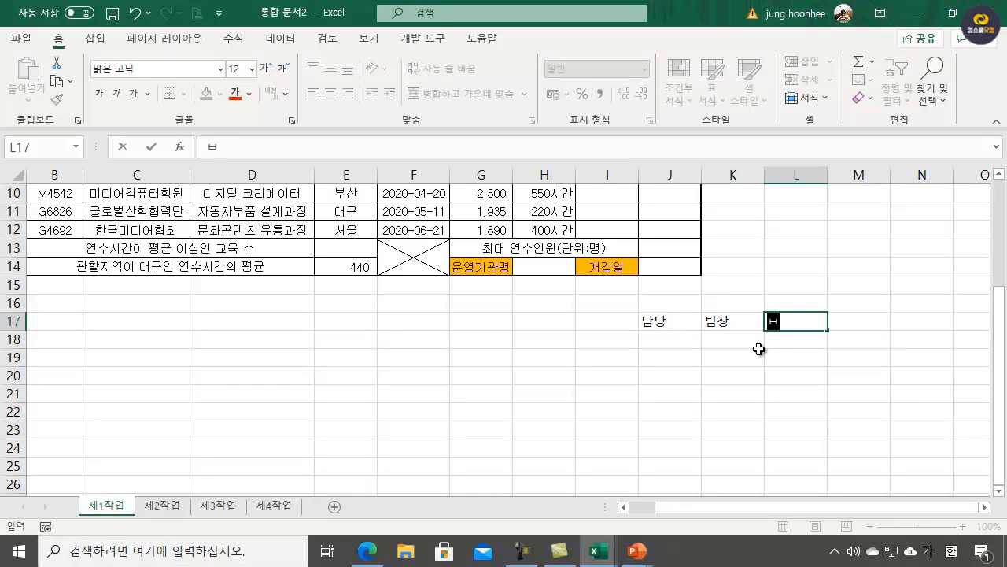
key(Return)
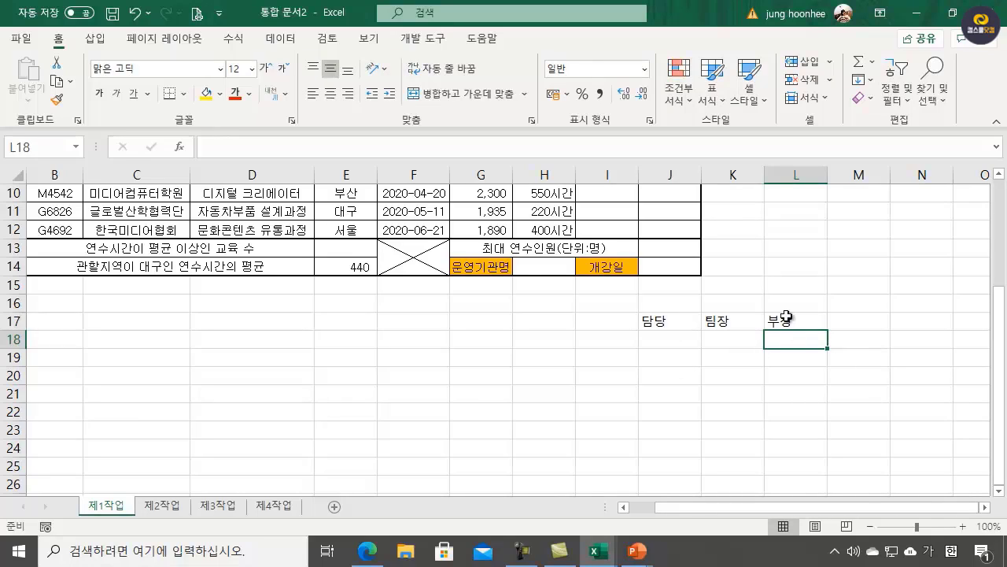
- Move the 담당, 팀장 and 부장 labels from J17:L17 to M17:O17
click(614, 321)
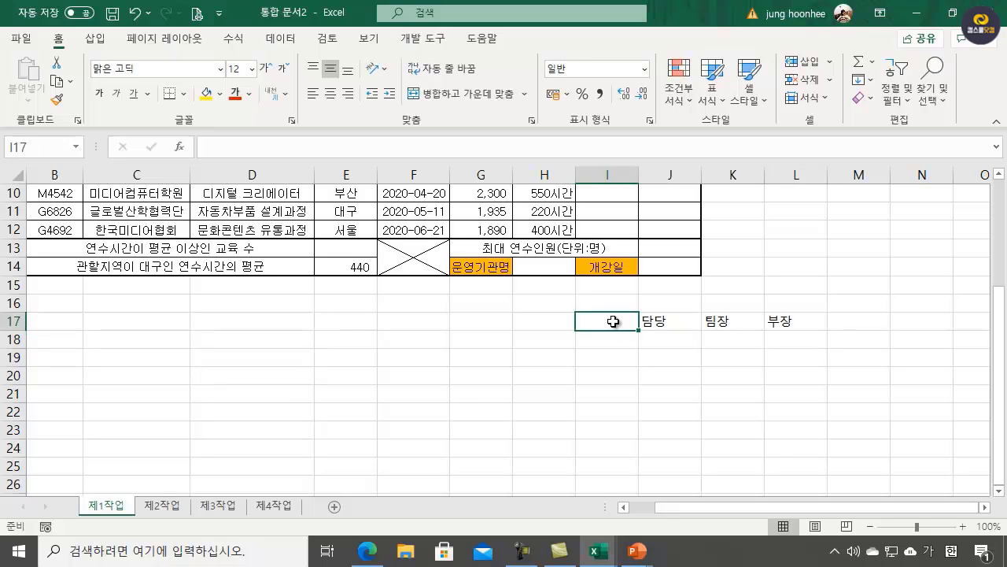
drag(612, 321, 611, 339)
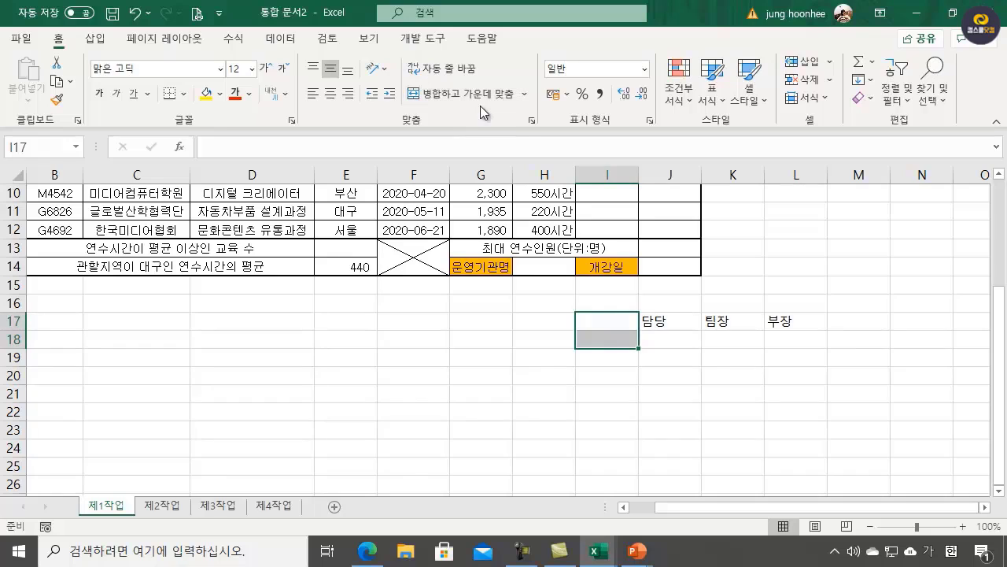
click(718, 372)
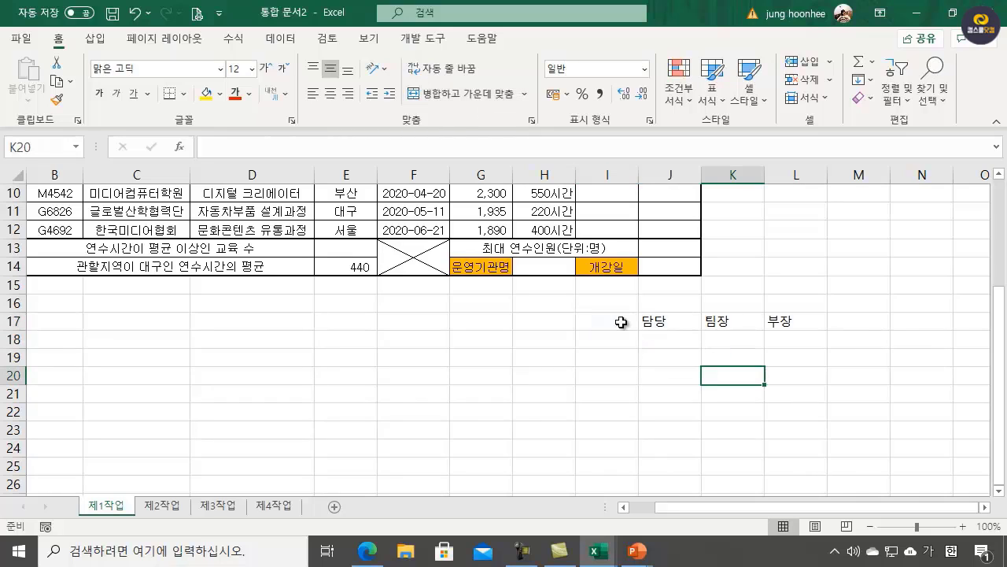
drag(670, 328, 781, 320)
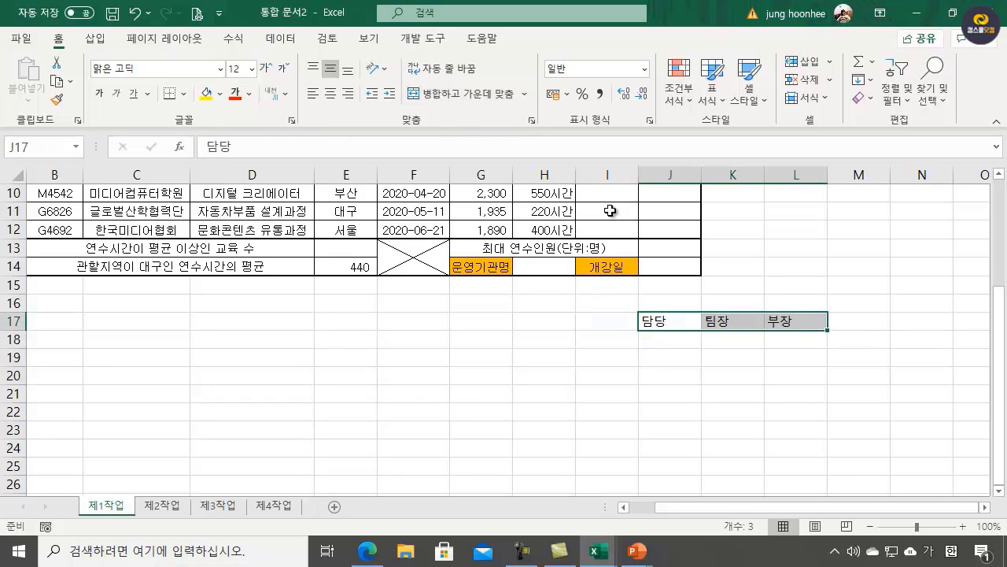
drag(675, 313, 794, 338)
- Merge and center L17:L18, then enter 확인 in it with each syllable on its own line
click(799, 321)
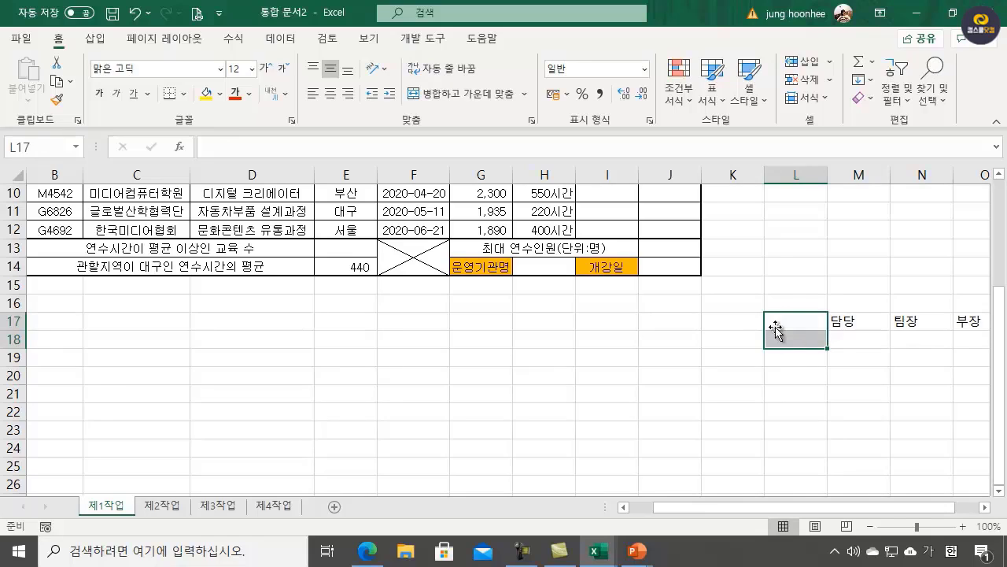
click(461, 94)
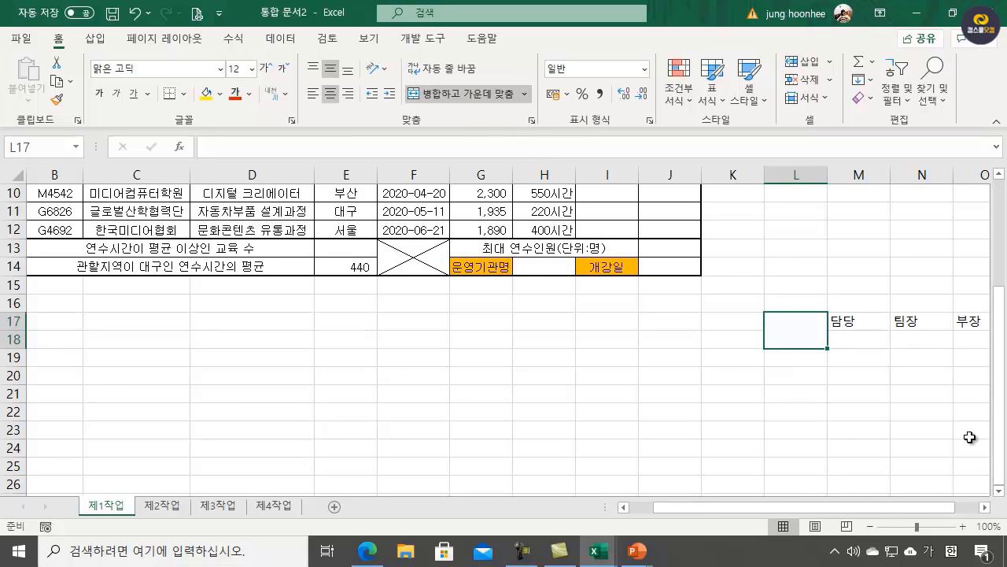
text(호ㅓ)
key(BackSpace)
text(ㅗ)
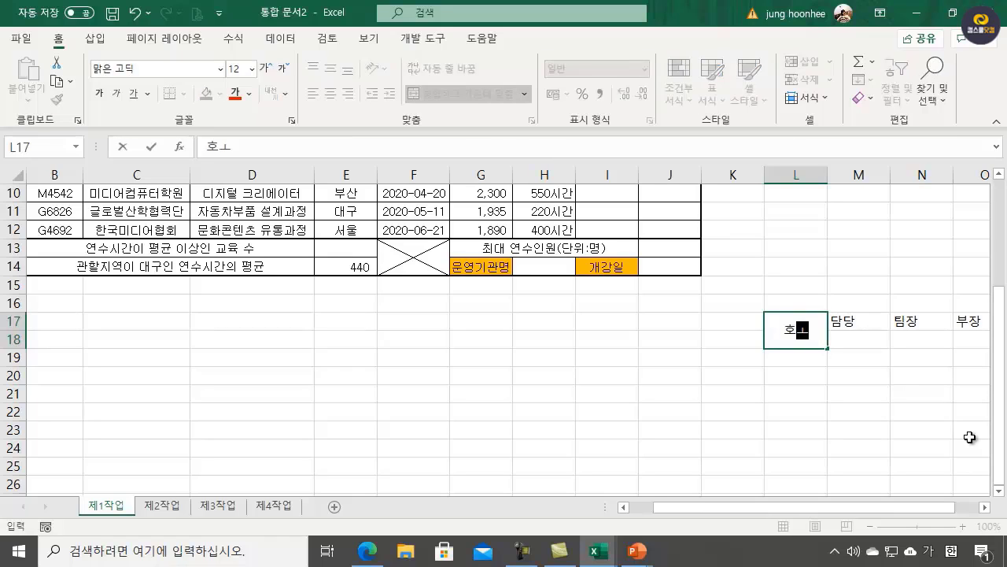
key(BackSpace)
key(BackSpace)
text(확)
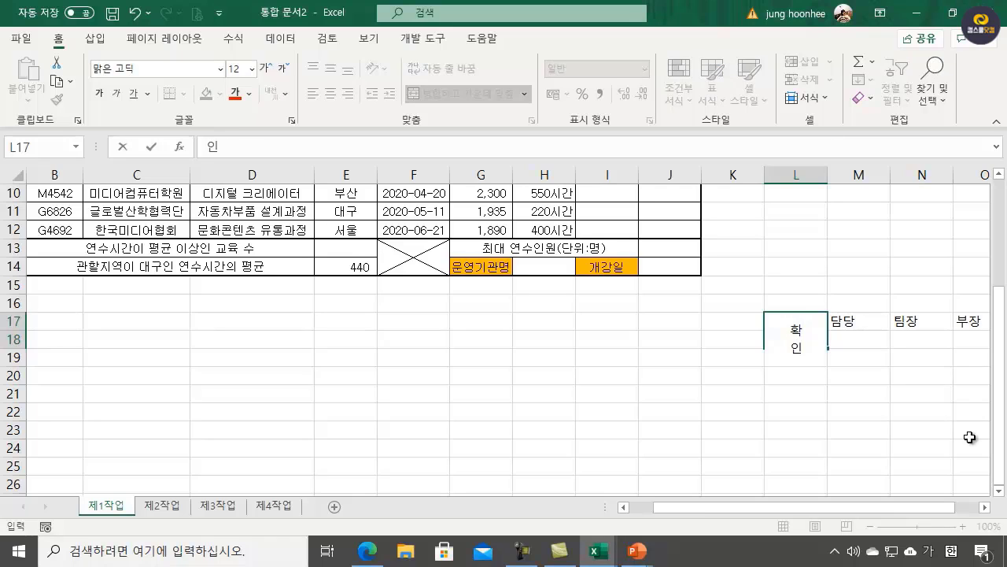
key(Return)
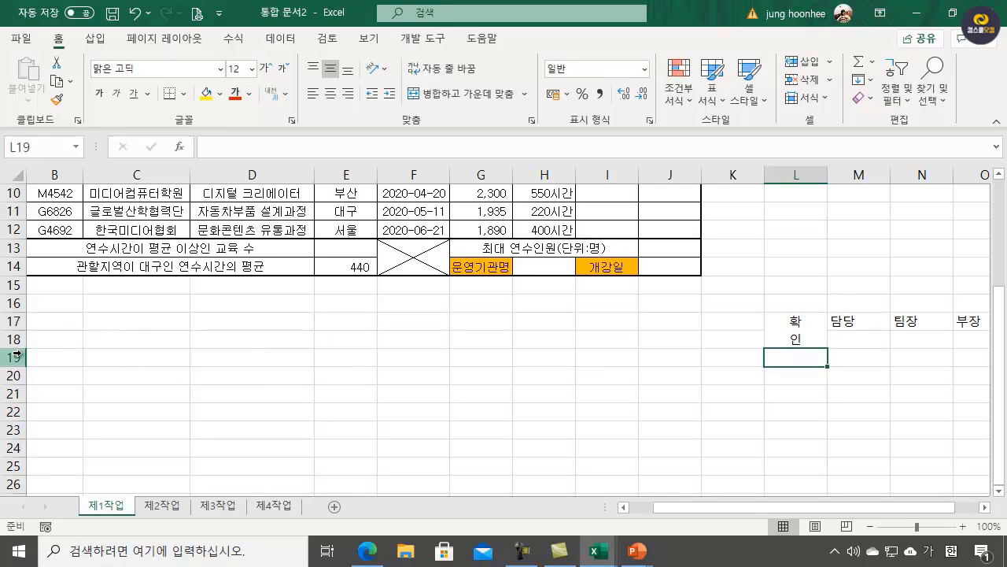
- Increase the height of row 18 to fit the two-line 확인, and center the labels in M17:O17 horizontally
drag(19, 350, 20, 370)
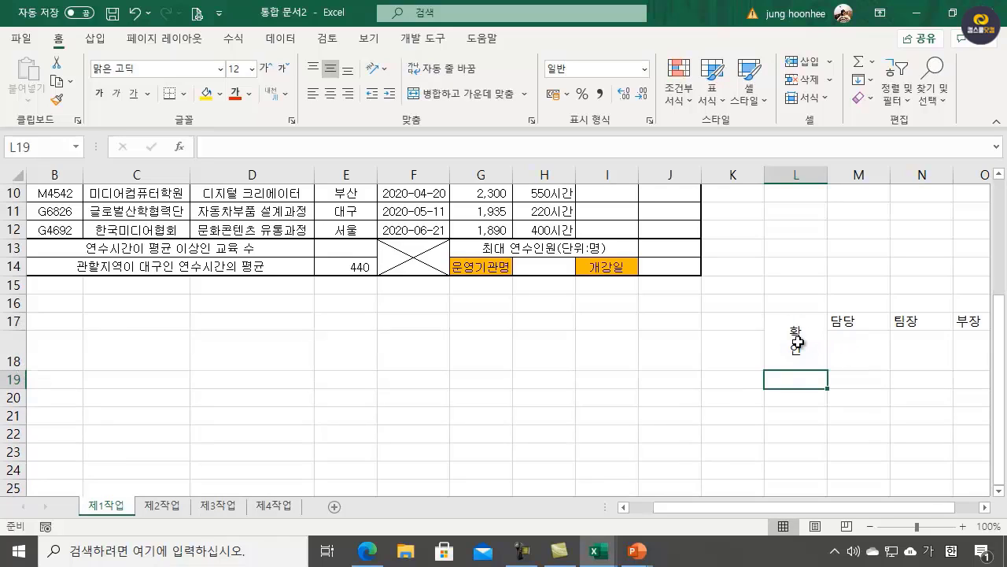
click(797, 340)
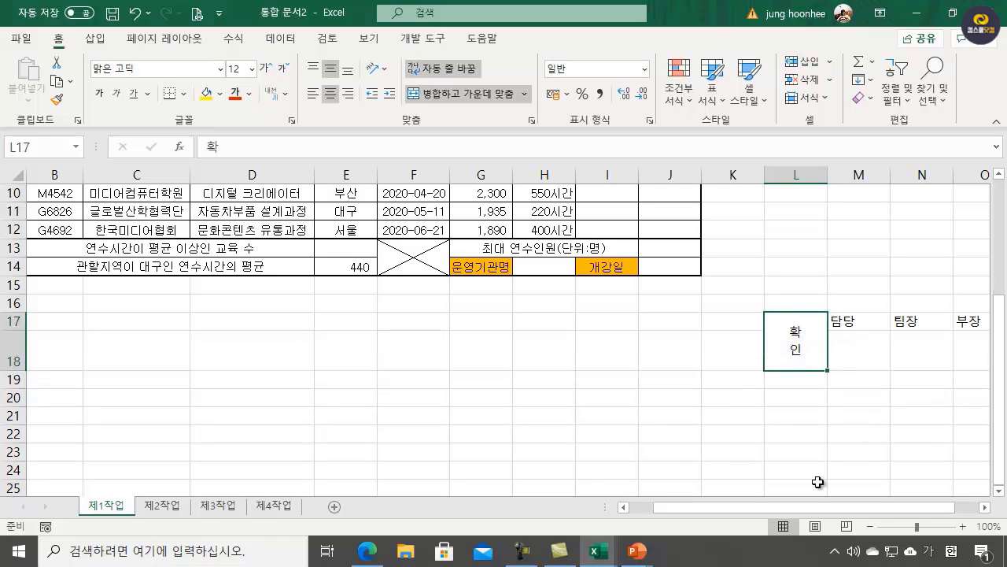
drag(844, 507, 870, 507)
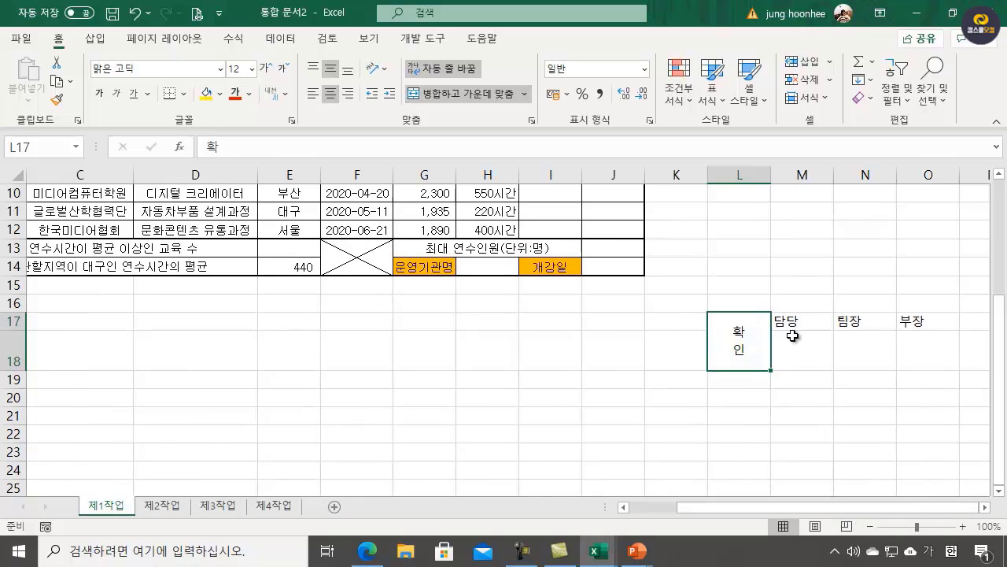
drag(789, 321, 928, 321)
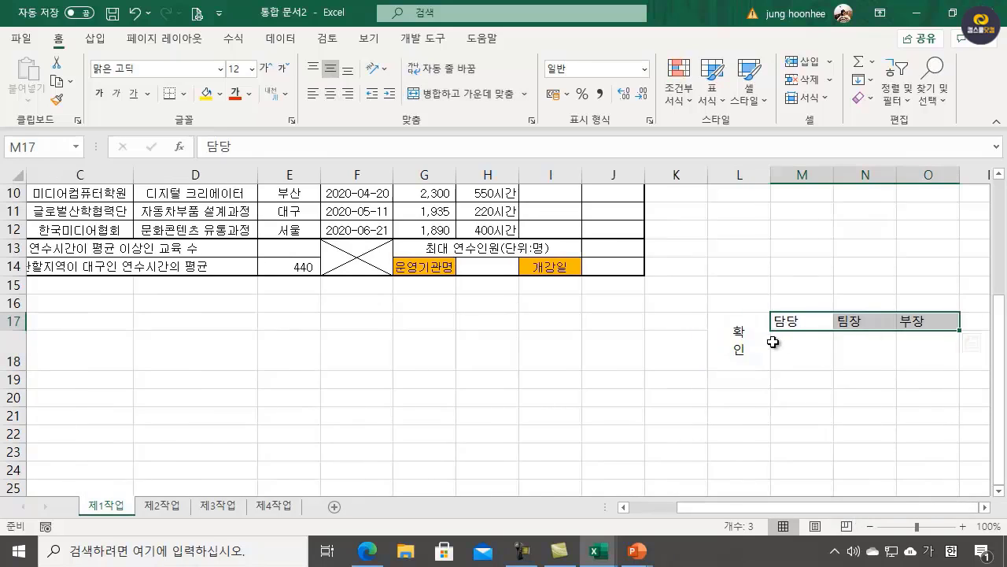
click(329, 94)
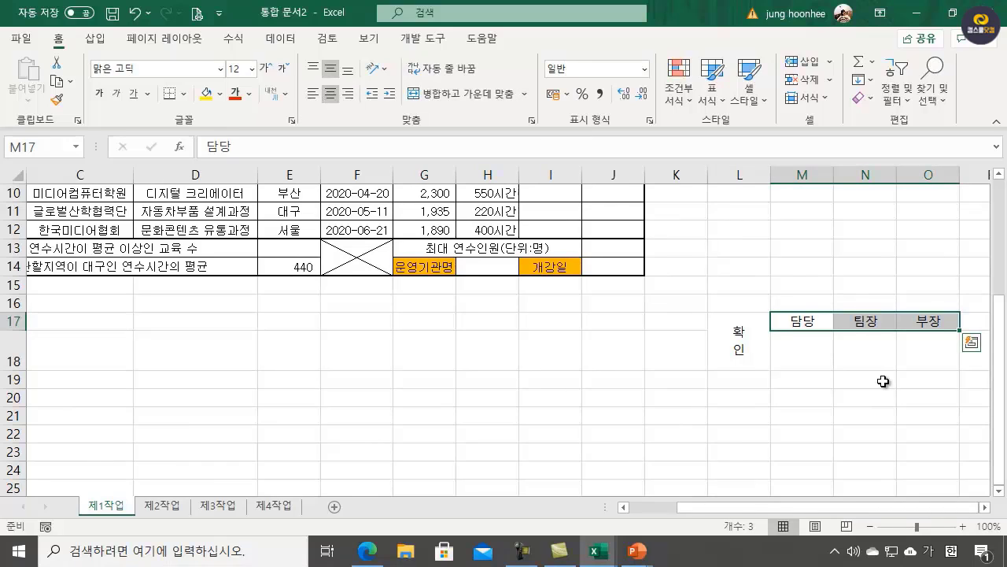
click(884, 381)
- Apply all borders to the approval box L17:O18 and narrow column L to fit the 확인 text
drag(743, 331, 924, 358)
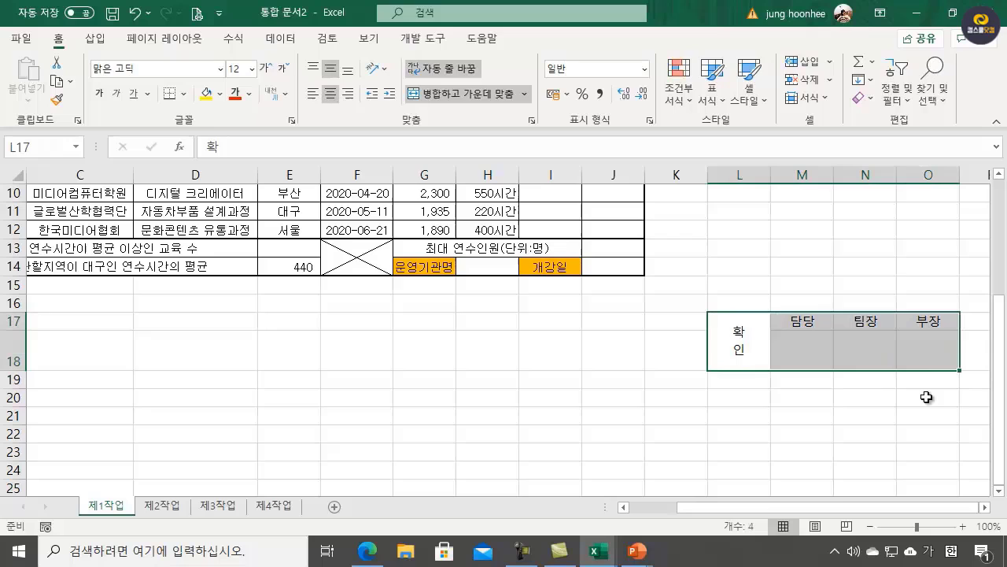
click(184, 94)
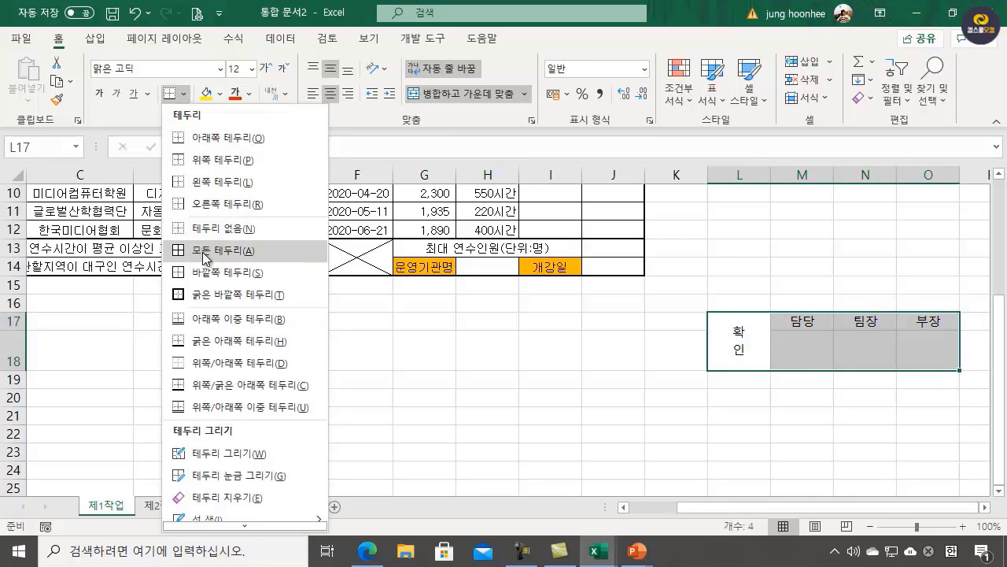
click(213, 251)
click(732, 399)
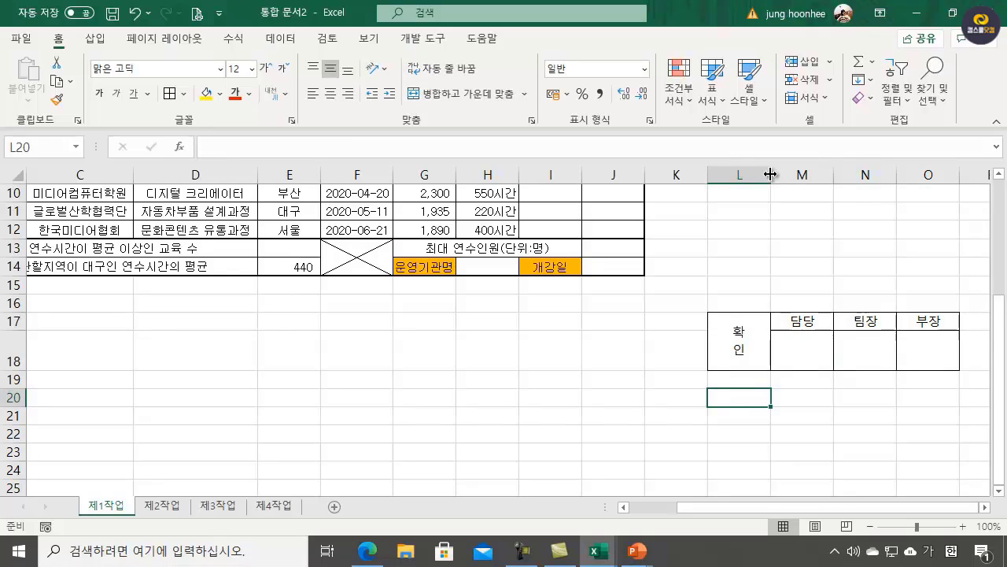
drag(770, 171, 731, 176)
click(826, 455)
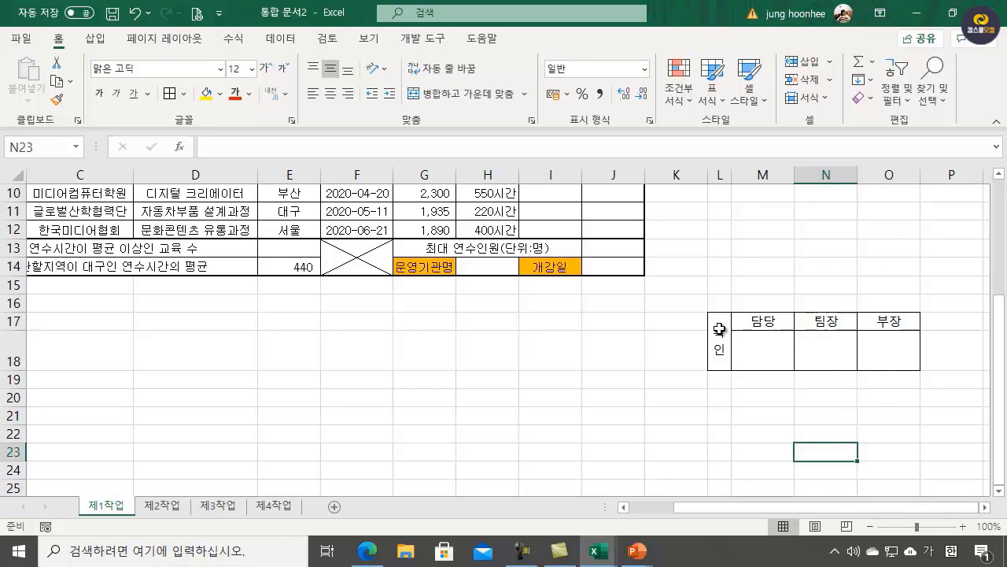
- Copy the approval box L17:O18 as a picture, with appearance 화면에 표시된 대로 and format 그림
drag(720, 329, 894, 327)
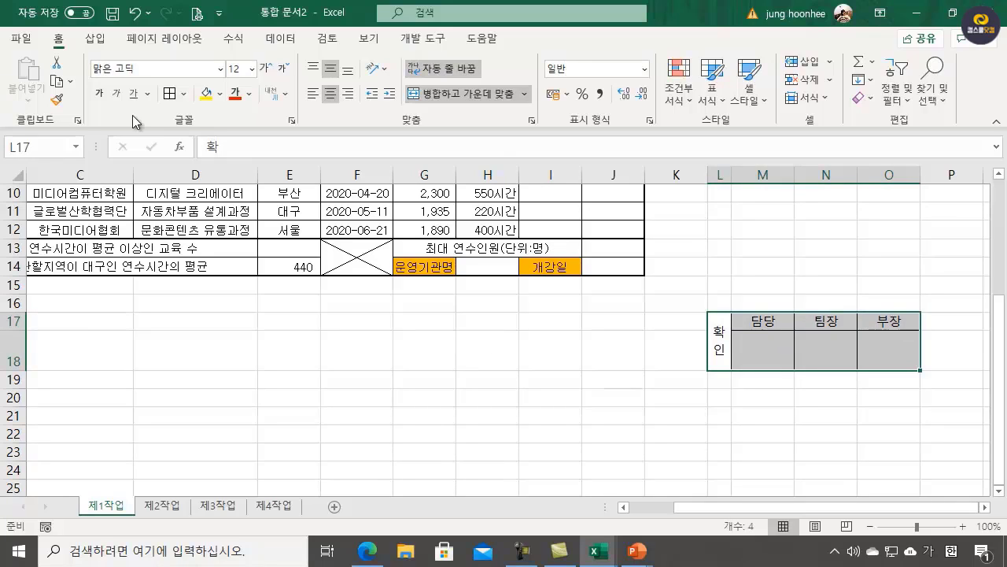
click(70, 81)
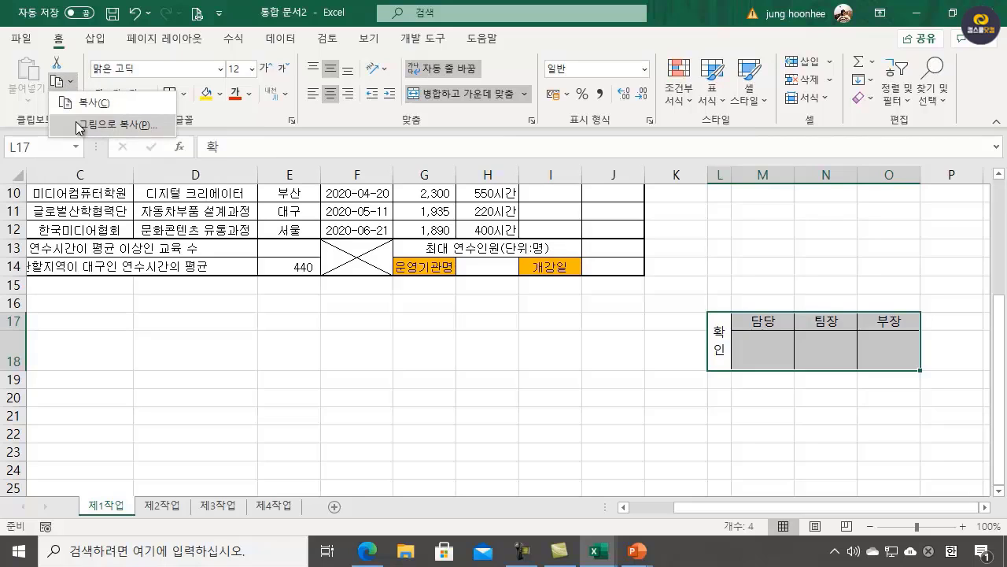
click(149, 129)
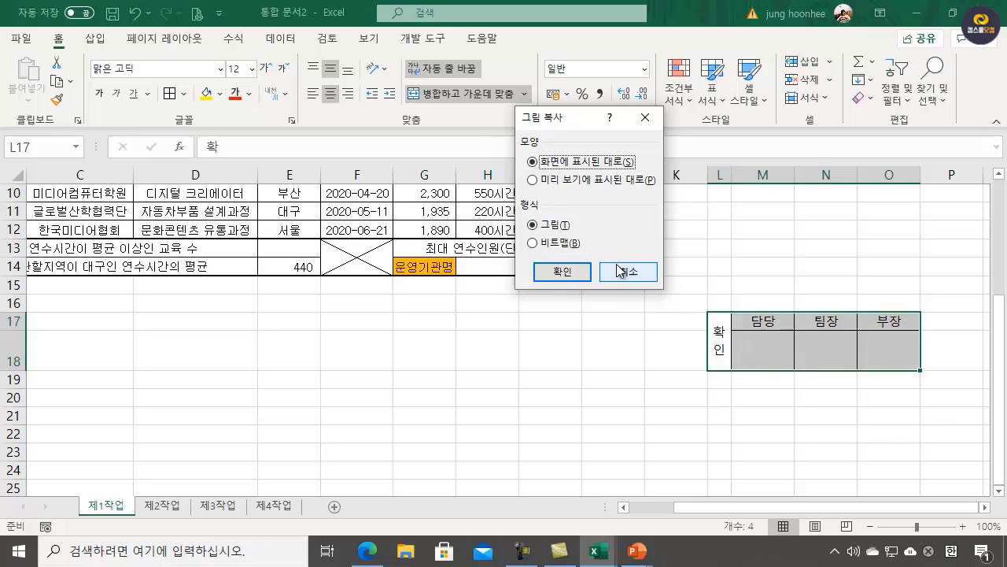
click(561, 275)
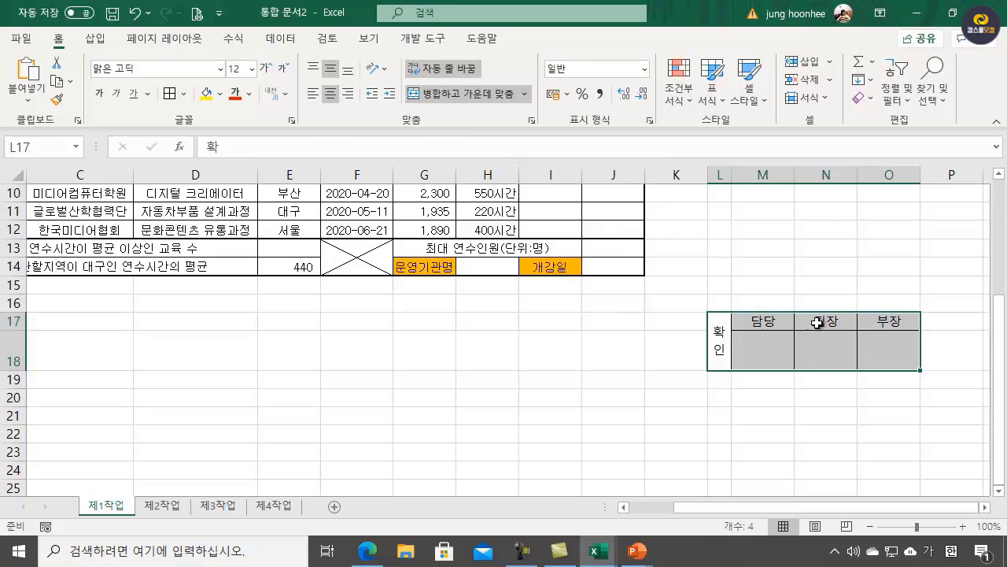
- Paste the approval box picture at H1 and shrink it to fit above the table within columns H to J
scroll(680, 330, up, 3)
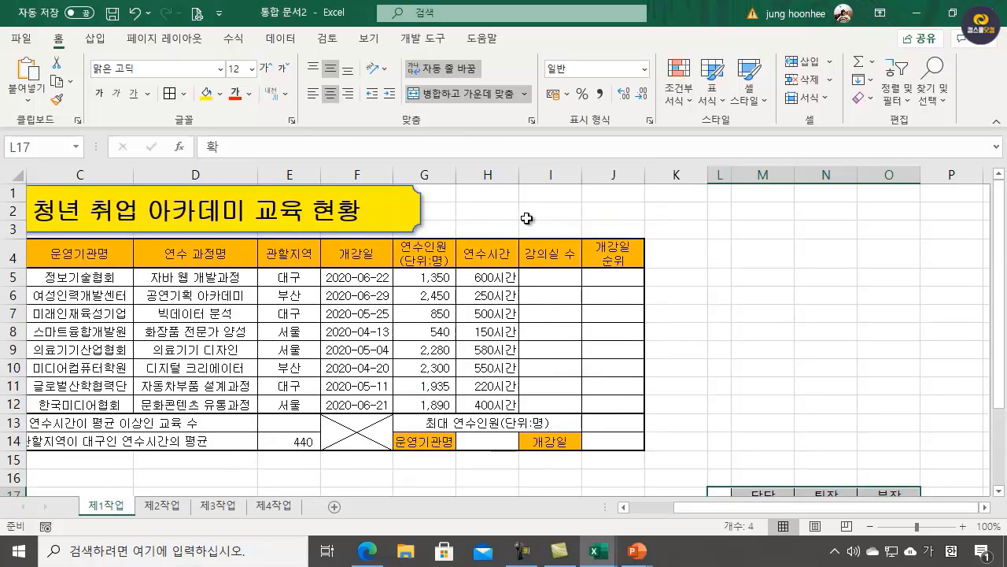
click(471, 198)
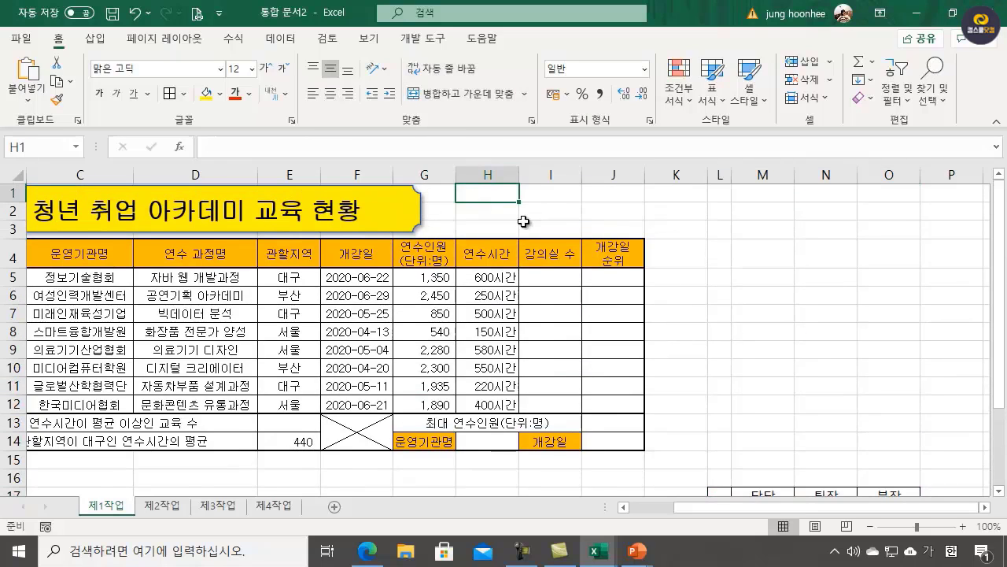
click(28, 73)
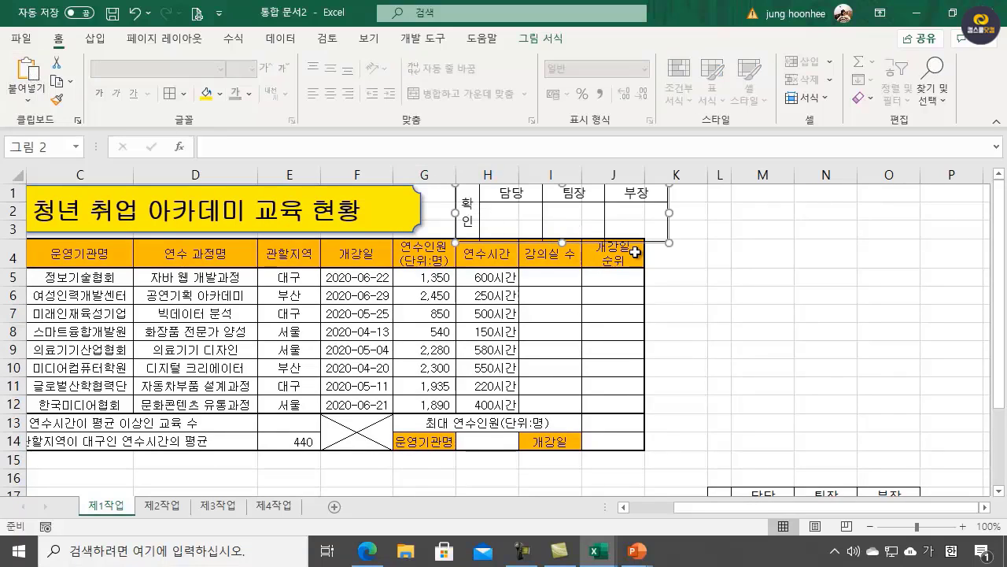
drag(669, 243, 640, 235)
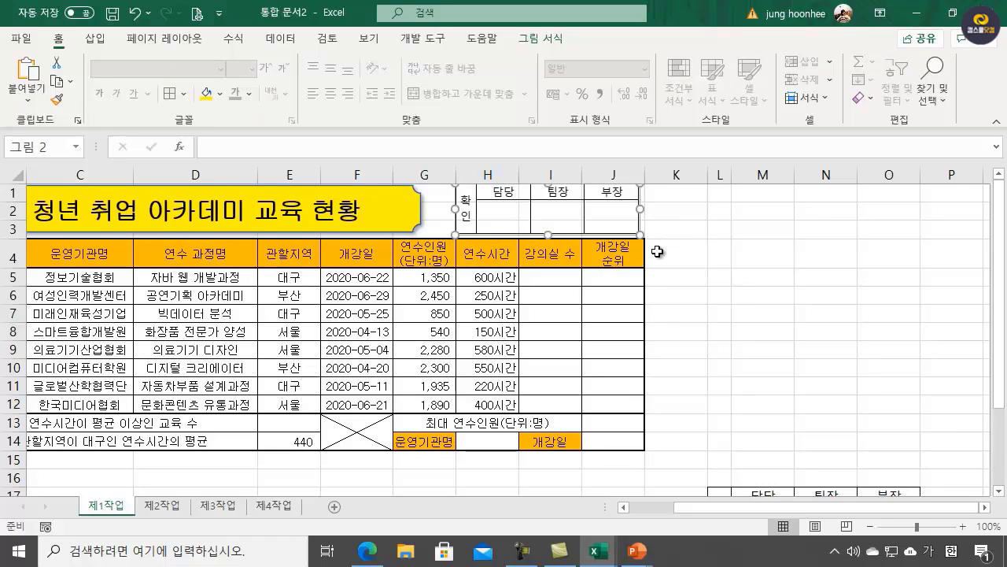
- Widen the approval box picture so that it ends at the outer edge of column J
click(703, 276)
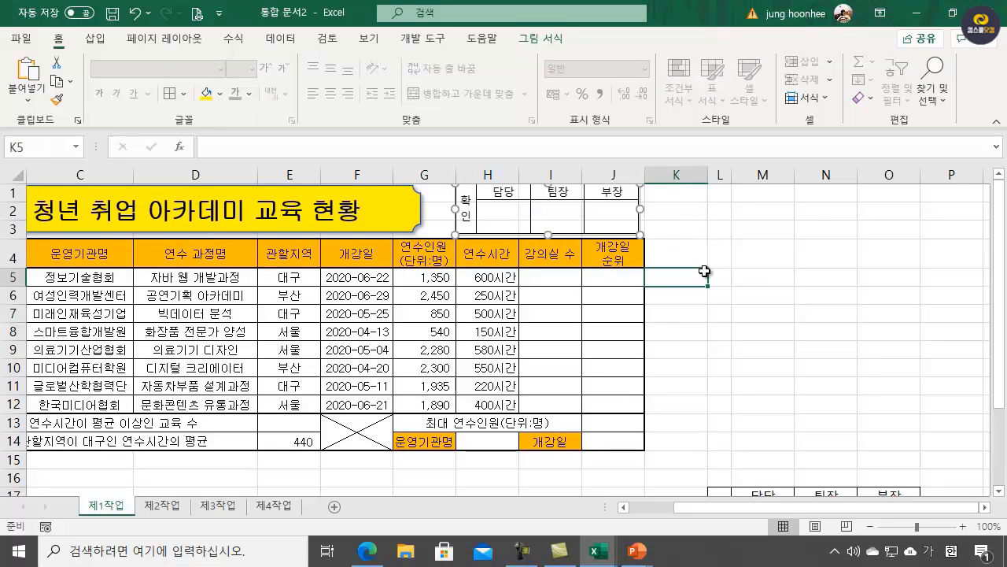
click(635, 210)
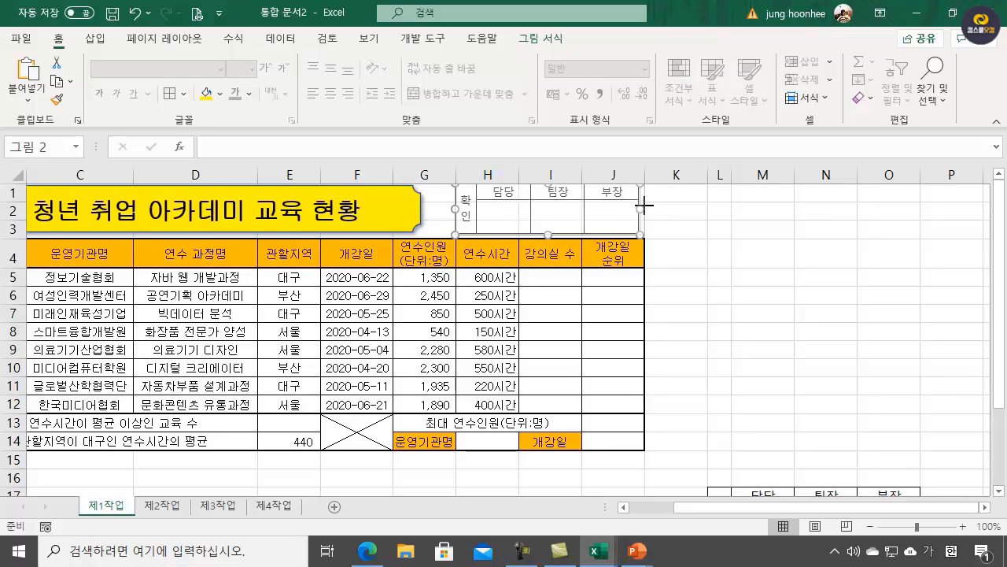
click(748, 280)
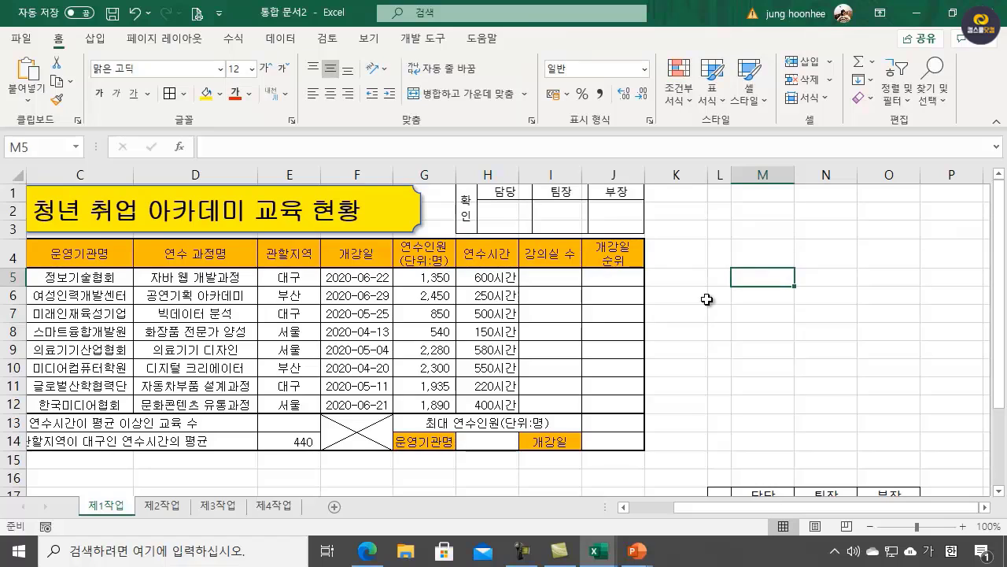
- Delete rows 17 and 18, which hold the original approval box
scroll(913, 466, down, 1)
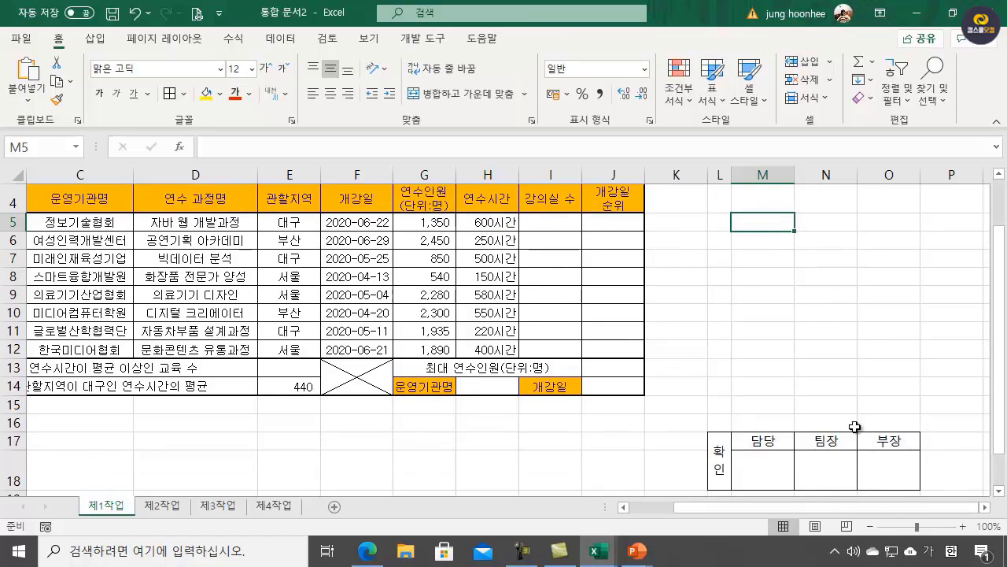
click(840, 436)
click(755, 425)
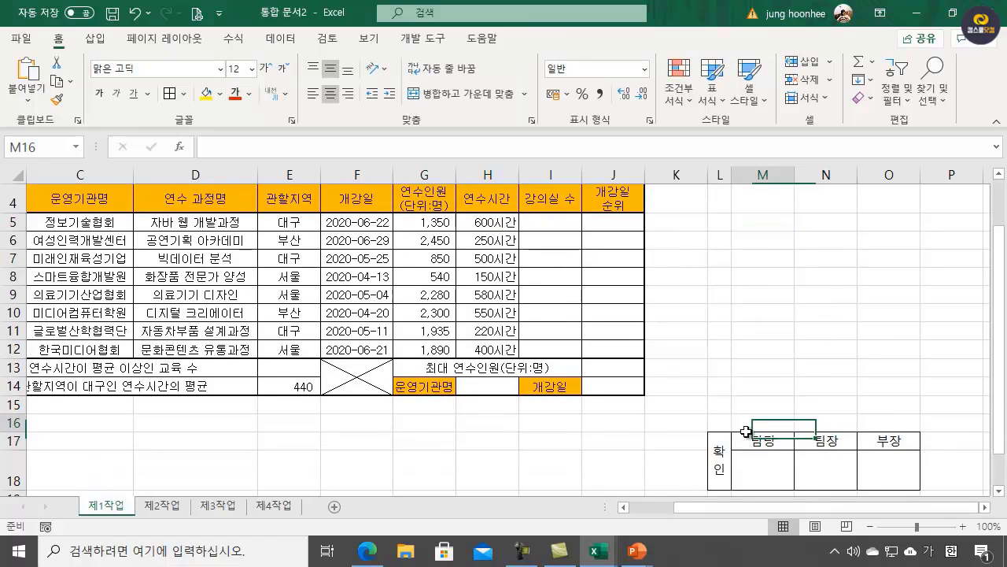
click(723, 432)
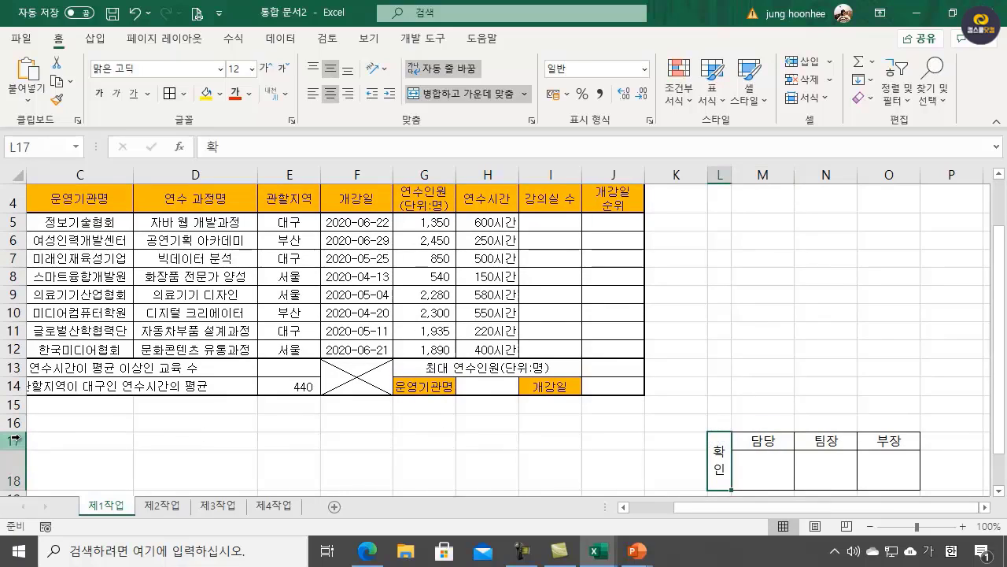
drag(15, 440, 9, 340)
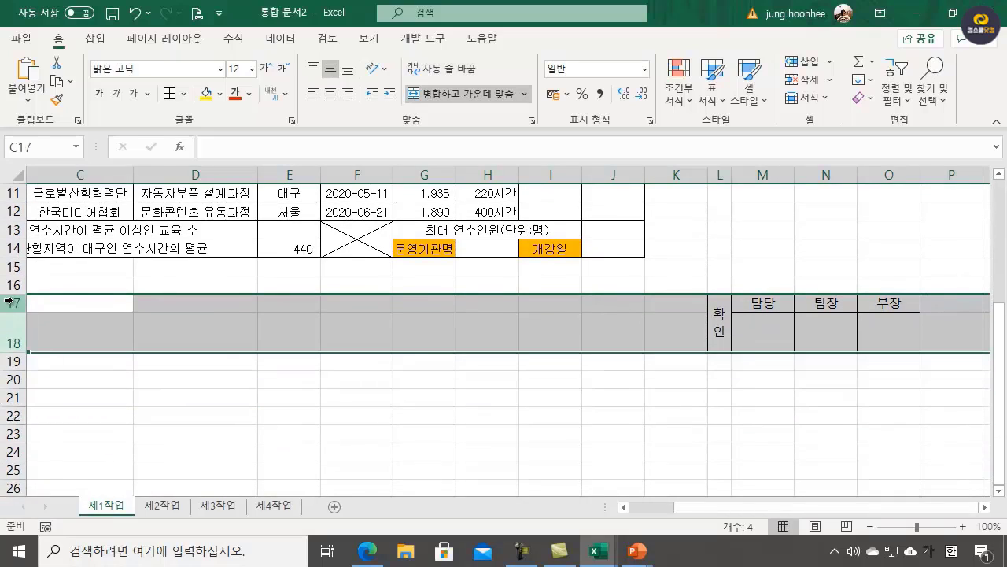
right_click(14, 303)
click(67, 173)
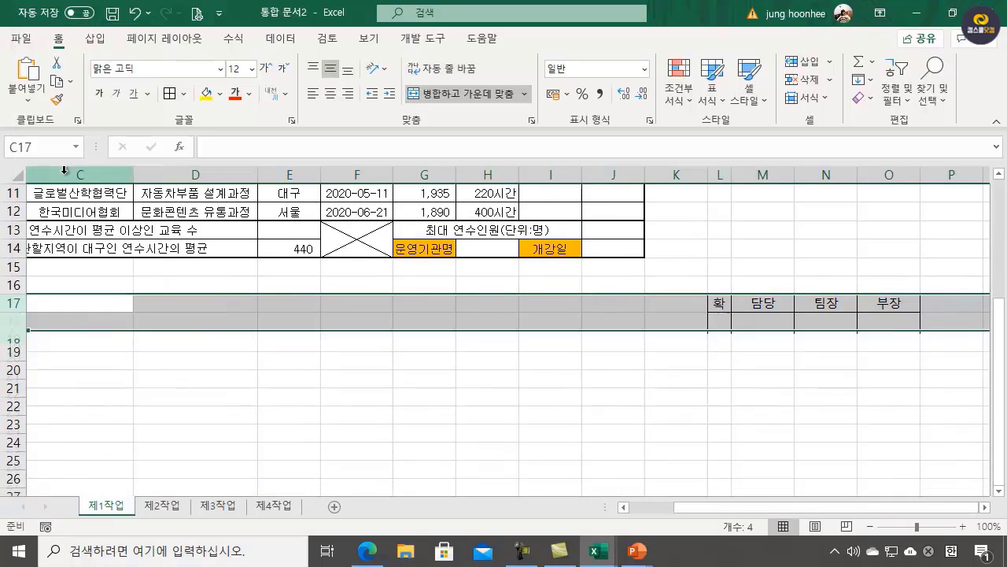
click(589, 423)
scroll(649, 421, up, 3)
scroll(649, 422, up, 1)
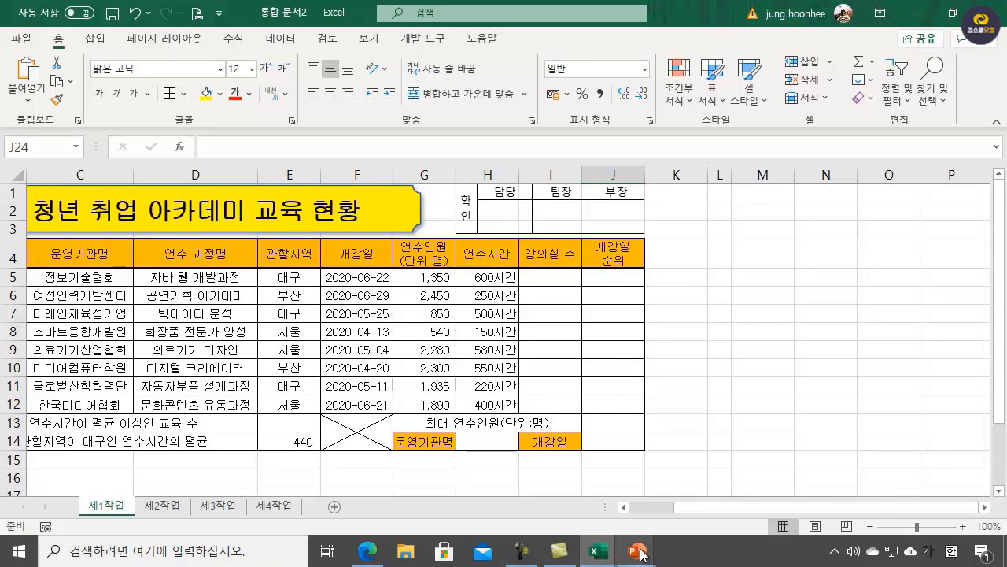
- Switch to ITQEXCEL.pdf in Edge and underline 유효성 검사를 이용하여 in the conditions with the pen
mouse_move(368, 551)
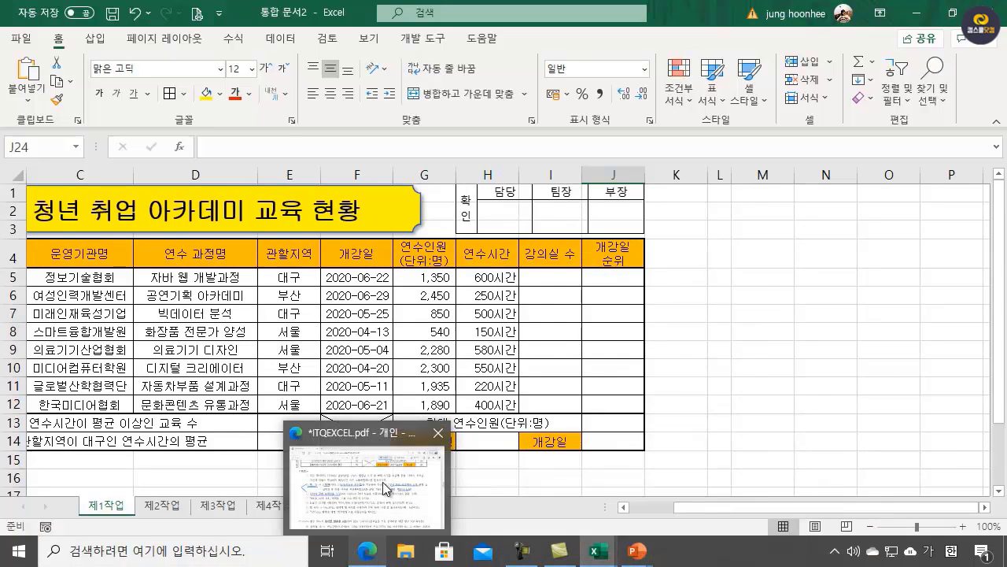
click(385, 488)
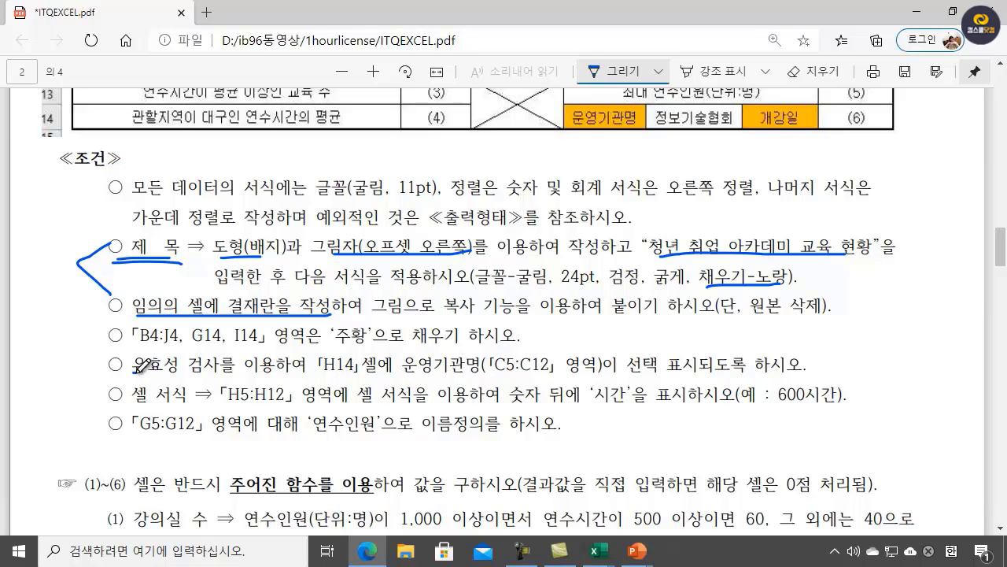
drag(136, 368, 326, 368)
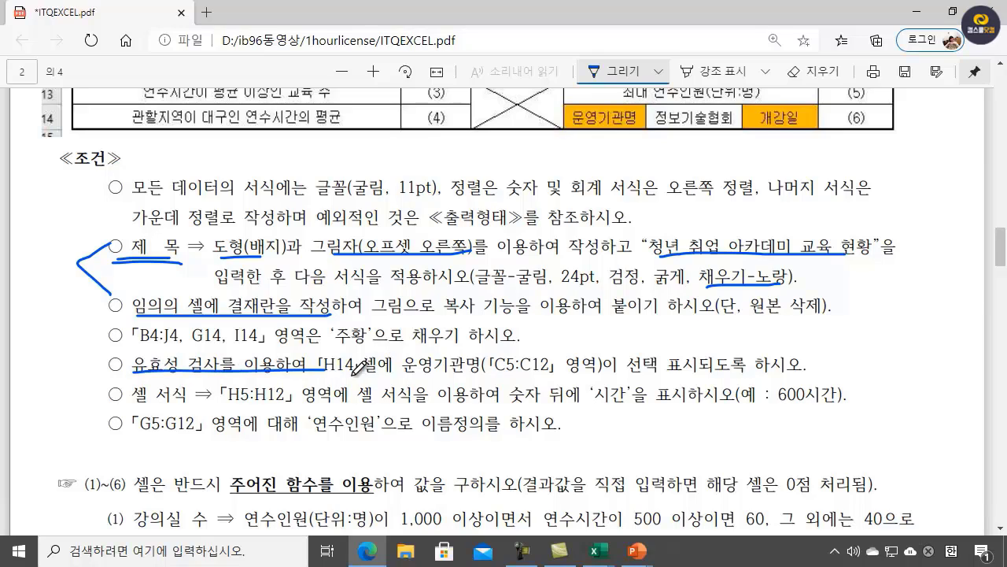
- Circle 정보기술협회 in cell H14 of the sample table and return to the list of conditions
scroll(712, 376, up, 2)
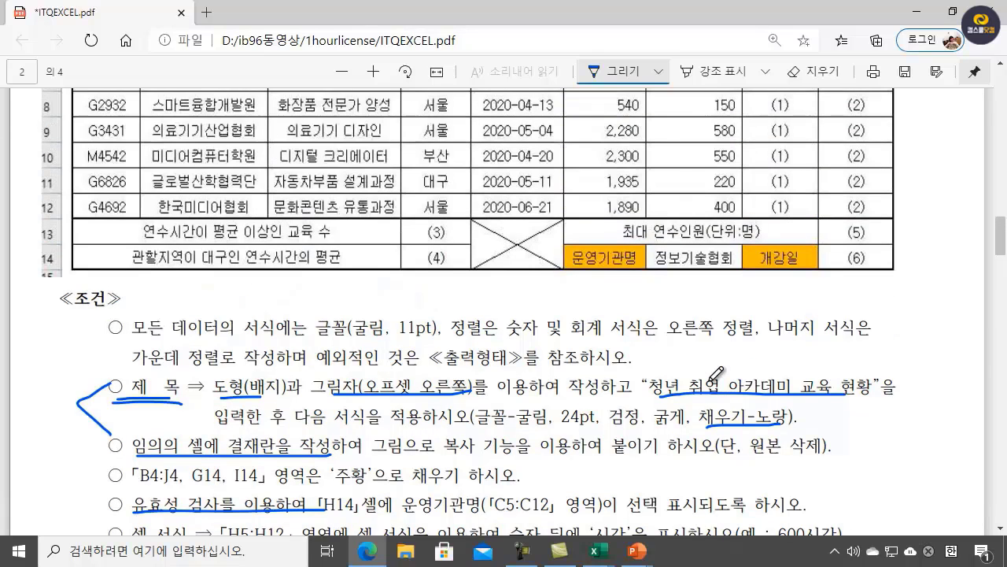
scroll(716, 376, up, 3)
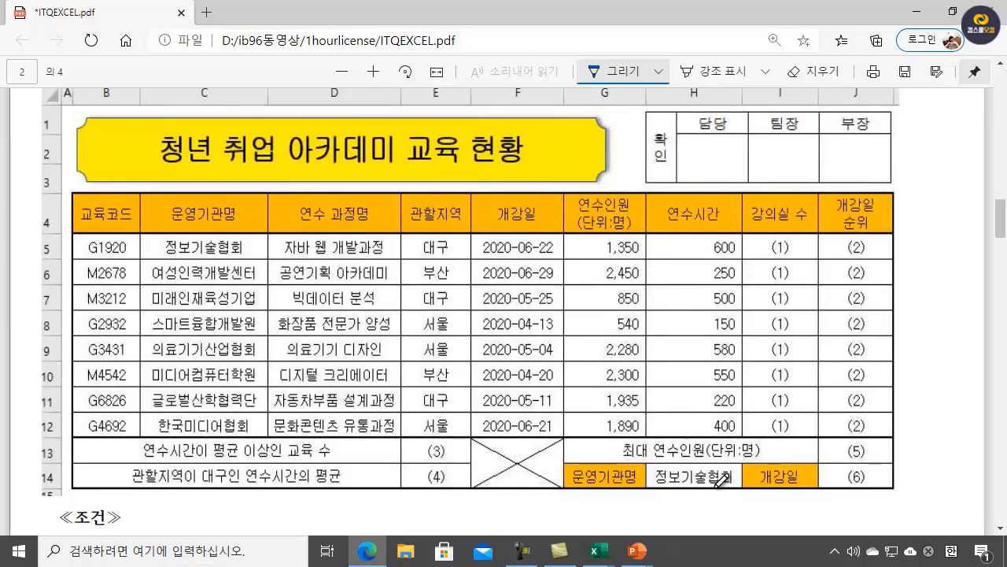
mouse_move(744, 470)
mouse_down()
mouse_move(641, 474)
mouse_move(691, 454)
mouse_move(739, 465)
mouse_up()
scroll(754, 356, down, 2)
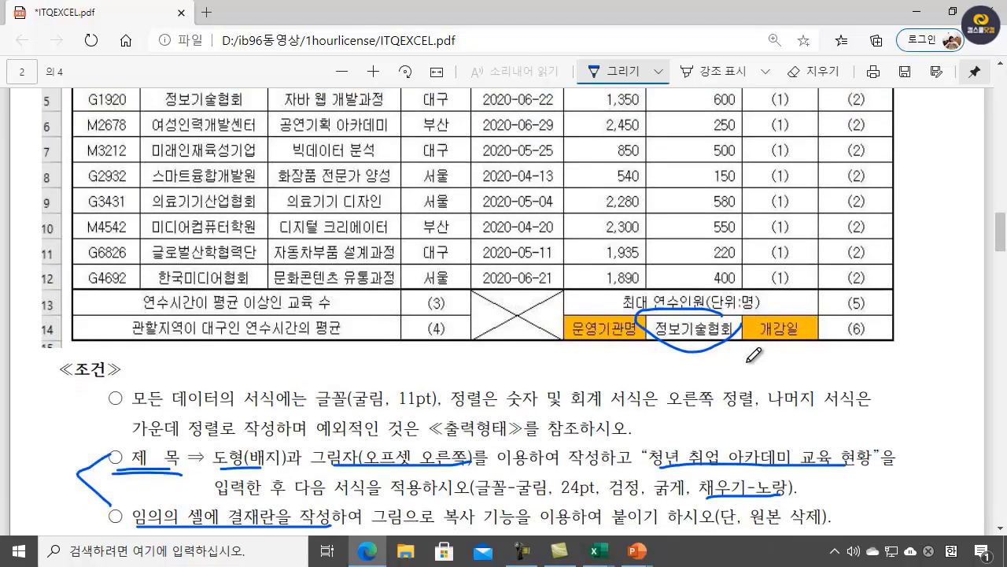
scroll(754, 356, down, 3)
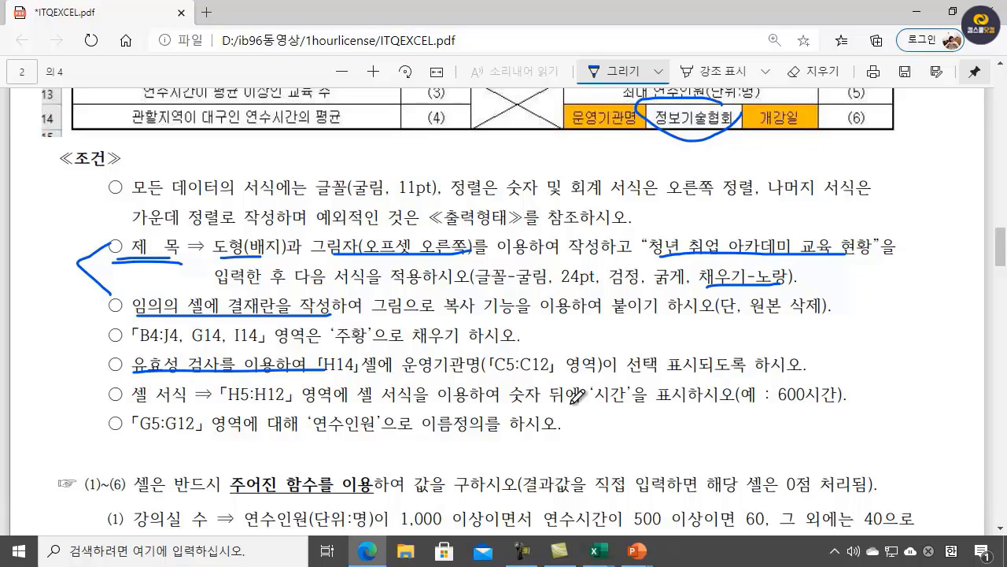
- Switch back to Excel and apply the custom number format ##0시간 to the 연수시간 values in H5:H12
click(600, 559)
click(645, 510)
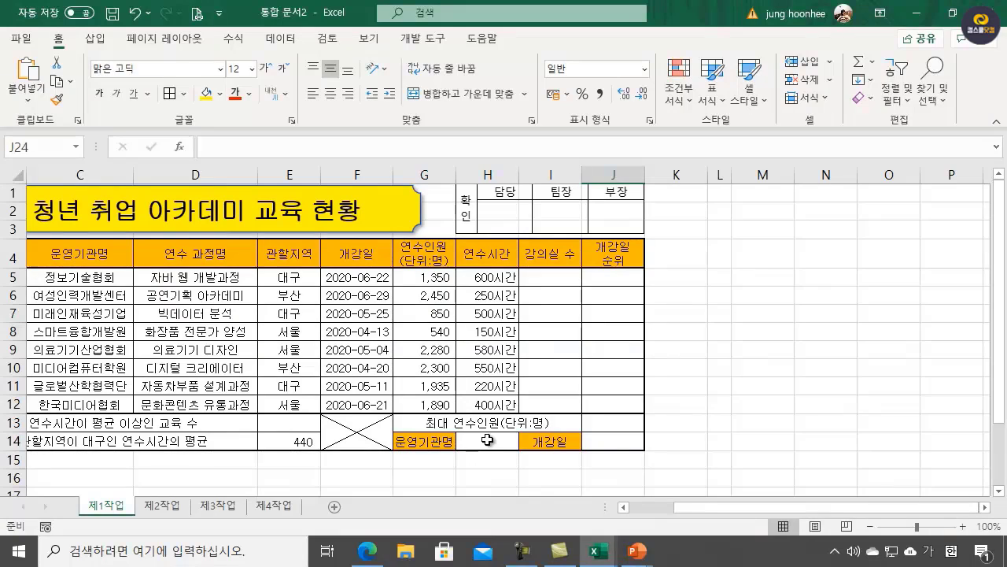
click(488, 440)
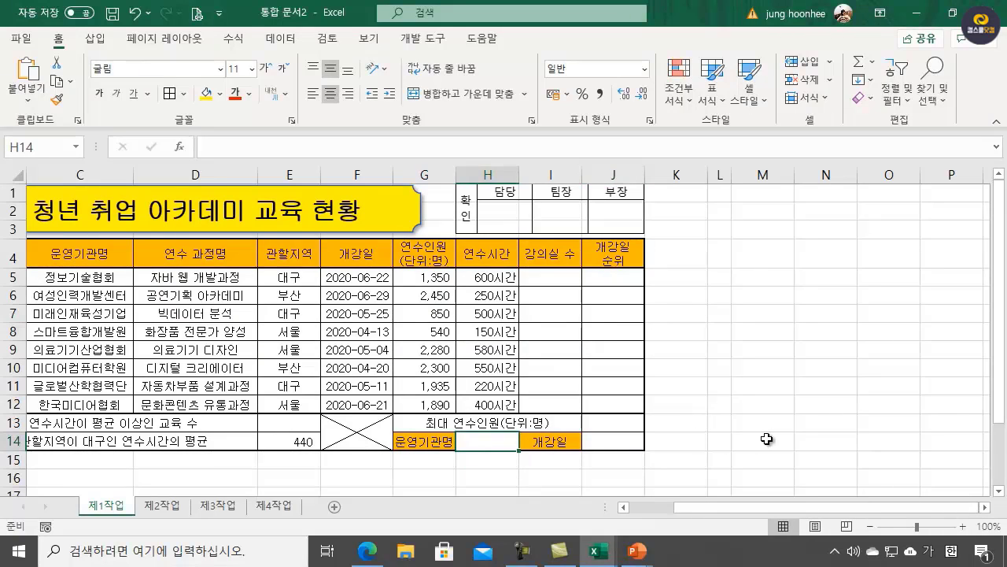
ctrl+scroll(766, 439, up, 3)
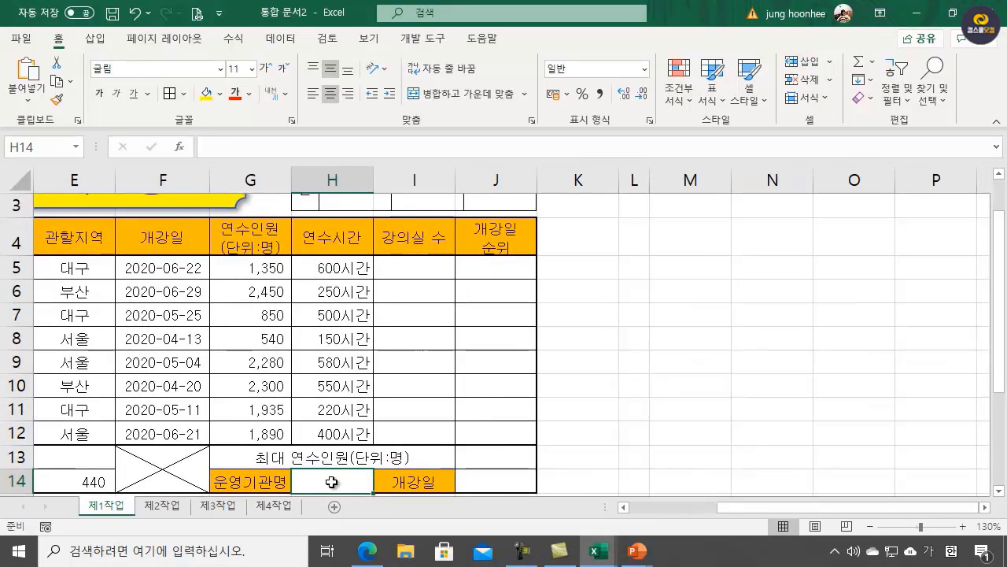
click(357, 268)
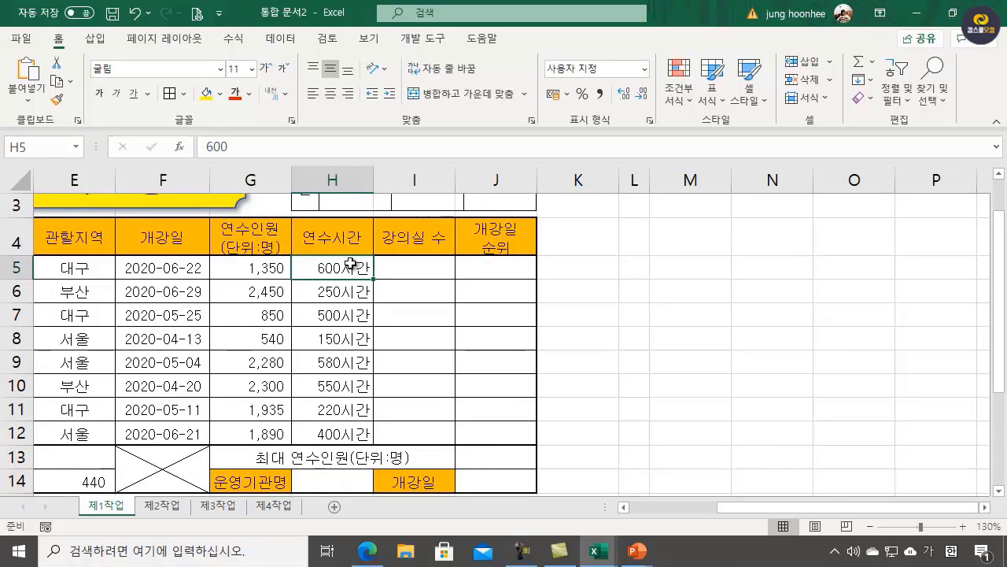
drag(350, 265, 354, 439)
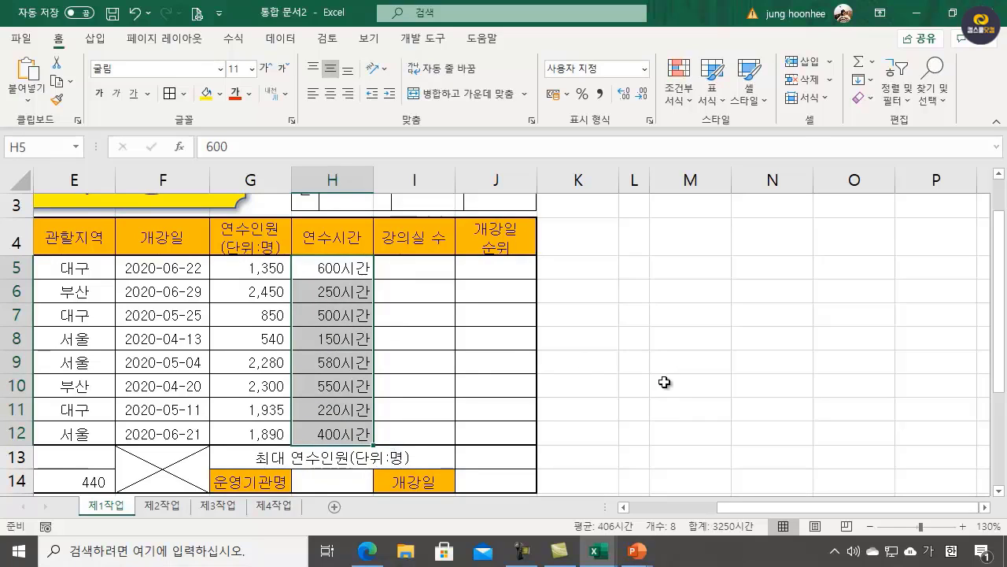
key(ctrl+1)
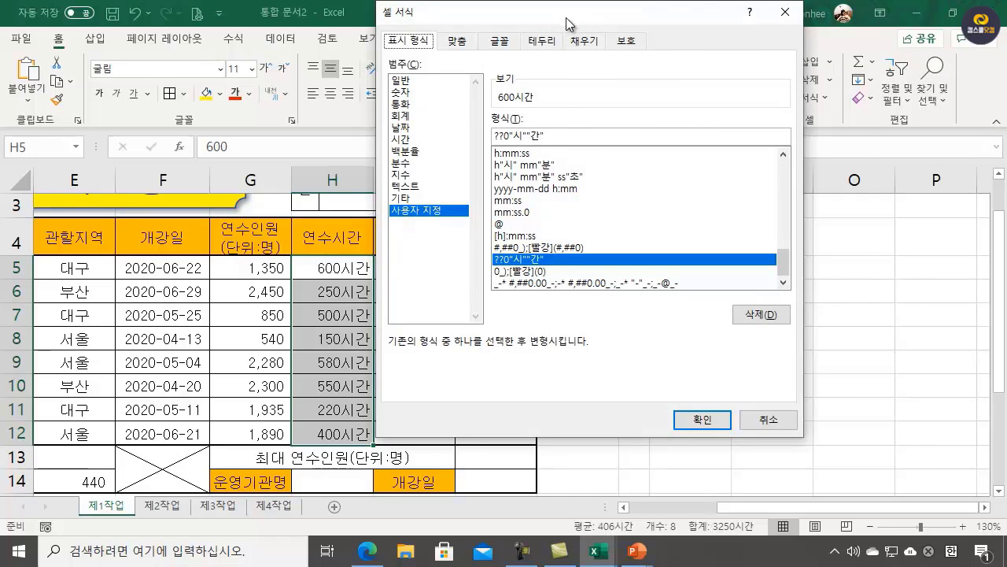
drag(570, 24, 676, 58)
drag(669, 170, 579, 190)
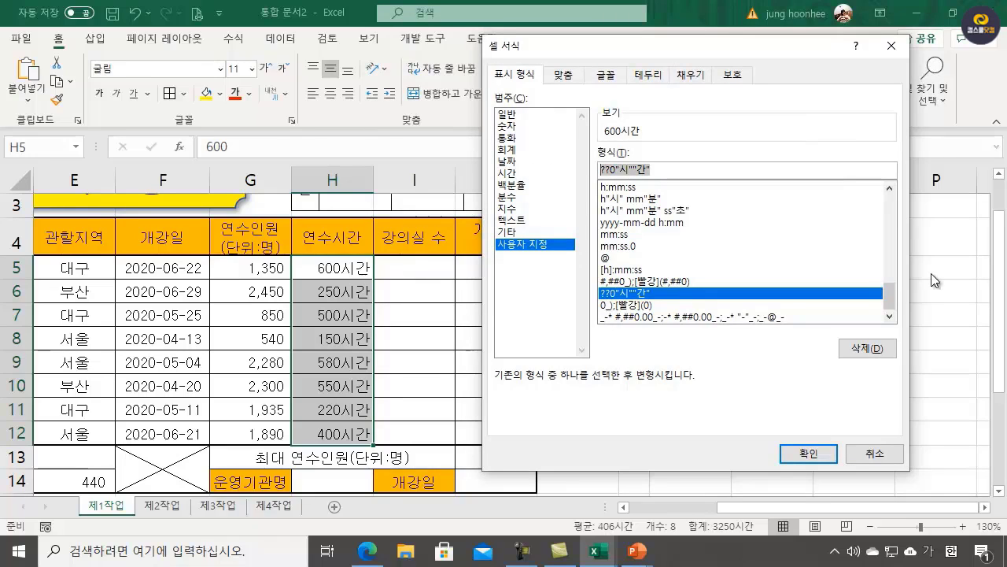
text(##)
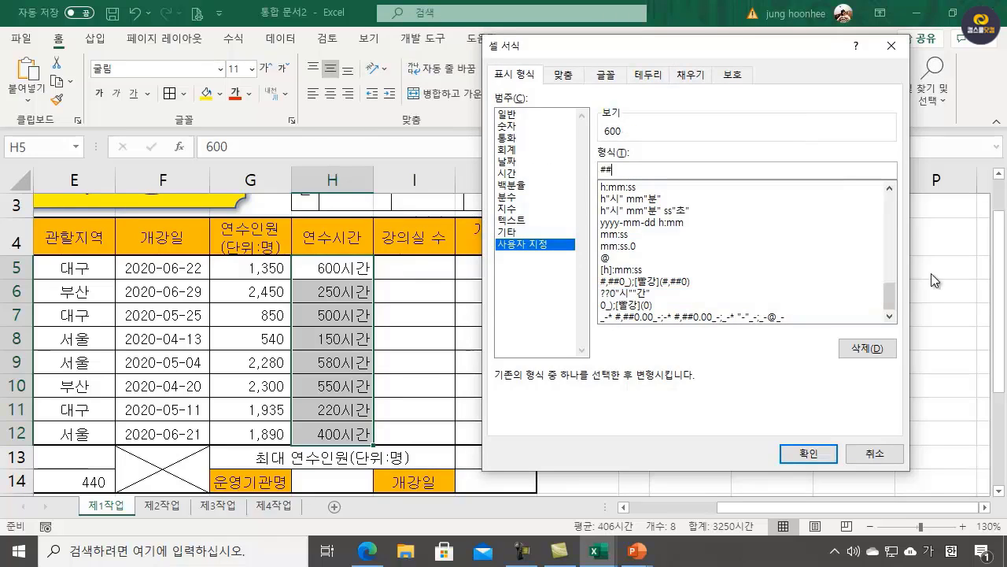
text(0)
key(Hangul)
text(시간)
click(806, 454)
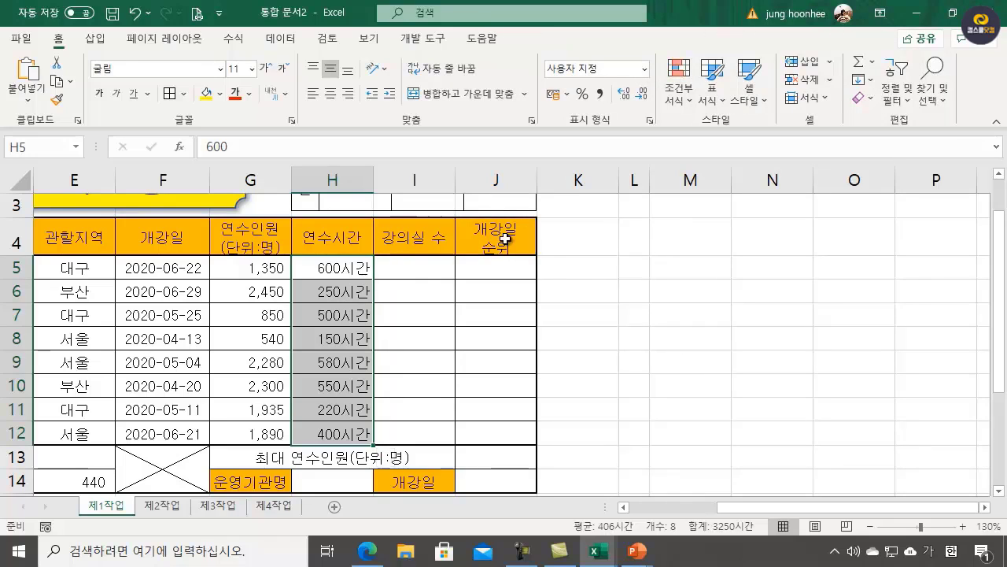
- Start a data validation rule for cell H14 that allows only list entries (목록)
click(329, 480)
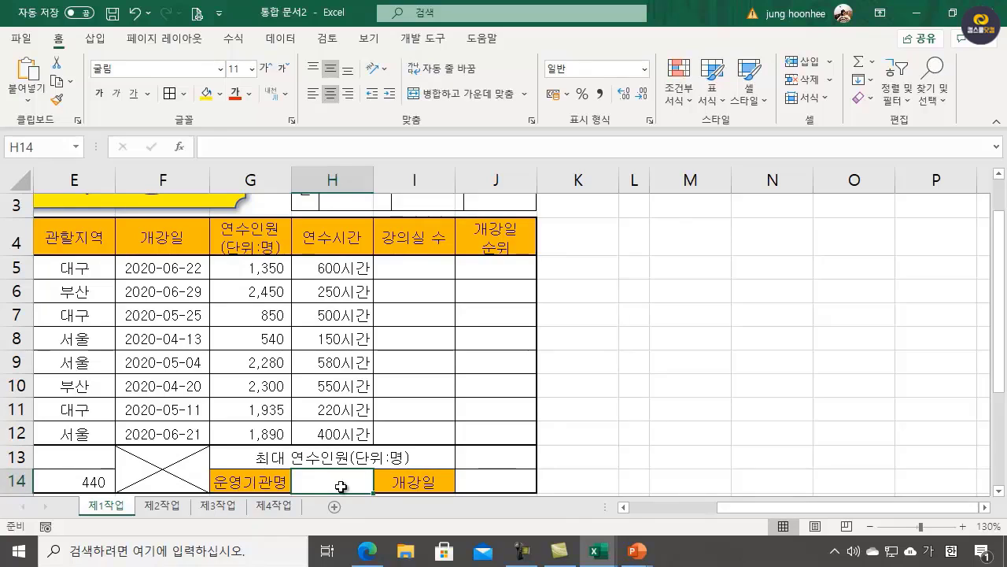
drag(742, 508, 743, 508)
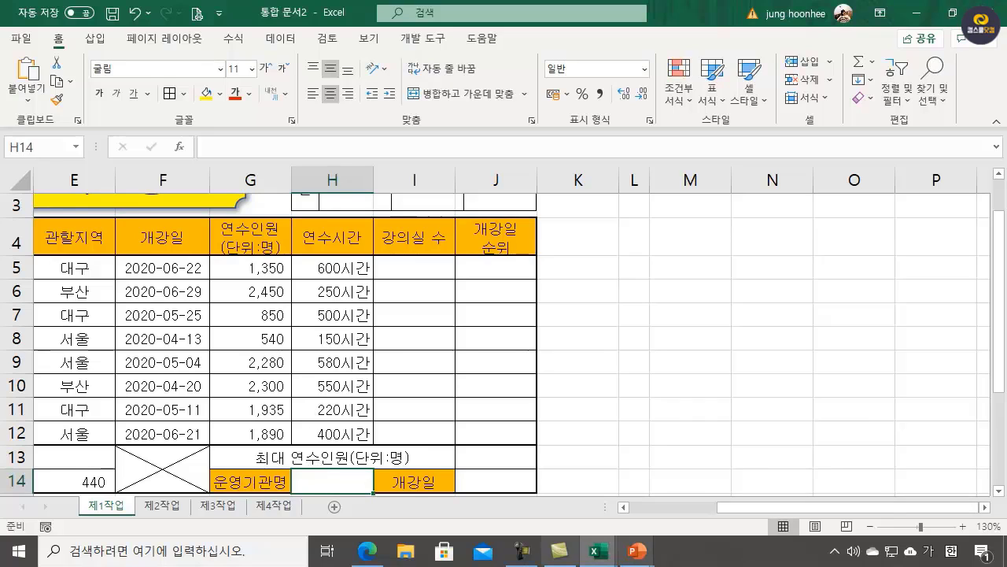
drag(719, 508, 650, 514)
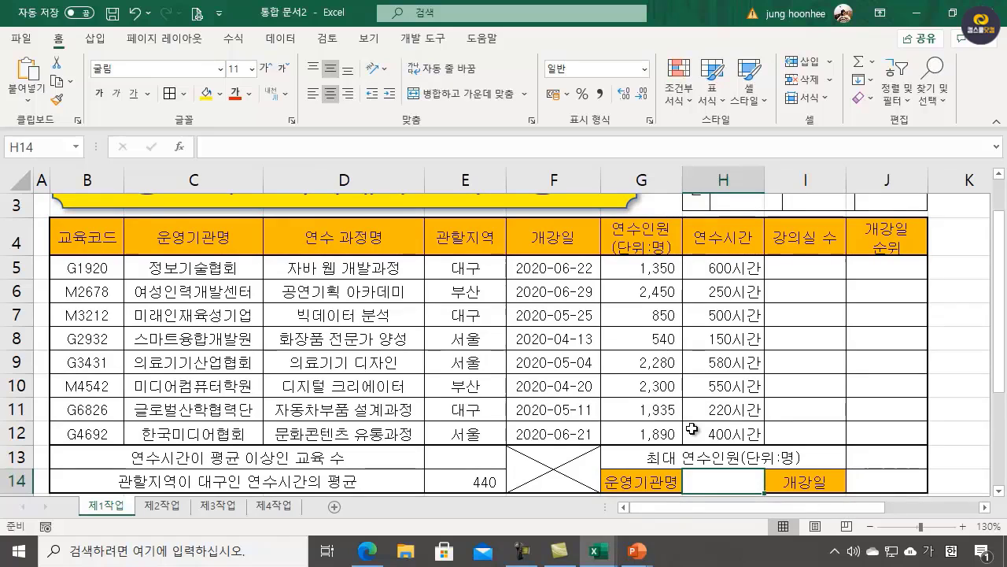
drag(189, 269, 193, 435)
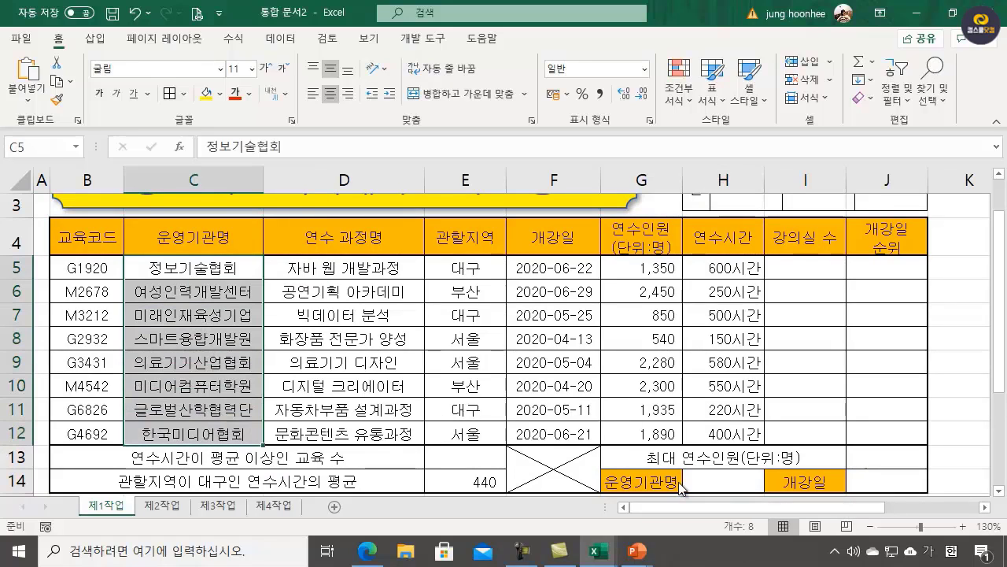
click(731, 483)
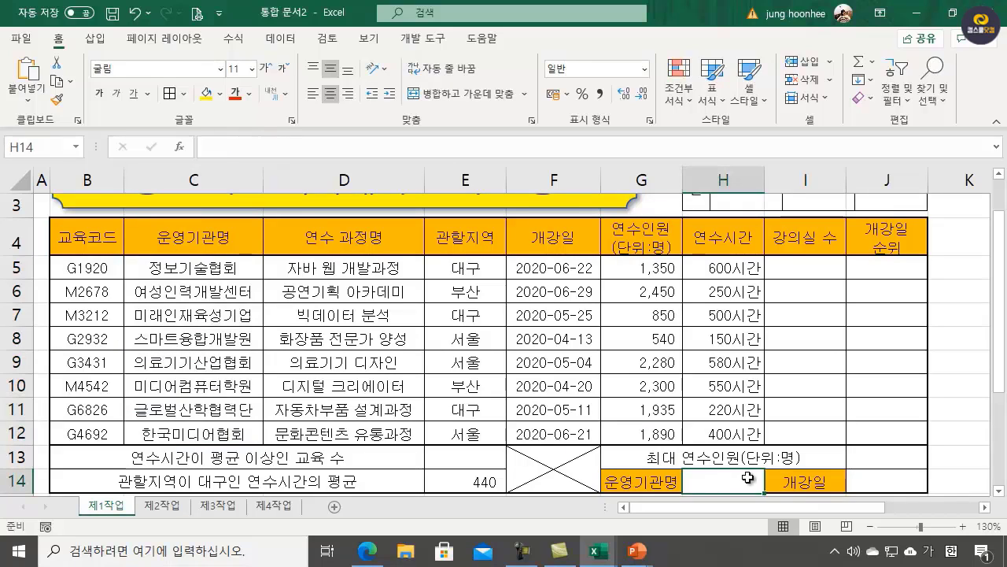
click(285, 41)
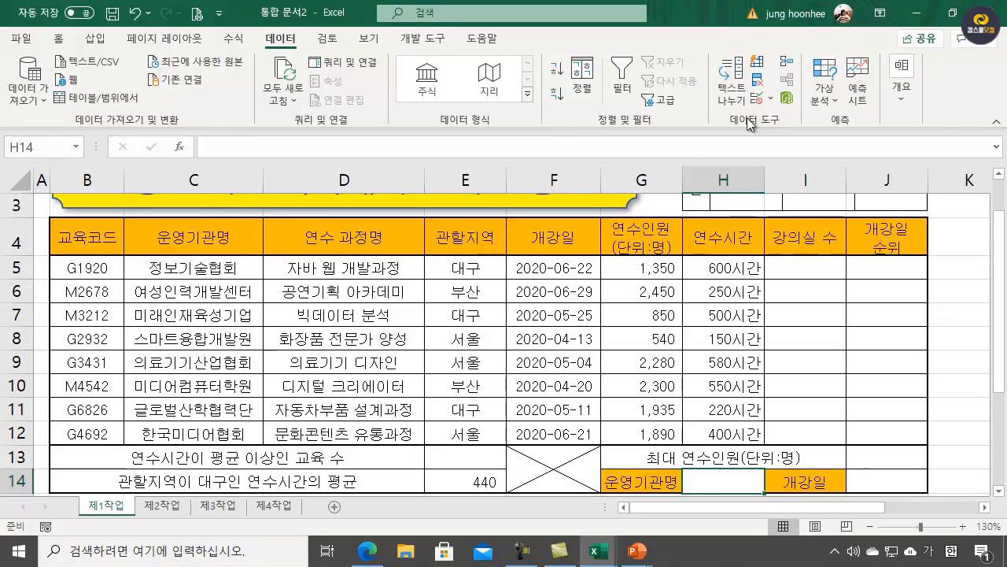
click(770, 98)
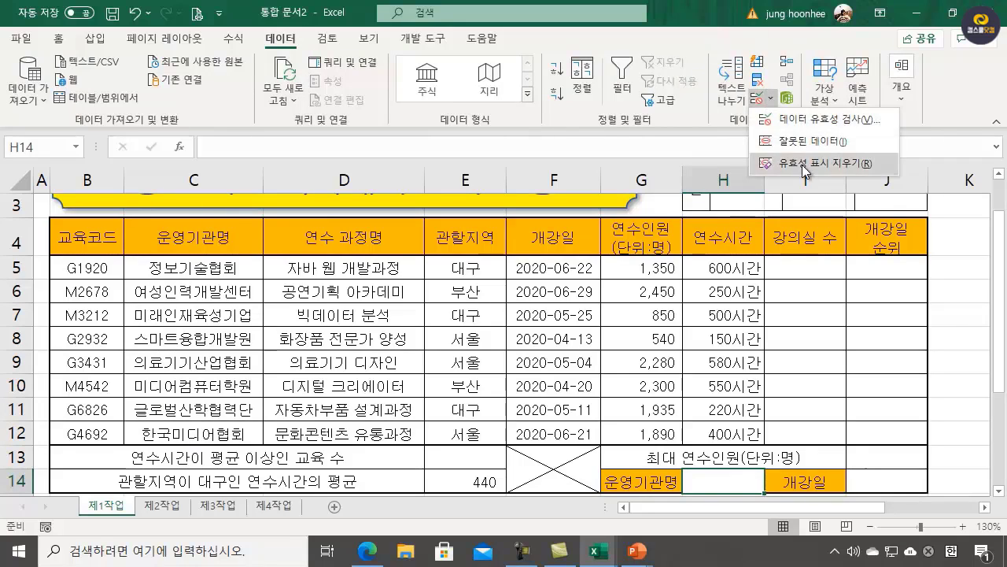
click(809, 119)
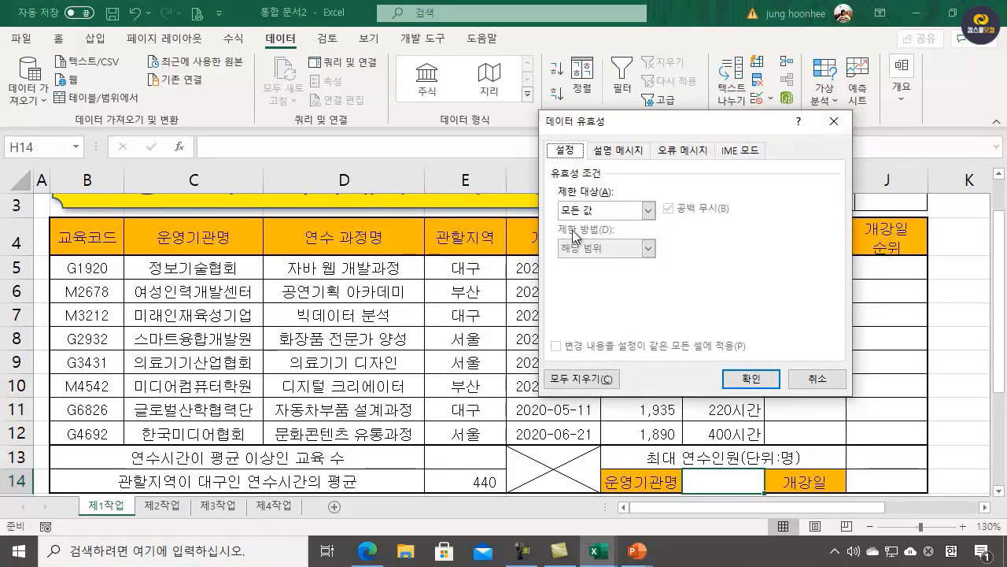
click(648, 210)
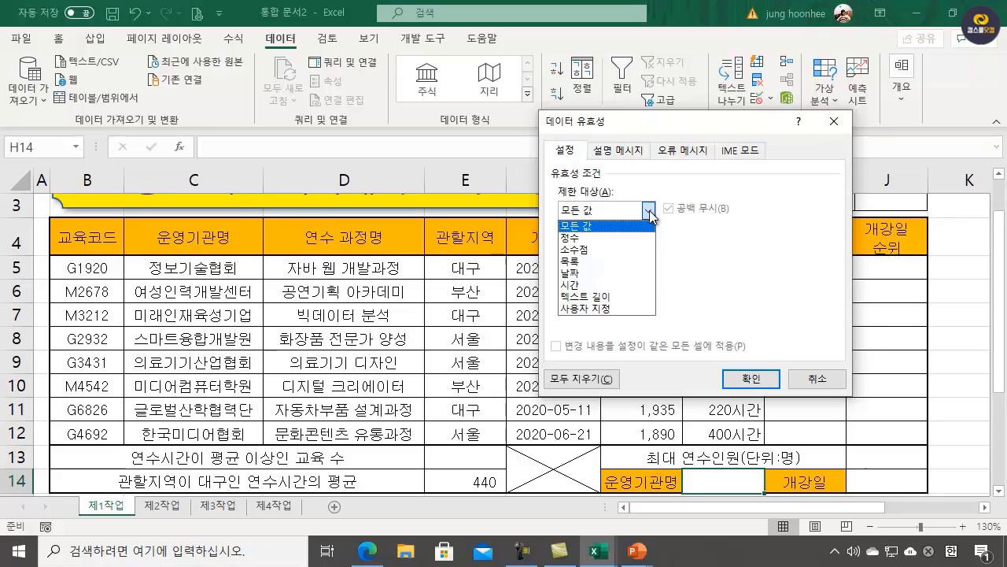
click(580, 265)
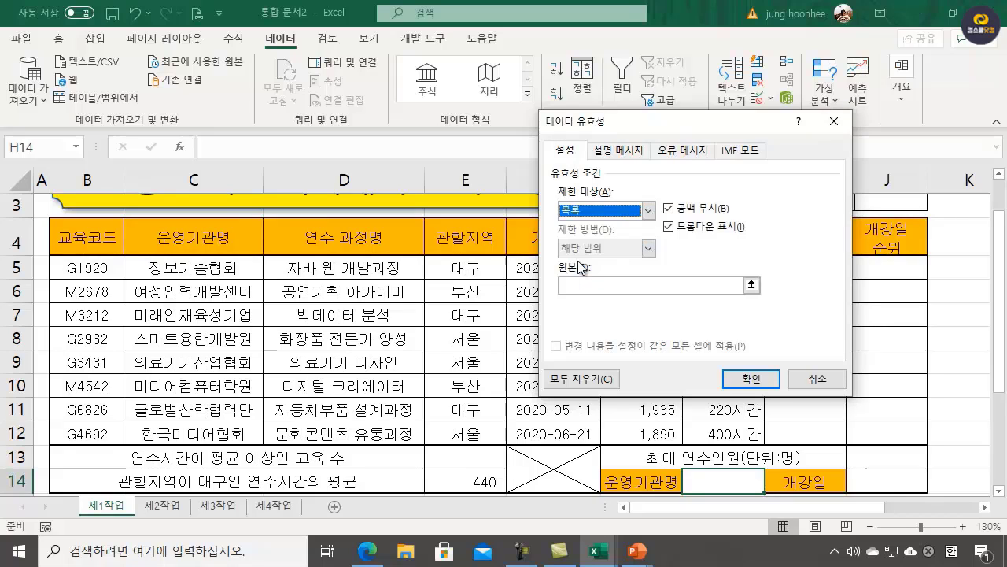
- Set the validation list's source to =$C$5:$C$12 and apply the rule
click(599, 287)
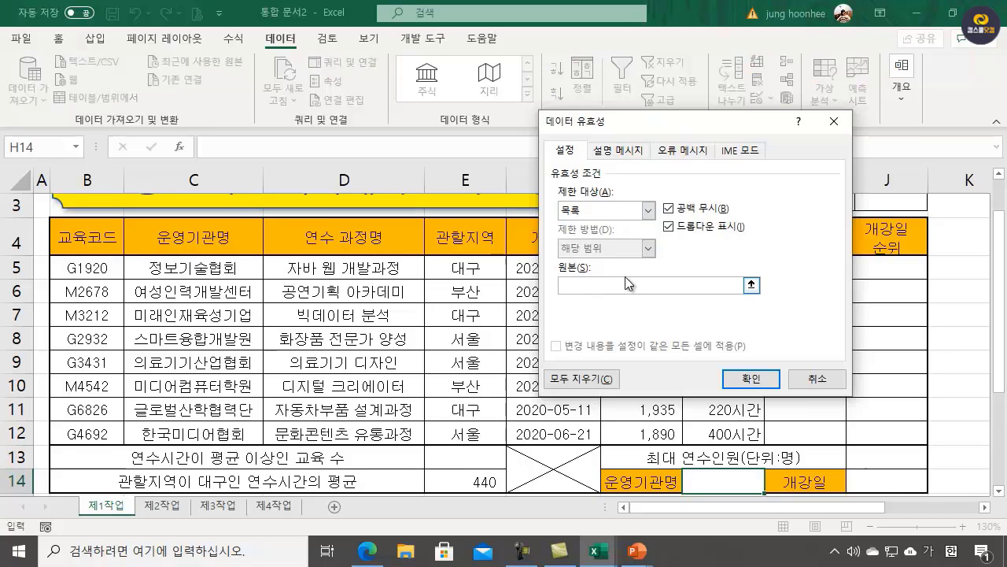
text(=)
drag(189, 268, 201, 432)
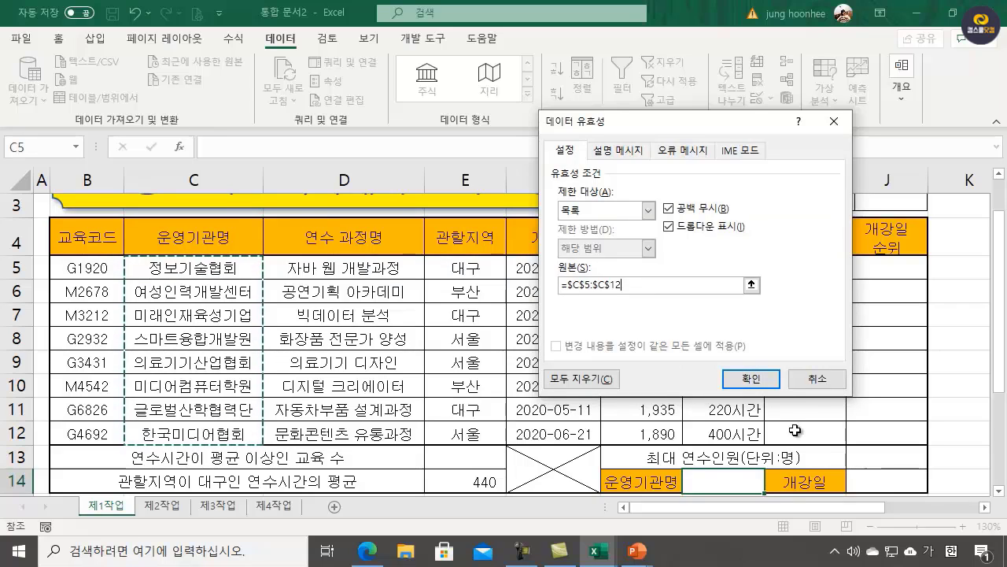
click(762, 381)
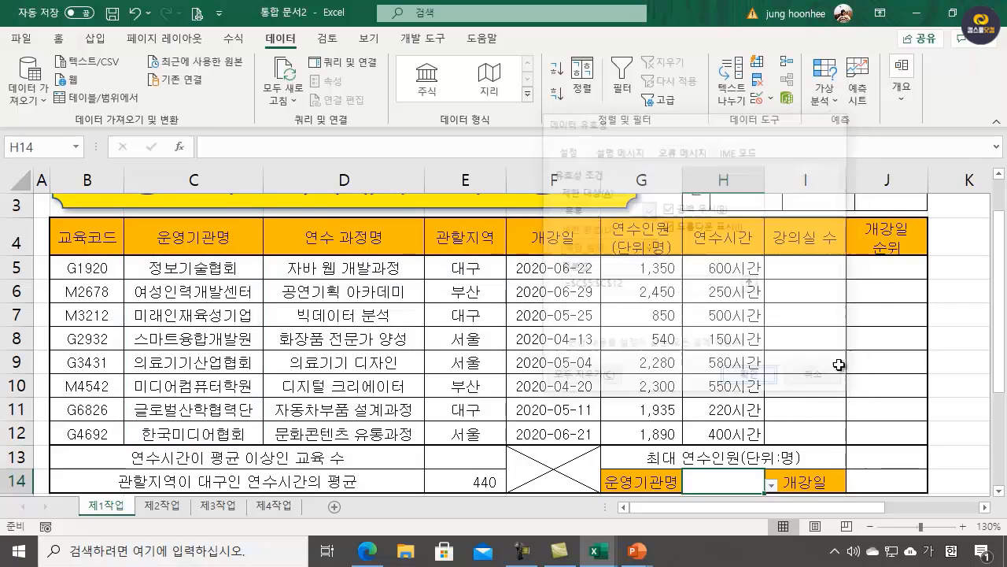
- Choose 정보기술협회 from the validation list in cell H14
click(773, 485)
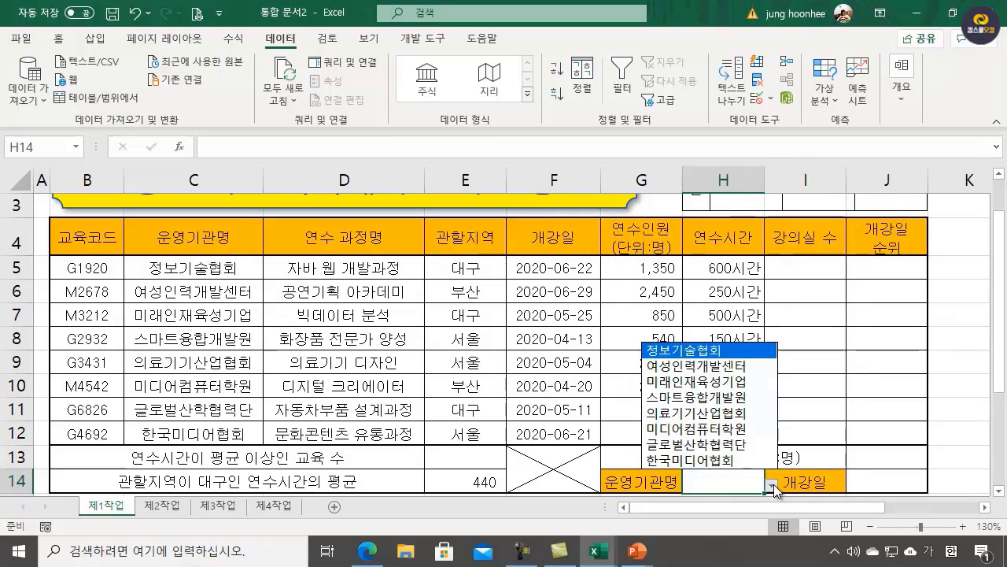
click(707, 350)
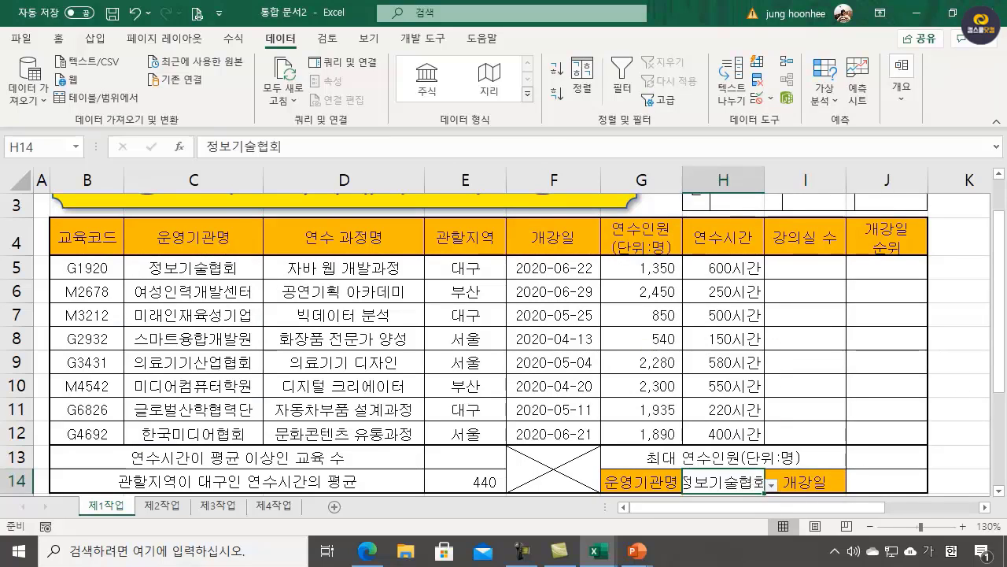
scroll(686, 418, down, 4)
scroll(685, 418, up, 3)
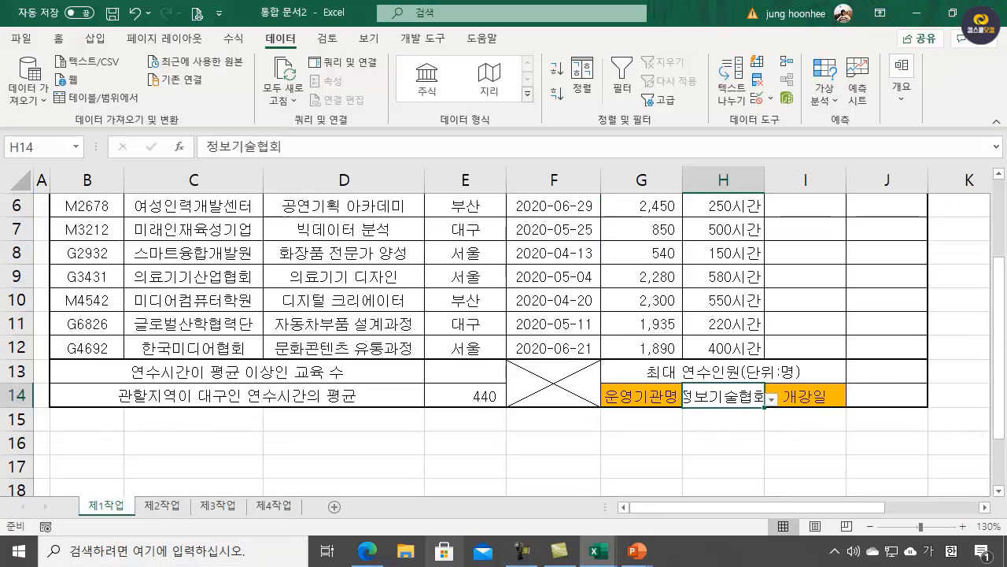
- Switch to ITQEXCEL.pdf in Edge and mark 뒤에 '시간'을, G5:G12 and '연수인원' in the conditions with the pen
mouse_move(602, 557)
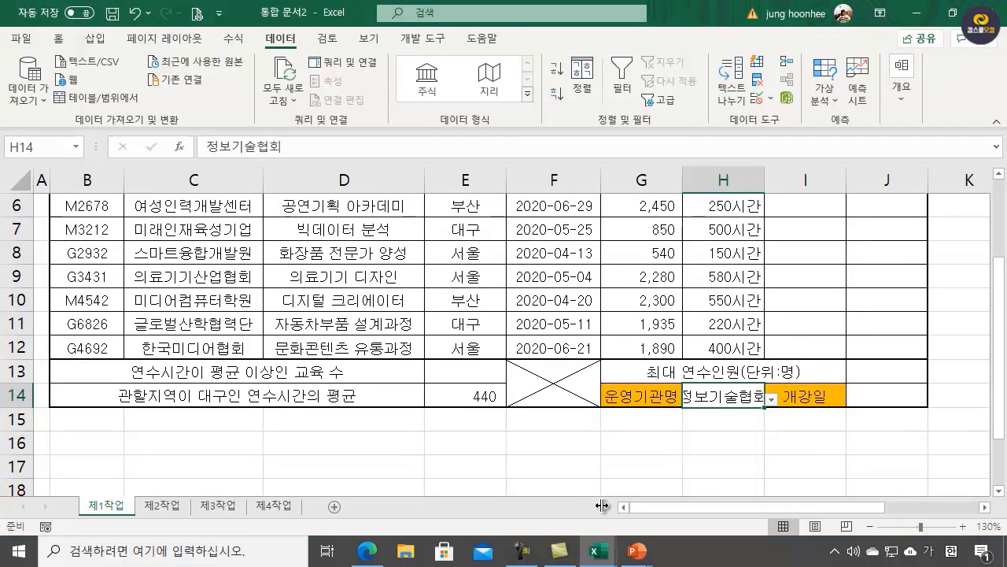
click(367, 551)
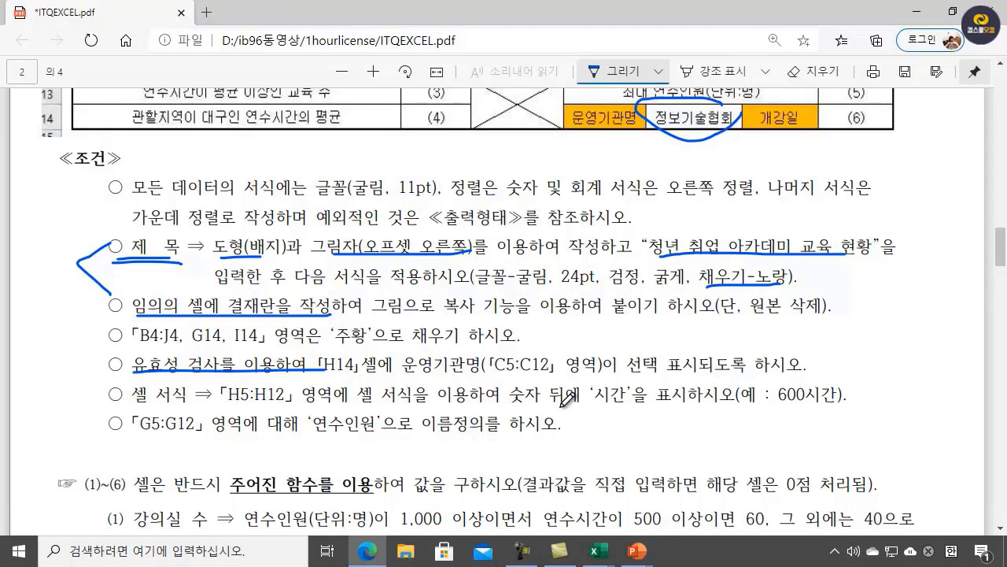
drag(557, 403, 665, 400)
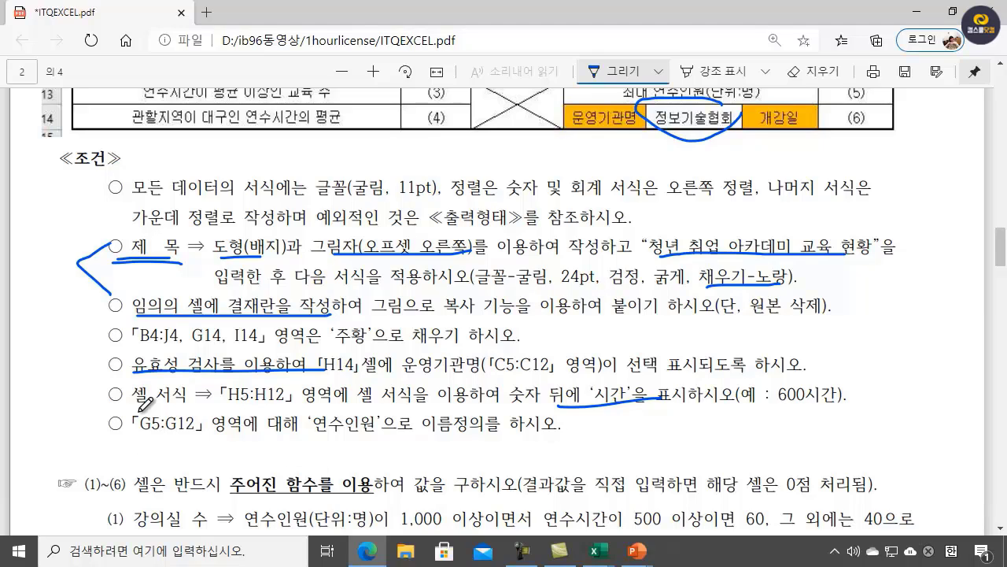
mouse_move(140, 412)
mouse_down()
mouse_move(138, 431)
mouse_move(211, 435)
mouse_move(206, 400)
mouse_move(141, 398)
mouse_move(137, 415)
mouse_up()
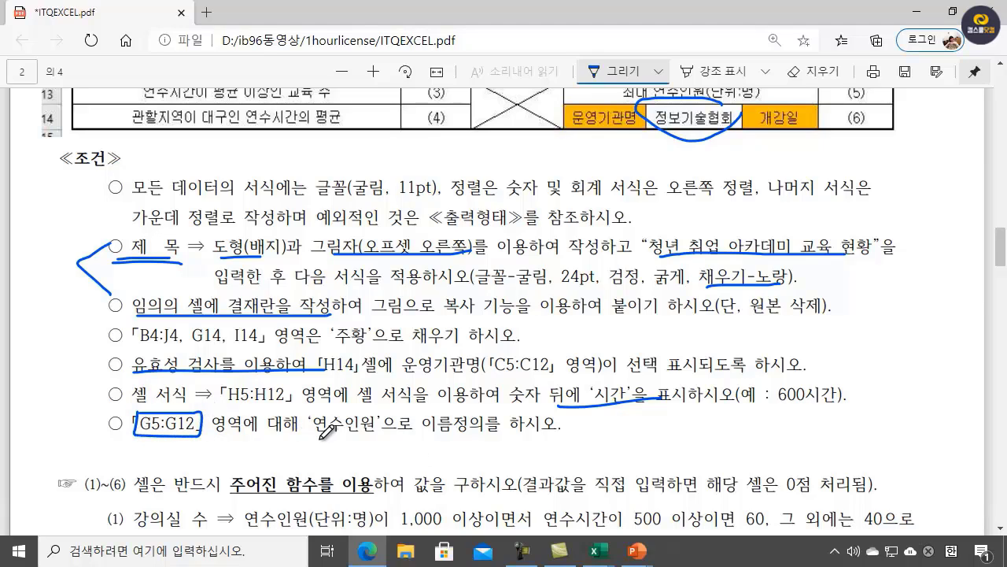
mouse_move(307, 429)
mouse_down()
mouse_move(346, 441)
mouse_move(389, 431)
mouse_up()
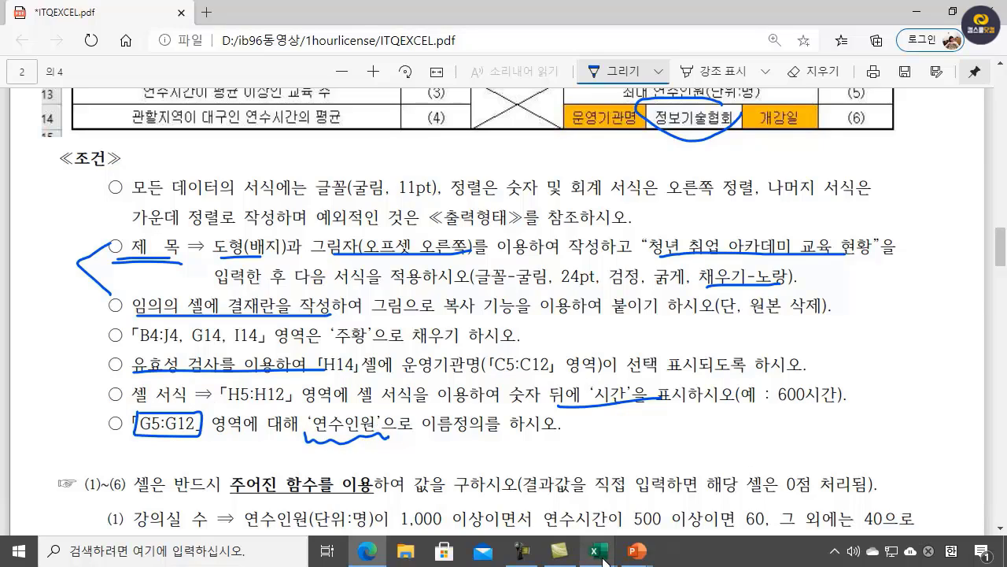
- Switch back to Excel and define the name 연수인원 for the range G5:G12
mouse_move(600, 555)
click(661, 462)
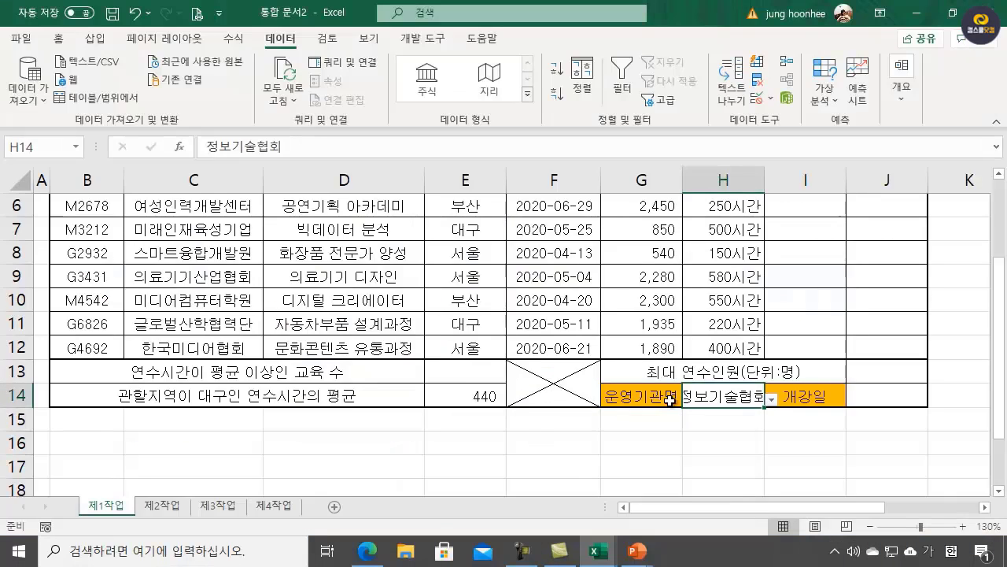
scroll(669, 399, up, 1)
drag(629, 267, 649, 428)
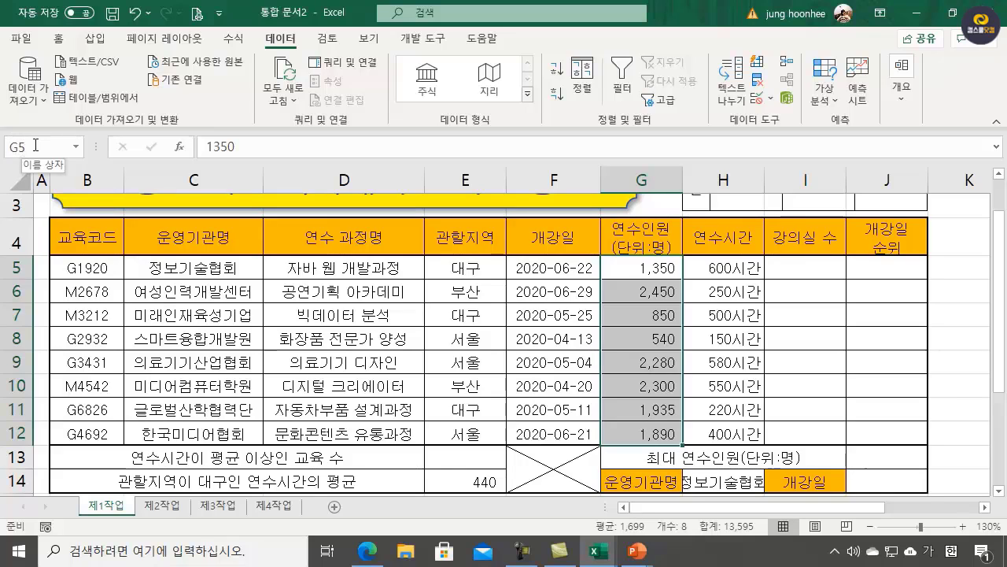
click(35, 145)
text(연수인원)
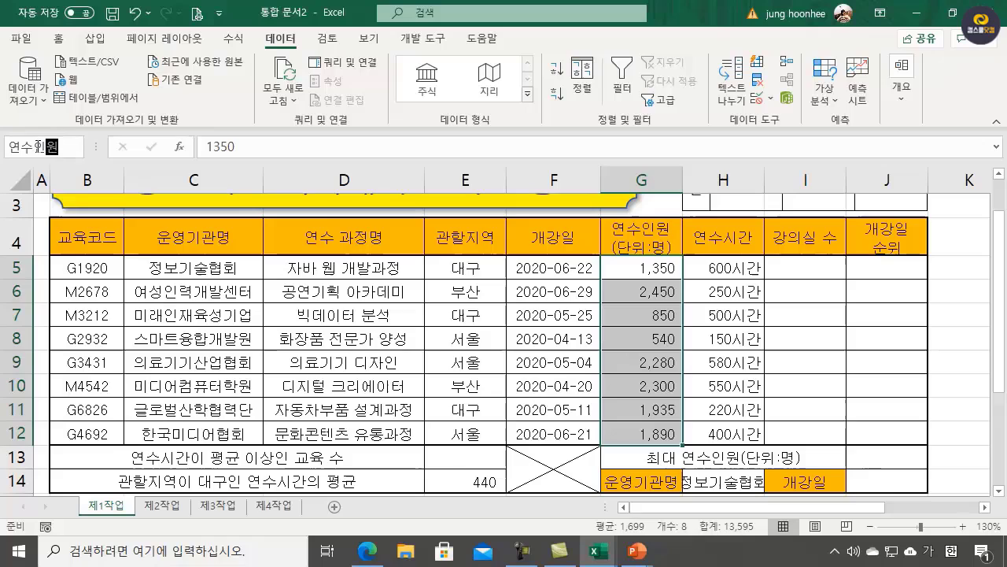
key(Return)
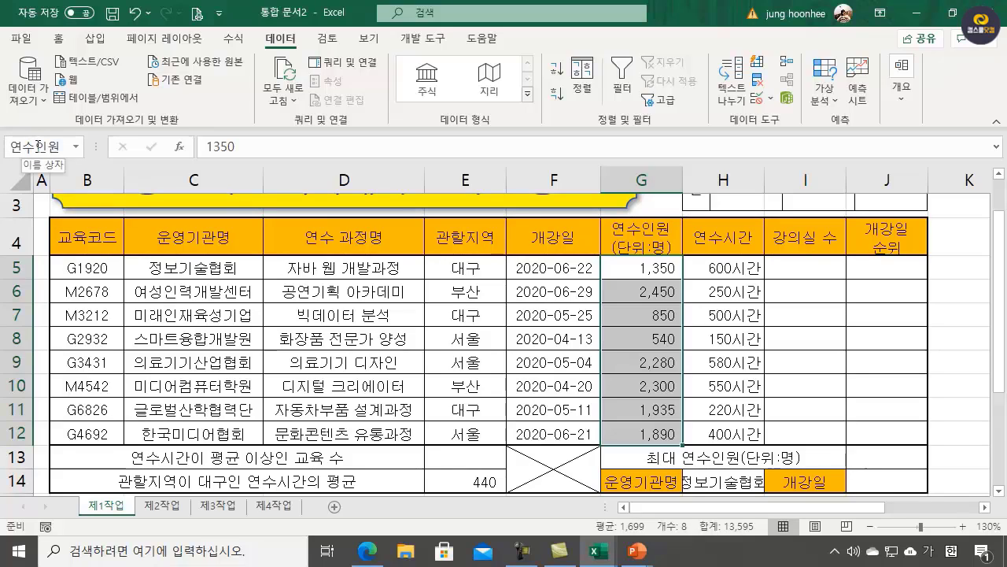
click(773, 409)
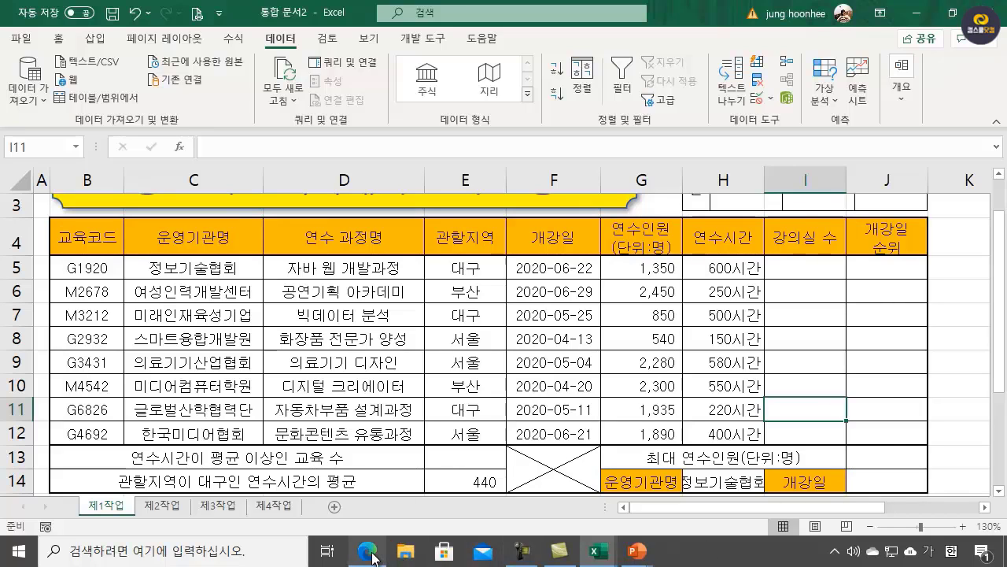
- Switch to the PDF in Edge, underline (1)~(6) and draw a small star above 주어진 함수를 이용 with the pen
click(386, 476)
scroll(879, 332, up, 4)
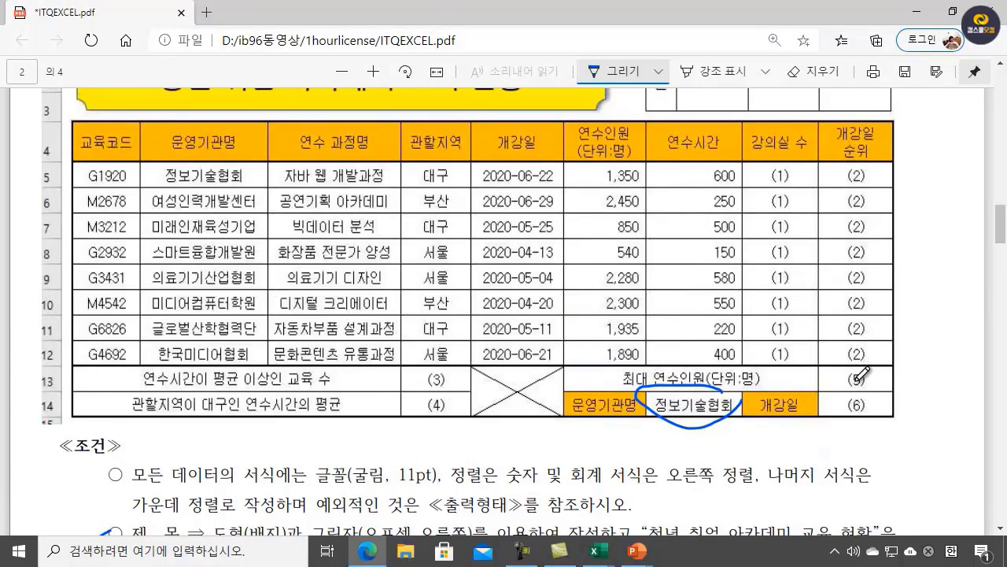
scroll(461, 441, down, 5)
scroll(460, 443, down, 1)
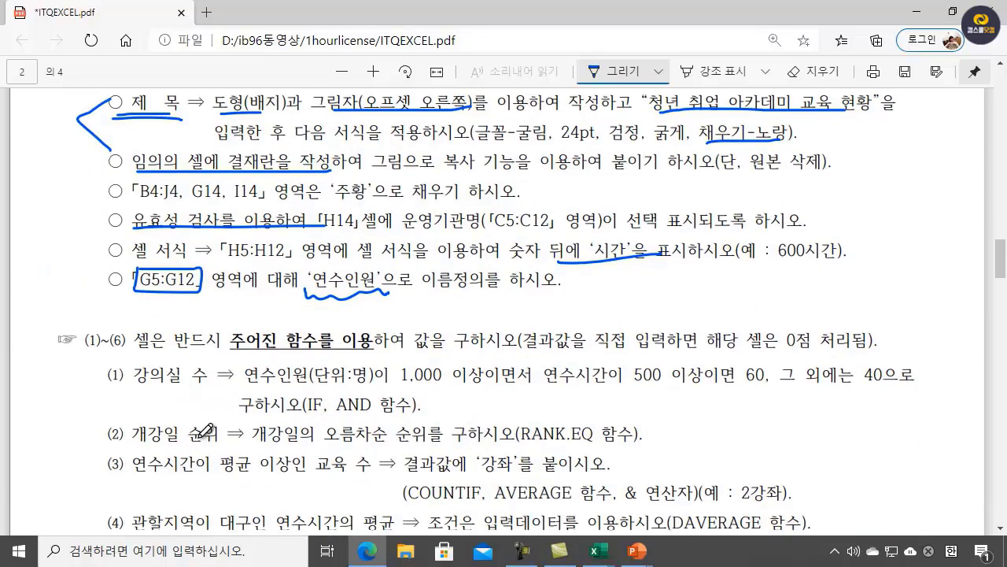
drag(85, 349, 126, 352)
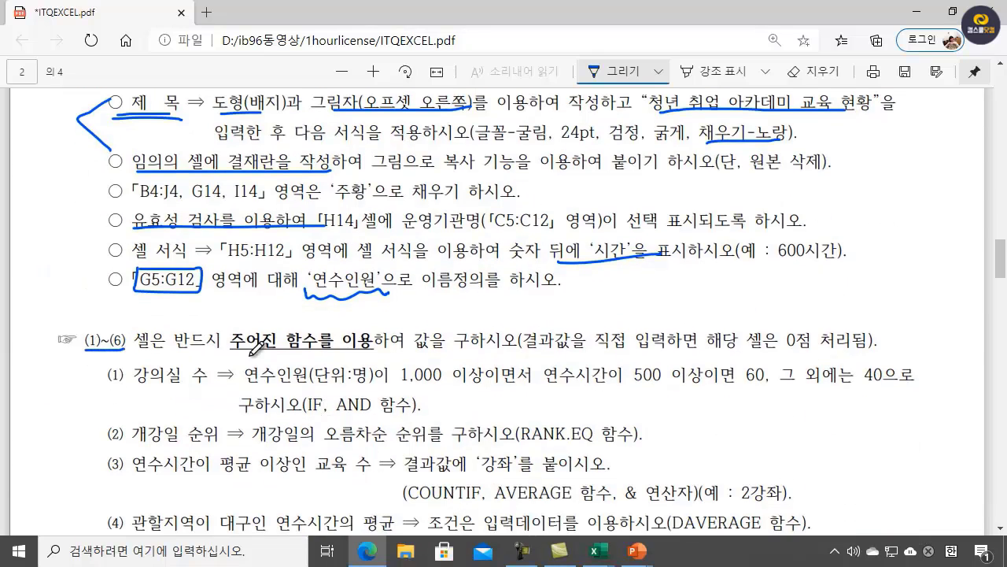
mouse_move(249, 312)
mouse_down()
mouse_move(236, 323)
mouse_move(233, 304)
mouse_move(235, 329)
mouse_up()
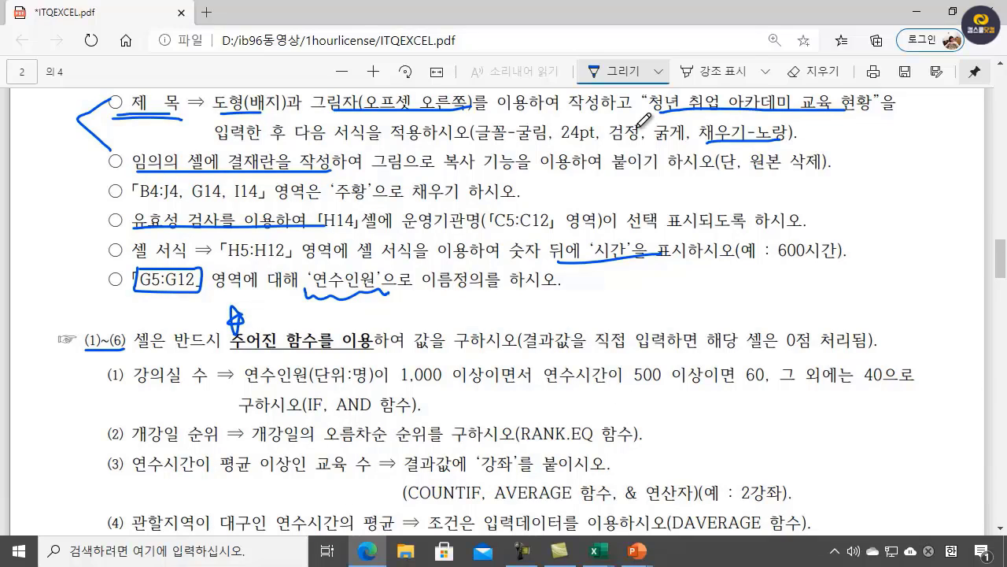
- Highlight 연수인원(단위:명)이 1,000 이상 and 연수시간이 500 이상 in item (1), along with that item's whole first line
click(718, 74)
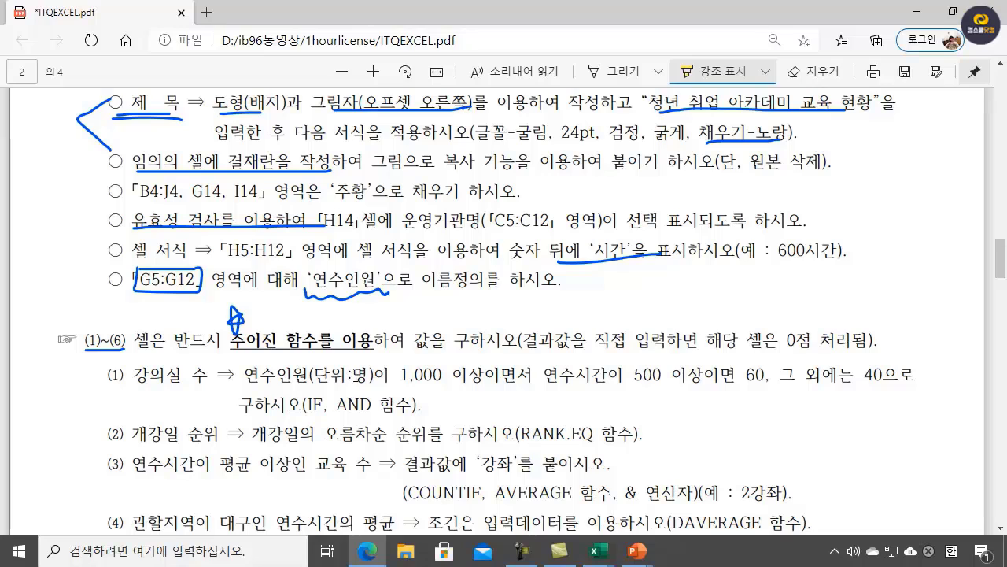
triple_click(316, 373)
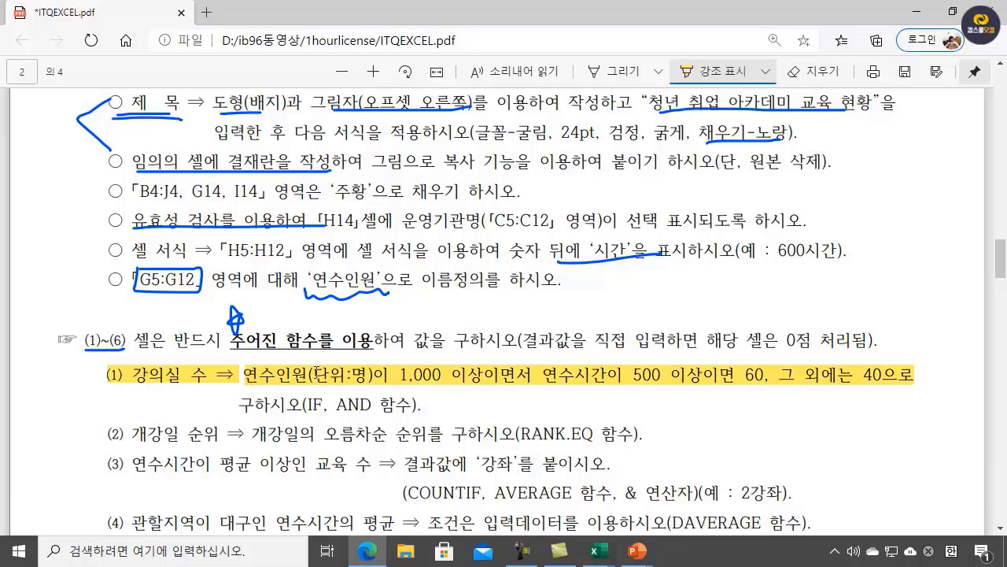
drag(439, 371, 492, 370)
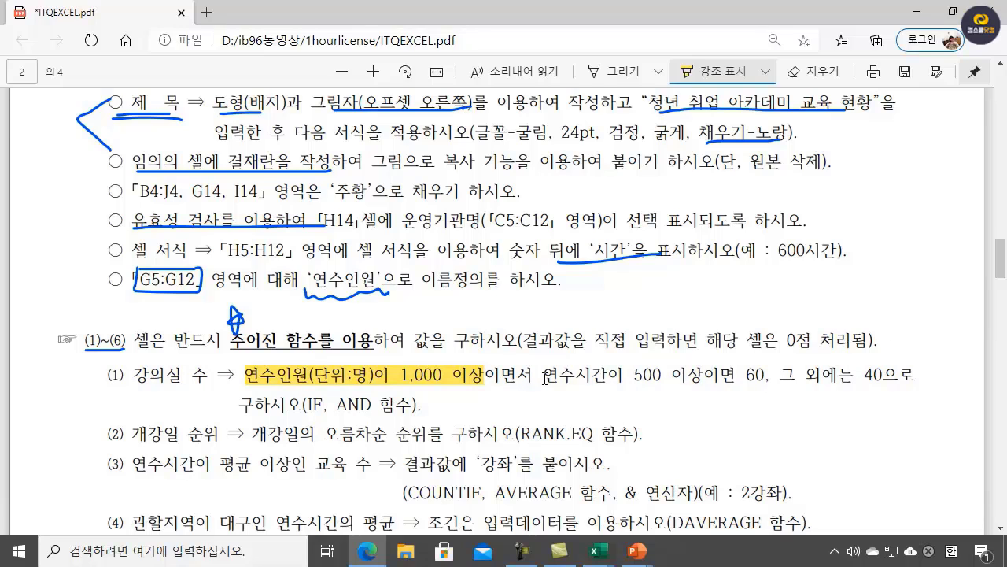
drag(548, 377, 698, 370)
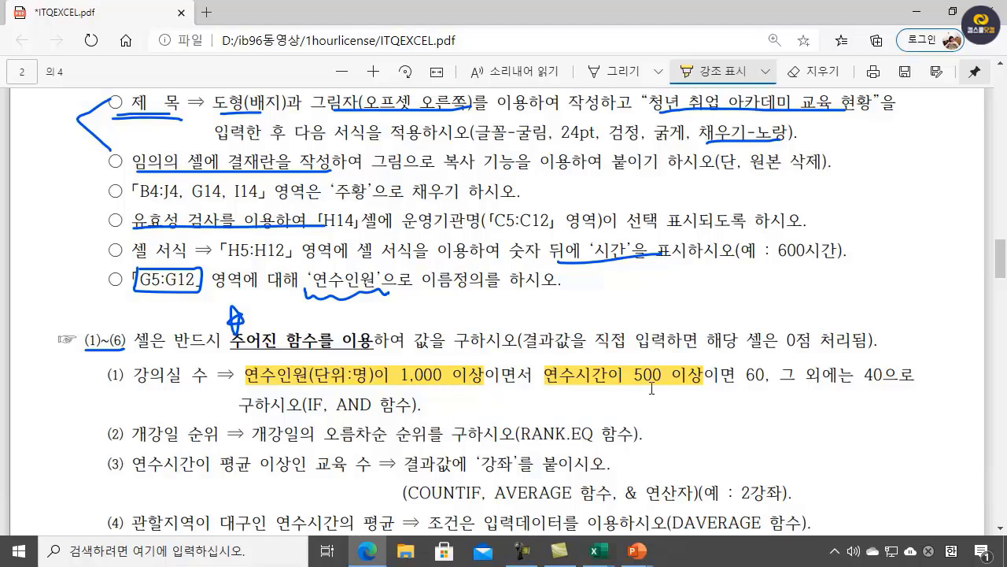
triple_click(756, 375)
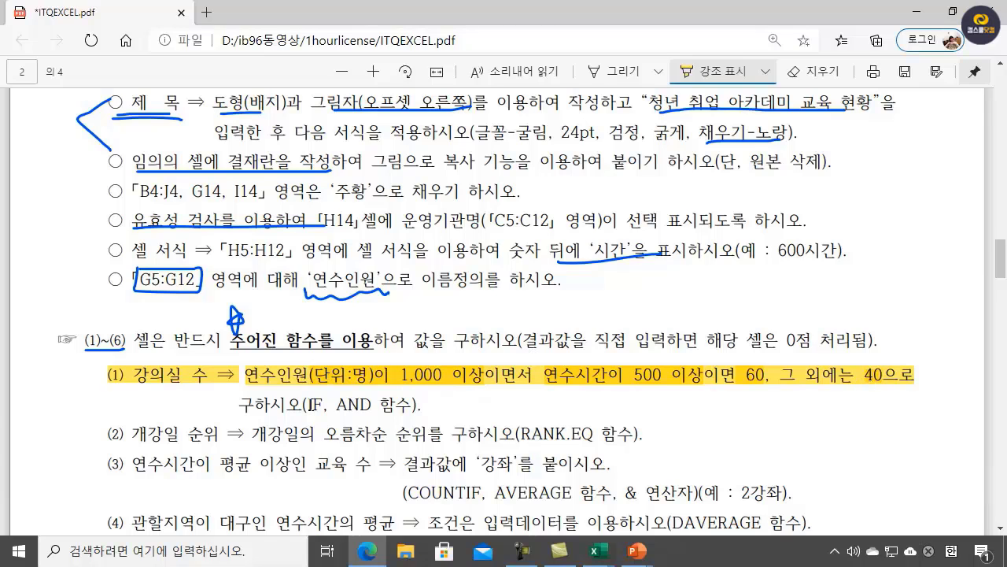
- Highlight IF, AND in item (1) of the PDF and switch back to the 통합 문서2 workbook in Excel
drag(309, 404, 377, 404)
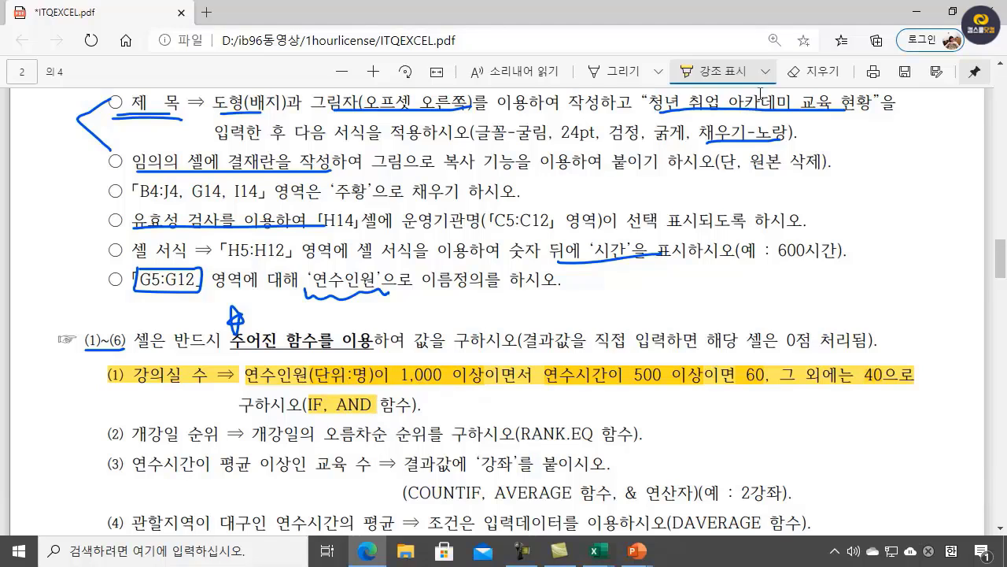
click(599, 551)
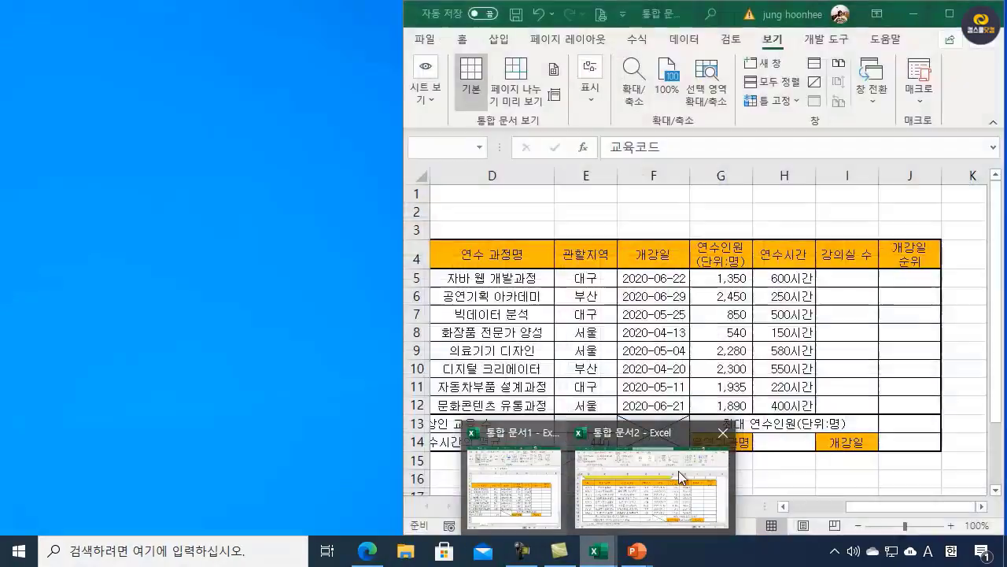
click(602, 510)
click(806, 272)
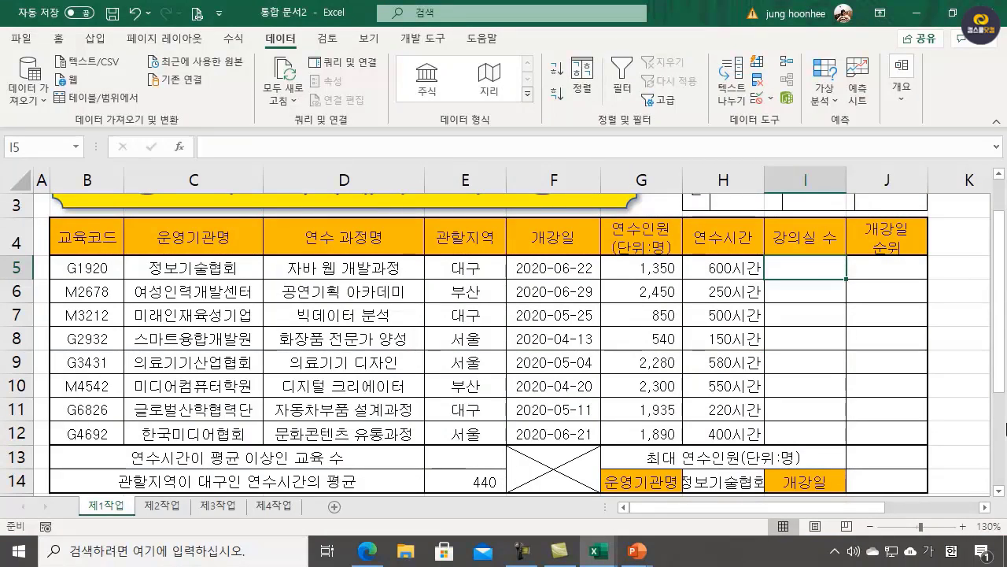
text(=)
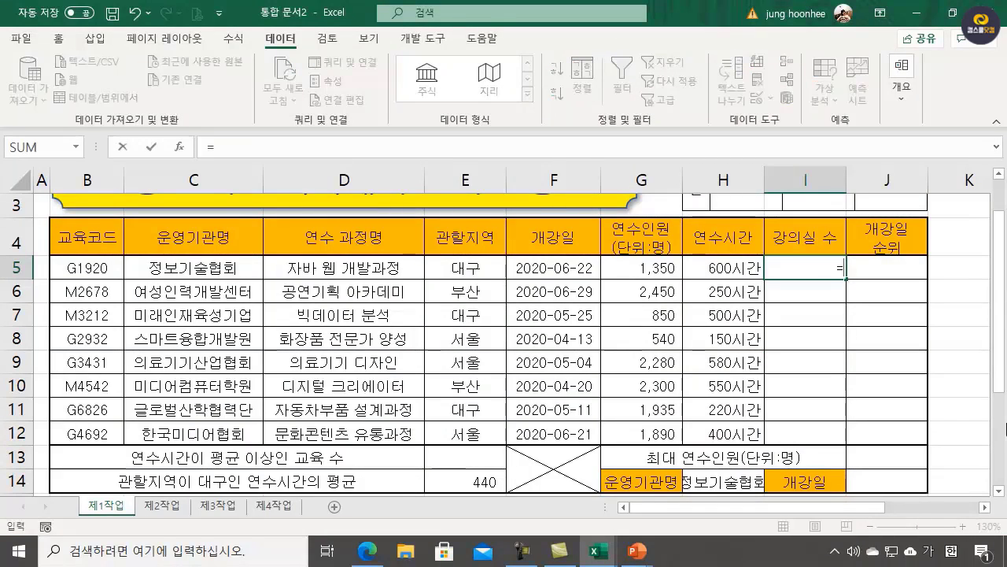
key(BackSpace)
click(960, 466)
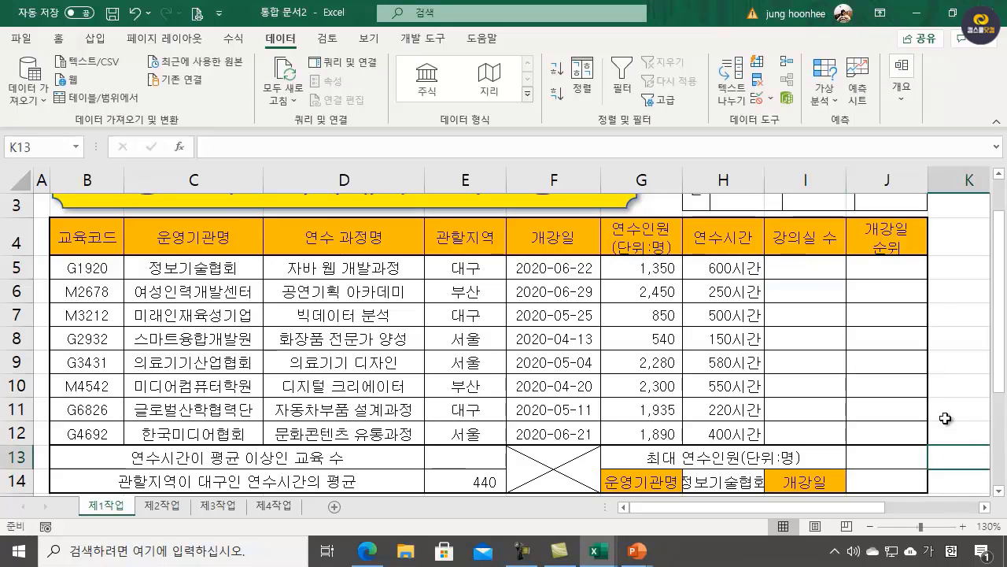
- Enter the formula =AND(G5>=1000,H5>=500) in cell I5 of the 강의실 수 column
ctrl+scroll(960, 425, up, 3)
ctrl+scroll(802, 417, down, 3)
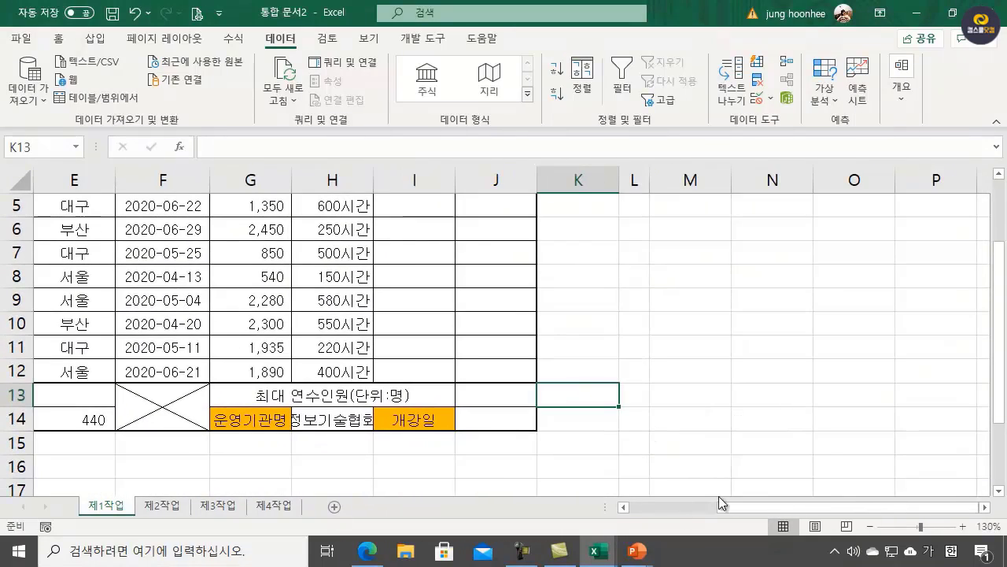
drag(730, 507, 665, 508)
scroll(808, 374, up, 2)
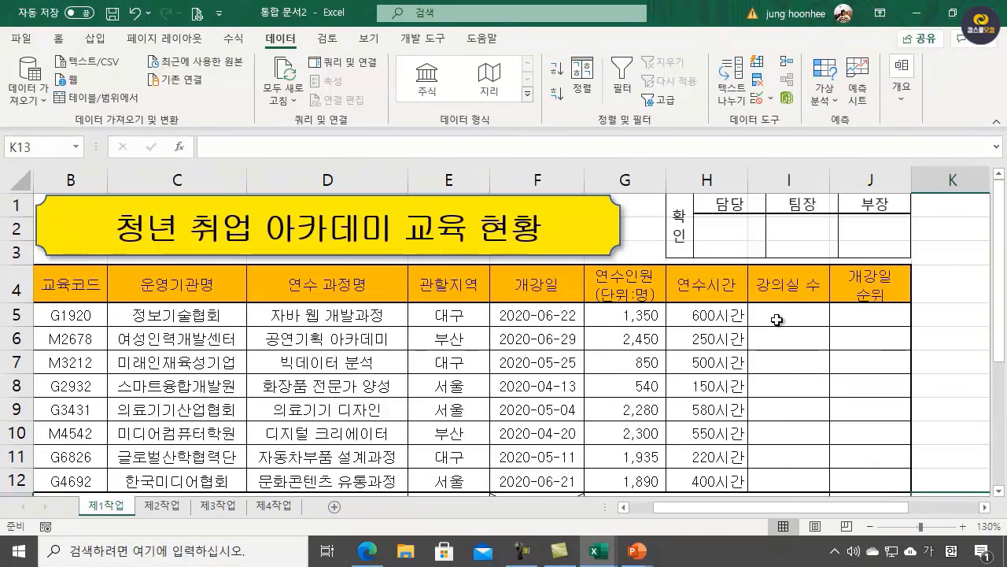
click(779, 319)
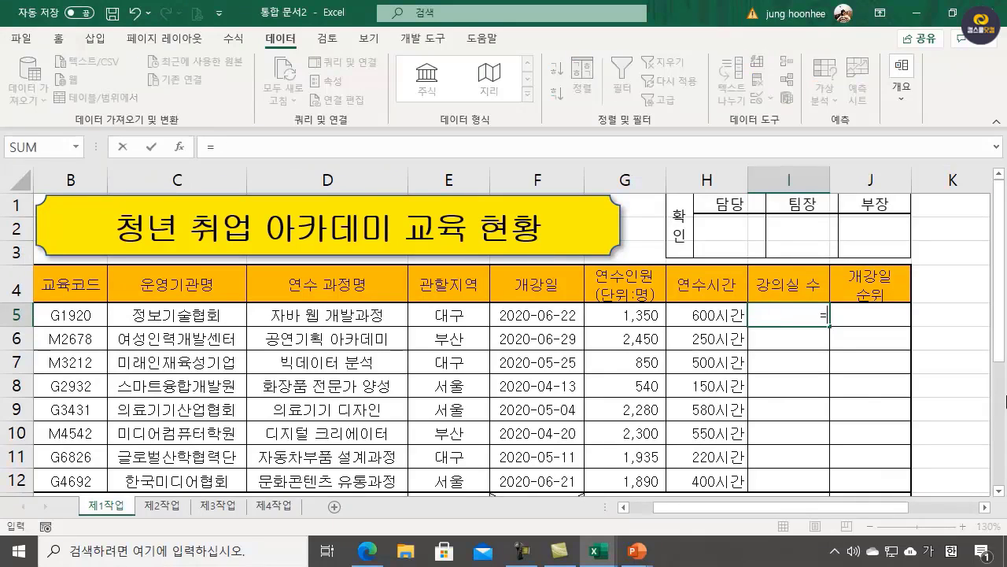
text(=AN)
text(D)
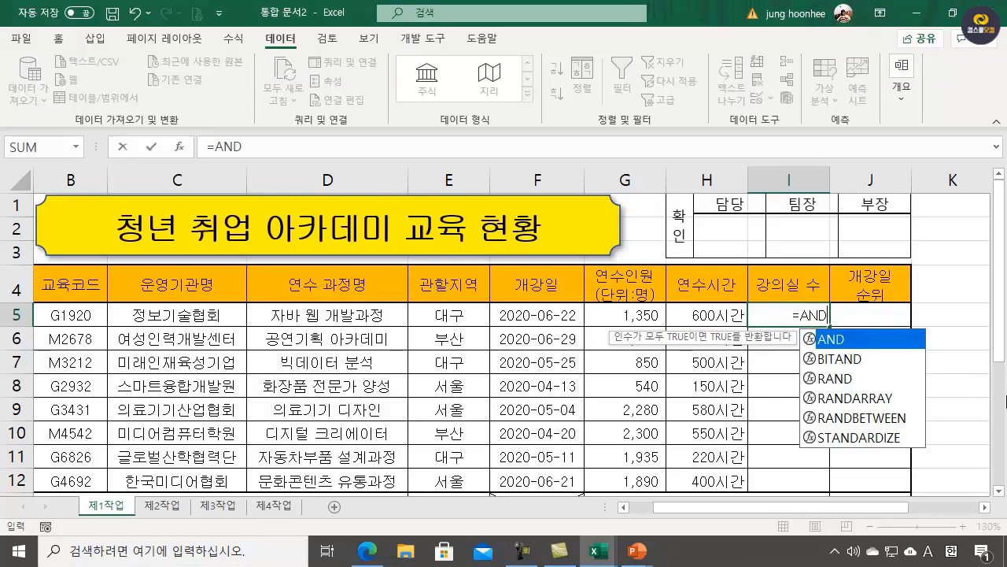
text(()
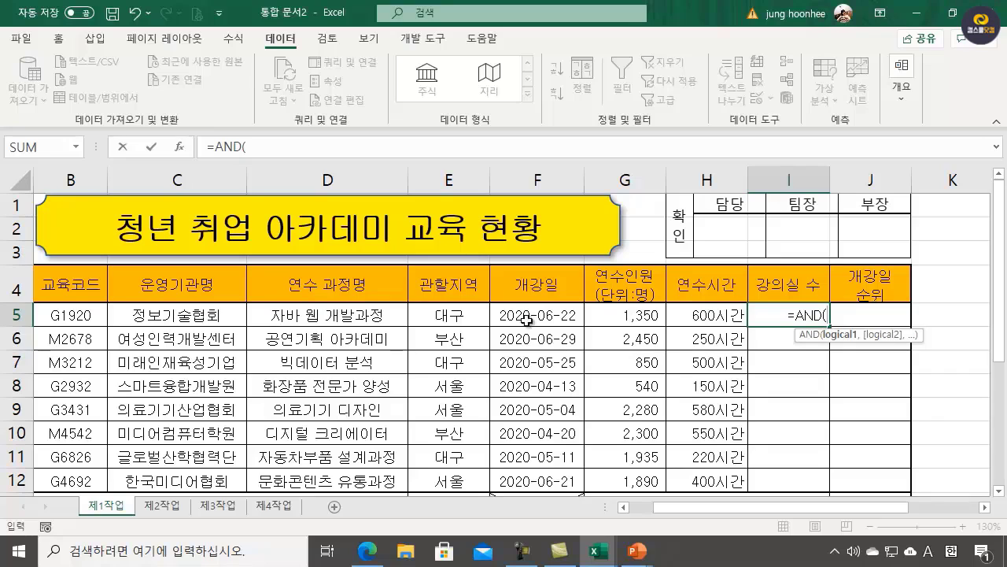
click(632, 314)
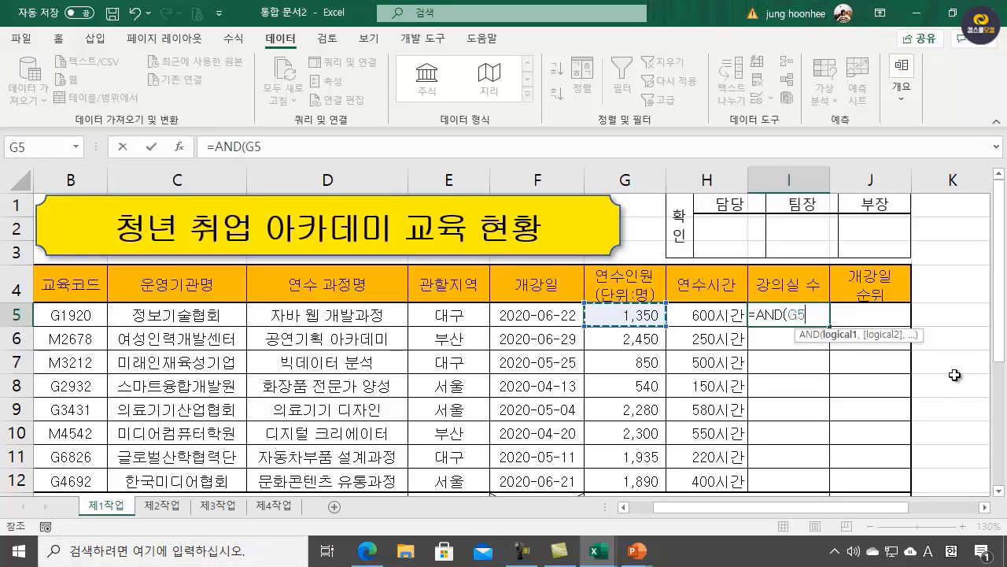
text(>=1)
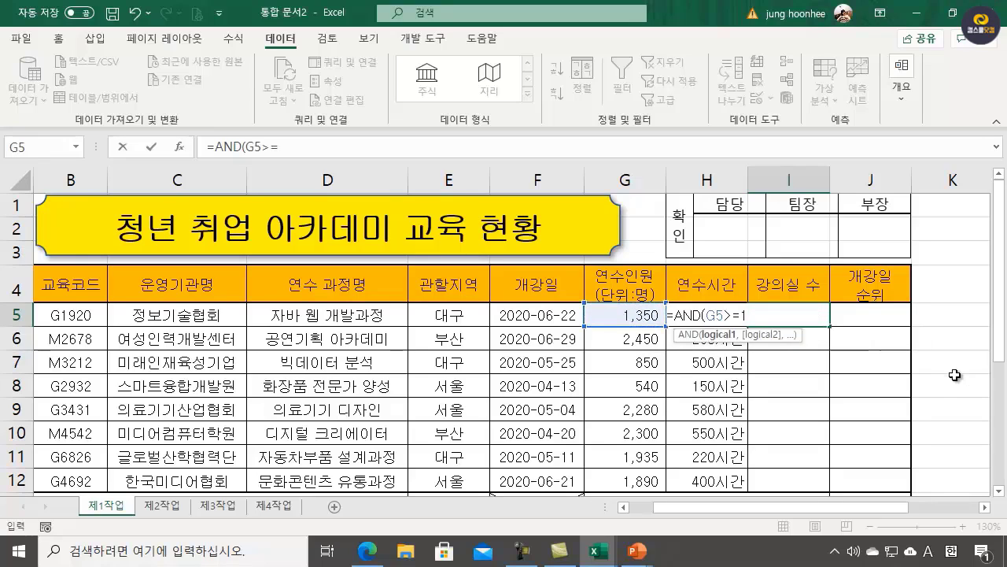
text(000,)
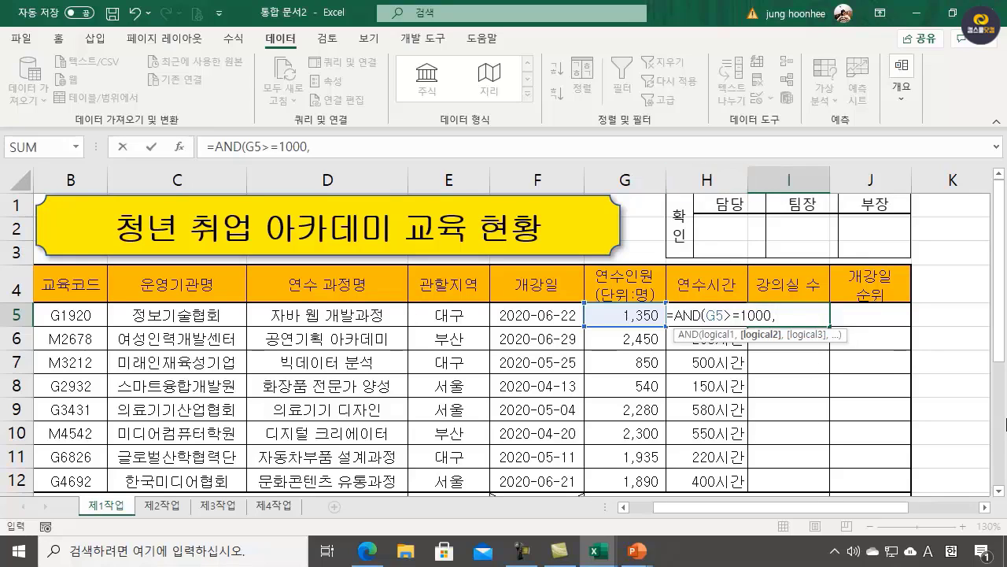
text(H5)
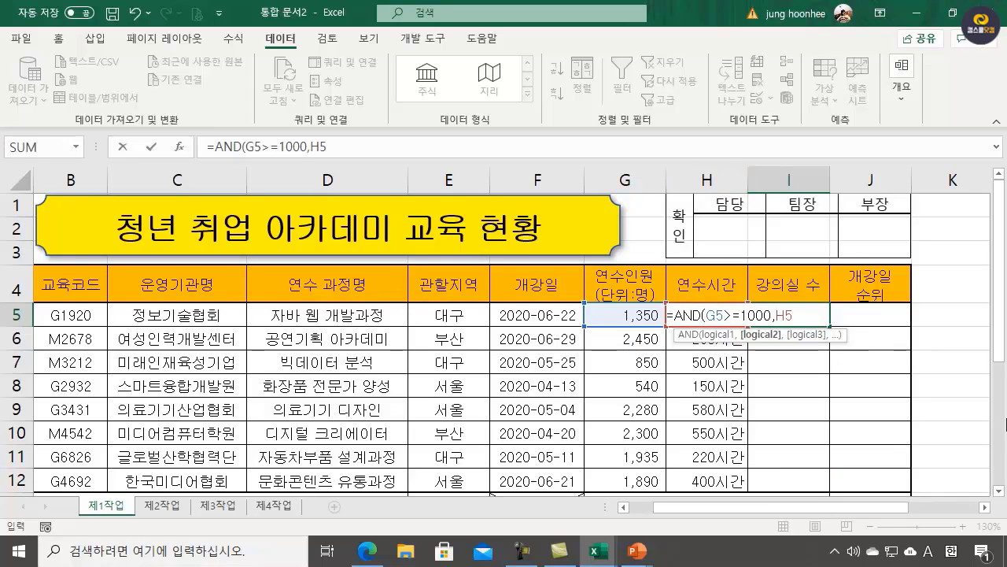
text(>=500))
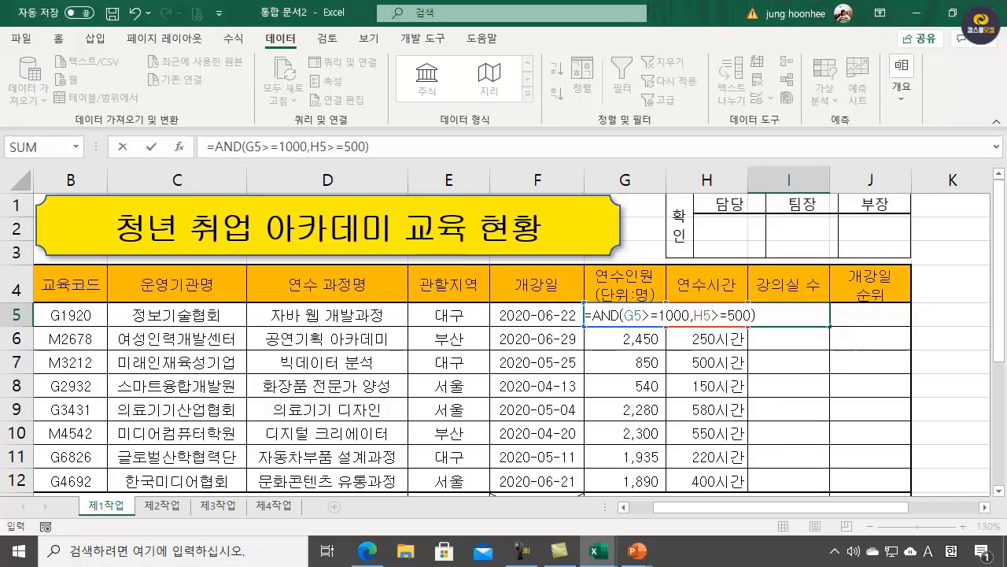
key(Return)
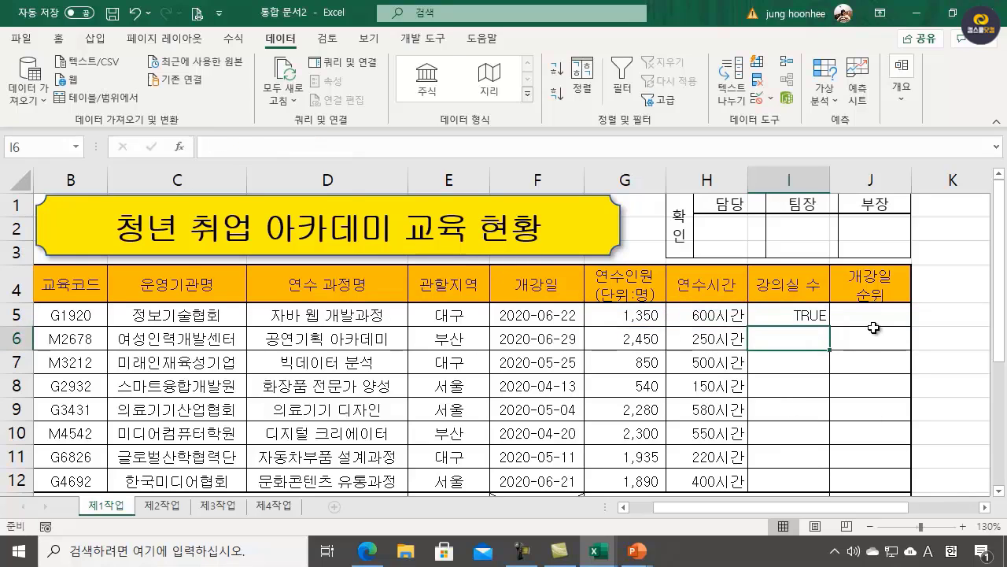
- Wrap the AND test in I5 in an IF function so the formula reads =IF(AND(G5>=1000,H5>=500),60,40)
click(803, 323)
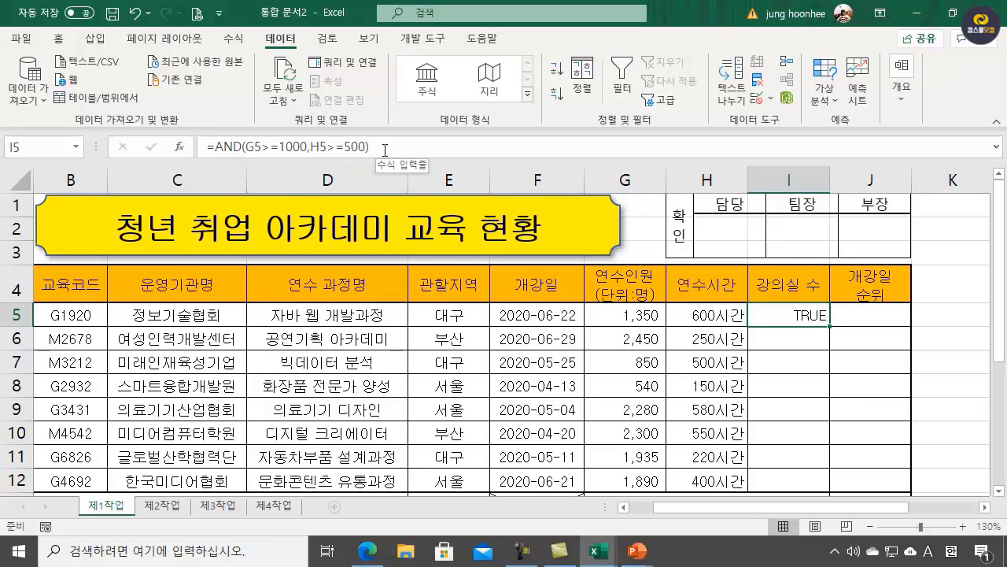
click(219, 148)
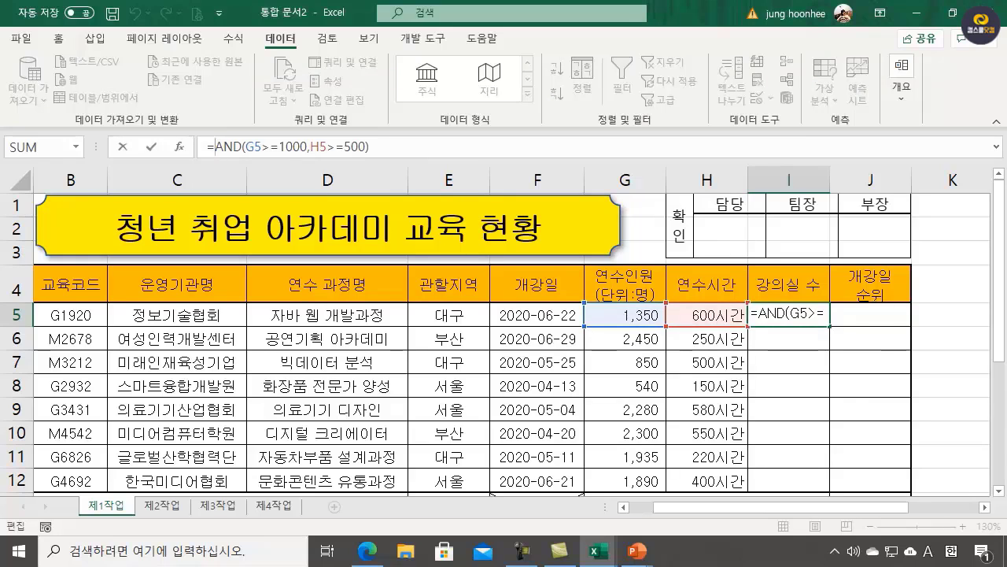
text(IF)
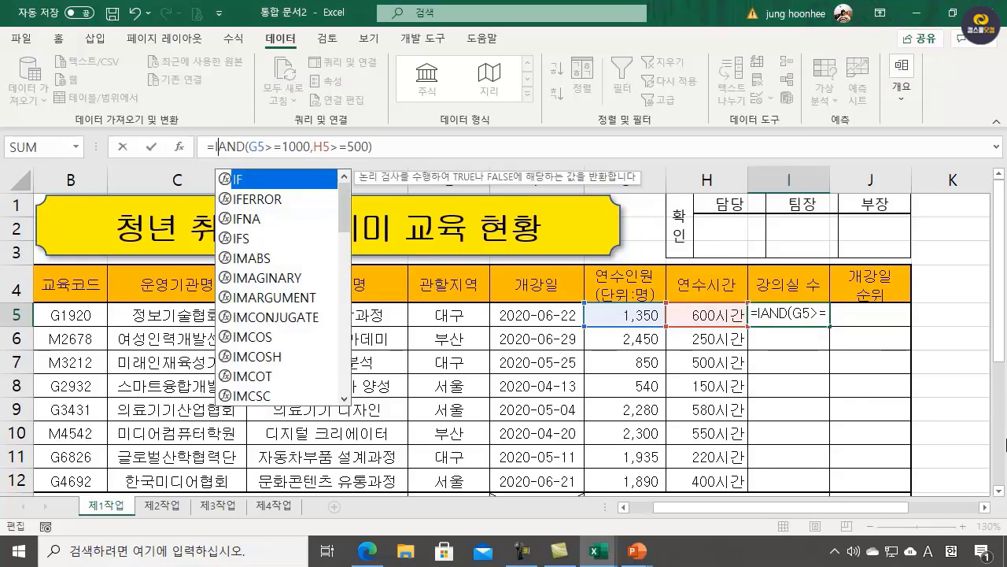
text(()
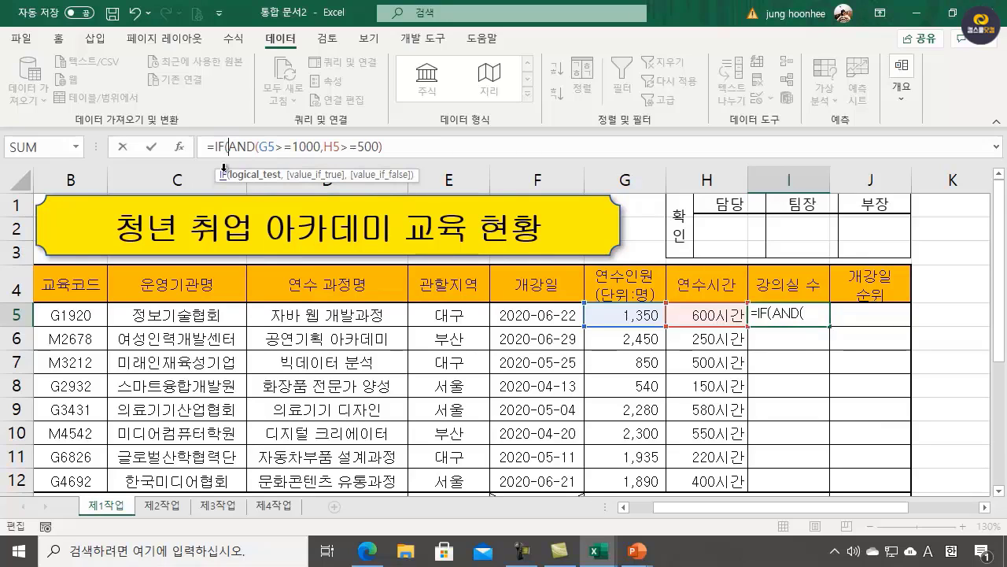
click(402, 148)
text(,)
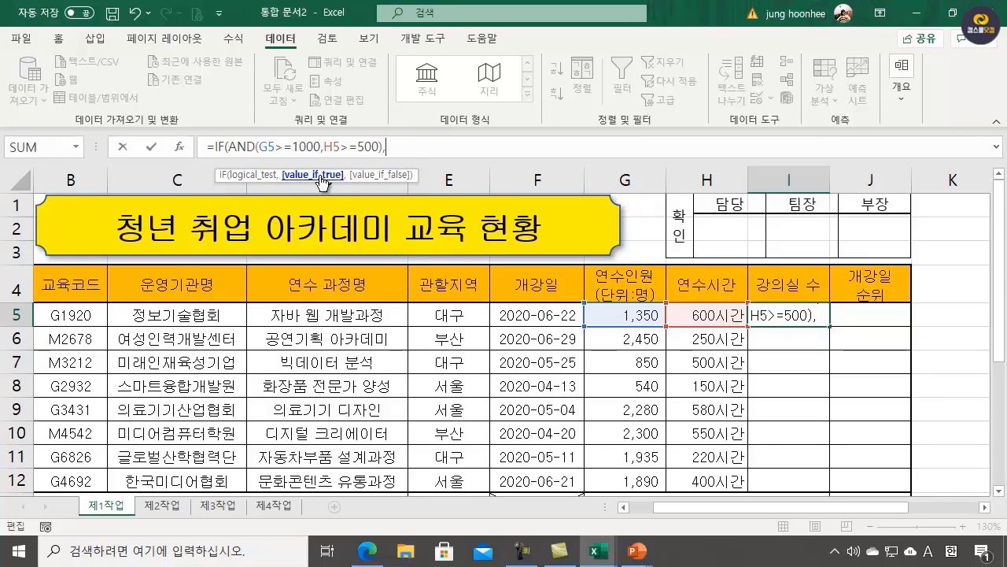
text(60,)
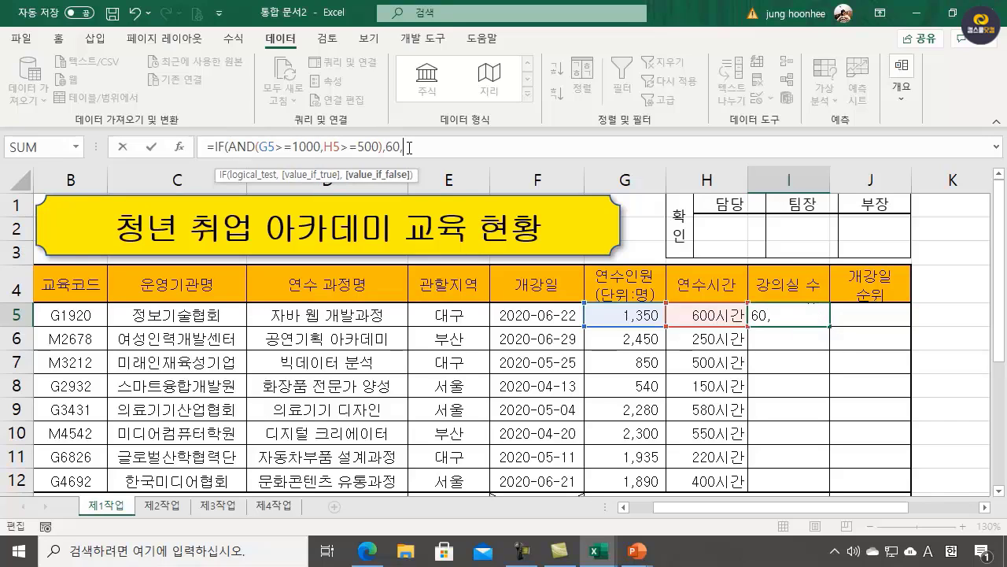
text(40))
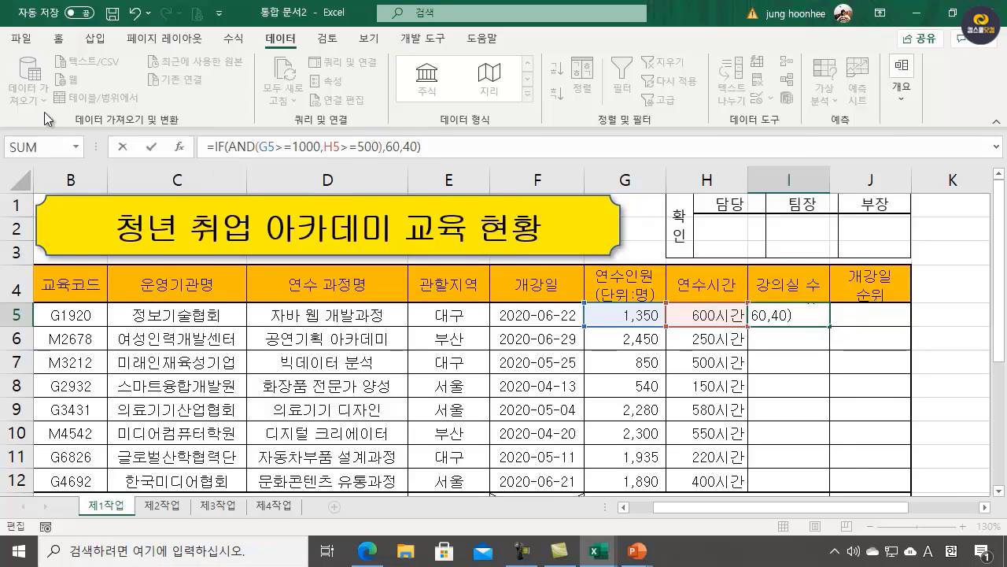
key(Return)
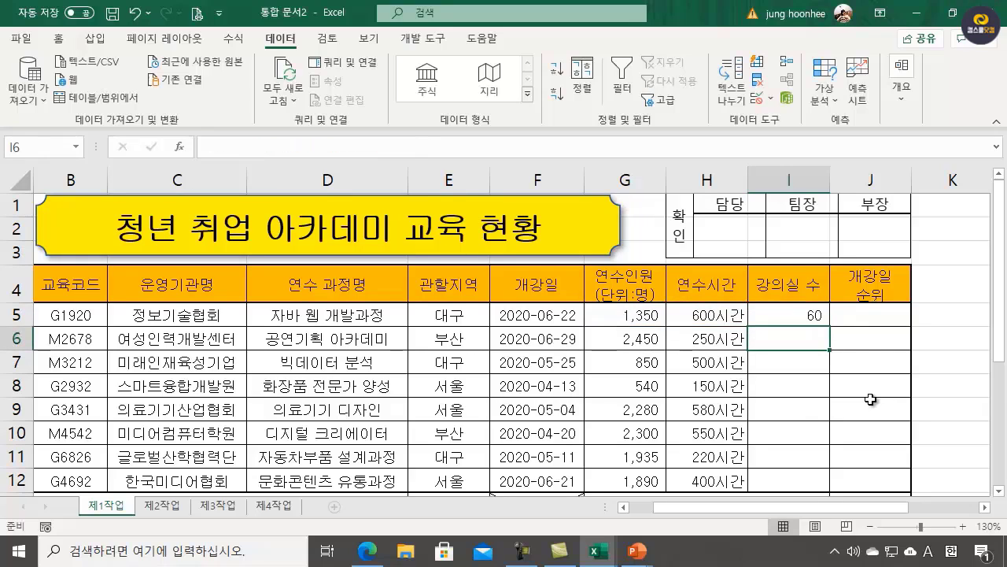
- Try to auto-fill the I5 formula down the whole 강의실 수 column
click(805, 315)
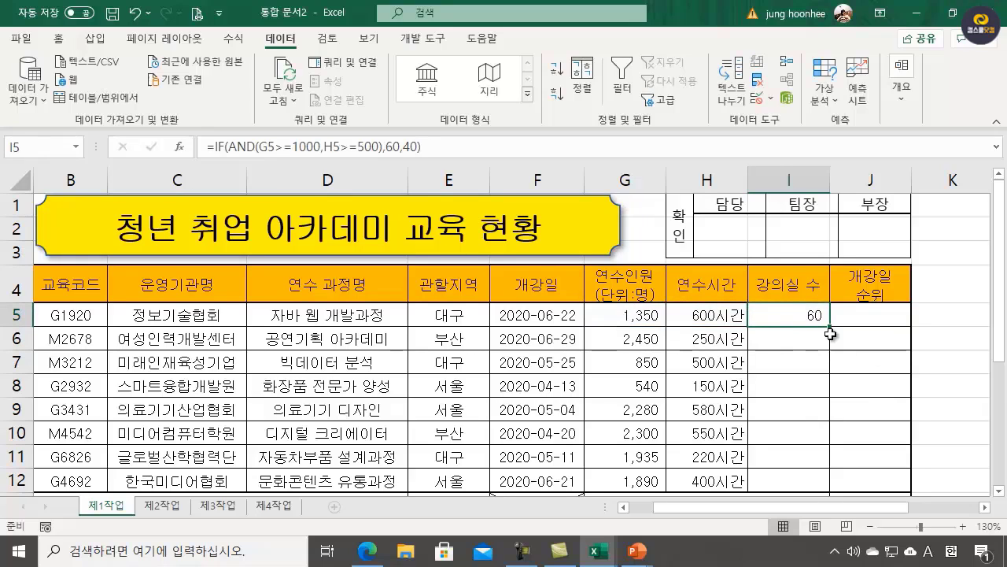
double_click(830, 333)
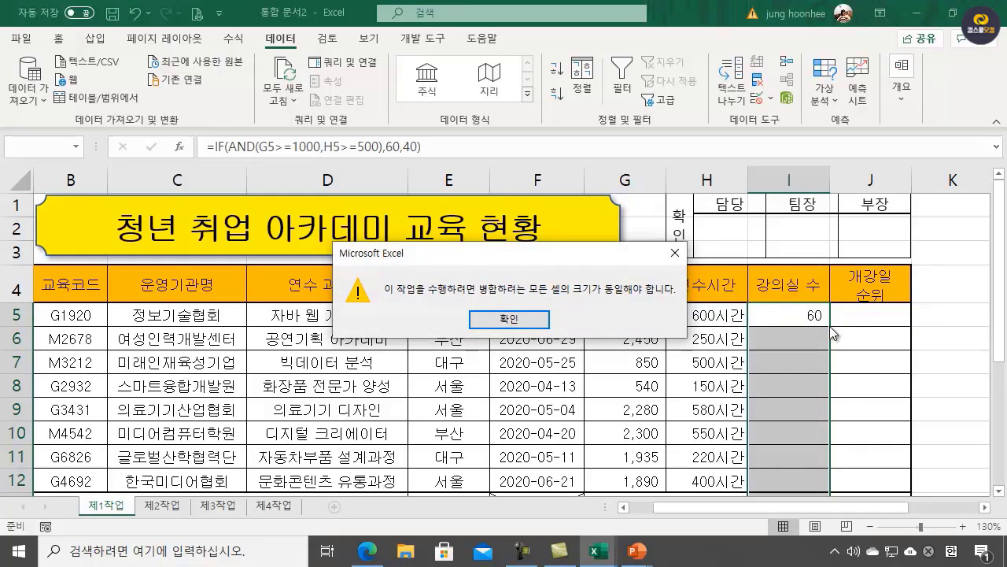
click(510, 320)
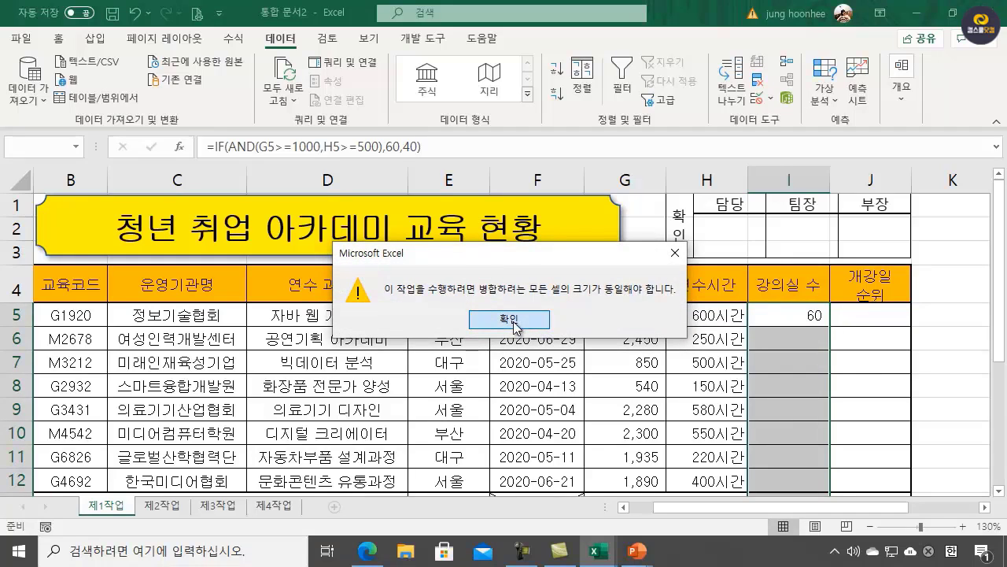
click(937, 348)
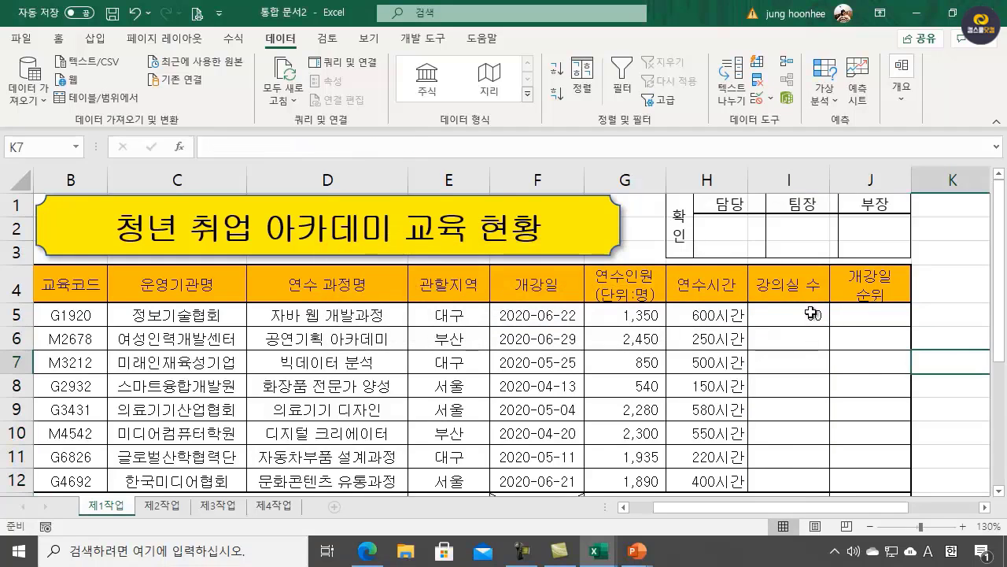
- Copy the formula in I5 down through I12 and check the filled cells and their borders
click(811, 313)
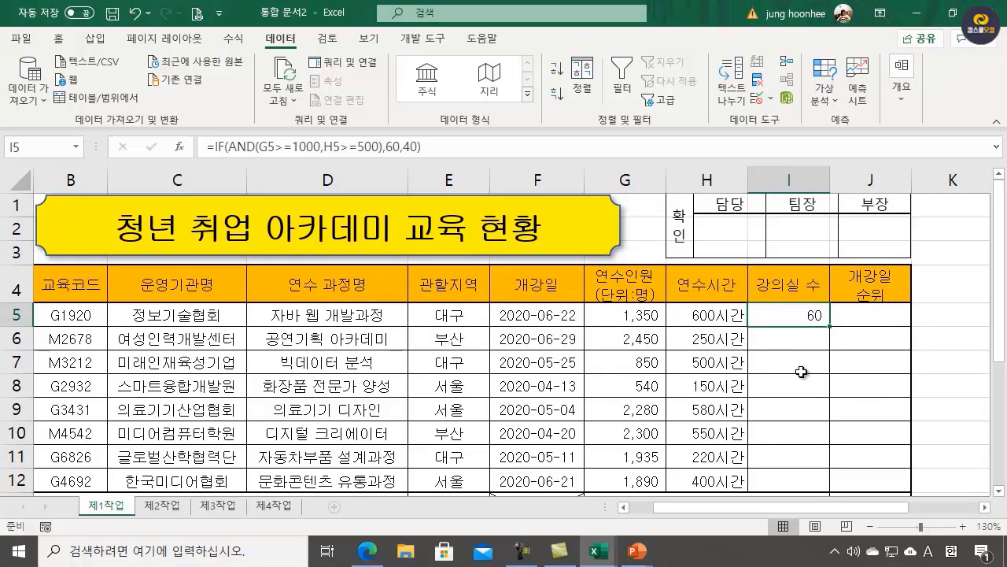
drag(800, 315, 829, 490)
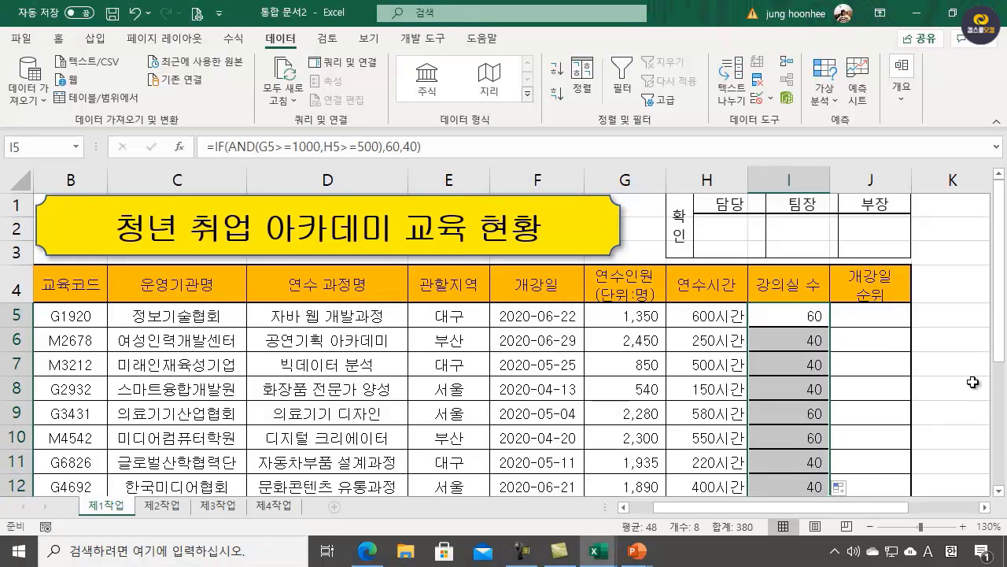
scroll(974, 384, down, 3)
click(856, 417)
scroll(819, 312, up, 1)
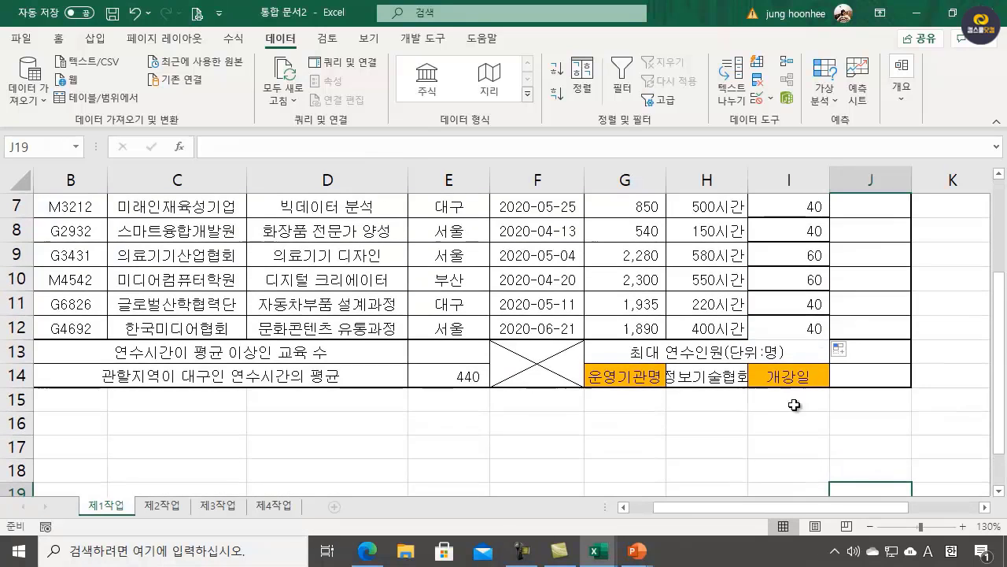
click(775, 353)
scroll(797, 471, up, 2)
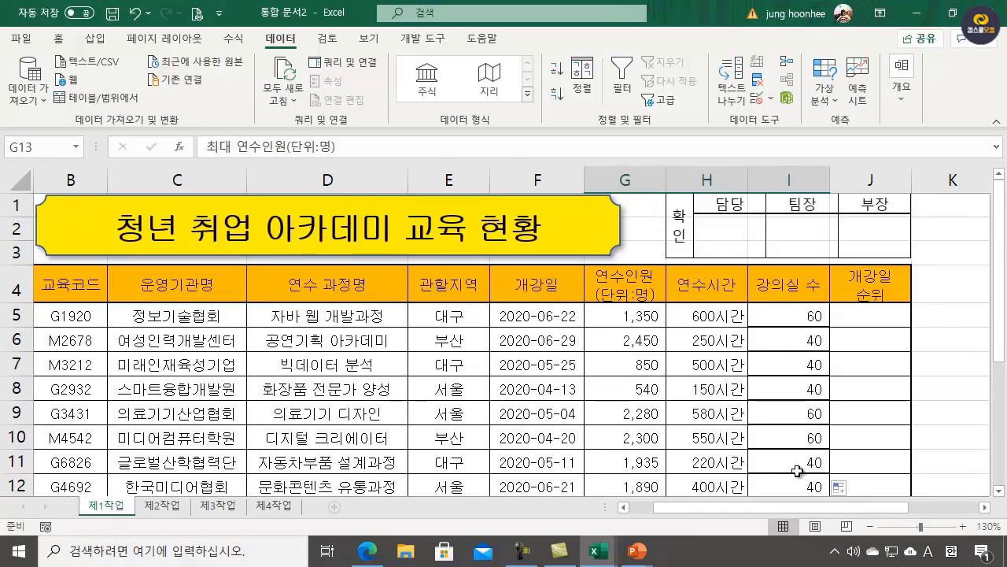
click(938, 347)
scroll(934, 354, down, 1)
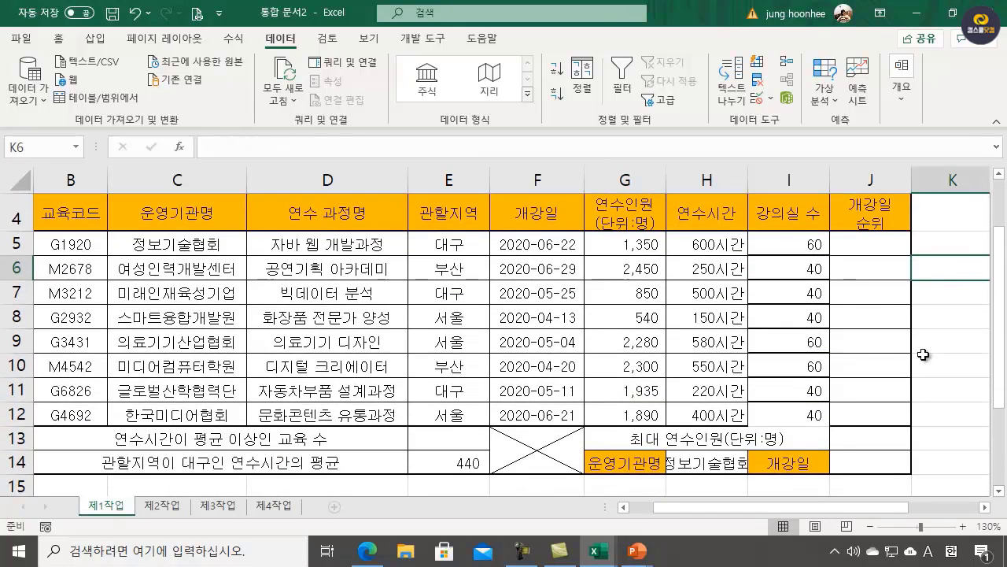
- Set the inside horizontal borders of I5:I12 to a thin solid line in the cell formatting
click(801, 240)
drag(801, 240, 818, 412)
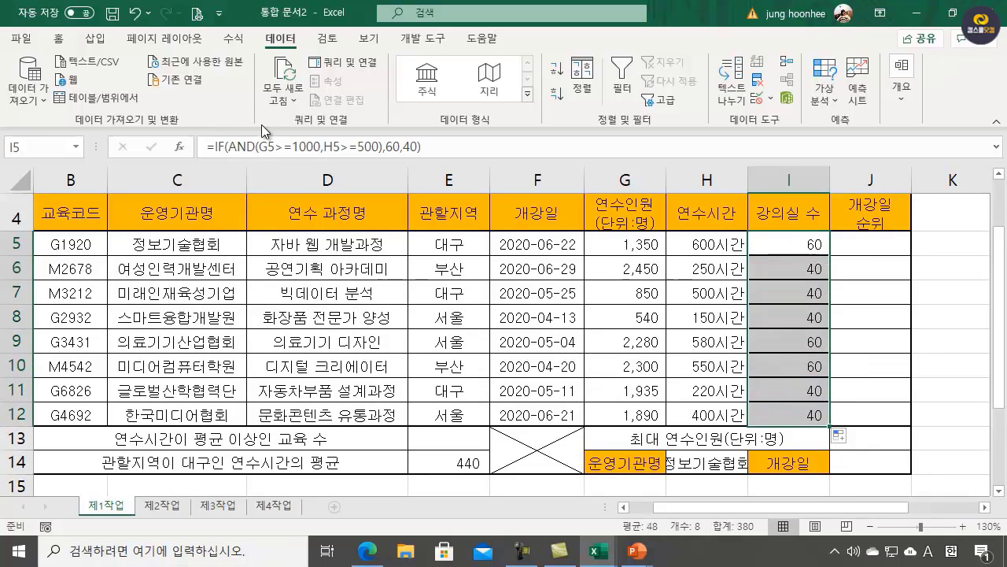
click(58, 38)
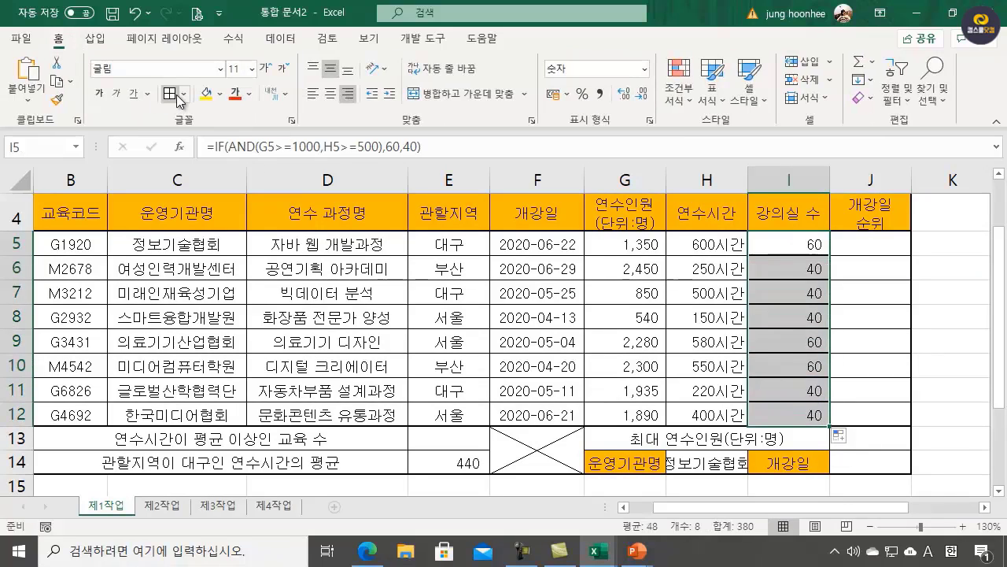
click(184, 95)
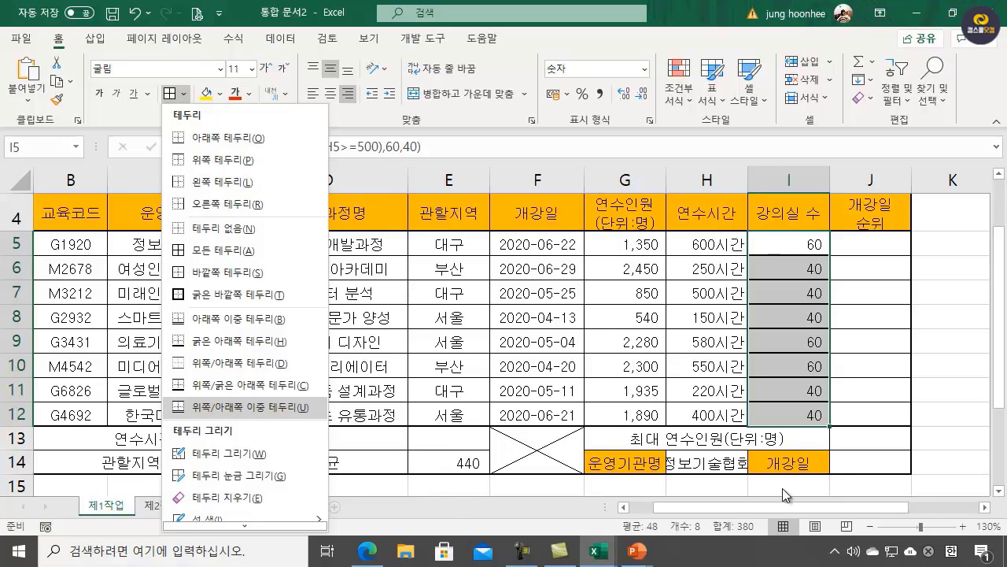
key(Escape)
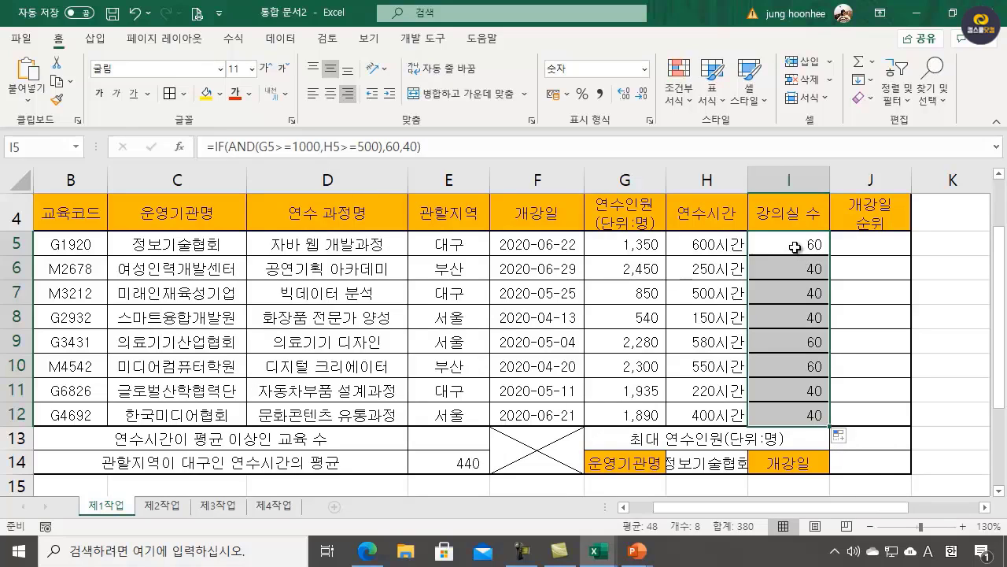
key(ctrl+1)
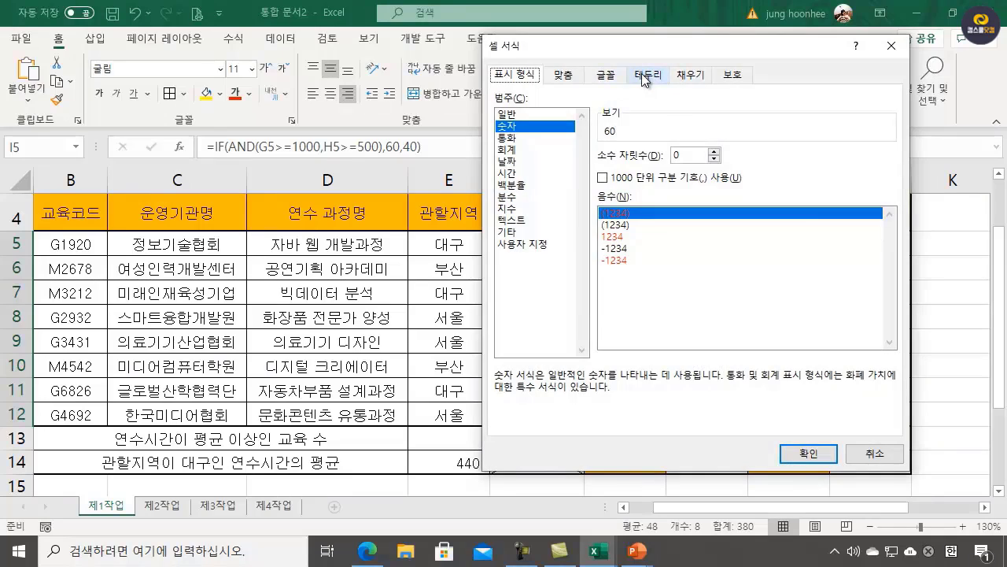
click(646, 76)
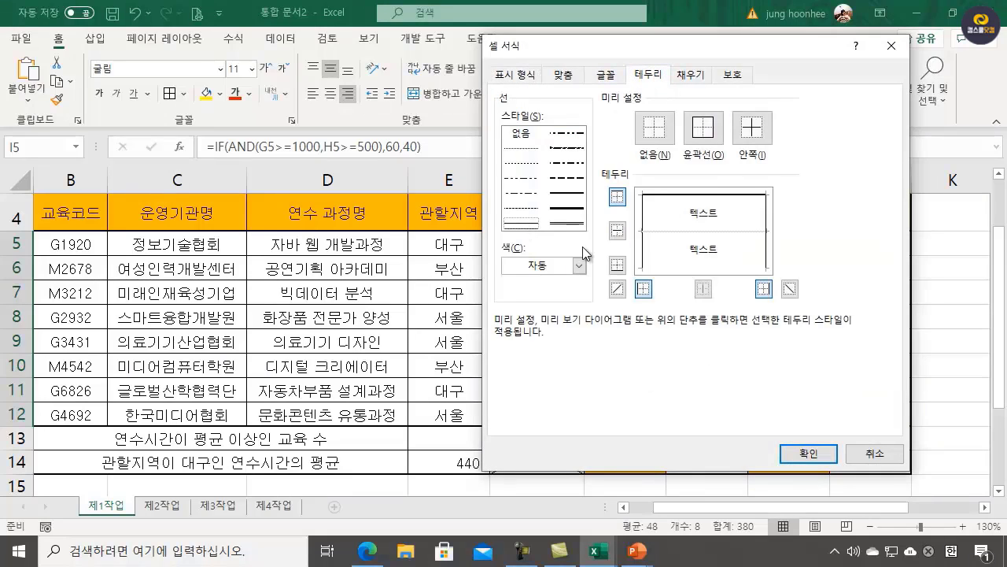
click(618, 232)
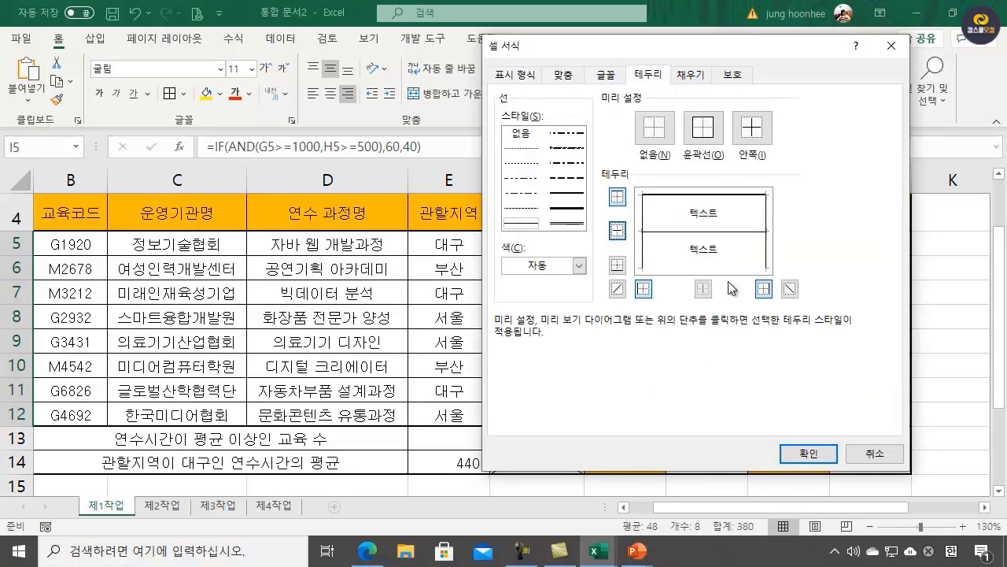
click(811, 454)
click(948, 382)
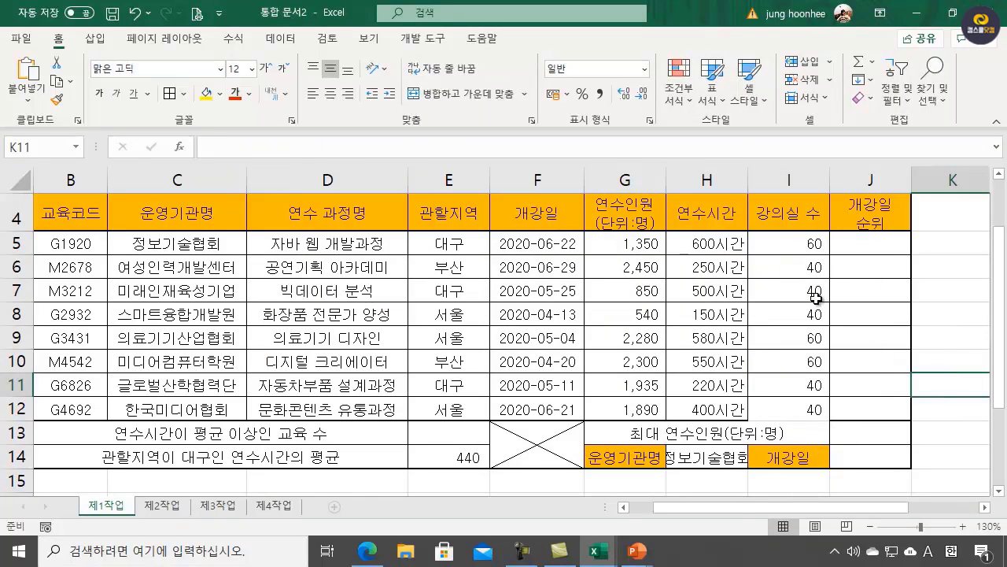
- Apply the top and bottom border (위쪽/아래쪽 테두리) to cell I12
click(808, 414)
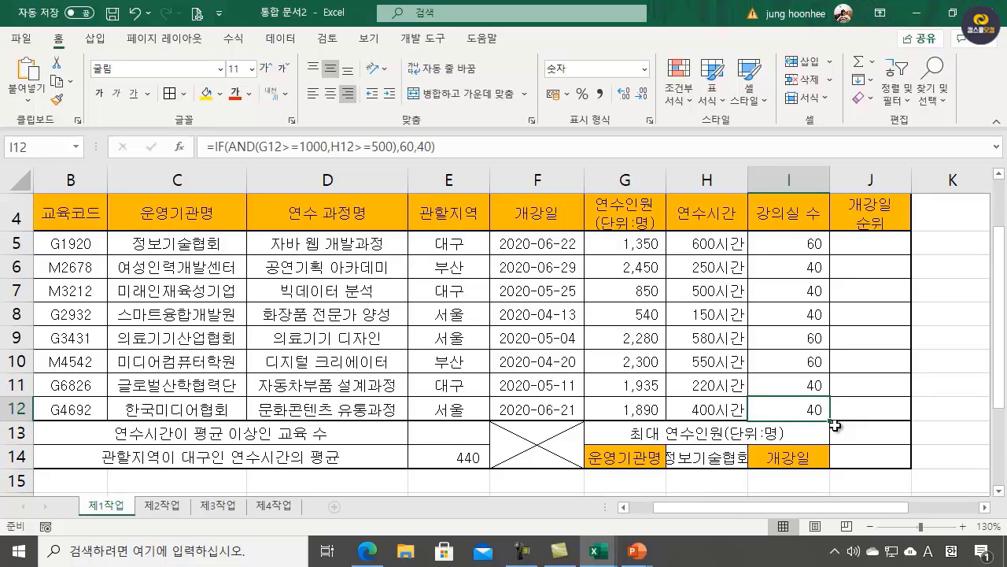
click(185, 93)
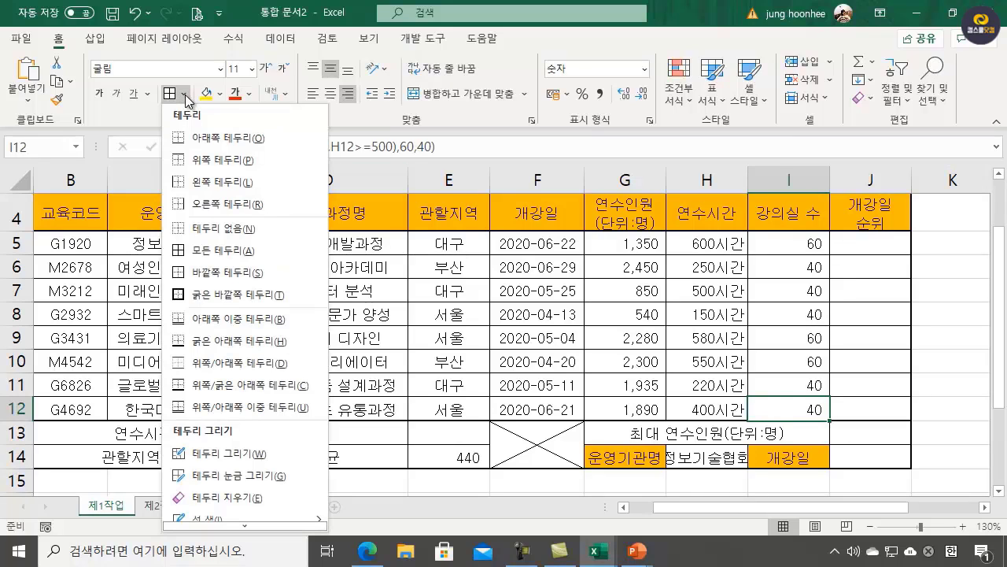
click(228, 363)
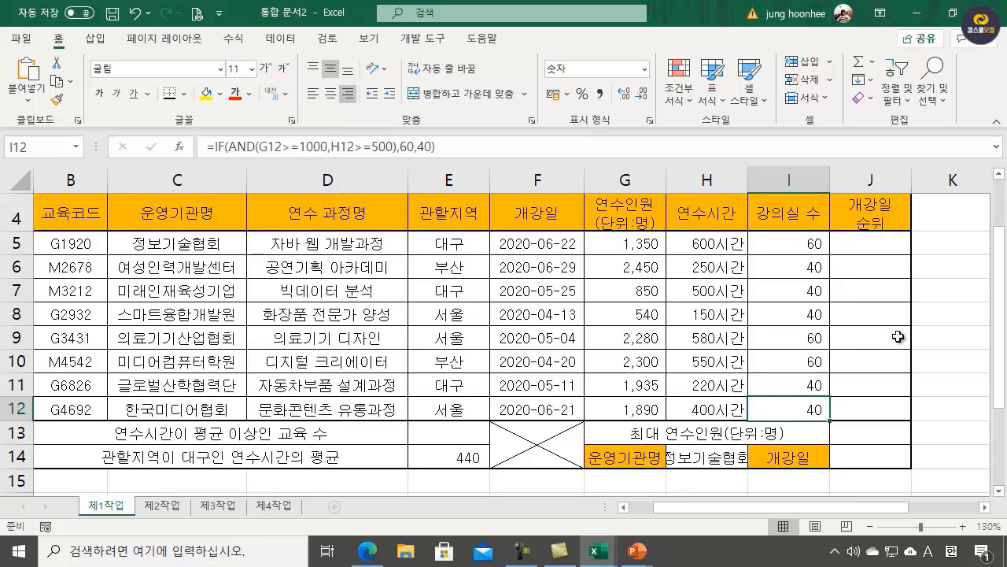
click(954, 334)
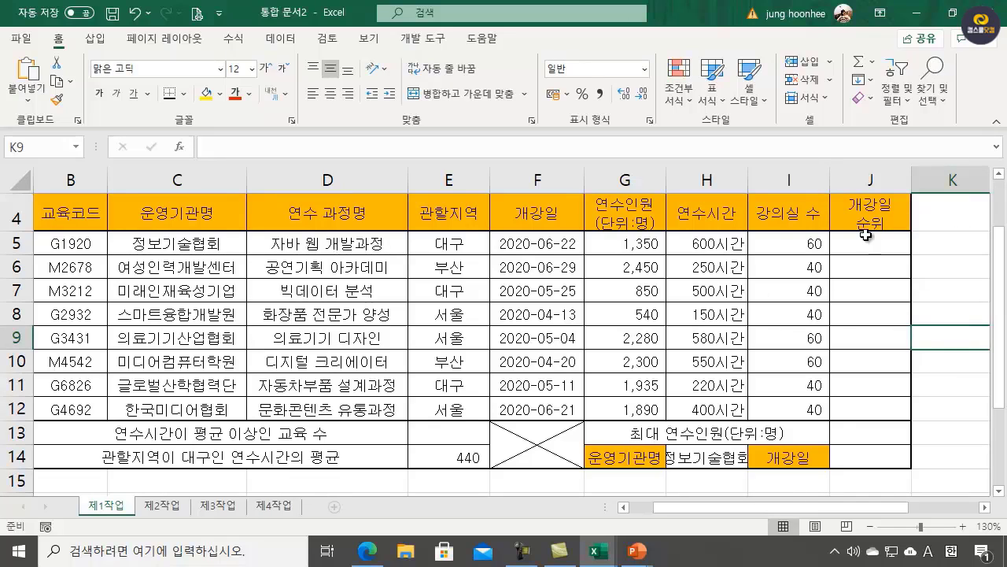
- Switch to ITQEXCEL.pdf in Edge, read item (2) on 개강일 순위, and return to the Excel workbook
click(367, 551)
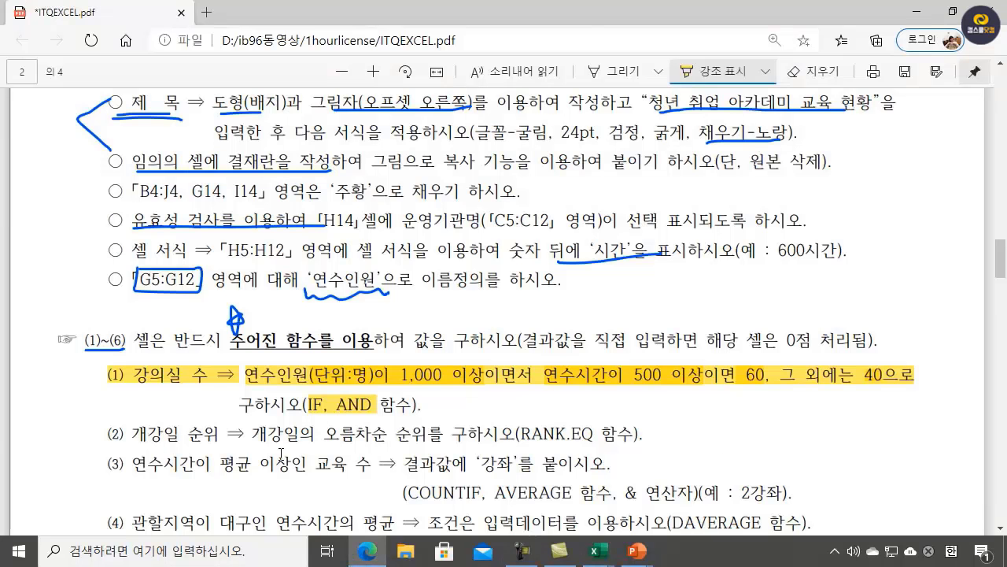
key(ctrl+s)
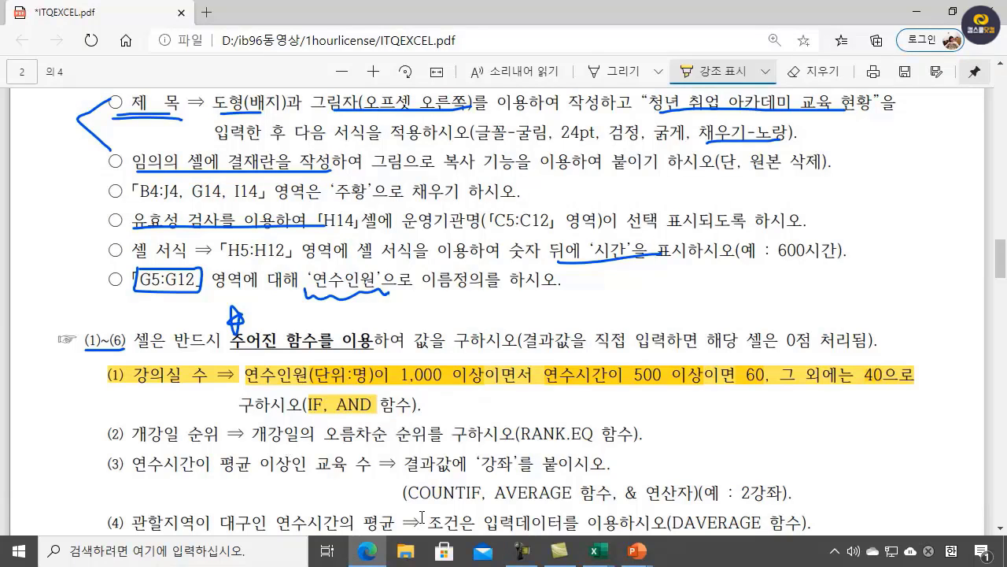
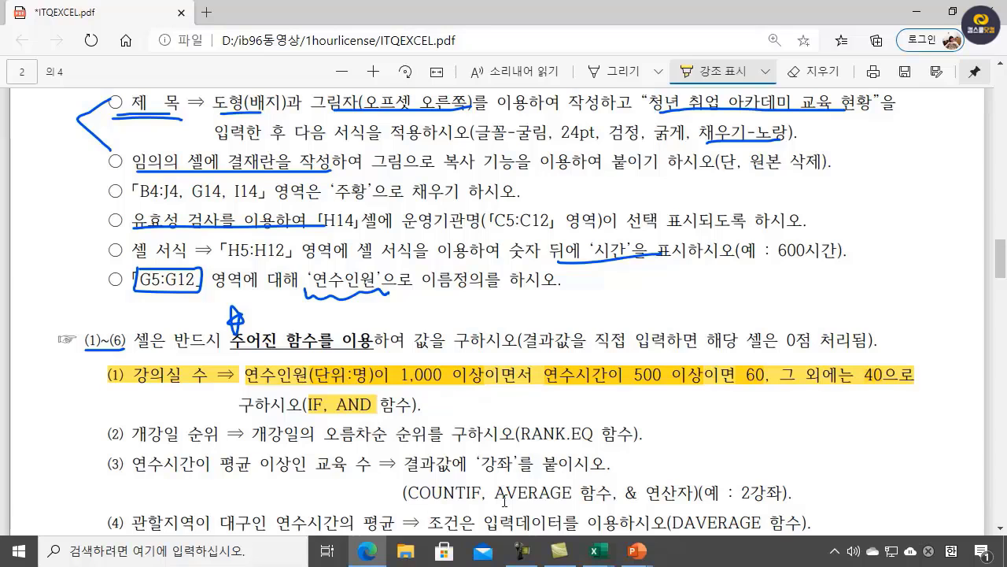
click(609, 543)
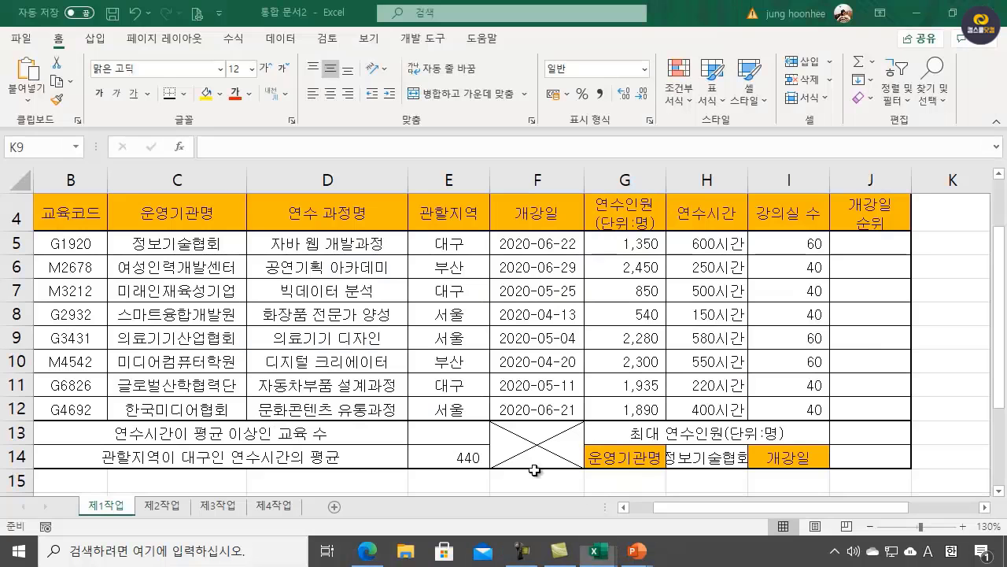
- Start a RANK.EQ formula in cell J5 of the 개강일 순위 column with F5 as the number to rank
click(862, 248)
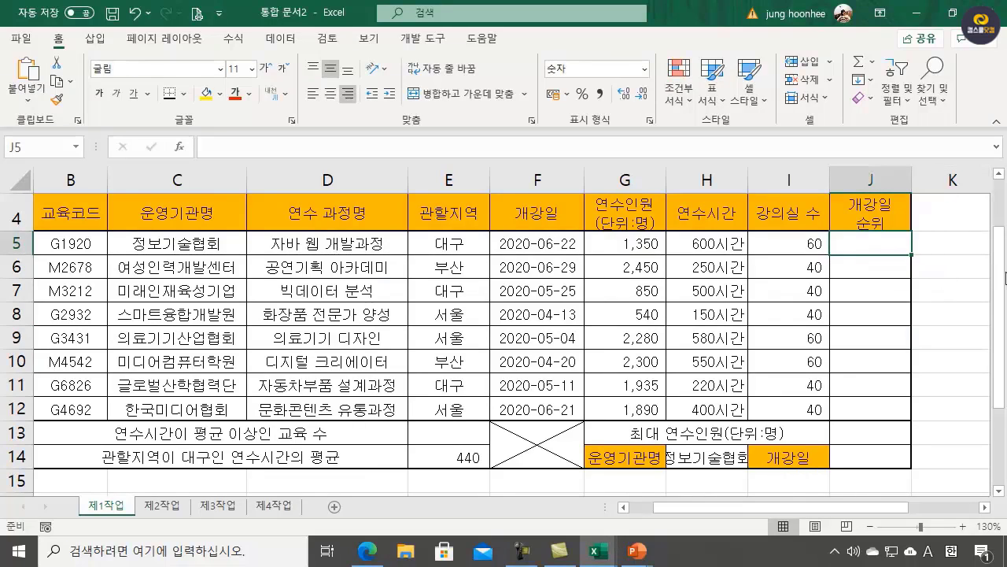
text(=)
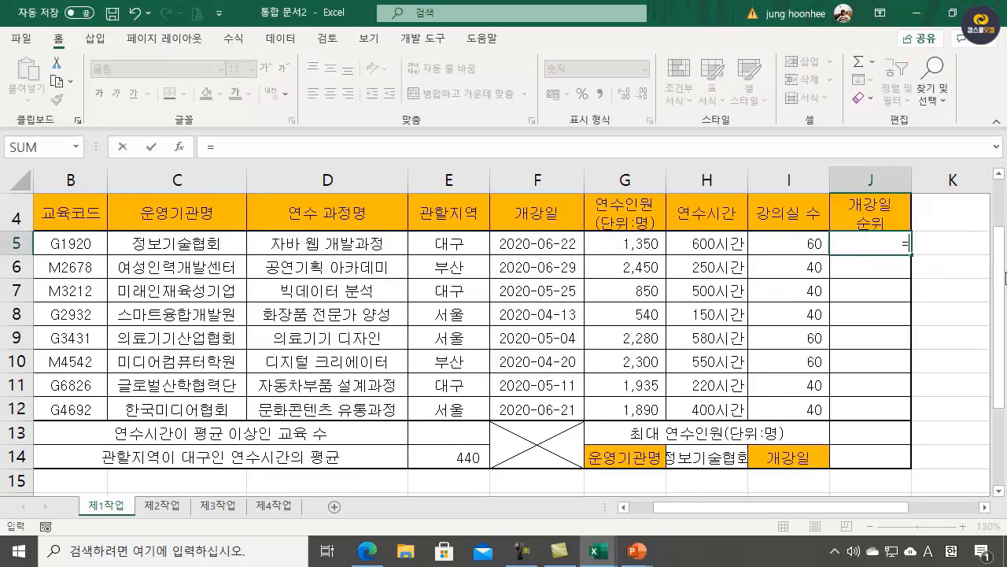
text(NK)
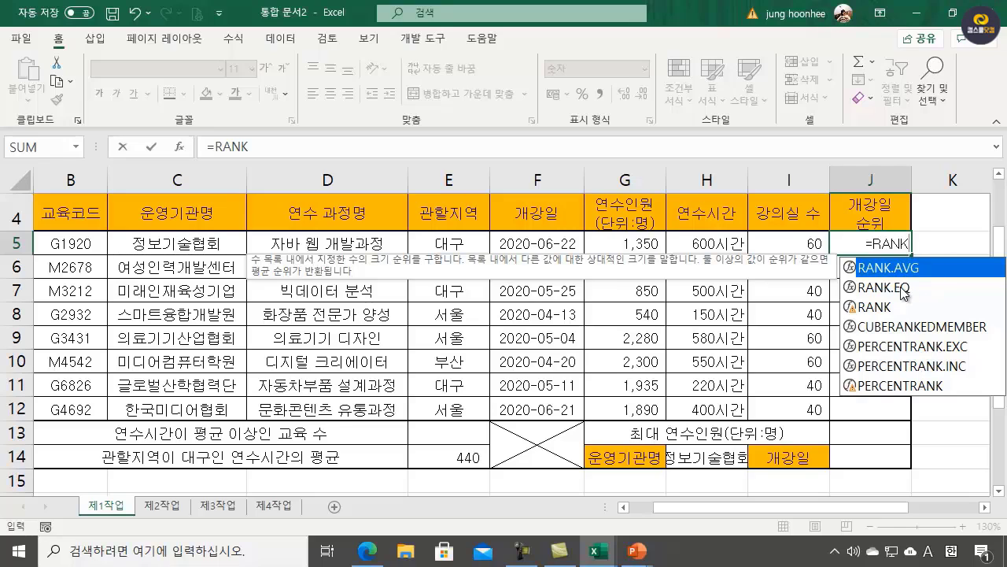
double_click(900, 288)
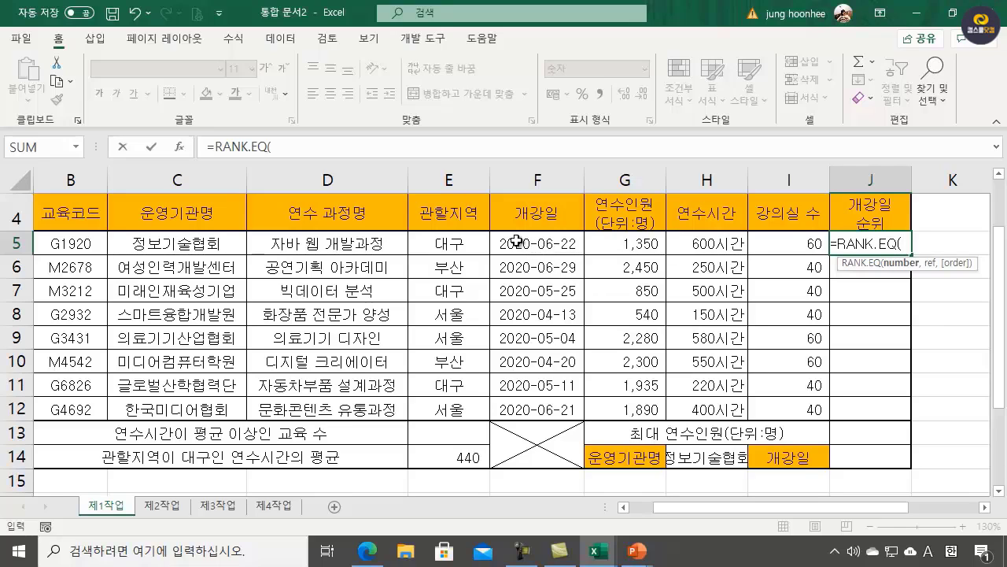
click(536, 248)
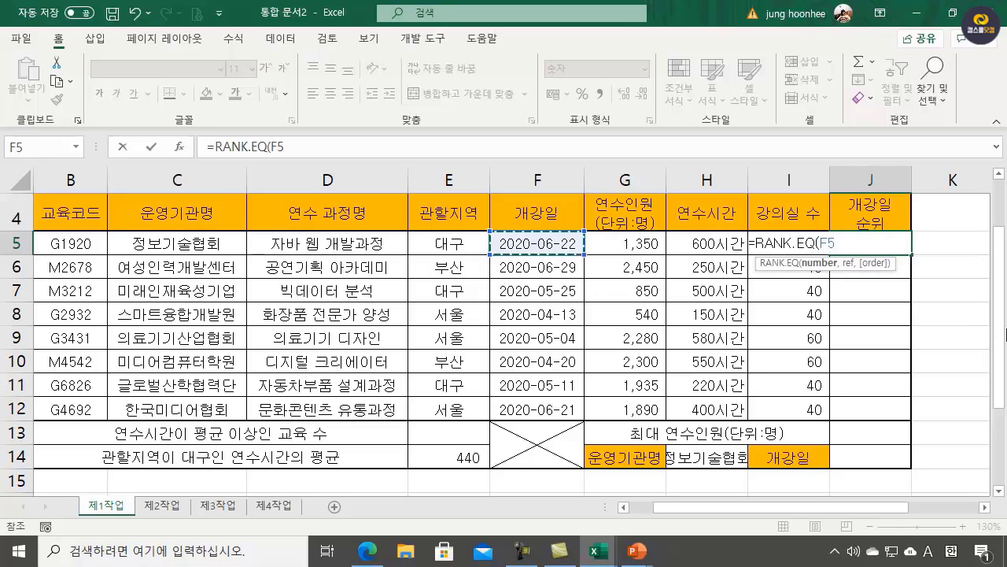
text(,)
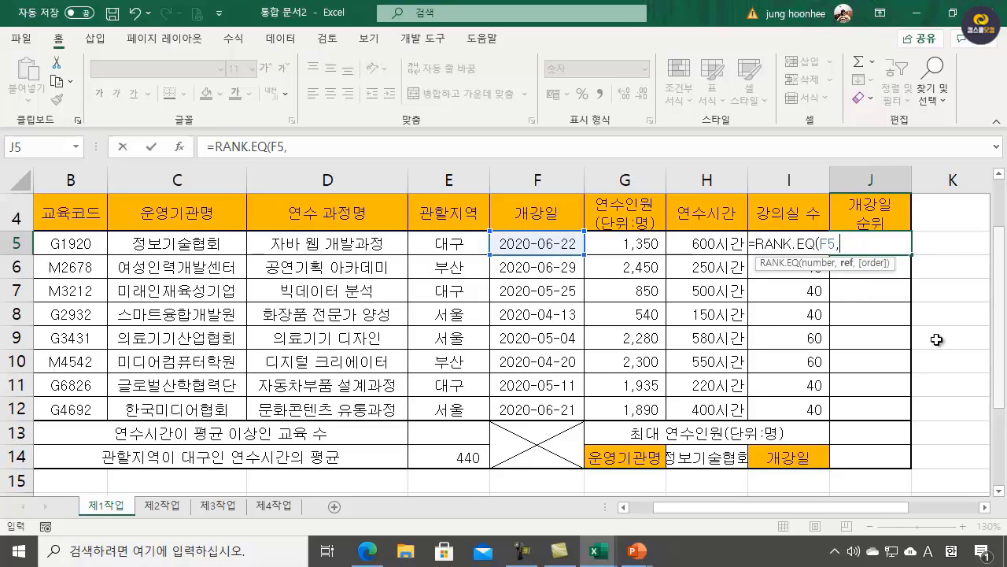
- Complete the J5 formula with the absolute range $F$5:$F$12 and ascending order 1, giving =RANK.EQ(F5,$F$5:$F$12,1)
click(529, 240)
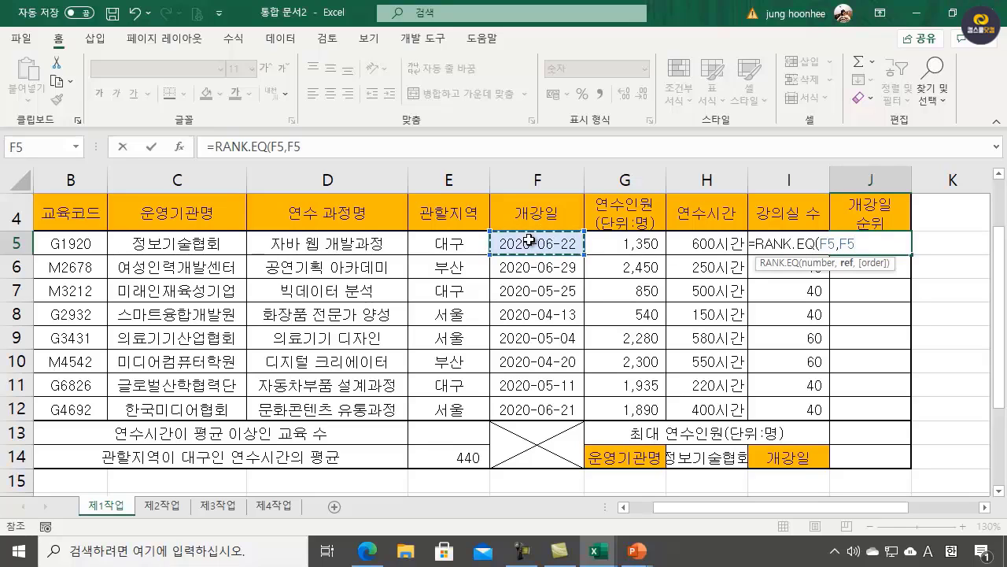
drag(529, 240, 540, 409)
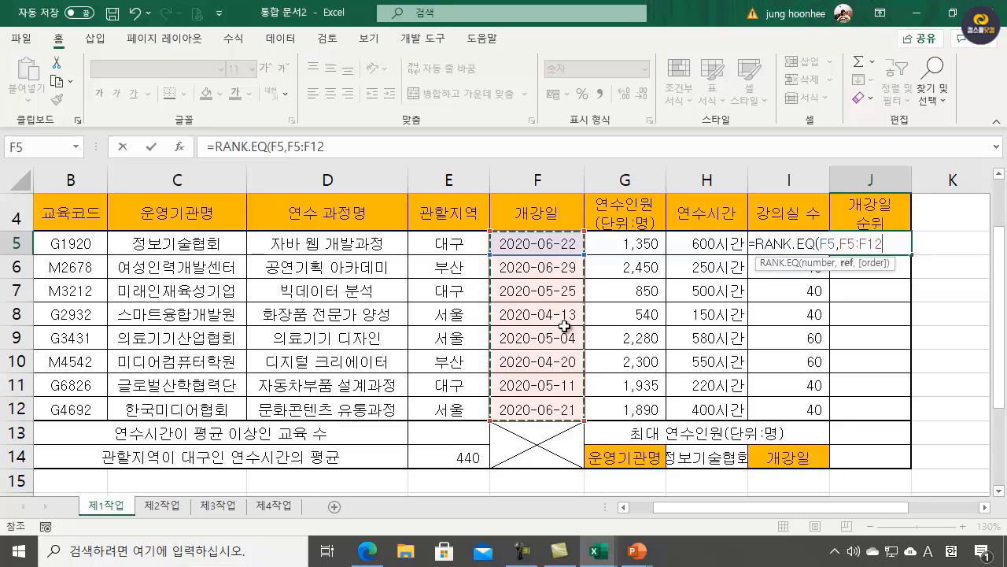
key(F4)
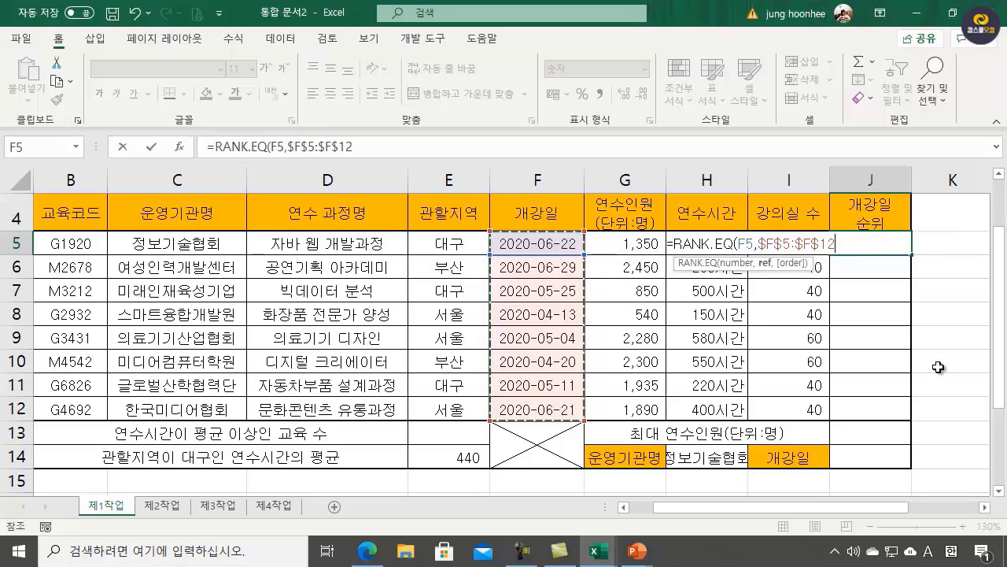
text(,)
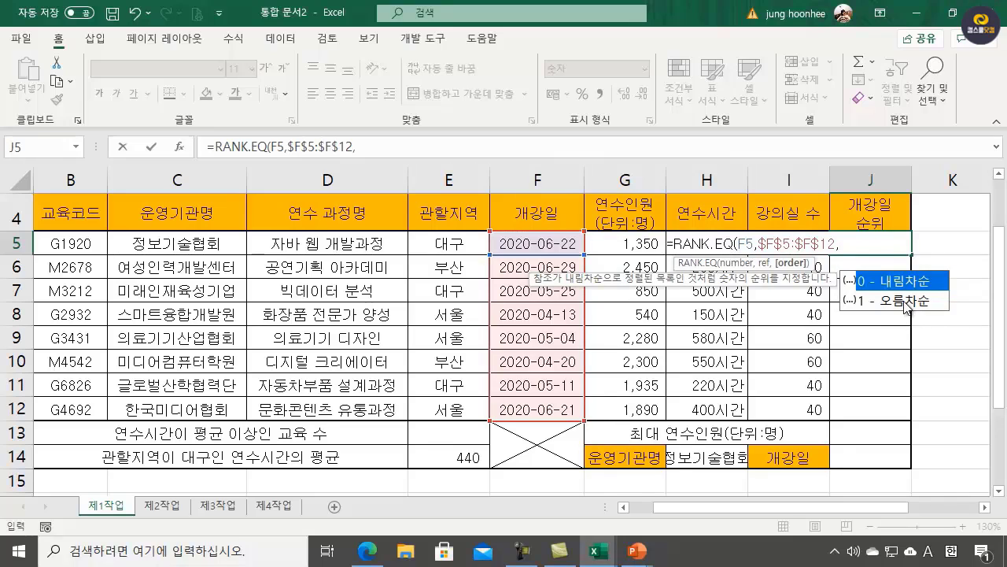
double_click(879, 301)
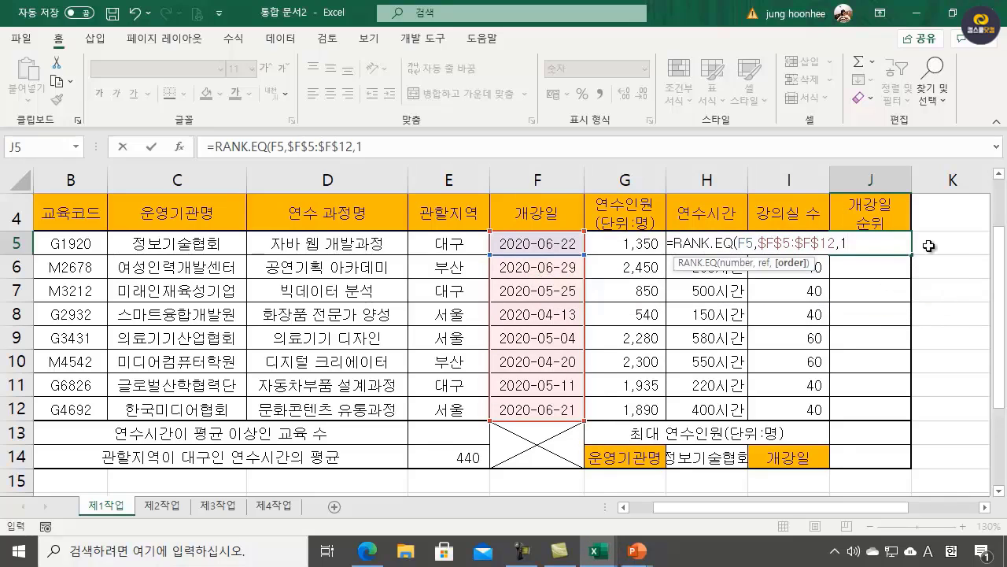
key(Return)
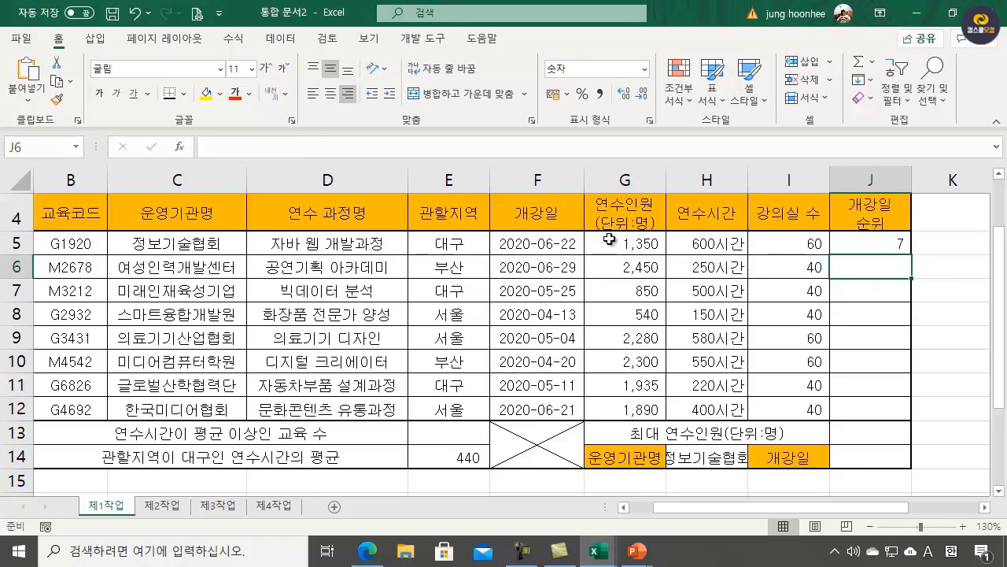
- Fill the RANK.EQ formula from J5 down through J12 and check the borders of the filled cells
click(899, 249)
drag(912, 254, 912, 411)
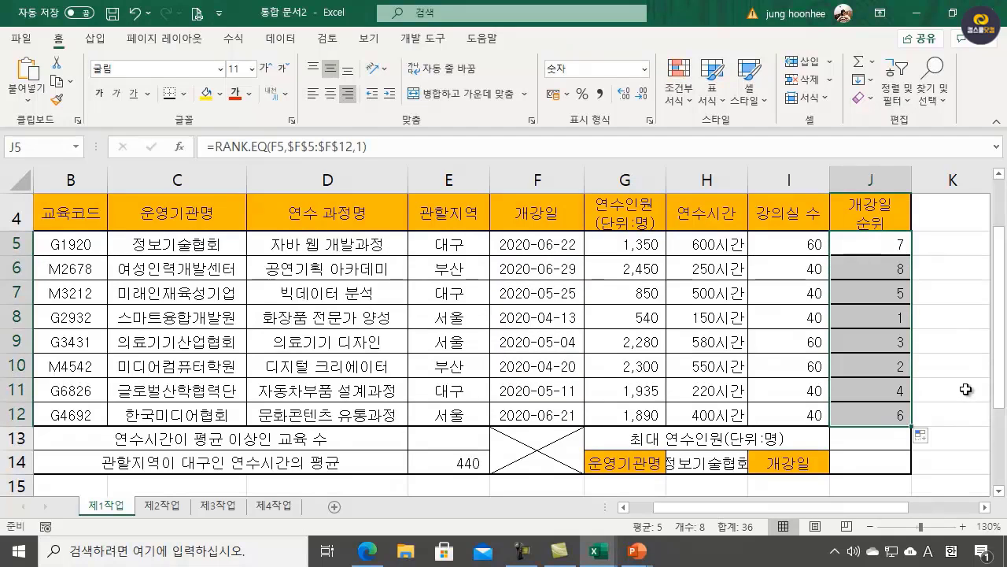
click(965, 388)
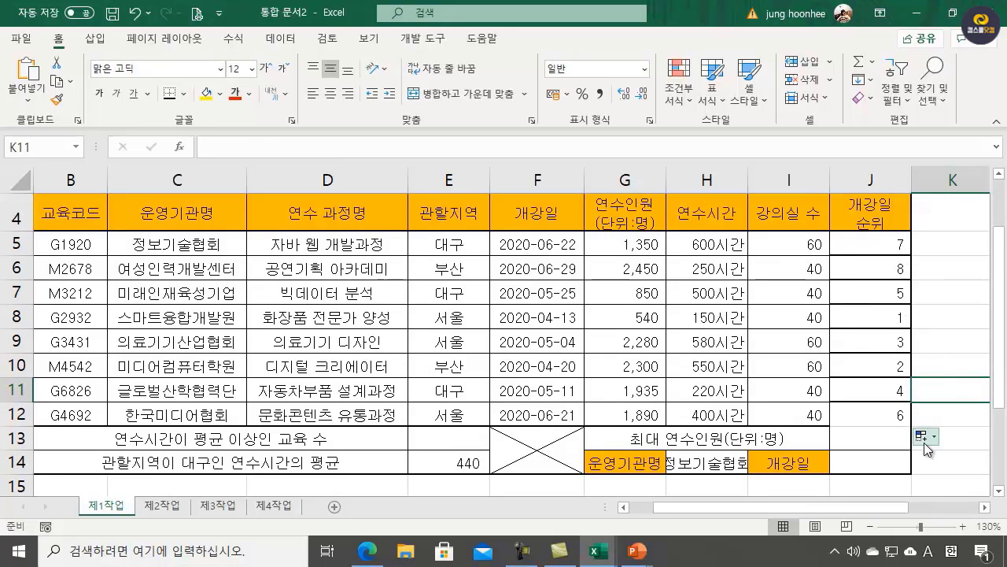
click(959, 431)
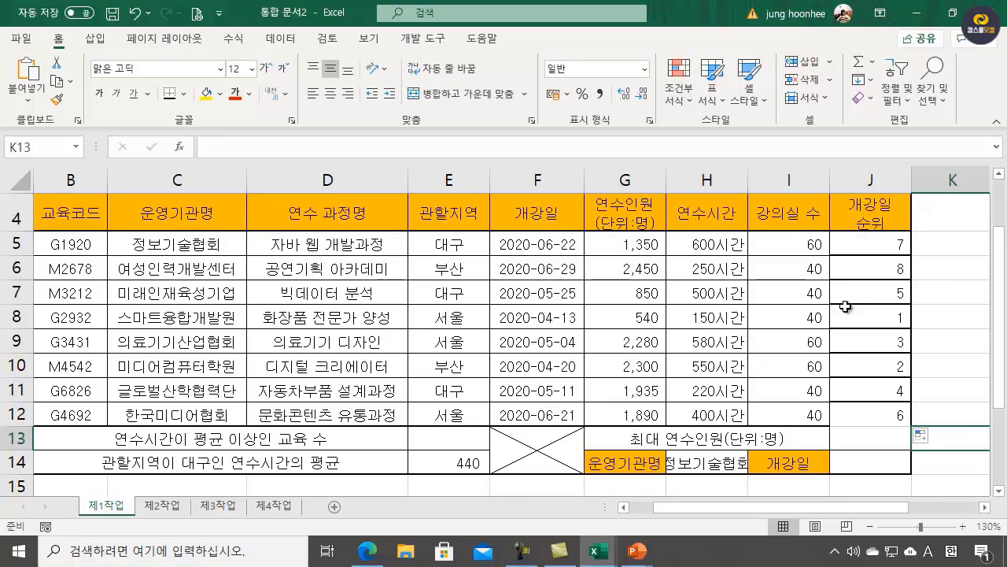
click(952, 286)
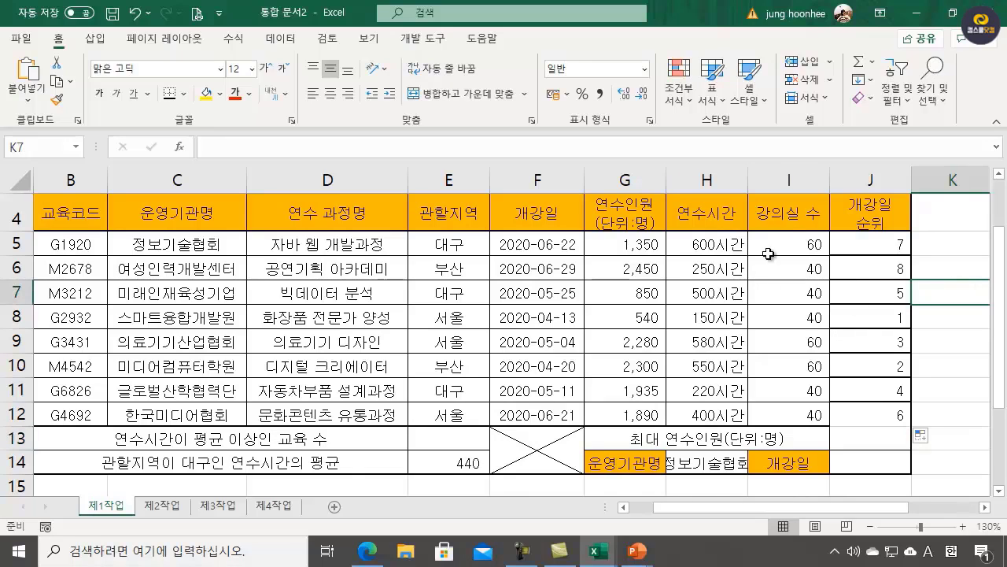
- Copy the formatting of I5:I12 onto J5:J12 with Format Painter
drag(789, 243, 795, 415)
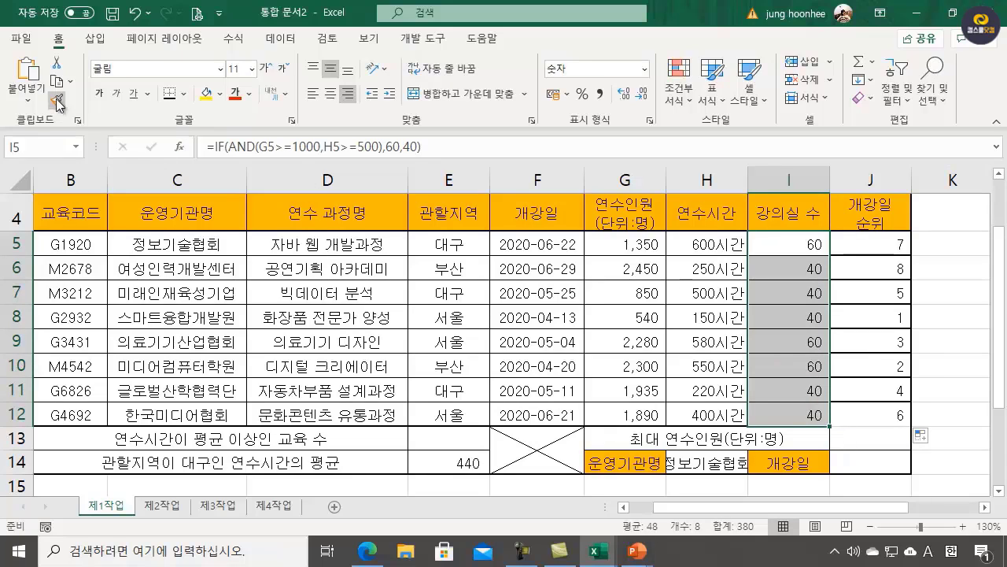
click(57, 99)
mouse_move(866, 244)
mouse_down()
mouse_move(838, 345)
mouse_move(887, 413)
mouse_up()
click(971, 379)
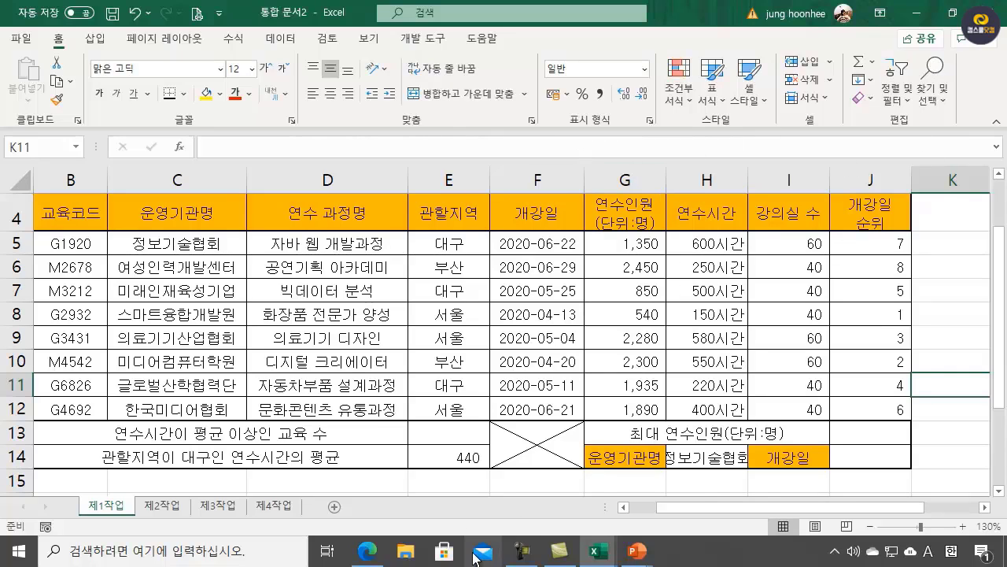
- Switch to ITQEXCEL.pdf in Edge and mark 교육 수 and COUNTIF in item (3) with the Draw pen, circling 수
mouse_move(369, 556)
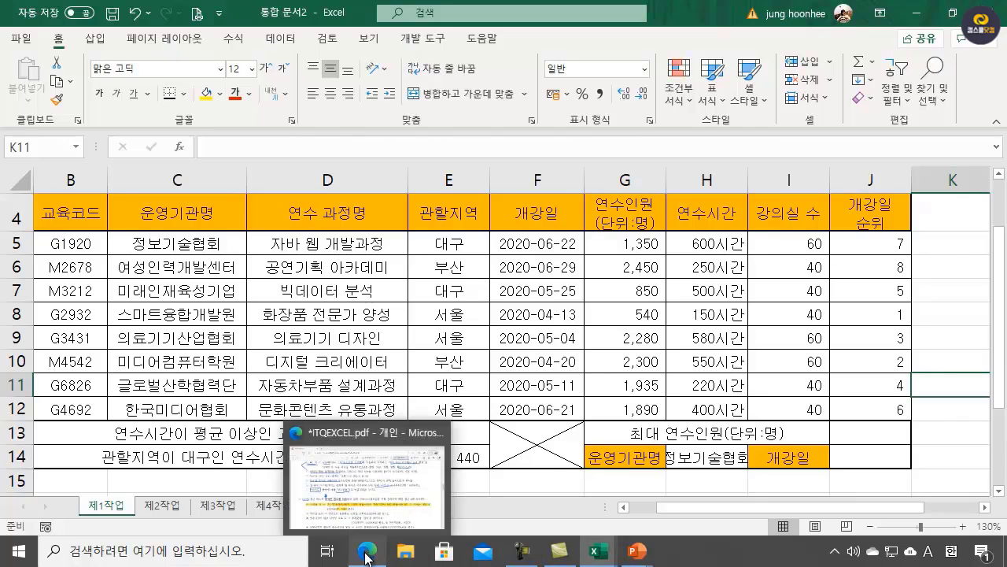
click(381, 480)
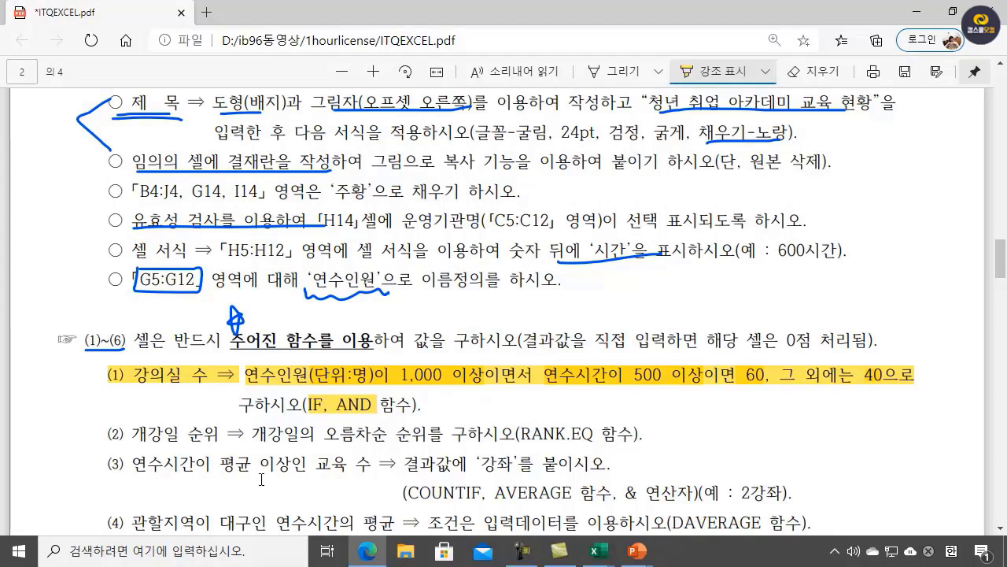
scroll(284, 412, down, 1)
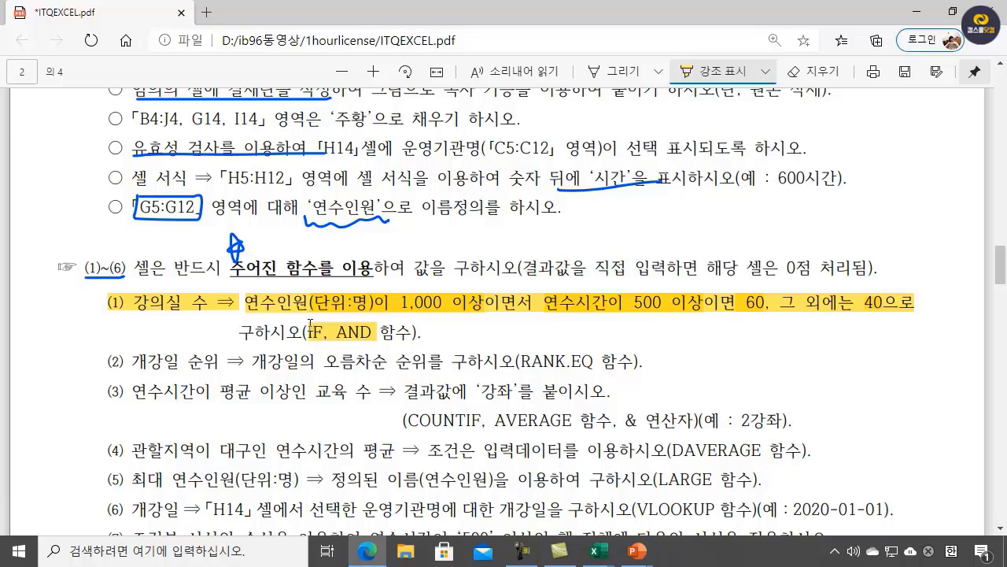
click(613, 74)
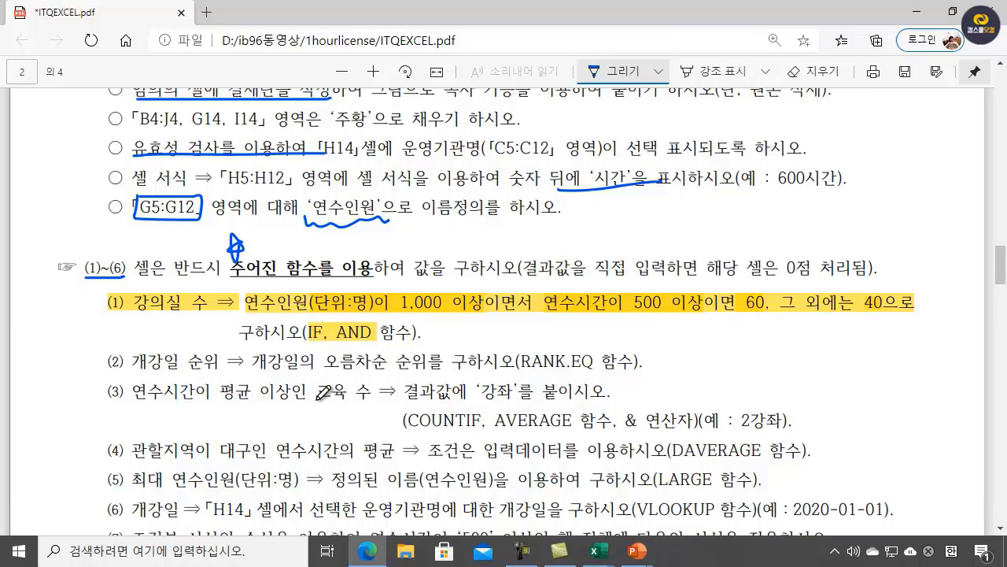
mouse_move(315, 400)
mouse_down()
mouse_move(371, 399)
mouse_move(358, 401)
mouse_move(346, 380)
mouse_move(372, 380)
mouse_move(376, 398)
mouse_up()
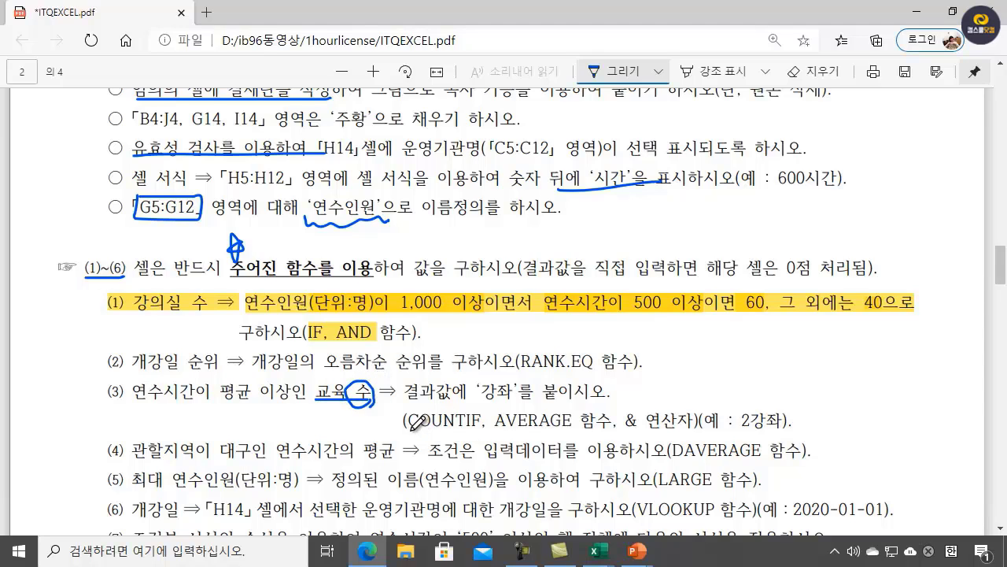
drag(411, 428, 482, 422)
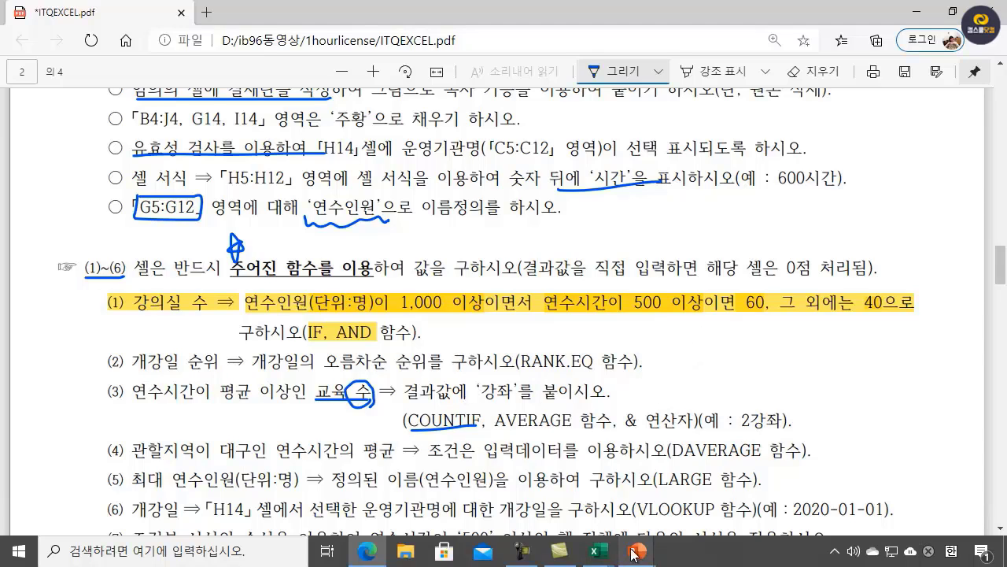
- Switch back to the Excel workbook 통합 문서2 and start a COUNTIF formula in E13 with the range H5:H12
mouse_move(598, 551)
click(659, 502)
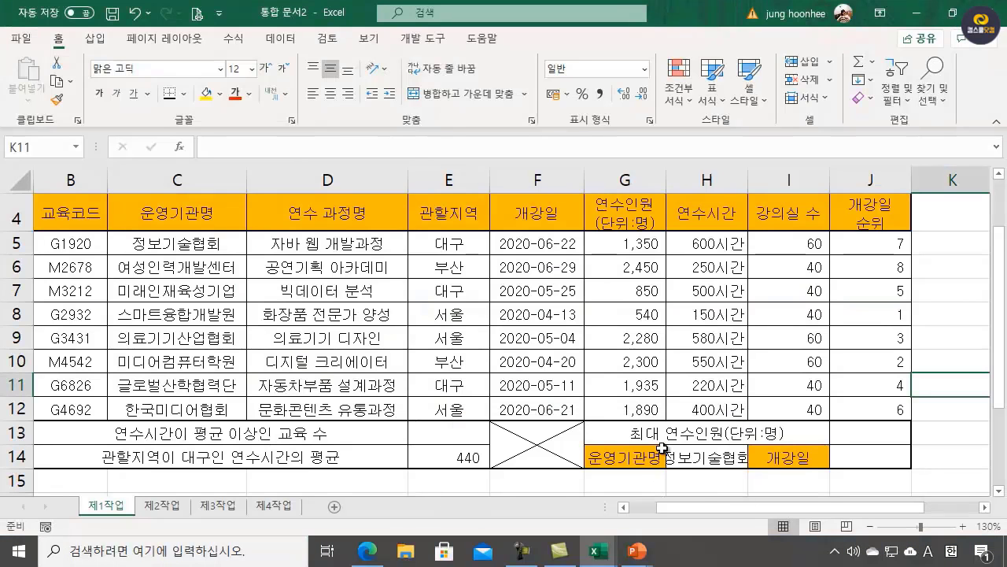
click(438, 439)
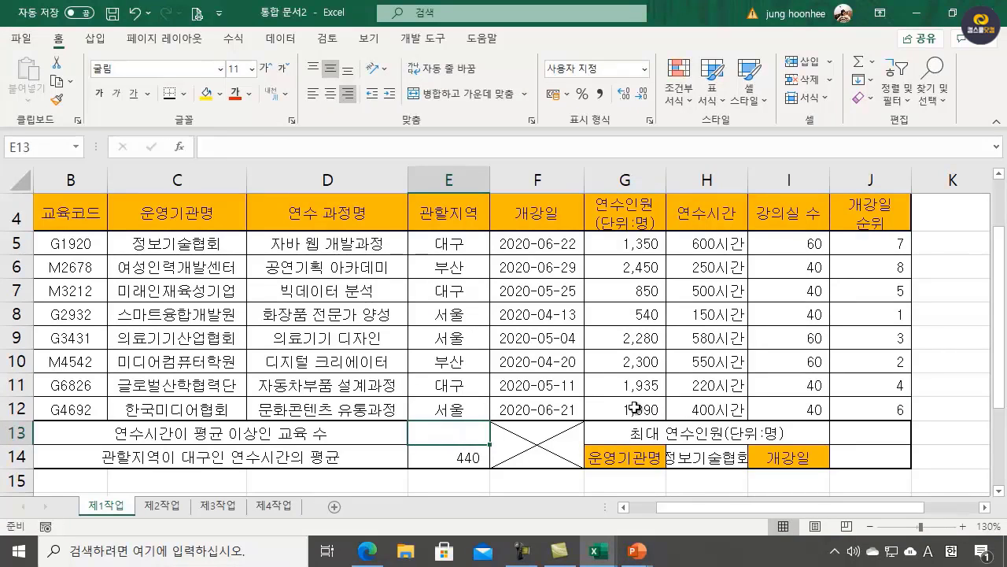
scroll(634, 408, up, 1)
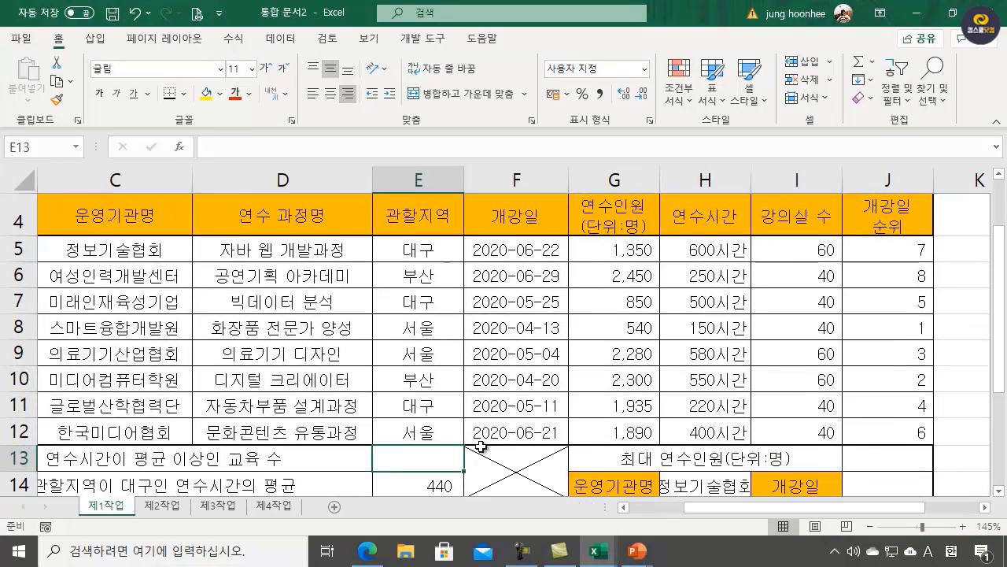
text(=CO)
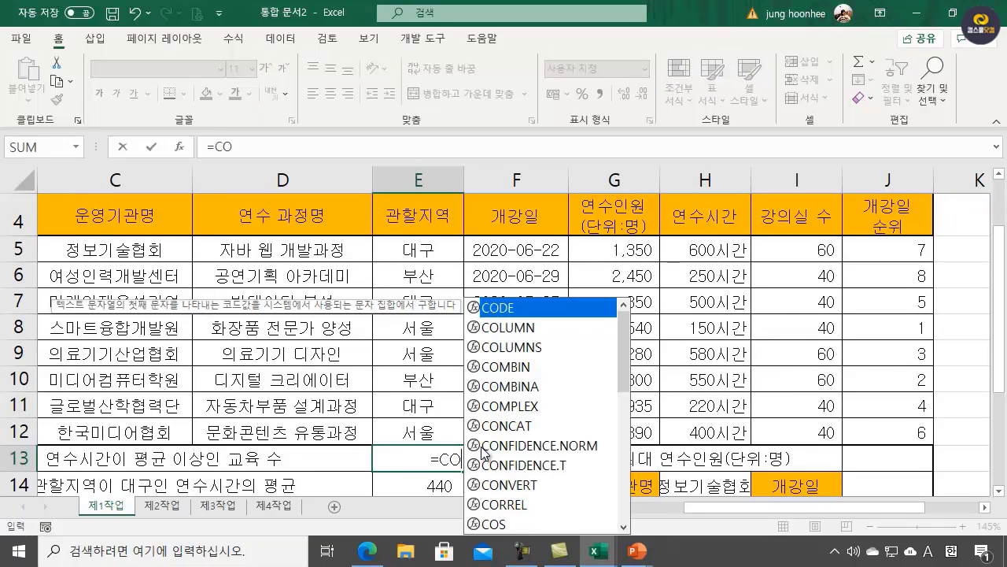
text(UNTIF()
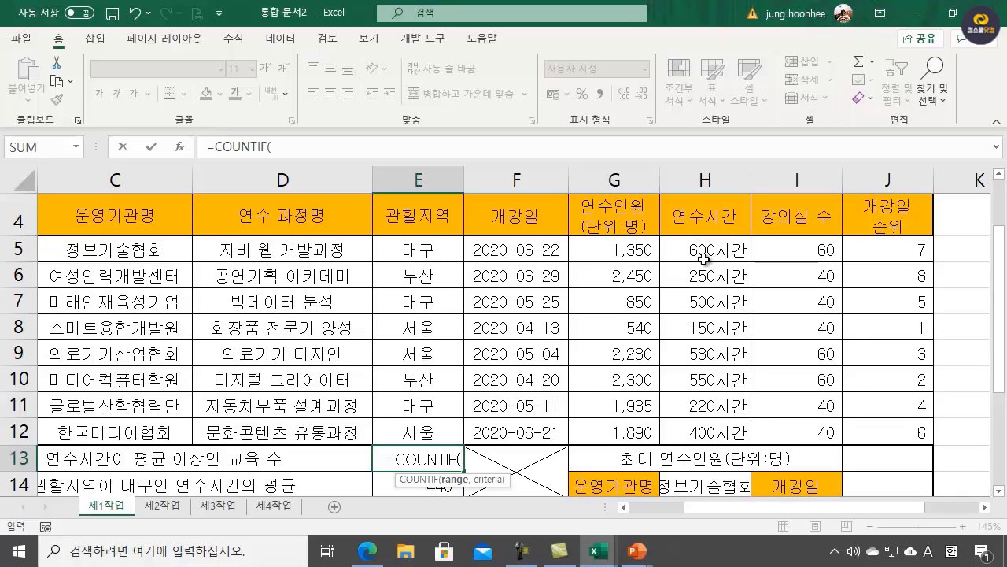
drag(703, 247, 713, 429)
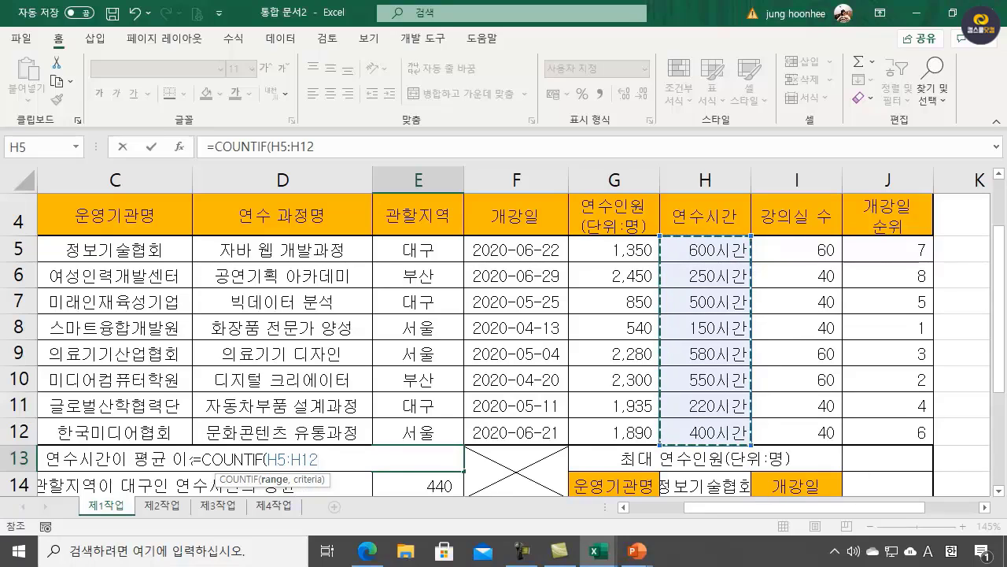
text(,)
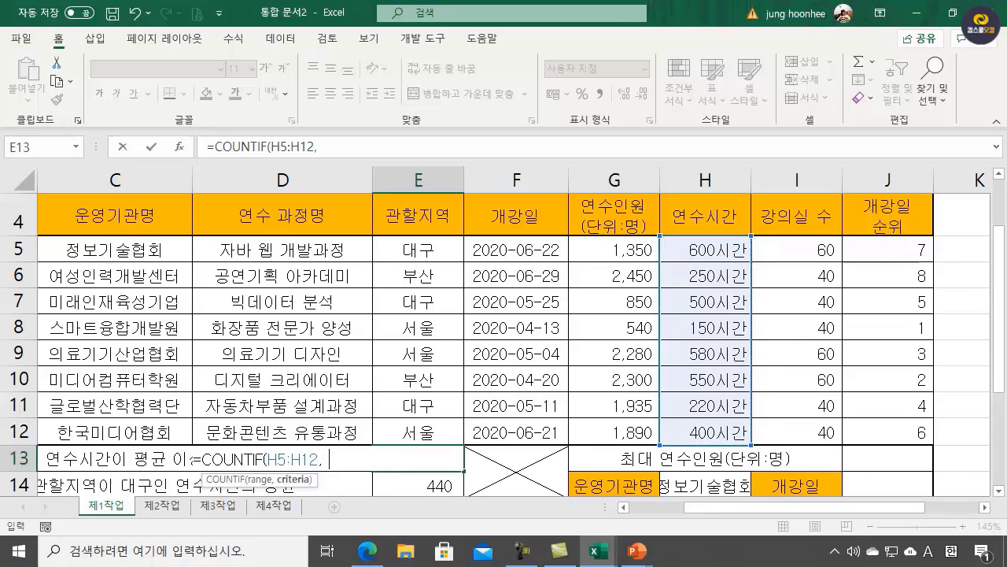
- Add the criterion ">=" & AVERAGE(H5:H12) to the E13 formula and close the COUNTIF function
text(")
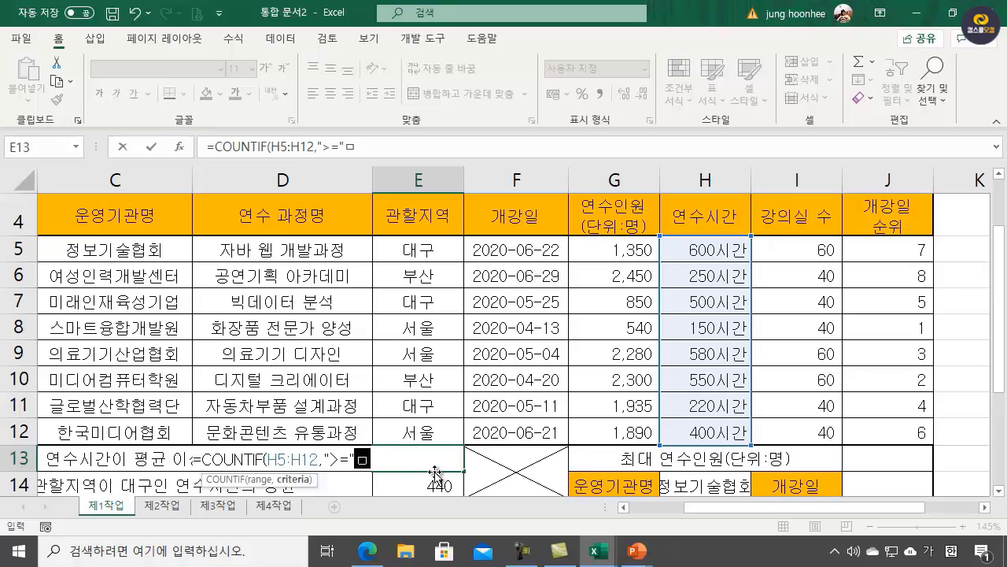
text(AVER)
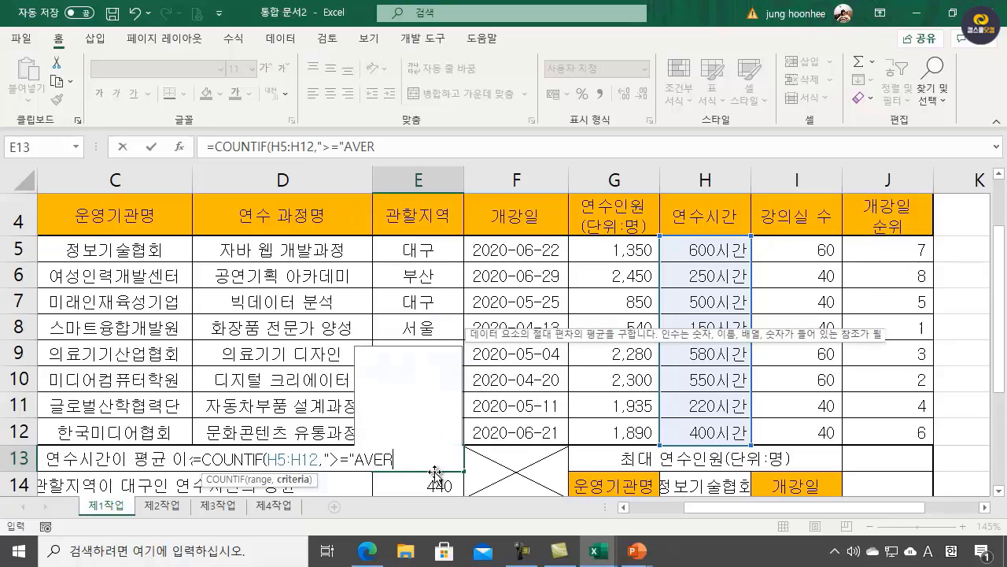
text(AGE()
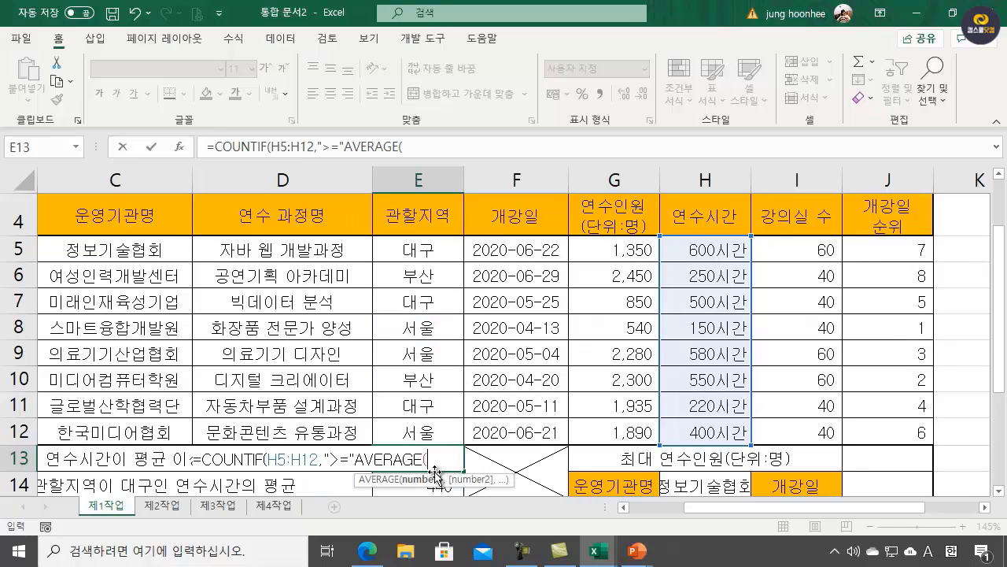
drag(716, 250, 713, 431)
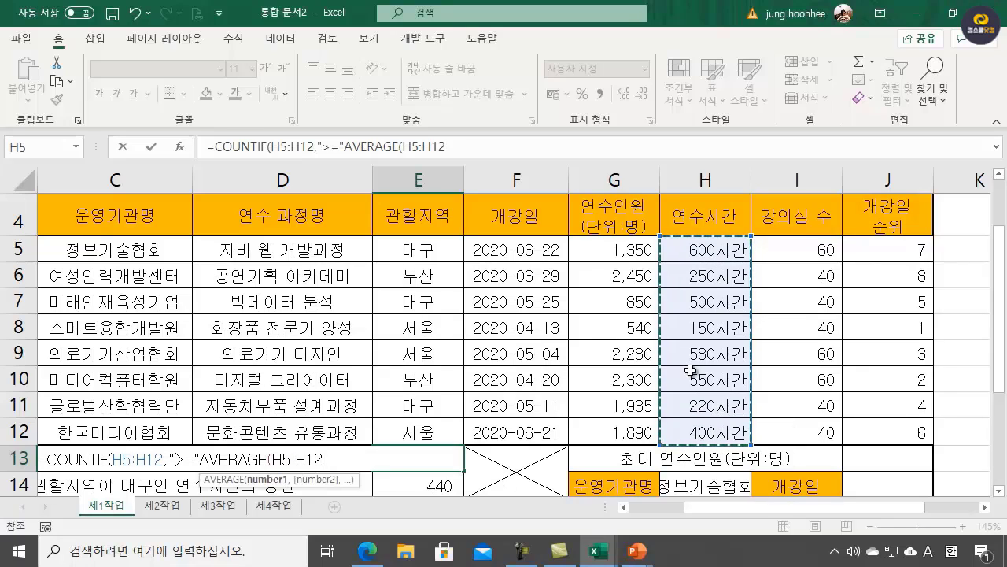
text())
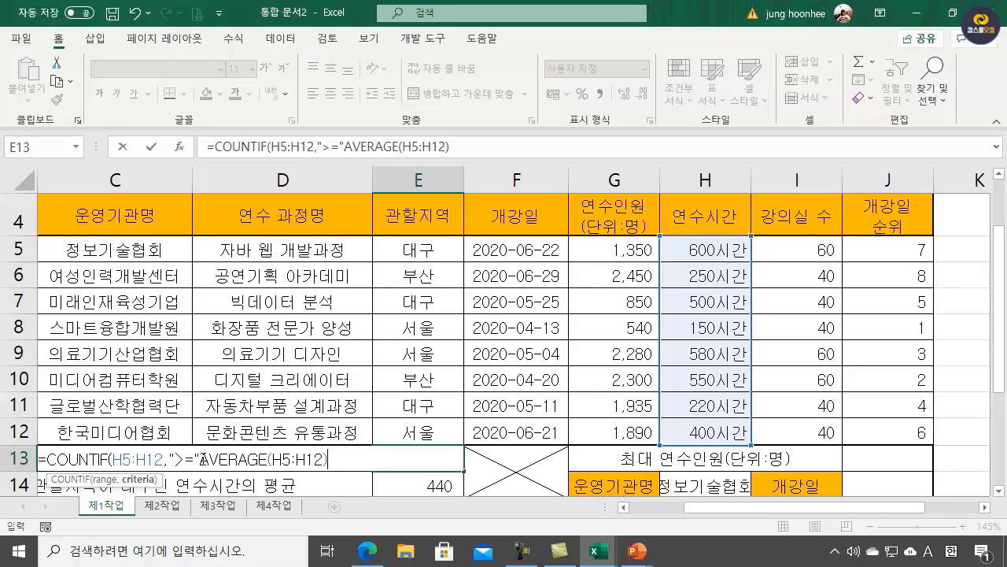
click(203, 458)
text(&)
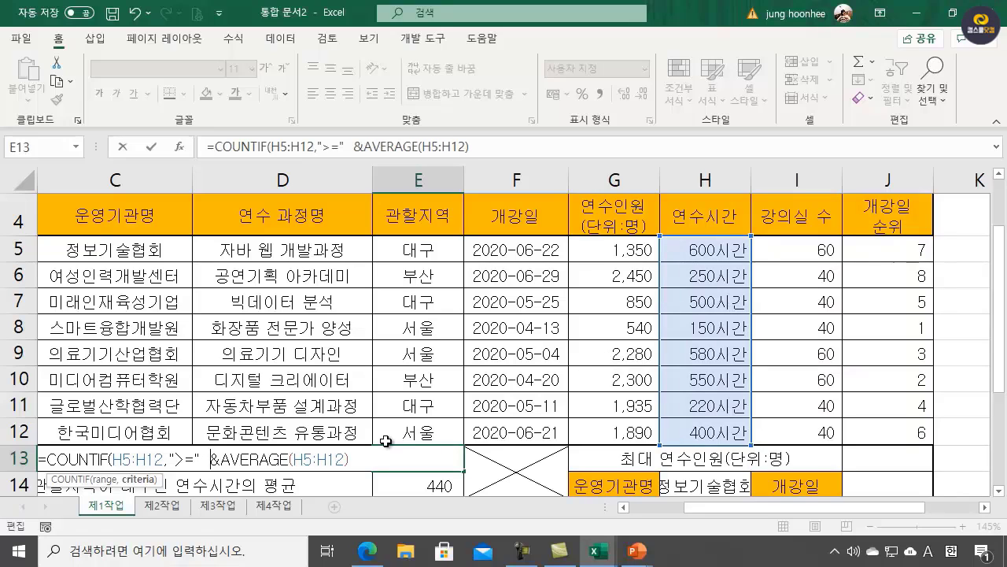
key(Right)
text())
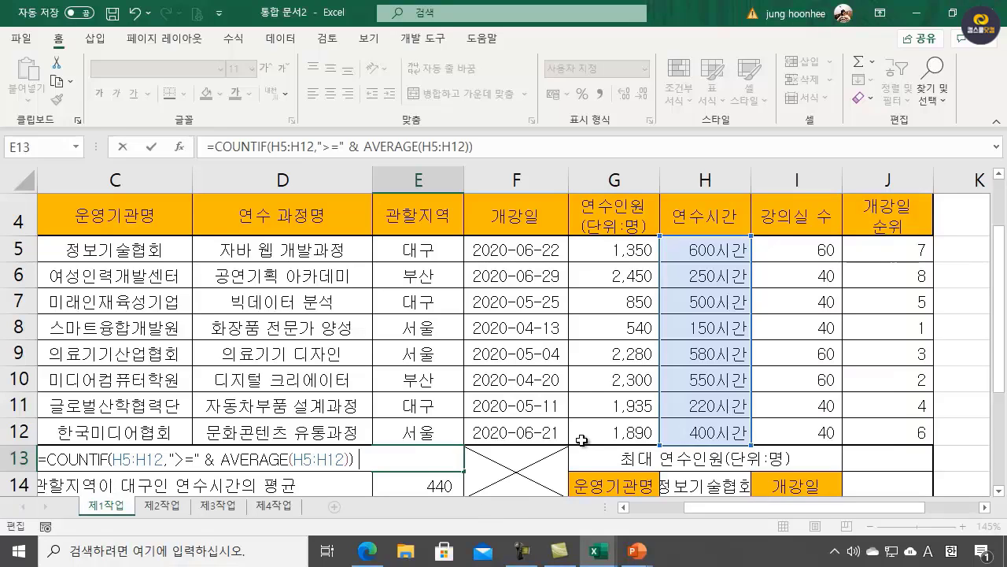
- Append & "강좌" to the E13 formula, enter it, and reselect the cell to check the formula
text(& "강좌)
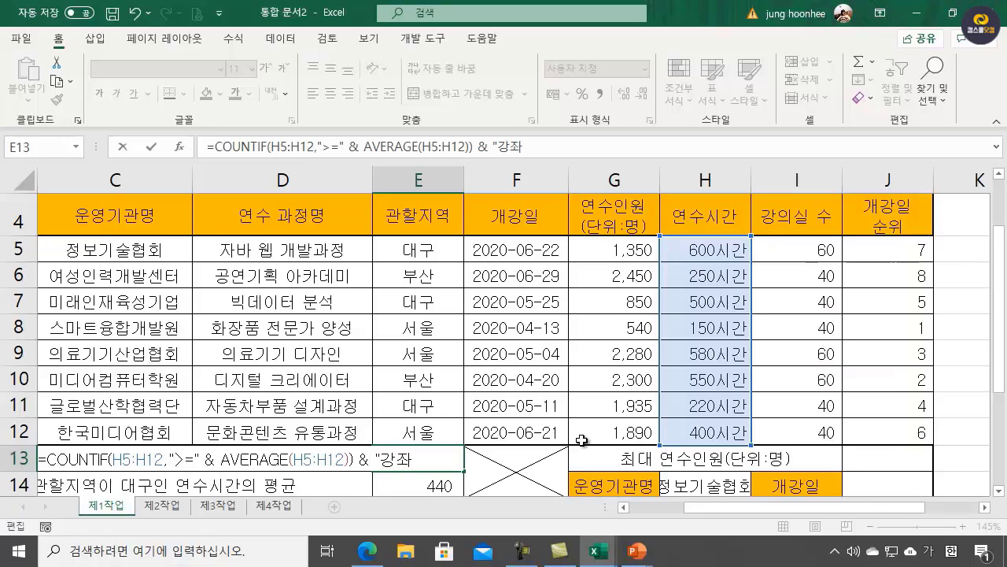
text(")
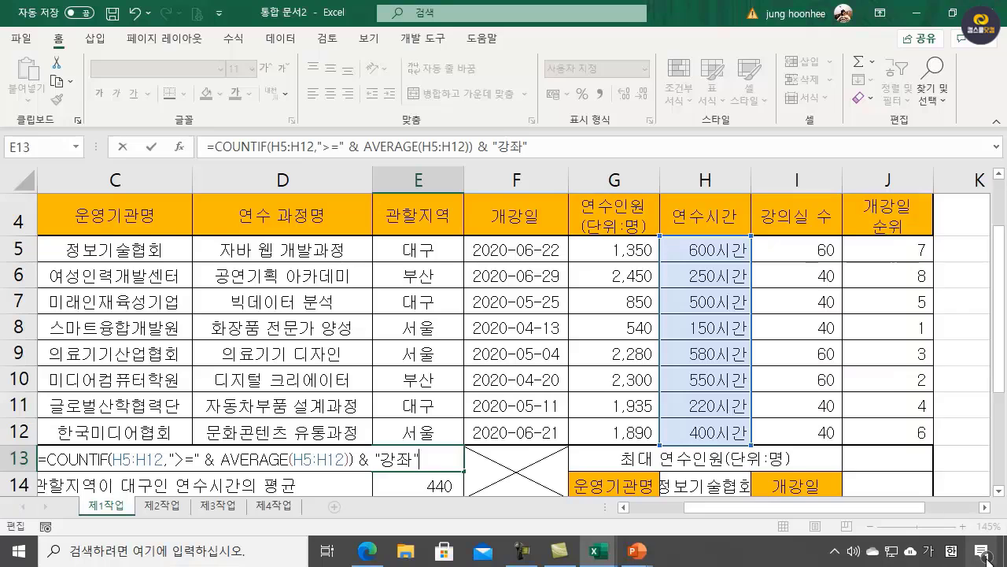
key(Return)
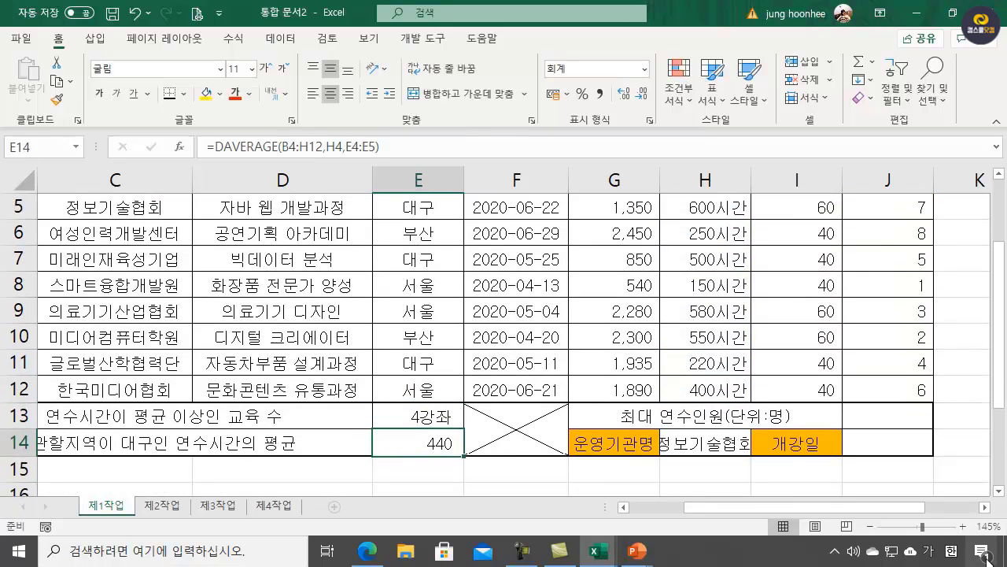
click(445, 421)
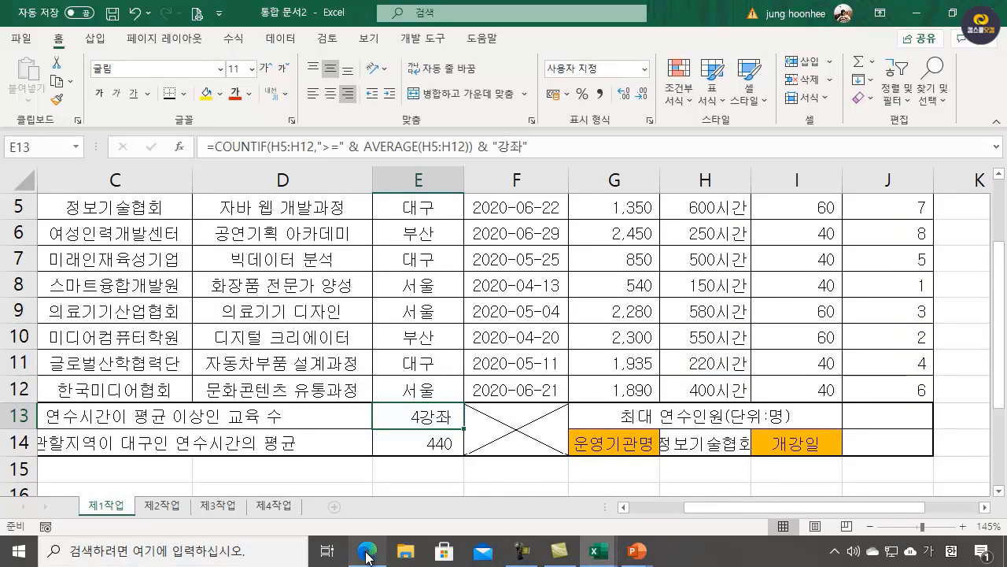
- Switch to ITQEXCEL.pdf in Edge, underline 관할지역이 and DAVERAGE 함수 in item (4), and circle the D of DAVERAGE
mouse_move(366, 555)
click(406, 490)
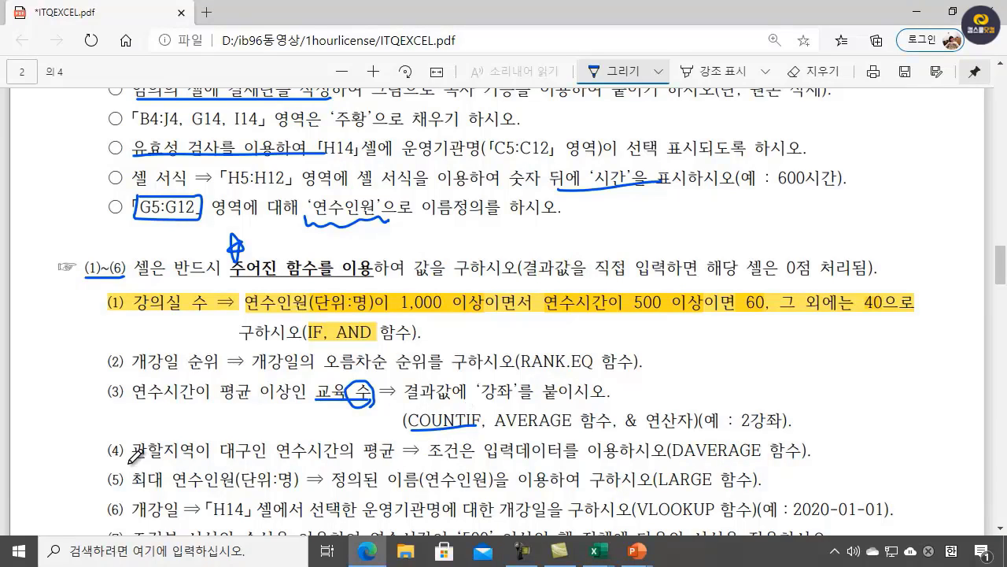
drag(129, 460, 230, 459)
drag(669, 458, 809, 455)
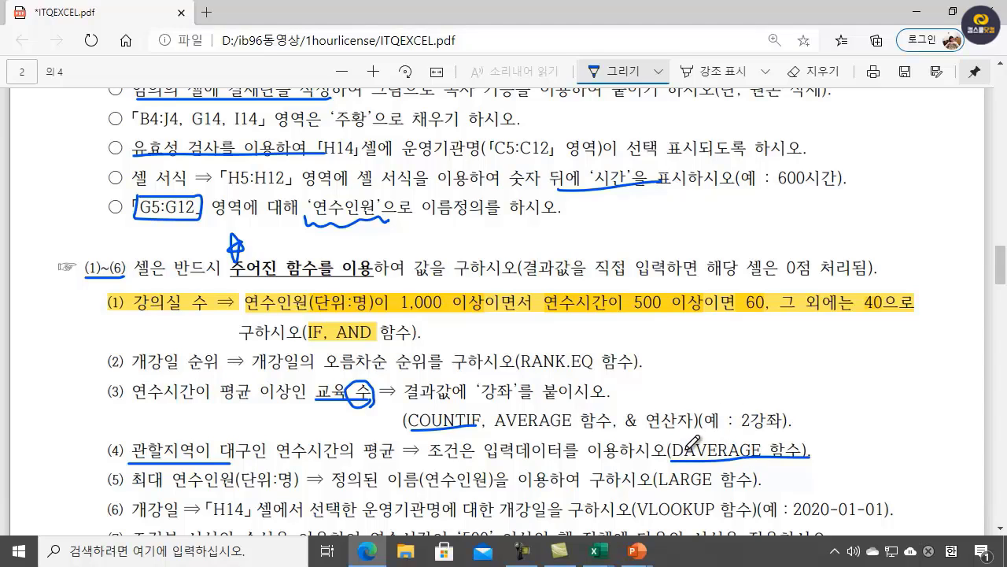
drag(670, 446, 685, 441)
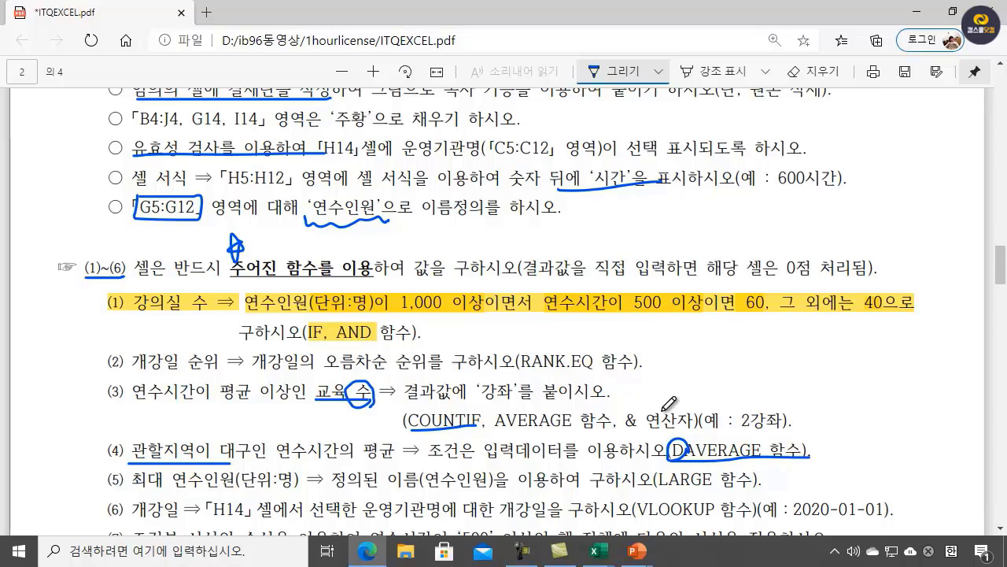
- Return to the Excel workbook 통합 문서2 and examine the DAVERAGE formula in E14 against the table's headers and data
mouse_move(597, 554)
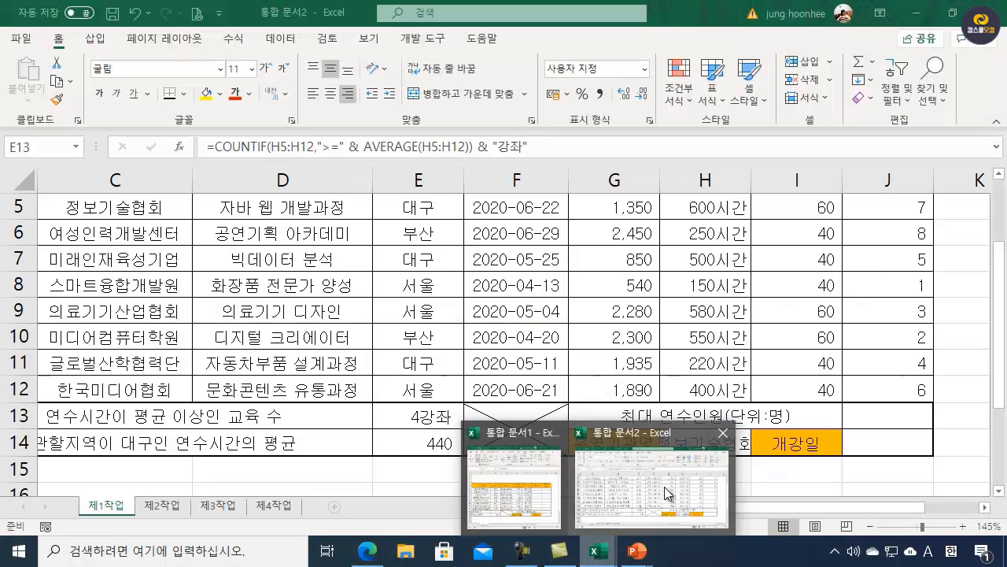
click(626, 398)
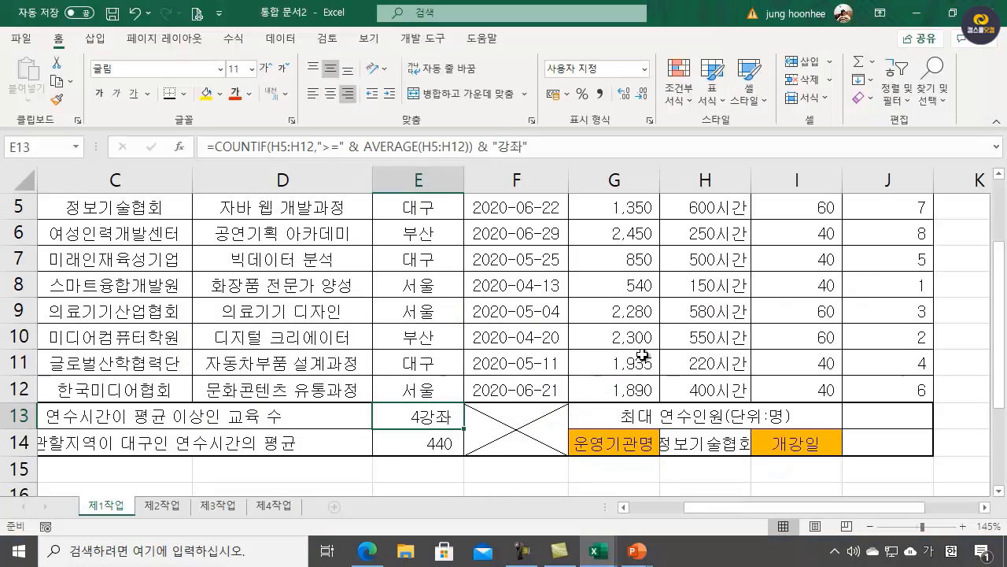
click(440, 444)
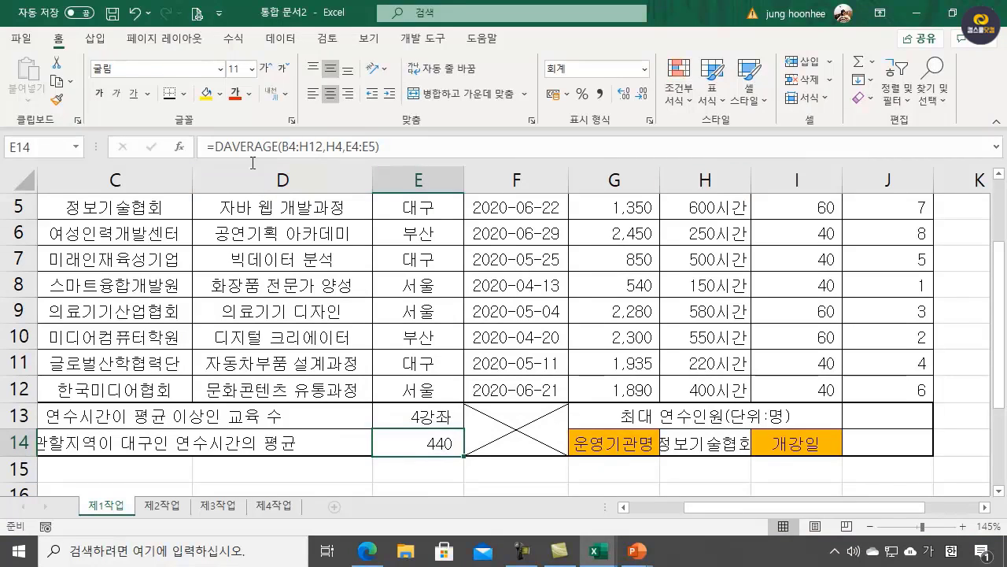
scroll(240, 315, up, 2)
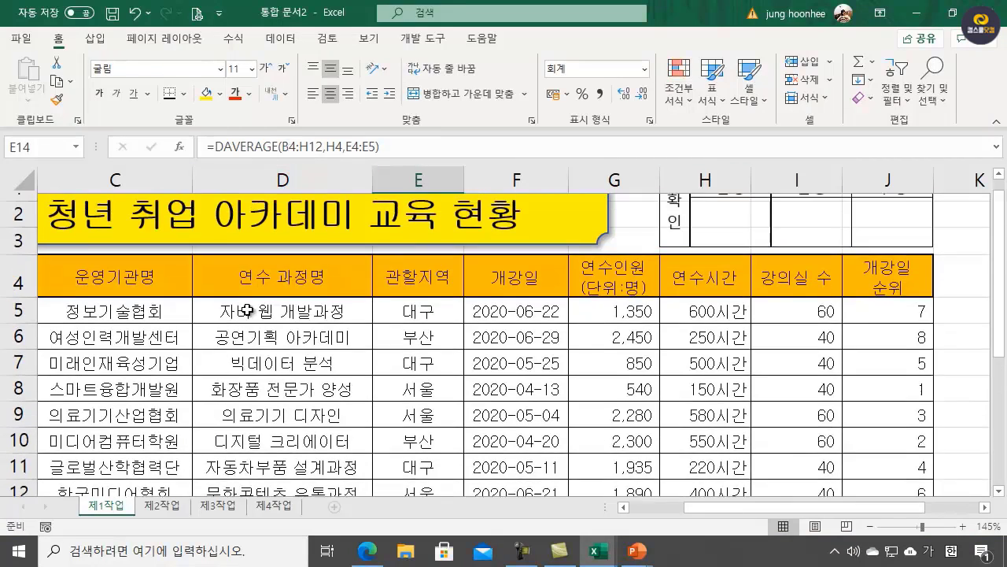
scroll(237, 335, down, 1)
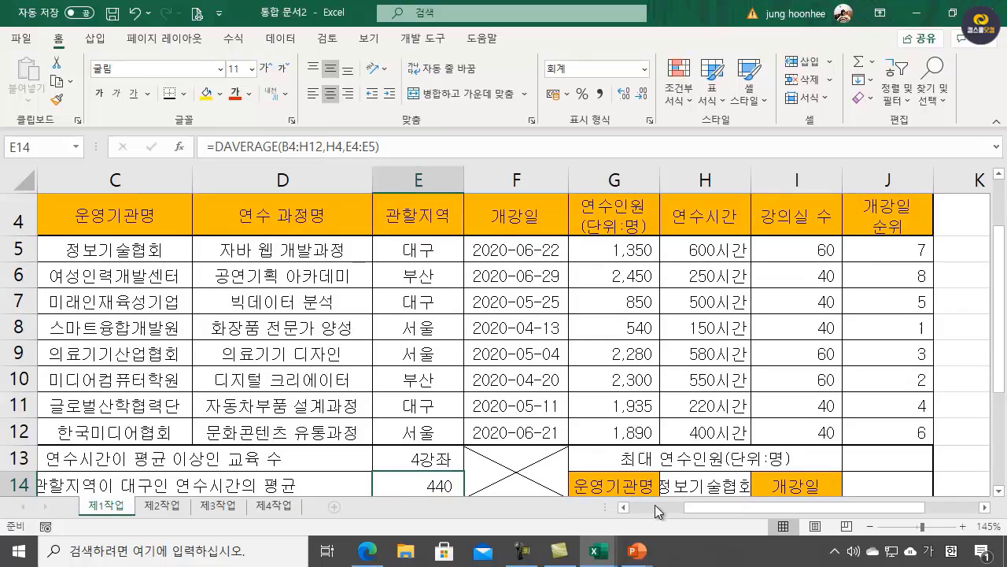
mouse_move(689, 505)
mouse_down()
mouse_move(681, 506)
mouse_move(690, 506)
mouse_up()
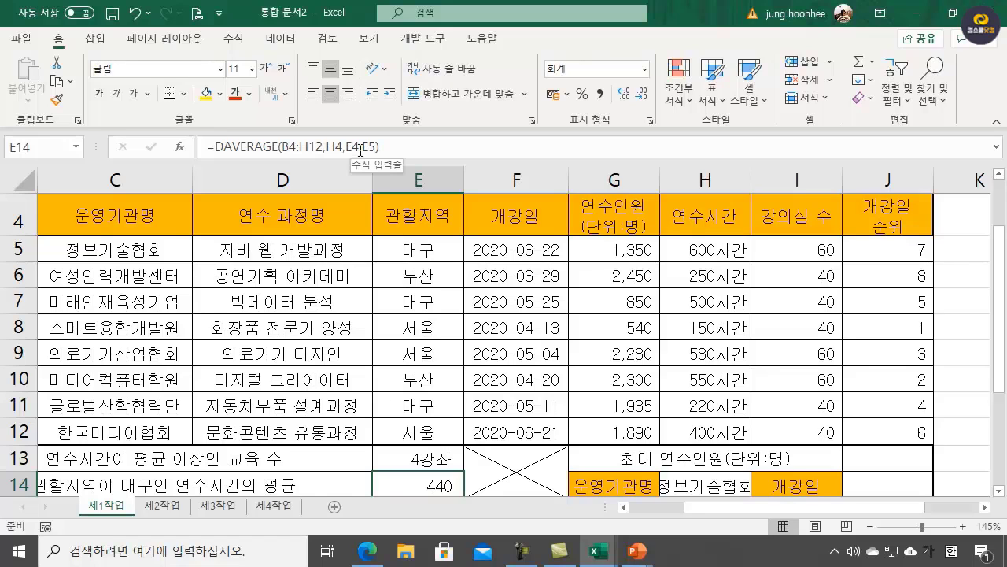
scroll(547, 310, down, 2)
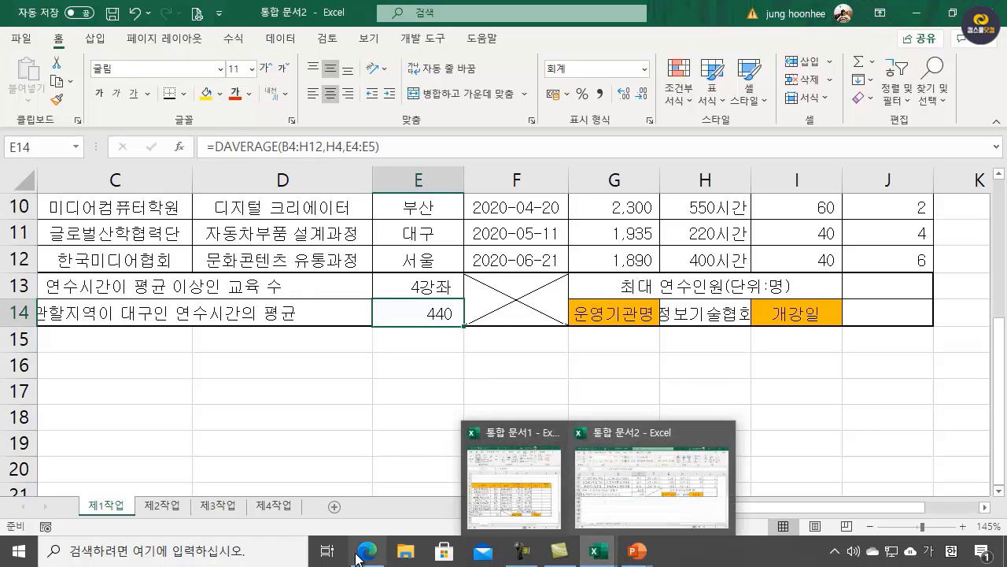
- Switch to ITQEXCEL.pdf in Edge and underline 최대 연수인원, 정의된 이름, 연수인원 and LARGE 함수 in item (5)
mouse_move(358, 558)
click(388, 504)
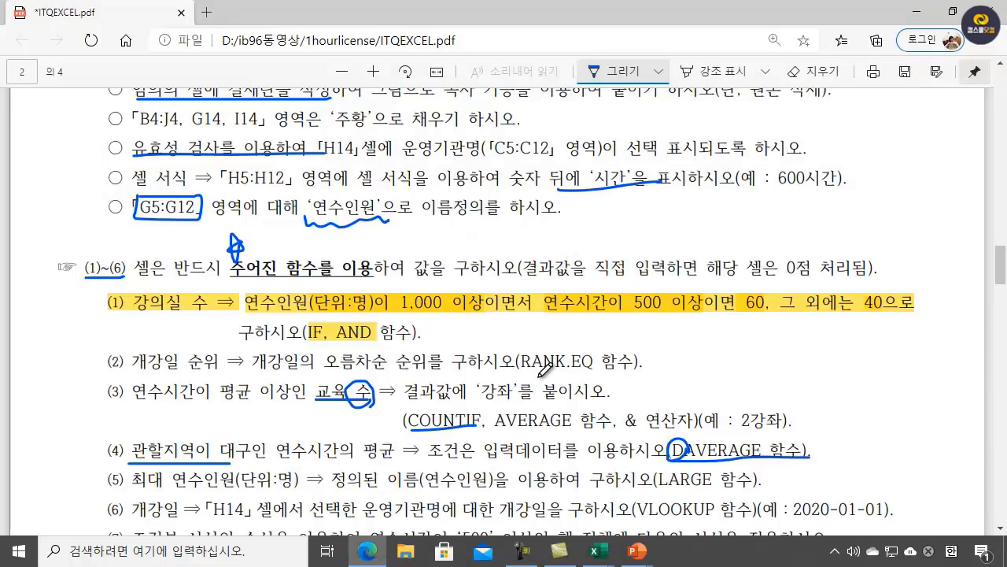
scroll(545, 368, down, 2)
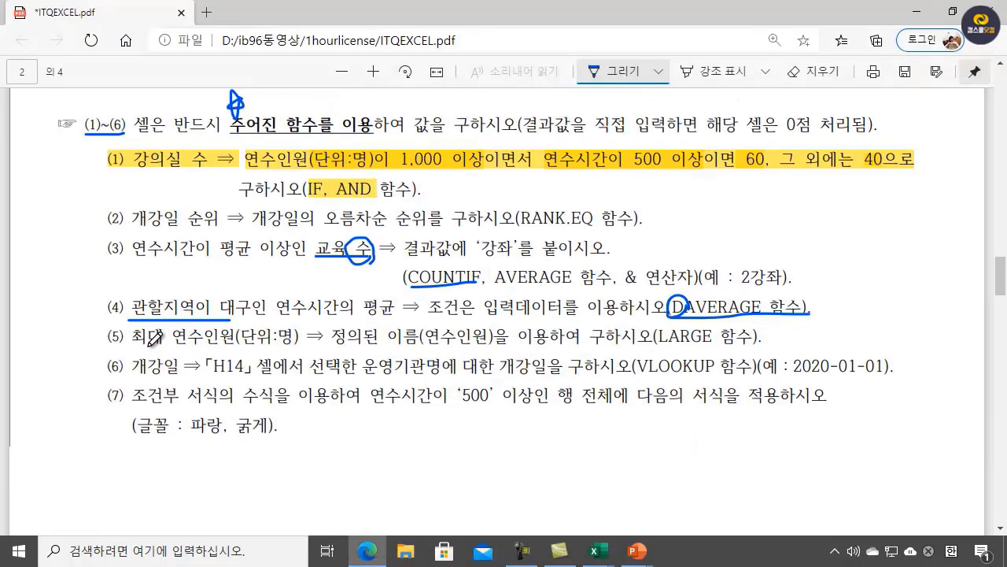
drag(137, 348, 237, 348)
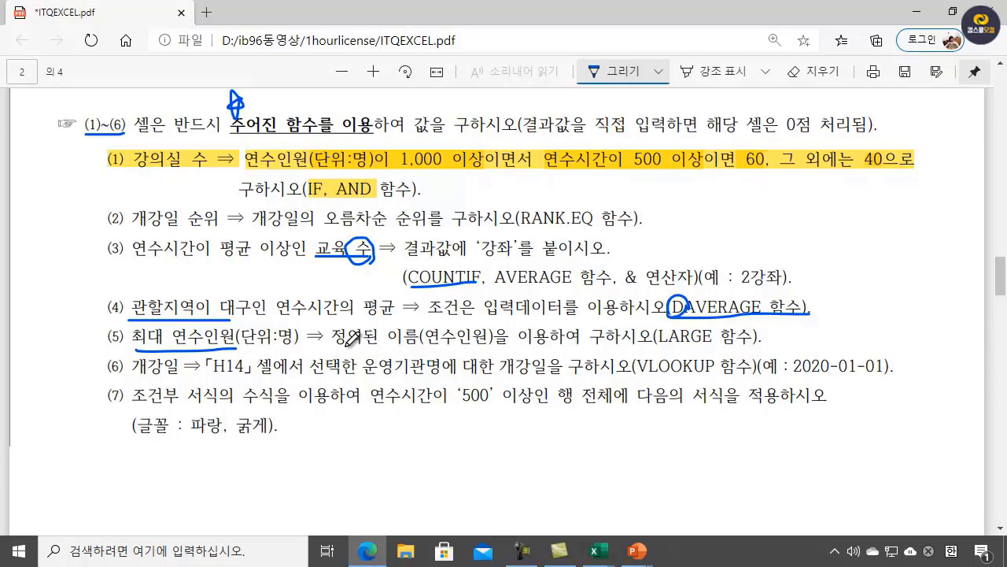
drag(344, 344, 482, 344)
scroll(465, 217, up, 1)
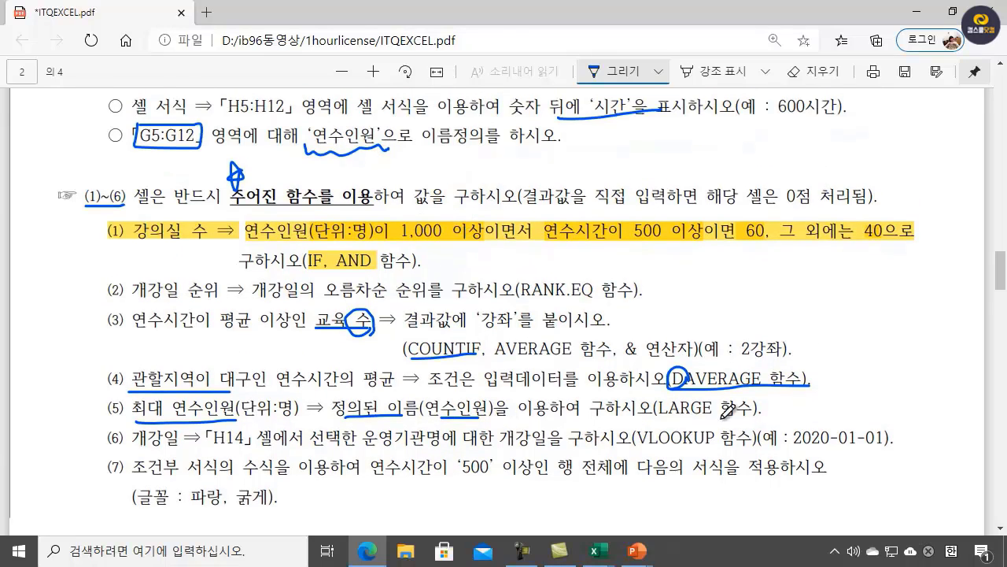
drag(663, 415, 749, 414)
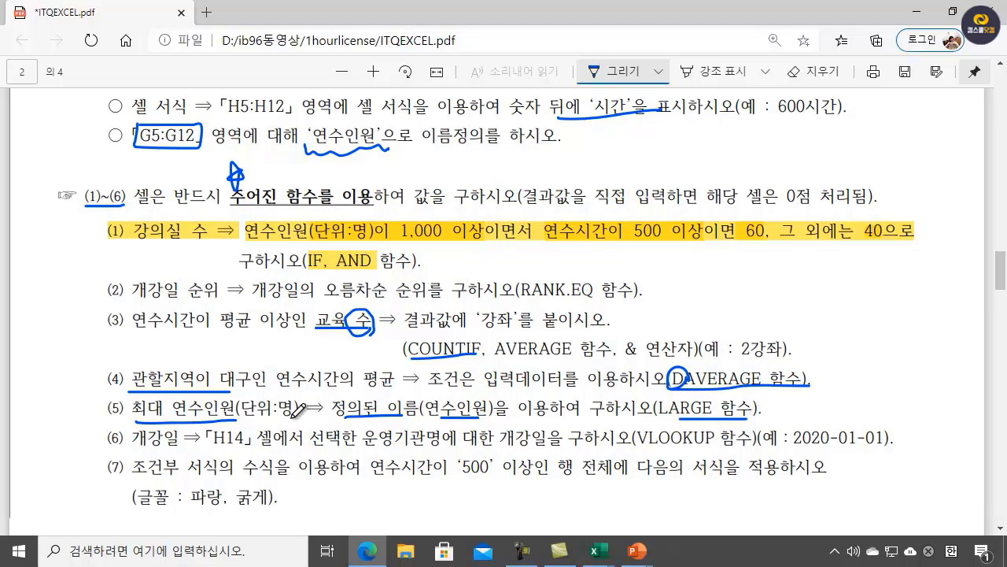
scroll(409, 443, up, 3)
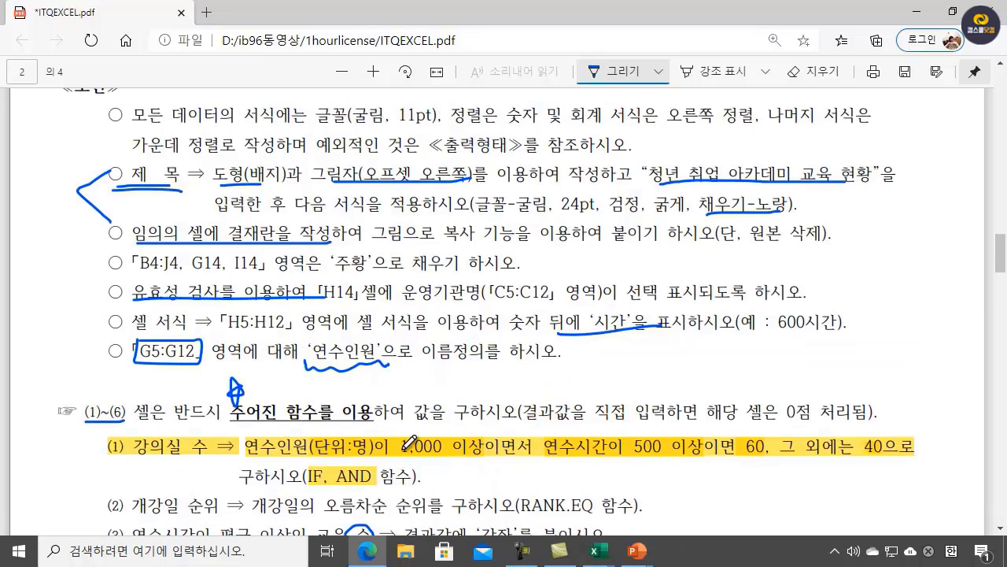
- Switch to the Excel workbook 통합 문서2 and begin a formula in J13 with the LARGE function
mouse_move(604, 547)
click(661, 449)
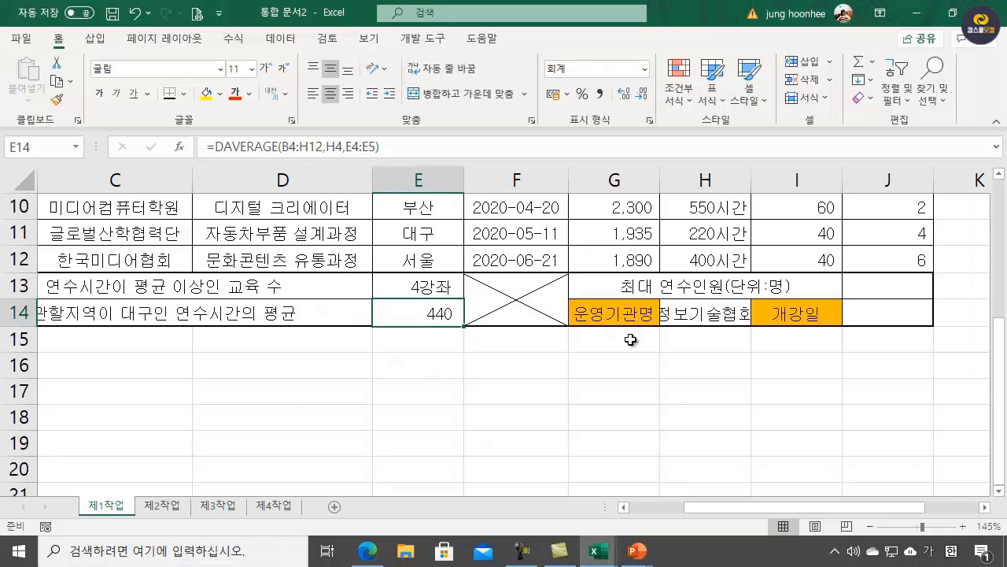
click(869, 289)
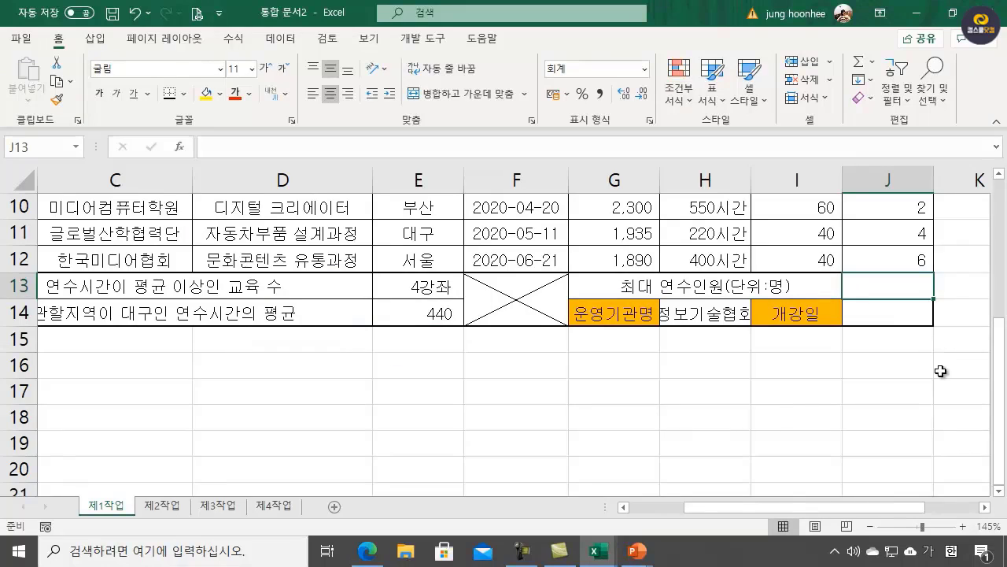
text(=)
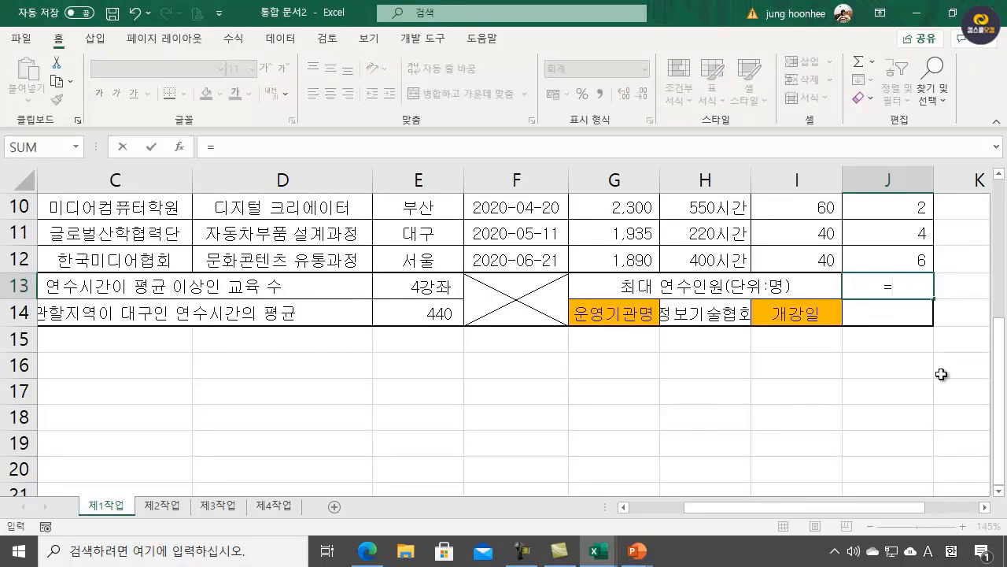
text( LARGE)
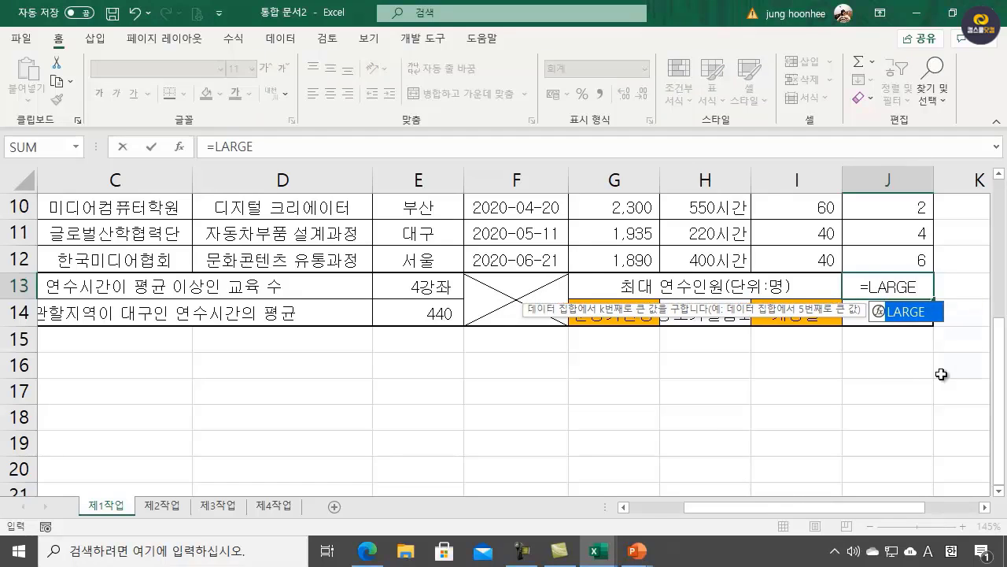
text(()
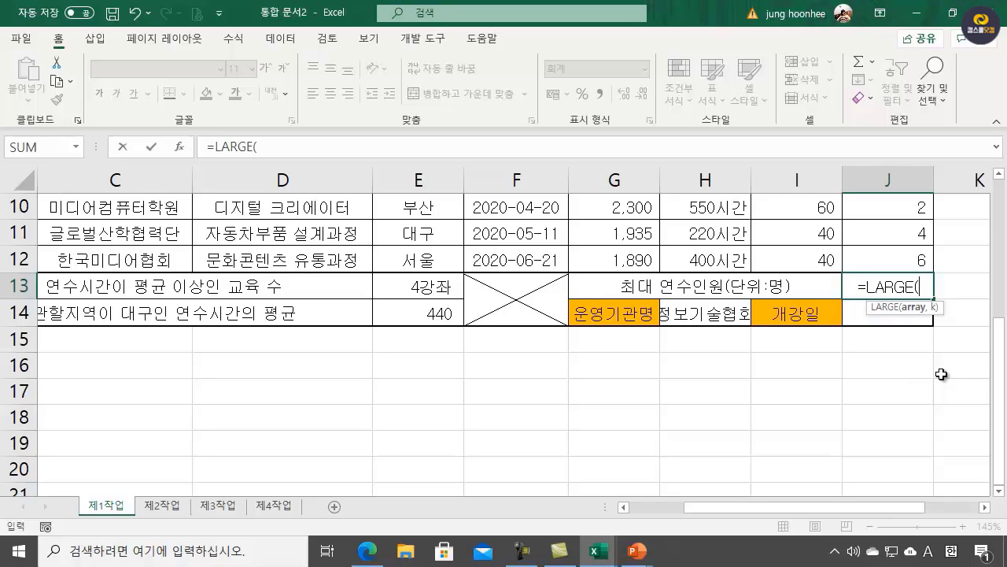
scroll(948, 426, up, 3)
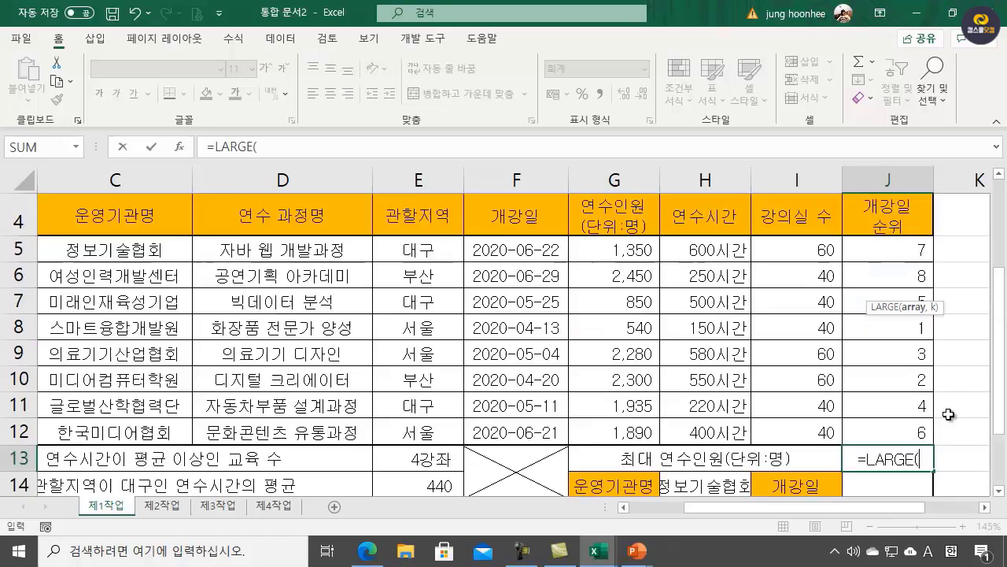
scroll(805, 395, down, 2)
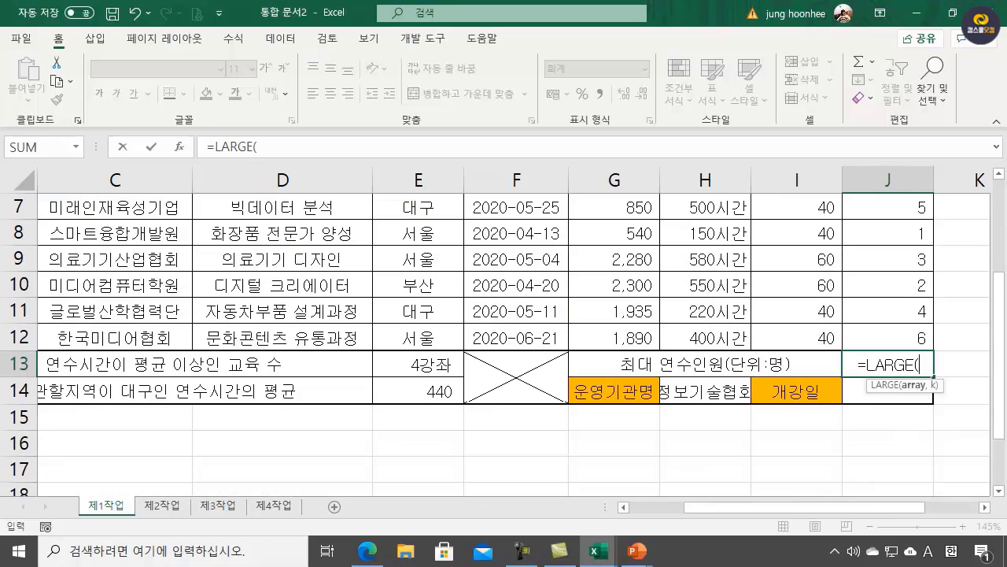
- Supply the defined name 연수인원 as the array argument of the LARGE function in J13
text(D)
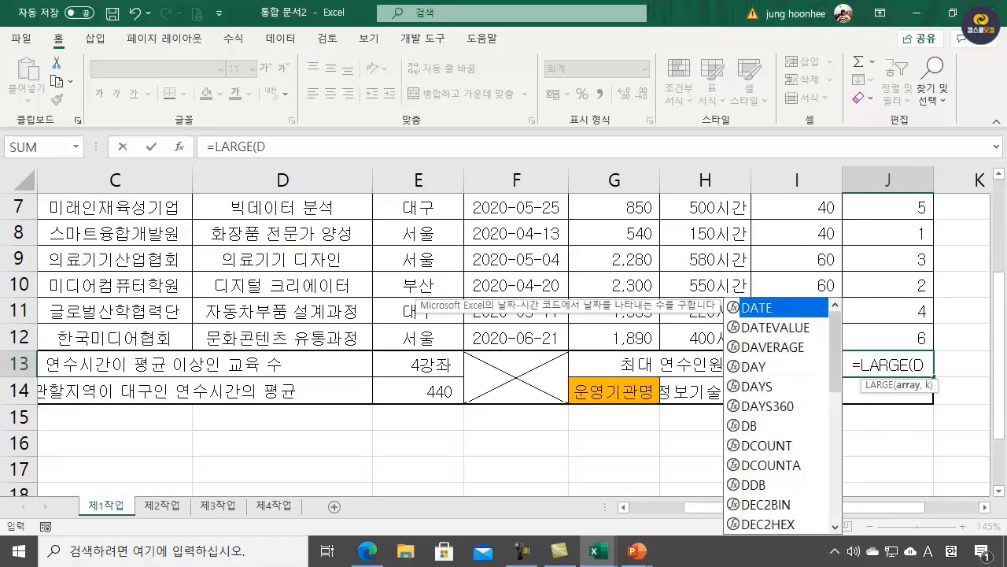
key(BackSpace)
key(Hangul)
text(연ㅅ)
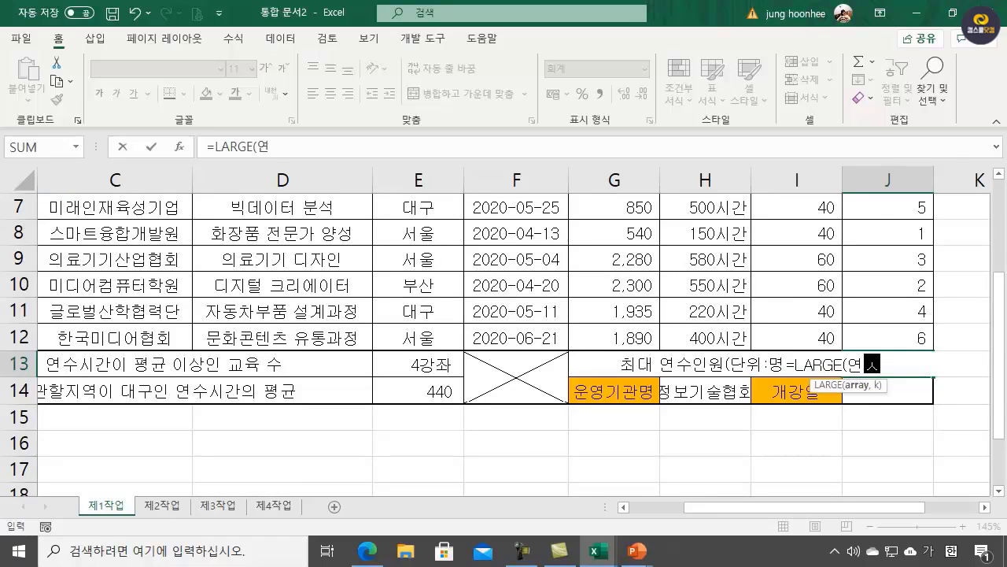
text(ㅜ인ㅇ)
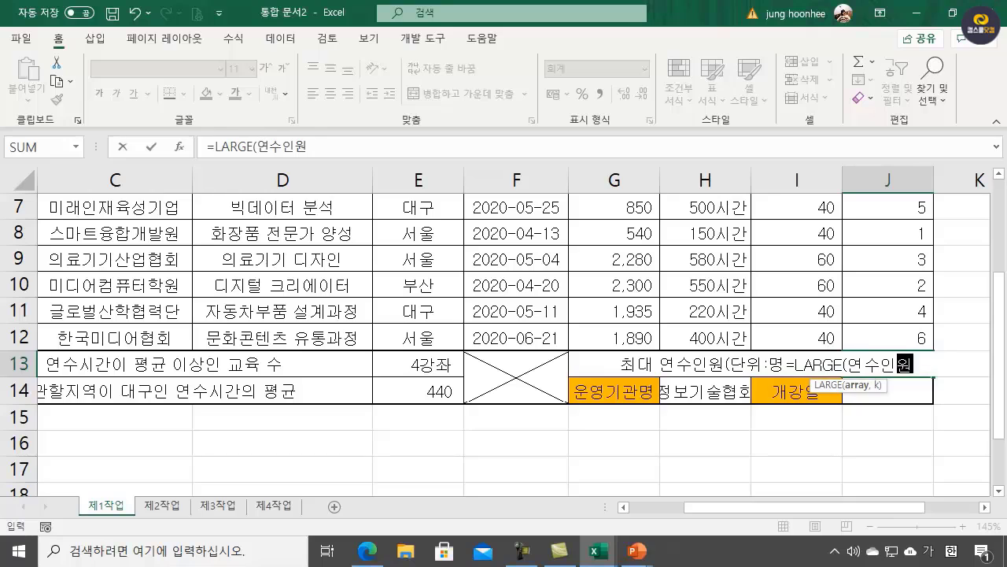
text(,)
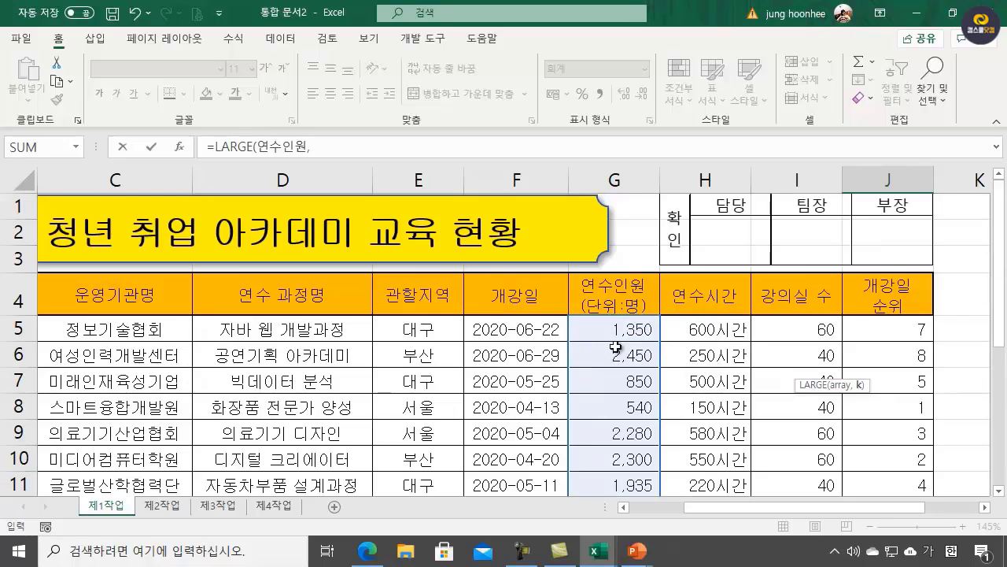
- Complete the J13 formula as =LARGE(연수인원,1), enter it, and check the result against the 연수인원 column
scroll(622, 315, up, 2)
scroll(629, 330, down, 2)
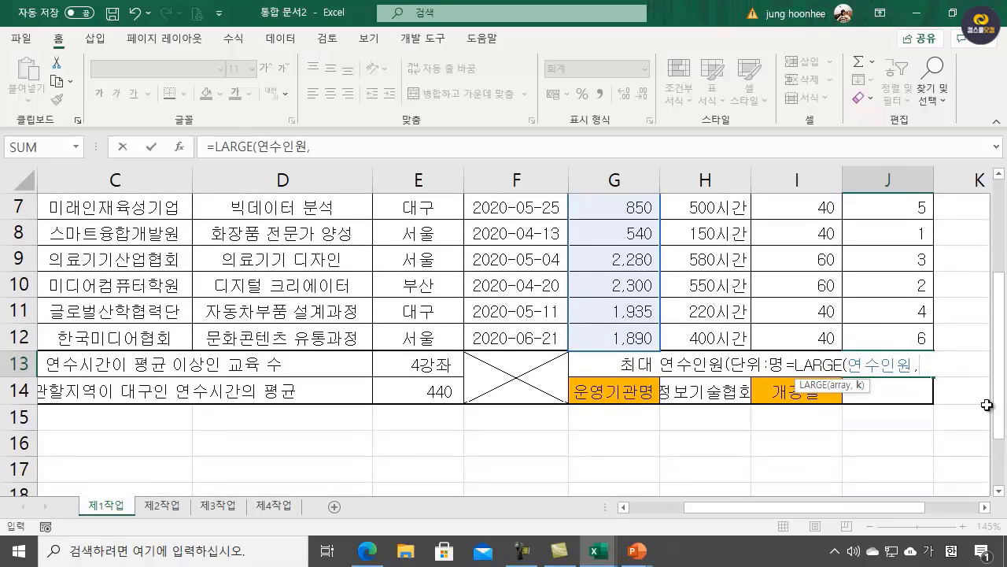
text())
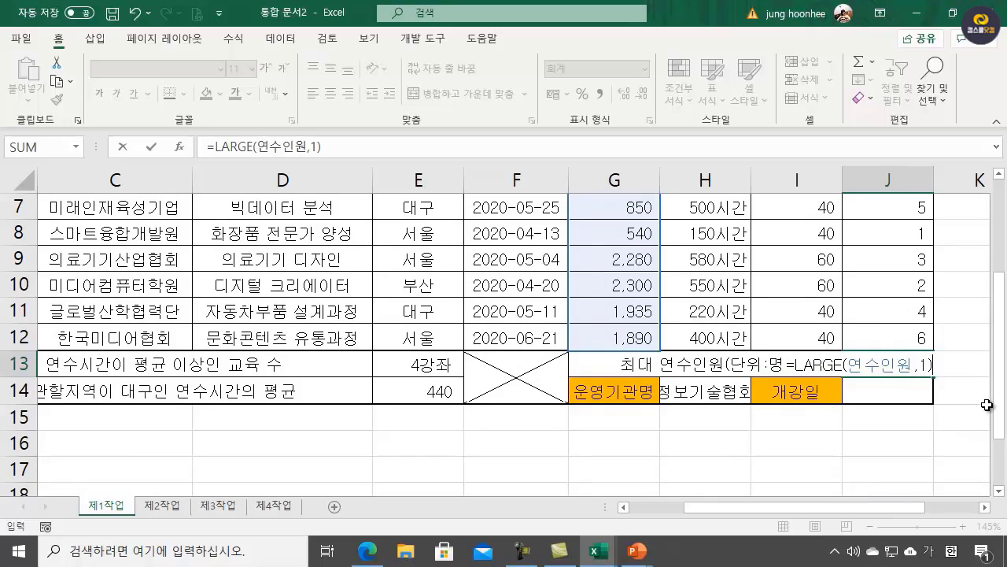
key(Return)
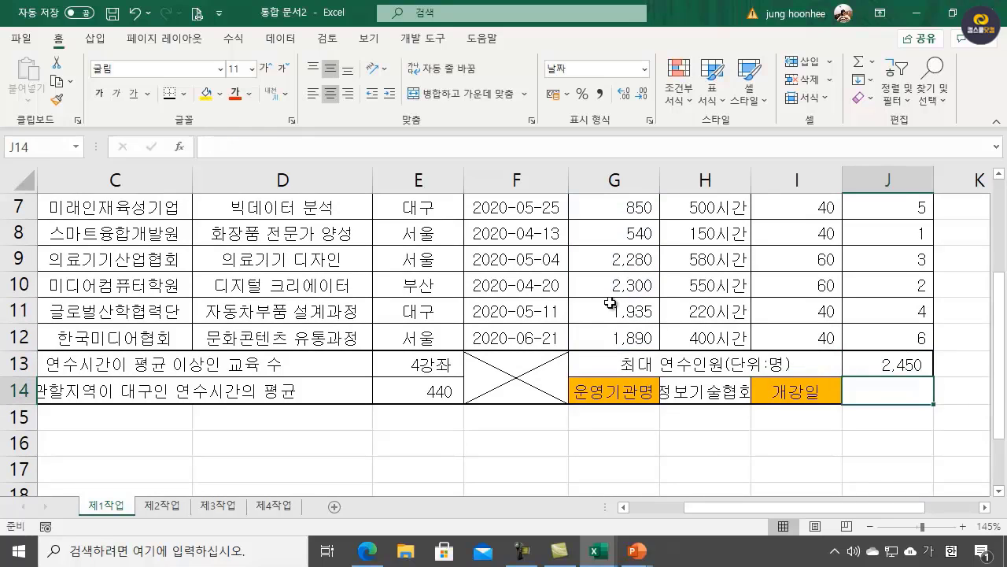
scroll(610, 303, up, 1)
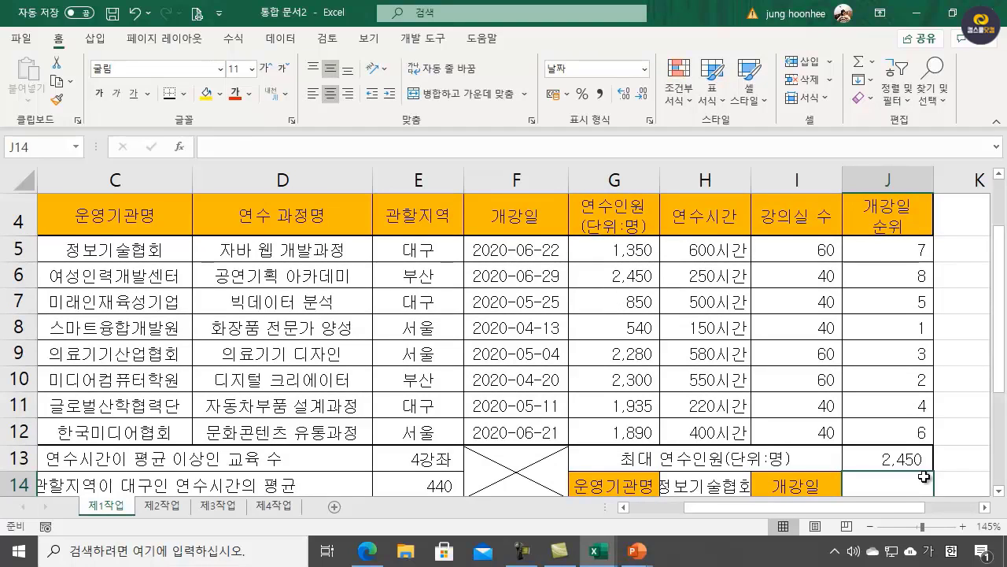
scroll(683, 462, down, 3)
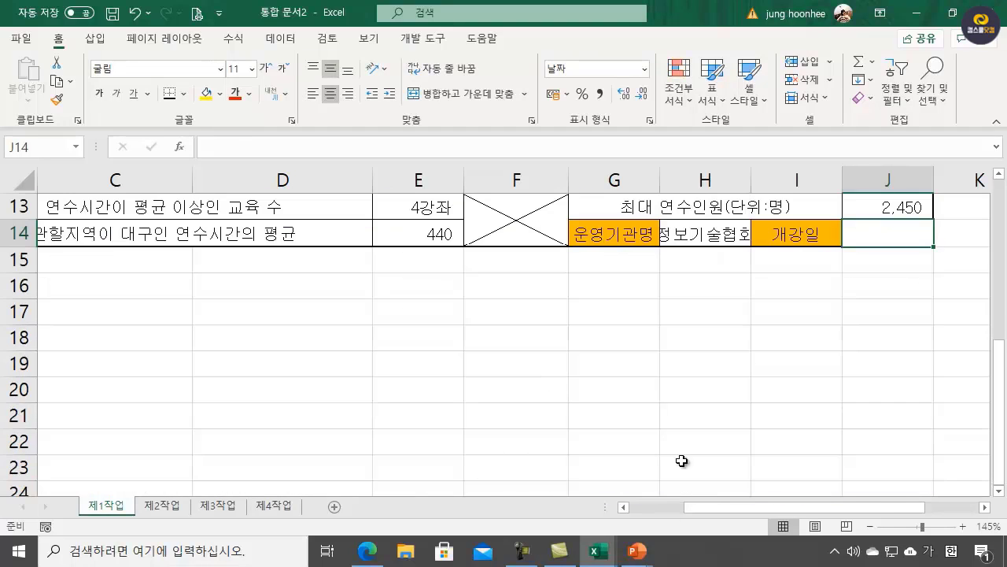
scroll(631, 452, up, 2)
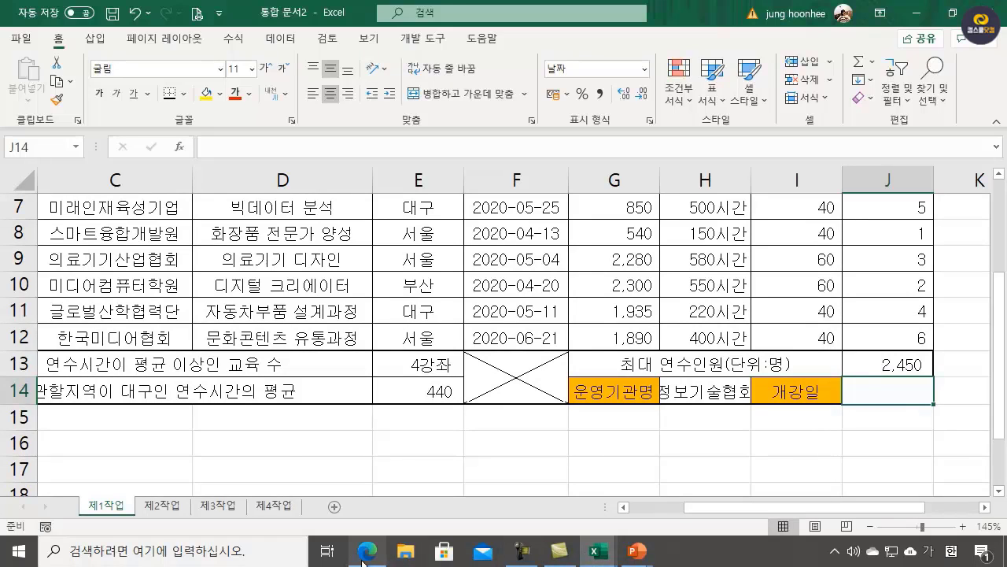
- Switch to ITQEXCEL.pdf in Edge and underline VLOOKUP 함수 in item (6)
mouse_move(368, 551)
click(381, 502)
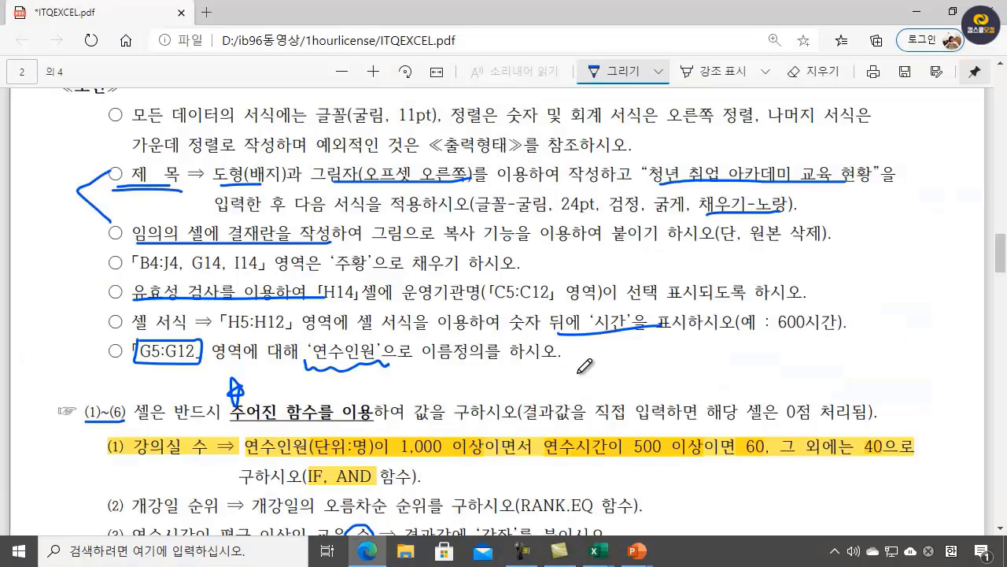
scroll(585, 366, down, 4)
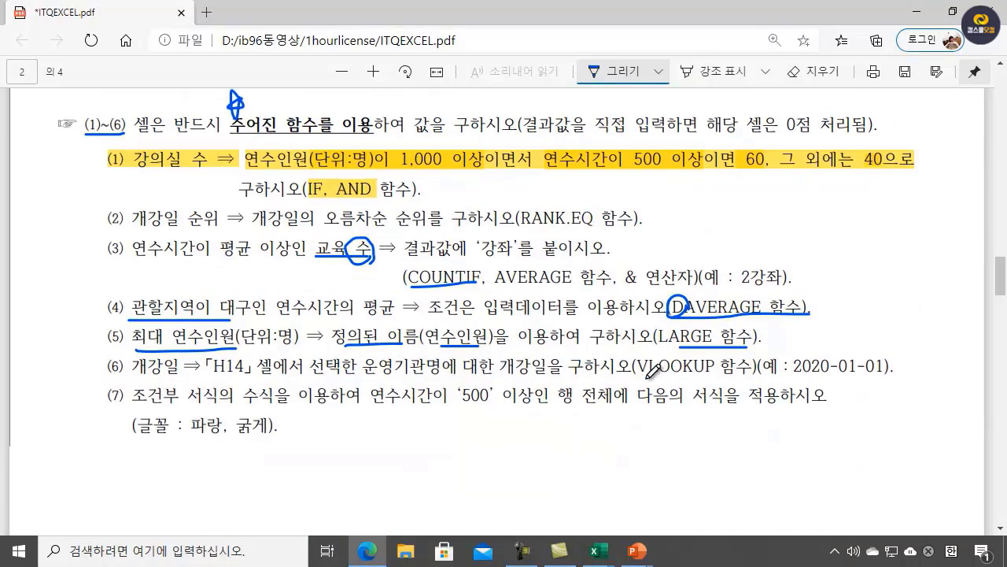
drag(640, 376, 757, 361)
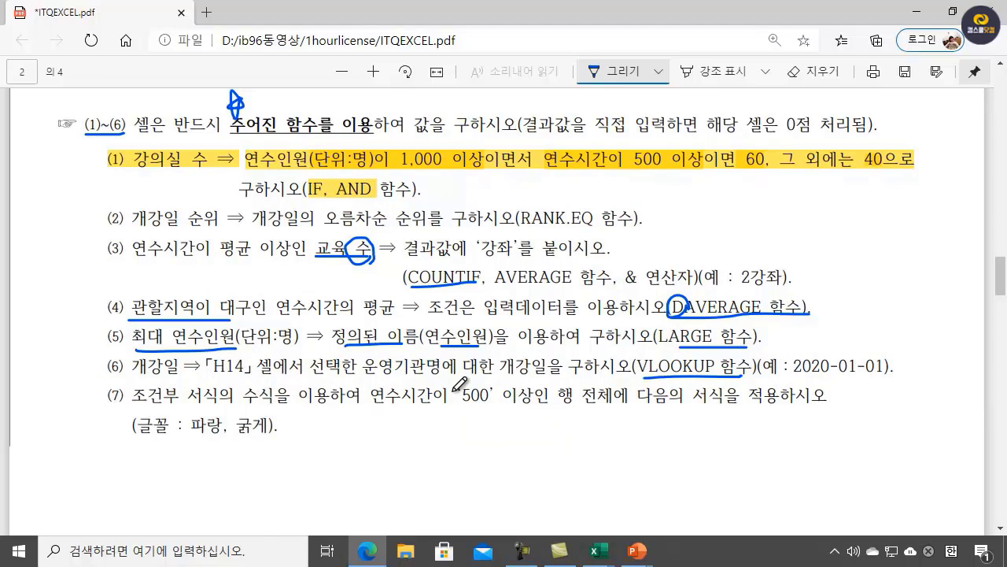
- Draw a star beside the circled 정보기술협회 in H14 of the sample table and underline the name
scroll(458, 426, up, 2)
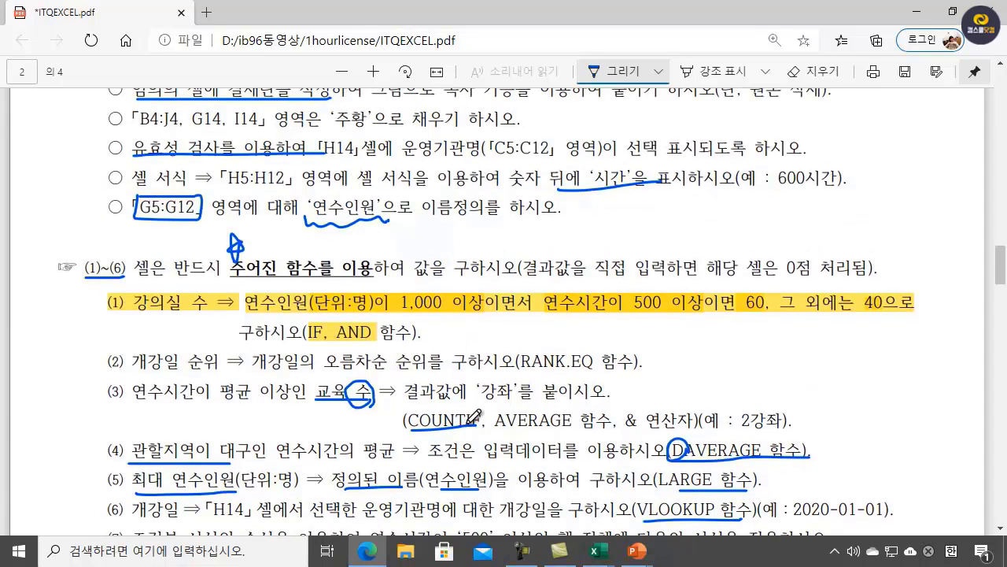
scroll(473, 417, up, 4)
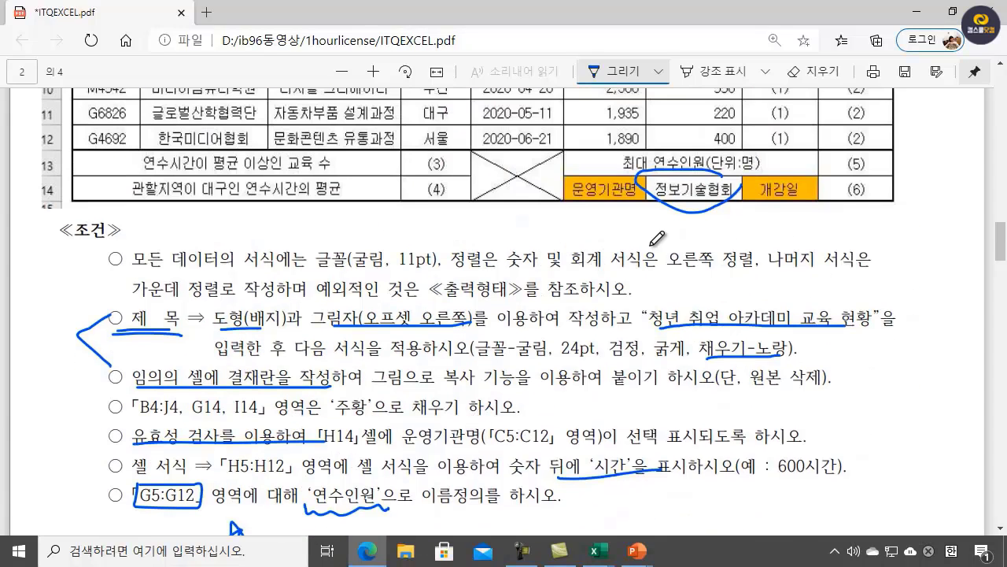
scroll(657, 241, up, 2)
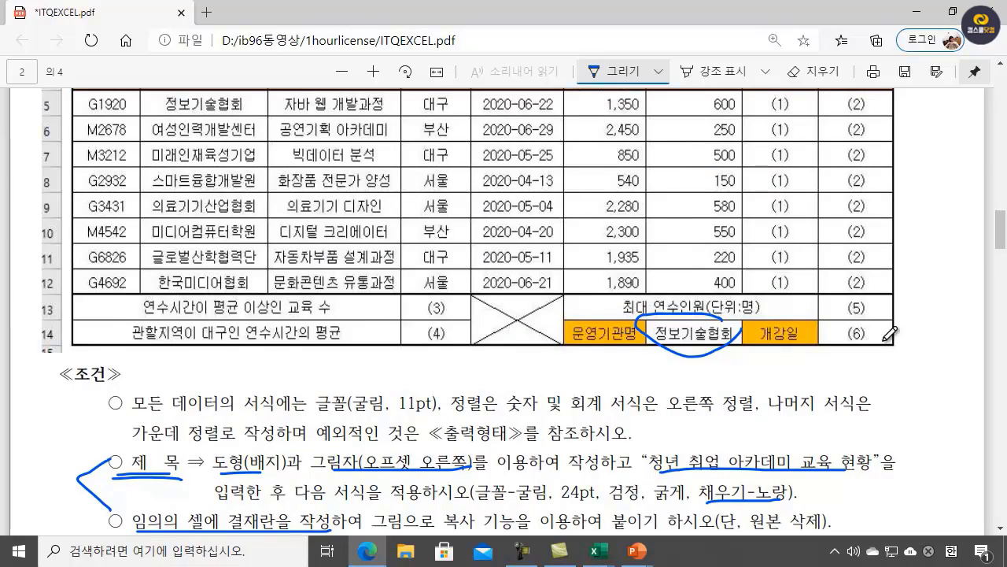
scroll(890, 335, up, 3)
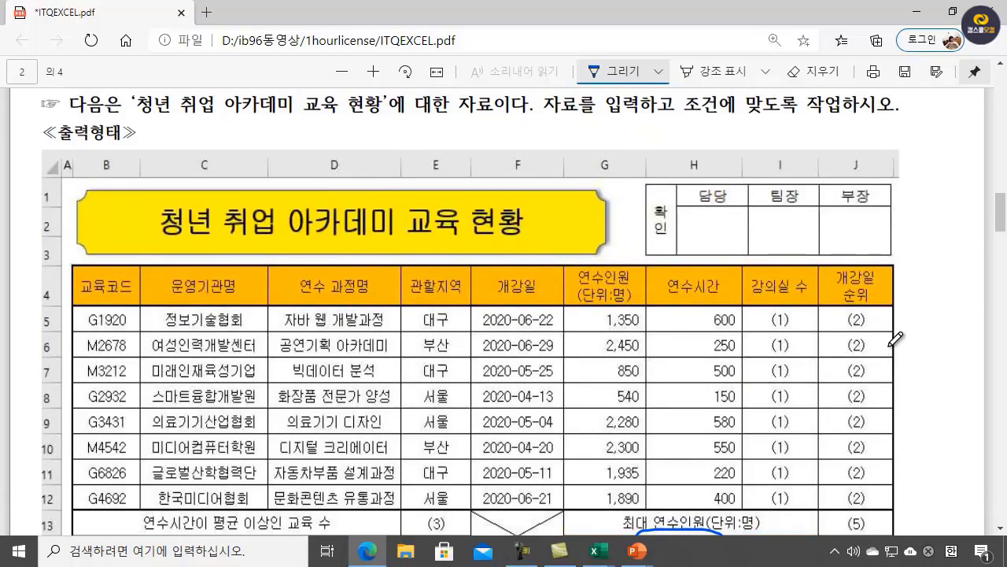
scroll(850, 351, down, 2)
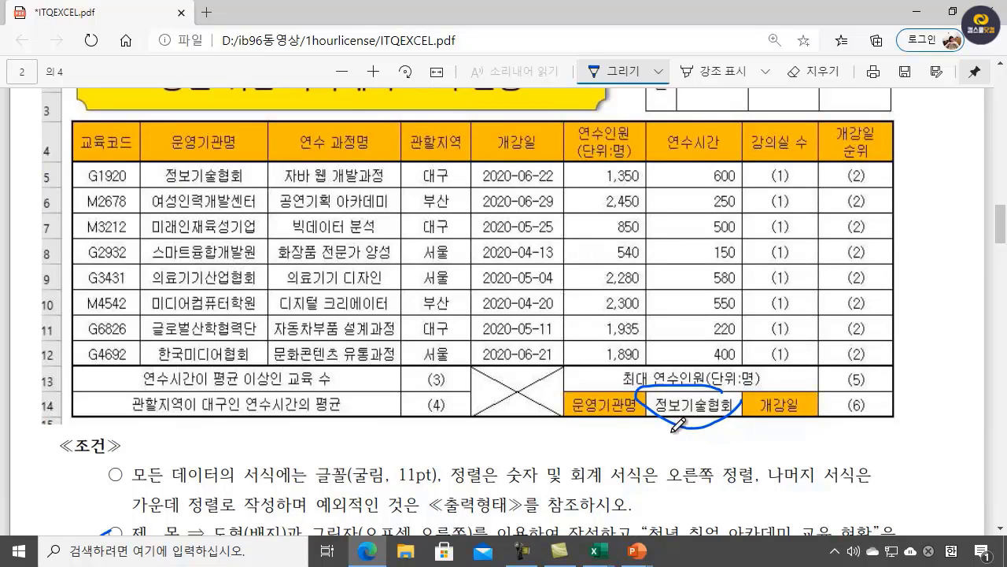
mouse_move(712, 421)
mouse_down()
mouse_move(745, 430)
mouse_move(748, 411)
mouse_up()
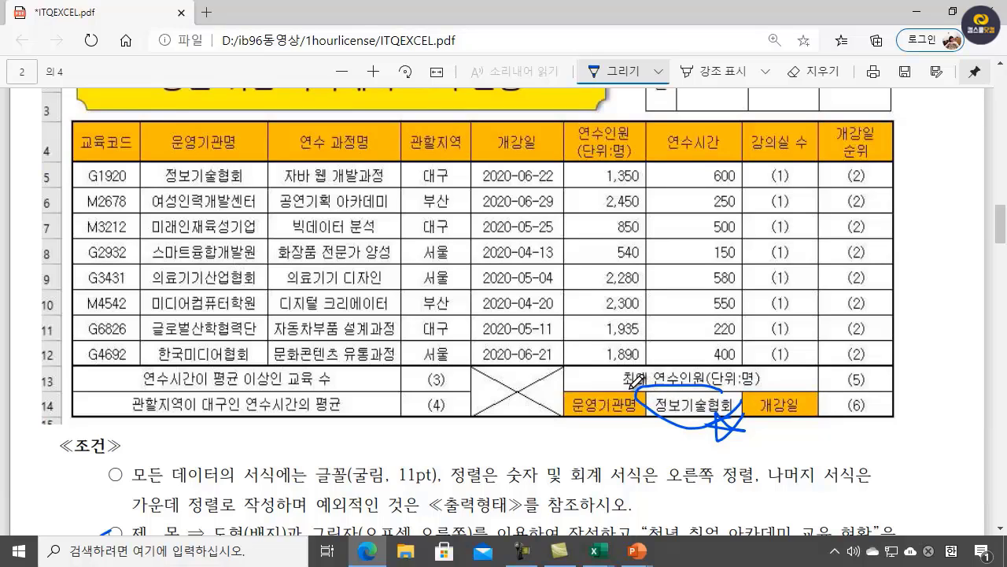
drag(662, 410, 692, 409)
- Underline 정보기술 in C5 of the sample table, circle the date 2020-06-22 in F5, and underline (6) in J14
drag(167, 181, 215, 180)
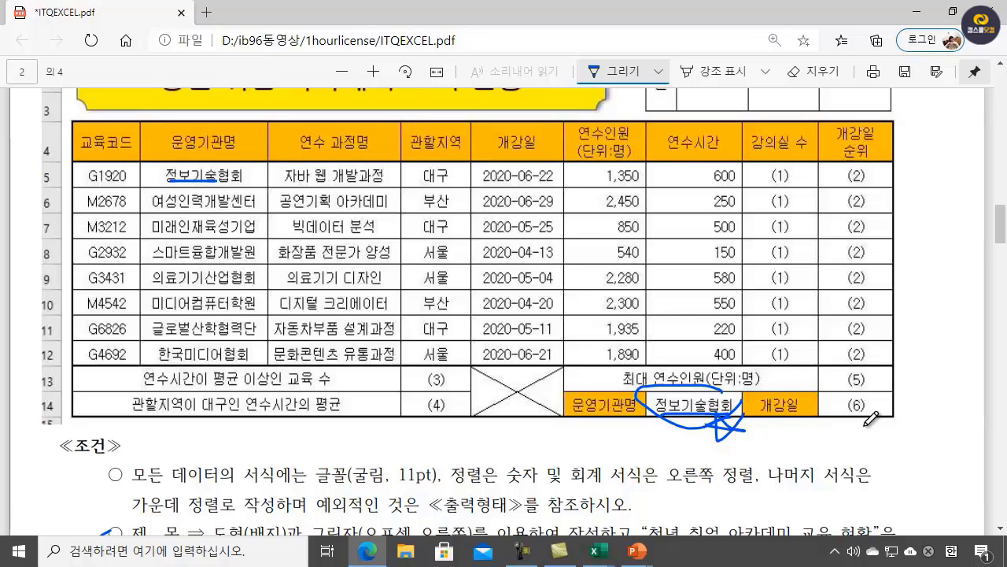
mouse_move(566, 179)
mouse_down()
mouse_move(489, 163)
mouse_move(575, 182)
mouse_up()
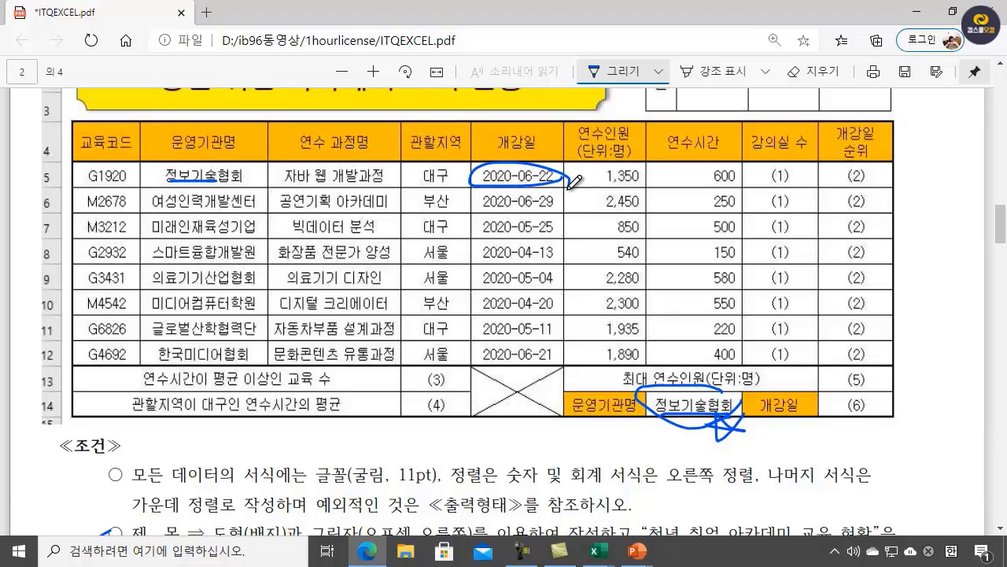
drag(837, 410, 898, 410)
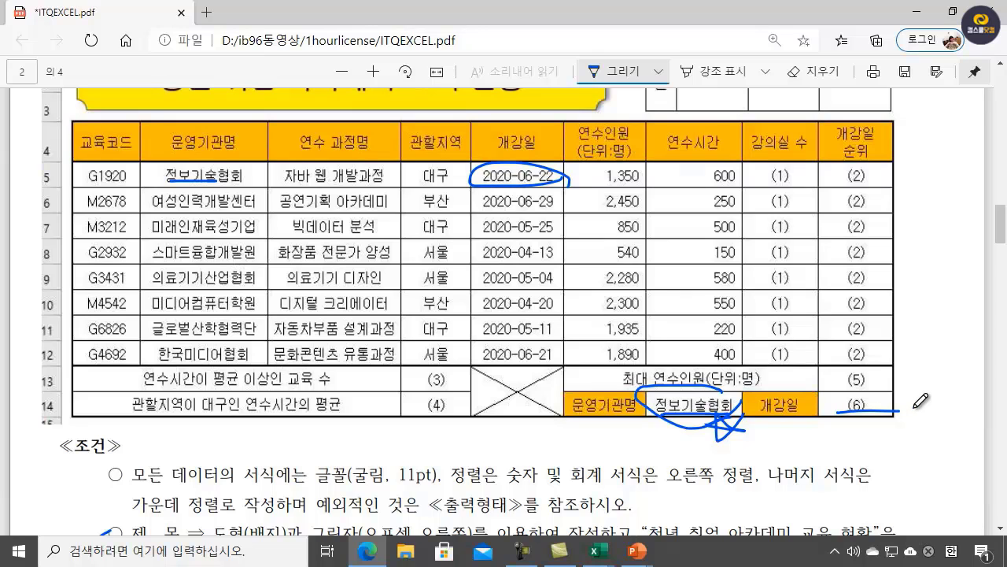
- Check the wording of condition (6) below the sample table and switch to the 통합 문서2 workbook in Excel
scroll(669, 440, down, 4)
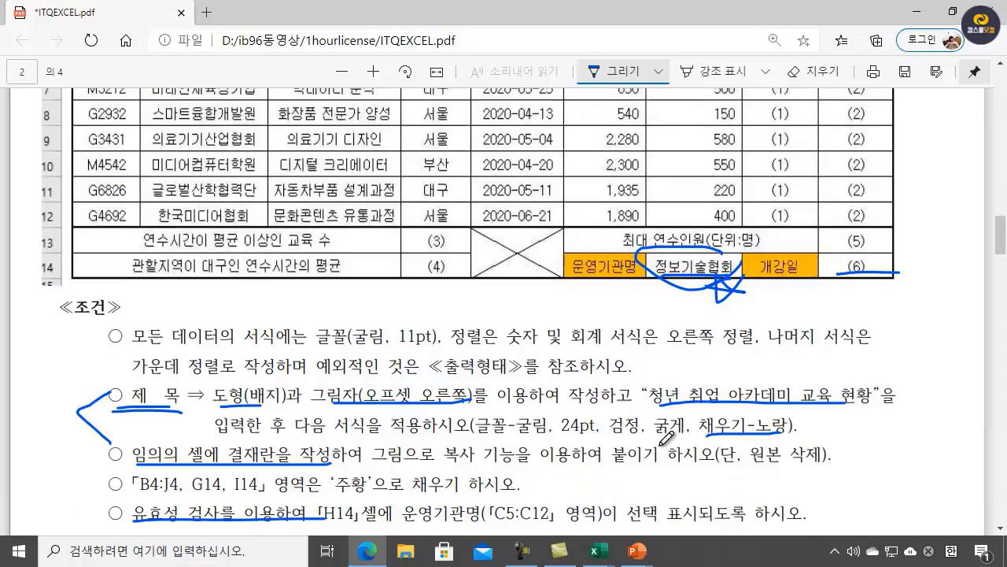
scroll(409, 441, down, 6)
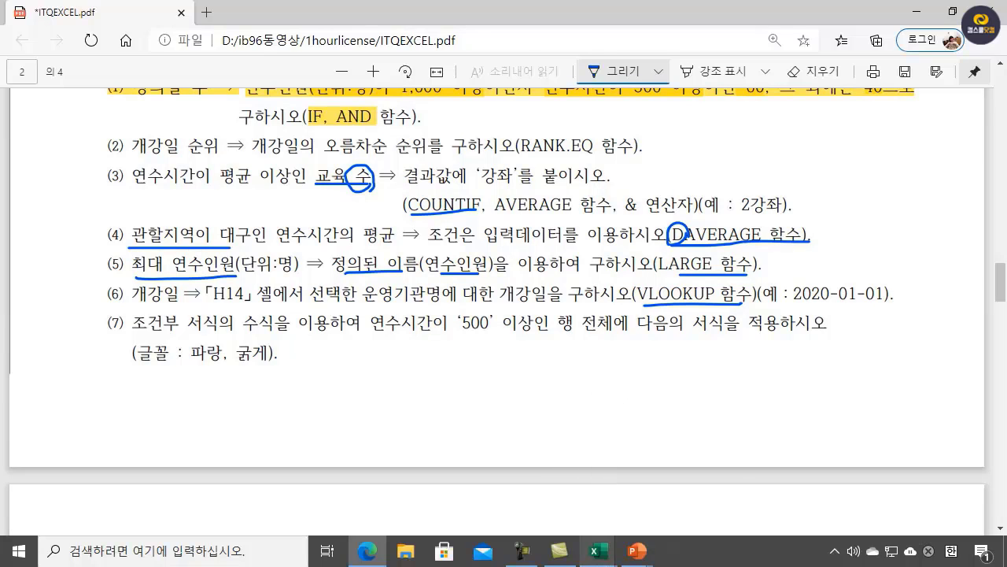
click(601, 555)
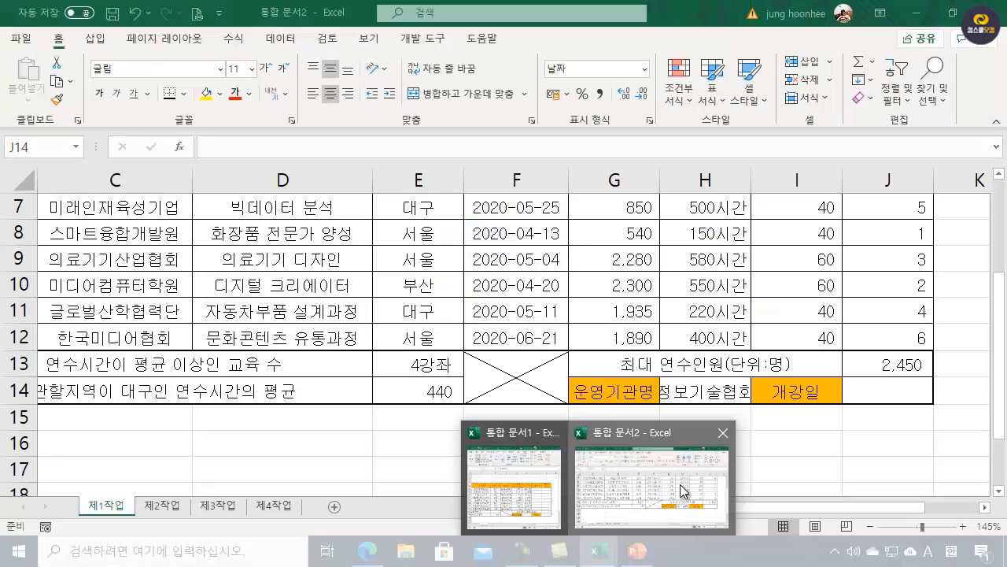
click(686, 492)
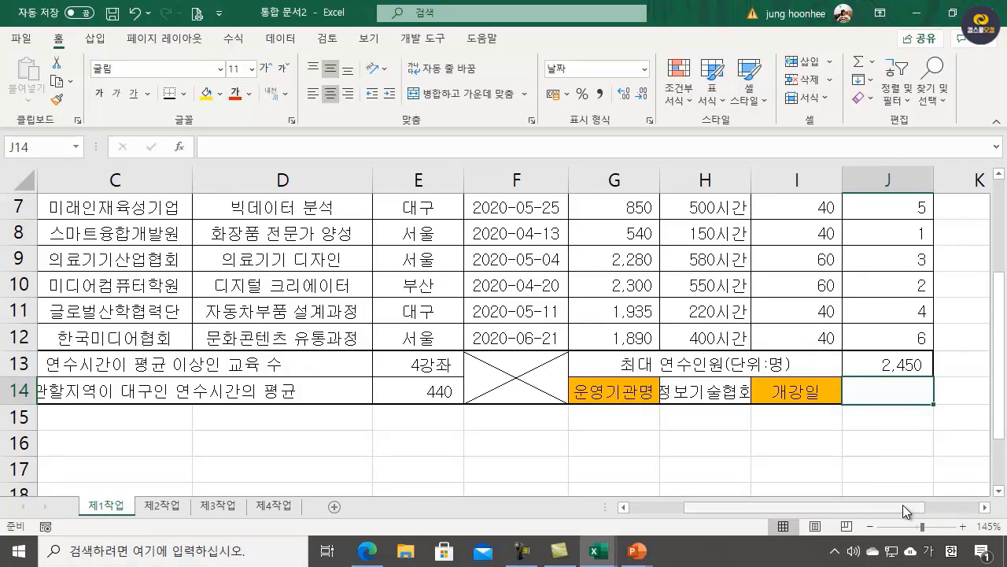
- Start a VLOOKUP formula in J14 with H14 as the lookup value, giving =VLOOKUP(H14,
drag(911, 510, 933, 510)
text(=)
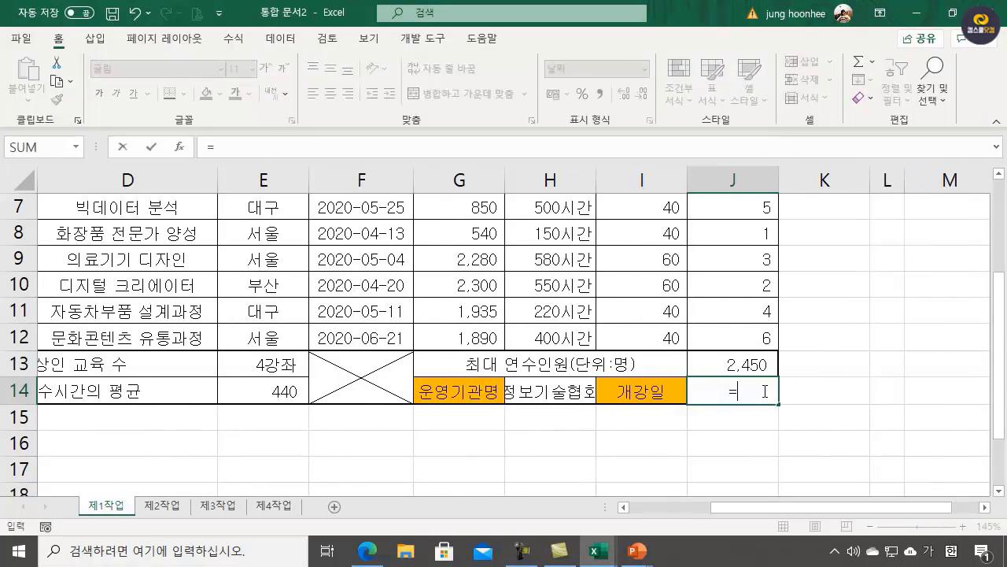
text(피)
key(BackSpace)
text(VLOO)
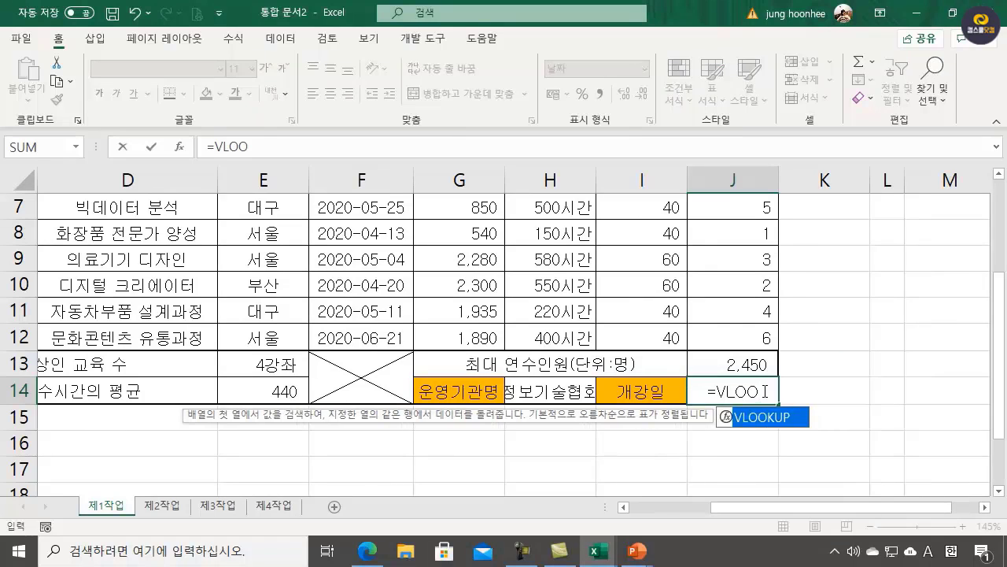
text(KUP()
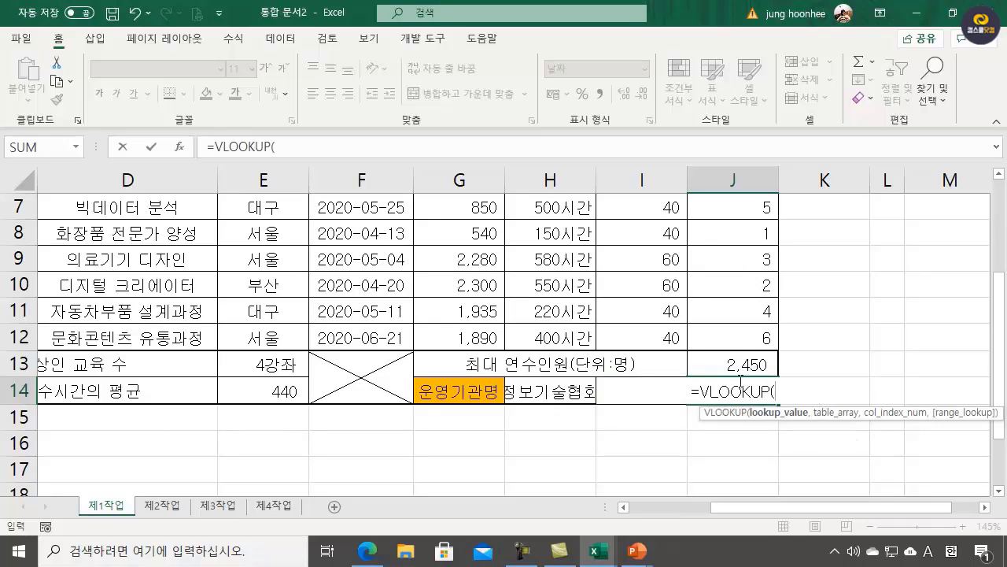
click(545, 387)
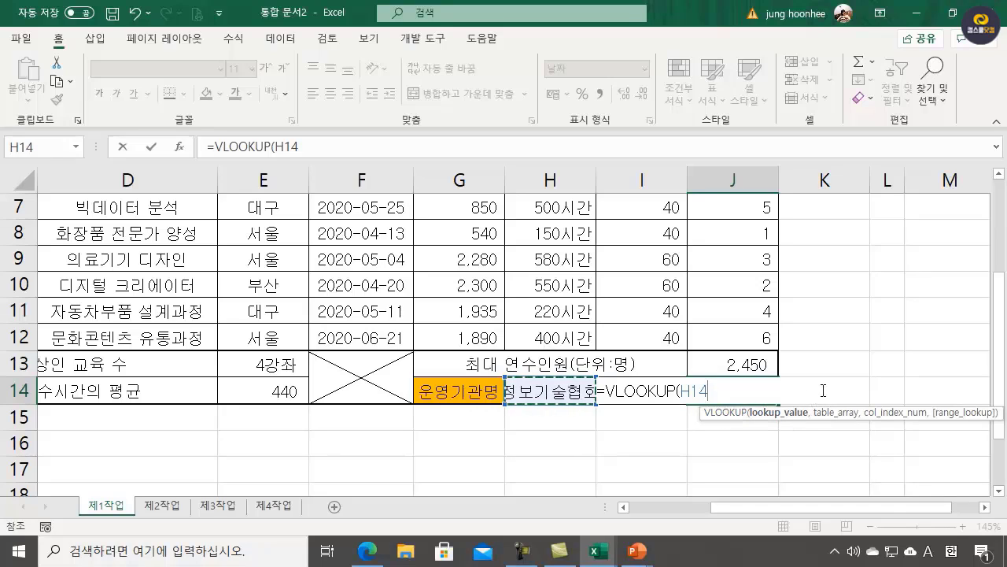
text(,)
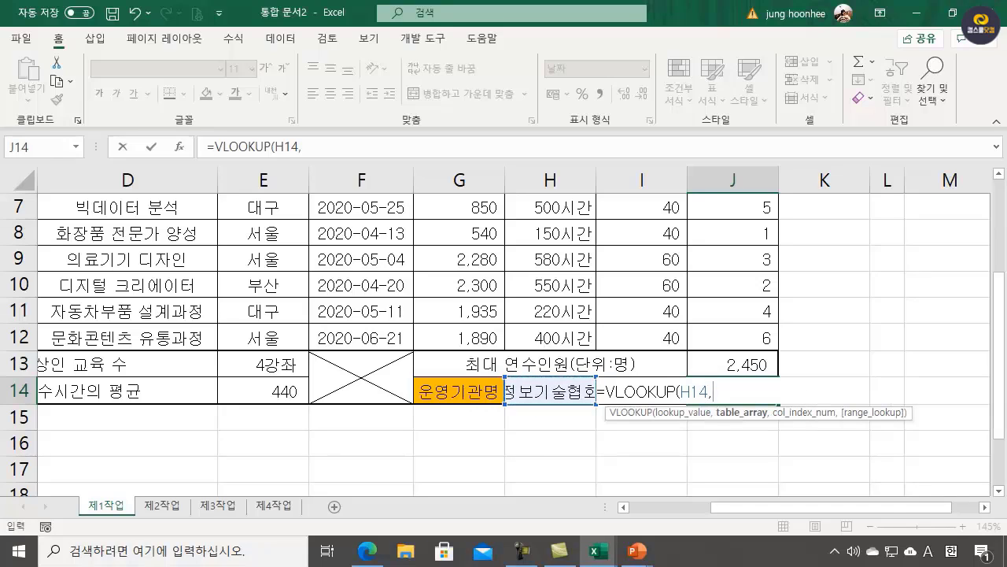
- Add the range C5:F12 as the table array of the J14 formula and continue editing after F12
scroll(104, 321, up, 2)
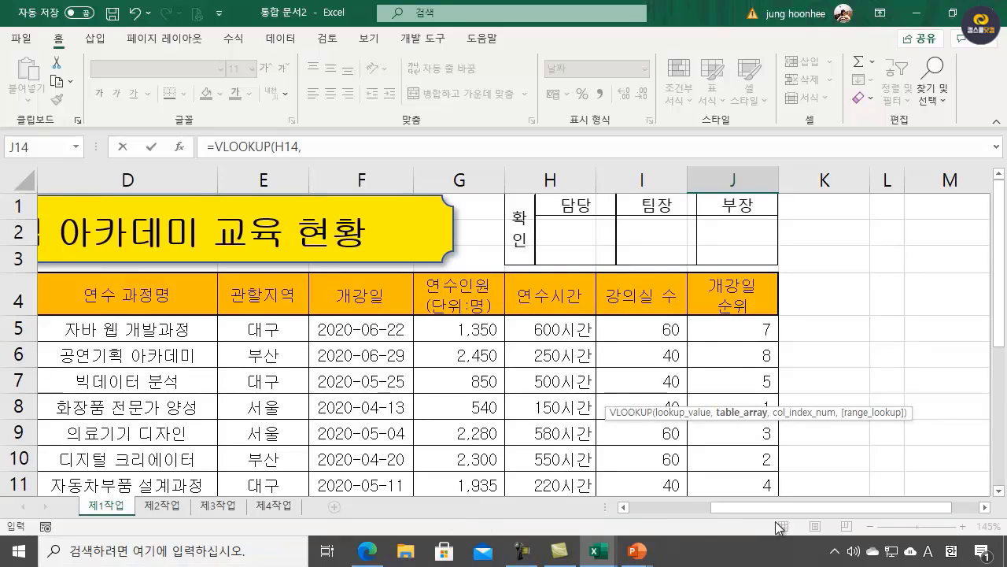
drag(736, 508, 668, 518)
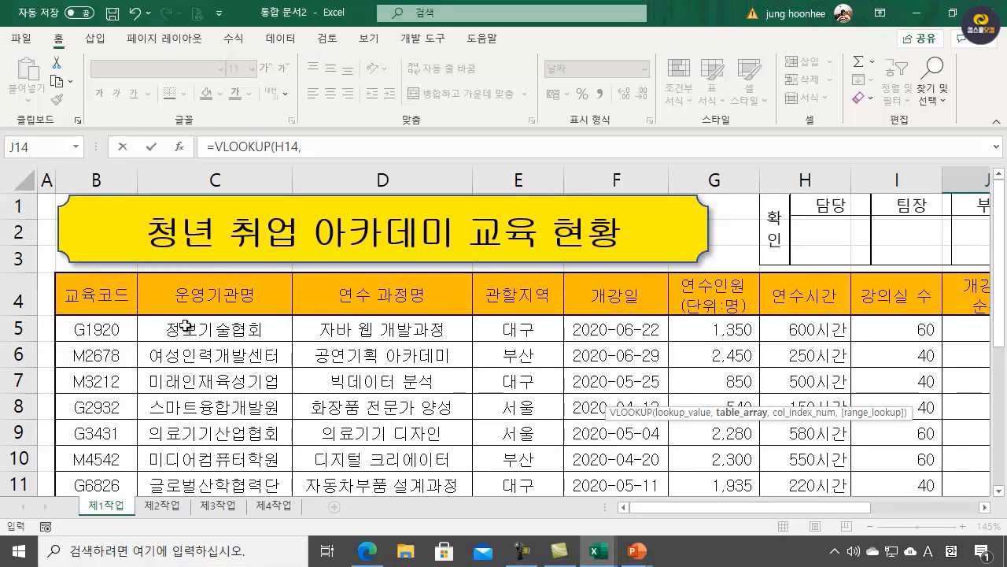
drag(167, 329, 614, 335)
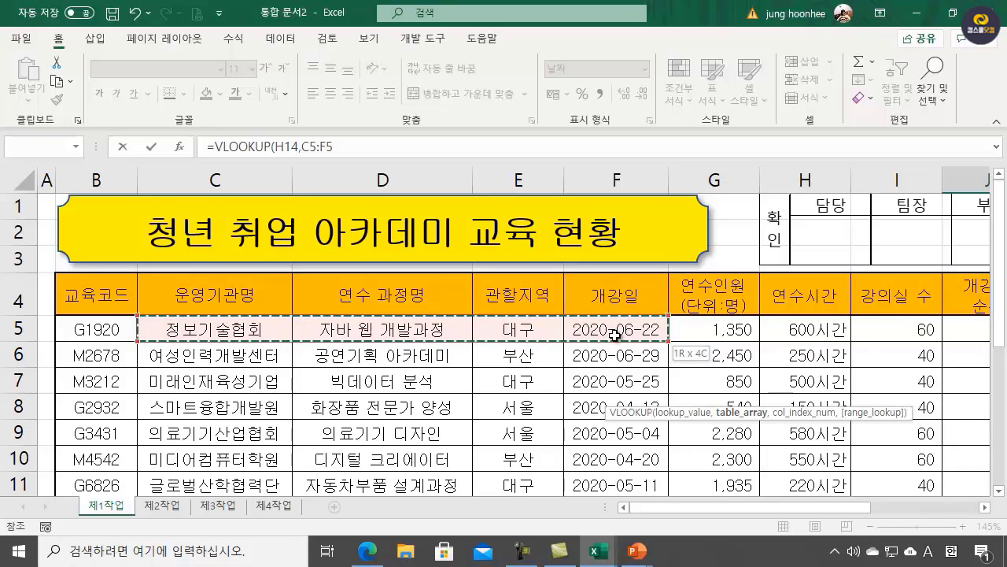
drag(614, 334, 628, 385)
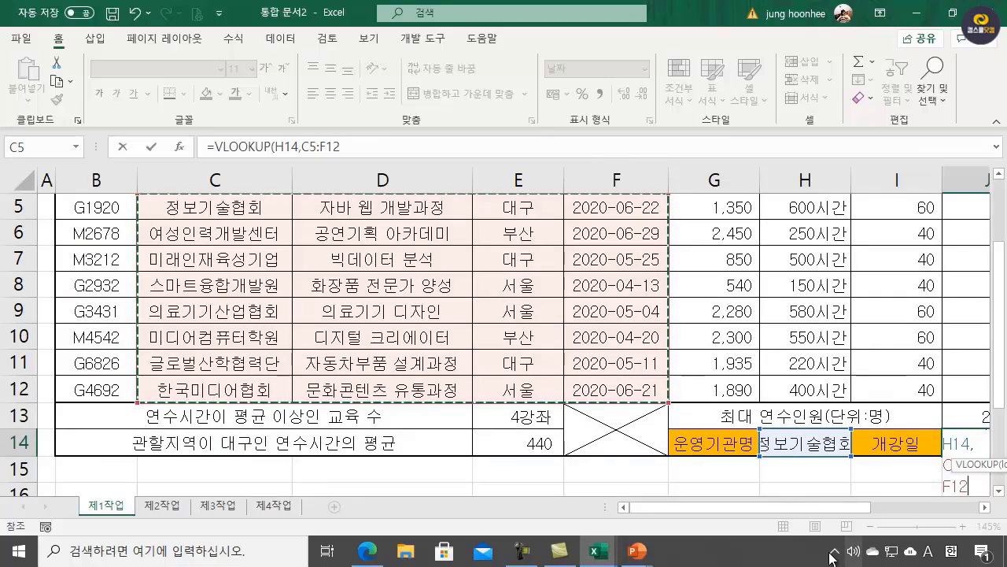
click(352, 147)
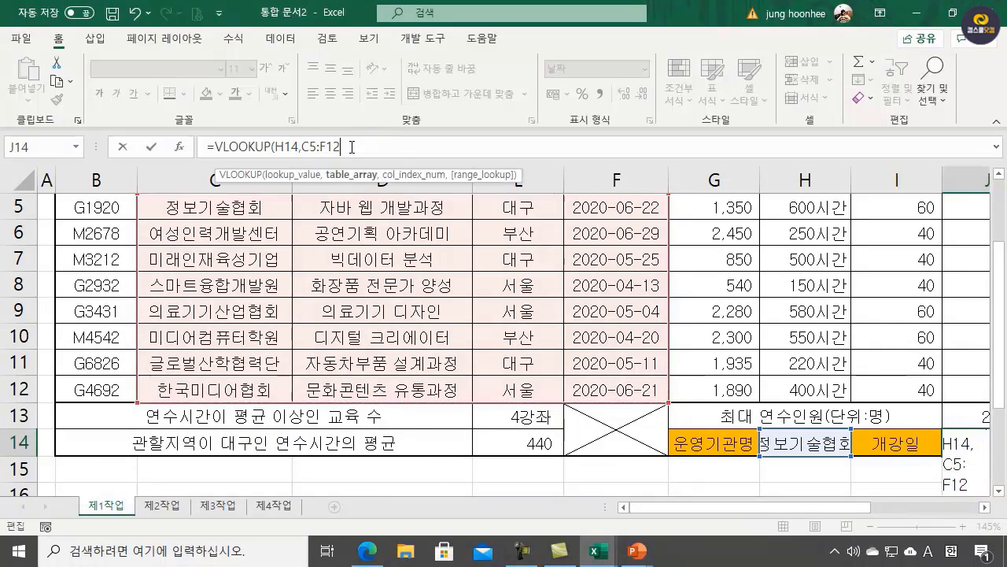
- Complete the VLOOKUP formula in J14 with column index 4 and exact match (FALSE), giving =VLOOKUP(H14,C5:F12,4,FALSE)
text(,)
scroll(494, 354, up, 2)
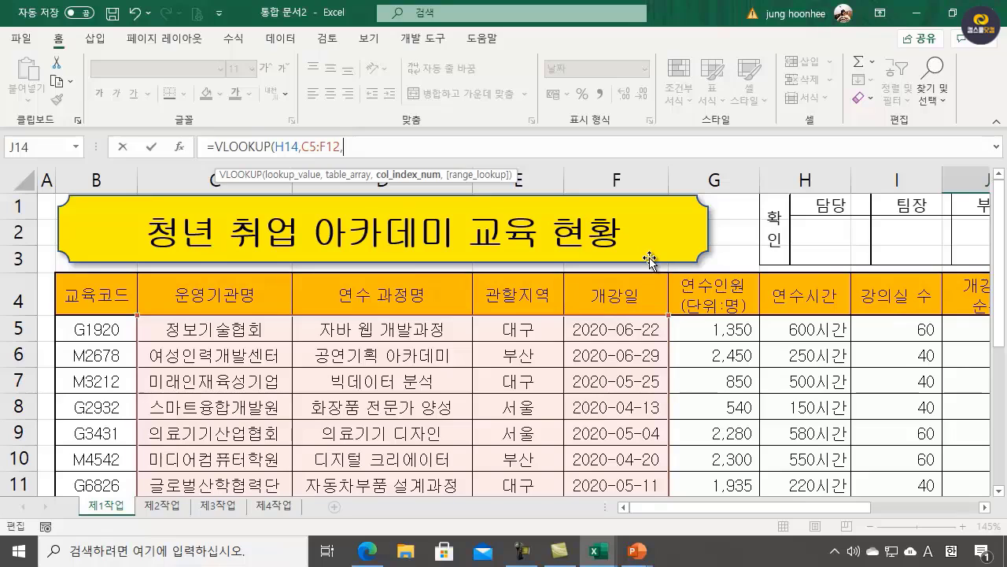
text(4,)
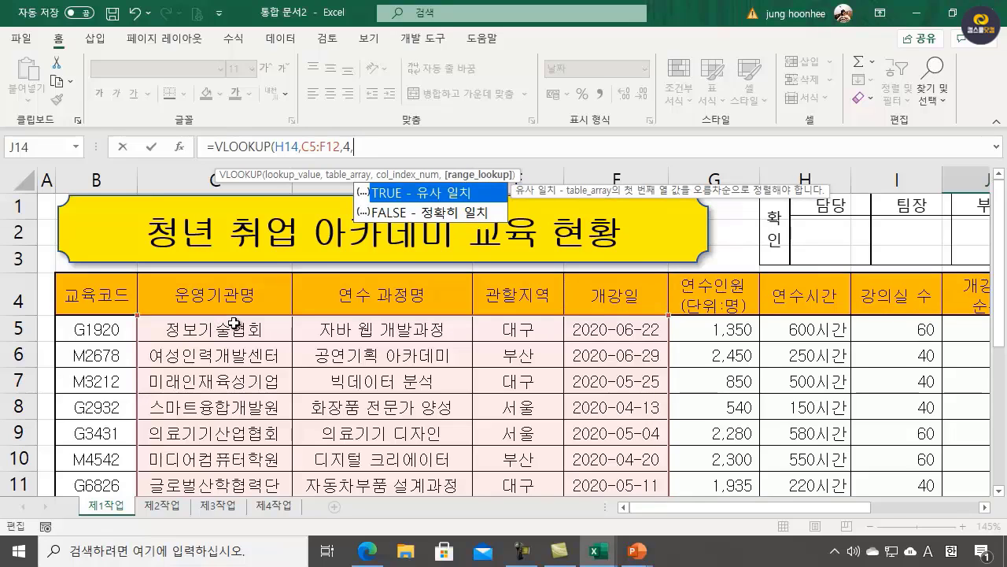
double_click(450, 212)
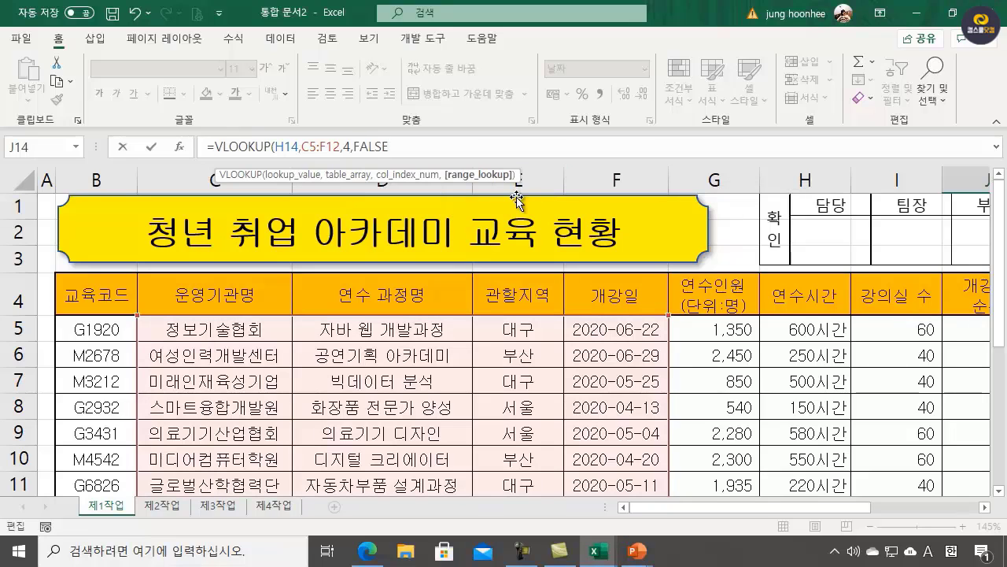
text())
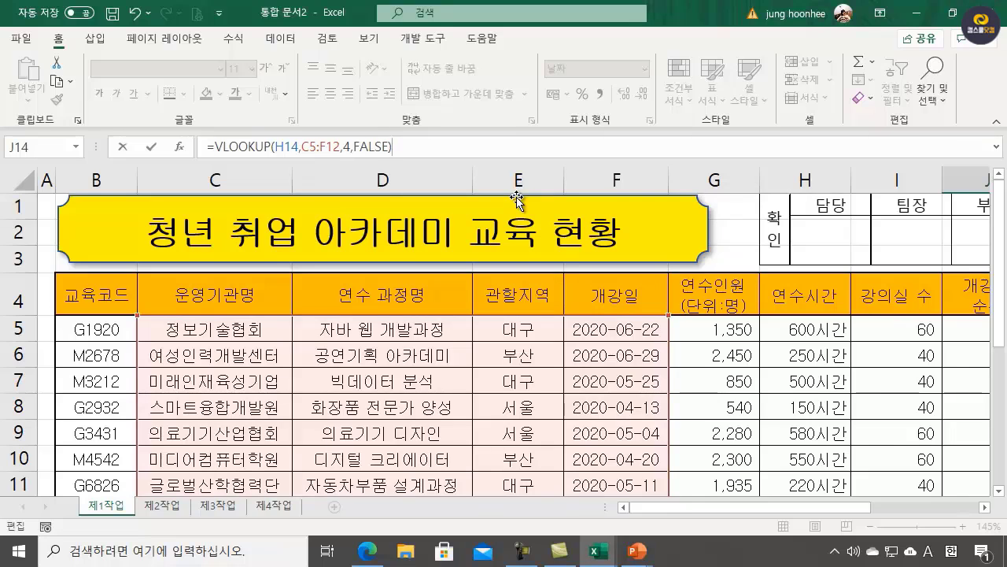
key(Return)
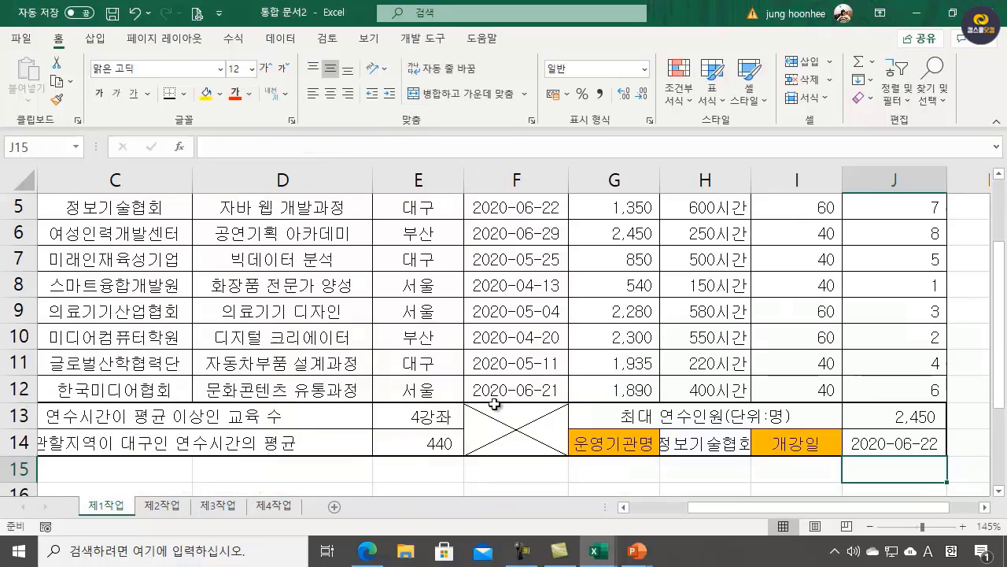
- Choose 여성인력개발센터 as the institution in H14 to test the lookup formula in J14
click(896, 450)
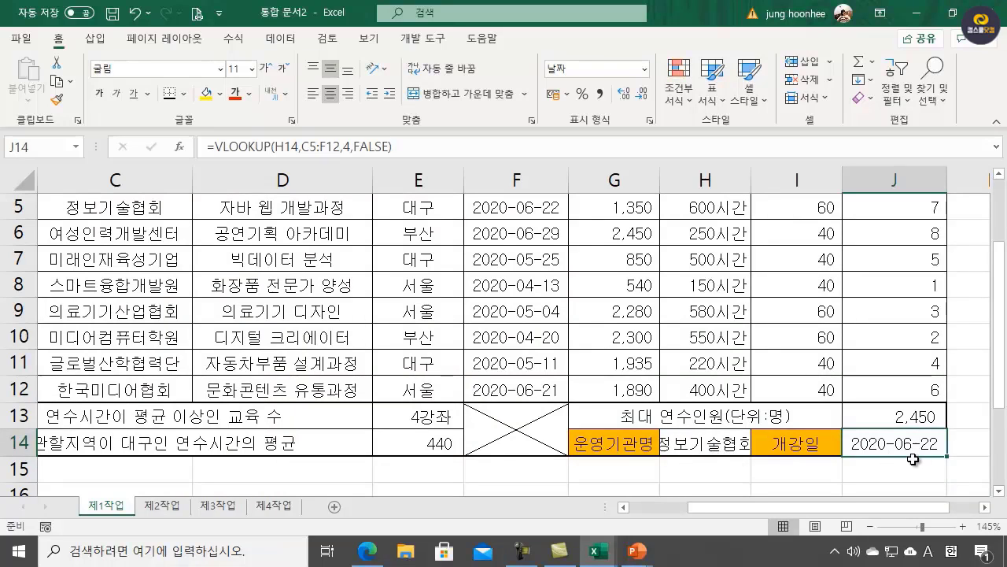
scroll(897, 461, up, 2)
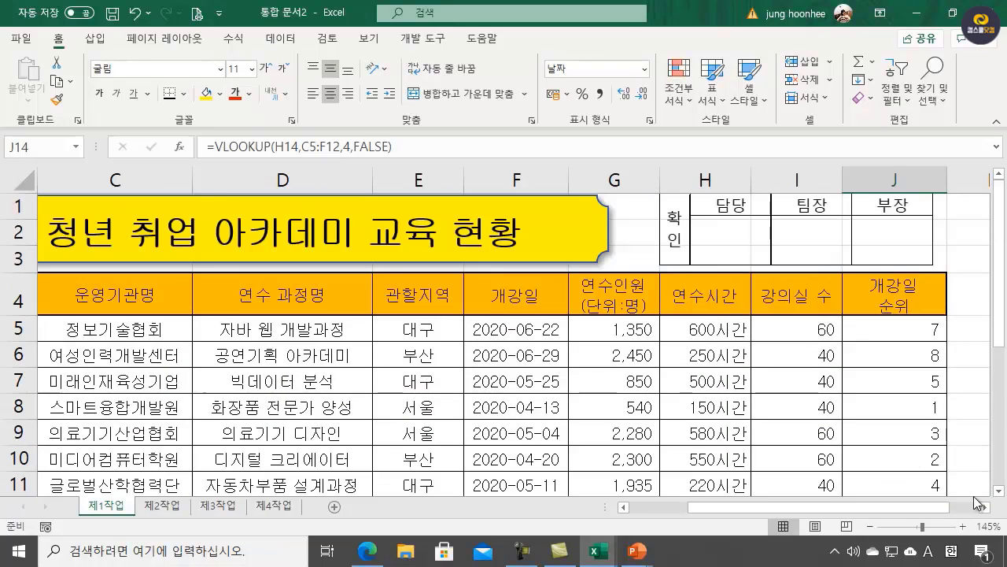
drag(923, 527, 922, 527)
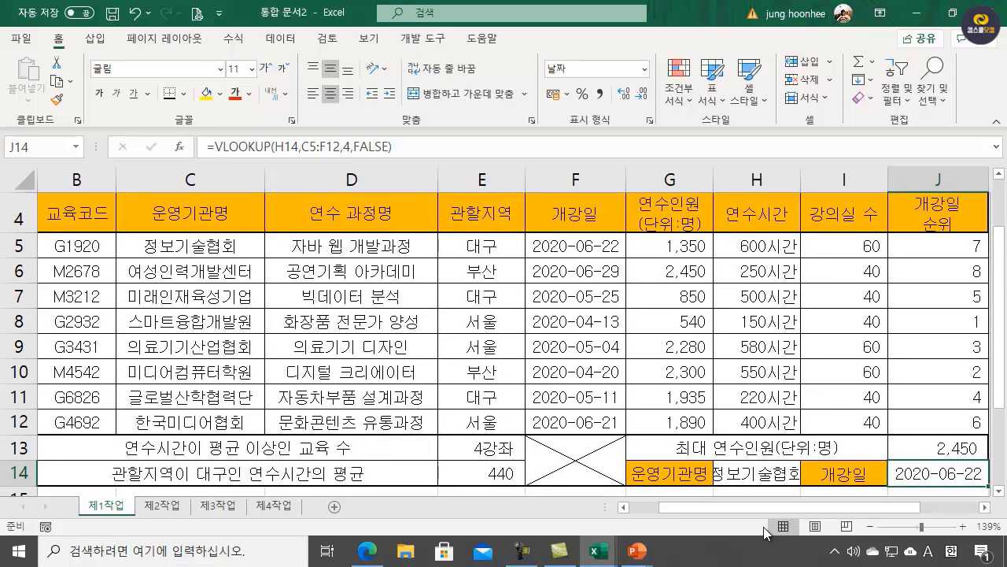
click(780, 473)
click(807, 477)
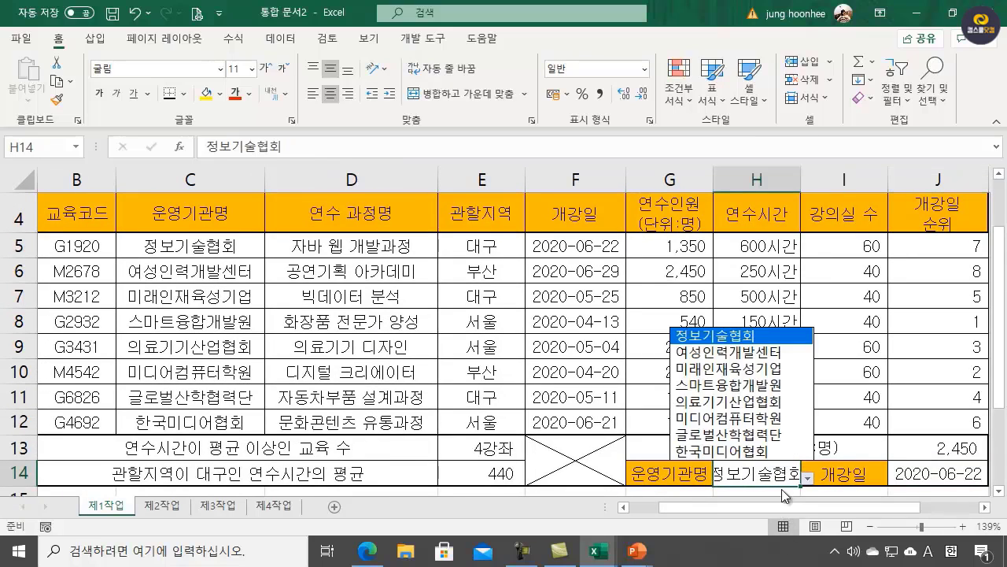
click(718, 354)
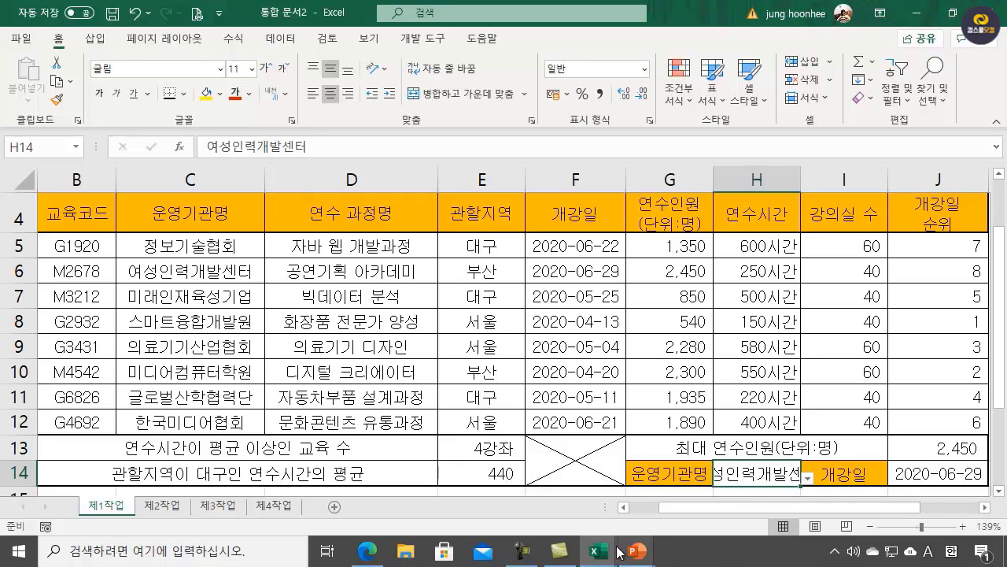
- Switch to ITQEXCEL.pdf in Edge and underline item 7's conditional formatting, formula, 연수시간 '500' 이상 and blue bold font requirements
click(367, 551)
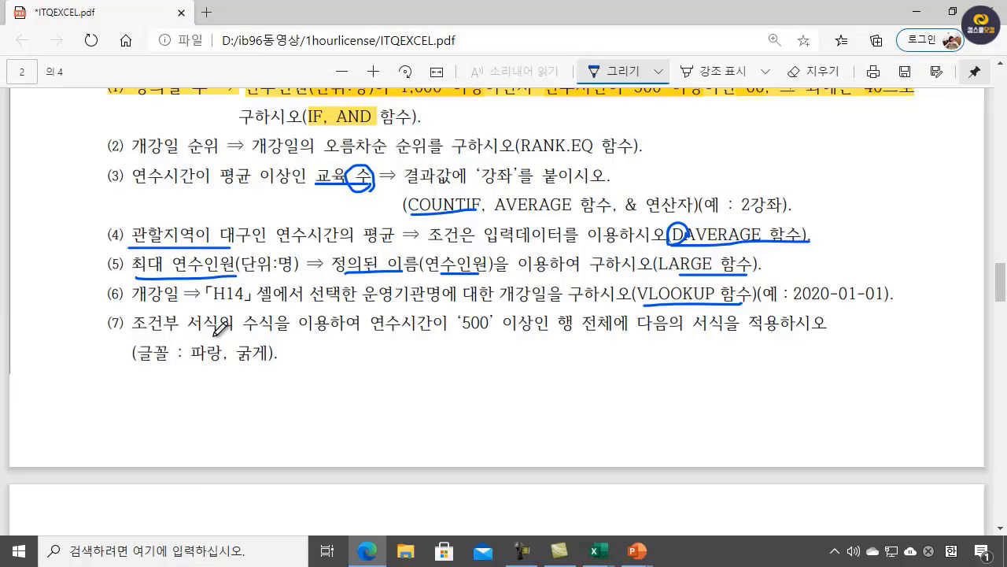
drag(134, 332, 229, 335)
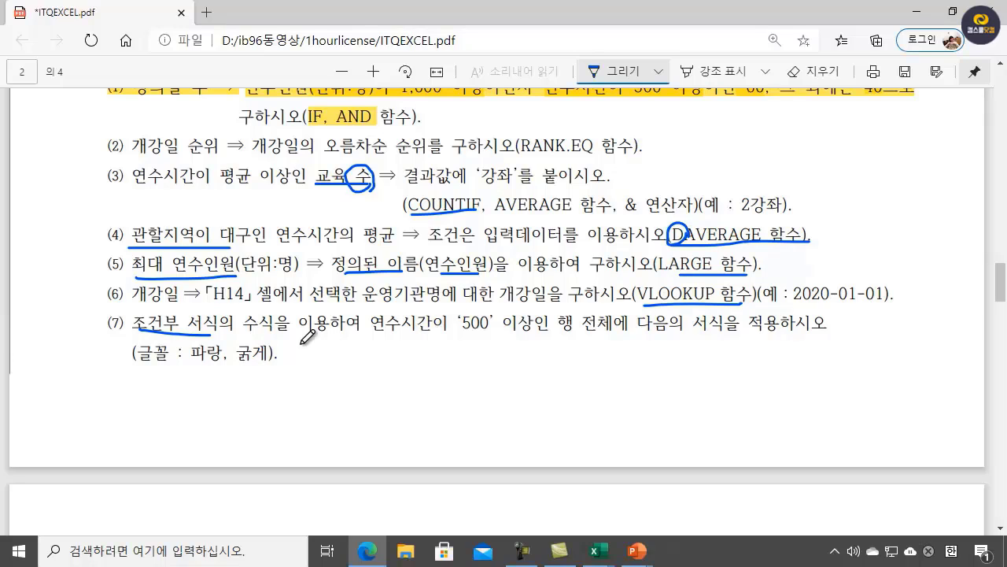
drag(253, 335, 273, 334)
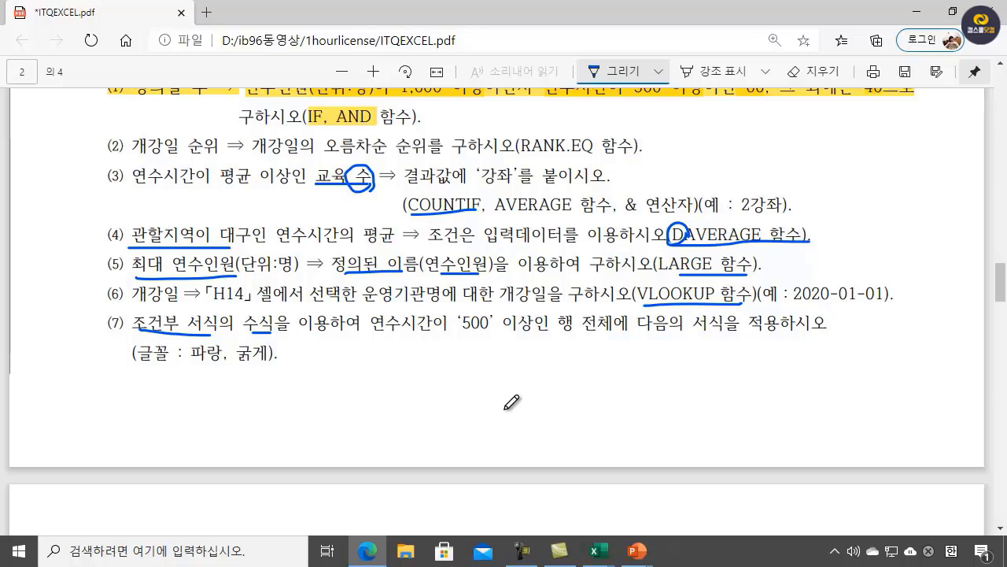
drag(381, 331, 526, 330)
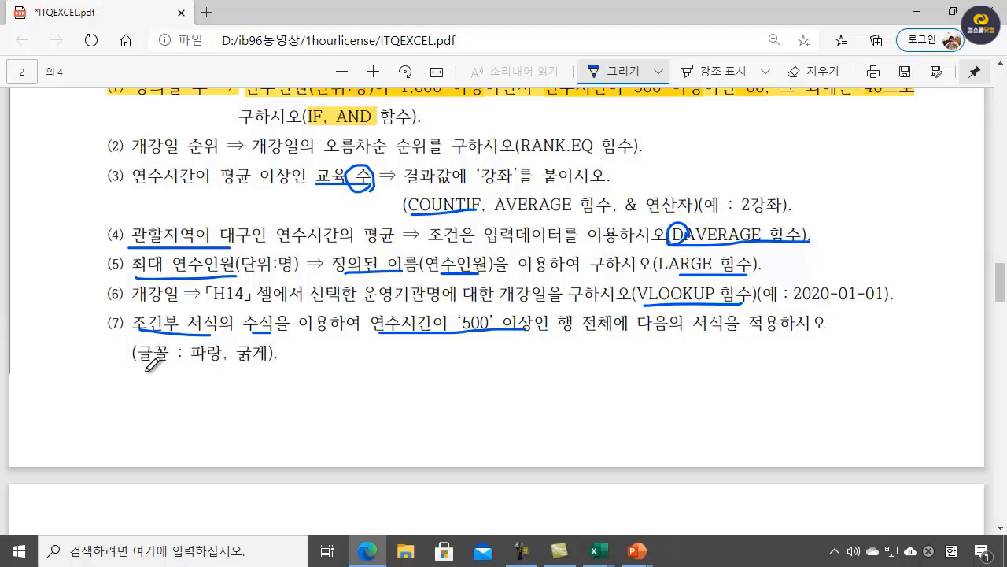
drag(140, 367, 280, 360)
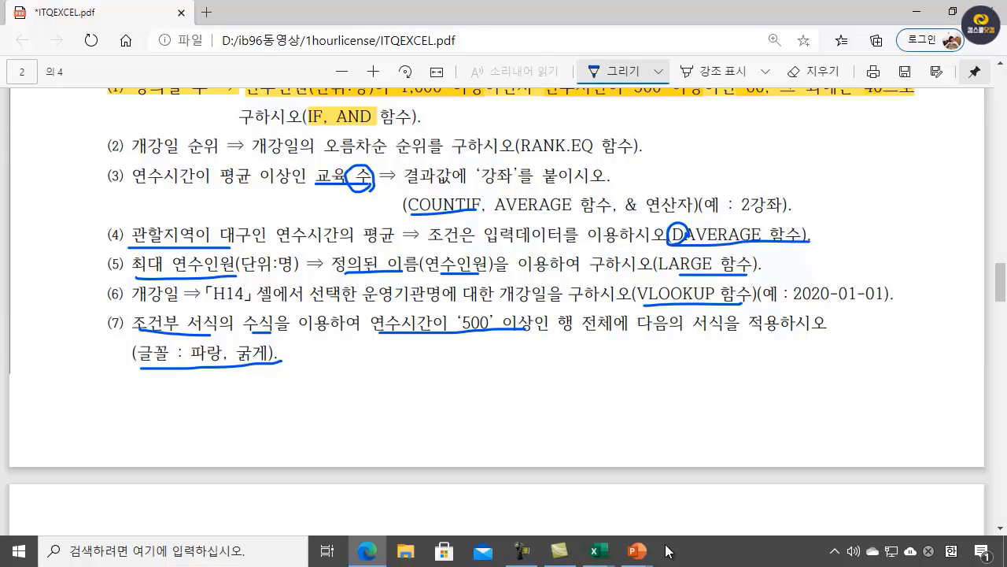
- Switch to the 통합 문서2 workbook in Excel and start a formula-based conditional formatting rule for B5:J12
mouse_move(596, 561)
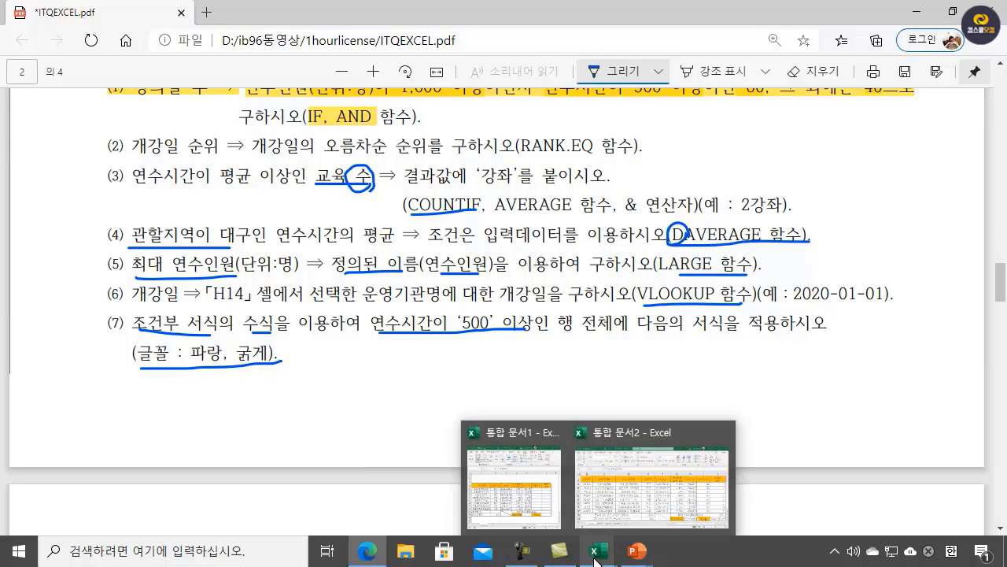
click(651, 481)
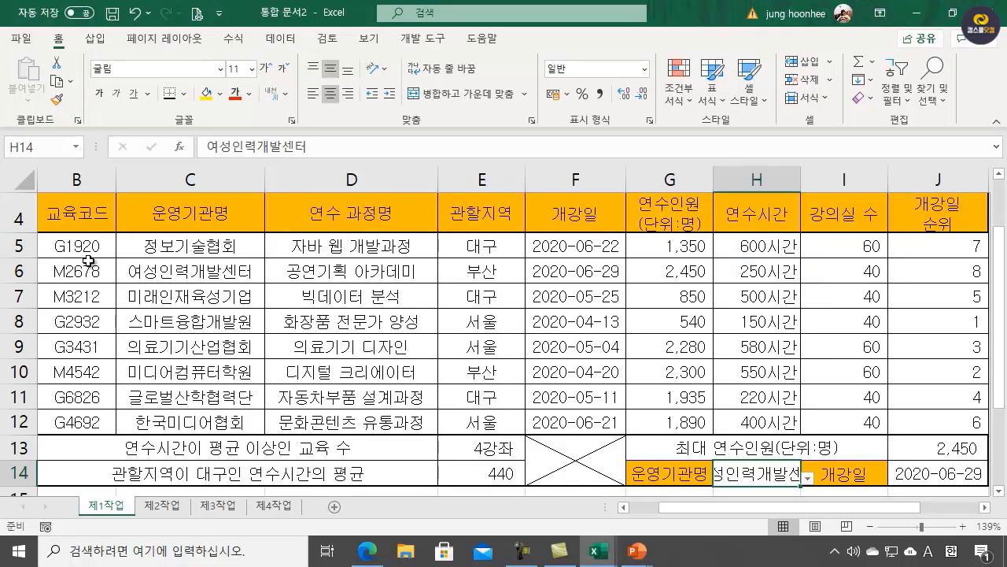
drag(686, 507, 648, 507)
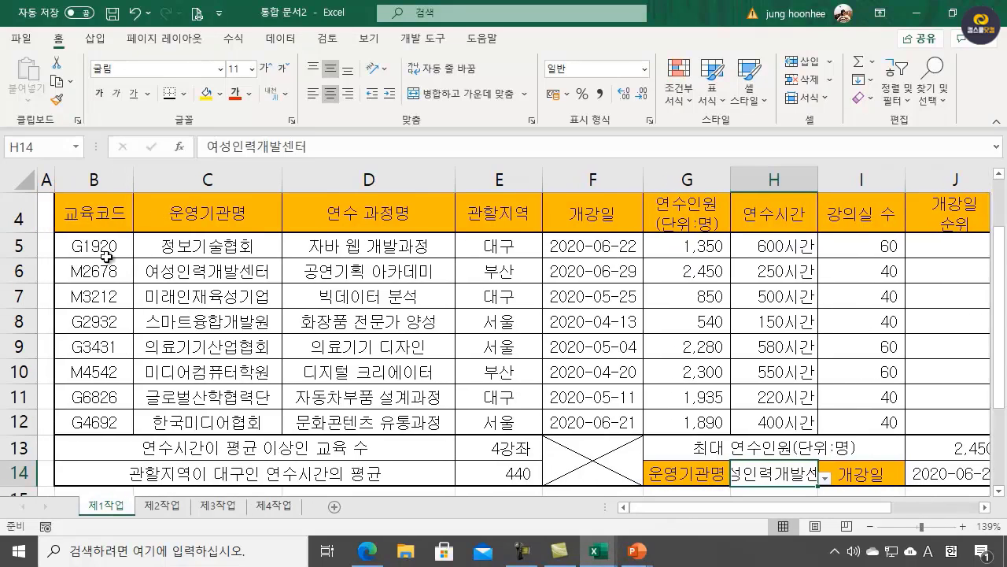
drag(107, 256, 936, 414)
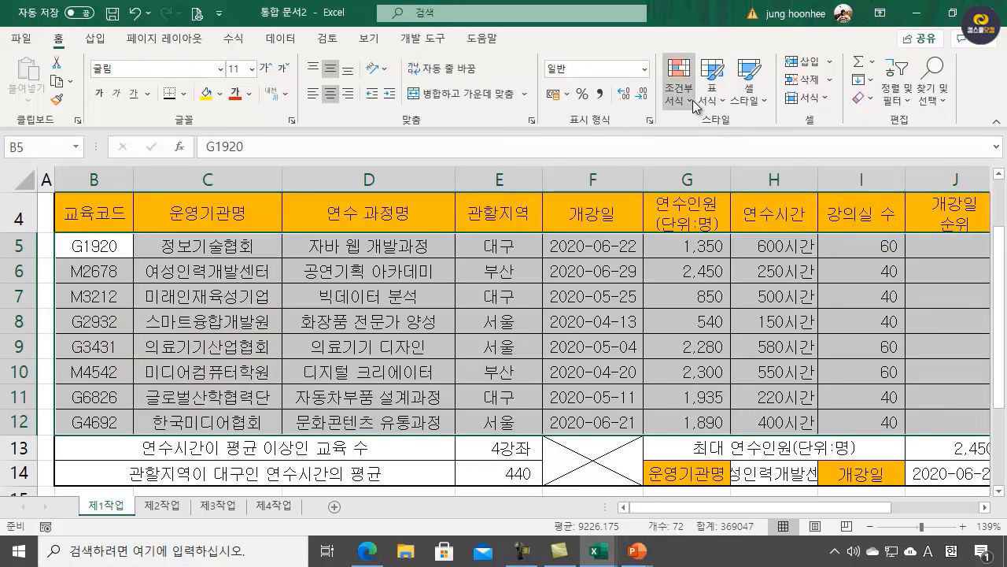
click(679, 90)
mouse_move(696, 244)
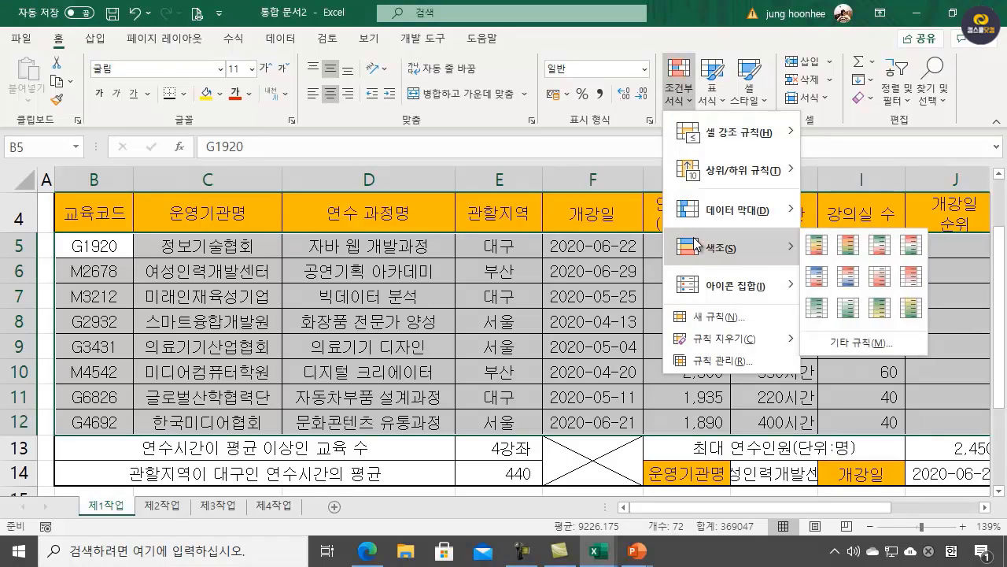
click(740, 317)
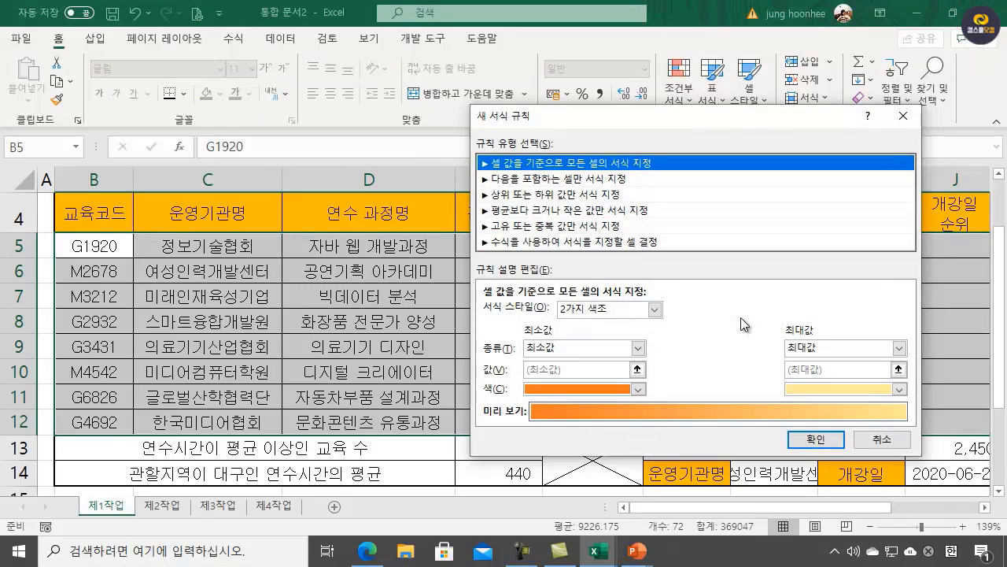
click(527, 241)
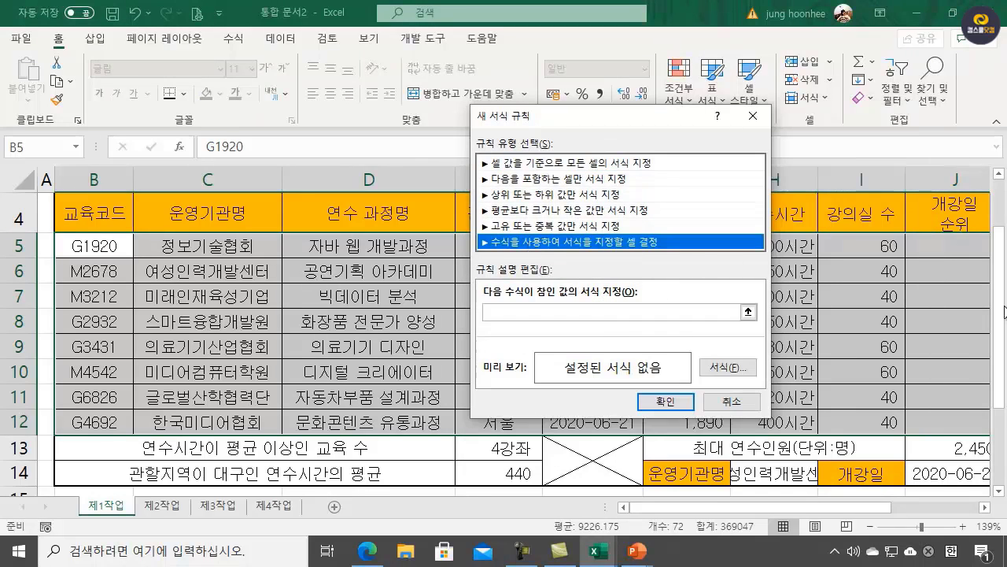
- Enter =$H5>=500 as the rule's formula, with only column H locked
click(538, 312)
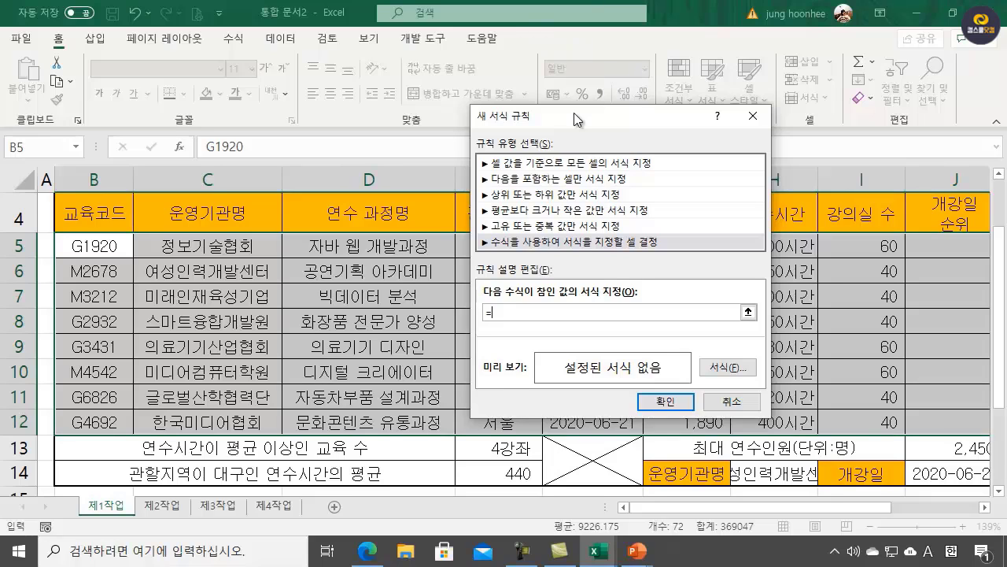
drag(582, 115, 326, 167)
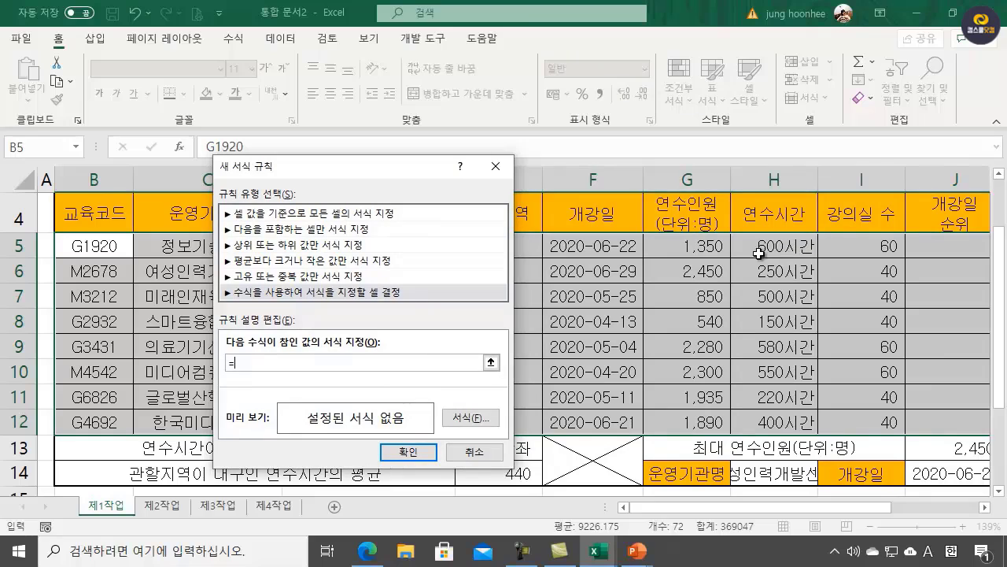
click(803, 246)
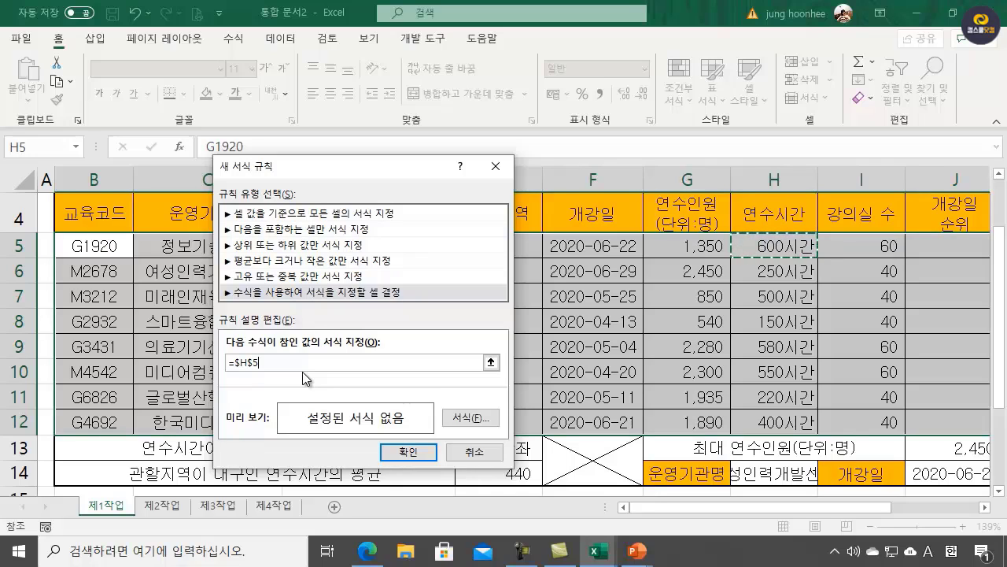
key(F4)
key(F4)
text(>)
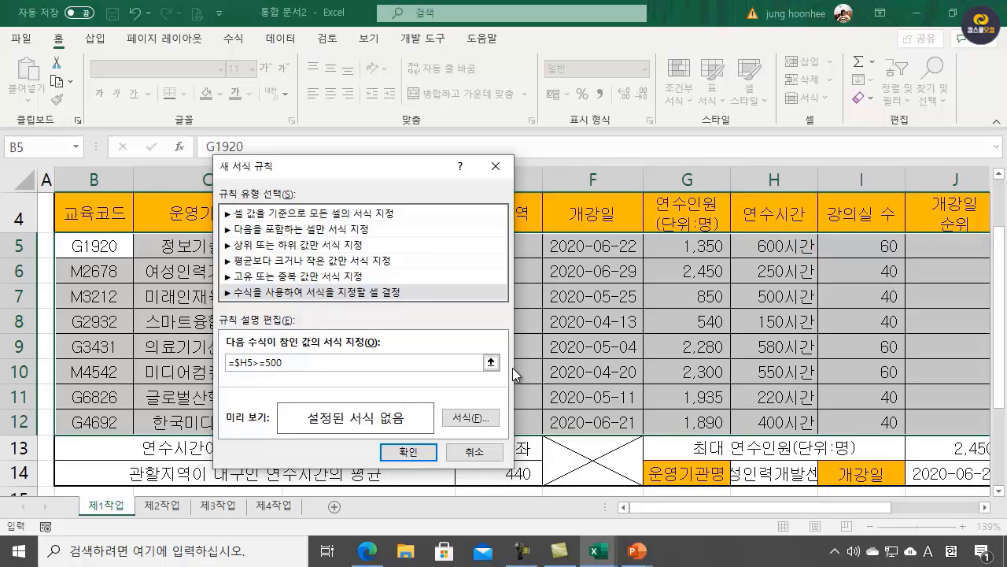
text(=500)
- Set the rule's font to bold (굵게) and standard blue, and apply the rule to the table
click(476, 419)
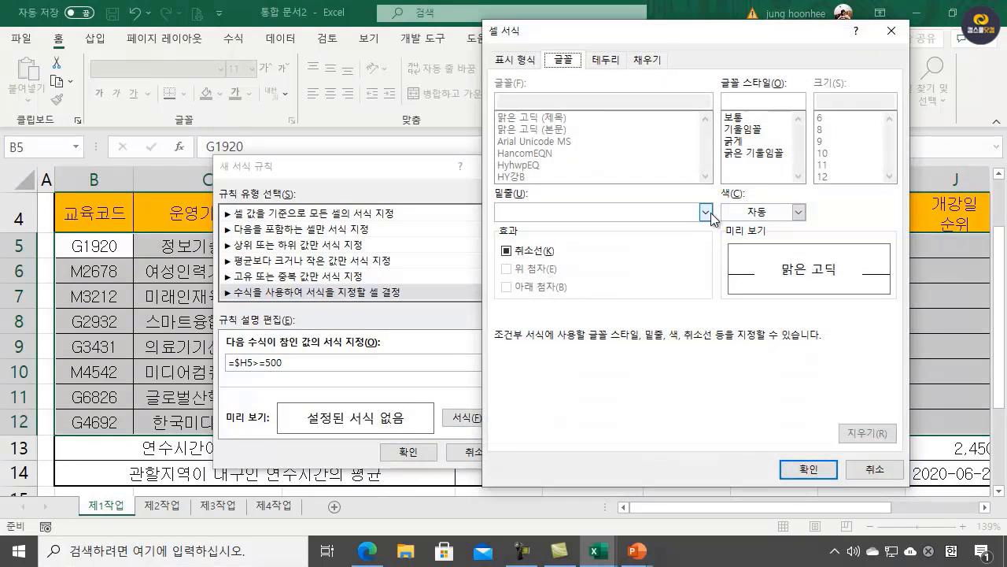
click(732, 142)
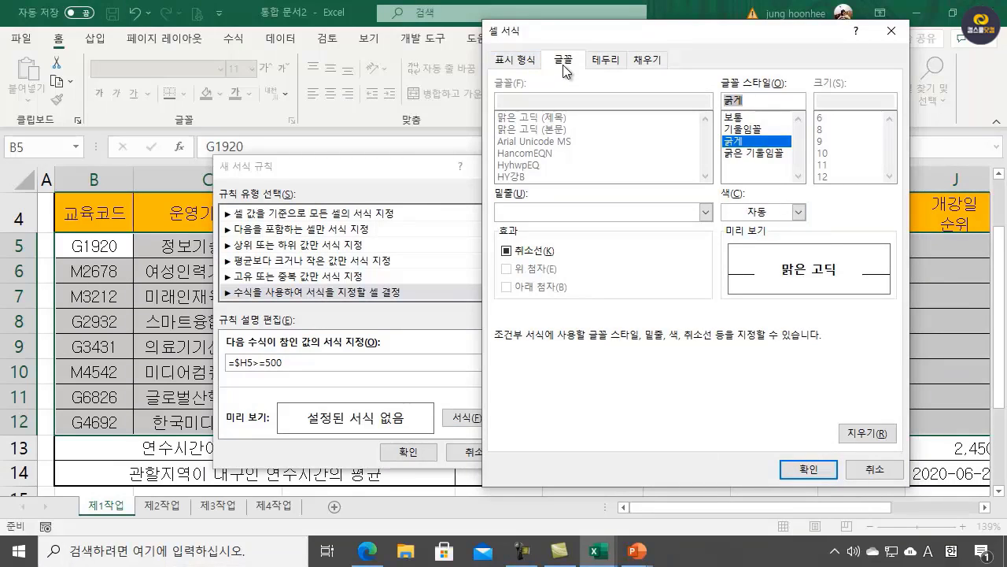
click(799, 211)
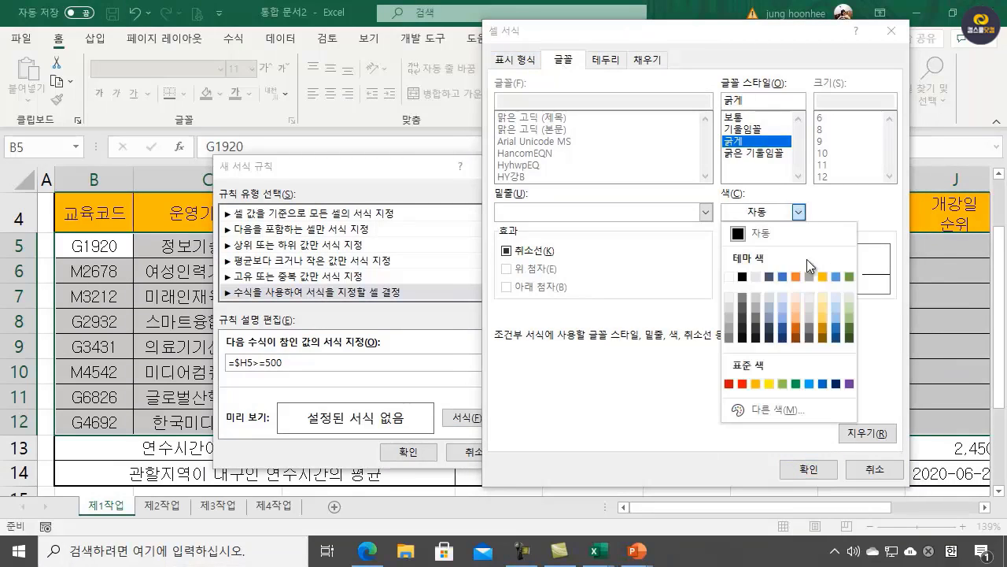
click(822, 384)
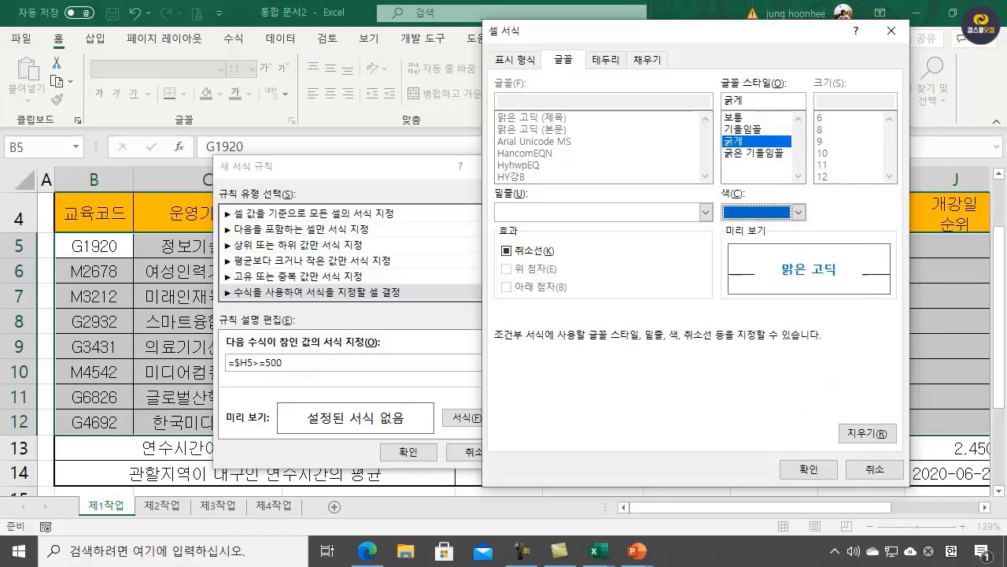
click(811, 469)
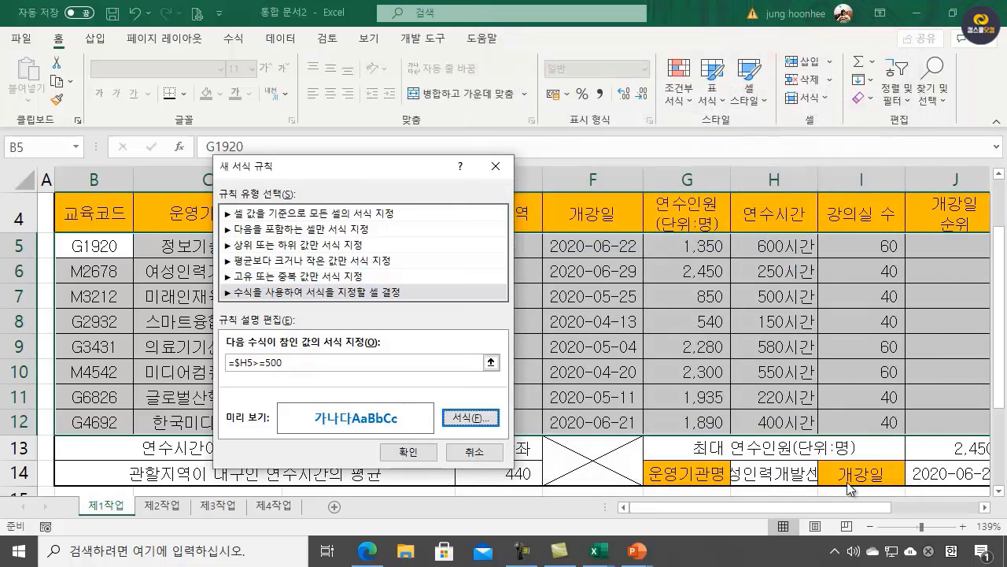
click(405, 453)
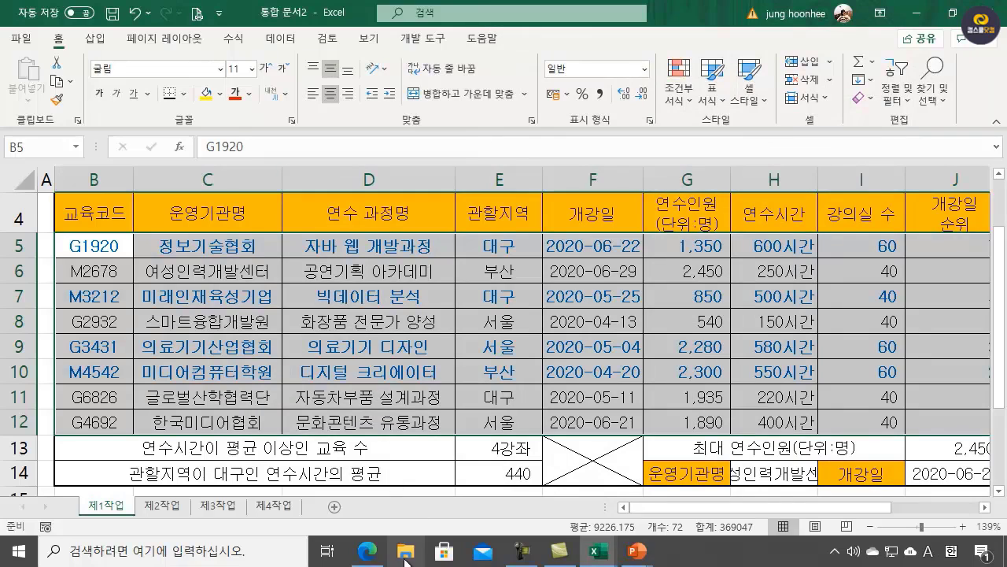
click(461, 492)
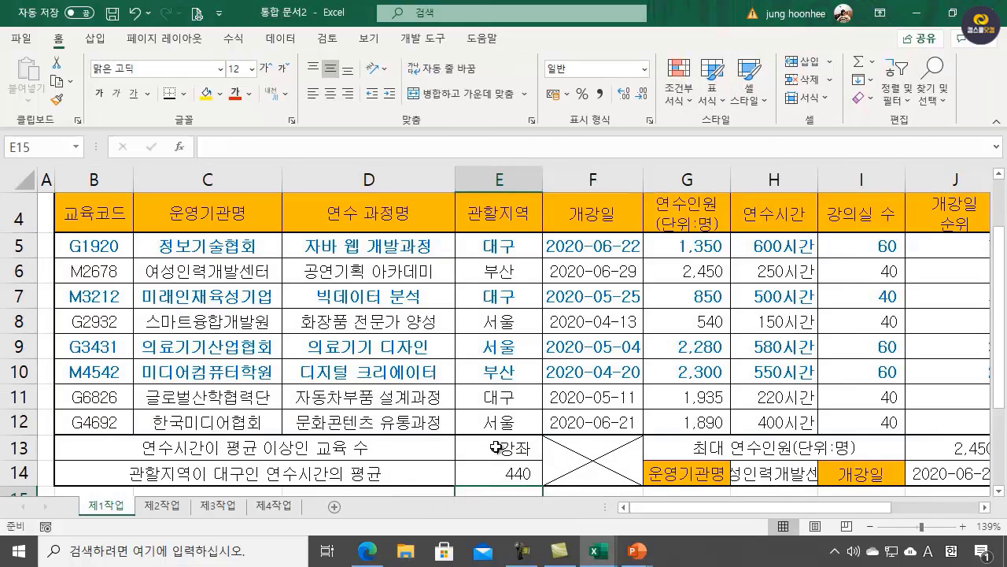
- Look over the formatted table and switch back to the ITQEXCEL.pdf instructions in Edge
scroll(499, 446, down, 2)
scroll(499, 448, up, 3)
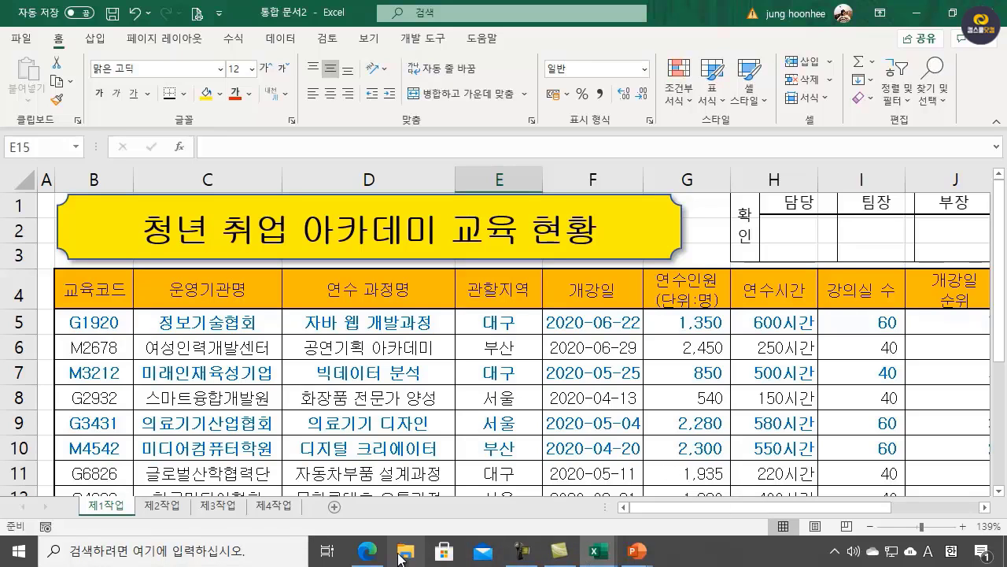
click(360, 559)
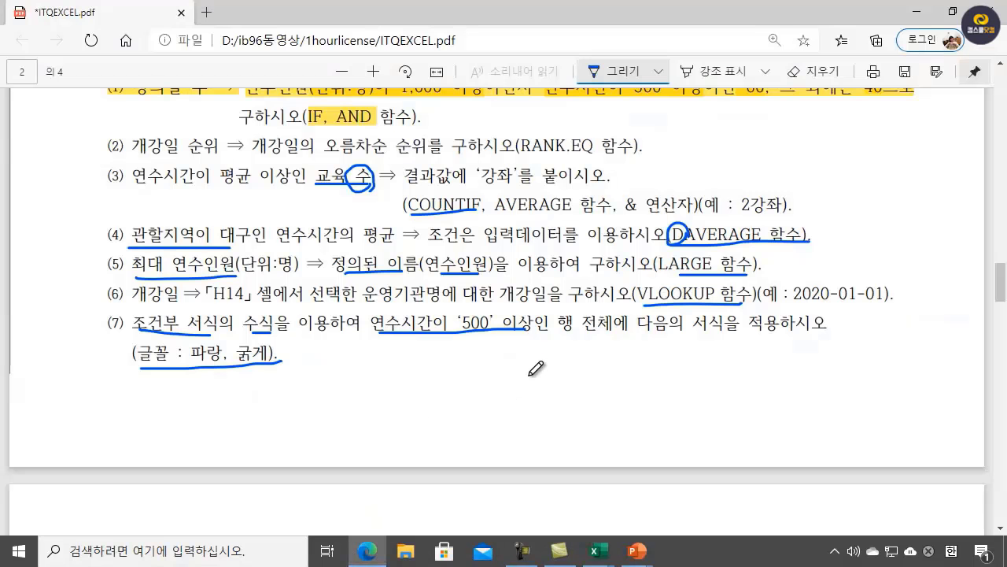
- In the PDF's second task, box 고급 필터 and B4:H12, and underline the B2 cell, 붙여넣기 and 제1작업 wording
scroll(536, 368, down, 2)
scroll(535, 368, down, 6)
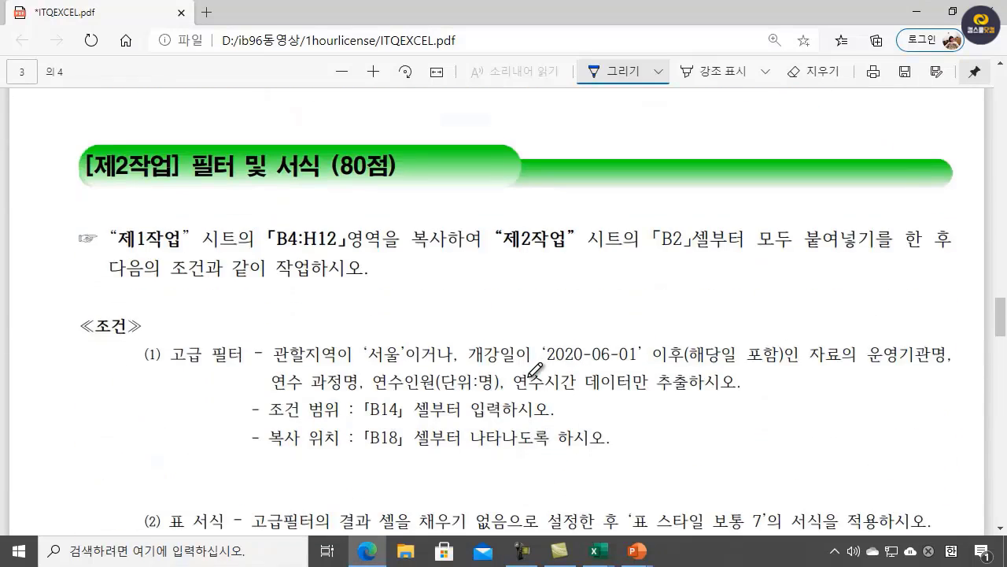
scroll(533, 376, up, 2)
mouse_move(168, 365)
mouse_down()
mouse_move(245, 366)
mouse_move(244, 337)
mouse_move(170, 340)
mouse_move(169, 367)
mouse_up()
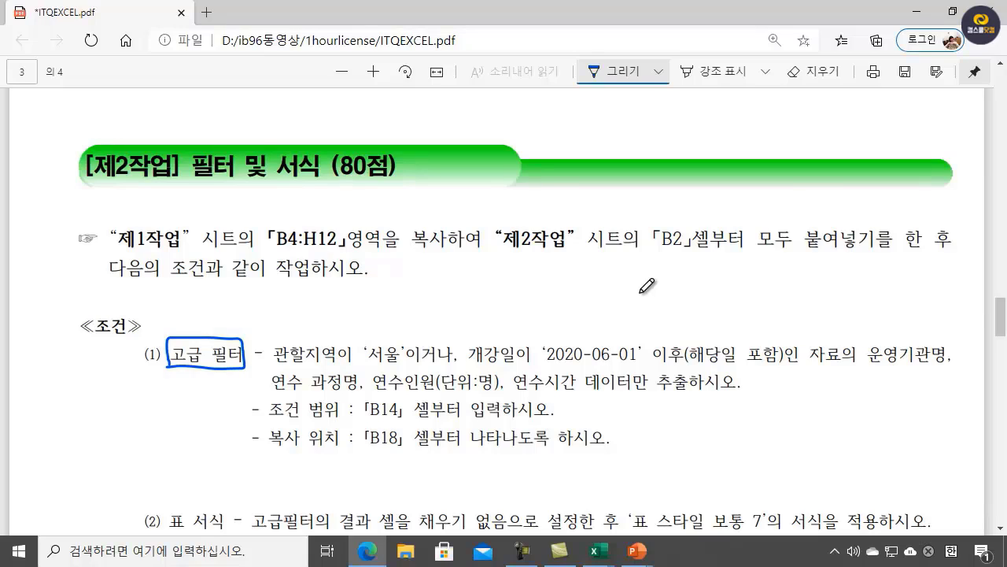
drag(656, 251, 713, 253)
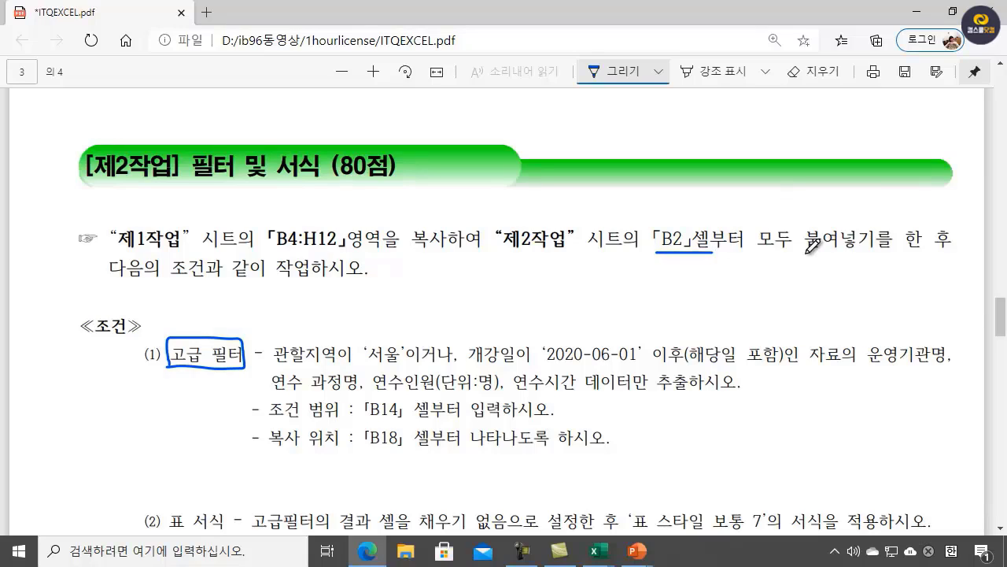
drag(786, 250, 855, 246)
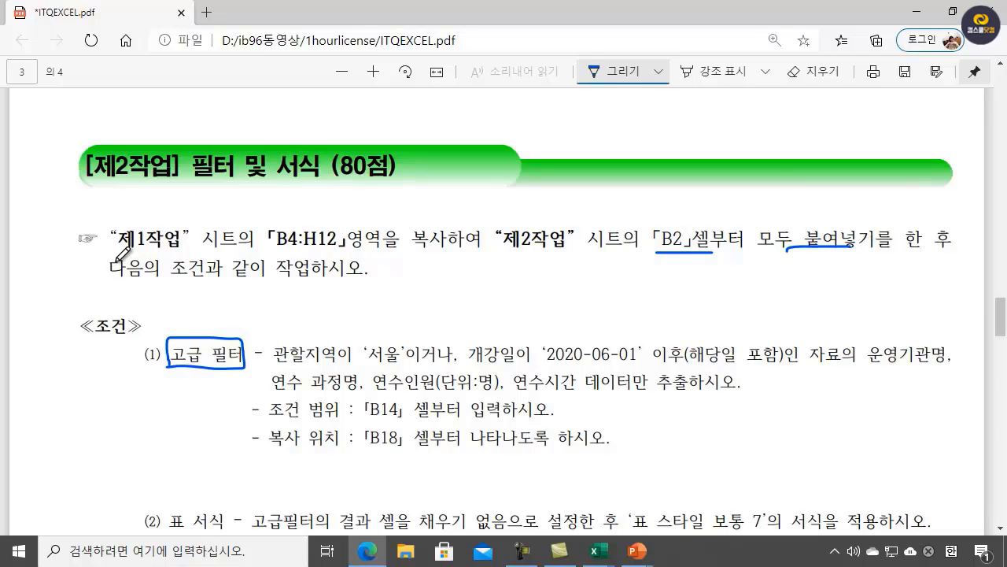
drag(118, 254, 175, 257)
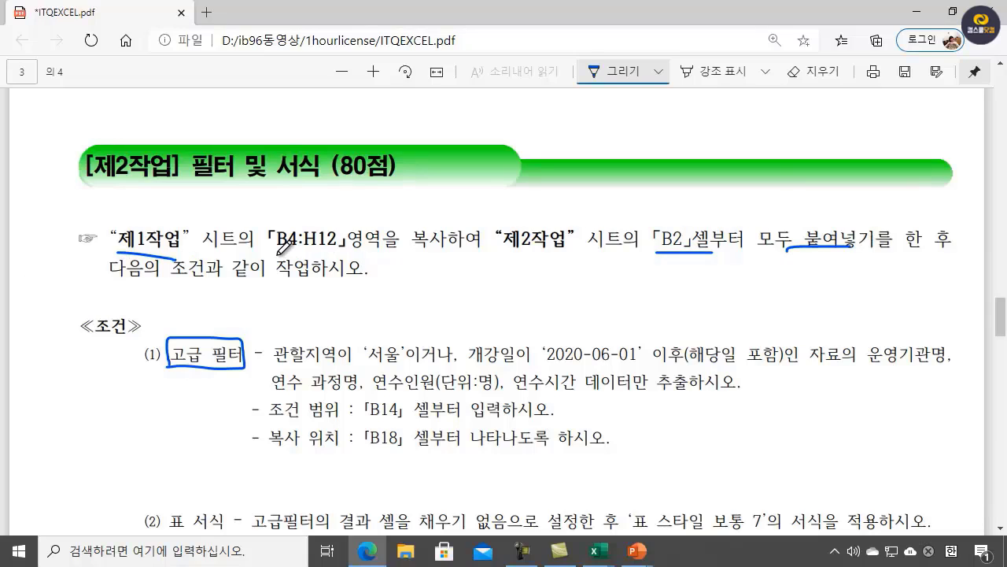
mouse_move(277, 252)
mouse_down()
mouse_move(346, 254)
mouse_move(341, 228)
mouse_move(285, 213)
mouse_move(275, 241)
mouse_up()
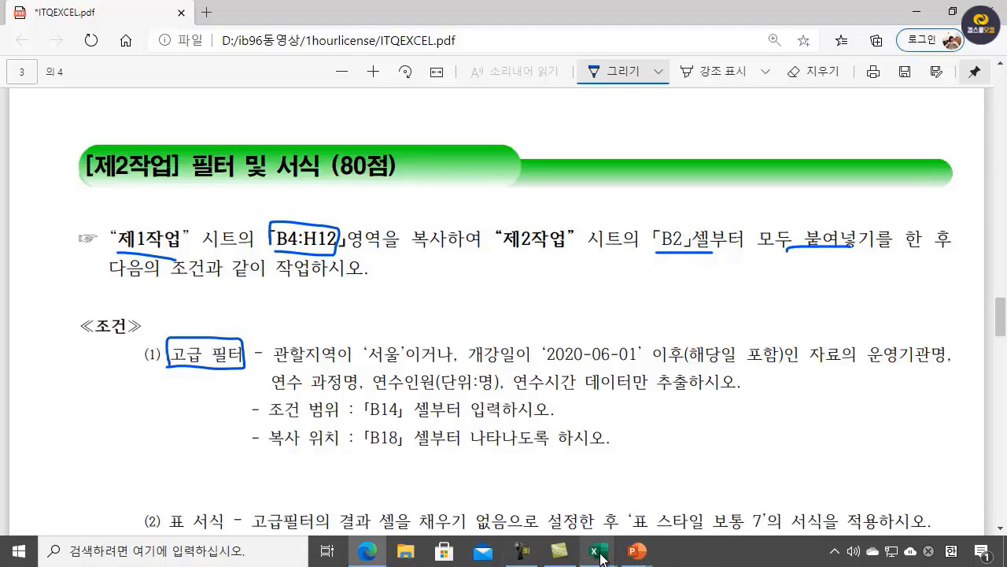
- Switch to the 통합 문서2 workbook in Excel and copy B4:H12 of sheet 제1작업 to cell B2 of sheet 제2작업
mouse_move(600, 556)
click(600, 485)
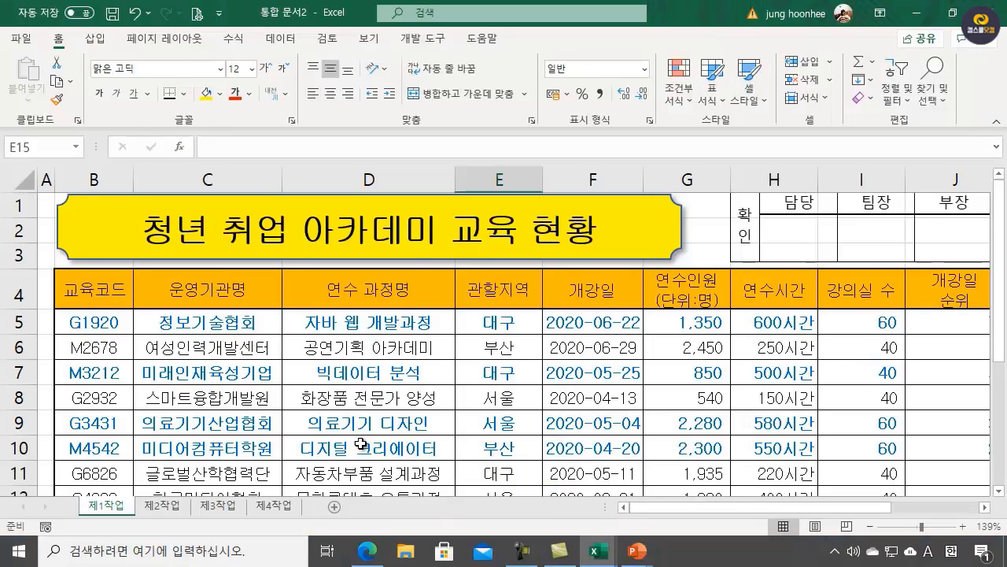
click(96, 290)
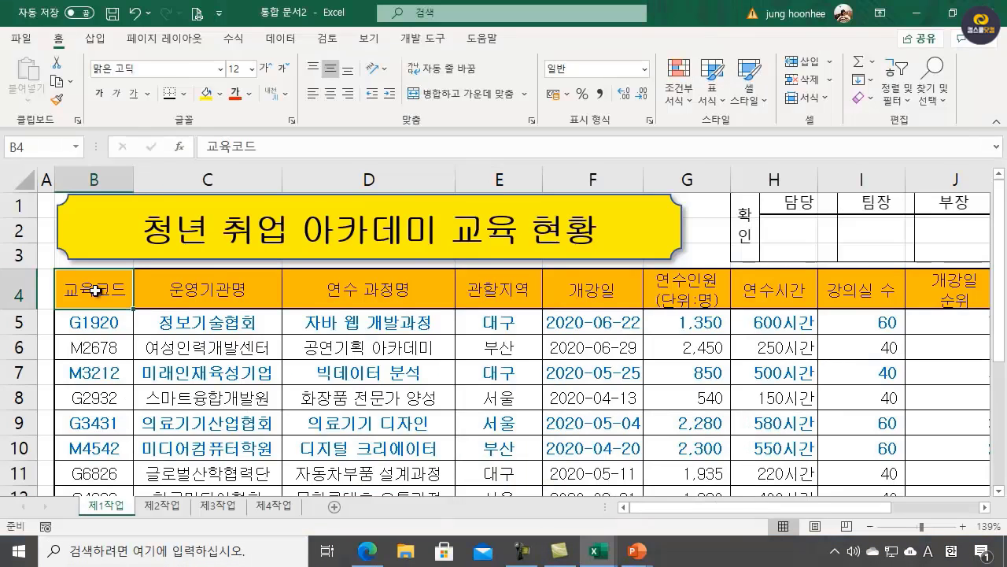
drag(95, 291, 775, 372)
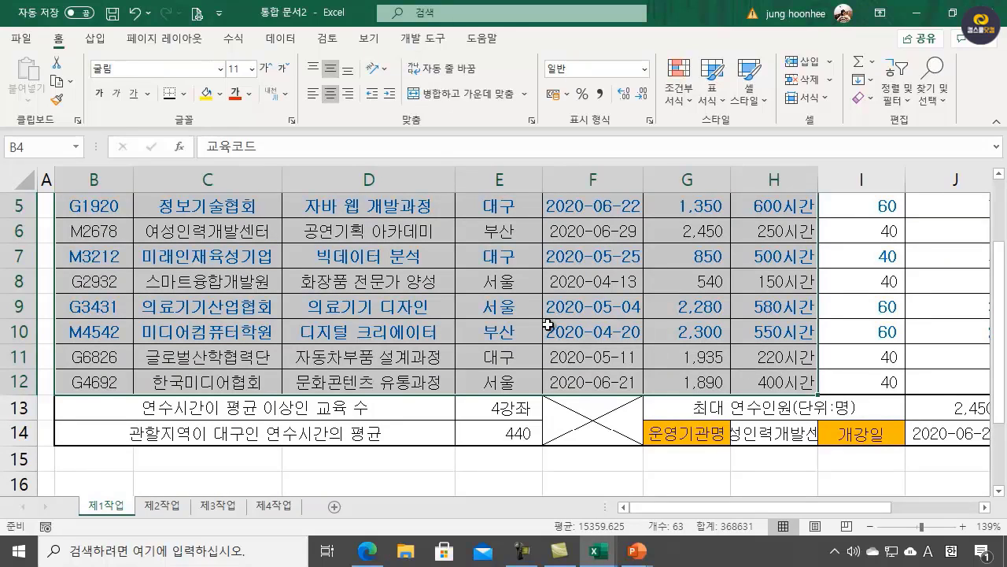
key(ctrl+c)
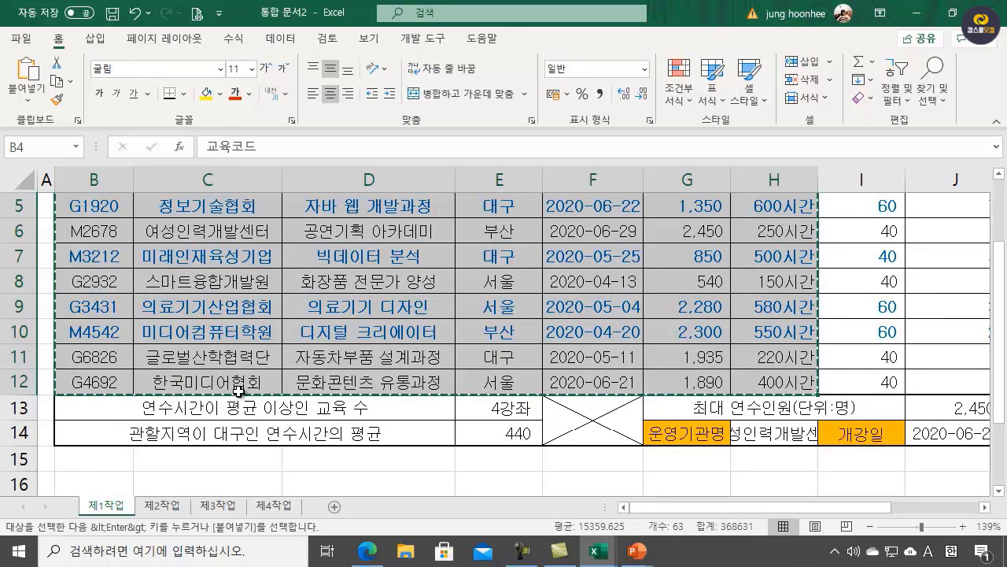
click(161, 505)
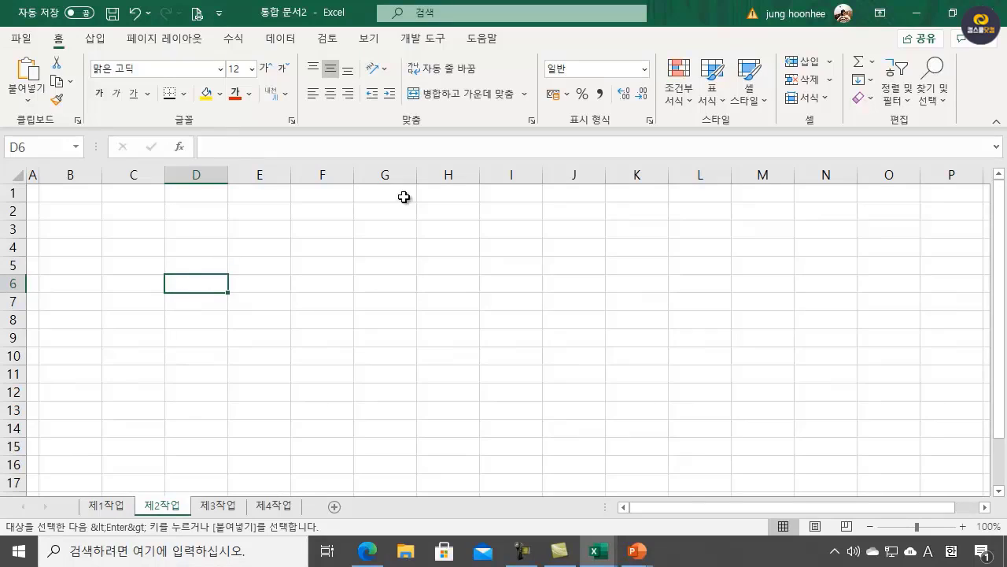
click(72, 212)
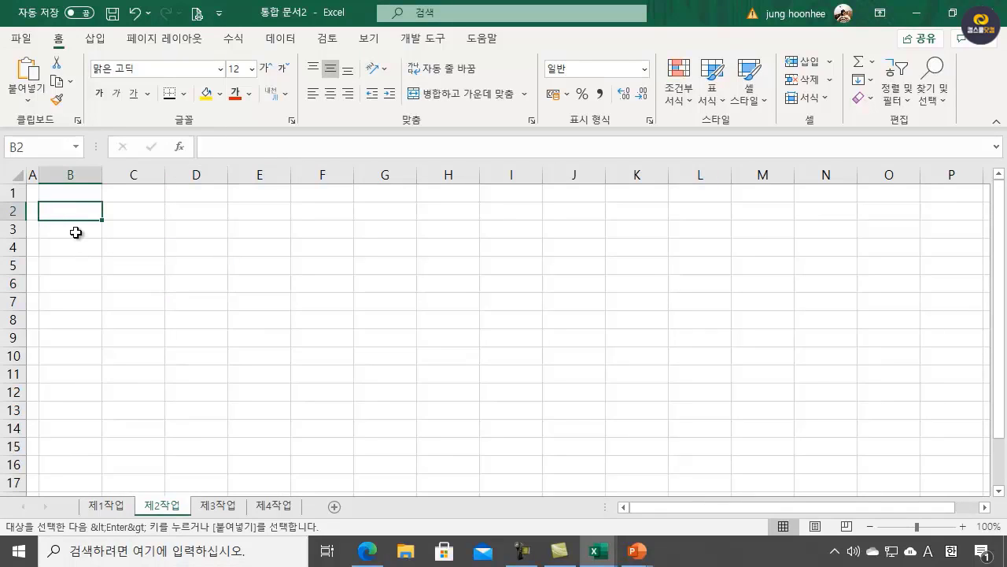
key(ctrl+v)
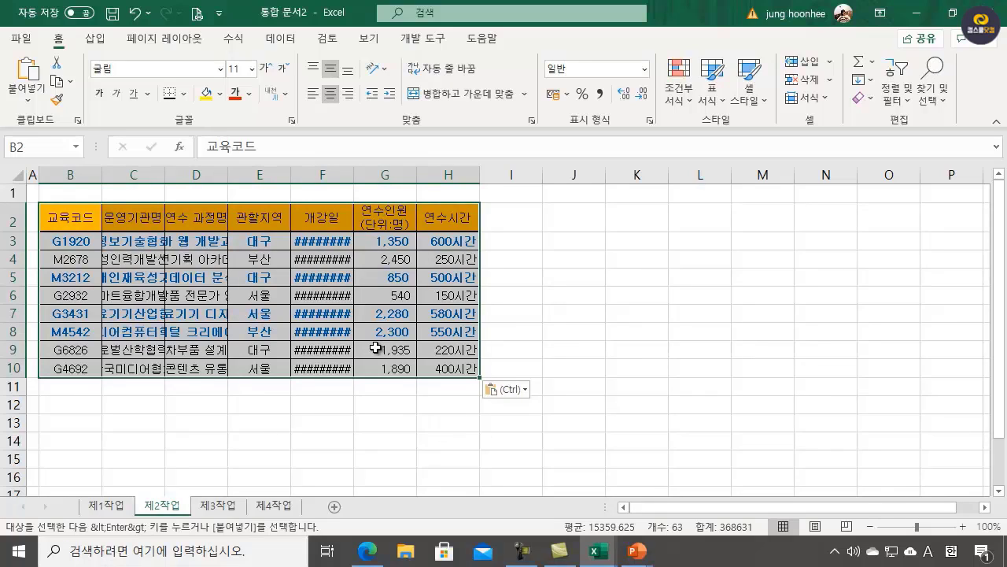
- Auto-fit the widths of columns B to H on sheet 제2작업 to their contents
click(76, 173)
drag(76, 175, 449, 170)
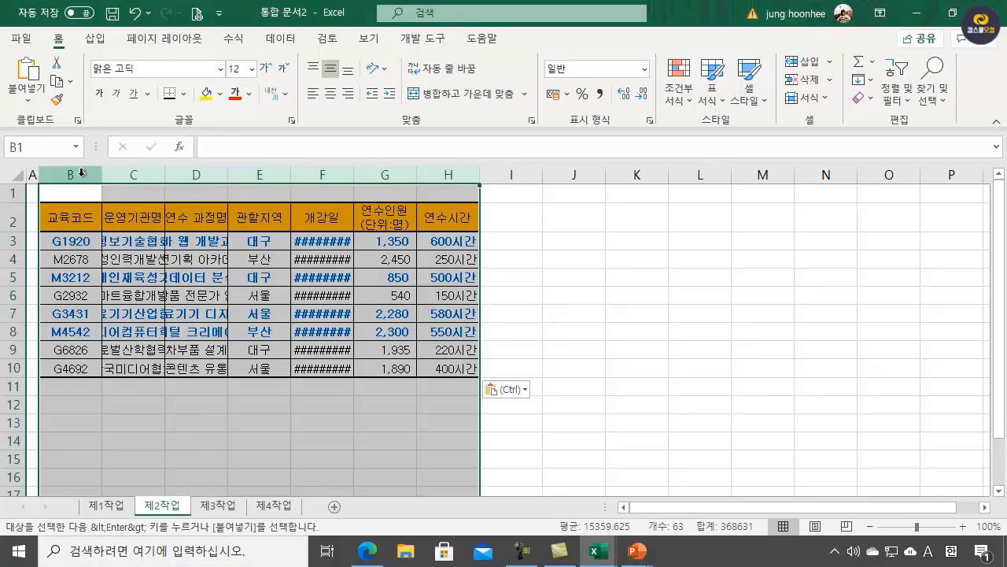
double_click(164, 174)
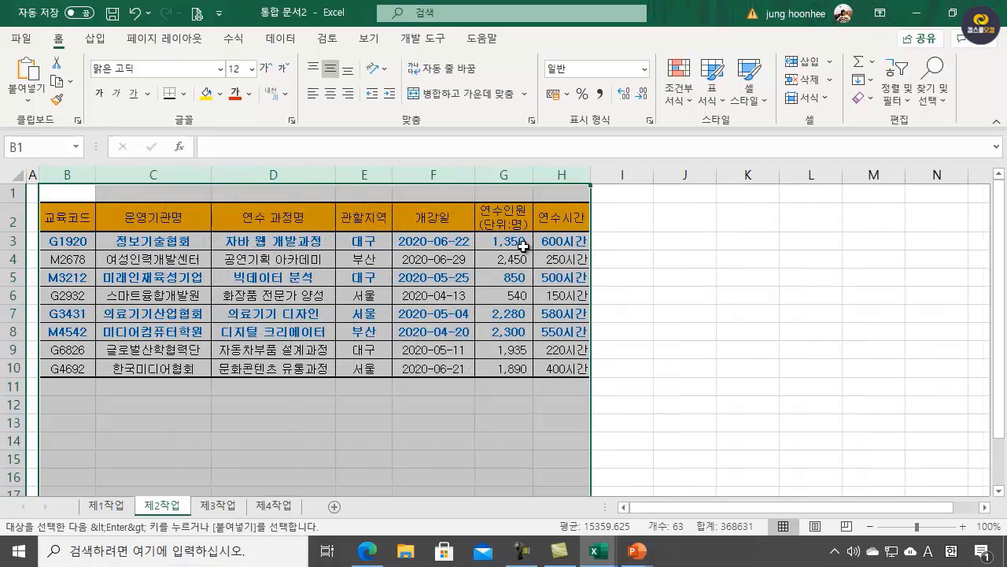
click(711, 307)
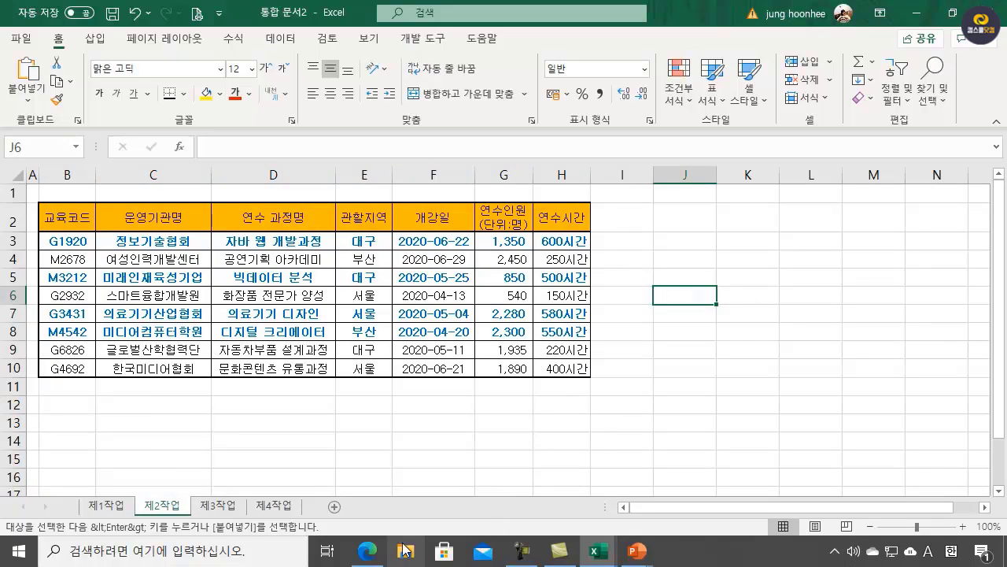
- Switch to the PDF in Edge, underline and bracket 조건 범위 and 복사 위치, and underline the 관할지역 '서울' condition
click(367, 551)
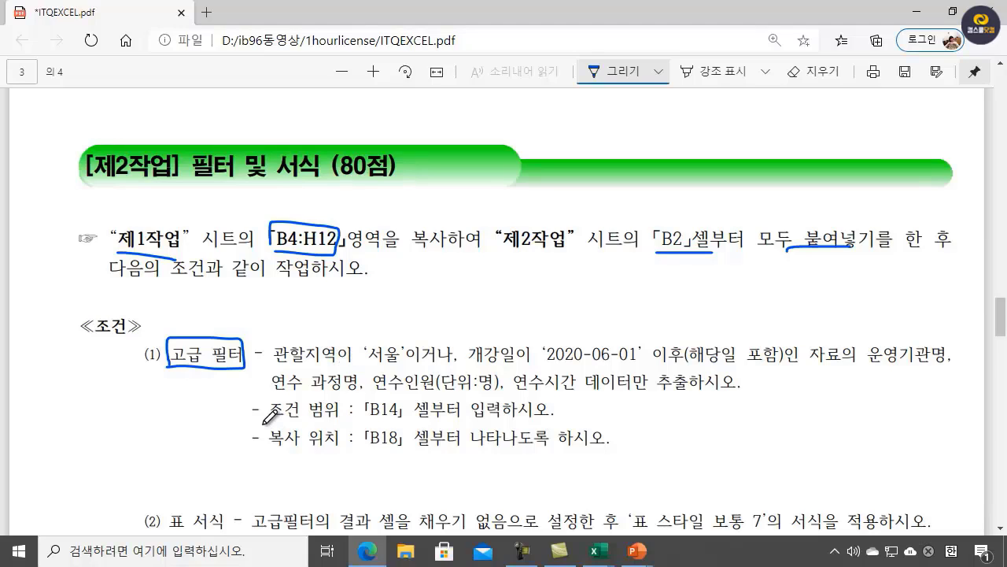
drag(264, 422, 325, 421)
drag(277, 451, 317, 445)
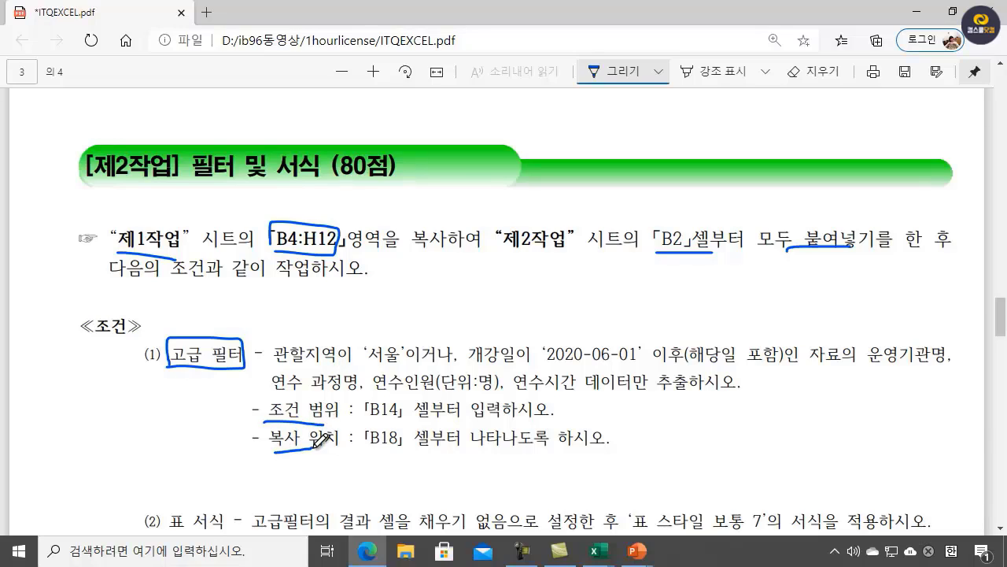
mouse_move(256, 408)
mouse_down()
mouse_move(233, 425)
mouse_move(268, 446)
mouse_up()
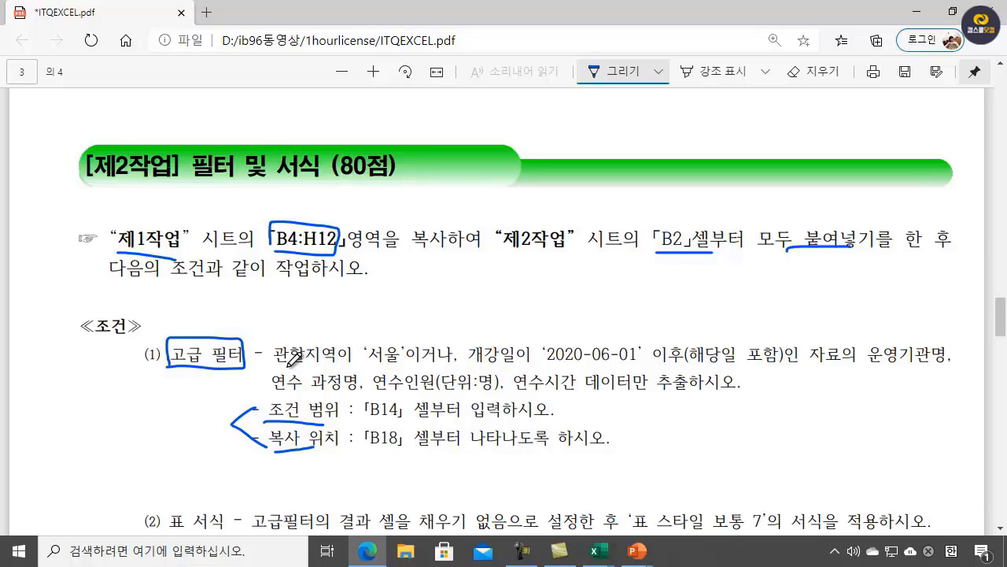
drag(278, 365, 397, 363)
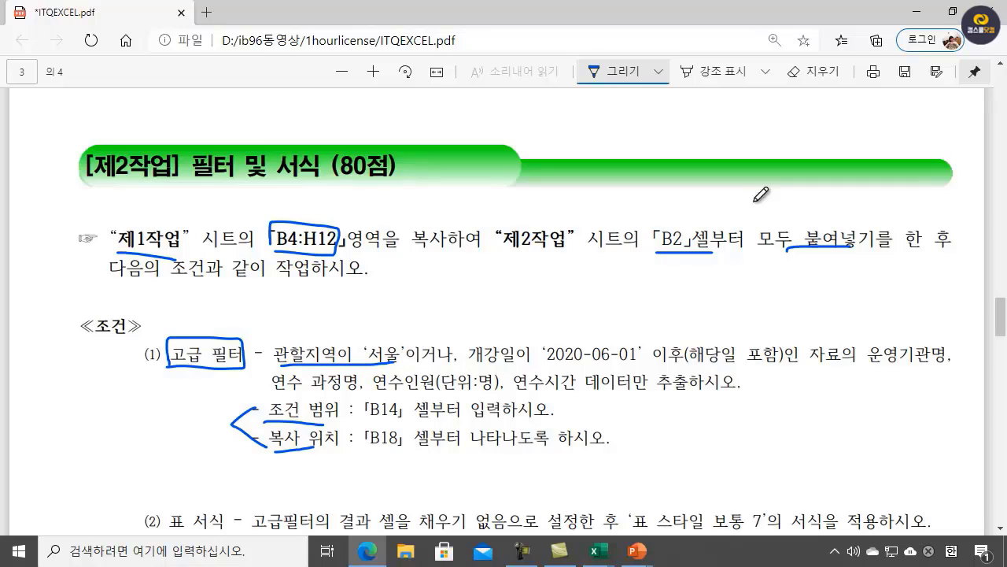
- Highlight the two advanced filter conditions in the PDF: 관할지역이 '서울' and 개강일이 '2020-06-01' 이후
click(720, 72)
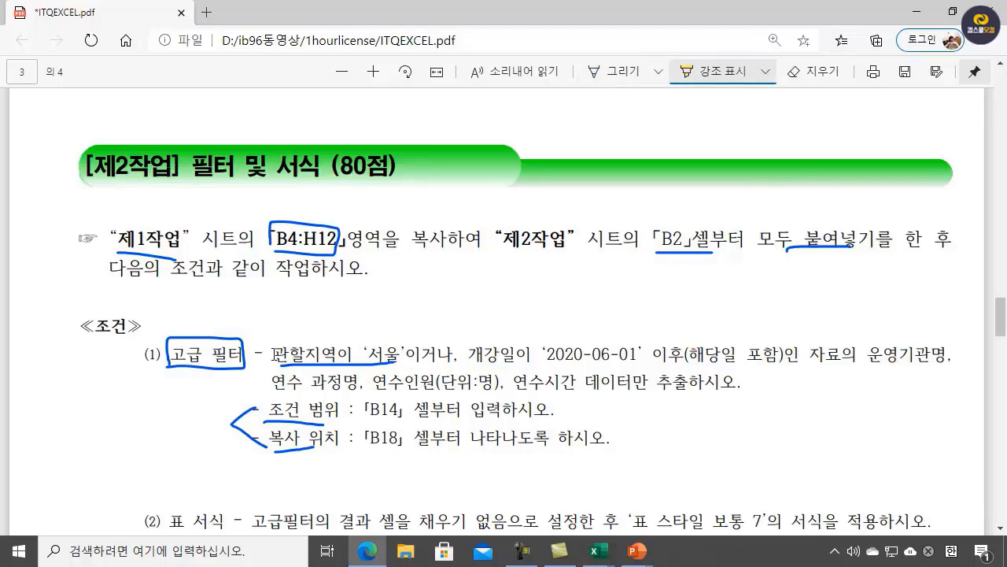
drag(273, 354, 399, 356)
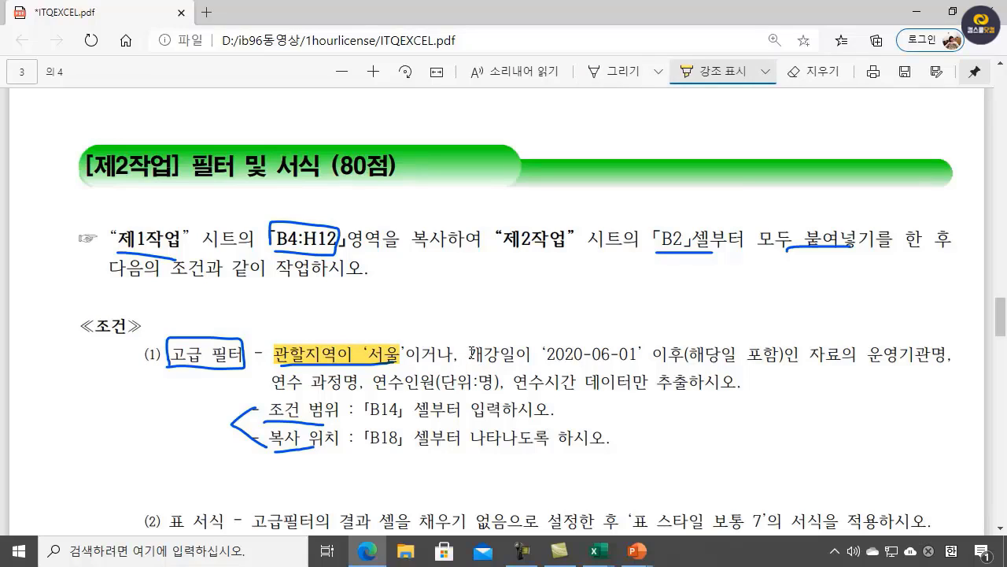
drag(471, 352, 676, 354)
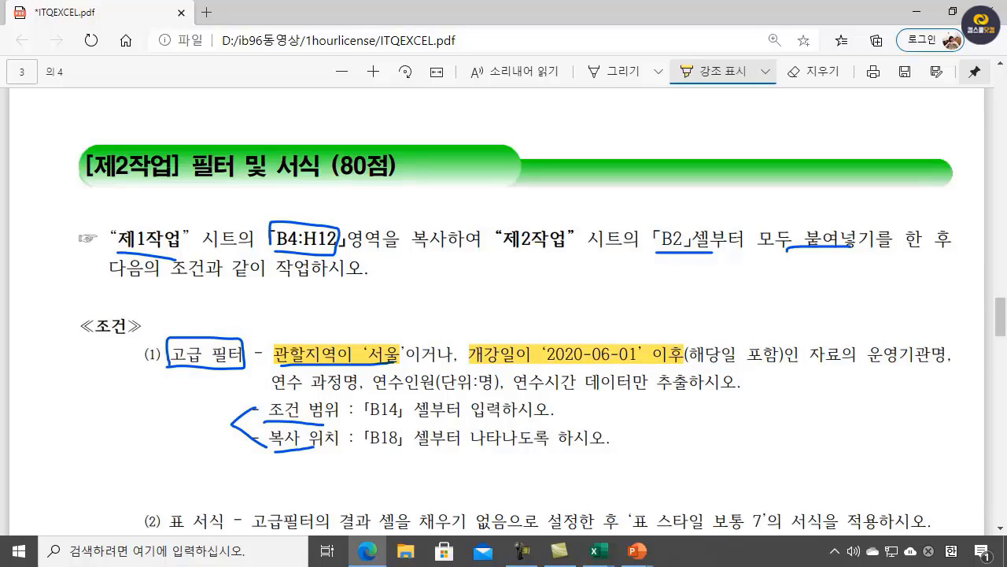
- Switch to the 통합 문서2 workbook in Excel and enter the criteria headers 관할지역 in B14 and 개강일 in C14
click(599, 551)
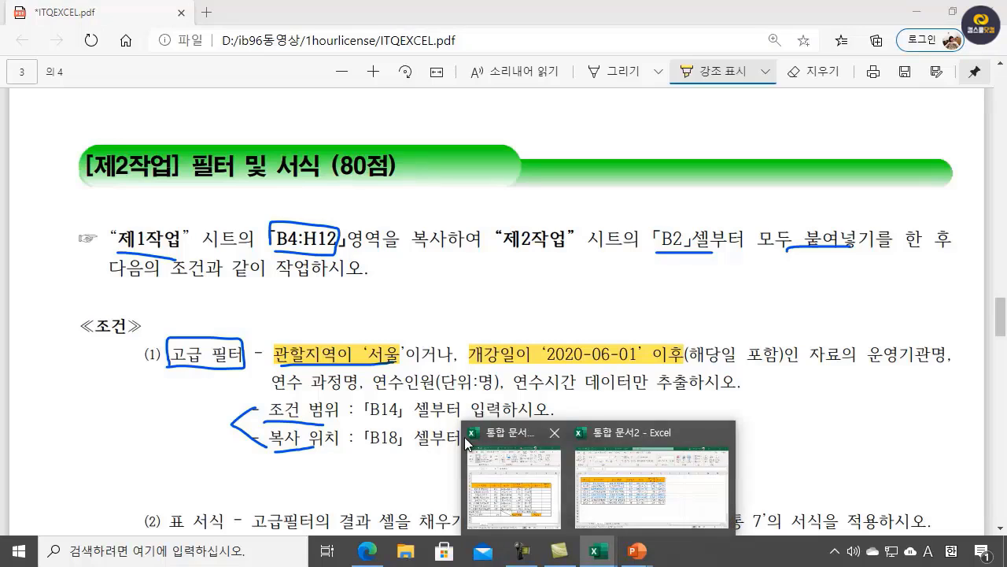
click(586, 470)
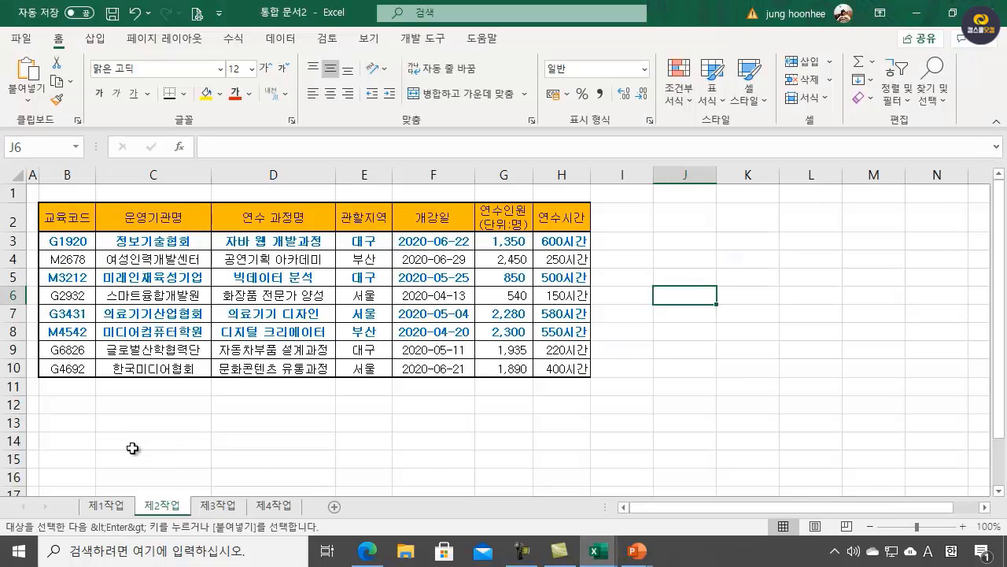
click(78, 445)
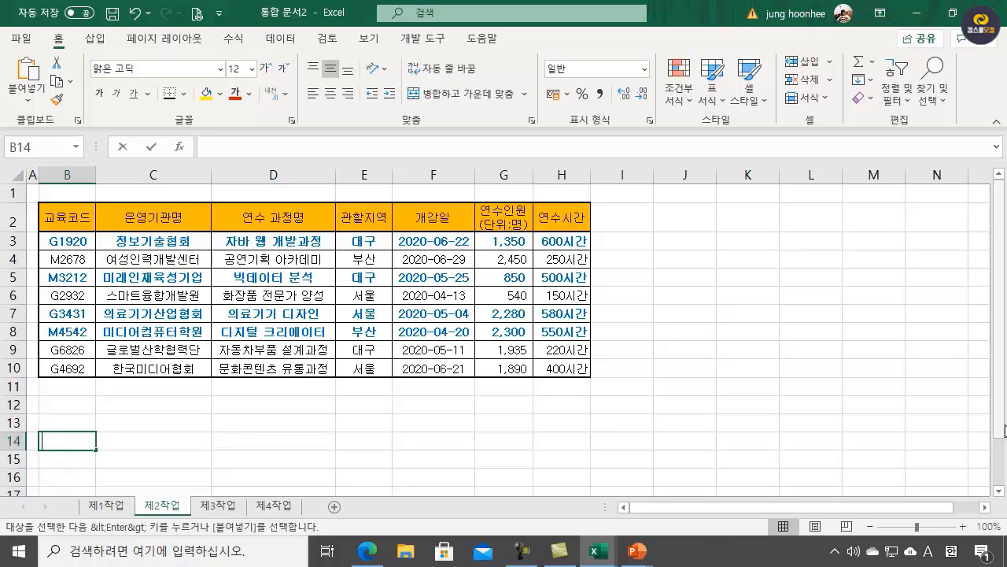
text(RHKS)
key(BackSpace)
key(BackSpace)
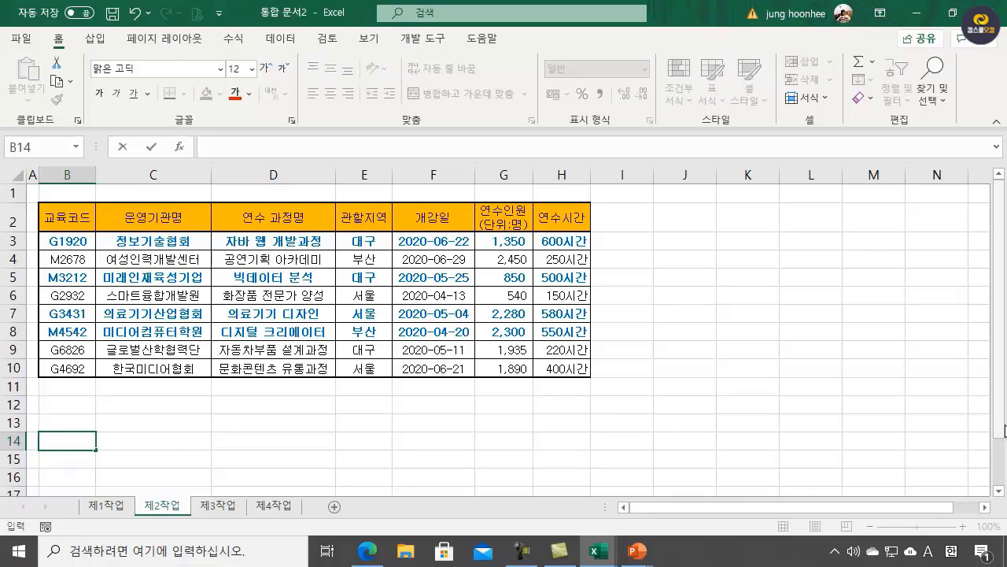
key(Hangul)
text(관할지역)
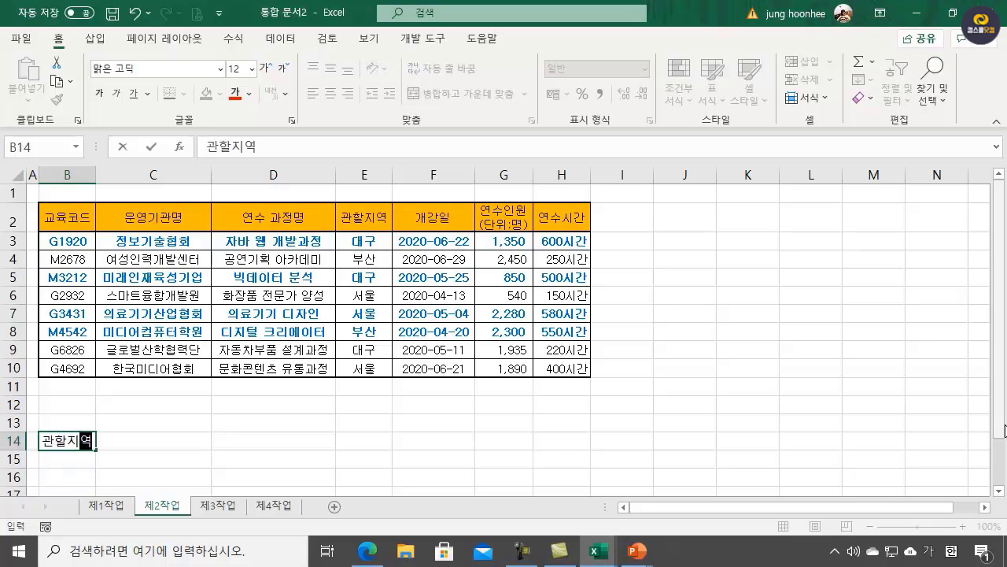
key(Return)
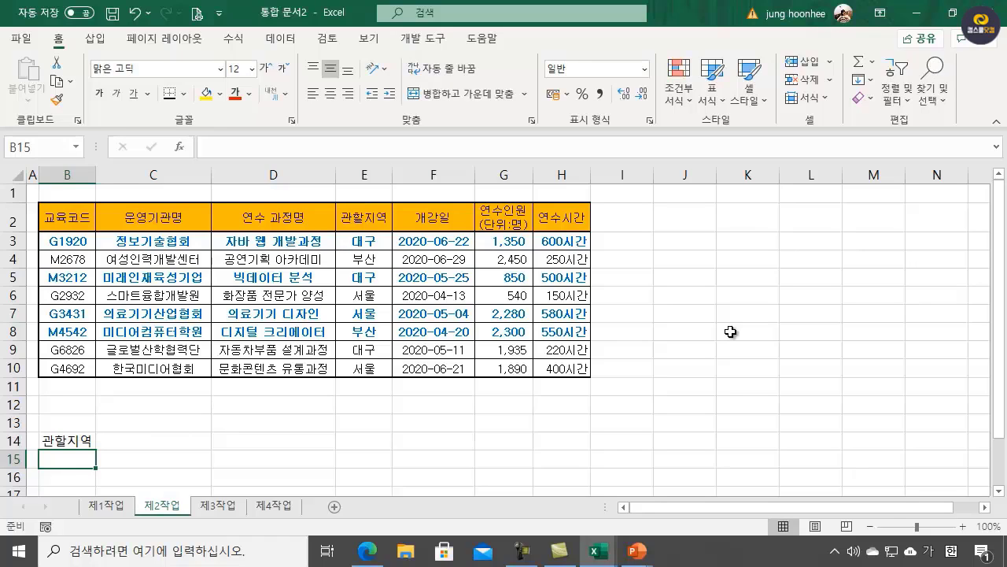
click(138, 442)
text(개강일)
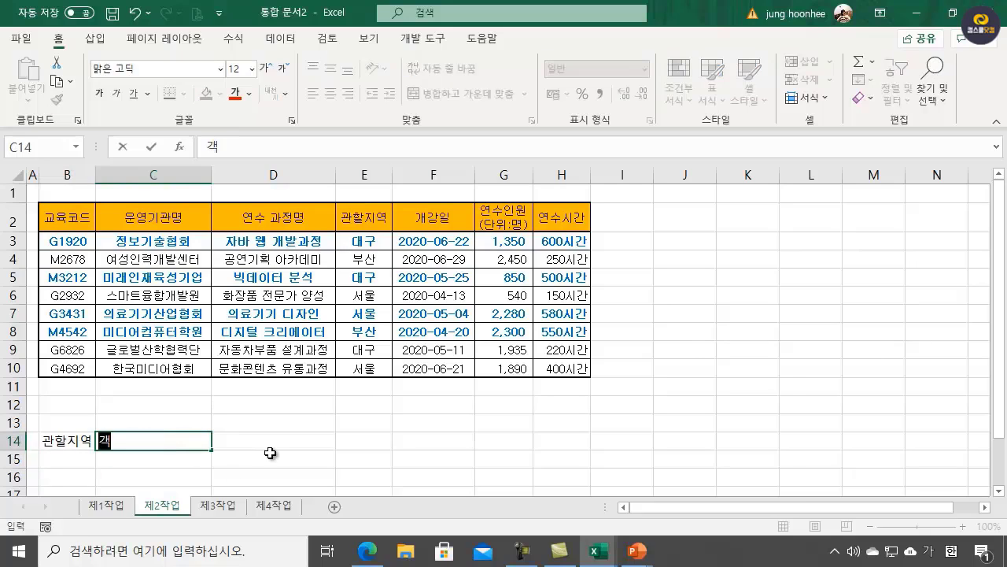
key(Return)
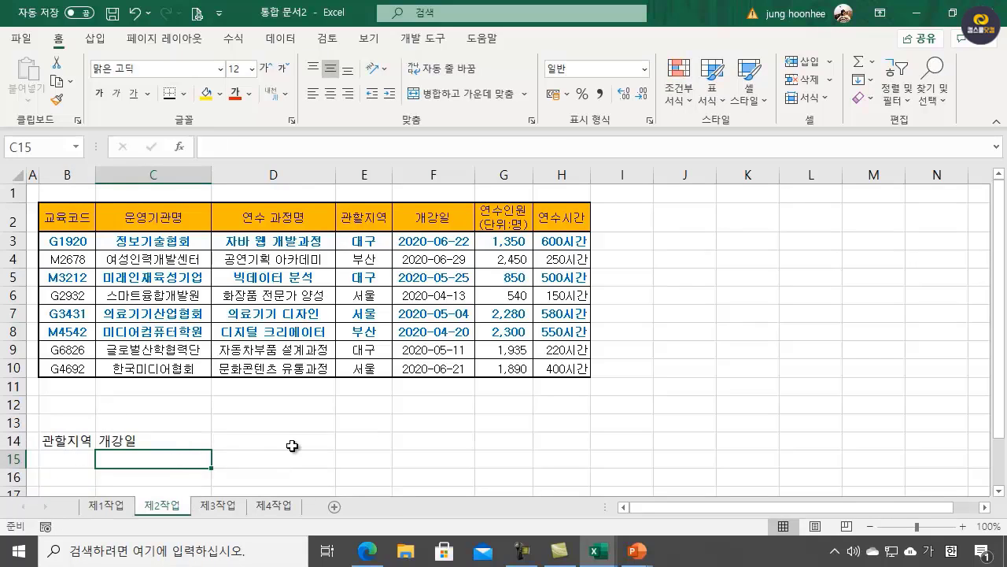
- Enter 서울 in B15 as the criterion under the 관할지역 header
click(71, 442)
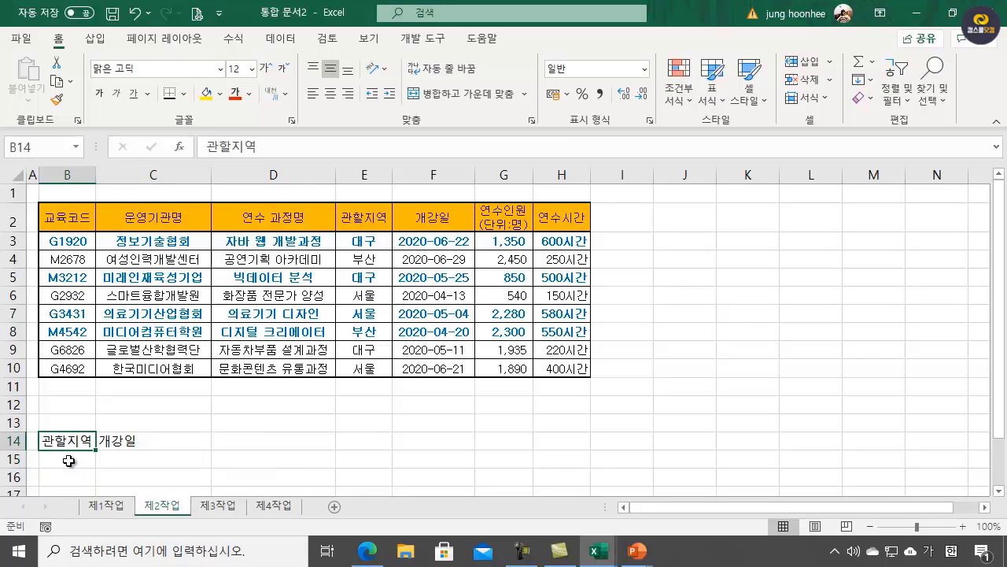
click(69, 460)
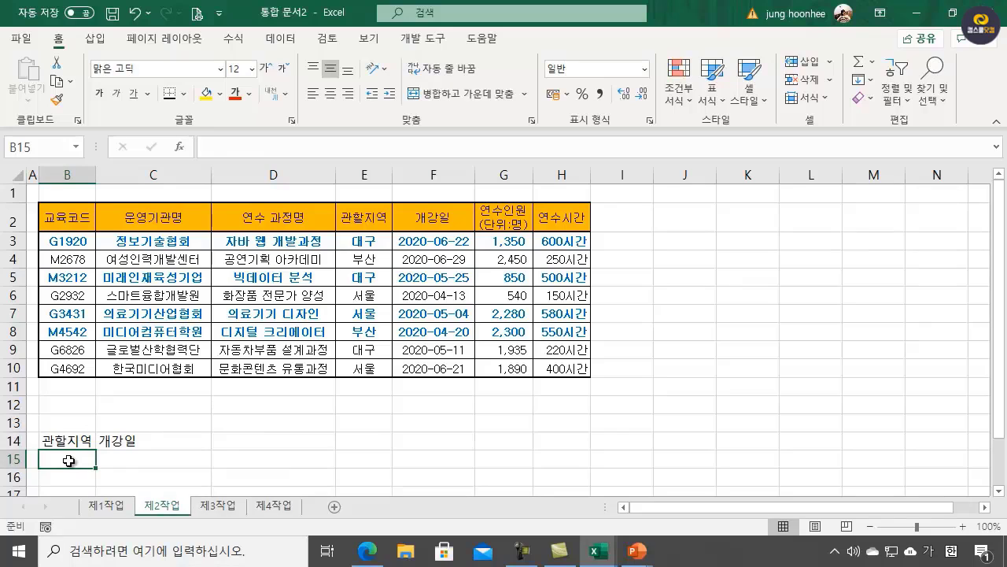
text(서울)
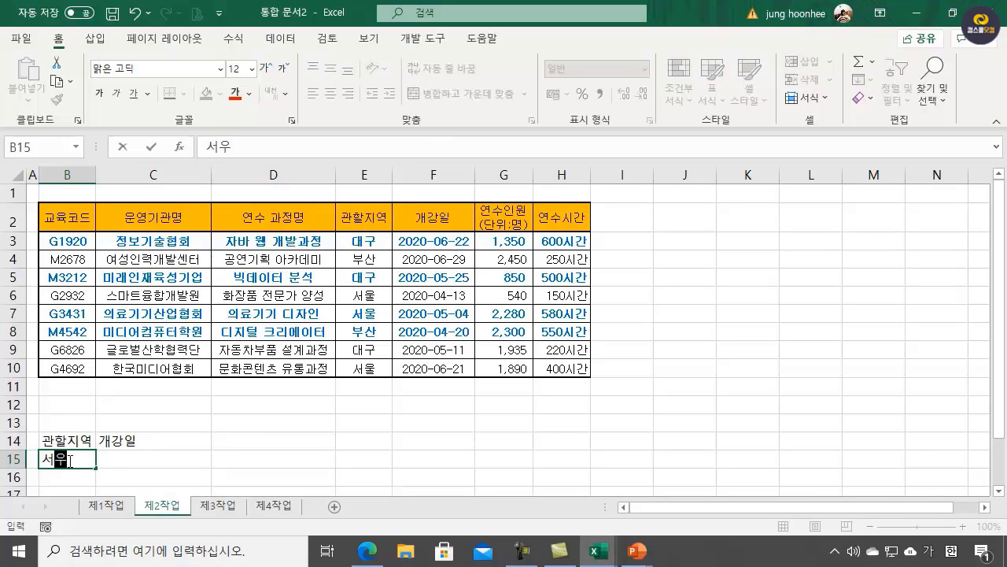
key(Return)
click(79, 440)
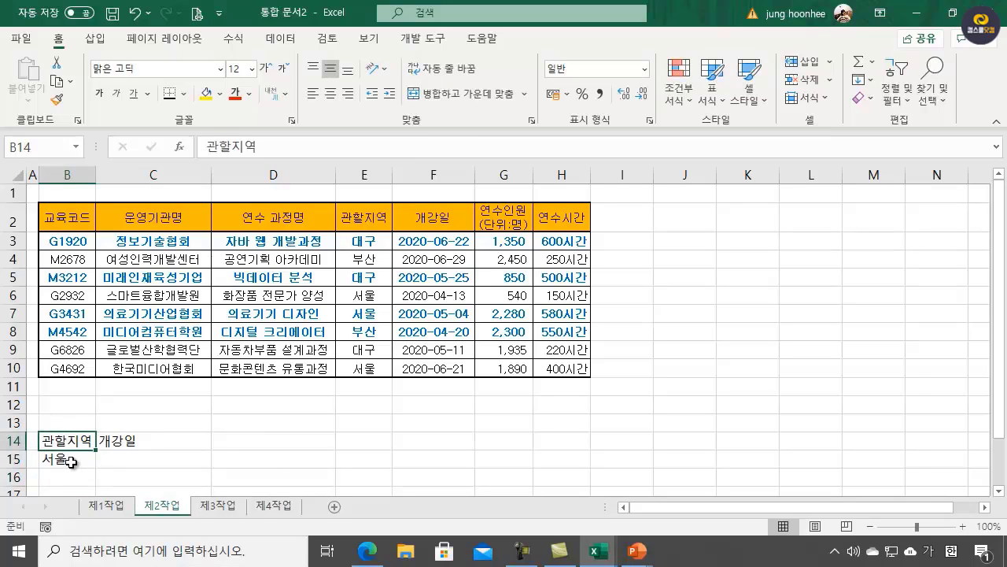
- Check the 개강일 condition in the PDF in Edge, return to the 통합 문서2 workbook in Excel, and enter >=2020-06-01 in C15
click(67, 460)
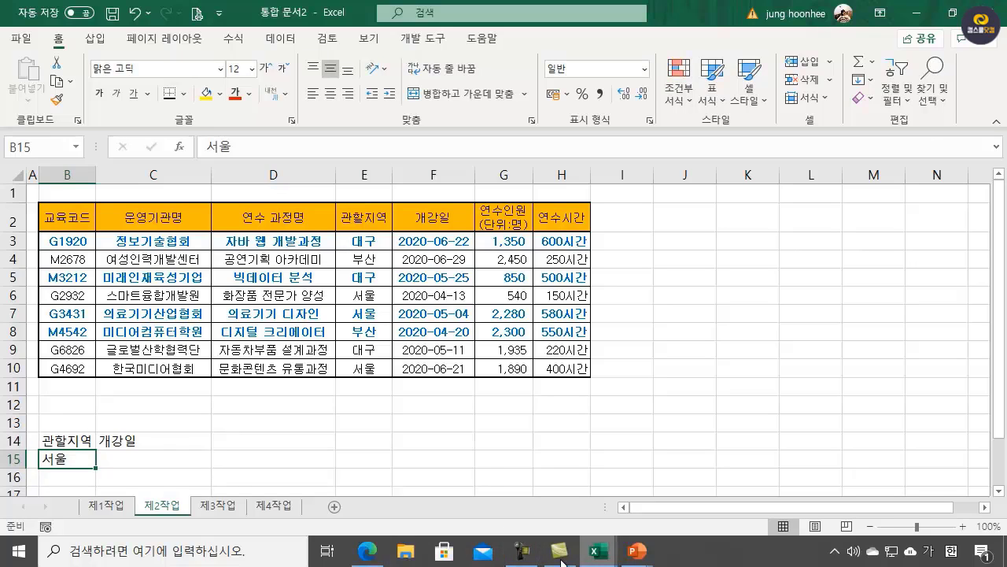
click(367, 550)
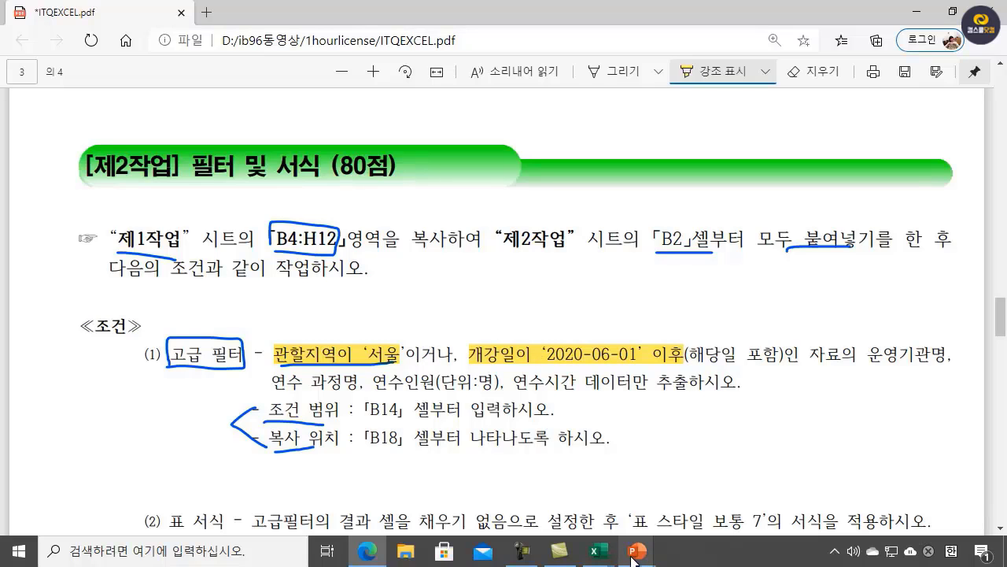
mouse_move(598, 560)
click(661, 510)
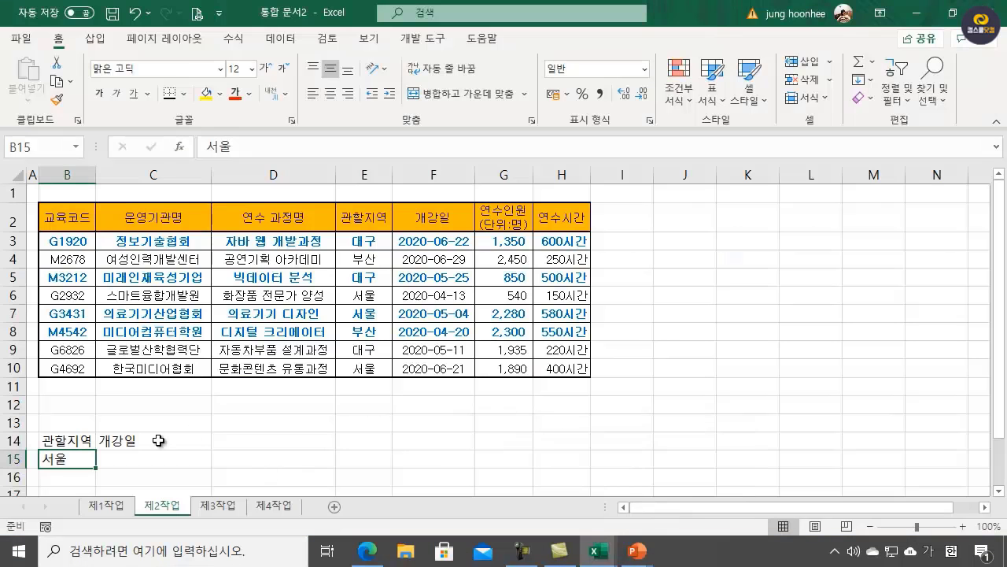
click(114, 462)
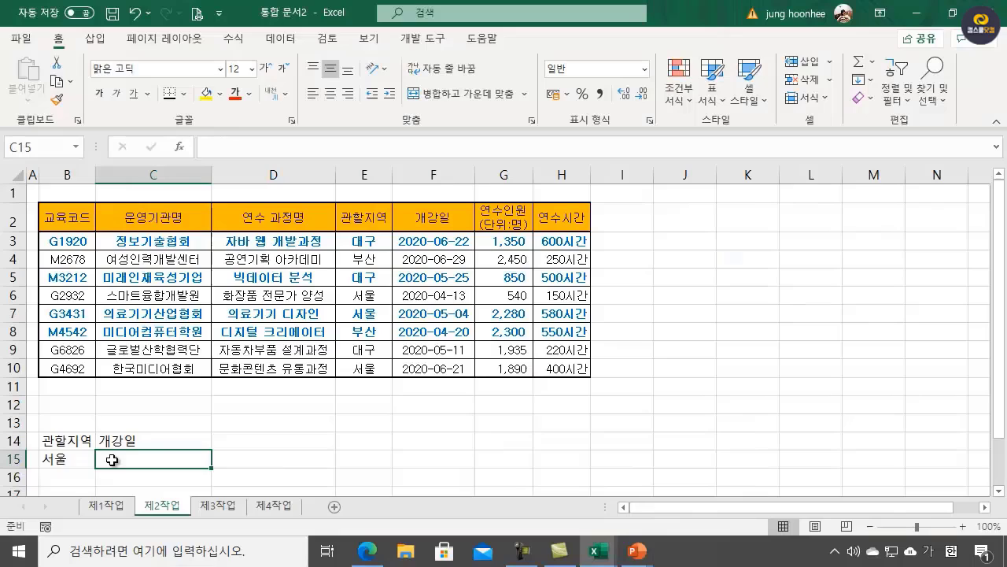
click(69, 465)
click(136, 460)
text(>=20)
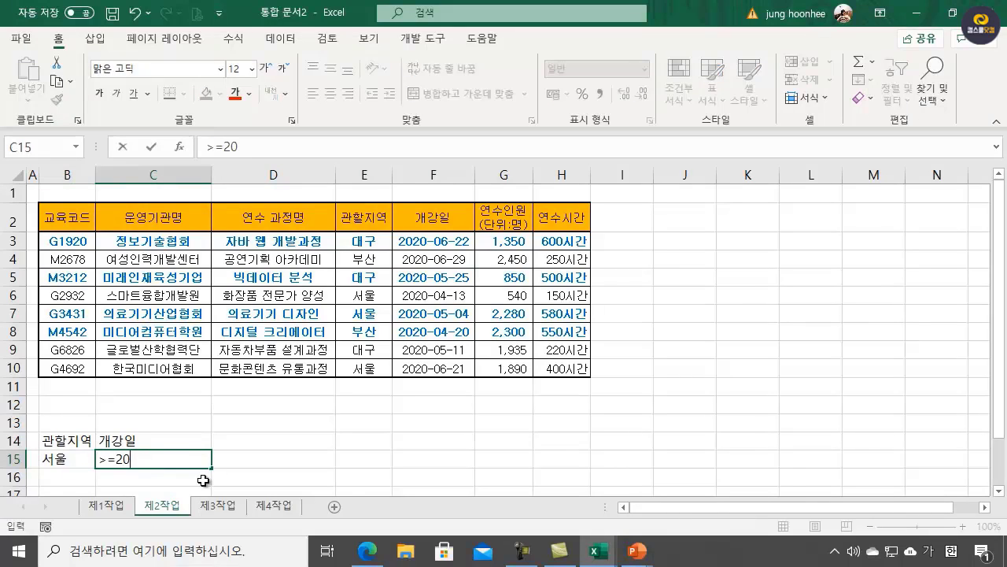
text(20-06-01)
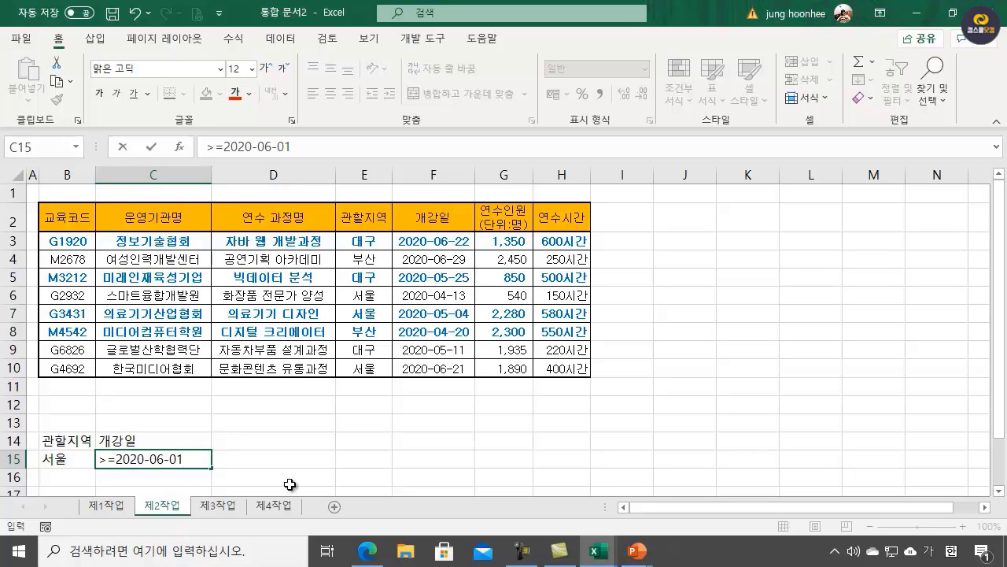
key(Return)
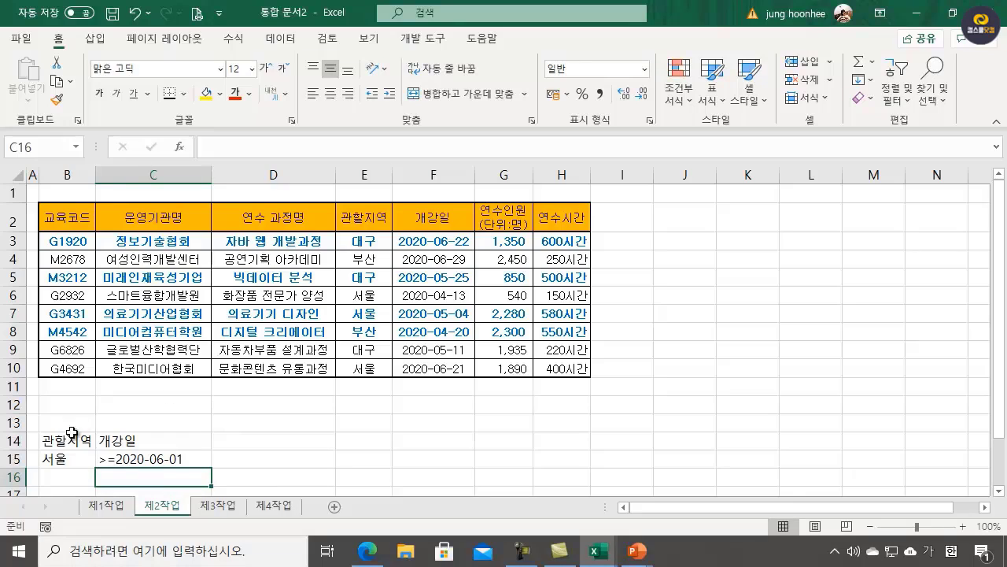
- Examine the criteria in B14:C15 and compare them with the 관할지역 and 개강일 values in row 10 of the table
drag(78, 442, 145, 461)
drag(74, 441, 71, 458)
drag(141, 441, 139, 466)
click(360, 445)
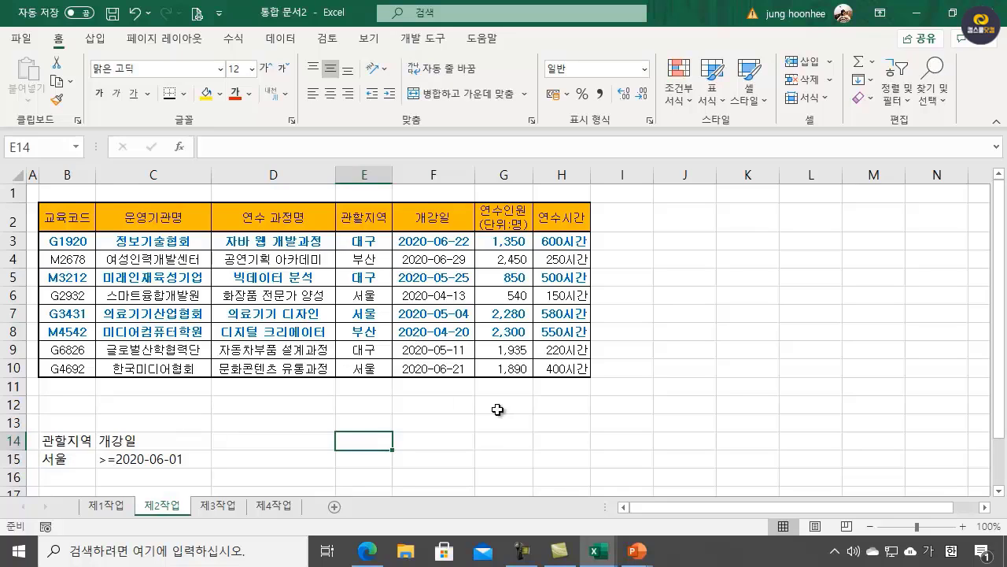
click(358, 370)
drag(392, 372, 434, 372)
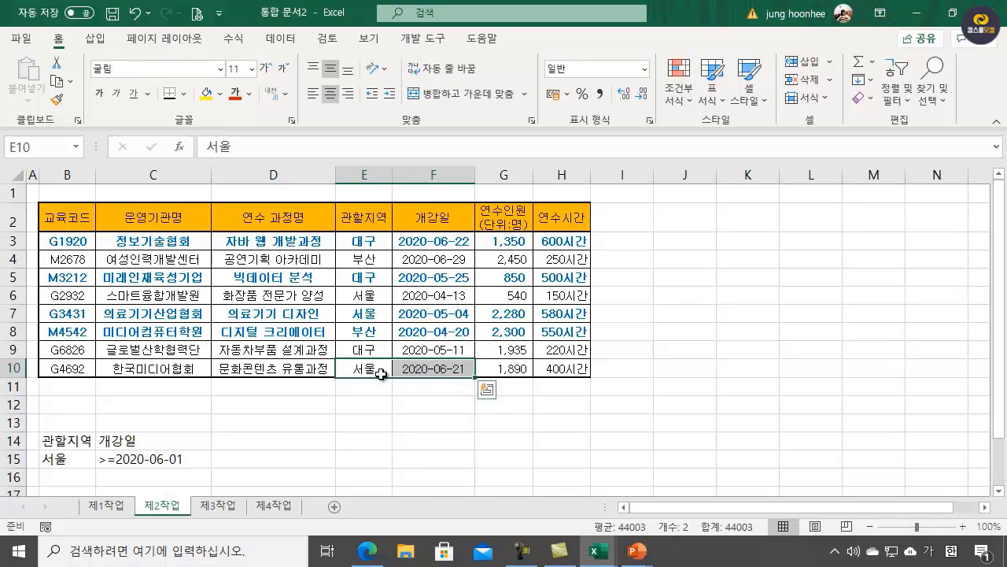
drag(360, 373, 411, 368)
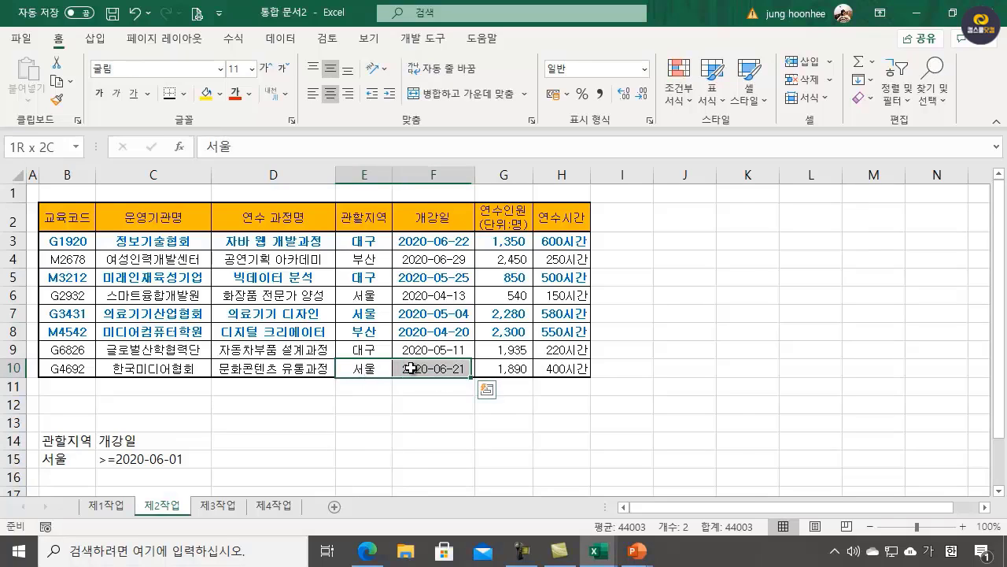
click(380, 460)
click(151, 461)
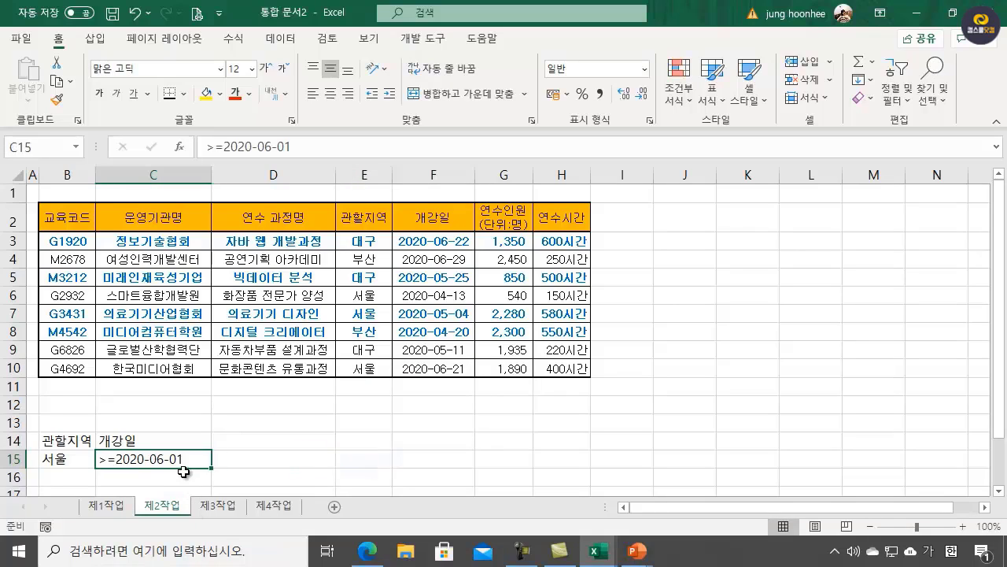
drag(180, 471, 181, 472)
click(341, 435)
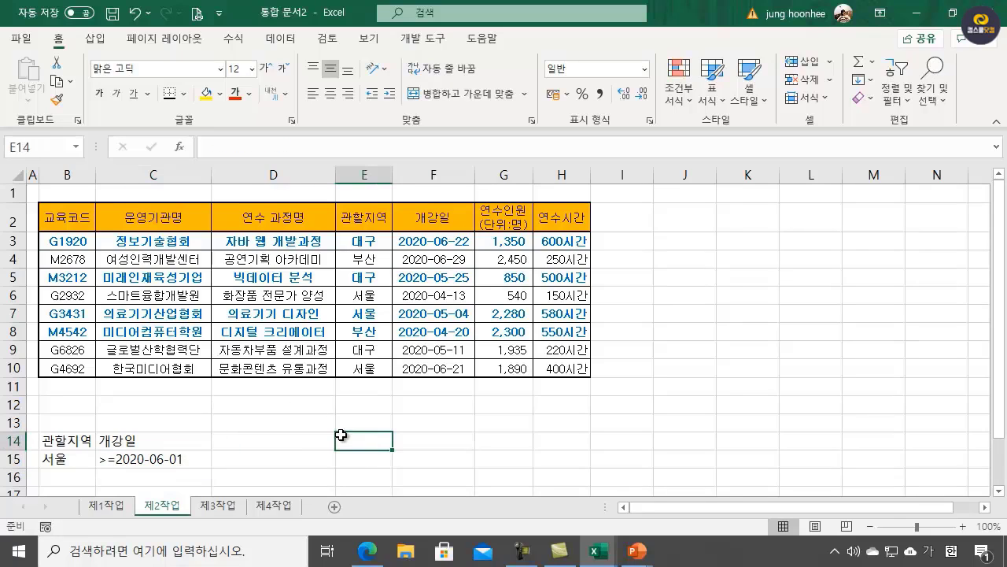
- Move the >=2020-06-01 criterion from C15 down to C16 so the two conditions sit on separate rows
click(142, 465)
drag(61, 461, 156, 490)
click(165, 466)
click(75, 462)
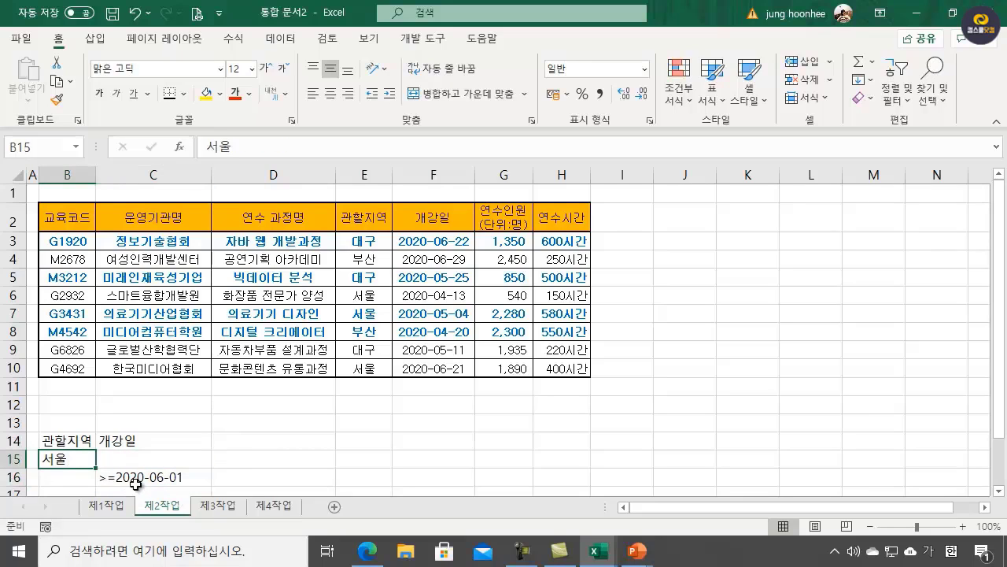
click(135, 478)
scroll(180, 485, down, 1)
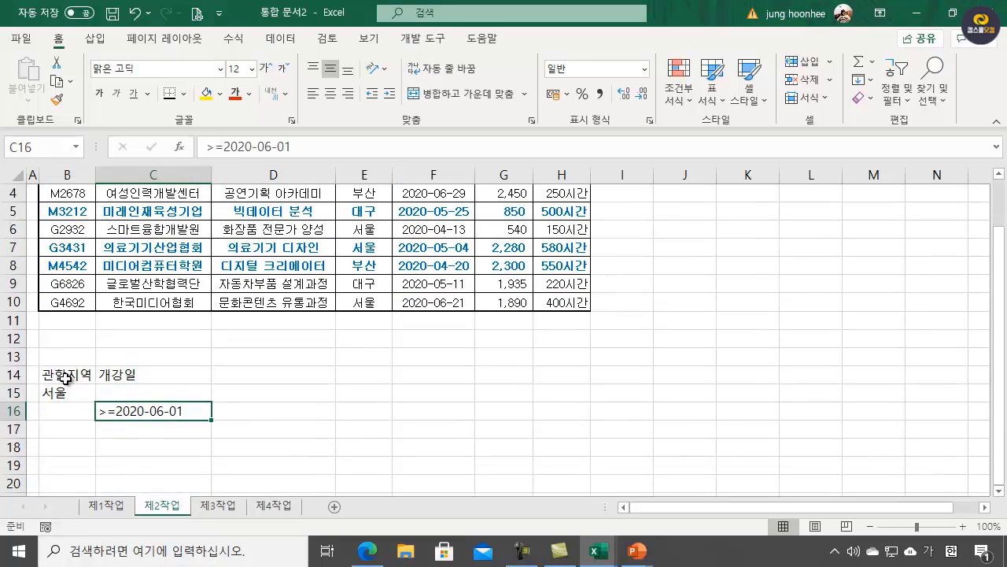
- Fill the criteria header cells B14:C14 with yellow
drag(68, 376, 137, 377)
click(326, 418)
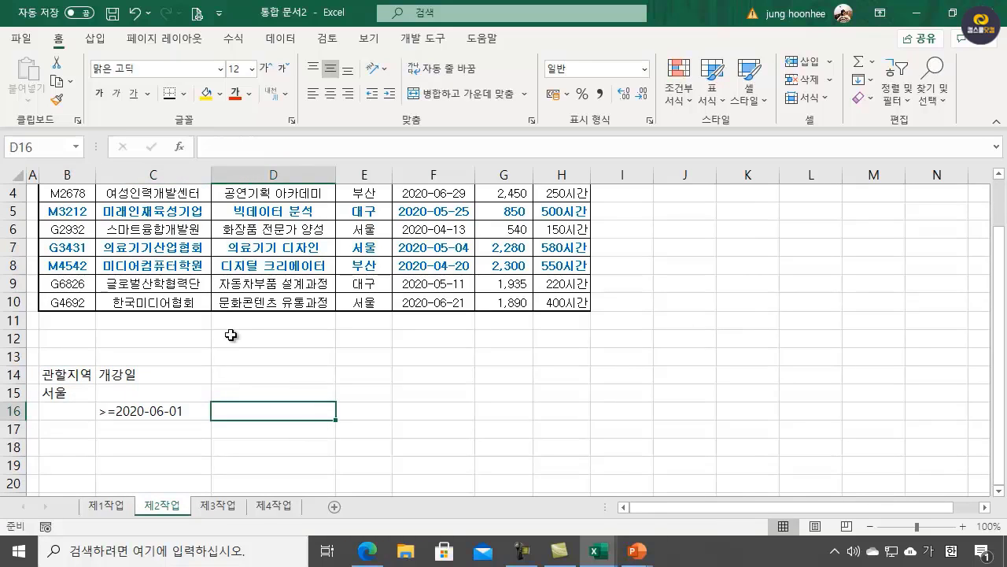
click(340, 376)
click(69, 375)
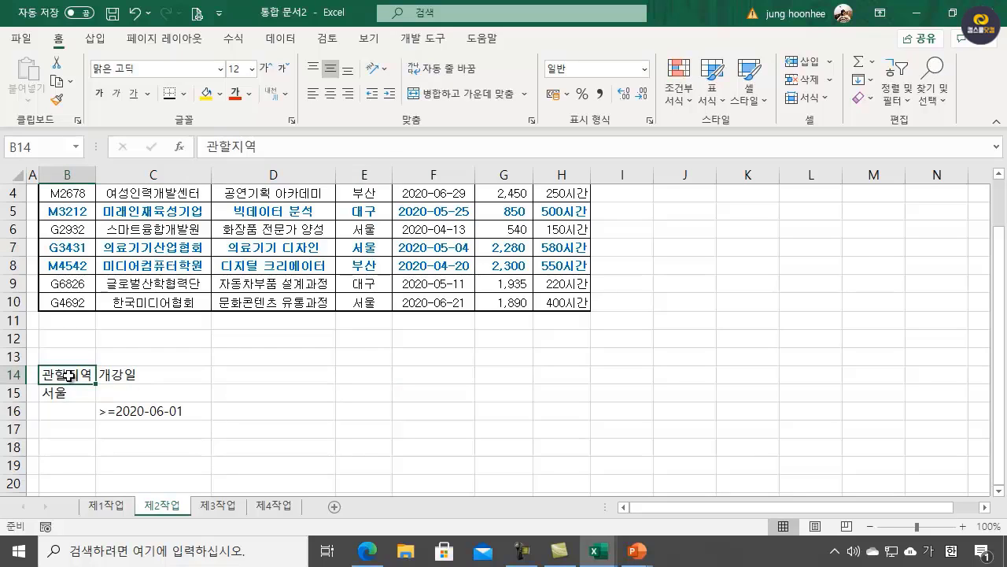
drag(69, 376, 144, 375)
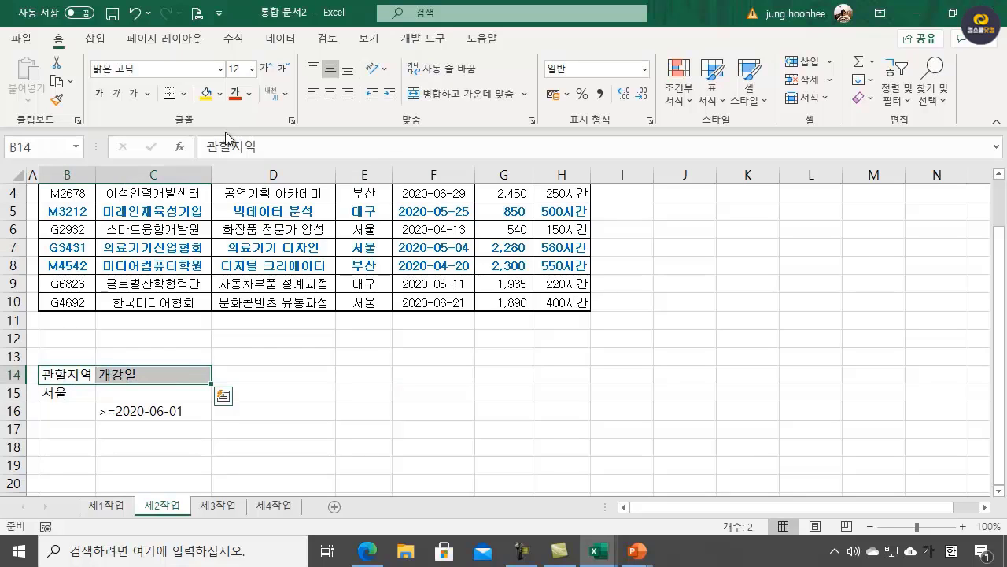
click(206, 93)
click(366, 355)
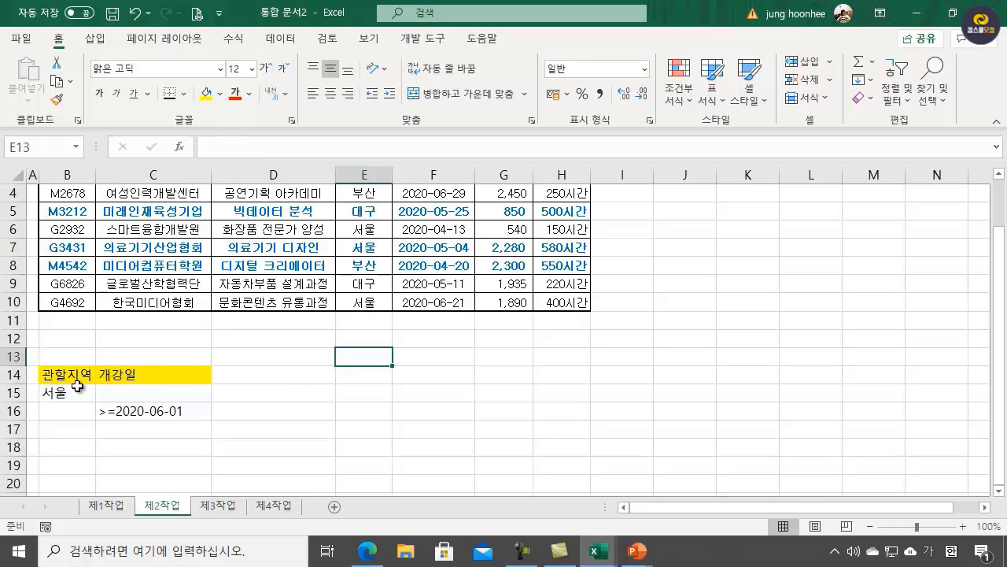
- Apply all borders to the criteria range B14:C16
drag(69, 375, 158, 413)
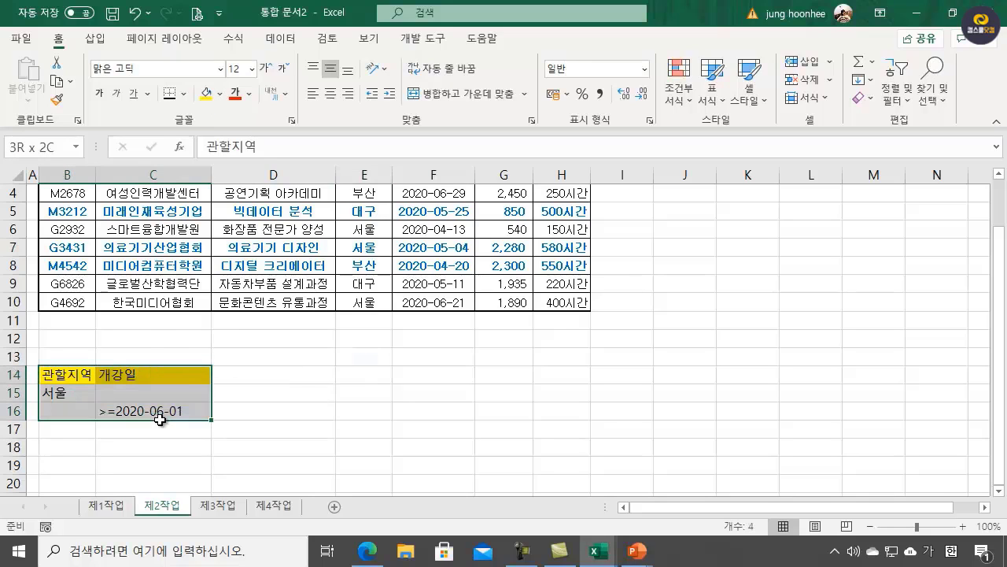
click(183, 94)
click(224, 252)
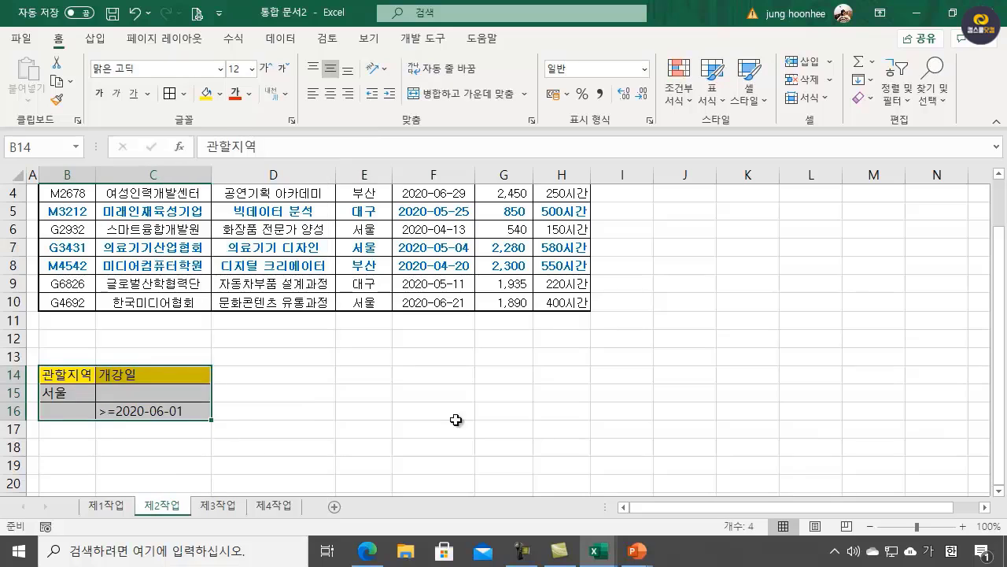
click(438, 424)
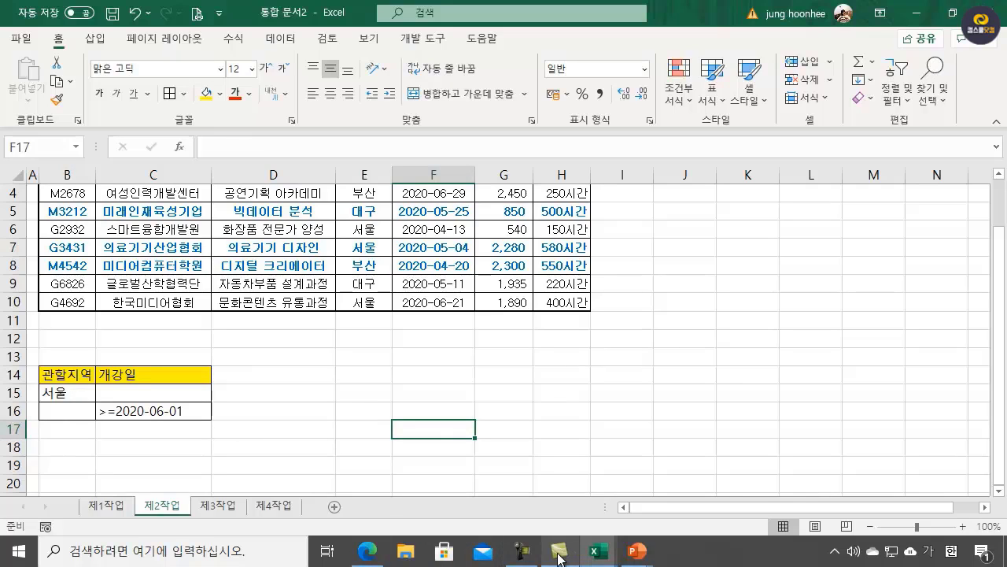
- Switch to the PDF in Edge and highlight the fields to extract: 운영기관명, 연수 과정명, 연수인원(단위:명) and 연수시간
click(368, 553)
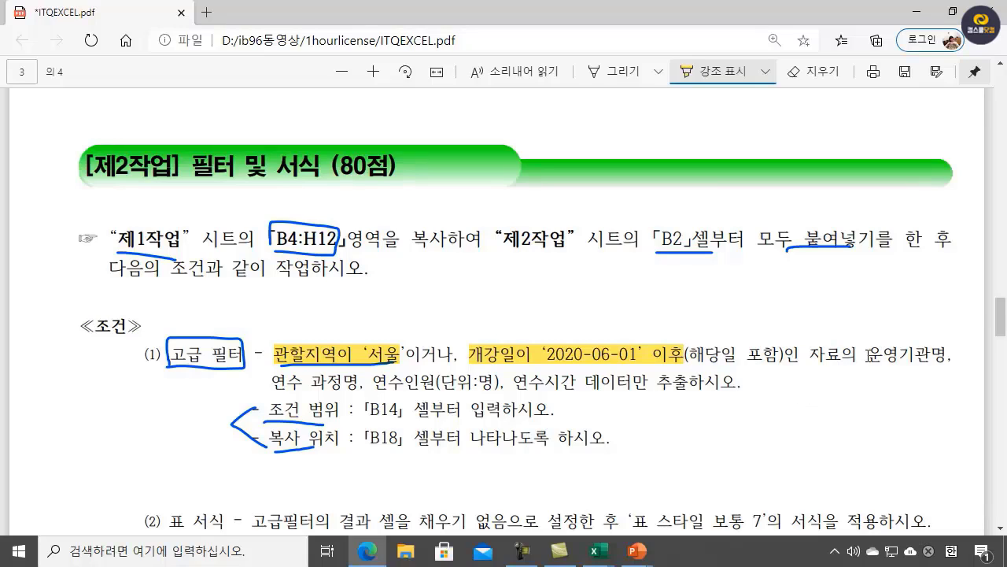
drag(869, 356, 944, 357)
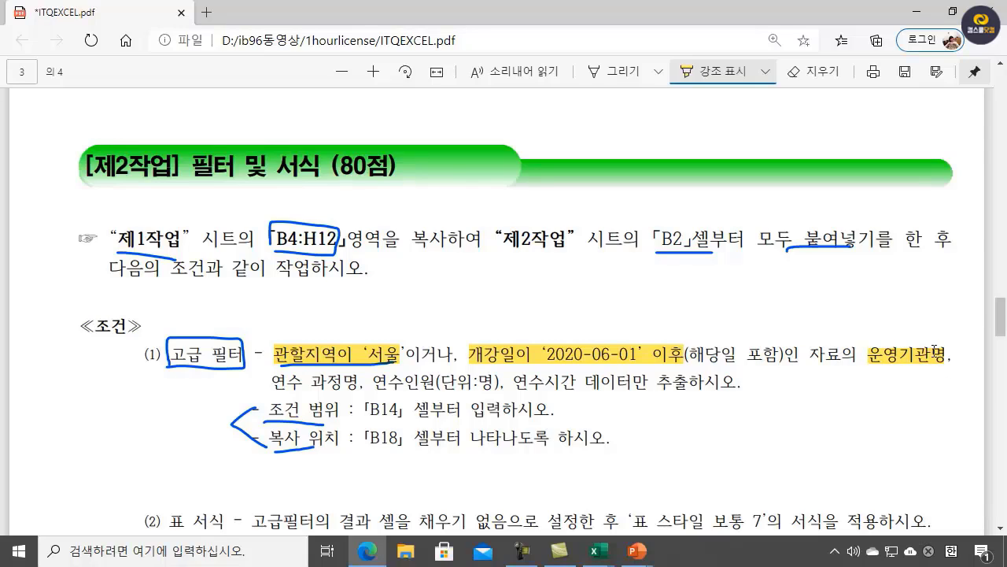
drag(271, 382, 737, 383)
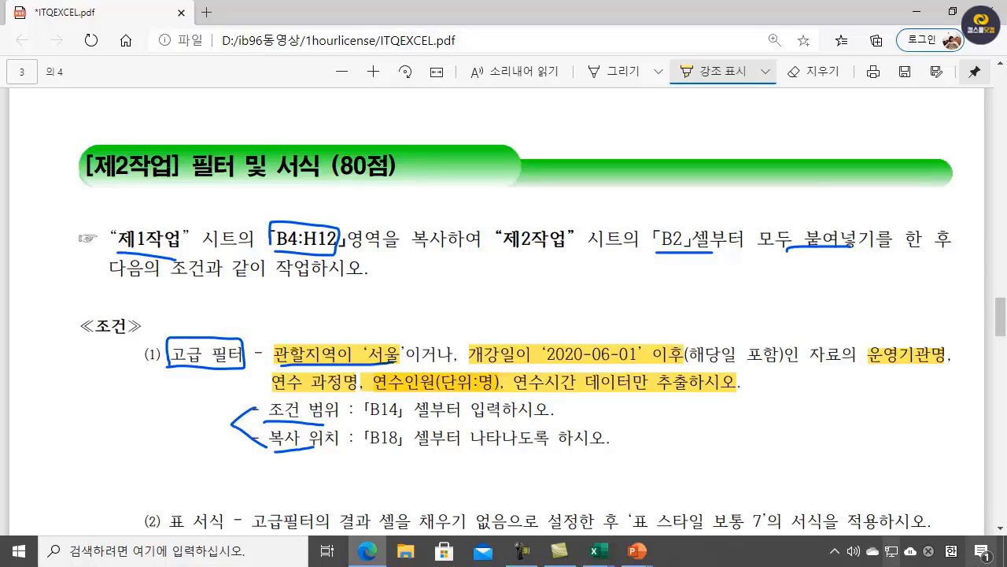
- Switch to the 통합 문서2 workbook in Excel, enter the output header 운영기관명 in B18, and autofit column B to it
click(598, 551)
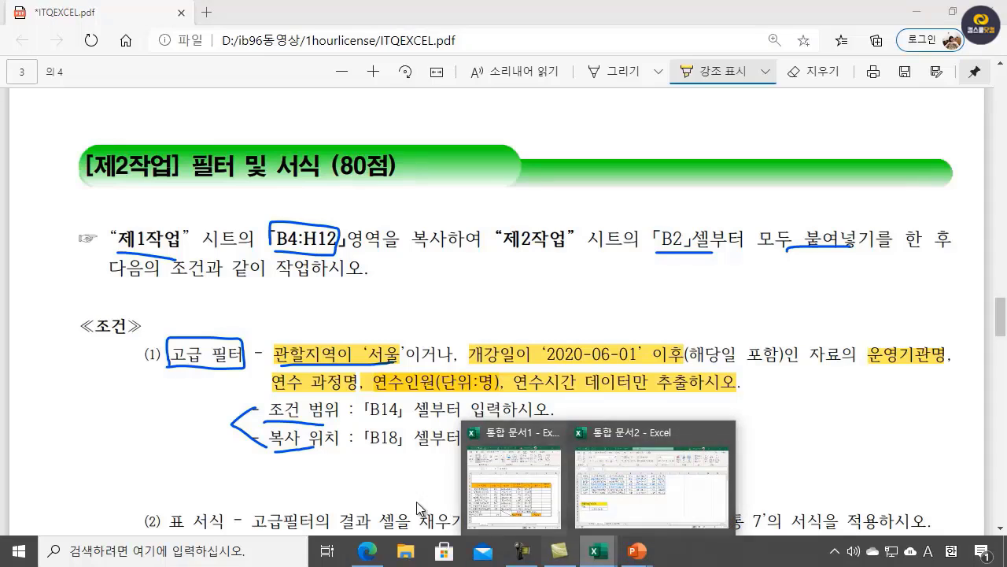
click(643, 493)
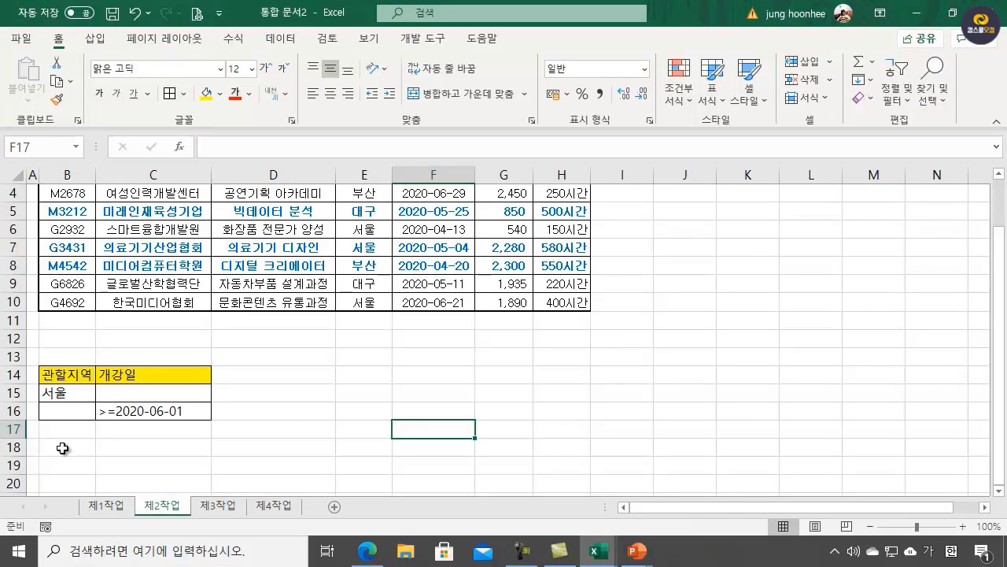
click(67, 448)
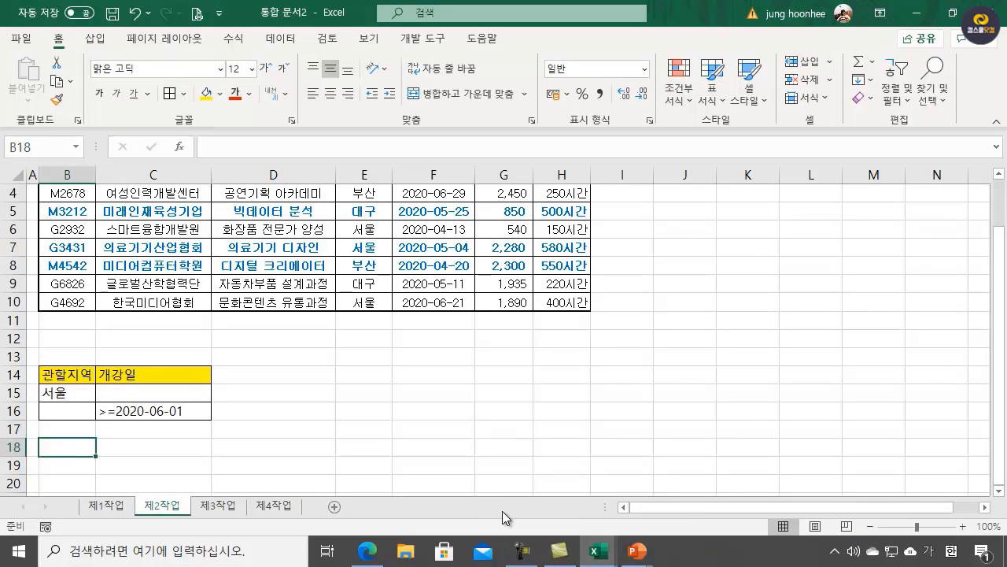
text(운영)
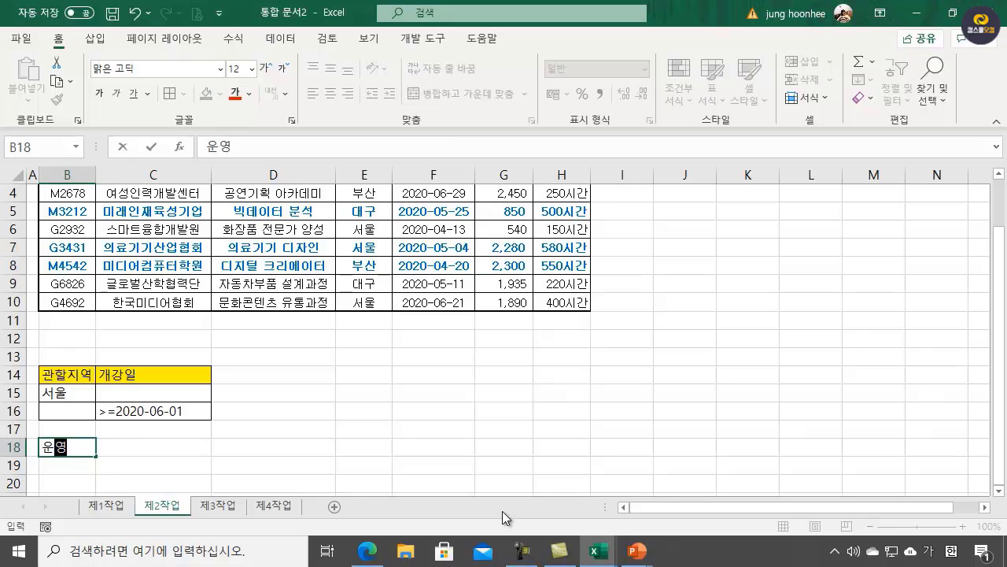
text(기관며ㅇ)
key(Return)
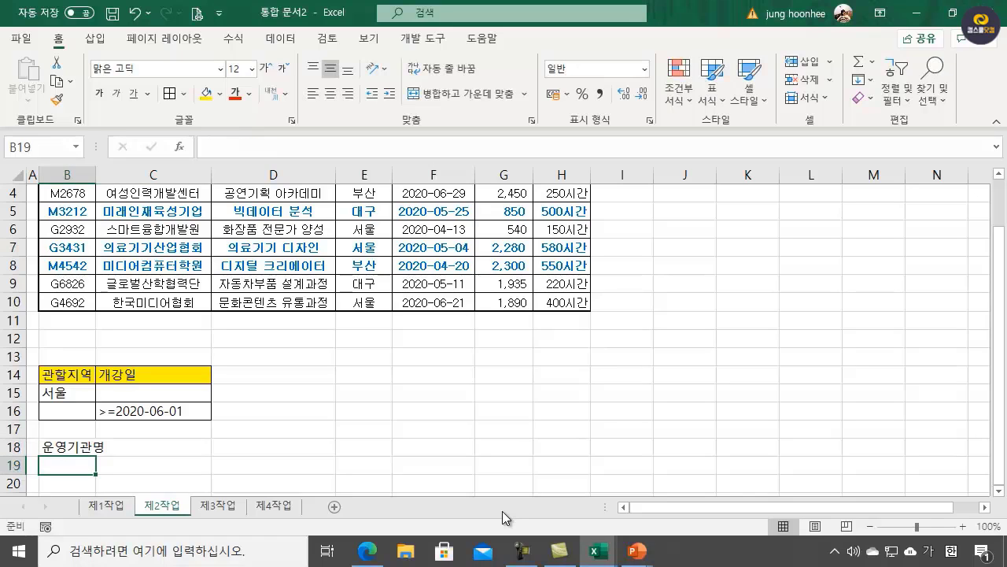
double_click(95, 171)
- Enter the output header 연수 과정명 in C18
click(170, 449)
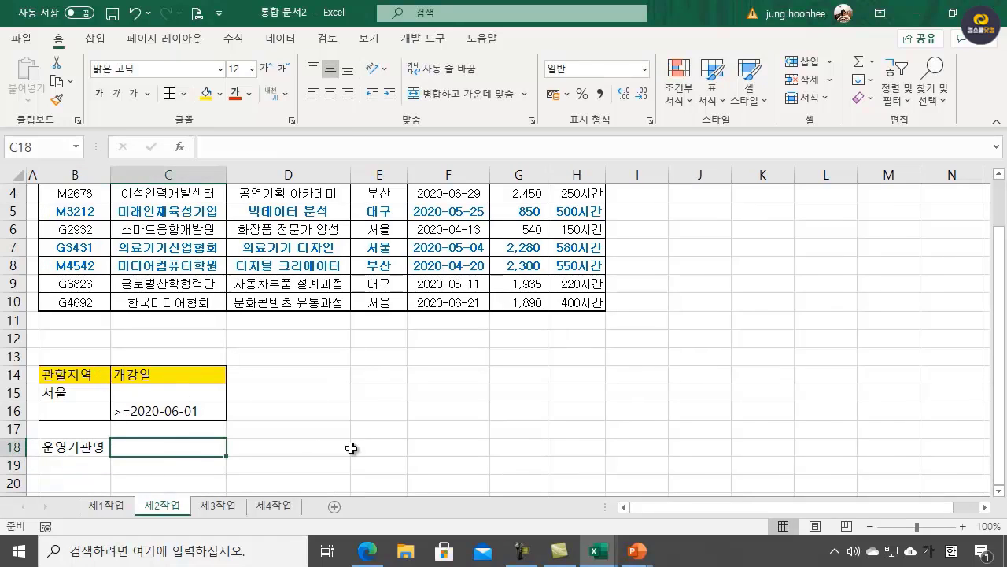
text(ㅇ)
text(과정명)
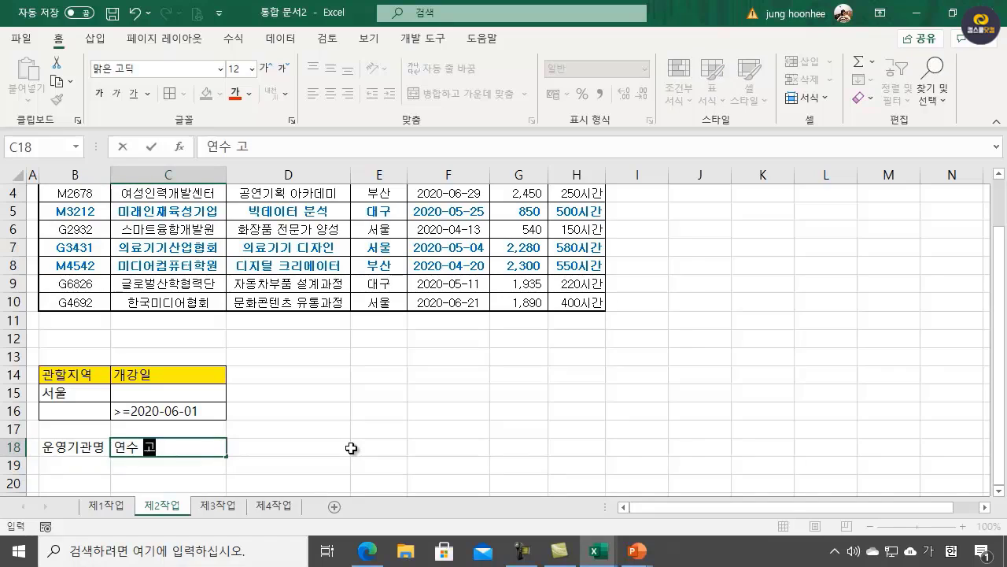
key(Return)
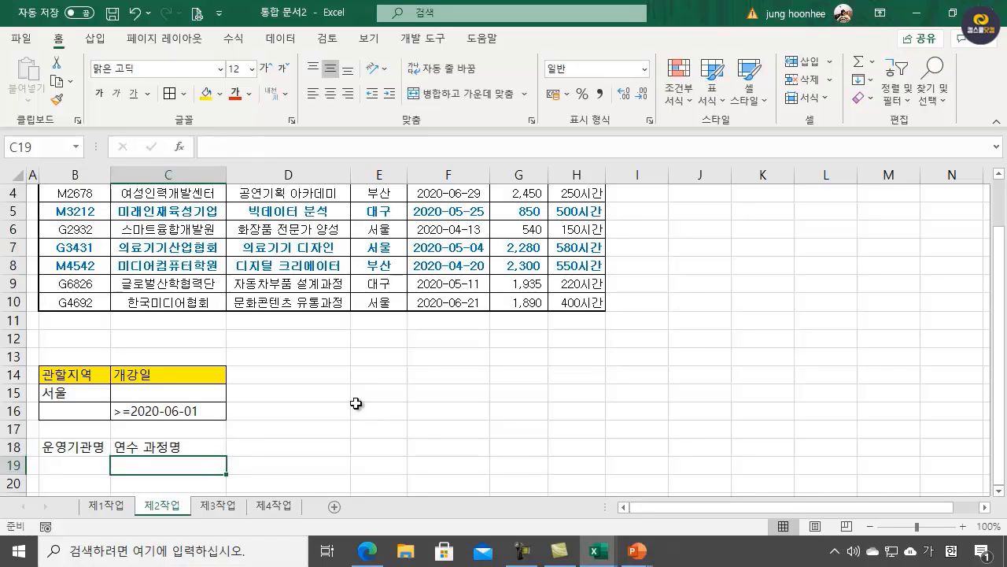
- Enter the output header 연수인원(단위:명) in D18, with a line break before (단위:명)
click(305, 447)
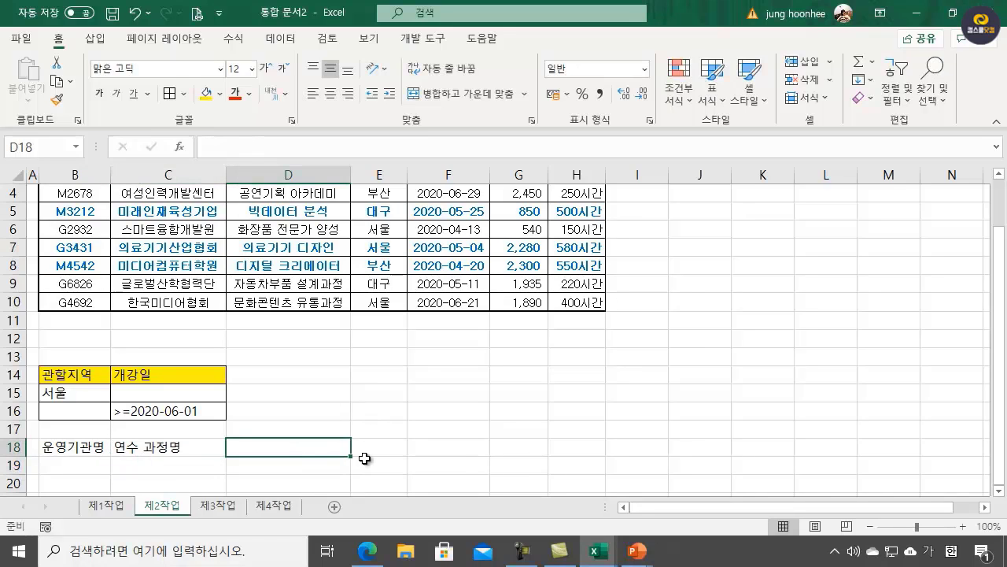
text(연수인원)
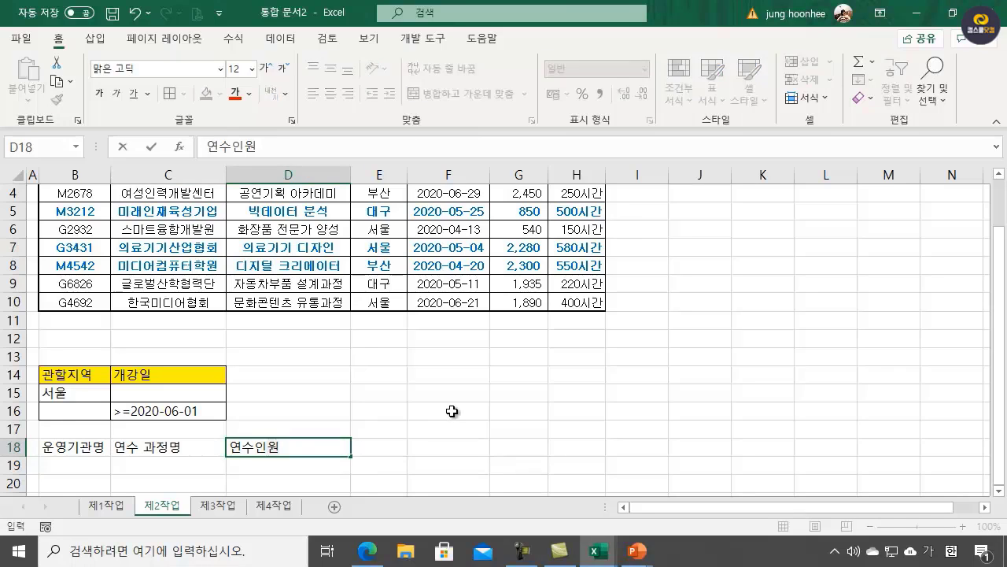
scroll(452, 411, up, 1)
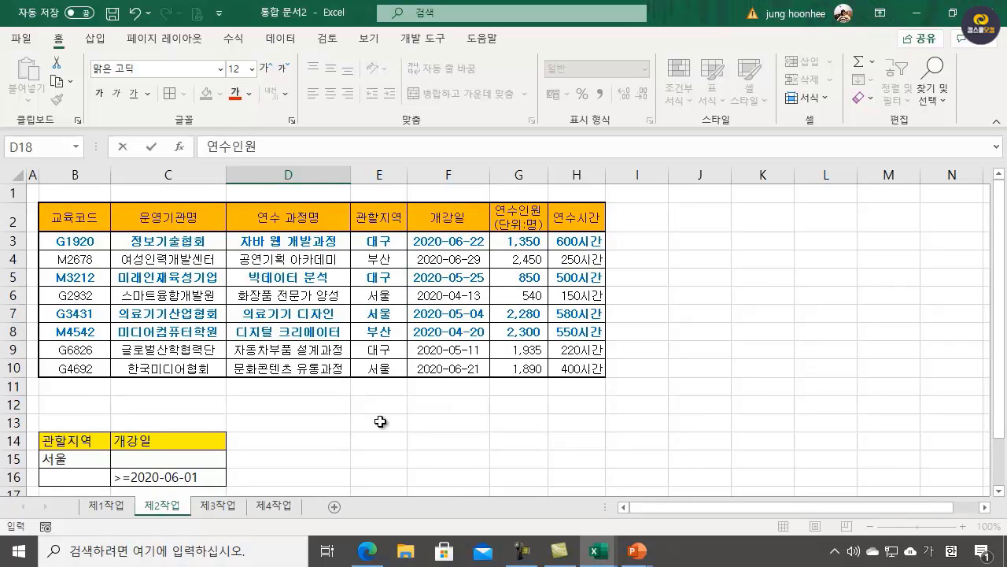
scroll(302, 432, down, 2)
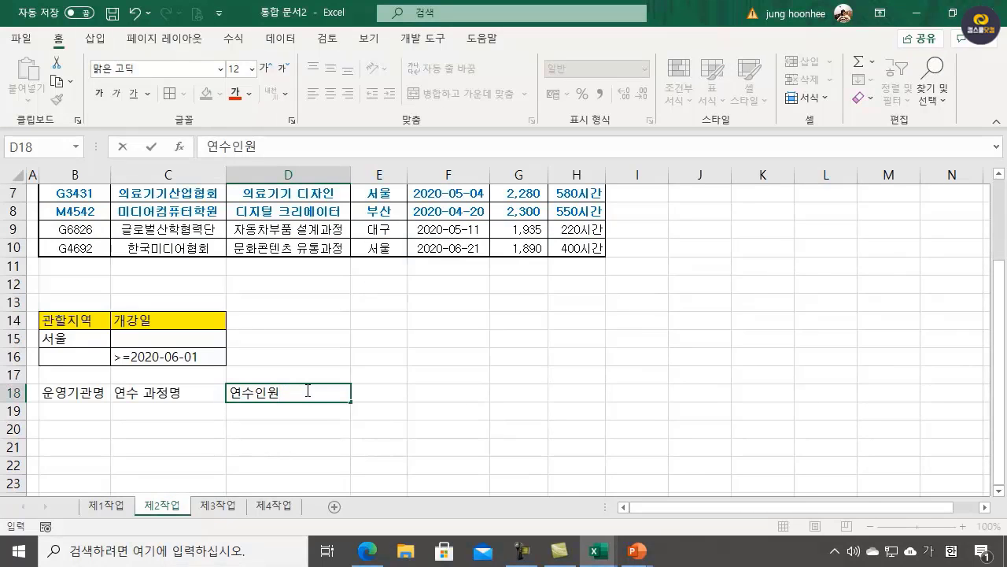
key(alt+Return)
text(()
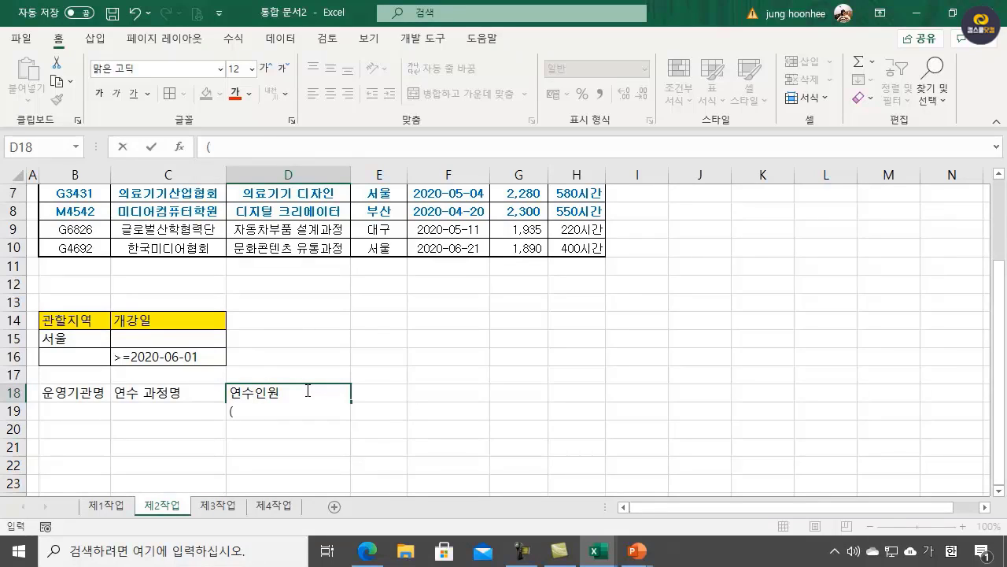
text(단위:ㅁ)
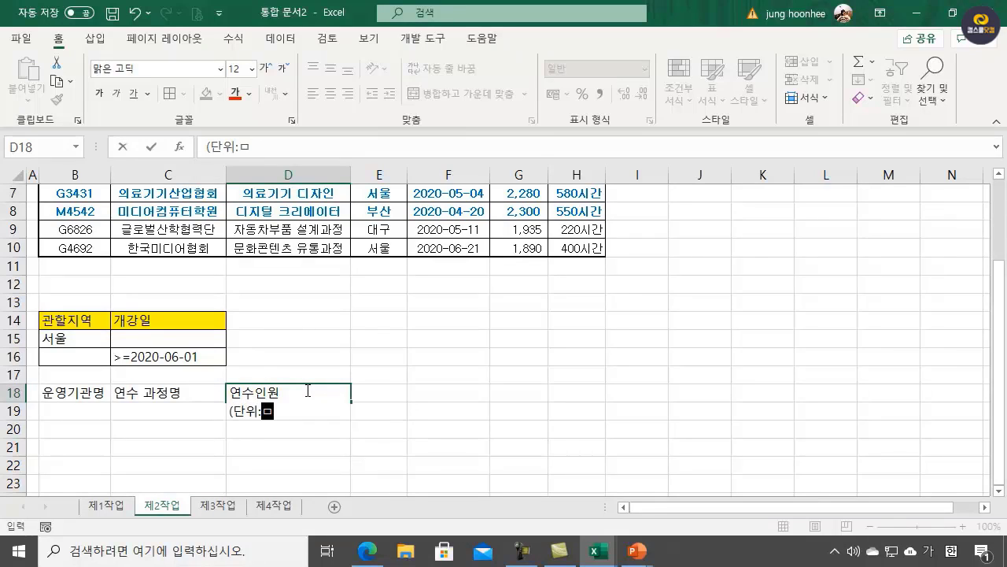
text())
key(Return)
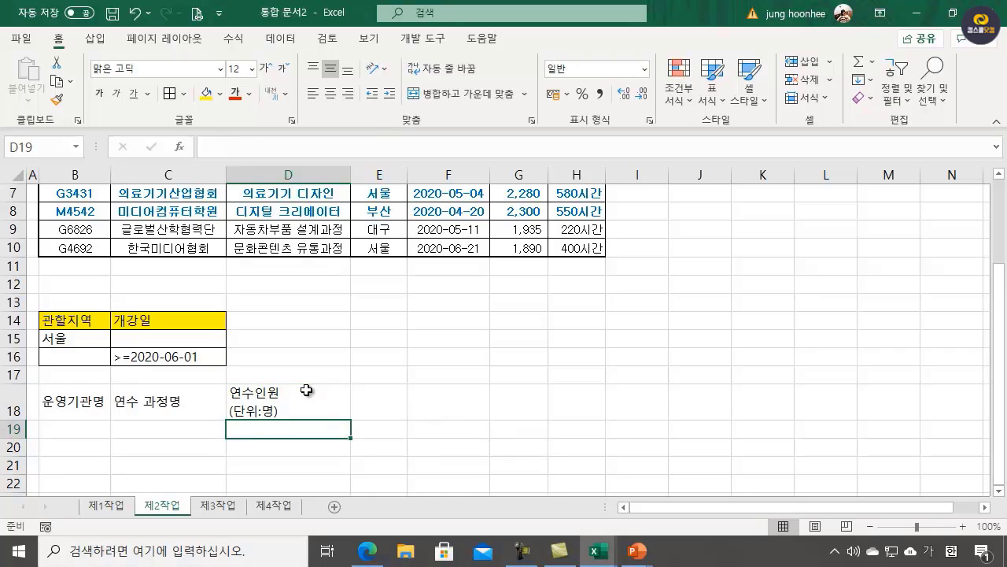
- Enter the output header 연수시간 in E18
click(385, 408)
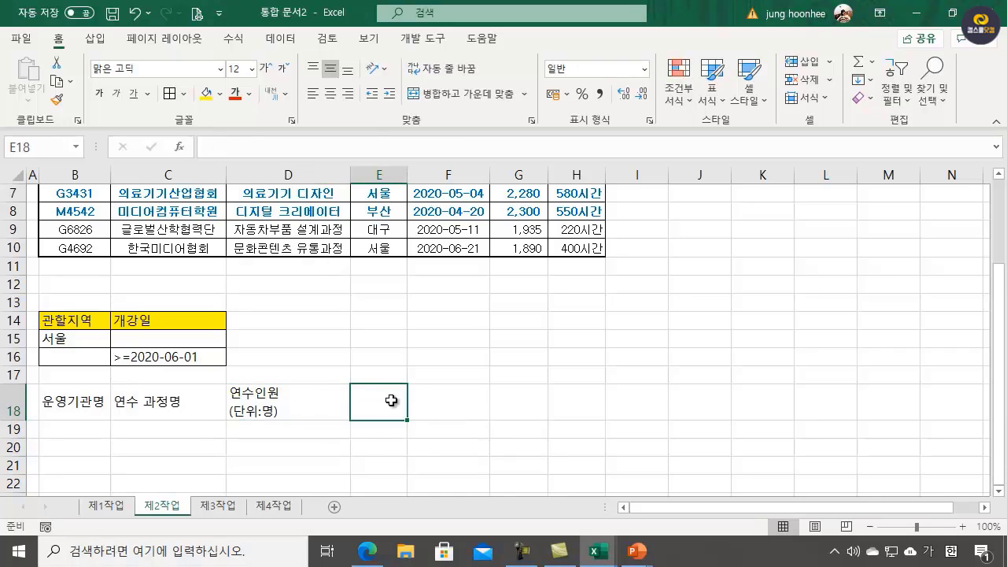
text(연수시간)
key(Return)
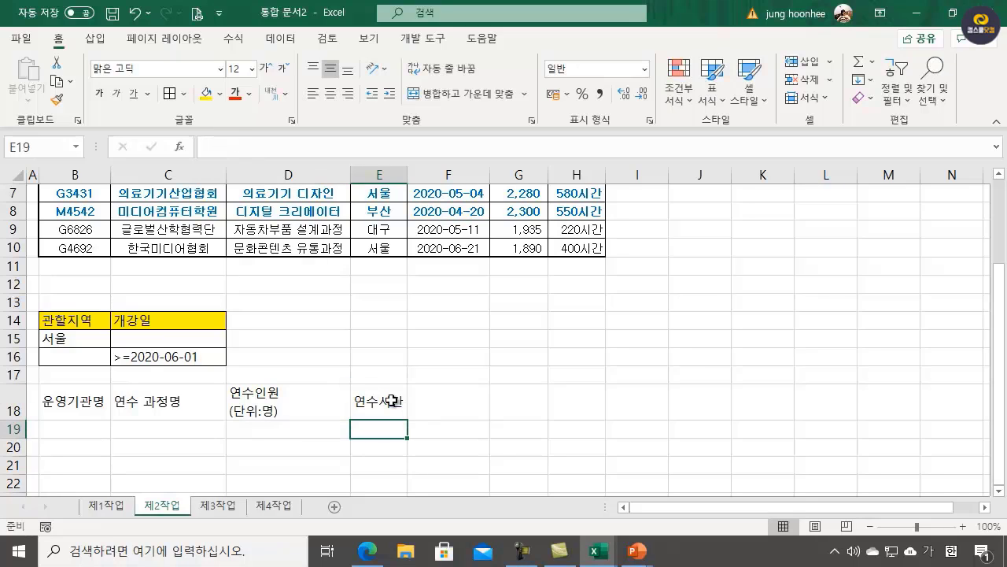
- Compare the output headers in B18:E18 with the source table's header row B2:H2
drag(78, 406, 382, 403)
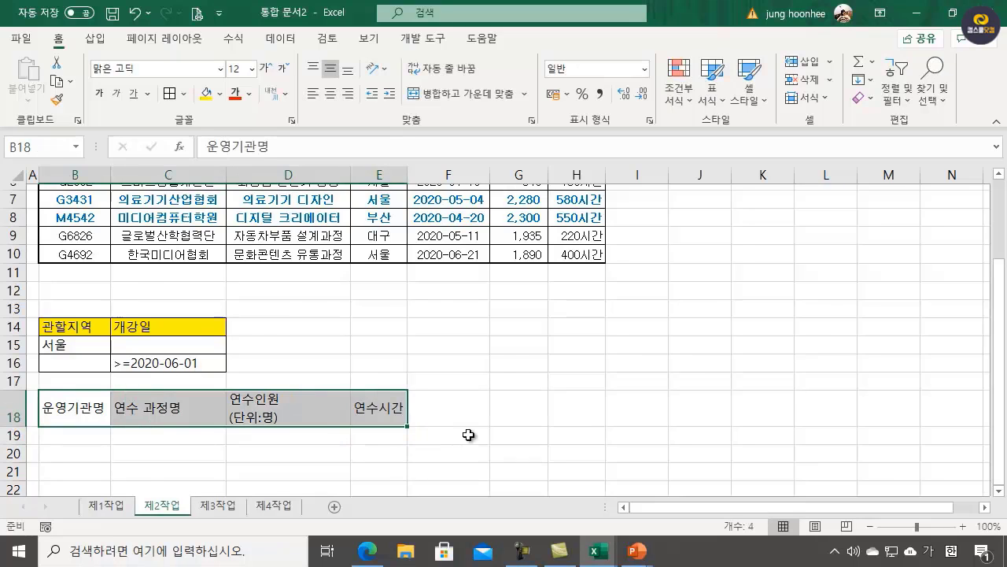
scroll(468, 436, up, 2)
drag(83, 217, 586, 228)
click(700, 355)
scroll(205, 429, down, 2)
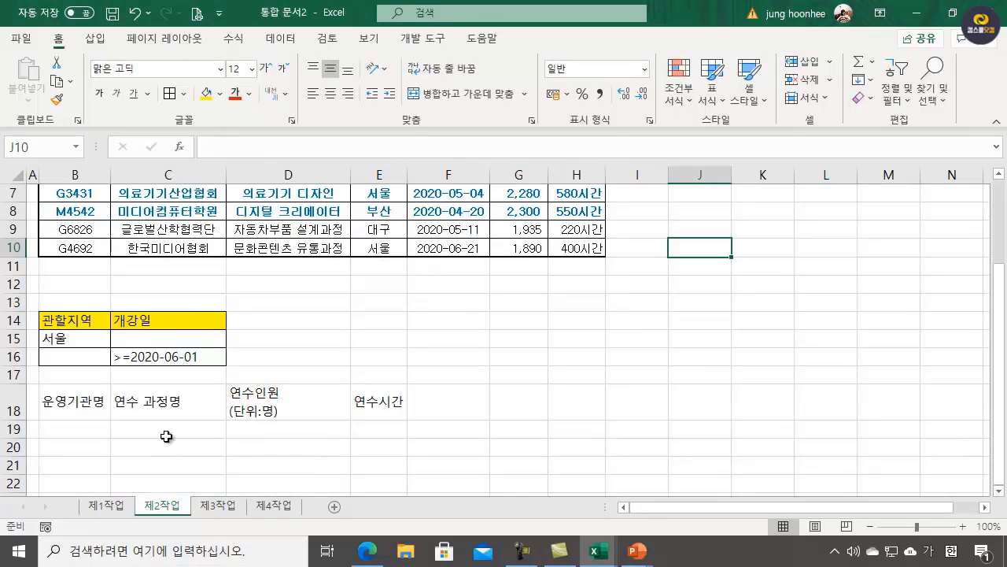
drag(76, 407, 355, 409)
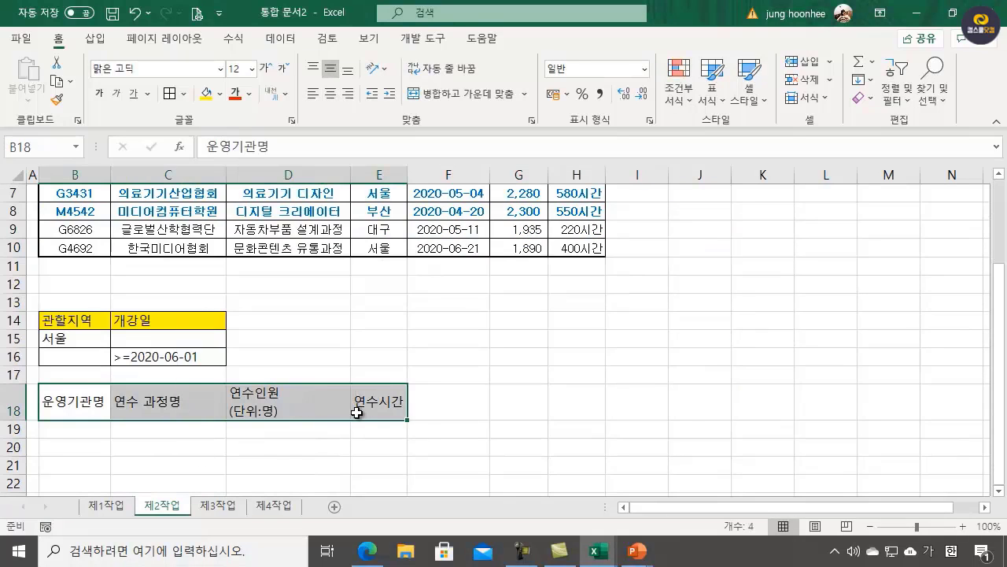
click(349, 468)
click(71, 406)
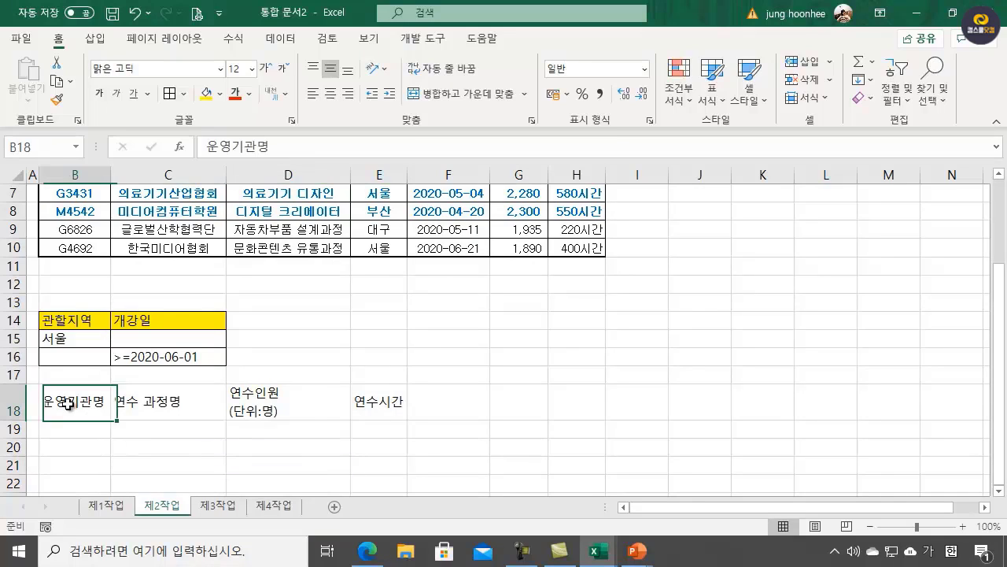
click(168, 400)
click(268, 397)
click(398, 413)
click(479, 425)
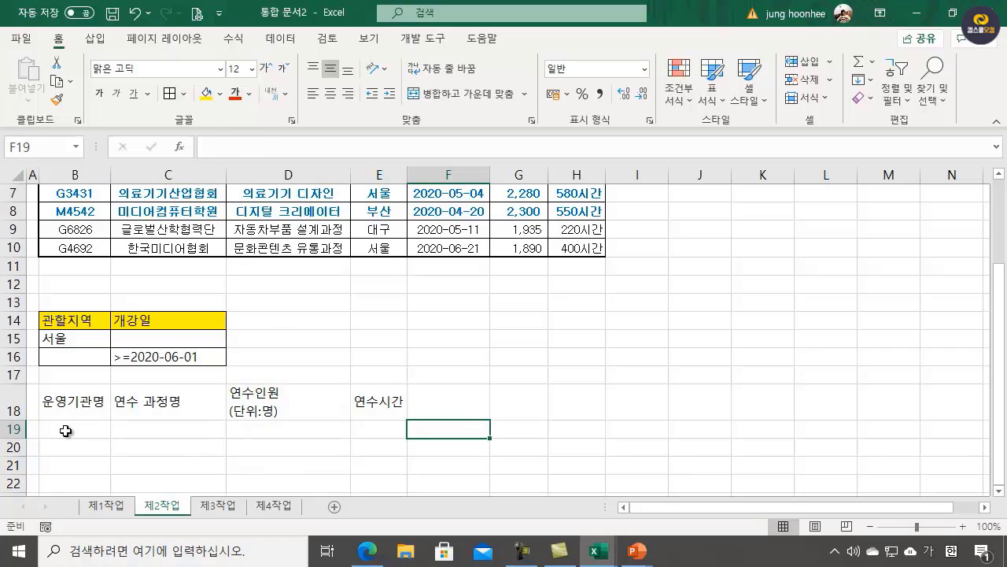
scroll(67, 425, up, 2)
drag(72, 214, 577, 216)
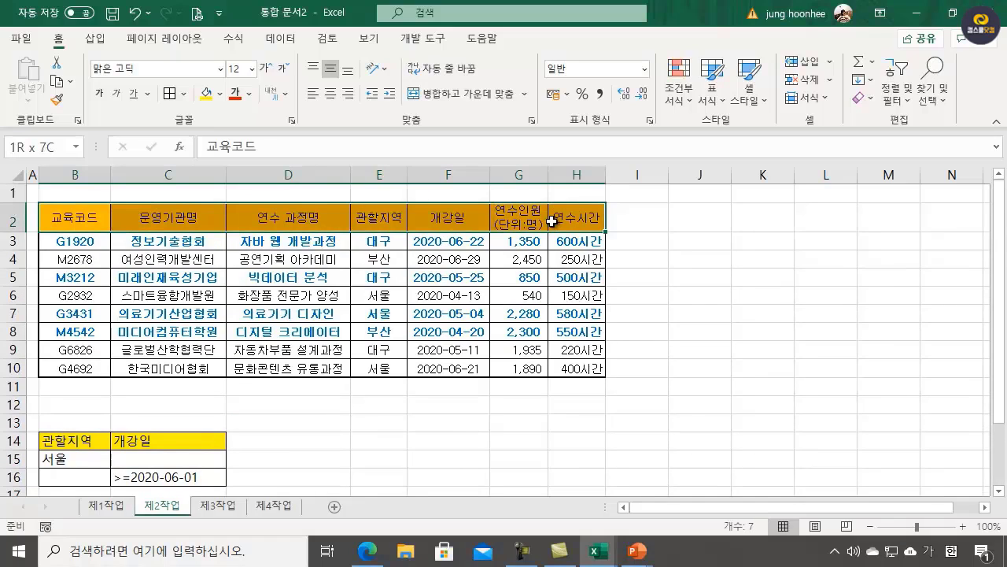
click(763, 312)
scroll(118, 444, down, 2)
click(74, 394)
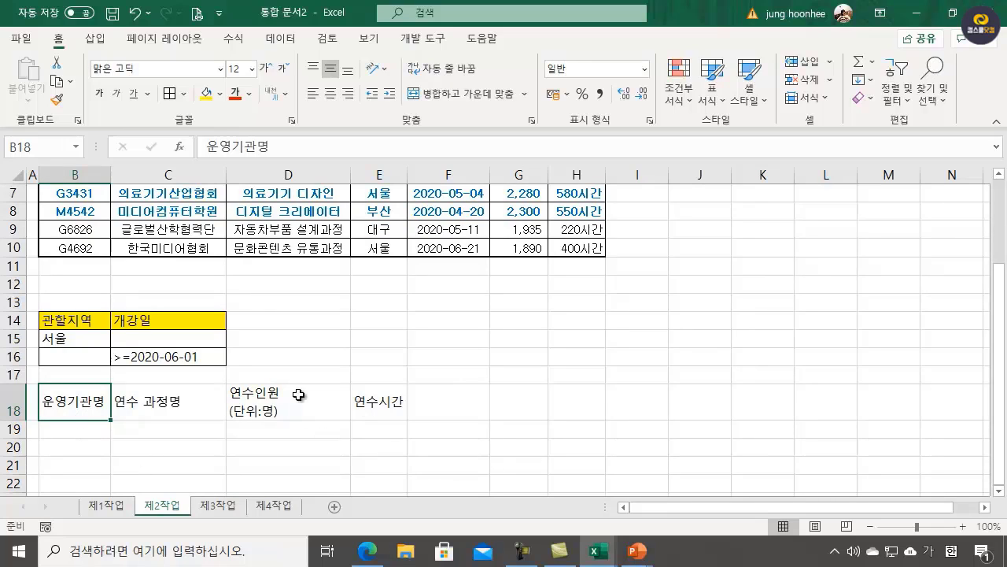
scroll(370, 431, up, 2)
click(564, 453)
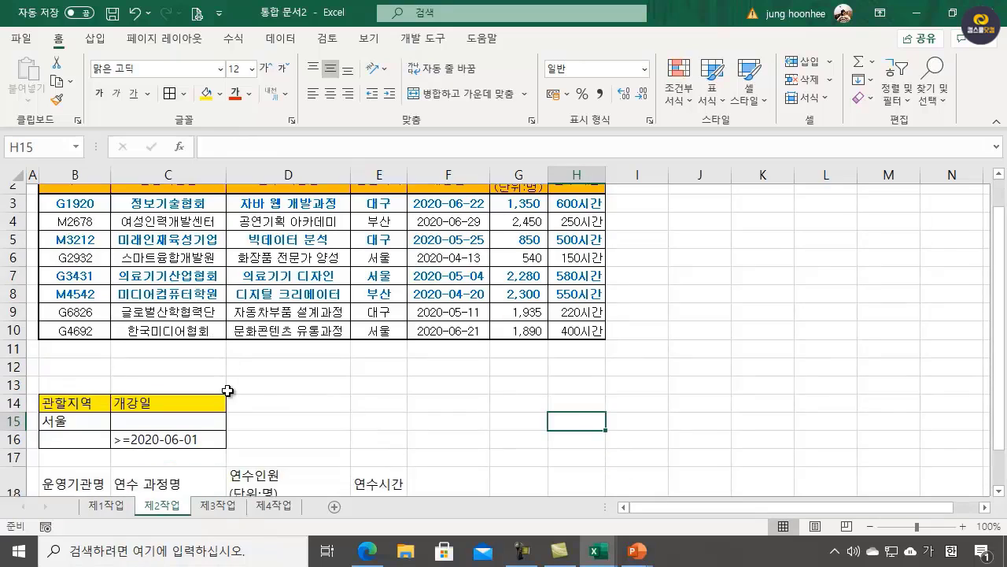
scroll(220, 378, down, 2)
scroll(472, 405, up, 2)
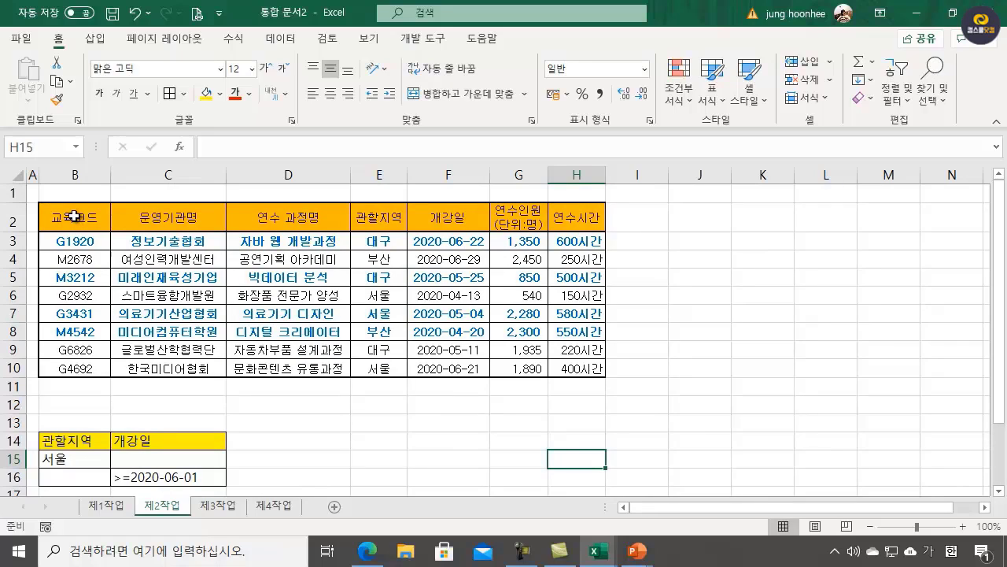
- Set up an Advanced Filter on the table B2:H10 that copies to another location, with B14:C16 as the criteria range
click(73, 215)
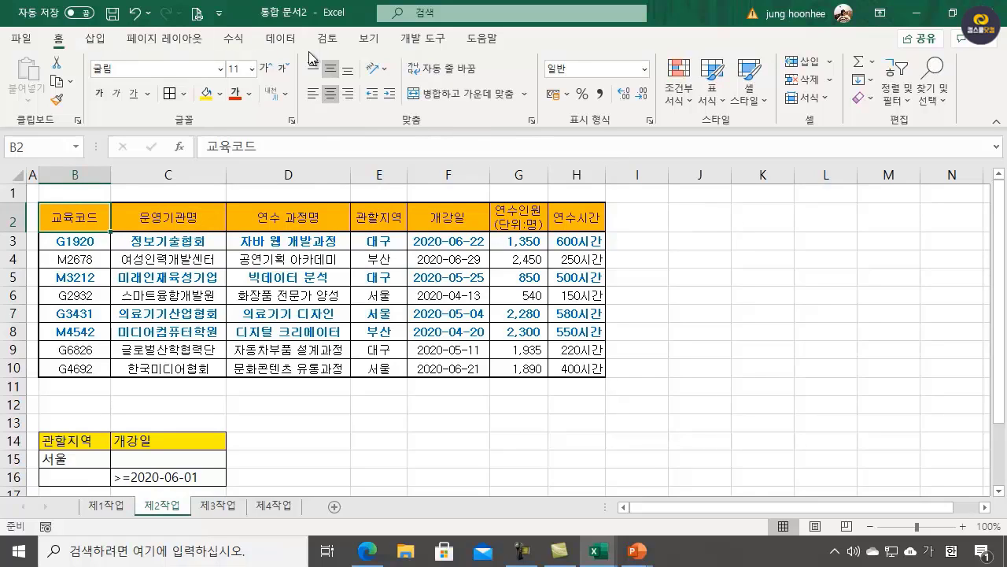
click(281, 39)
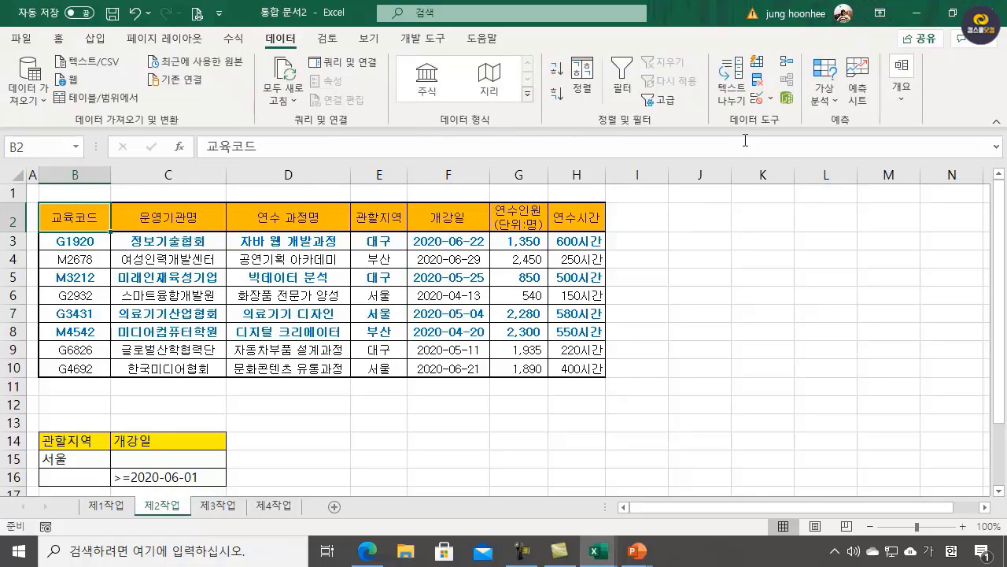
click(672, 103)
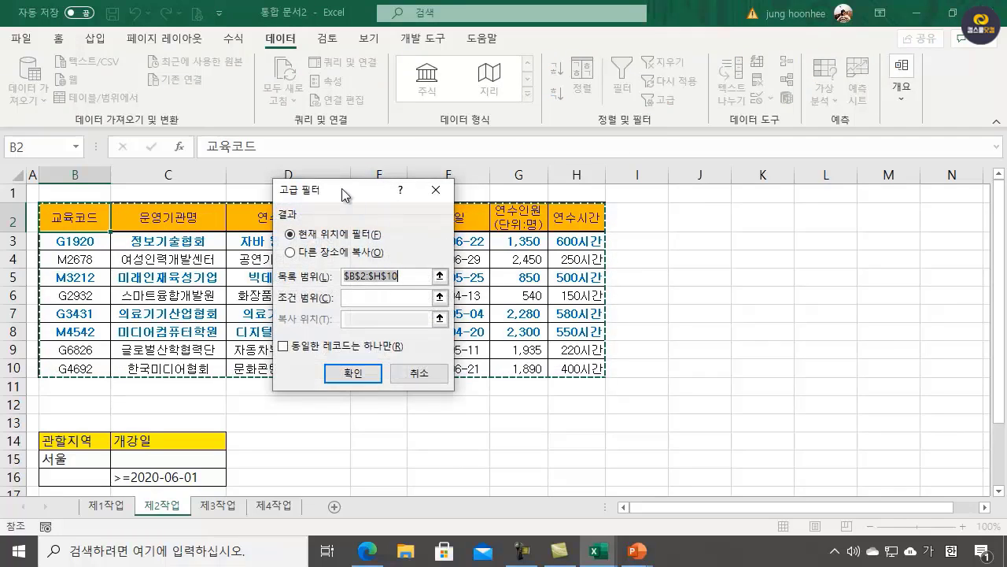
drag(341, 189, 717, 211)
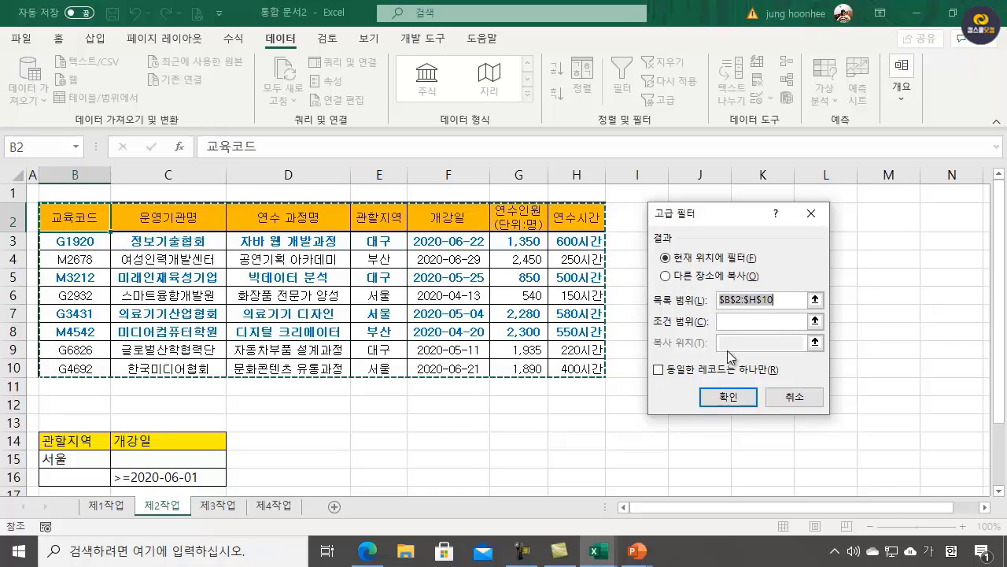
click(666, 277)
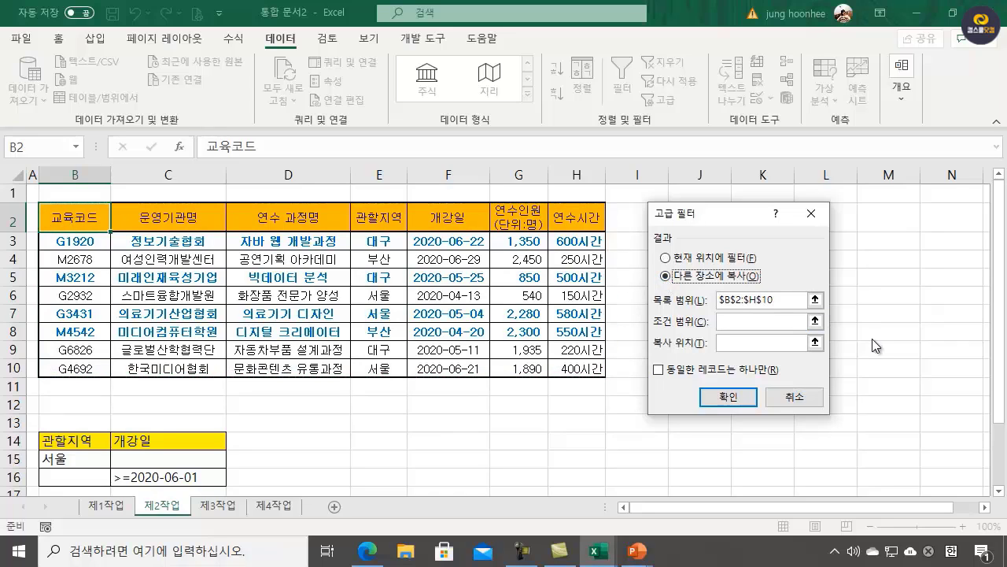
click(738, 318)
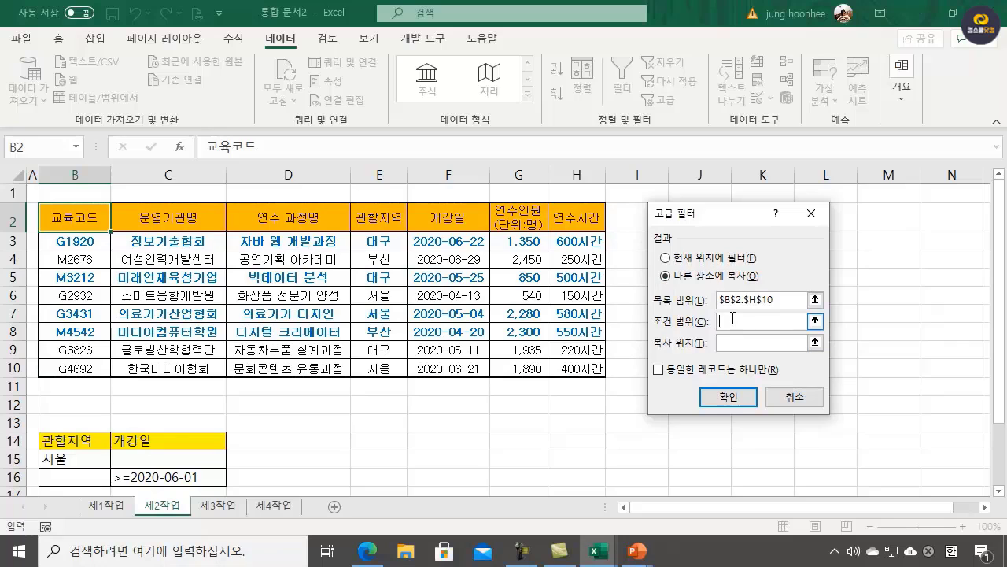
scroll(467, 407, down, 2)
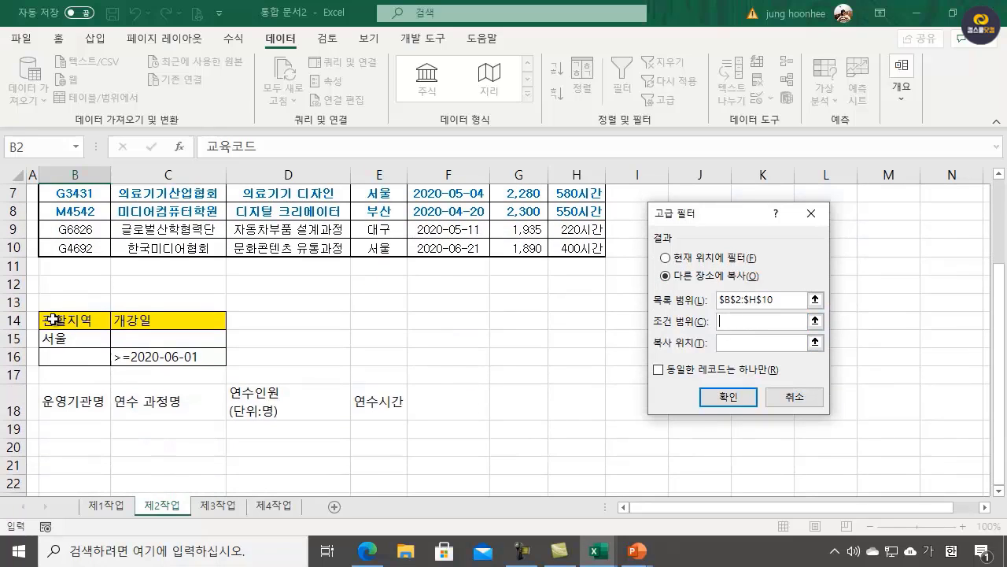
drag(60, 319, 187, 355)
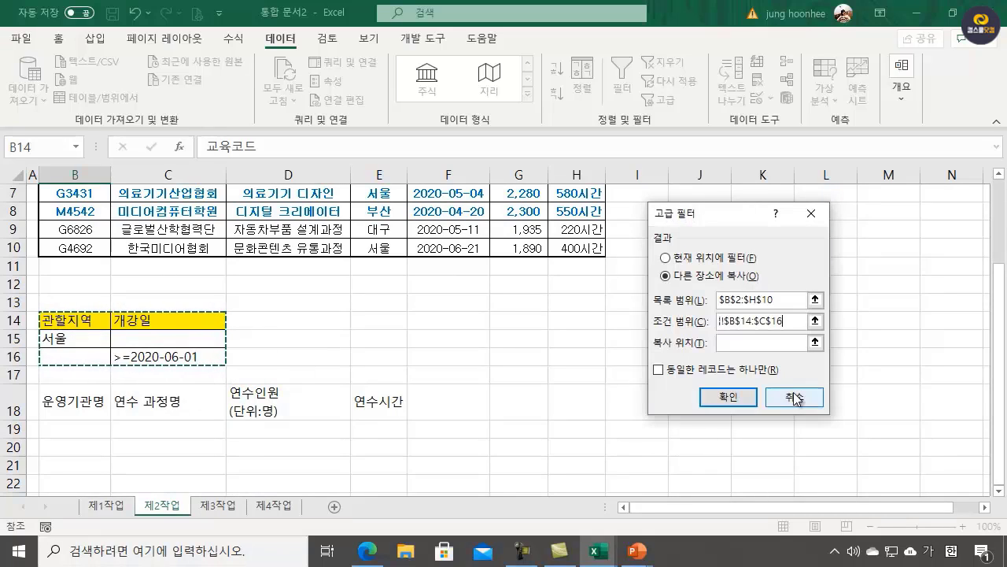
- Set the Advanced Filter's copy destination to the headers B18:E18 and run the filter
click(738, 343)
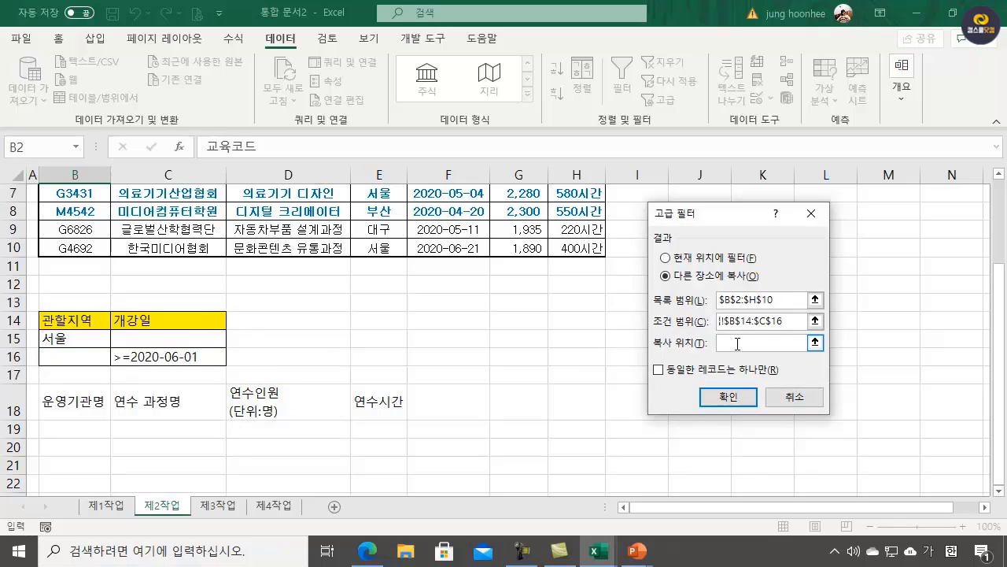
click(57, 400)
drag(58, 400, 378, 404)
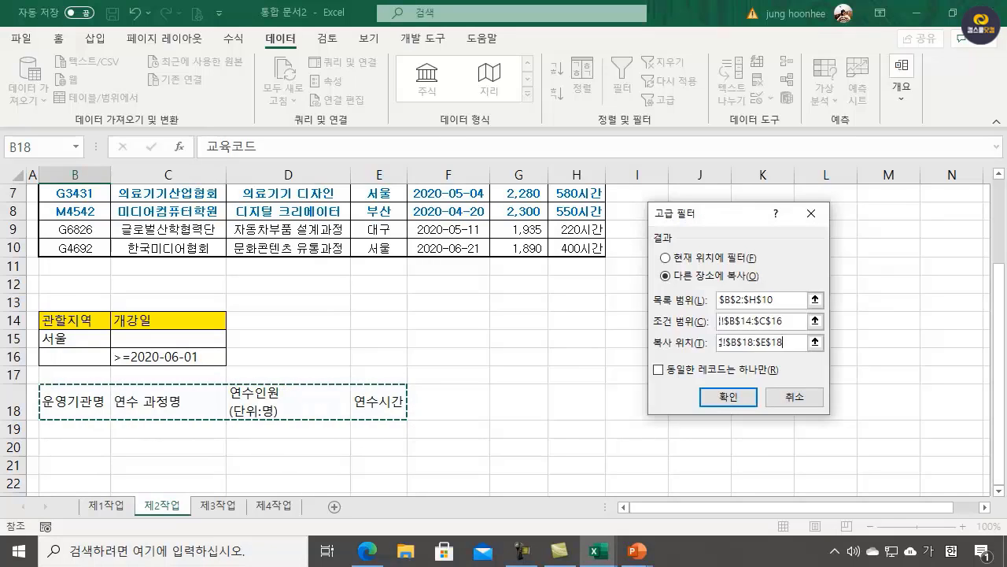
click(713, 398)
scroll(557, 452, down, 3)
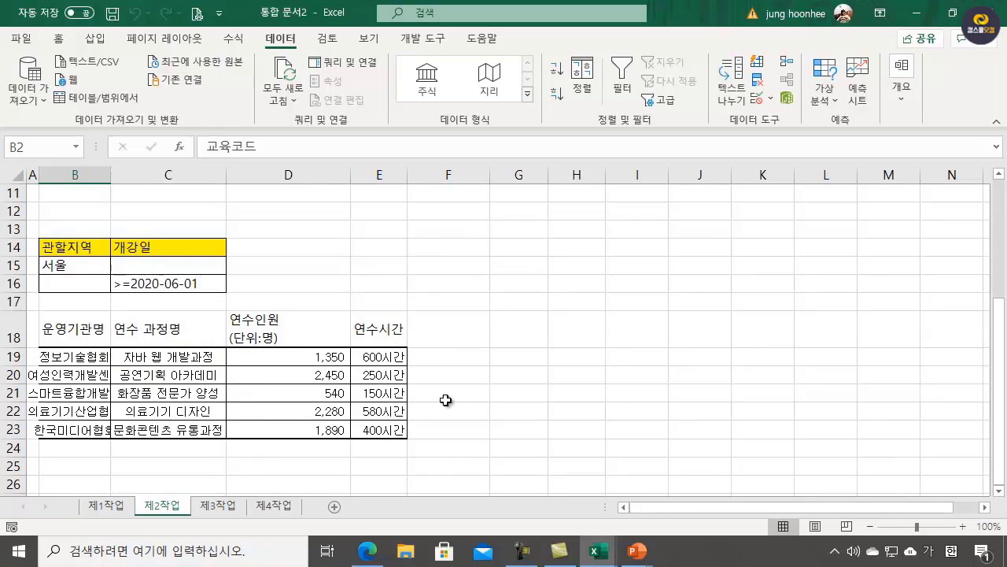
click(508, 425)
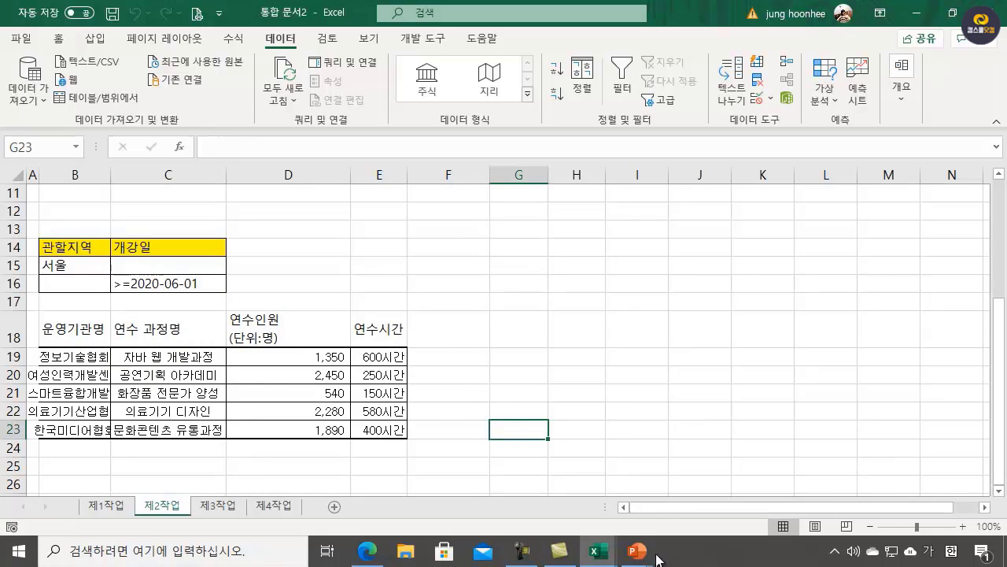
- Switch to ITQEXCEL.pdf in Edge, read the 표 서식 instructions for 제2작업, and return to the Excel workbook
mouse_move(596, 560)
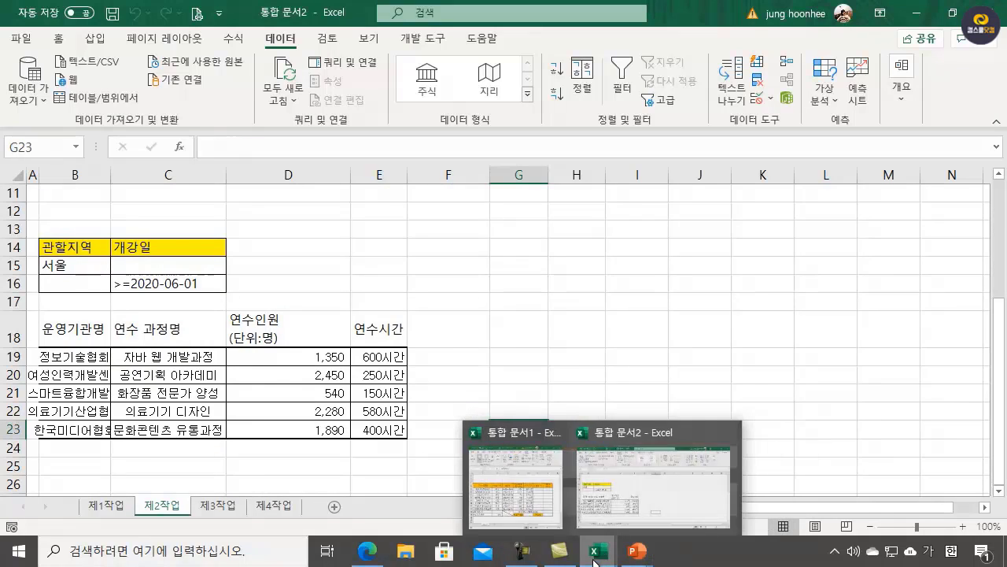
mouse_move(364, 560)
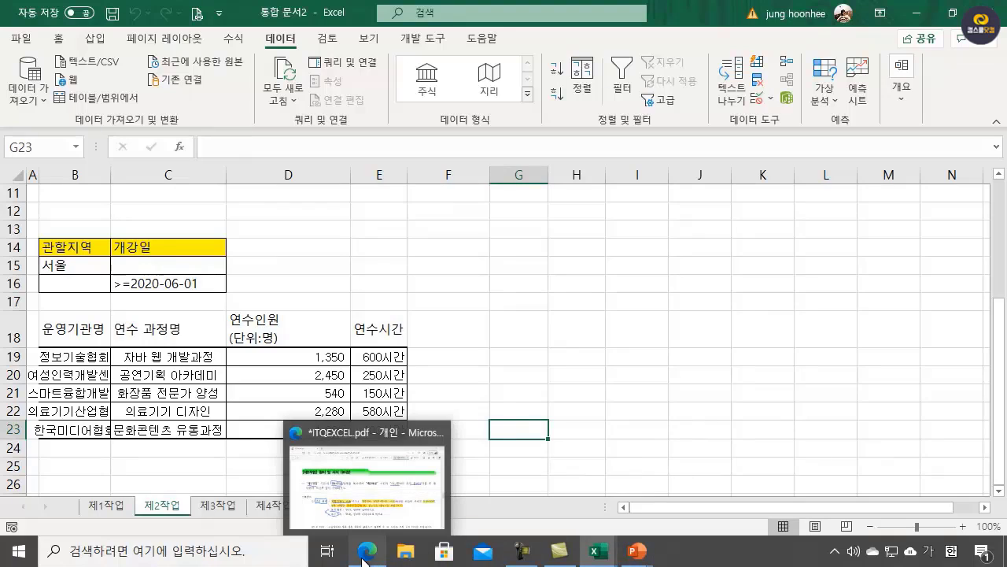
click(379, 492)
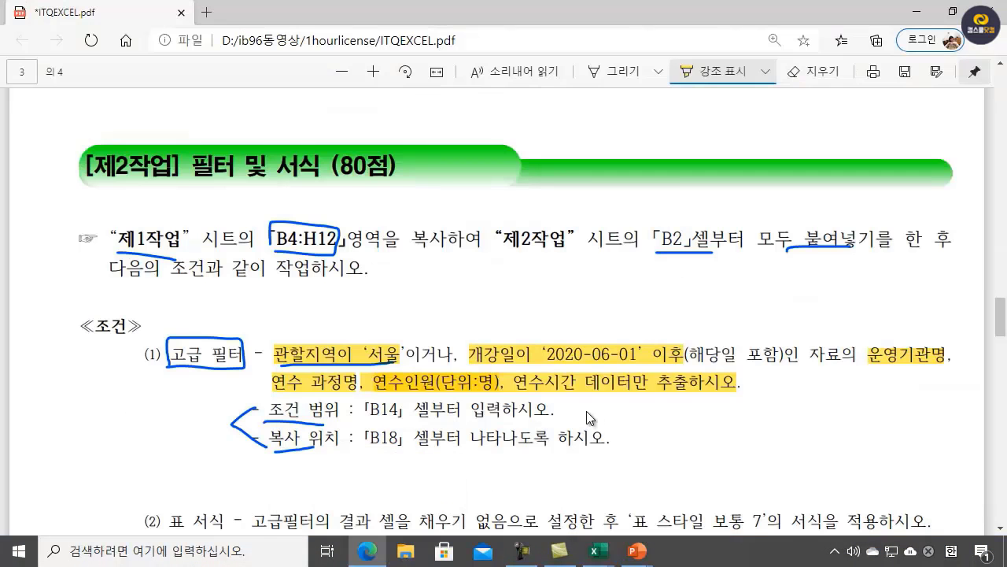
scroll(586, 411, down, 2)
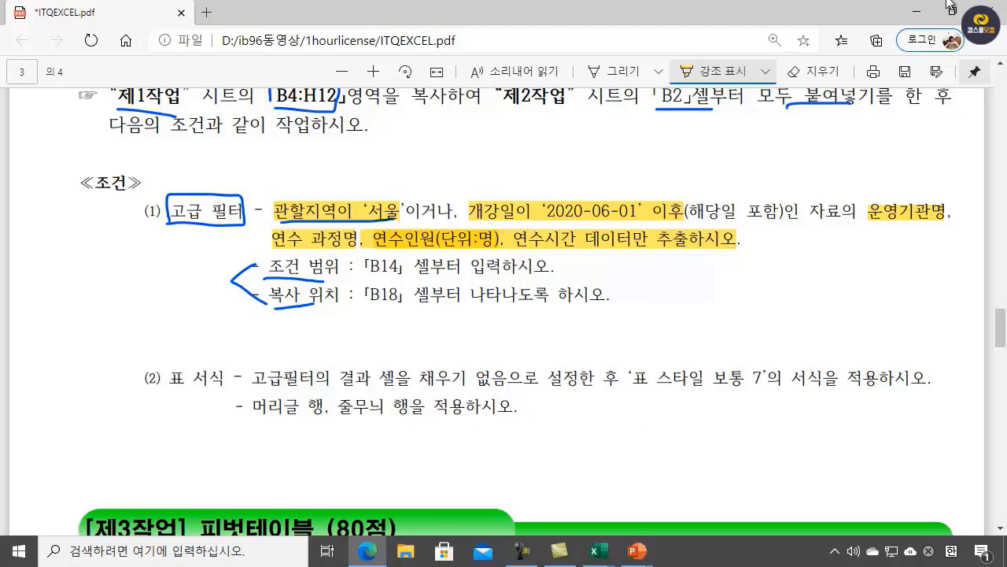
click(918, 17)
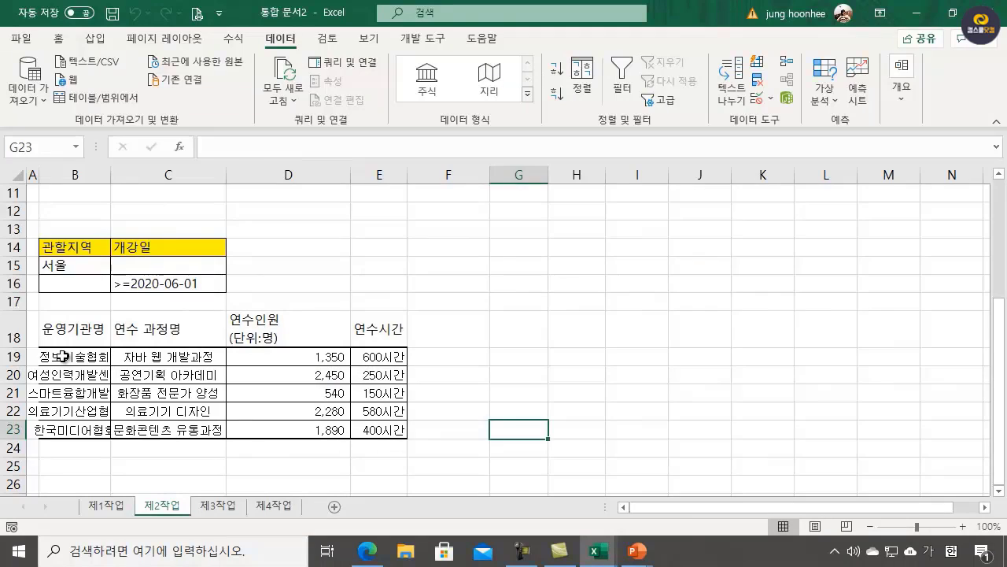
- Remove all borders from the extracted filter results in B19:E23
drag(62, 356, 378, 432)
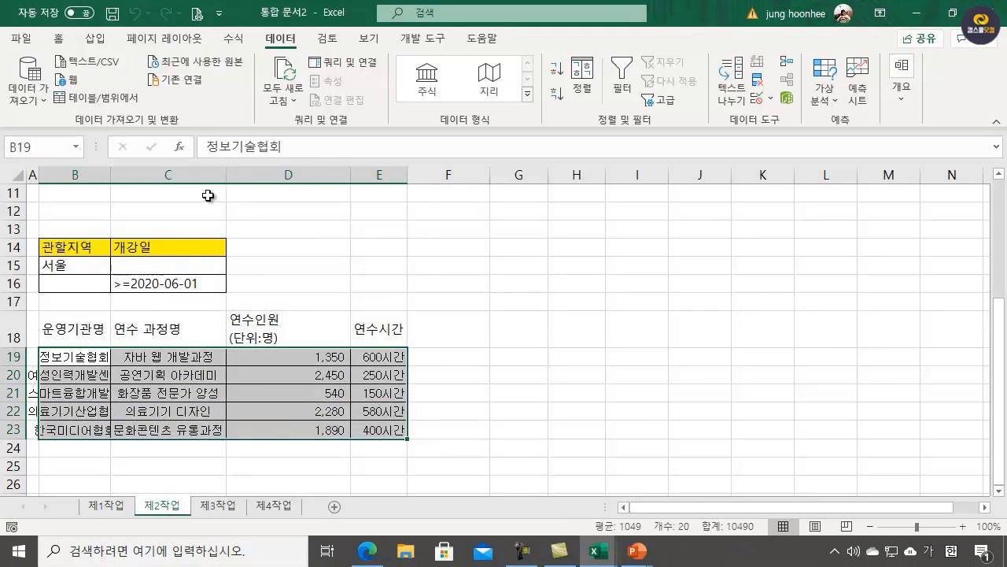
click(58, 38)
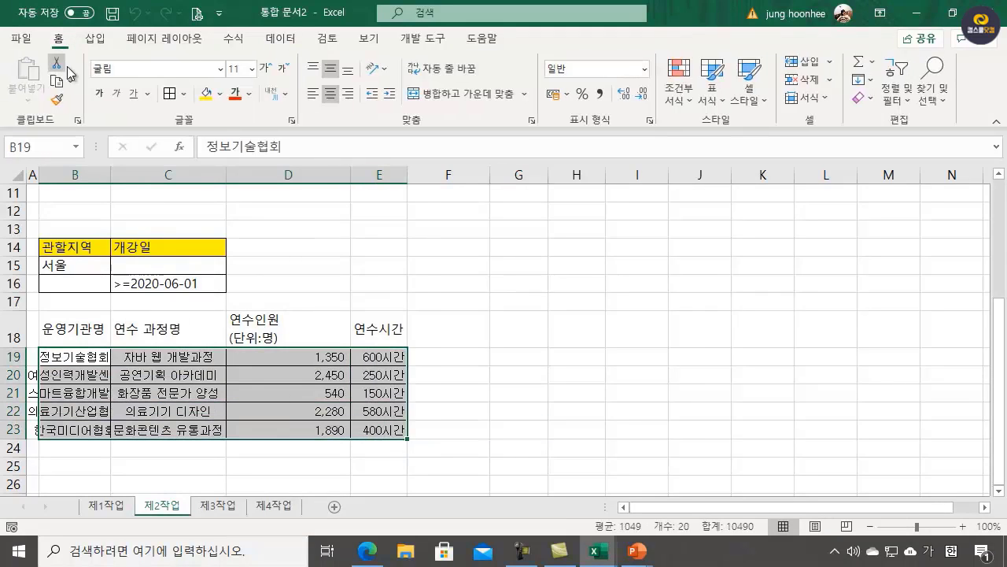
click(181, 94)
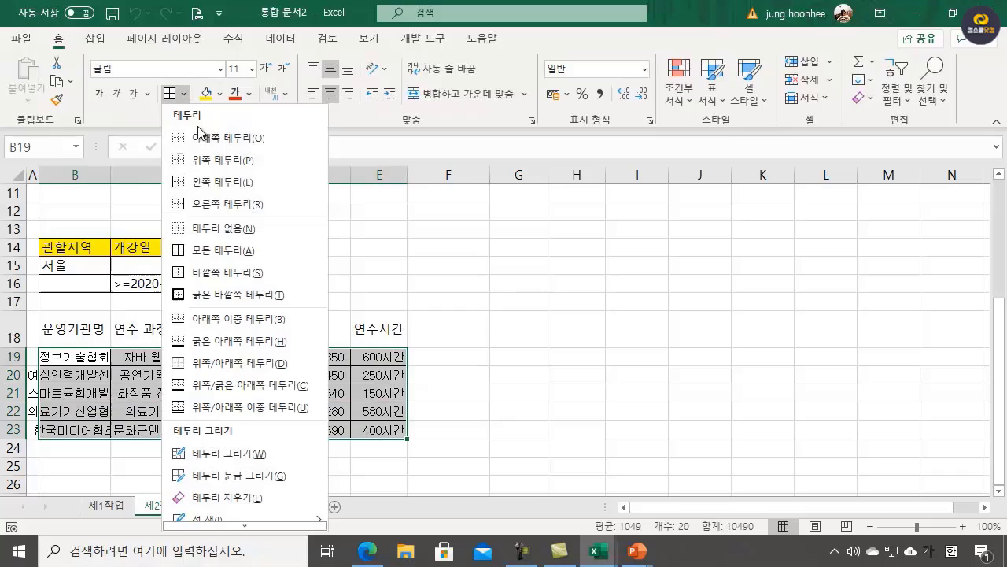
click(230, 228)
click(523, 393)
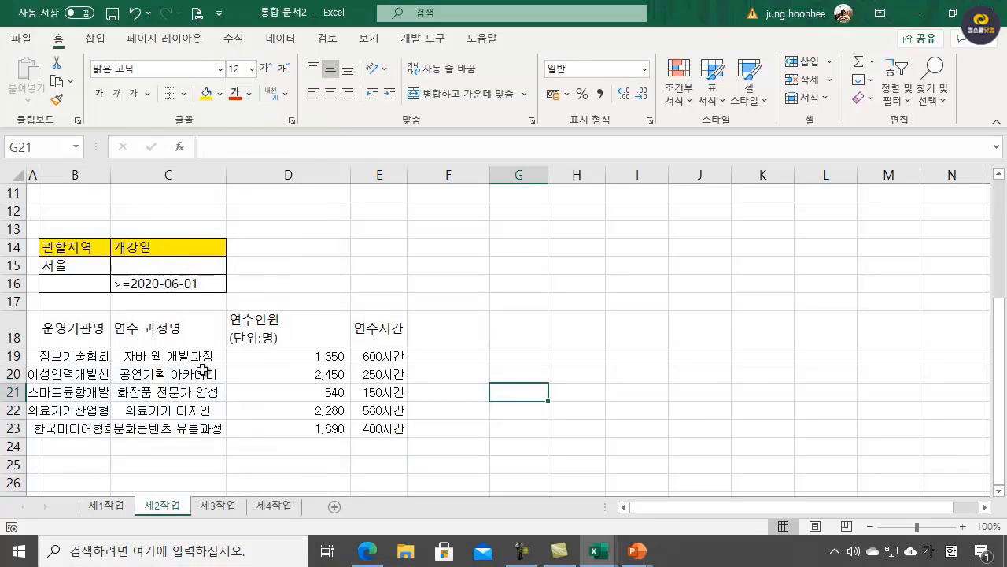
- Format B18:E23 as a table with the green 표 스타일 보통 7 style, treating the first row as headers
click(72, 328)
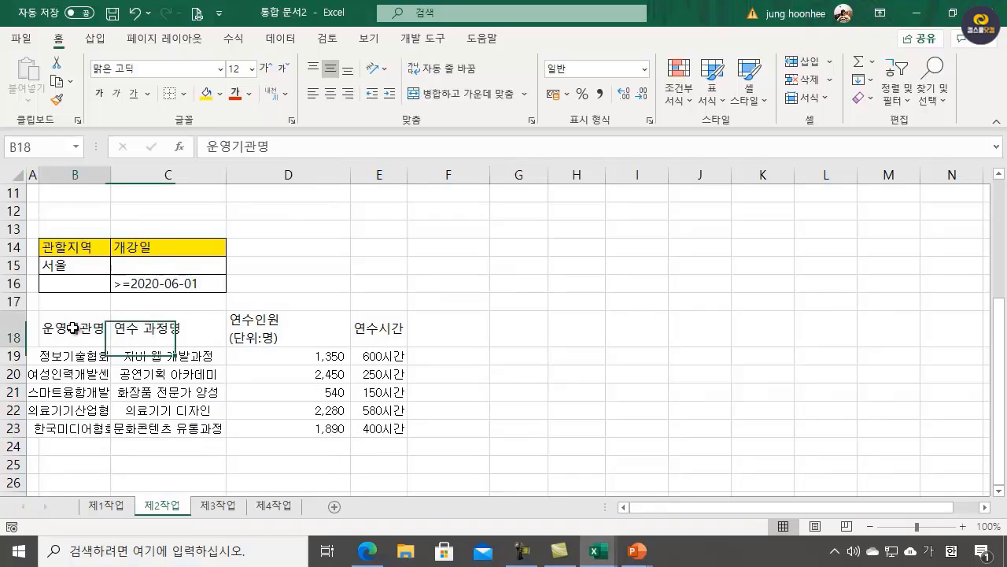
drag(73, 327, 372, 425)
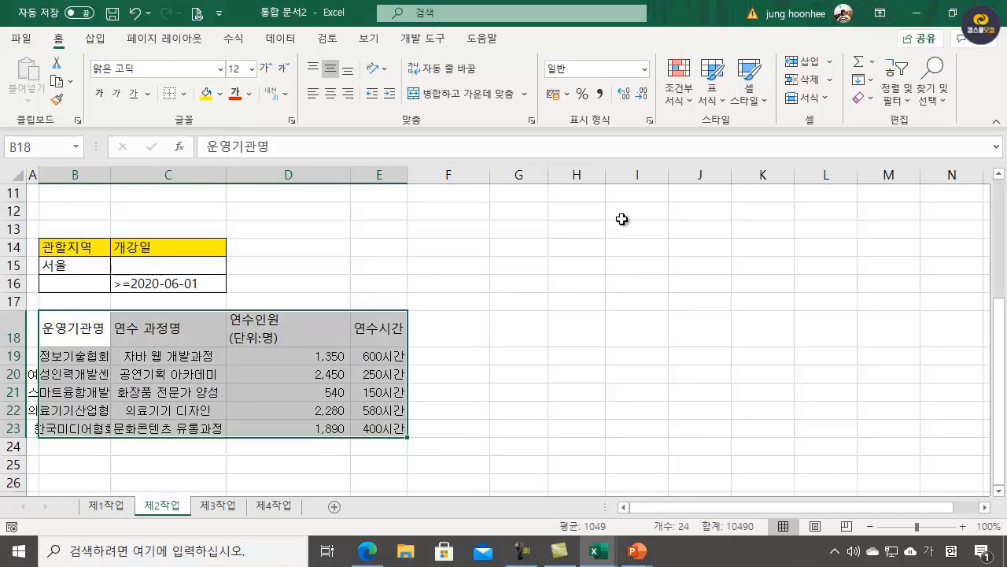
click(725, 105)
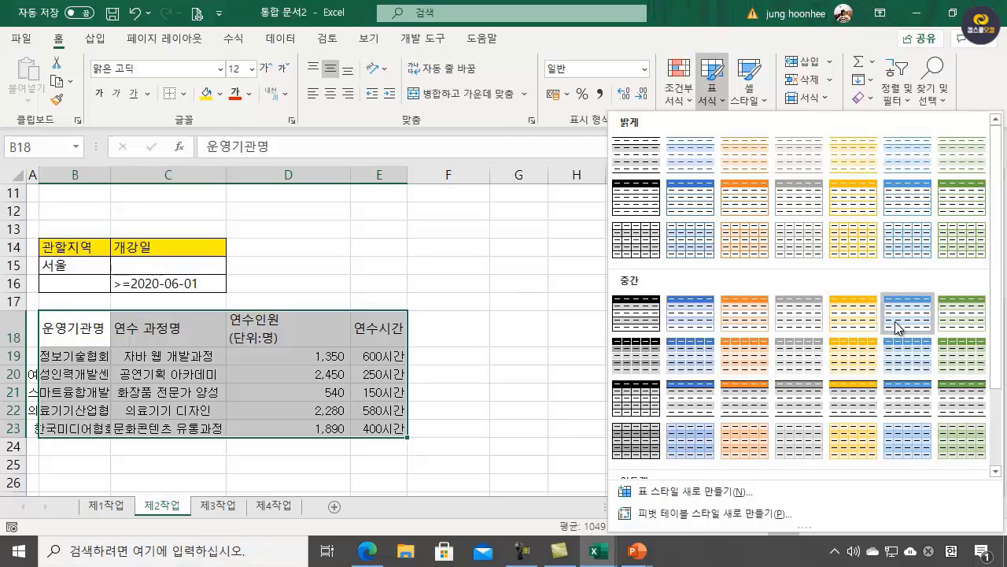
click(953, 325)
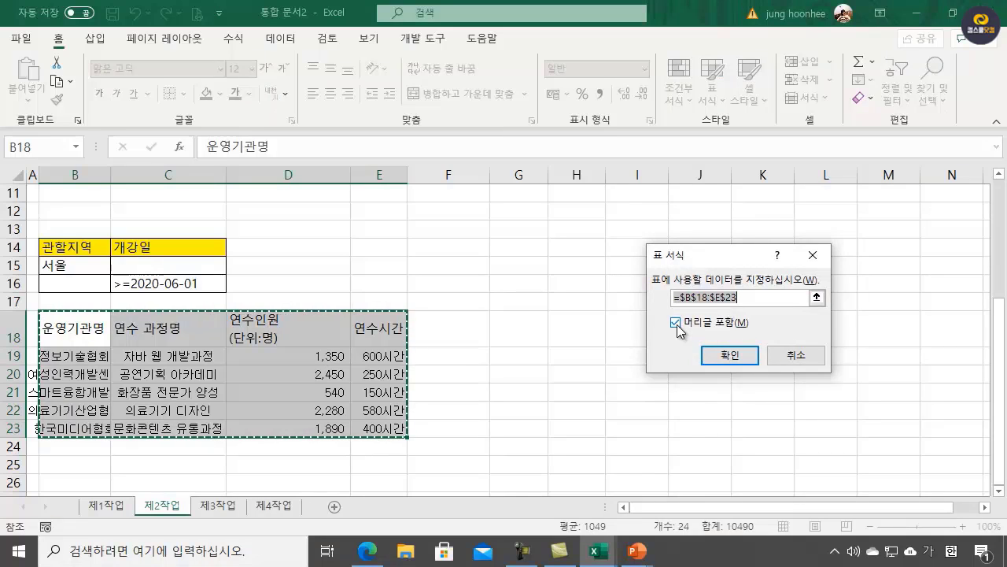
click(725, 356)
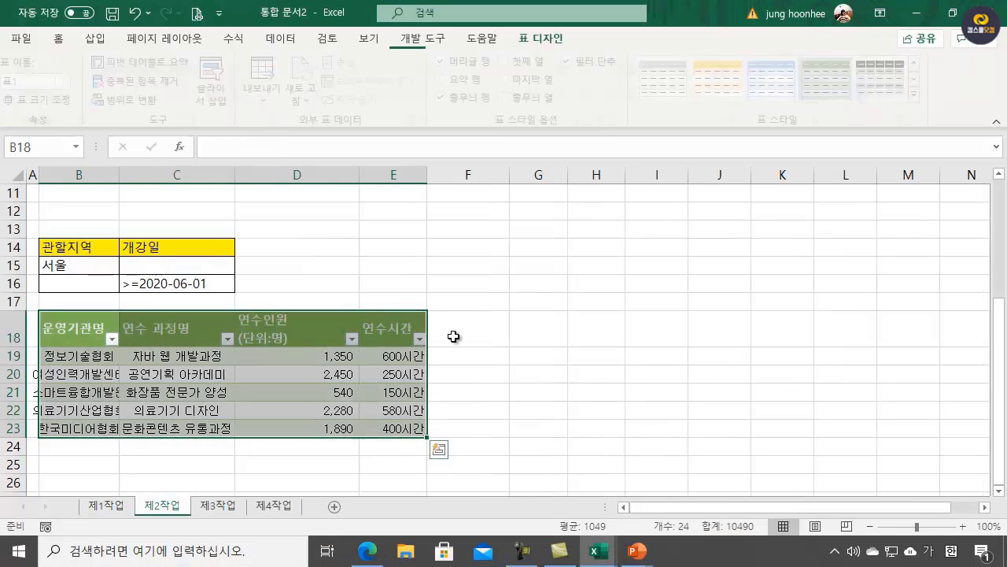
click(540, 377)
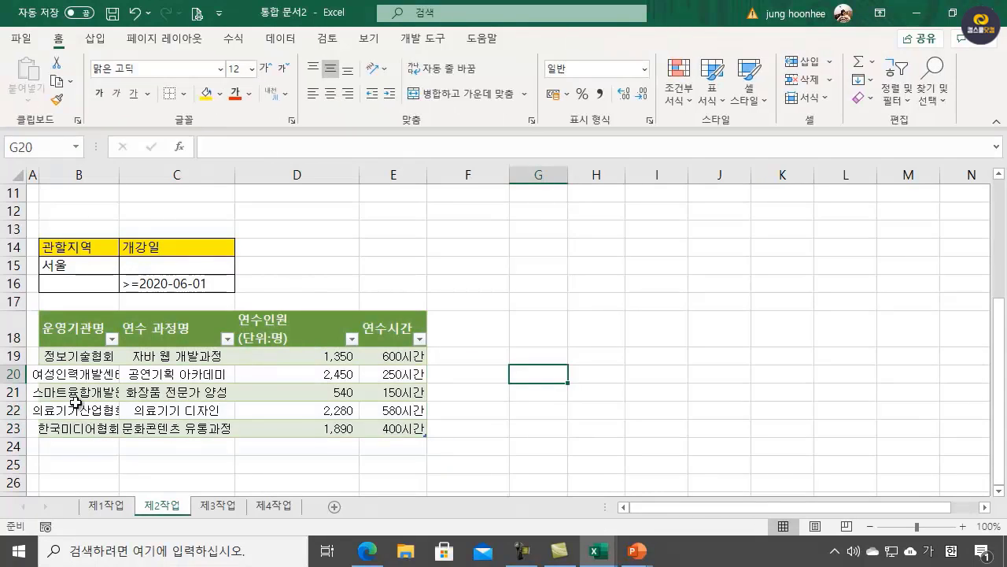
- AutoFit the width of column B to its contents
double_click(118, 175)
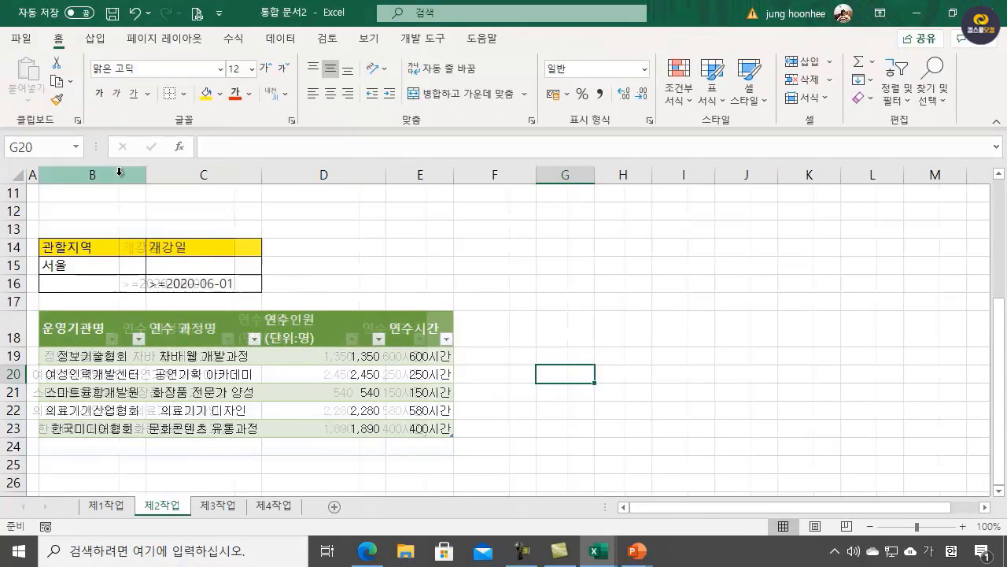
click(546, 411)
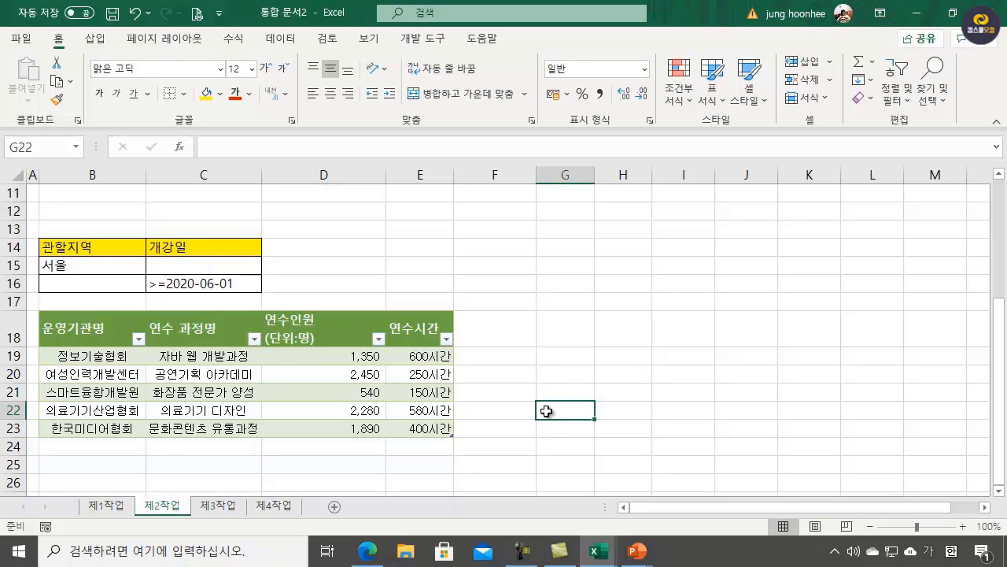
click(472, 268)
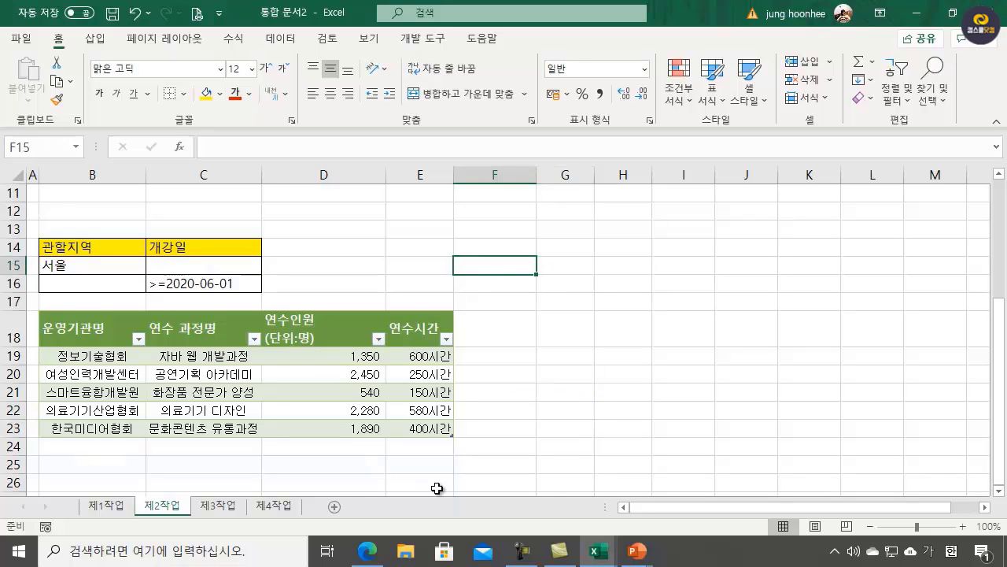
click(635, 462)
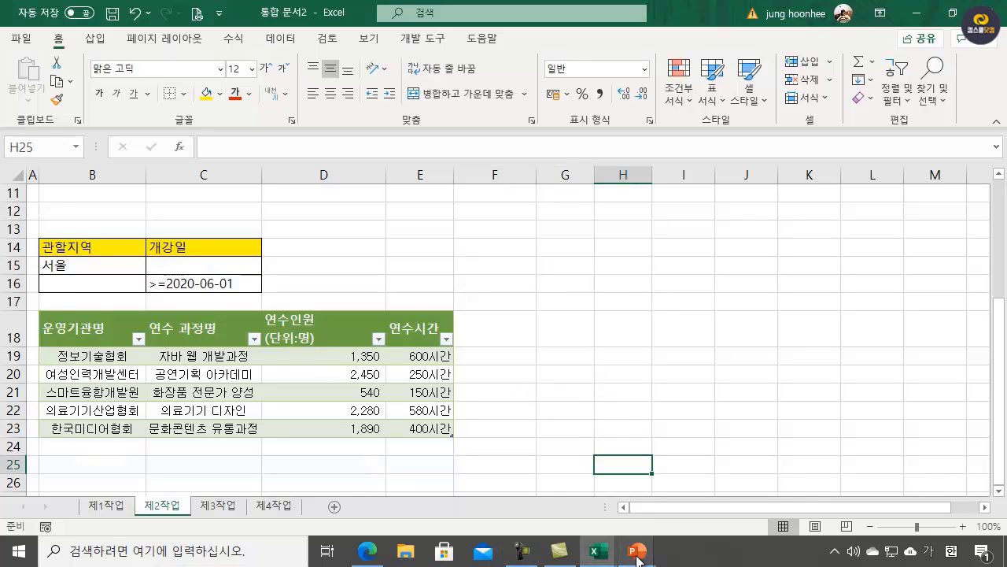
- Switch to ITQEXCEL.pdf in Edge and read the 제3작업 pivot table conditions and the sample output
mouse_move(639, 559)
mouse_move(356, 557)
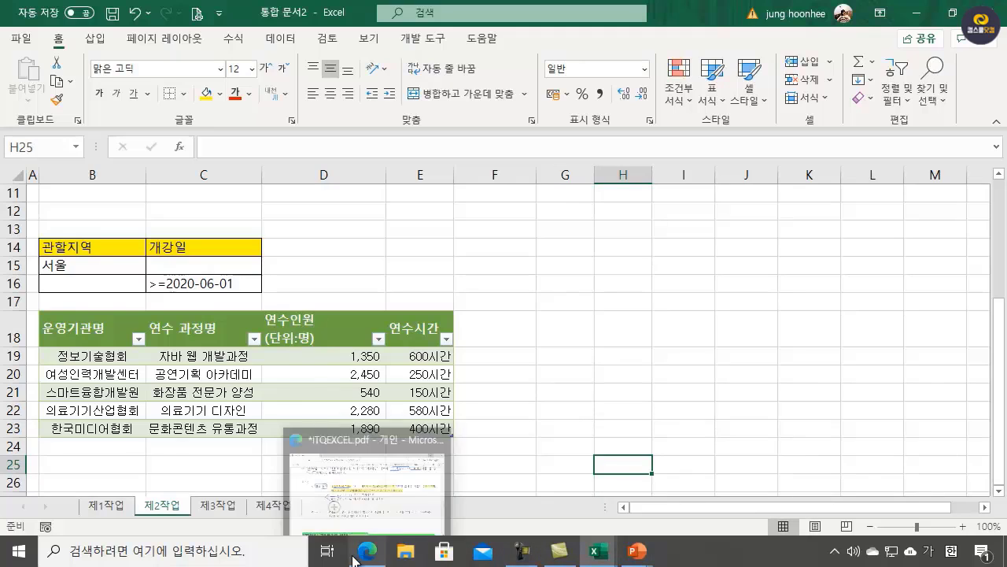
click(374, 557)
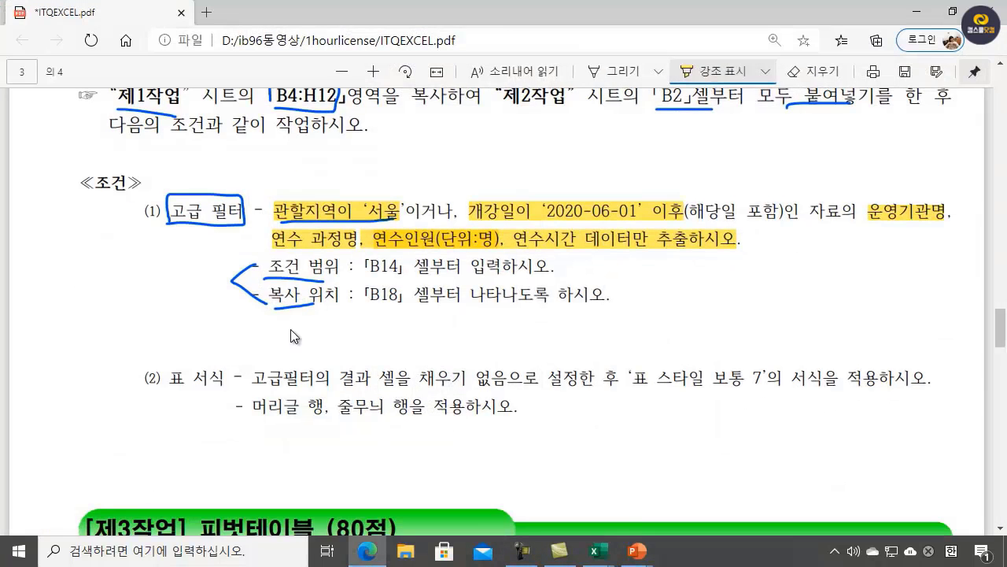
scroll(294, 350, down, 3)
scroll(293, 347, down, 1)
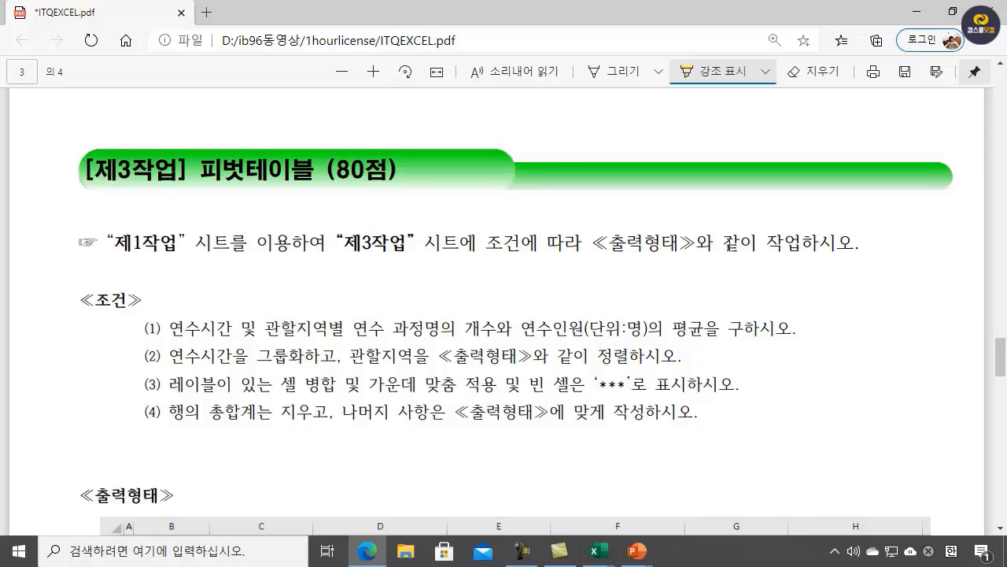
scroll(247, 380, down, 4)
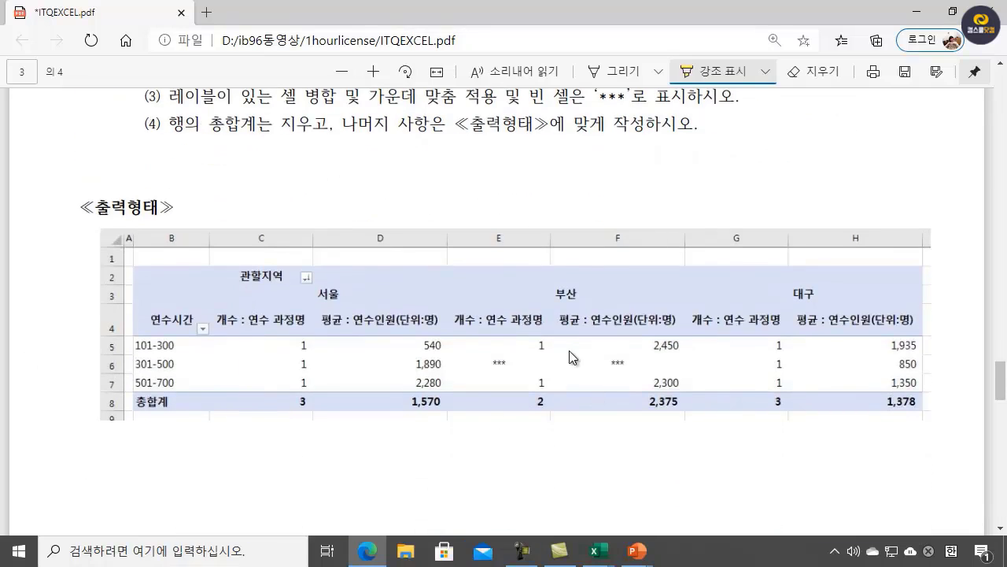
scroll(569, 350, up, 3)
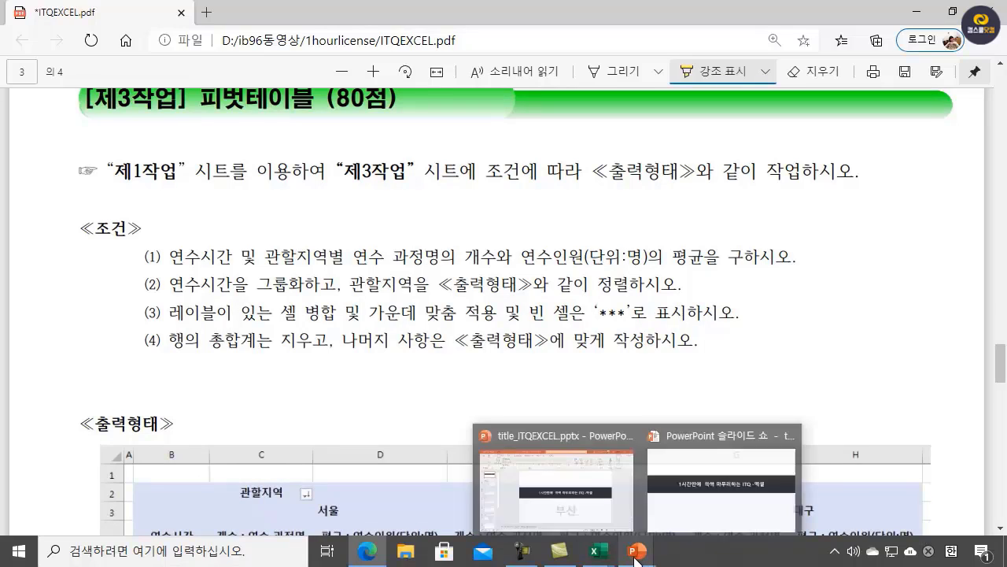
- Back in Excel's 통합 문서2, insert a PivotTable at B2 of the 제3작업 sheet, using 제1작업!$B$4:$J$12 as the source range
mouse_move(606, 563)
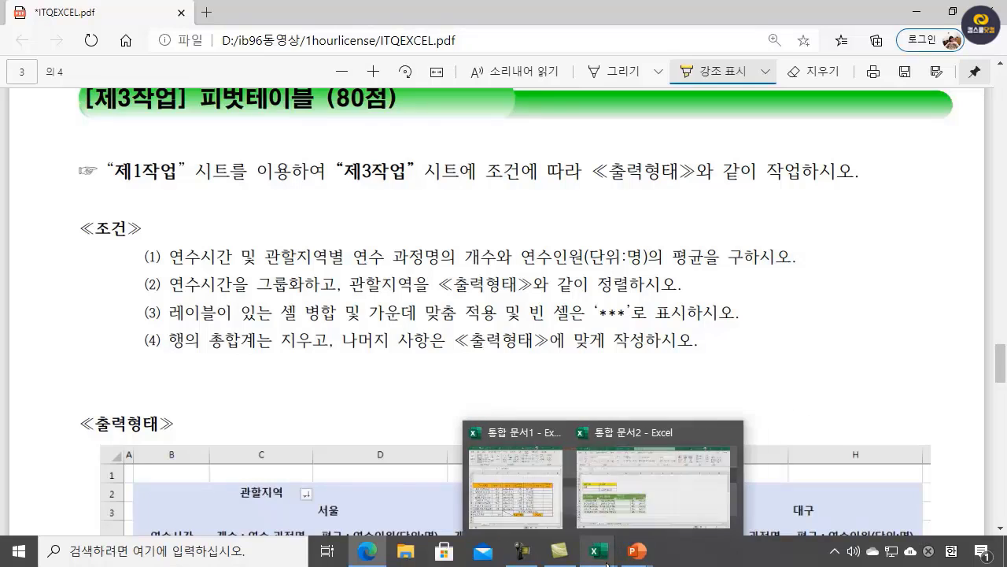
click(622, 500)
click(218, 504)
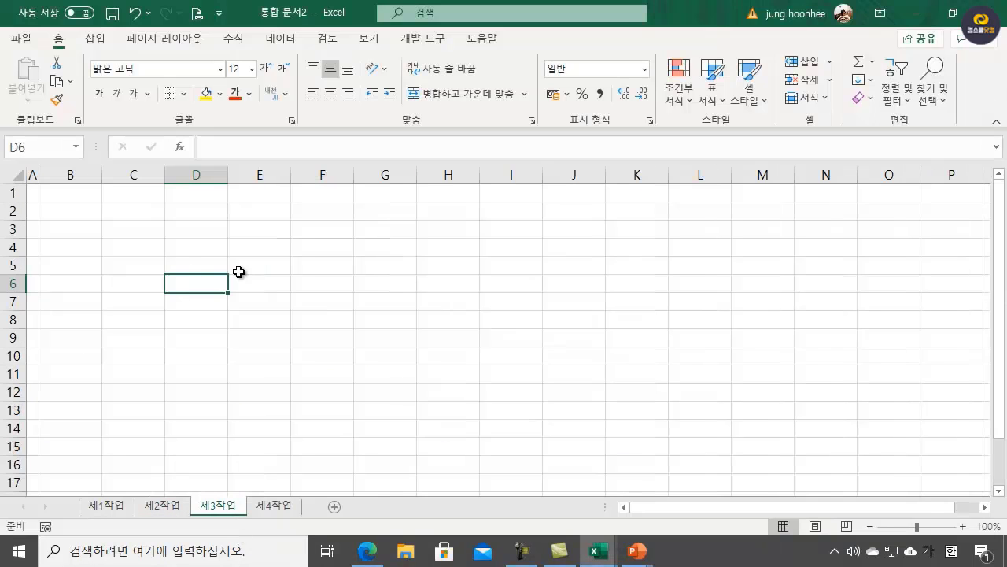
click(460, 270)
click(74, 215)
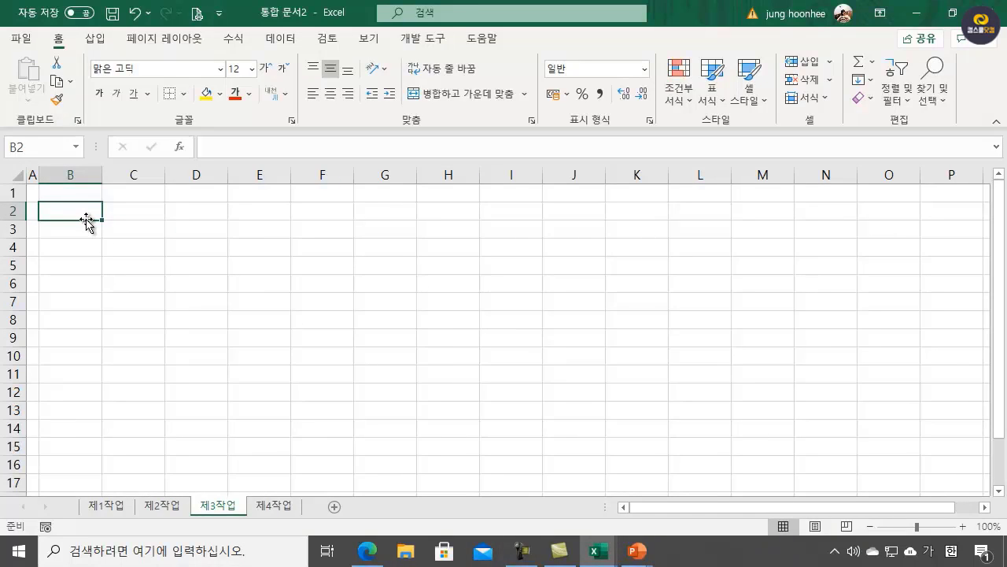
click(95, 38)
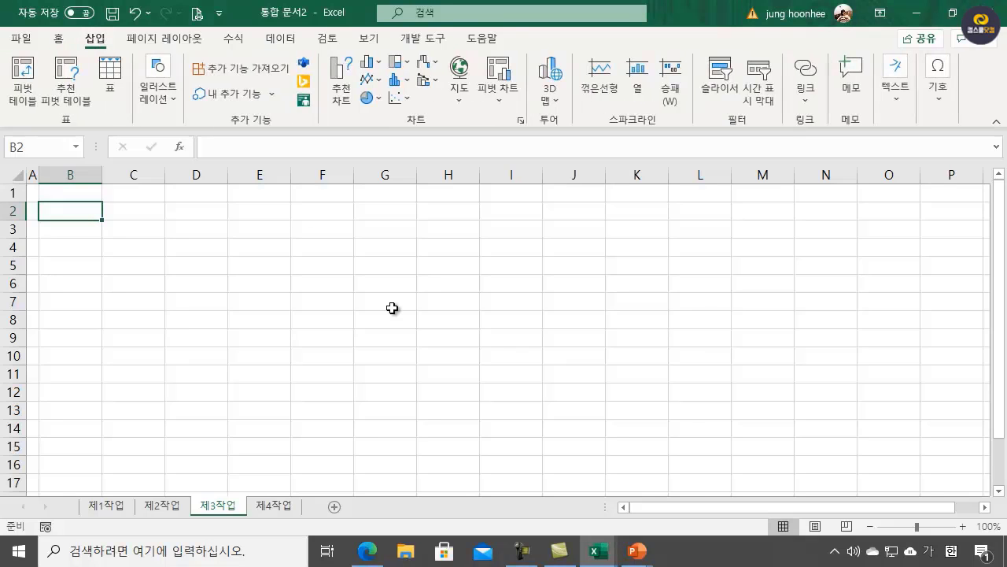
click(15, 68)
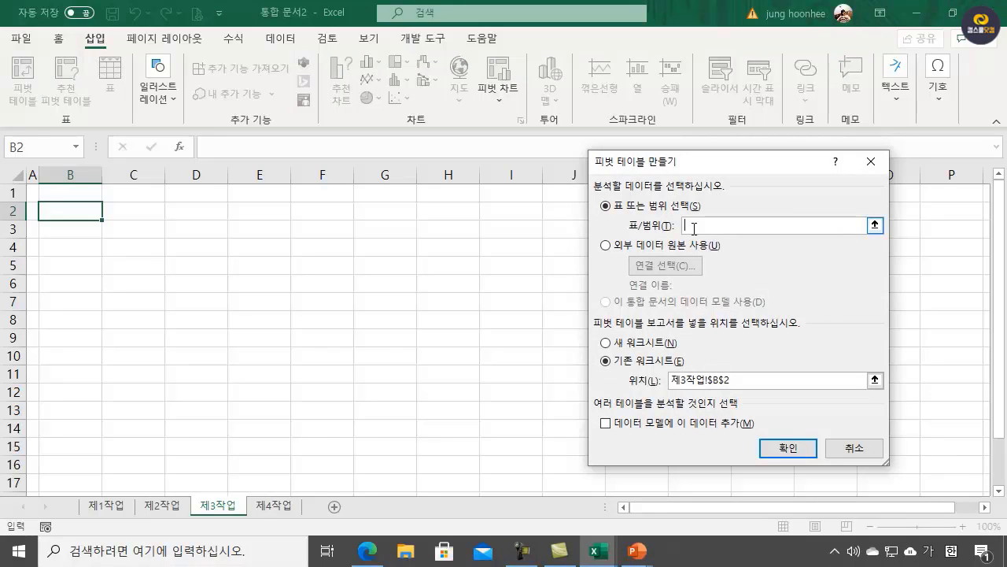
click(106, 506)
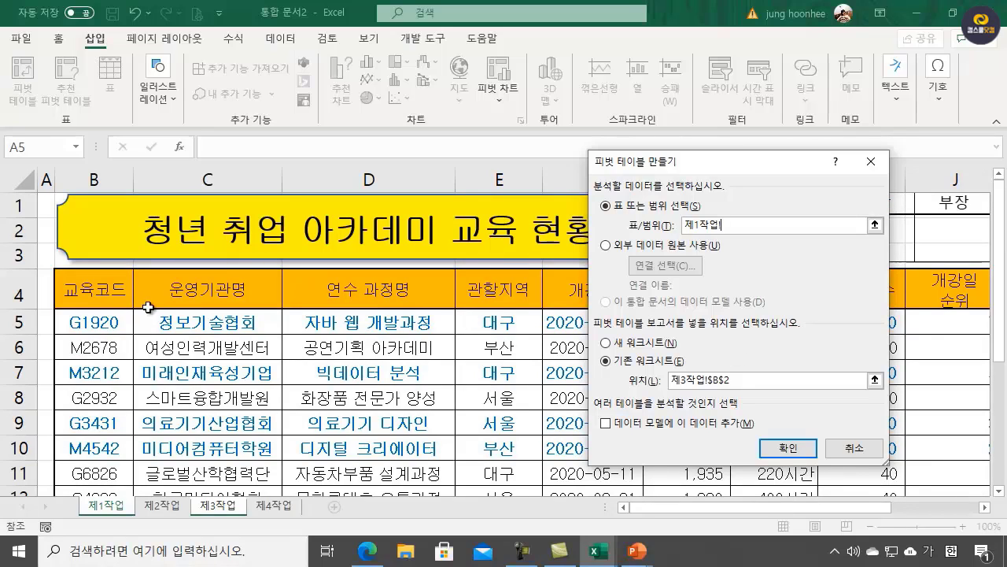
drag(73, 290, 677, 373)
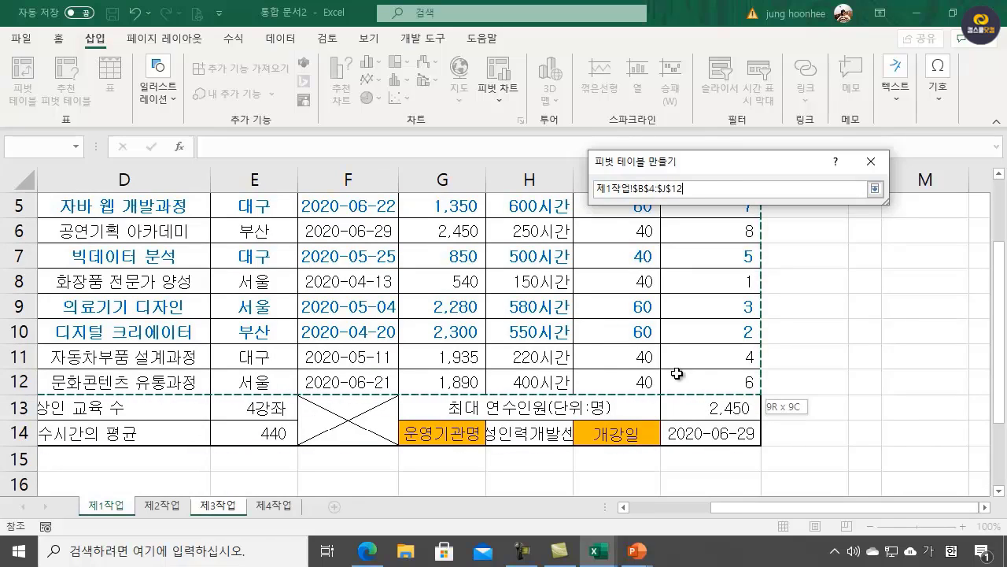
drag(677, 373, 677, 373)
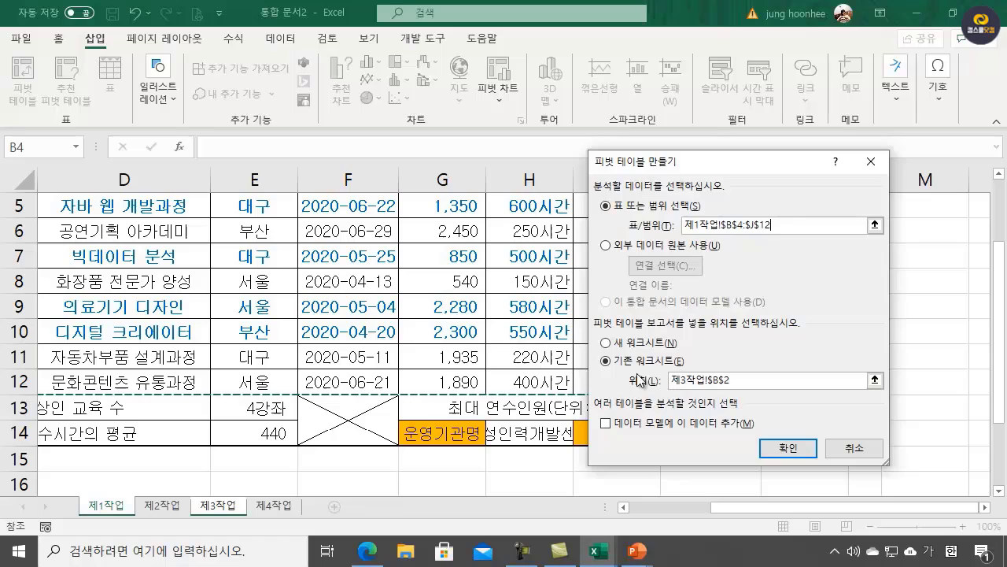
click(790, 449)
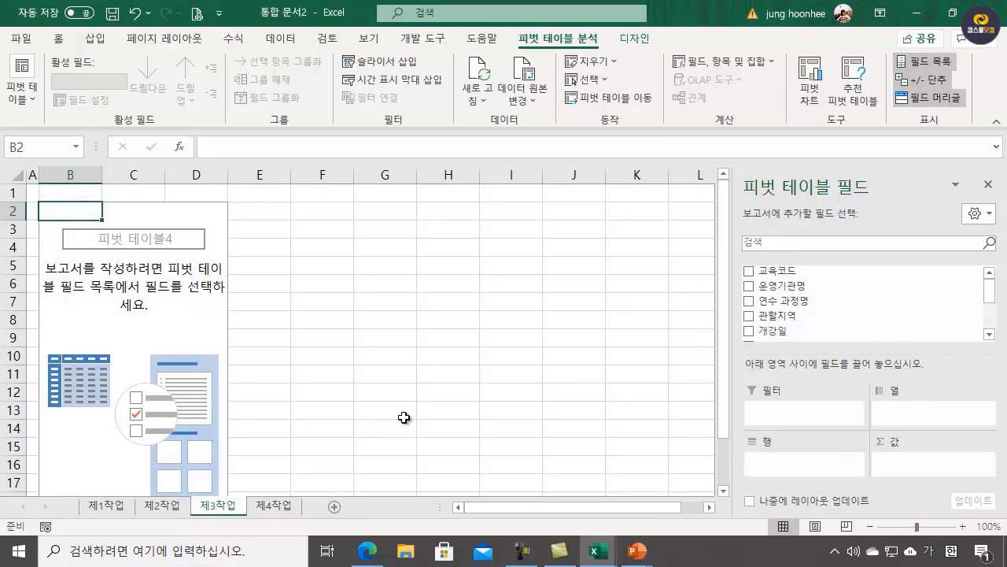
- Switch to ITQEXCEL.pdf in Edge and ink-mark the sample output, labelling the 관할지역 headings "열" and 연수시간 "행"
click(367, 551)
scroll(323, 356, down, 2)
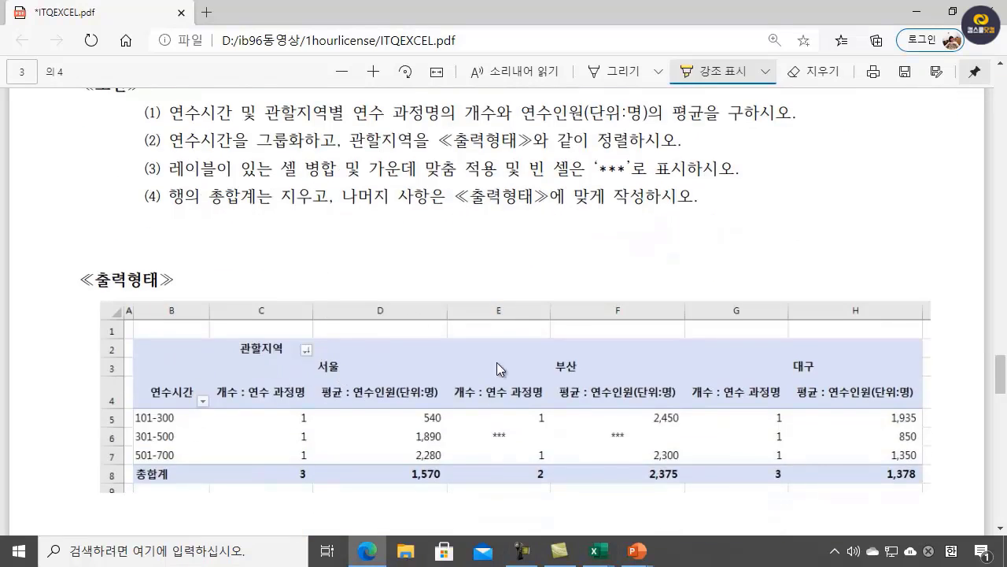
click(623, 73)
click(339, 377)
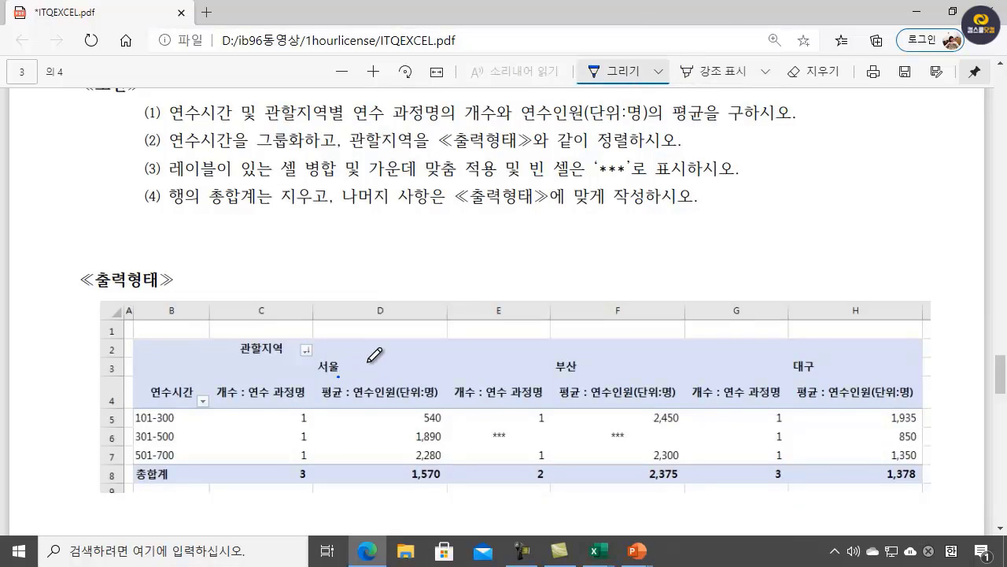
drag(368, 360, 374, 441)
drag(601, 355, 601, 379)
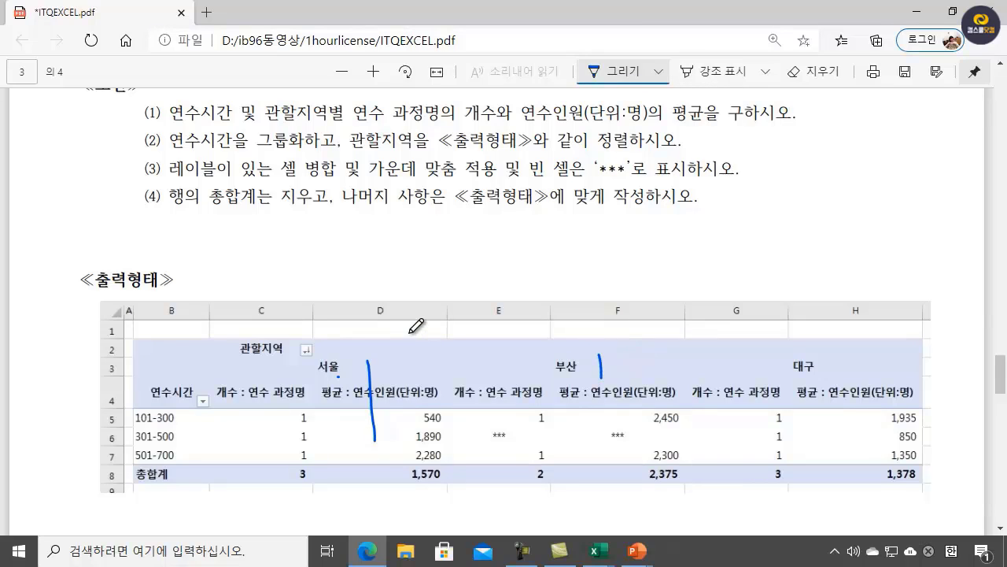
mouse_move(419, 331)
mouse_down()
mouse_move(412, 342)
mouse_move(456, 339)
mouse_move(427, 363)
mouse_move(429, 374)
mouse_move(457, 372)
mouse_up()
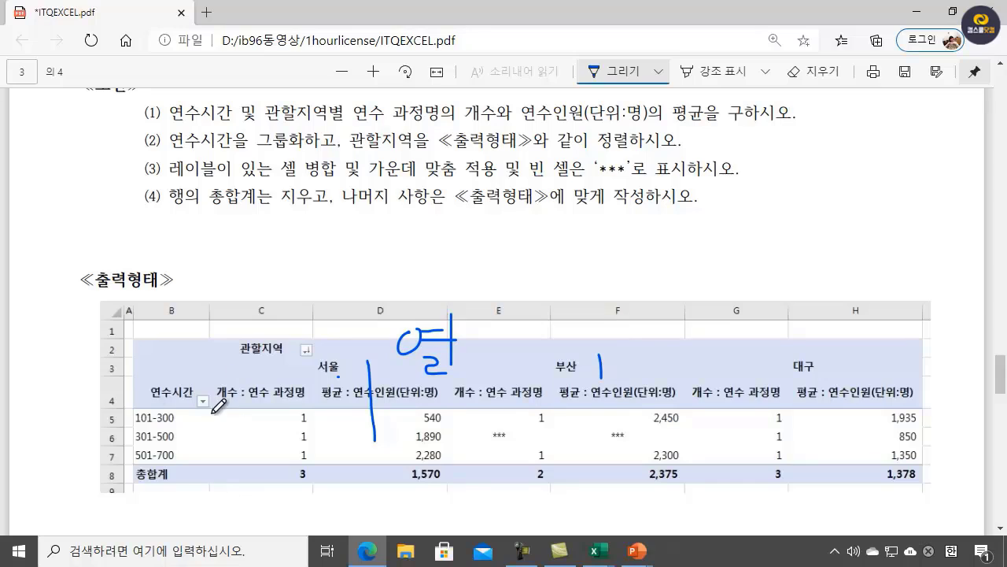
drag(150, 393, 117, 372)
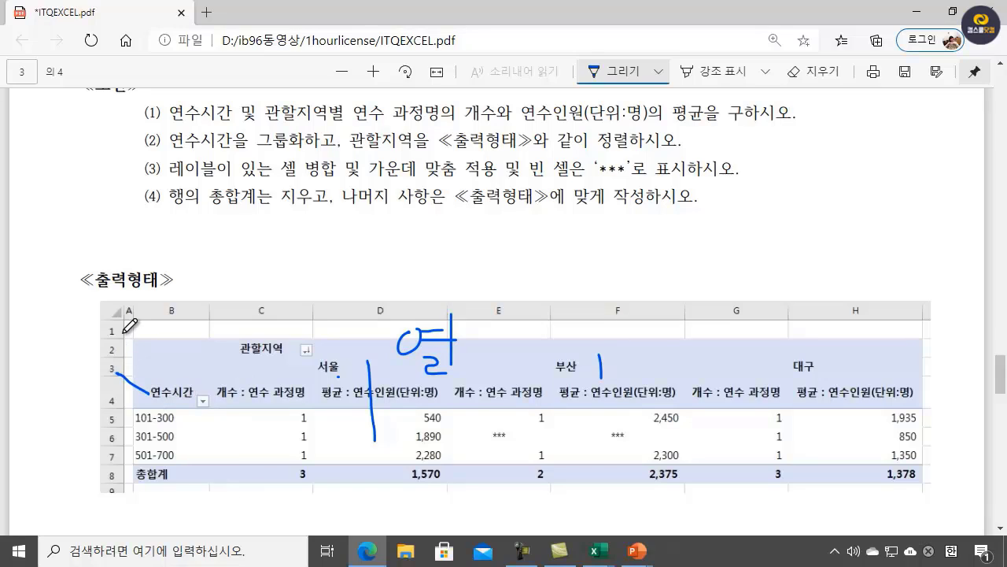
mouse_move(122, 329)
mouse_down()
mouse_move(141, 359)
mouse_move(146, 352)
mouse_move(141, 365)
mouse_up()
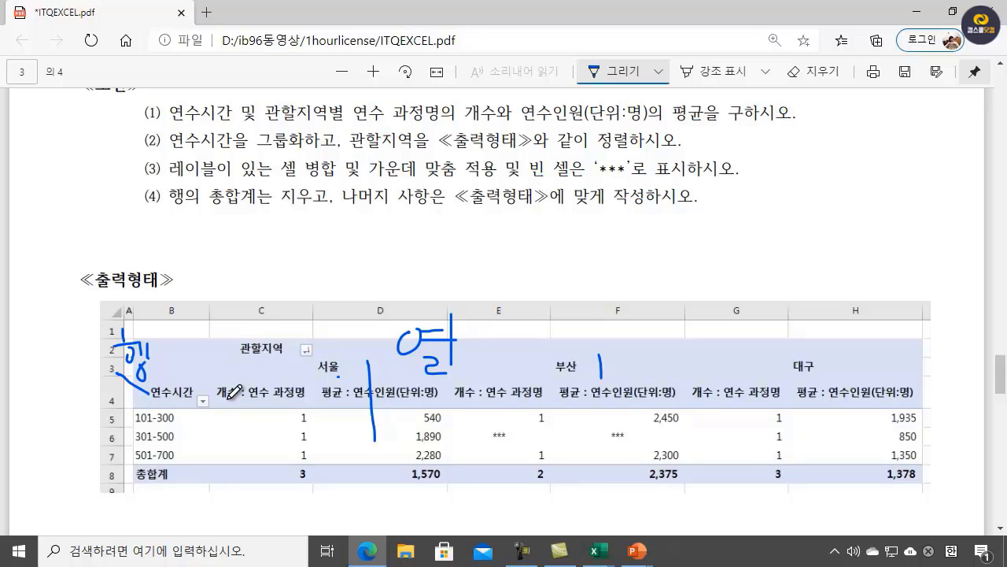
- Underline the headings 개수 : 연수 과정명 and 평균 : 연수인원(단위:명) in the sample output
drag(227, 398, 252, 398)
drag(319, 393, 355, 403)
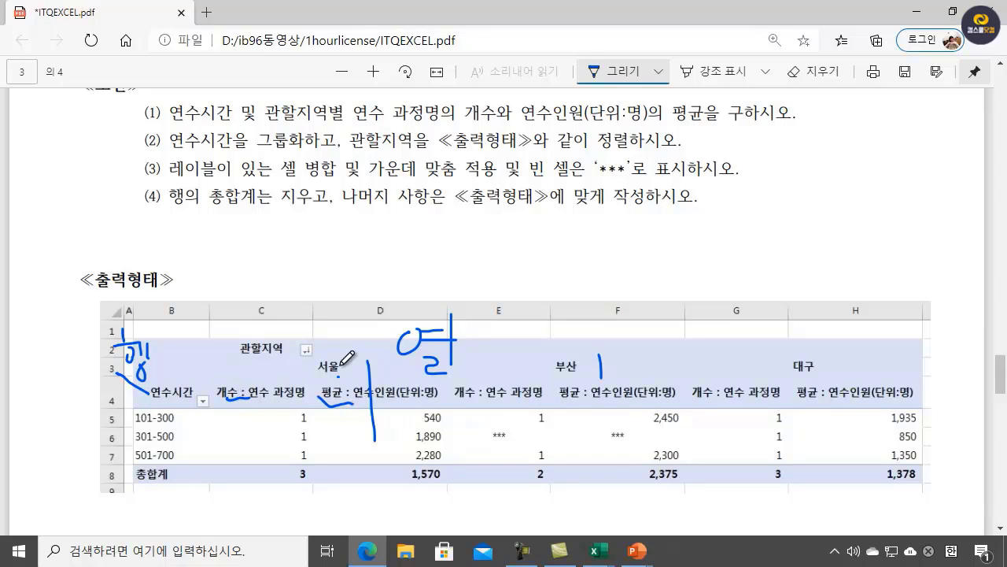
drag(262, 397, 304, 398)
drag(403, 399, 435, 399)
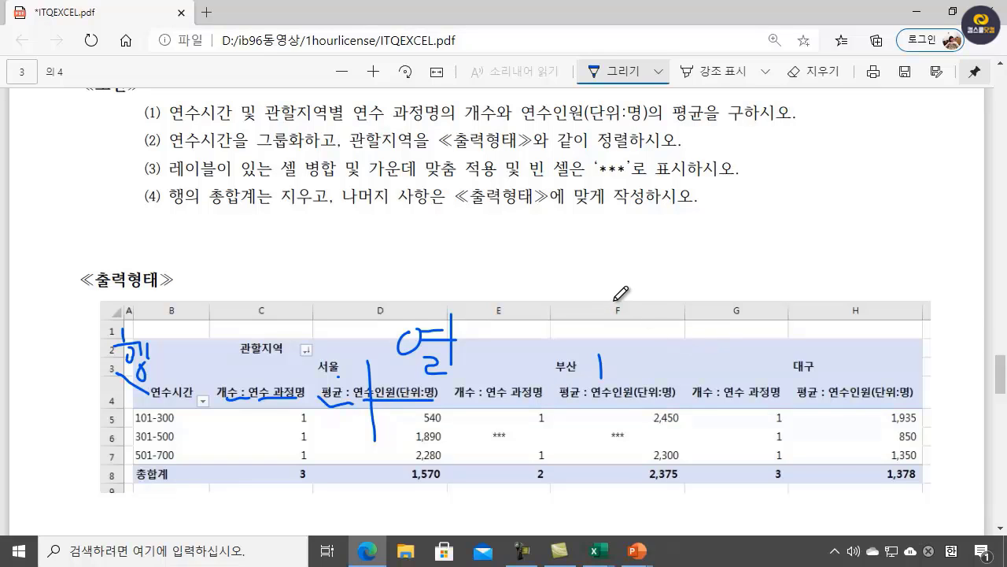
- Back in Excel's 통합 문서2, place 연수시간 in the pivot table's rows and 관할지역 in its columns
click(598, 551)
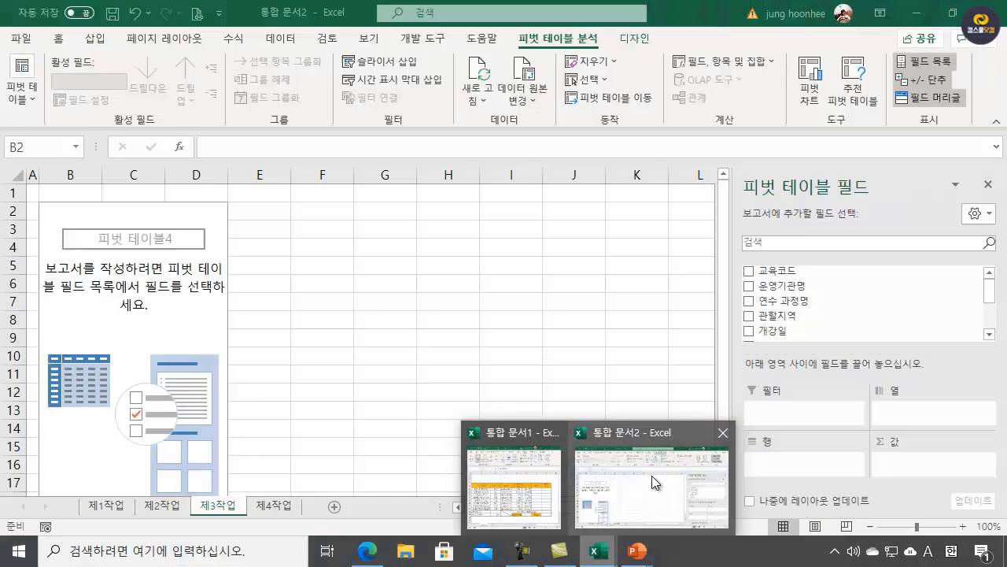
click(652, 479)
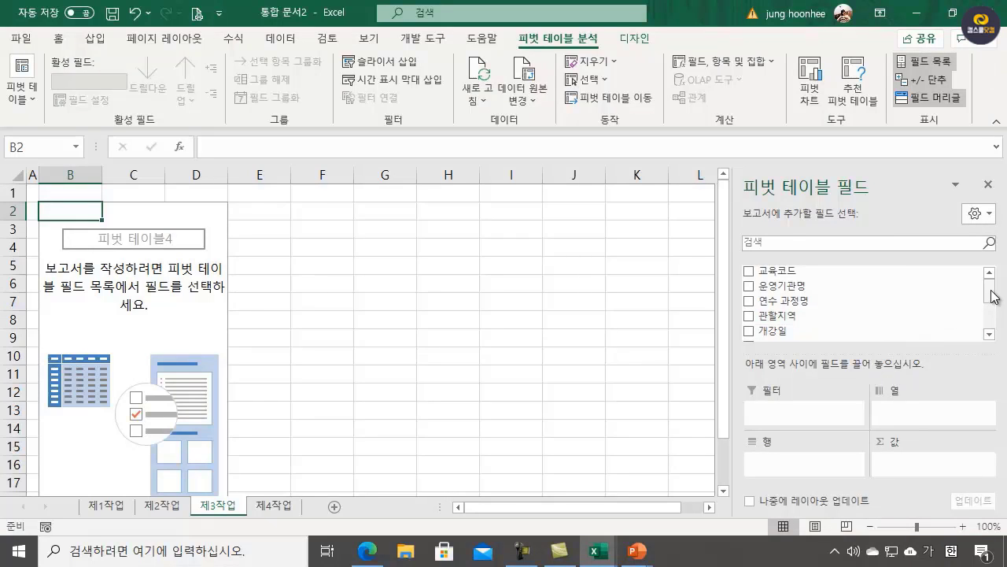
scroll(993, 298, down, 1)
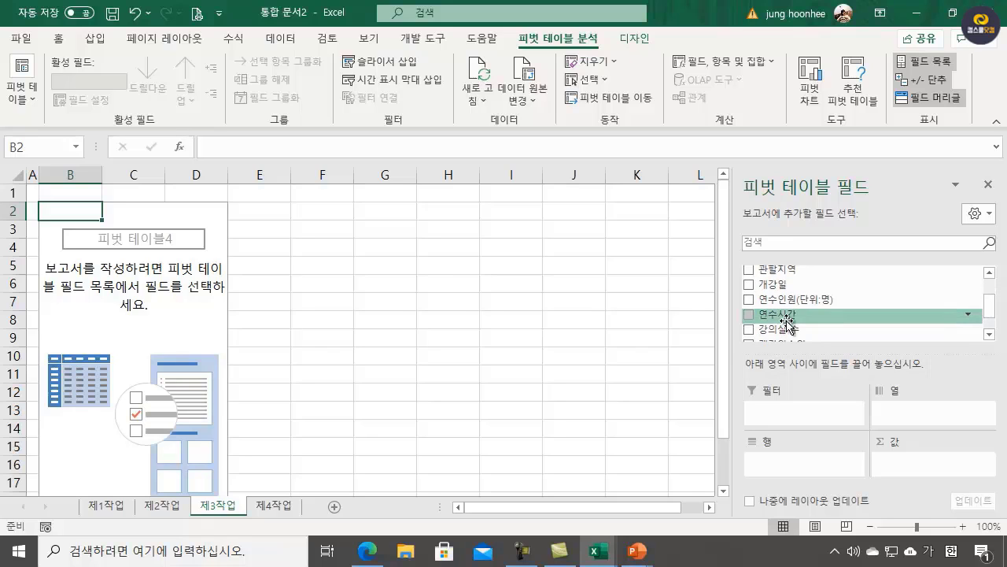
drag(781, 318, 792, 464)
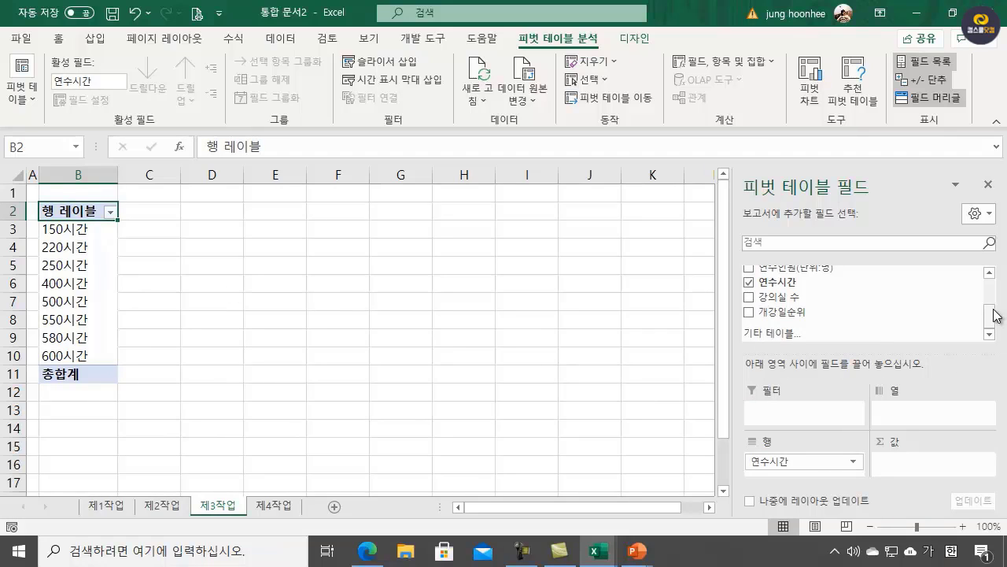
drag(994, 323, 994, 313)
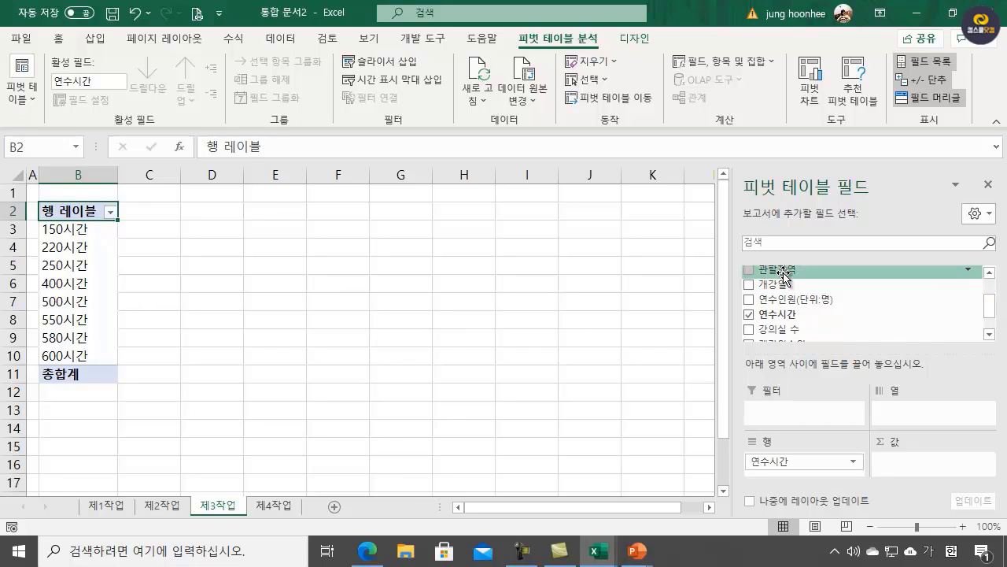
drag(779, 270, 902, 410)
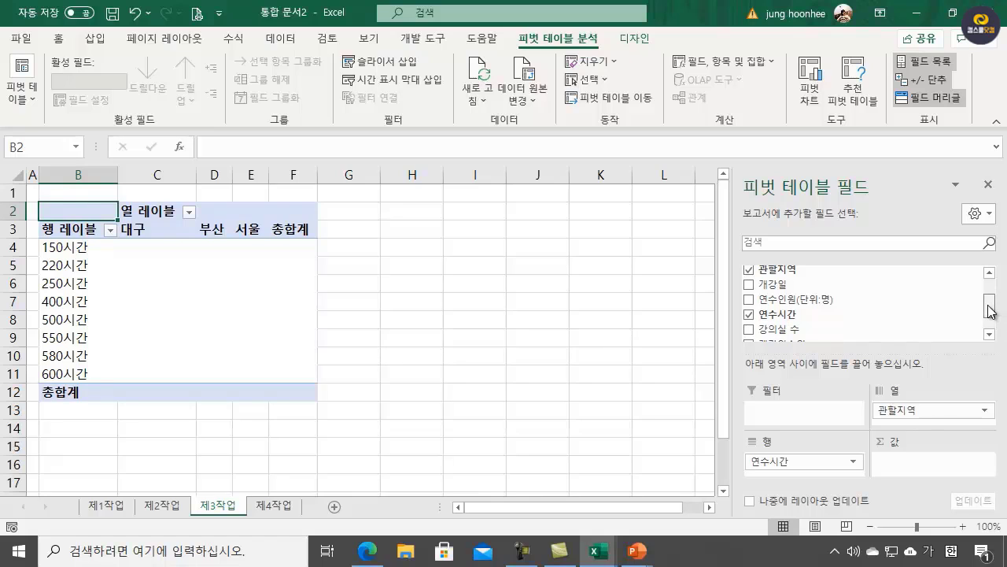
- Add 연수 과정명 and 연수인원(단위:명) to the pivot table's values area
drag(993, 311, 996, 301)
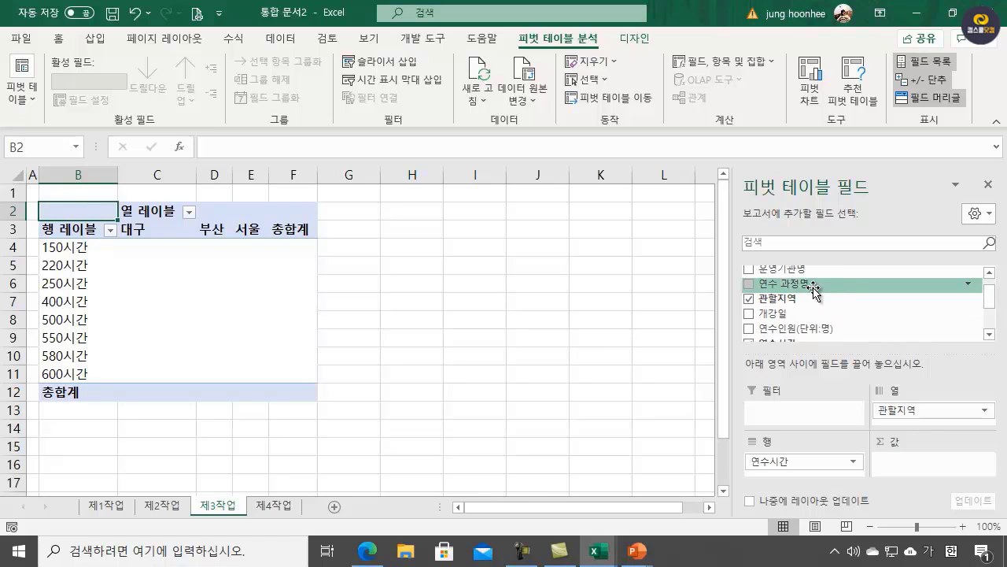
drag(802, 284, 913, 464)
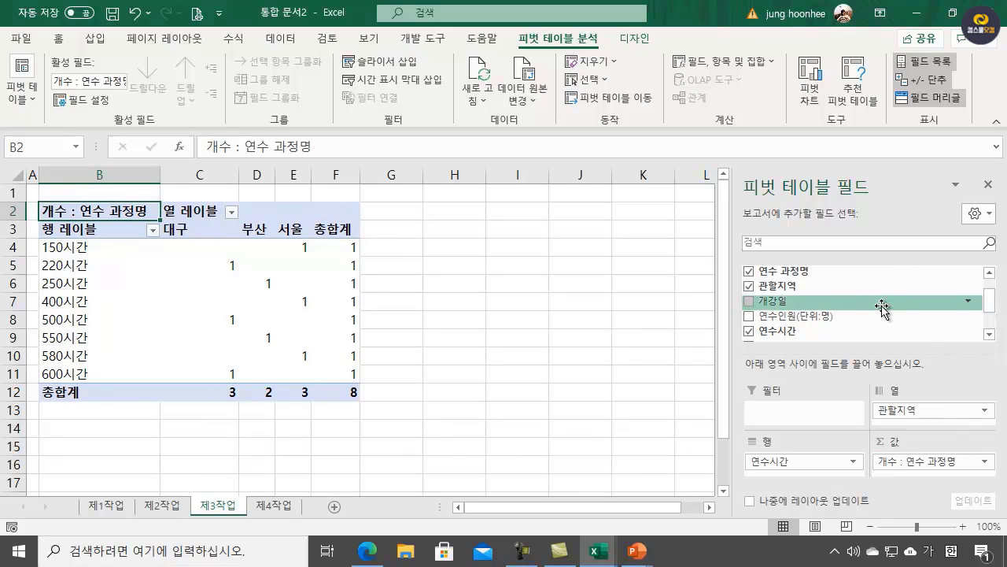
drag(819, 315, 927, 466)
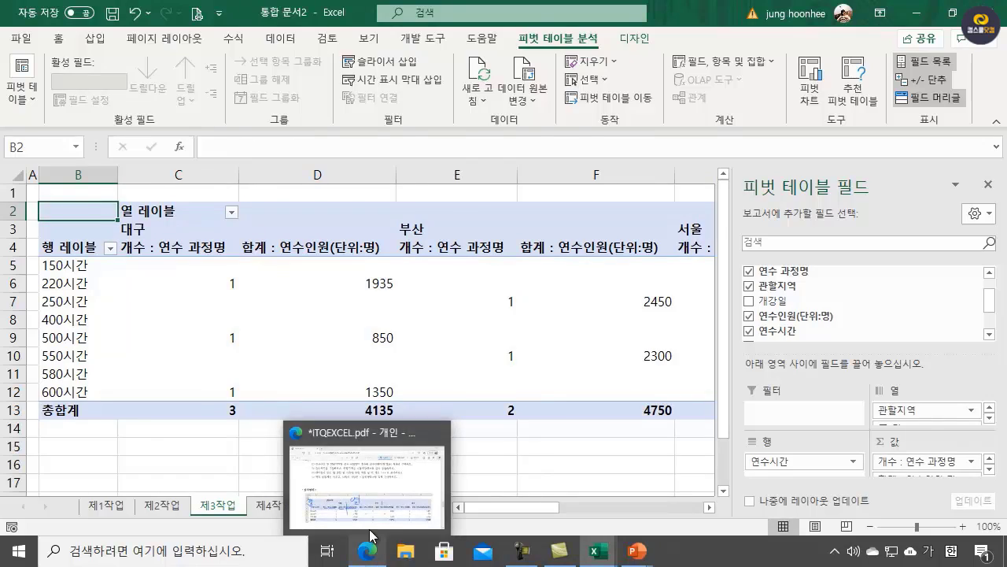
- Switch to ITQEXCEL.pdf and ink-mark the 연수시간 grouping condition and the 101-300 to 501-700 ranges in the sample output
click(371, 531)
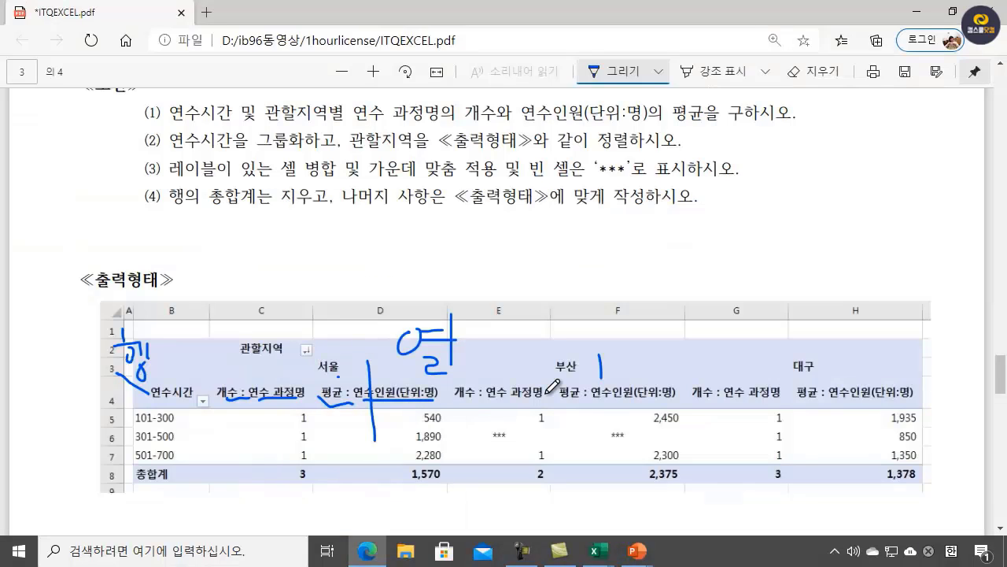
key(ctrl+s)
drag(175, 148, 281, 156)
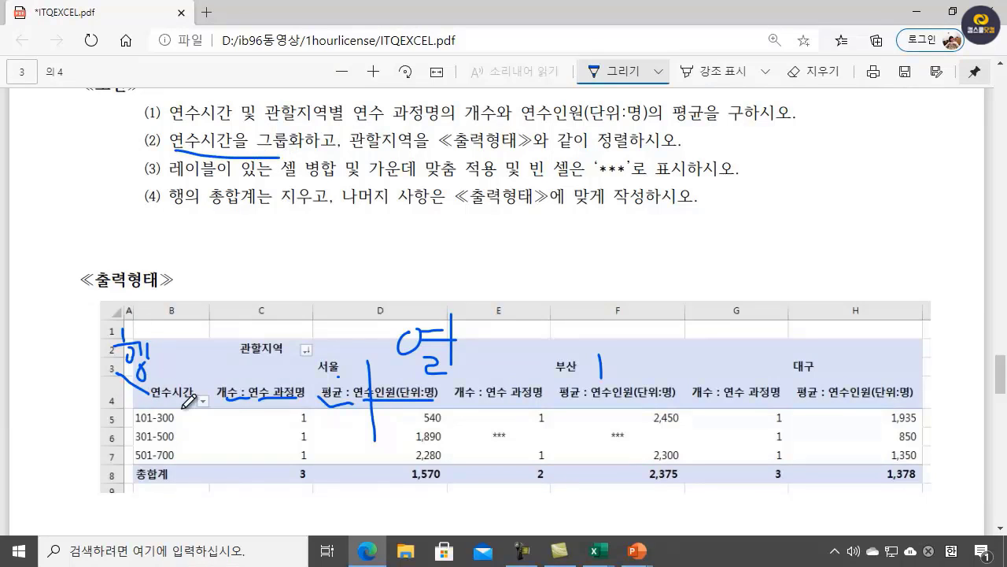
drag(184, 409, 186, 472)
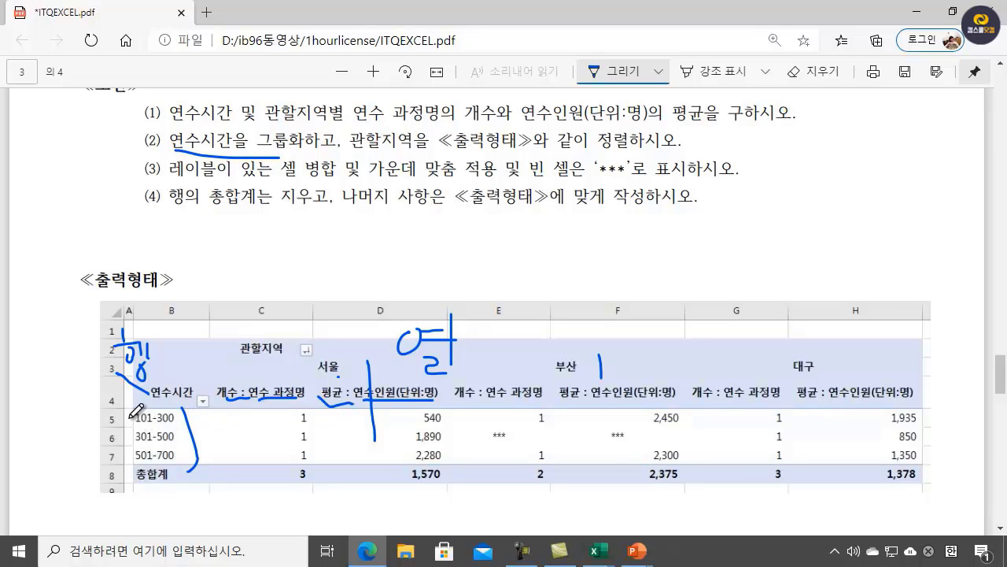
mouse_move(135, 426)
mouse_down()
mouse_move(151, 425)
mouse_move(174, 456)
mouse_up()
drag(136, 429, 163, 432)
- Back in Excel's 통합 문서2, group the 연수시간 row labels from 101 to 700 in intervals of 200
click(598, 559)
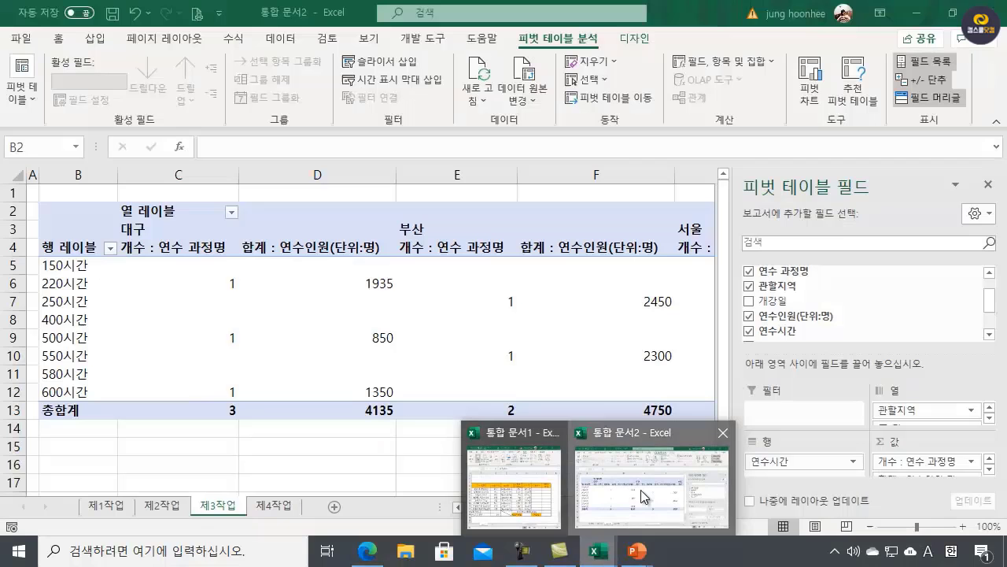
click(641, 489)
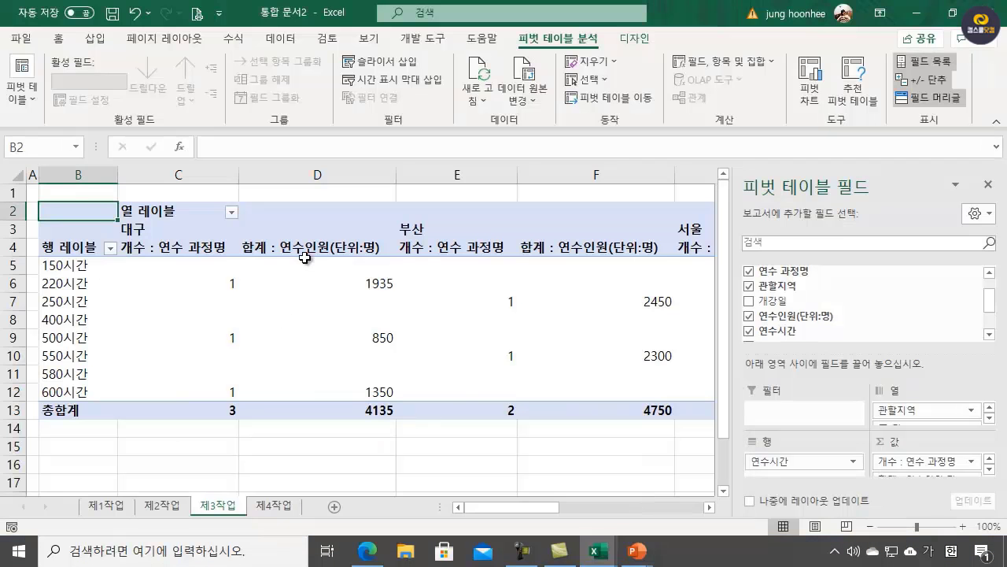
click(73, 265)
click(73, 305)
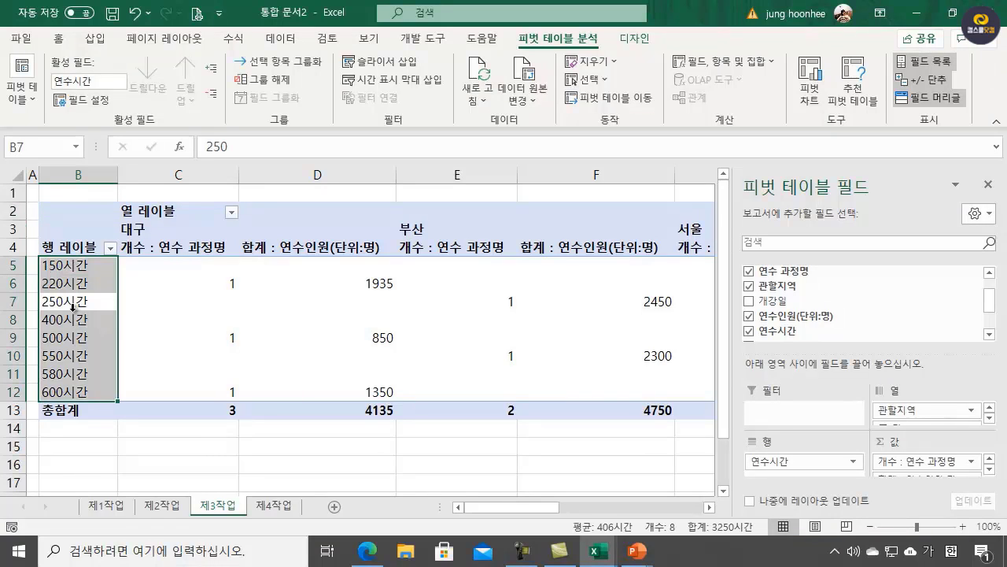
click(72, 265)
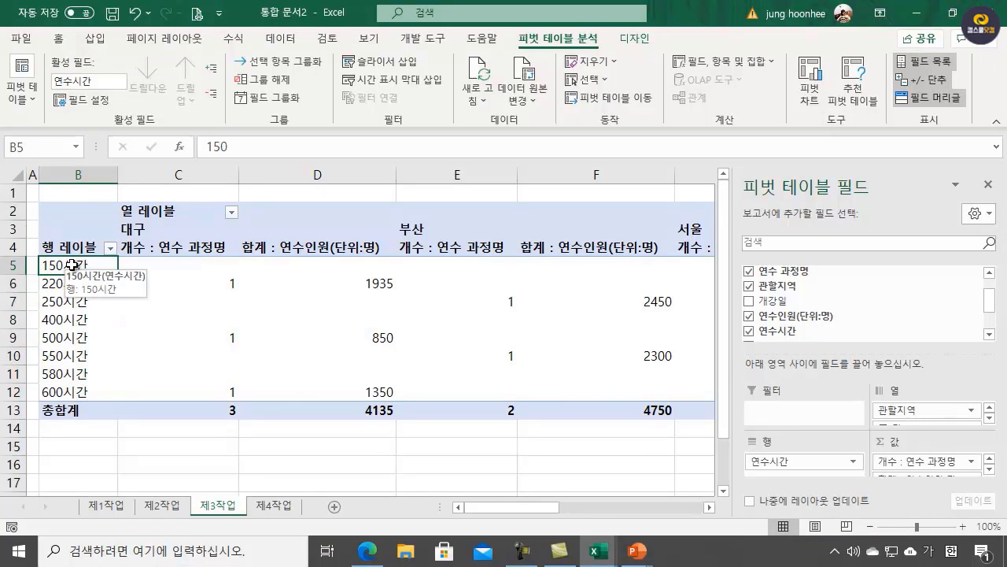
right_click(70, 266)
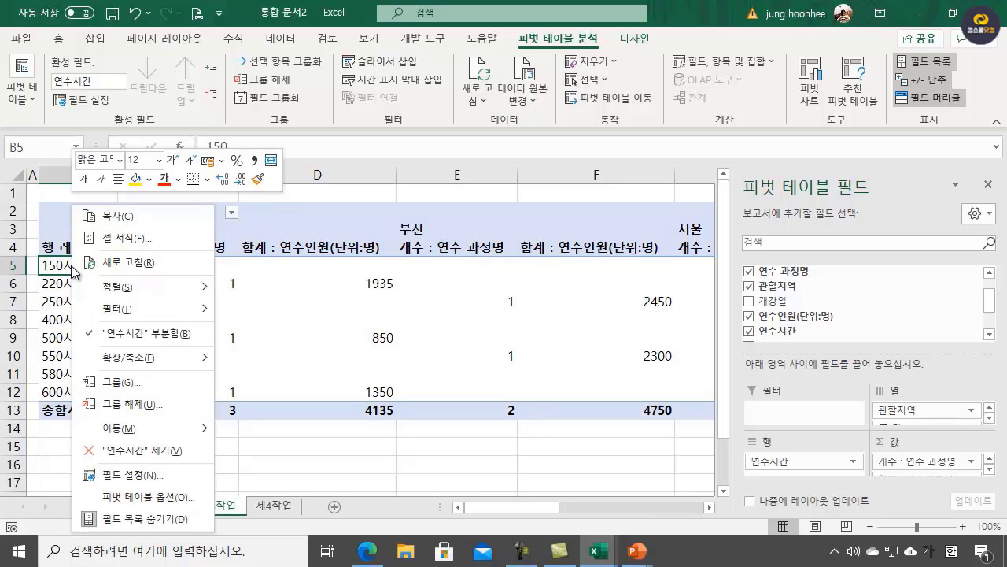
click(119, 384)
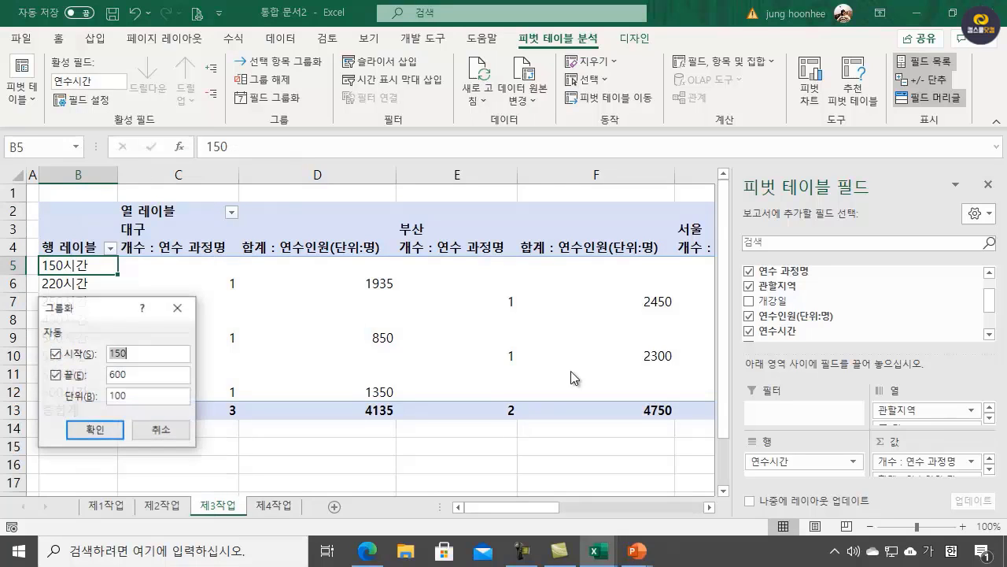
drag(93, 308, 409, 272)
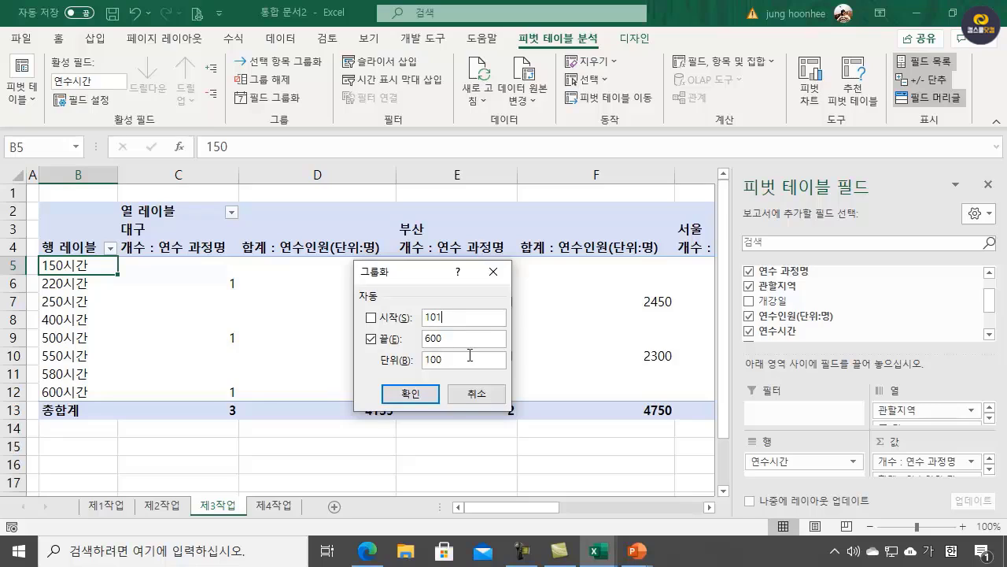
drag(459, 335, 397, 344)
drag(457, 363, 418, 367)
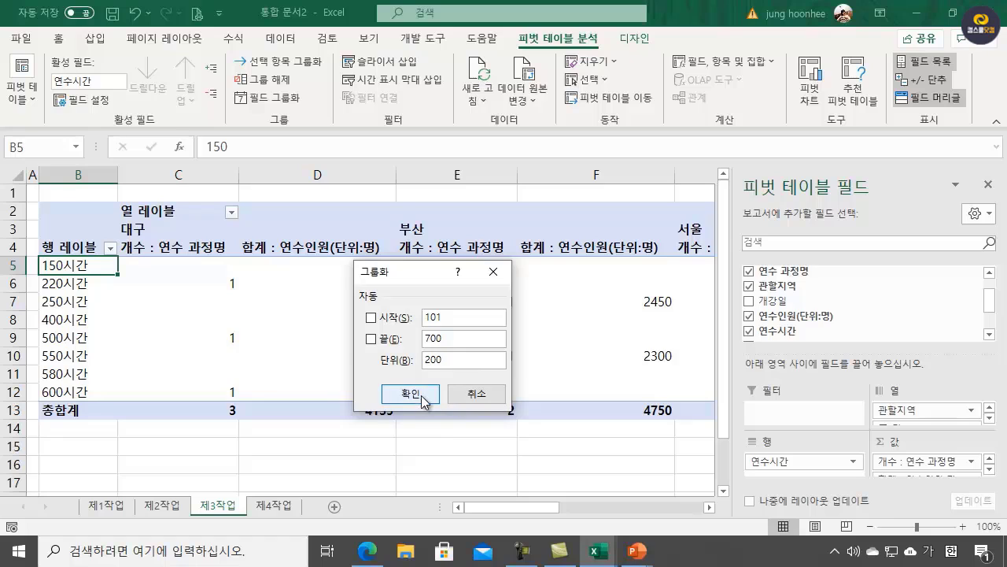
click(422, 393)
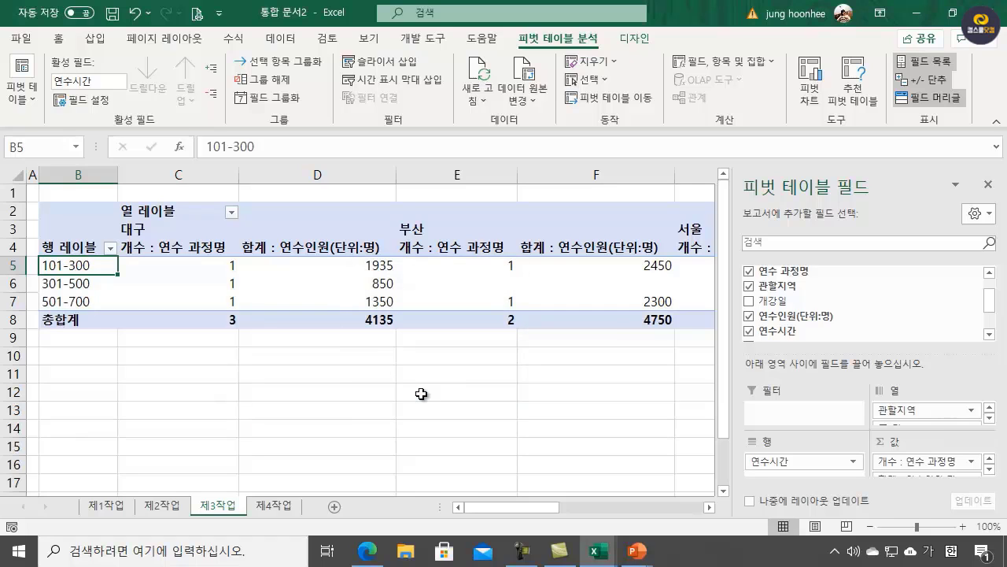
- Switch to ITQEXCEL.pdf and draw a box around the 평균 label of the 연수인원(단위:명) heading under 서울
click(322, 393)
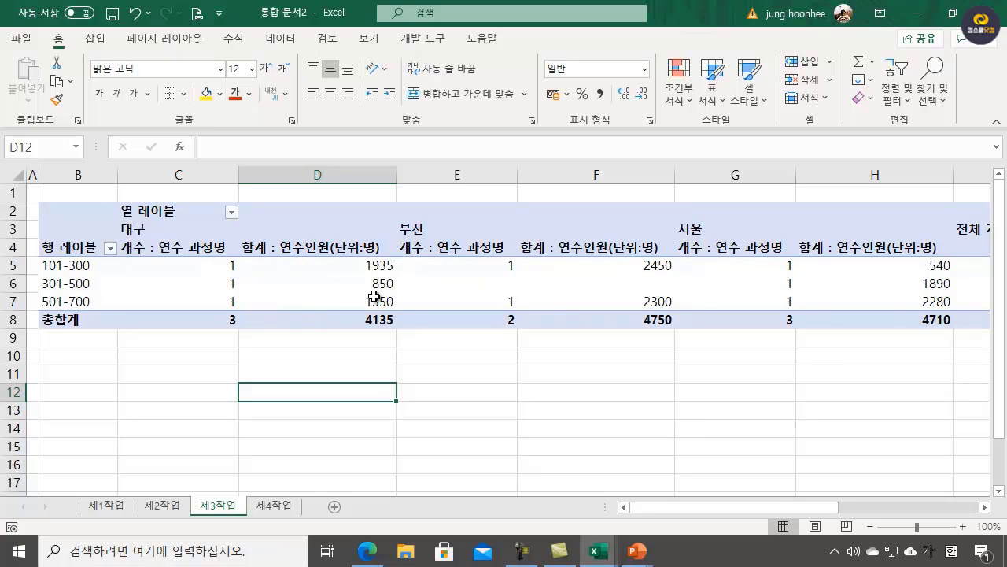
click(368, 551)
mouse_move(359, 389)
mouse_down()
mouse_move(321, 395)
mouse_move(361, 399)
mouse_up()
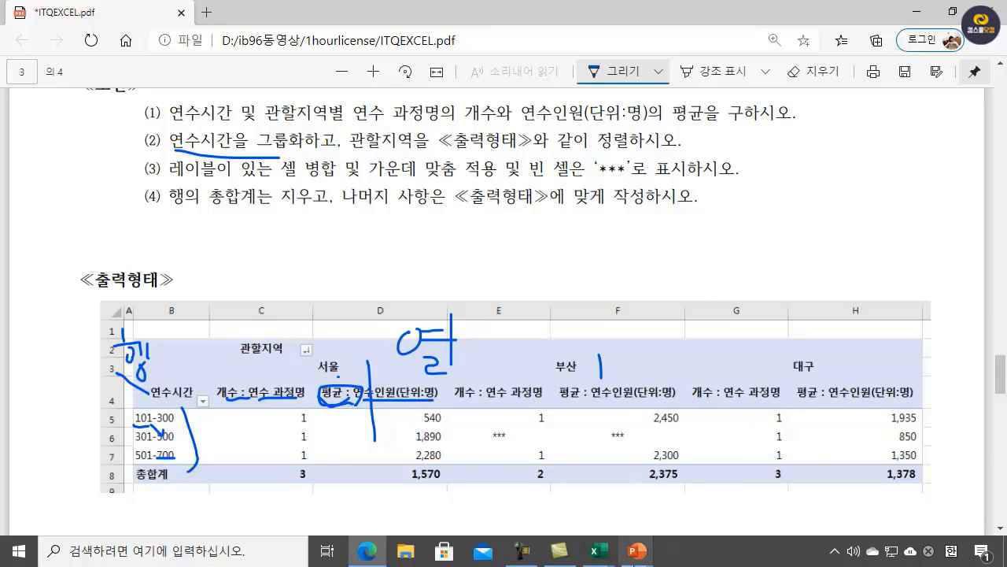
- Switch to Excel's 통합 문서2 and change the pivot table's 연수인원(단위:명) value field to summarize by 평균
mouse_move(603, 556)
click(647, 511)
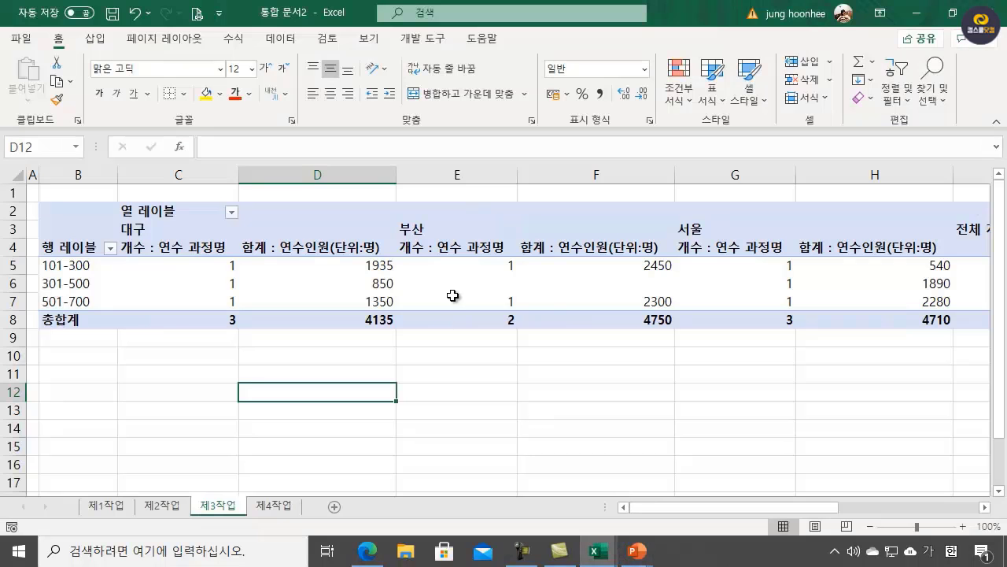
click(375, 266)
click(382, 288)
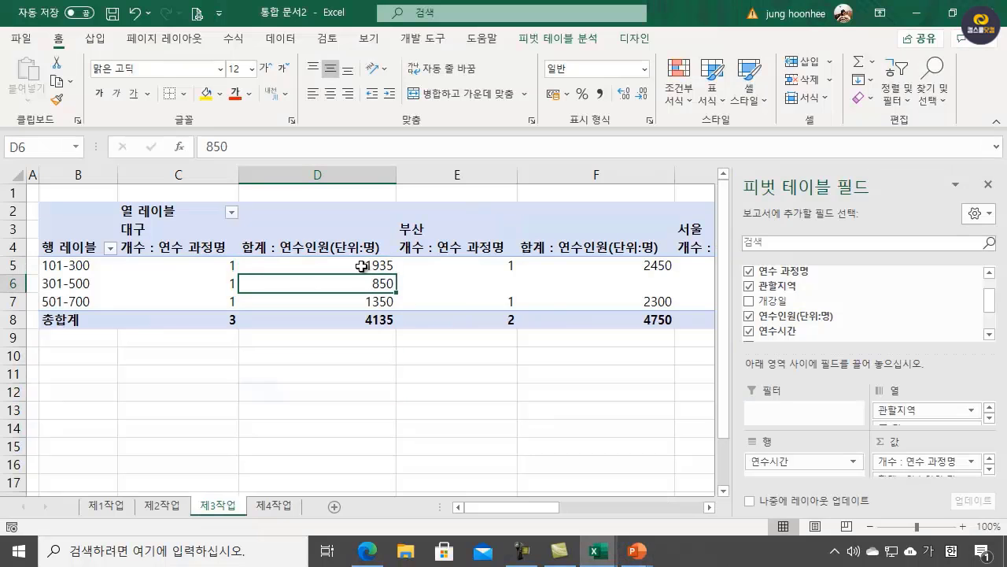
click(365, 269)
click(378, 286)
key(Down)
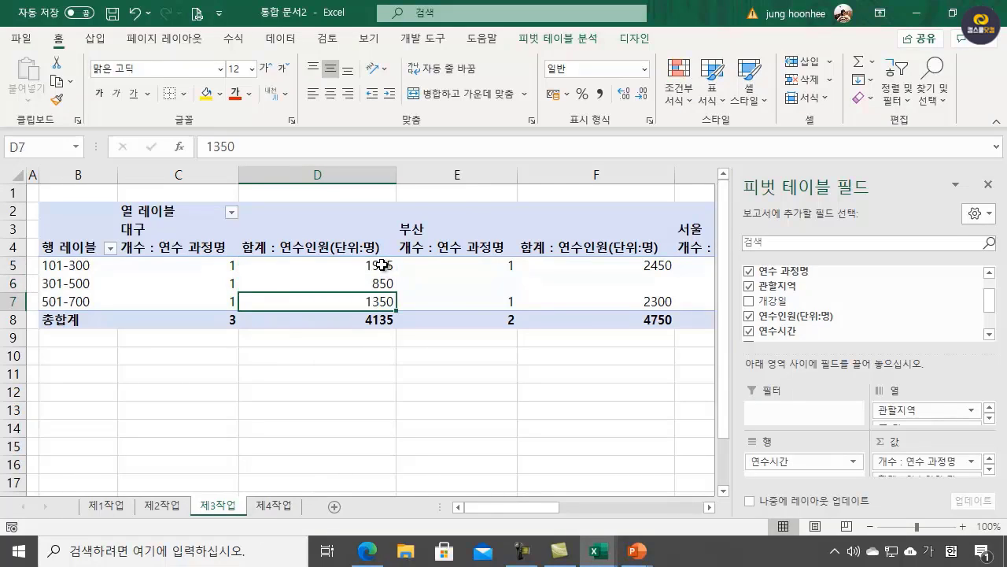
click(381, 265)
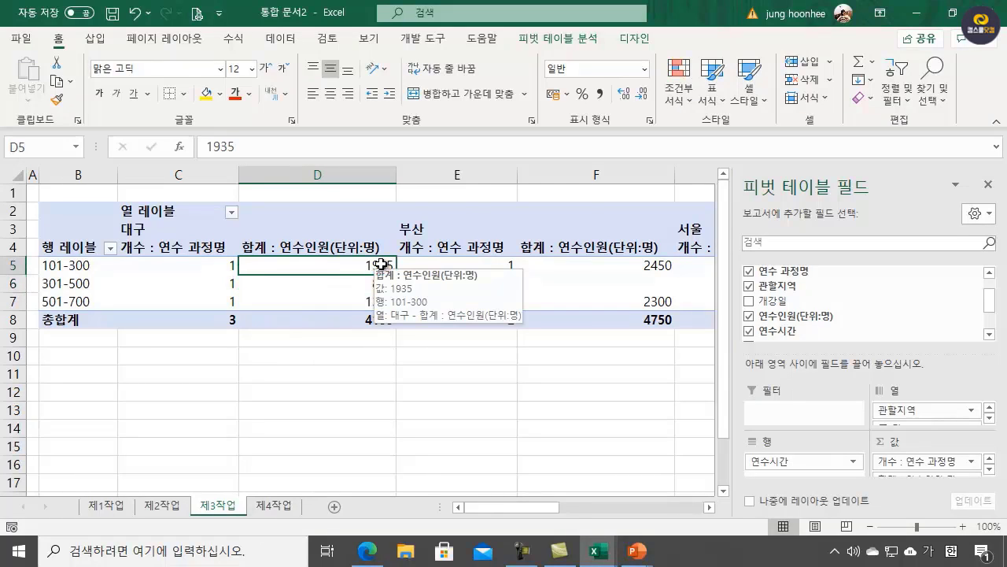
right_click(383, 267)
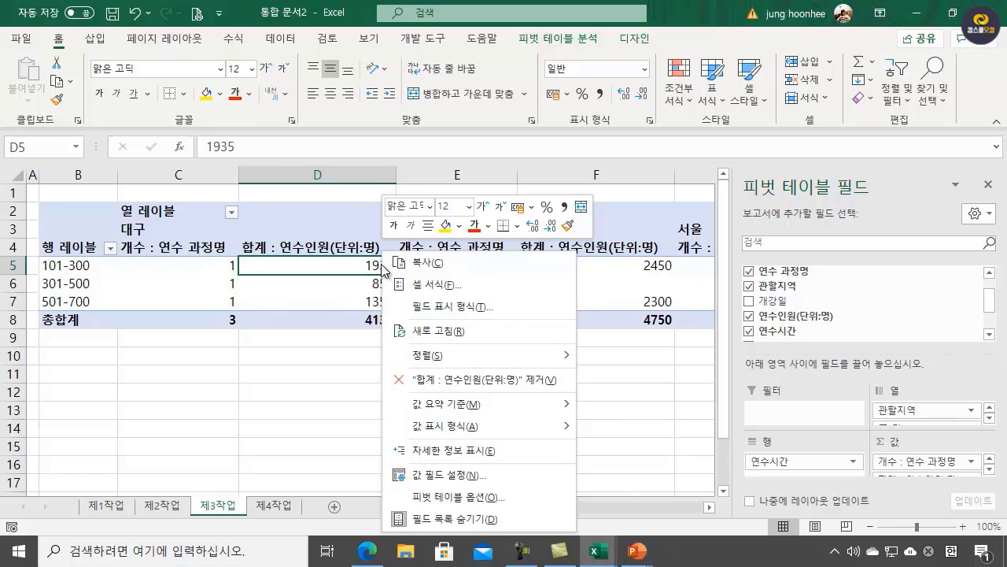
click(447, 476)
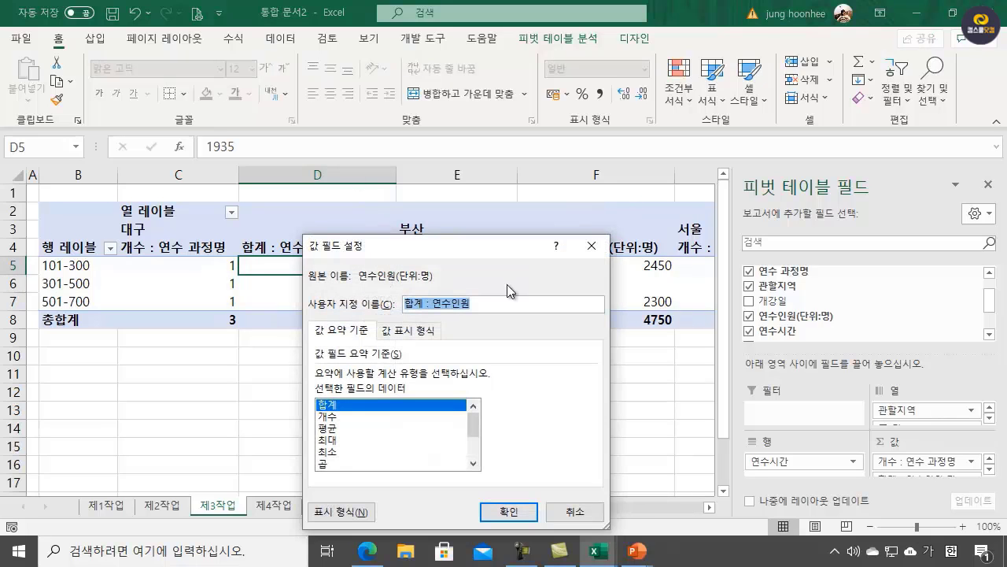
drag(495, 246, 519, 130)
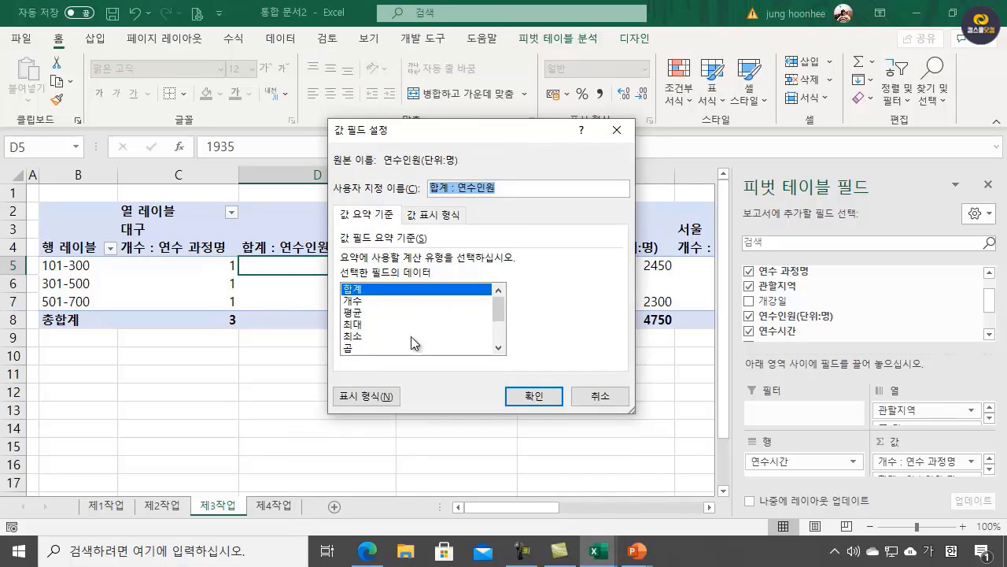
click(352, 314)
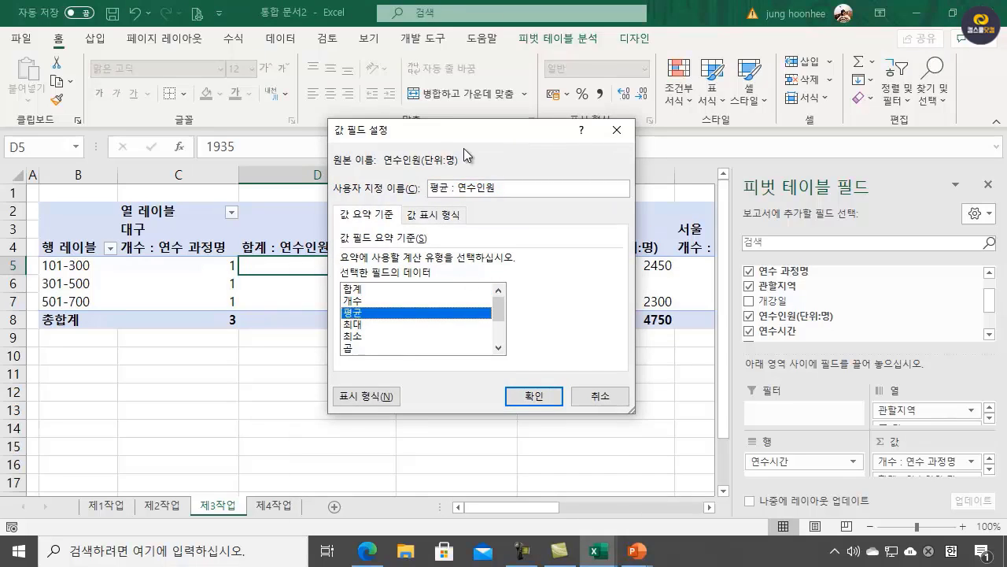
- Format the 평균 : 연수인원 values as 숫자 with 0 decimal places and a thousands separator, and apply the value field settings
click(366, 396)
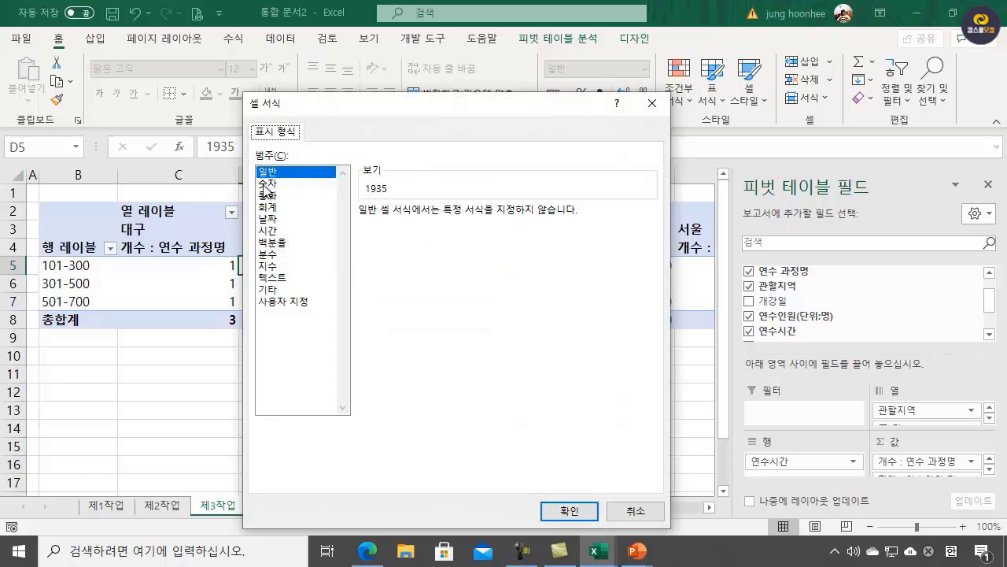
click(266, 184)
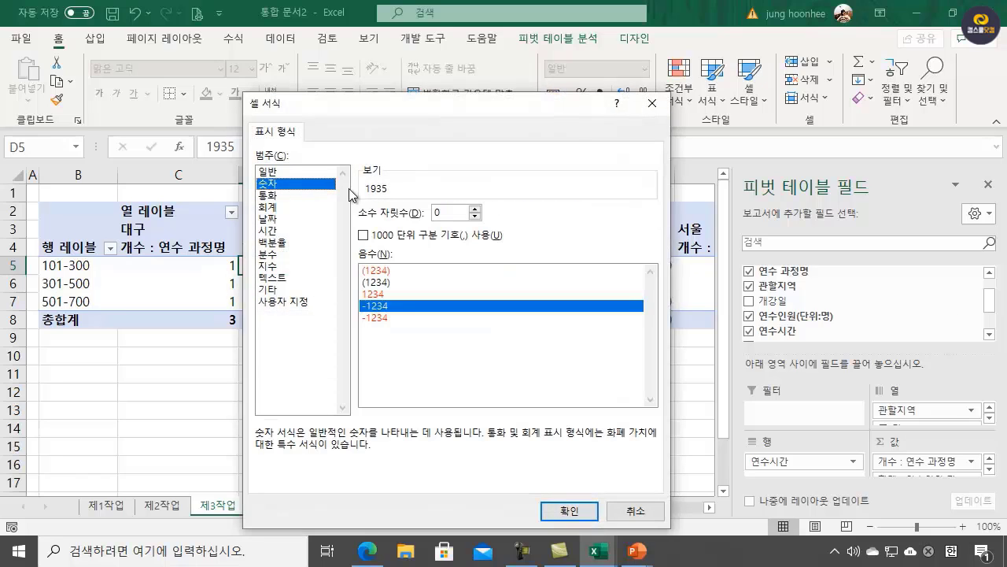
click(363, 234)
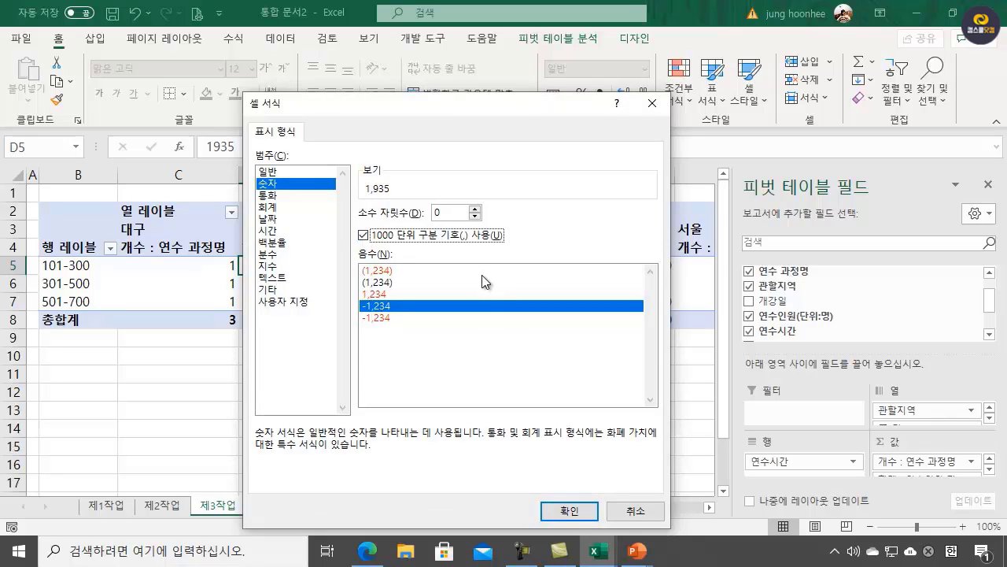
click(573, 513)
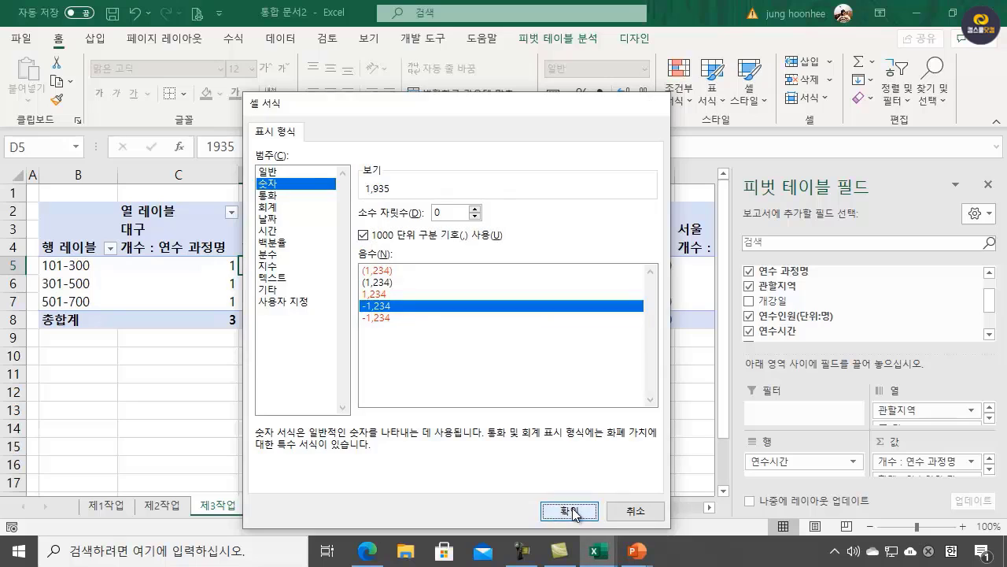
click(532, 396)
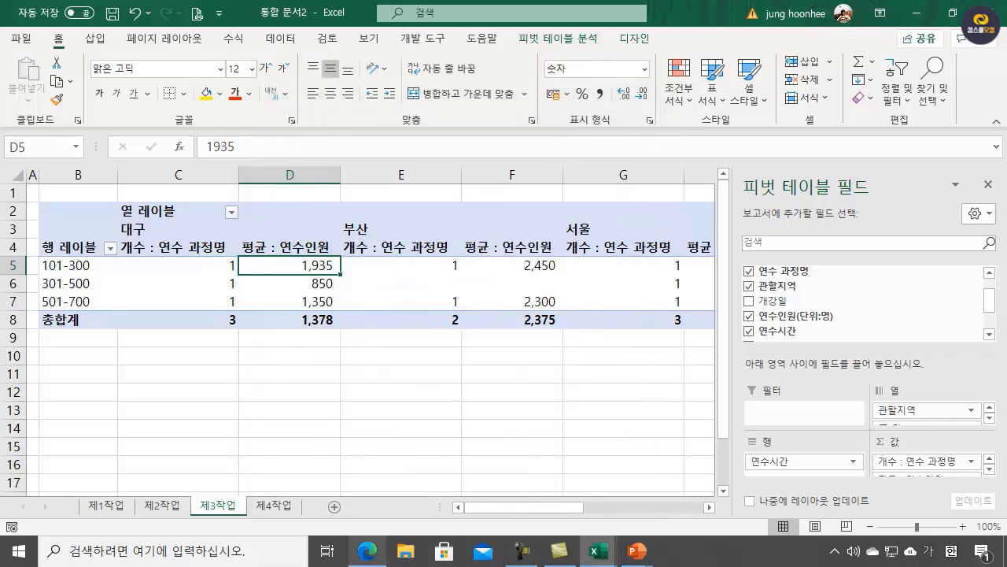
- Switch to ITQEXCEL.pdf and underline the 서울, 부산 and 대구 averages in the sample output's 총합계 row
click(367, 551)
drag(420, 483, 475, 477)
drag(650, 478, 714, 478)
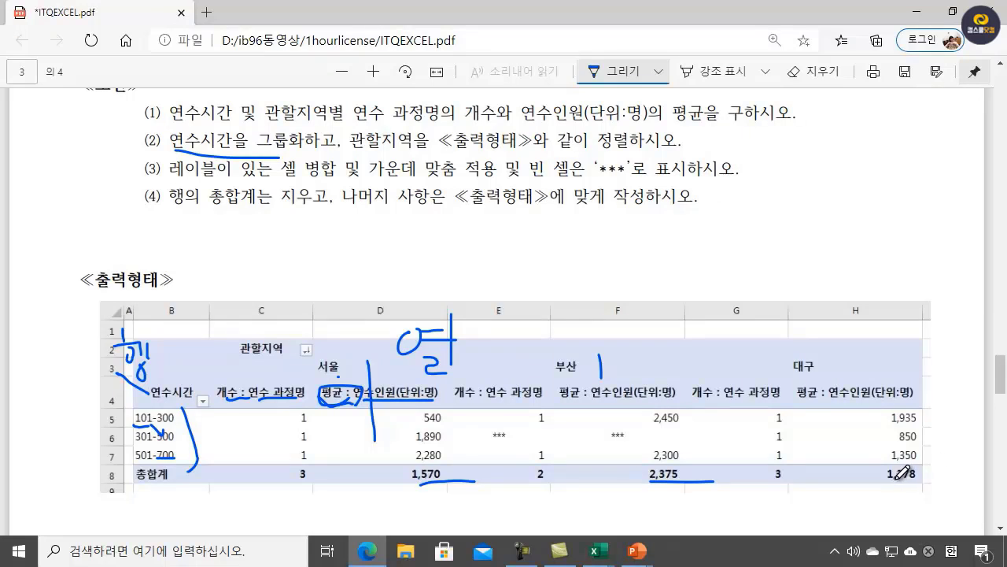
drag(896, 477, 933, 477)
- Back in Excel's 통합 문서2, sort the pivot table's 관할지역 column labels in descending text order
mouse_move(599, 550)
click(655, 492)
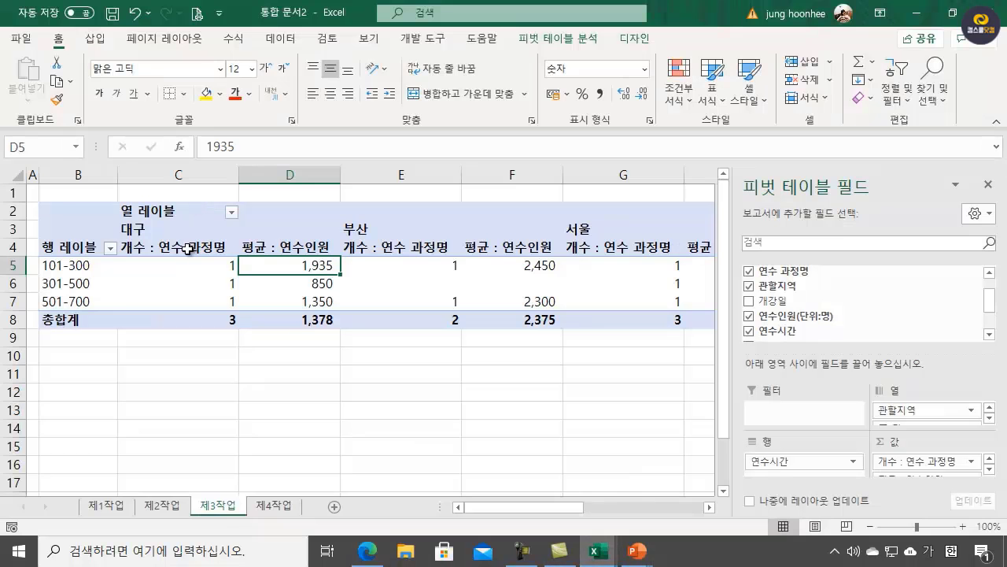
click(231, 212)
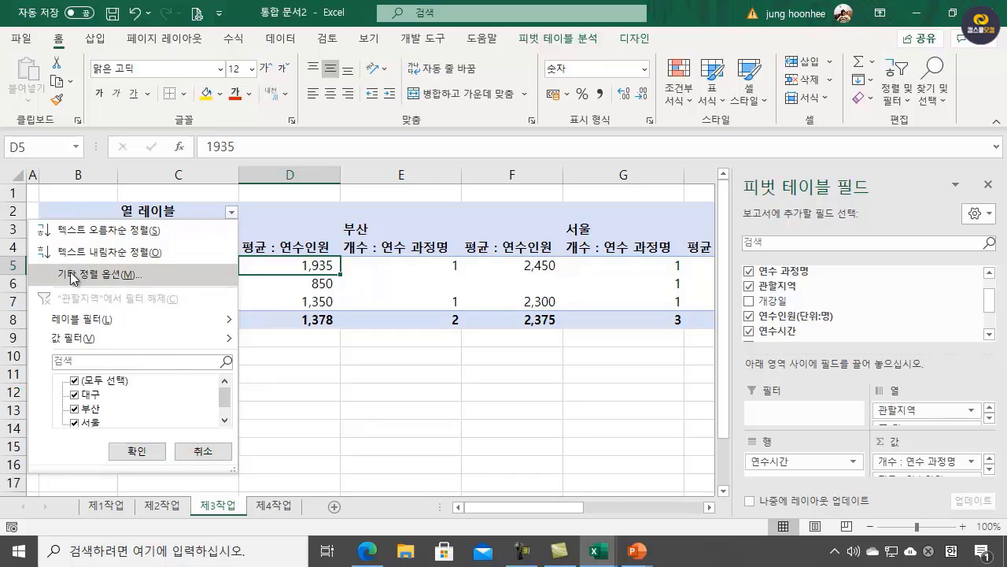
click(122, 252)
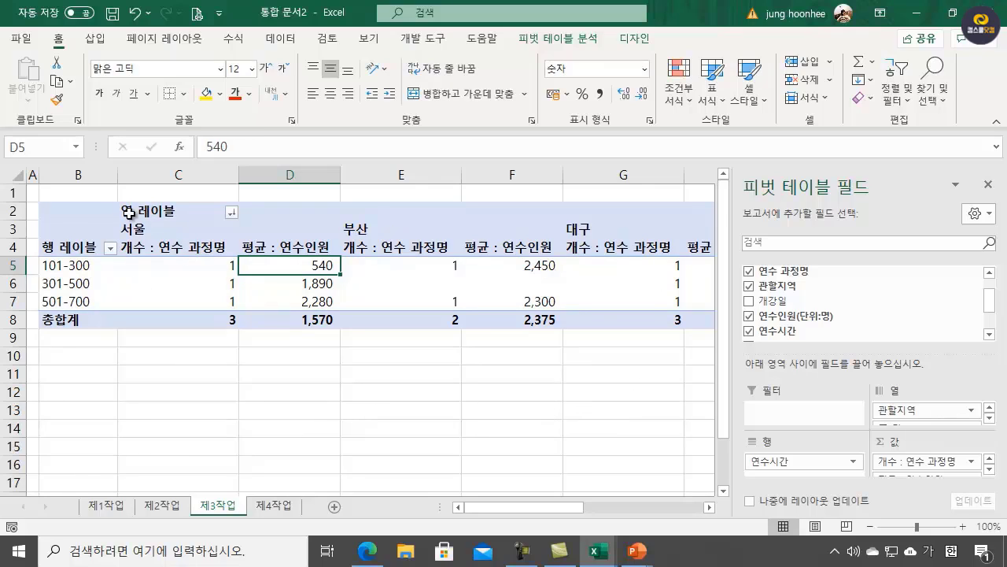
- Set the pivot table's report layout to outline form (개요 형식으로 표시)
click(210, 207)
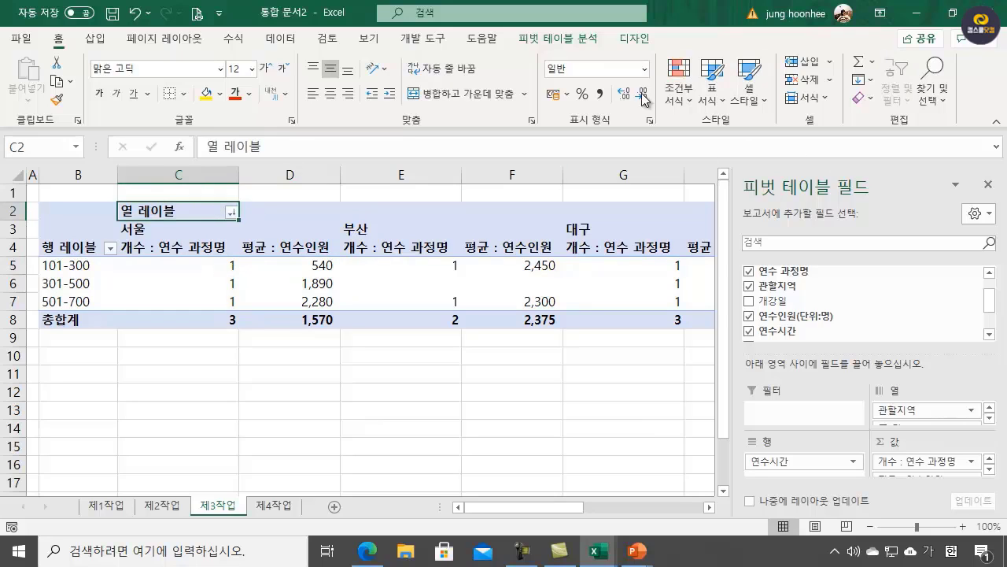
click(634, 39)
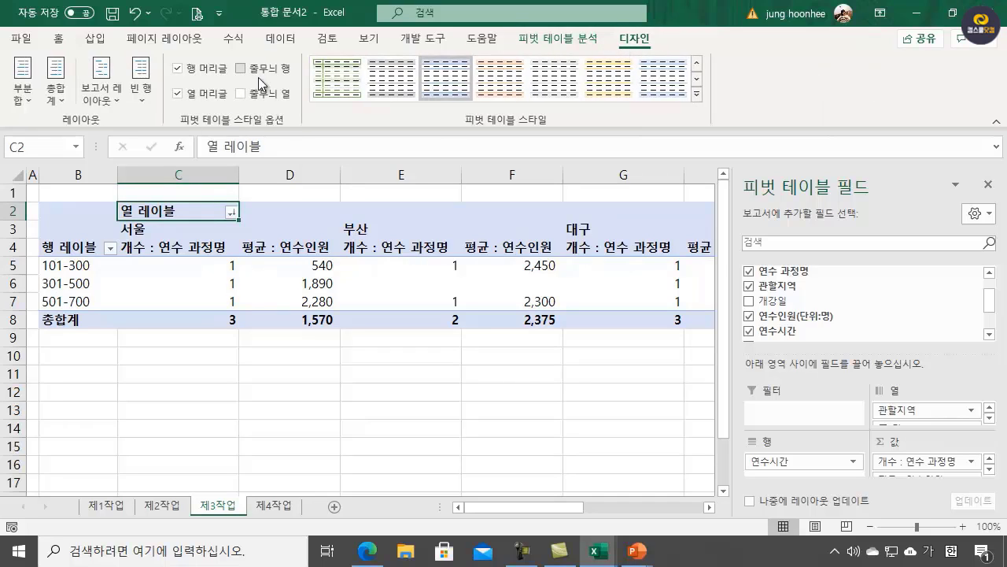
click(118, 102)
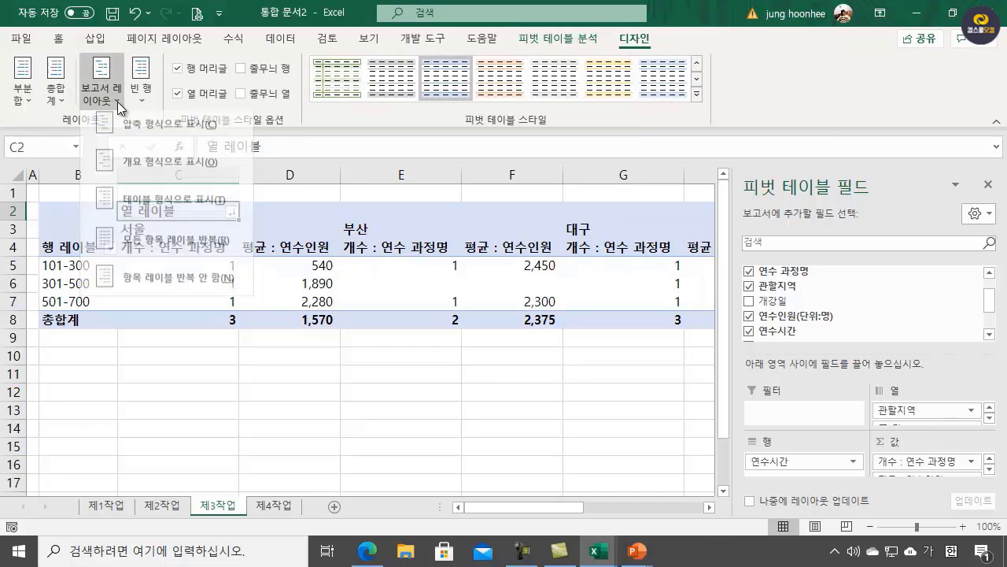
click(156, 175)
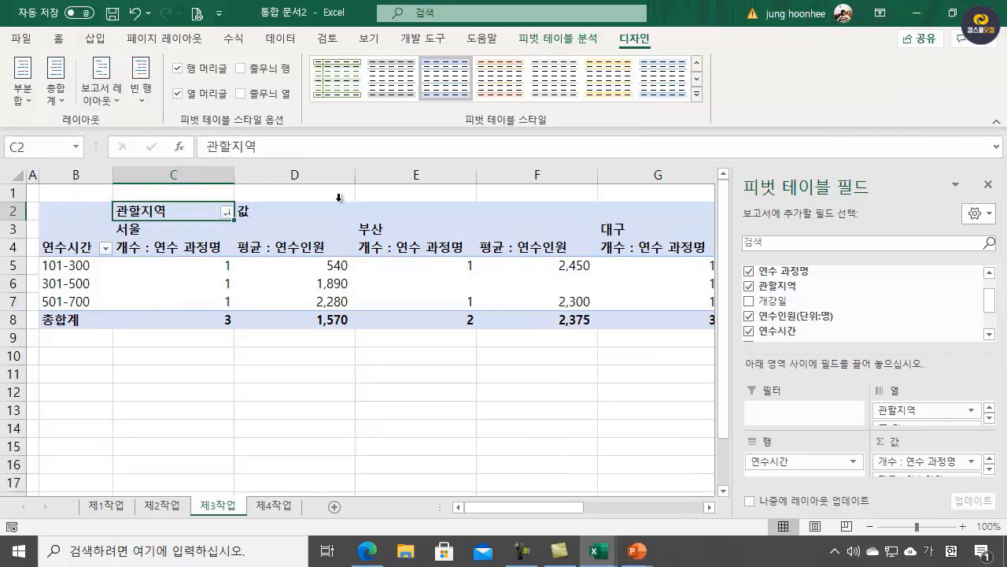
click(237, 378)
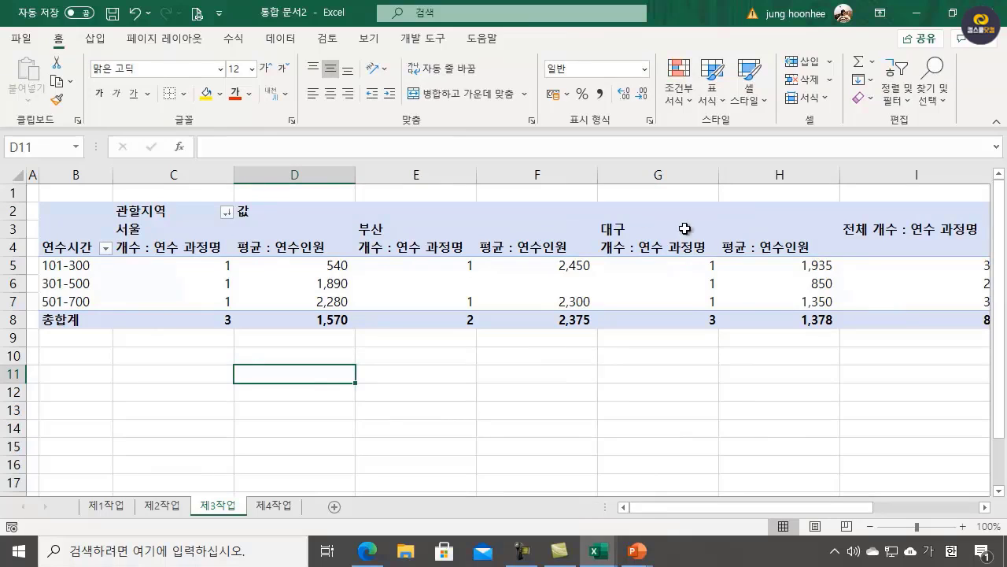
- Switch to ITQEXCEL.pdf and underline the label merge, centring and empty-cell requirements in condition (3) and the *** cells under 부산
click(376, 559)
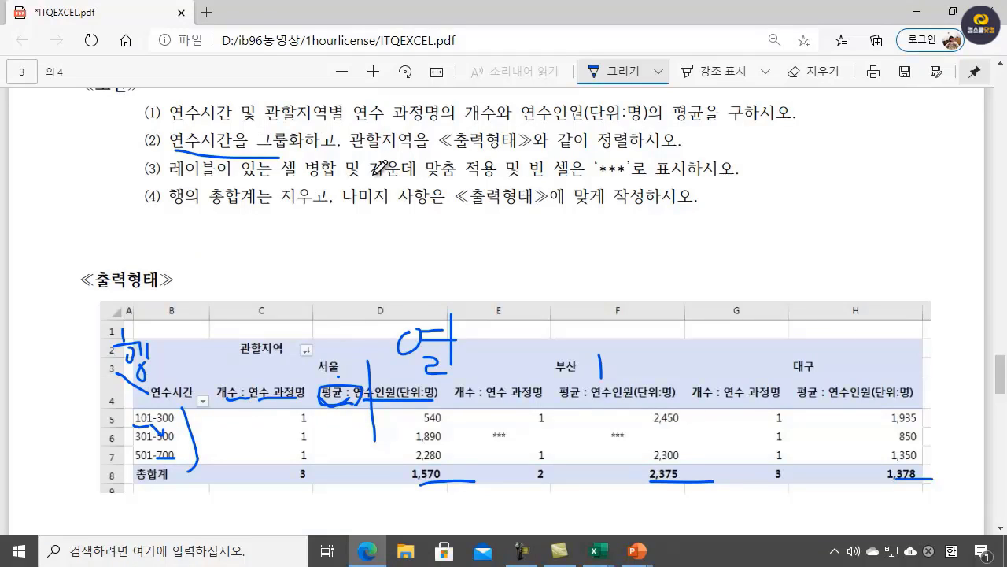
drag(172, 181, 272, 174)
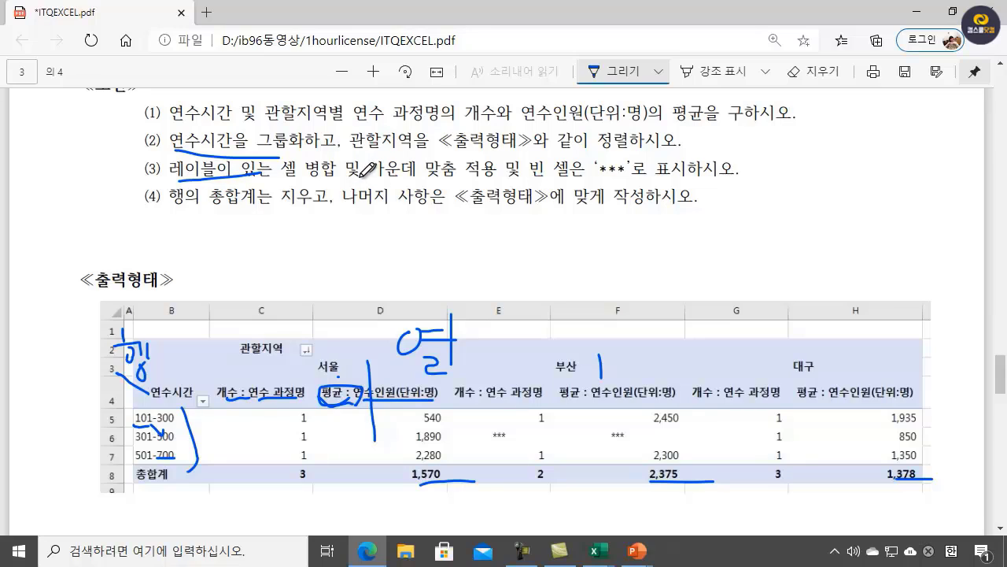
drag(353, 179, 644, 172)
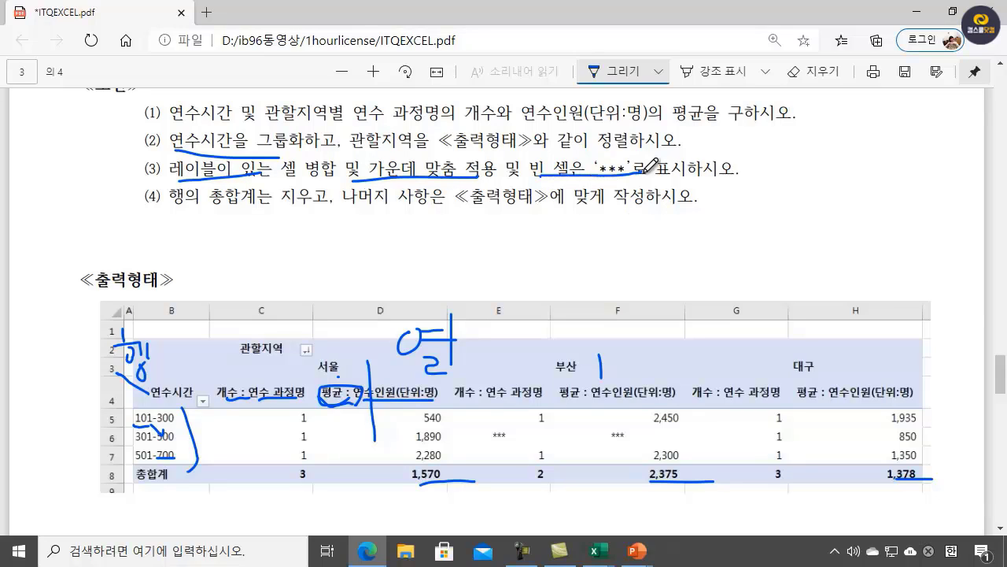
drag(493, 438, 516, 437)
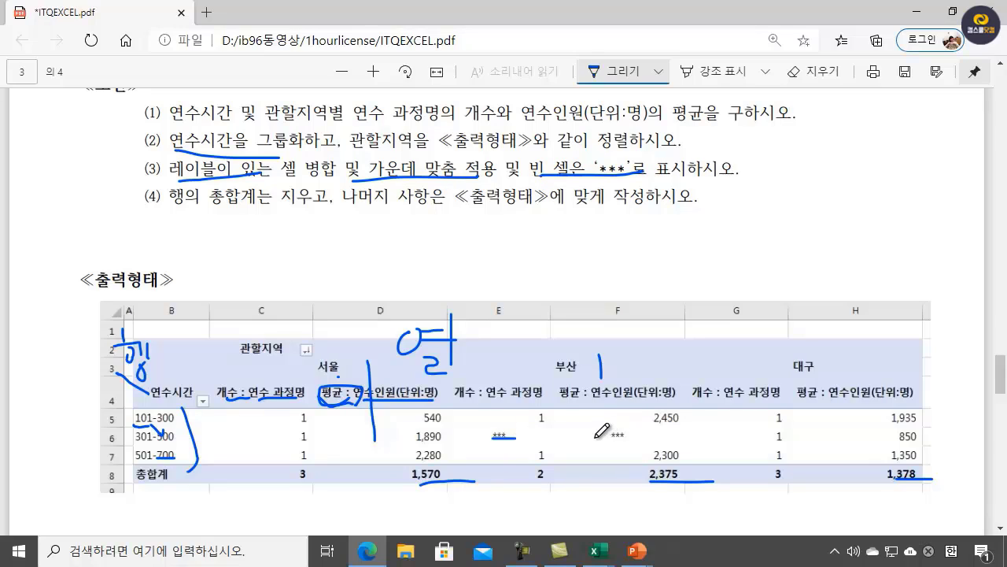
drag(595, 436, 614, 435)
- Underline the row grand total removal and 출력형태 requirements in condition (4), and draw a crossed-out box beside the sample table's last column
drag(224, 203, 312, 211)
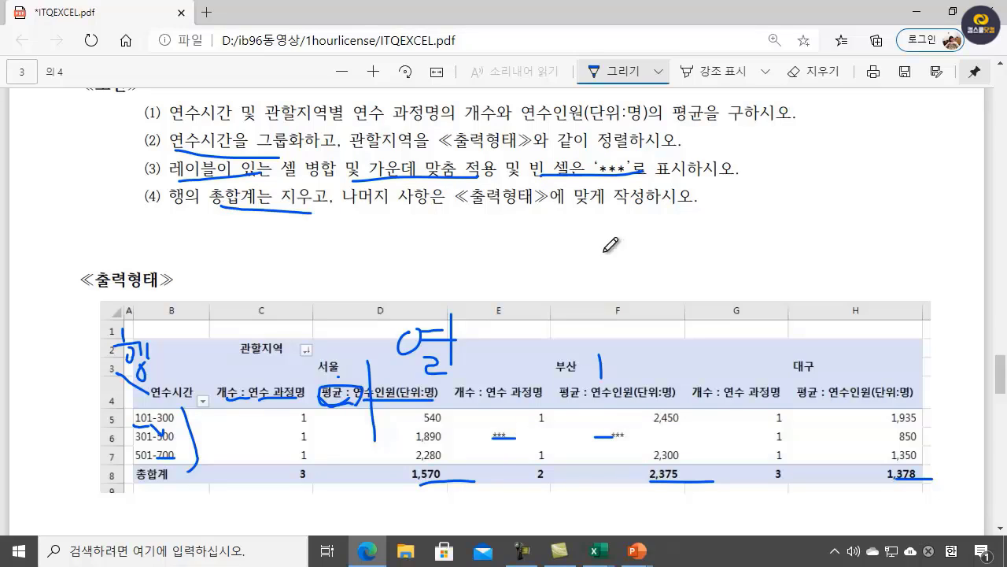
drag(474, 207, 606, 206)
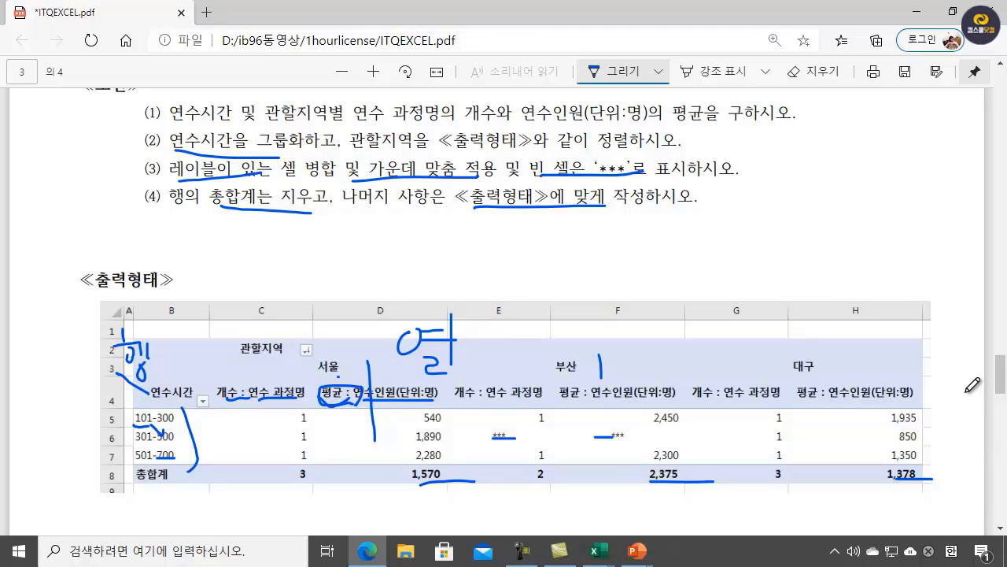
mouse_move(929, 379)
mouse_down()
mouse_move(968, 422)
mouse_move(927, 378)
mouse_move(948, 413)
mouse_move(974, 423)
mouse_up()
click(943, 379)
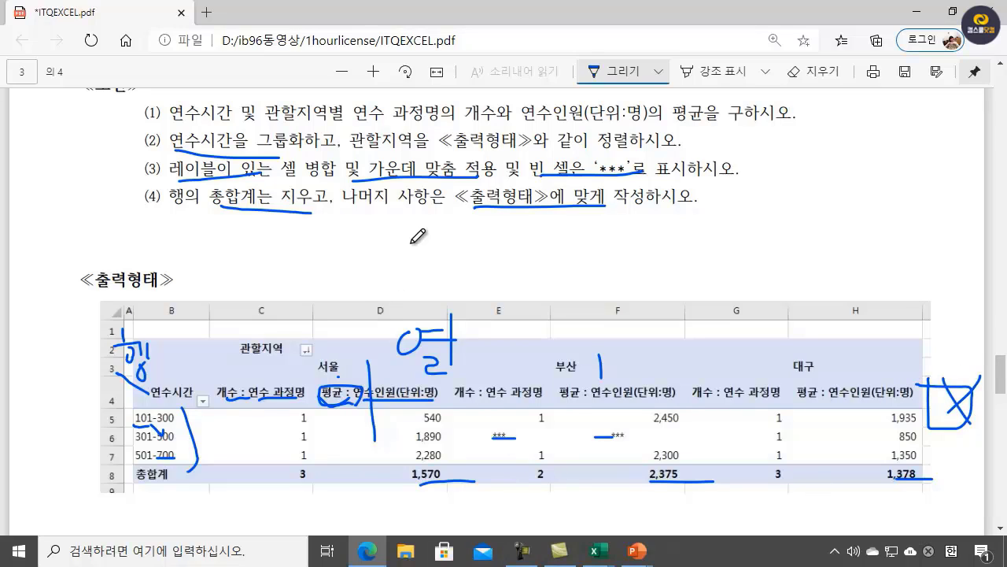
- In Excel's 통합 문서2, set the pivot table options to merge and centre labelled cells and show empty cells as ***
click(598, 551)
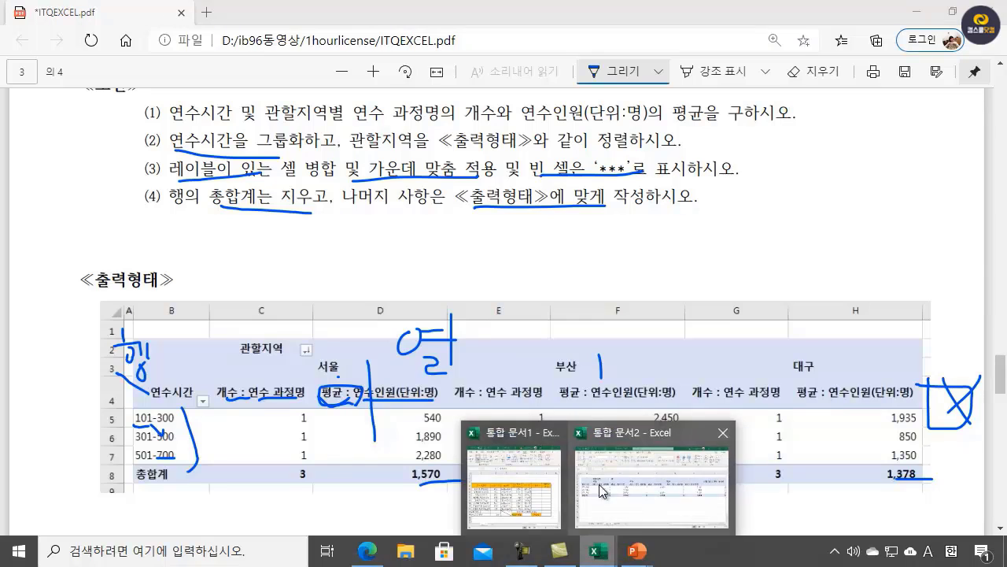
click(602, 490)
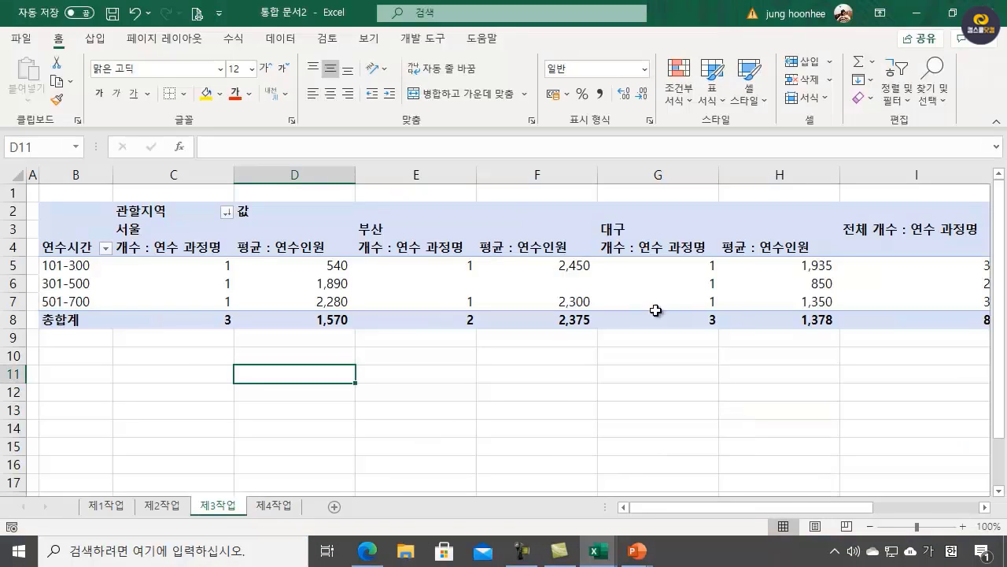
click(497, 283)
right_click(501, 284)
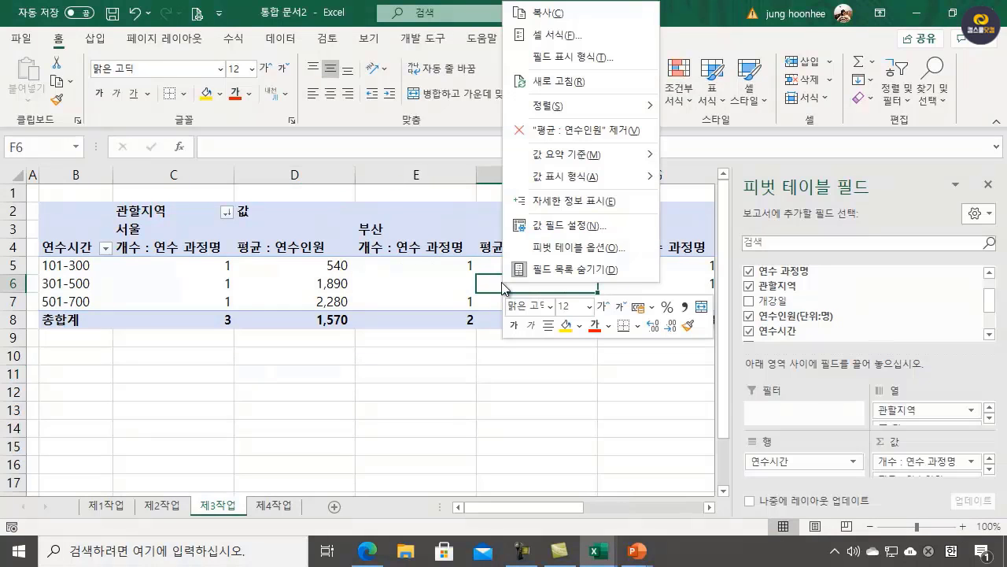
click(560, 247)
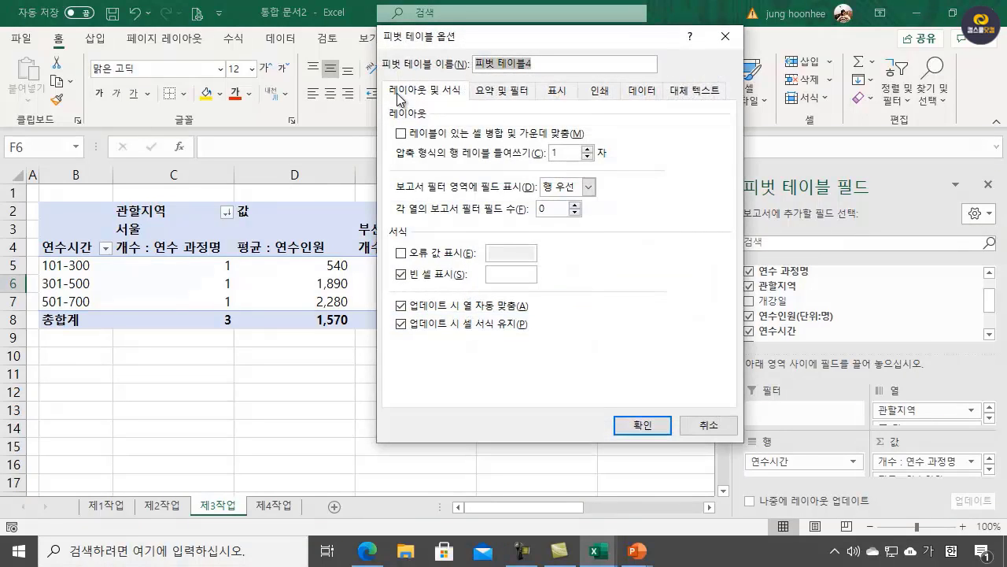
click(401, 134)
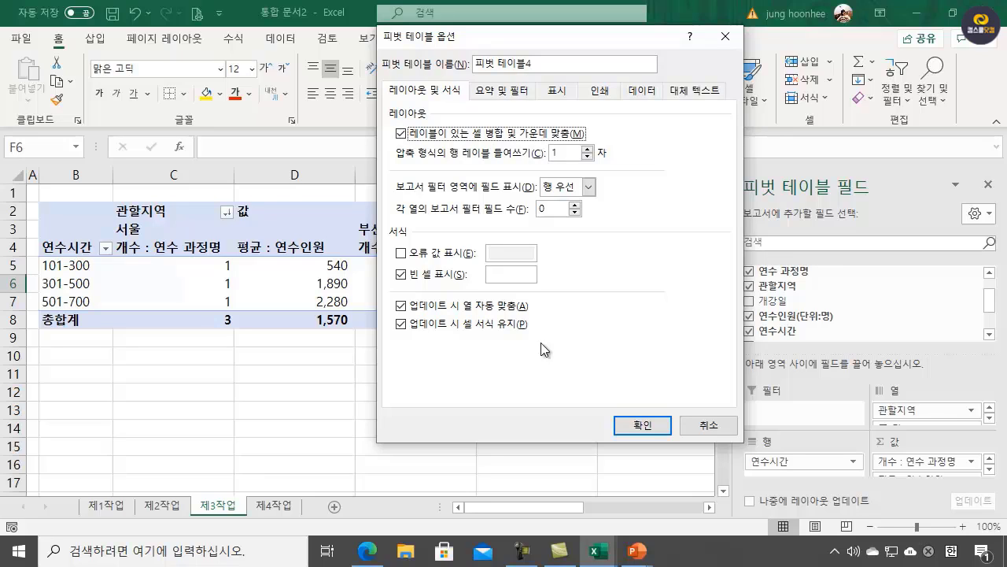
click(512, 275)
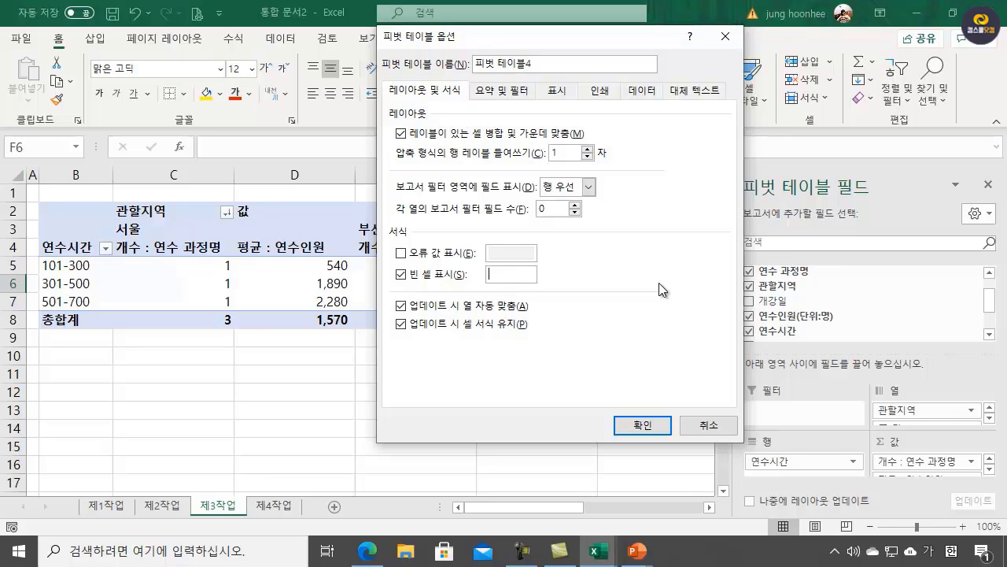
text(***)
- Turn off the pivot table's row grand totals (행 총합계 표시) and apply the options
click(503, 92)
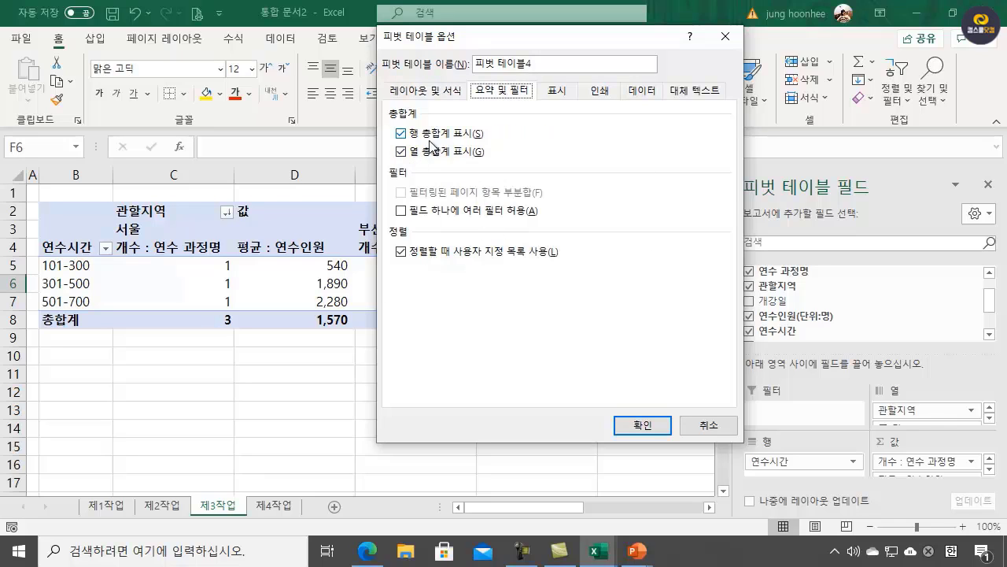
click(402, 136)
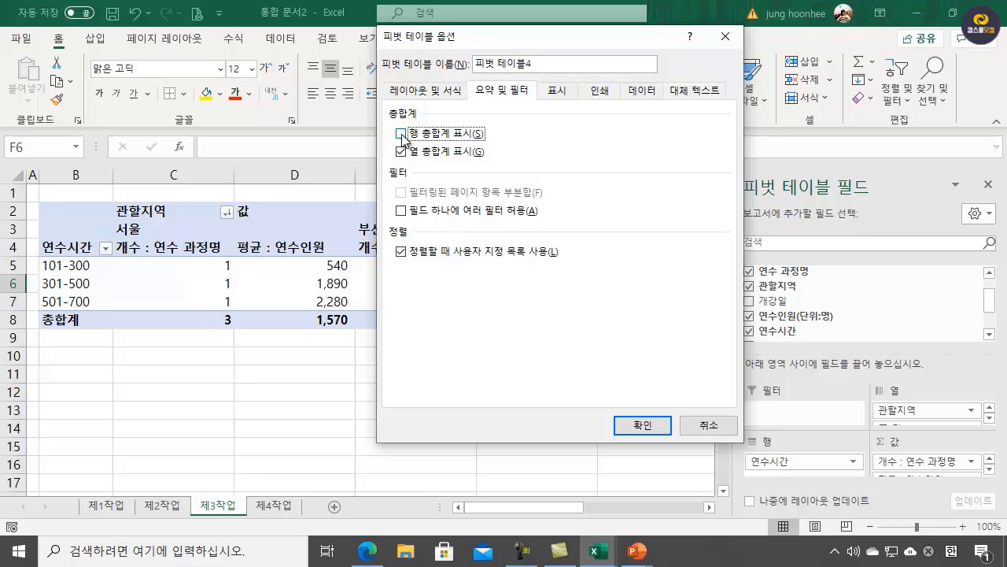
click(644, 430)
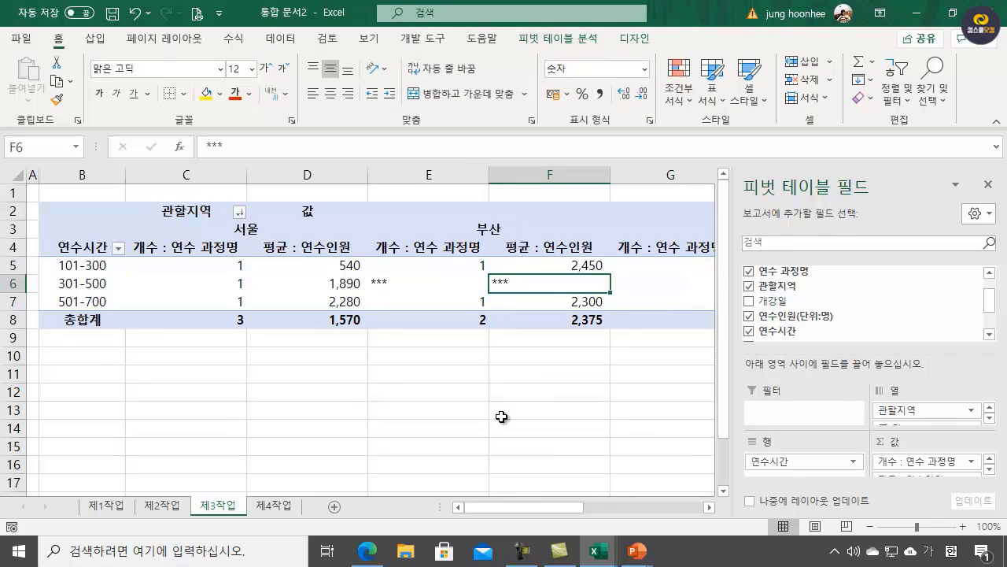
click(501, 417)
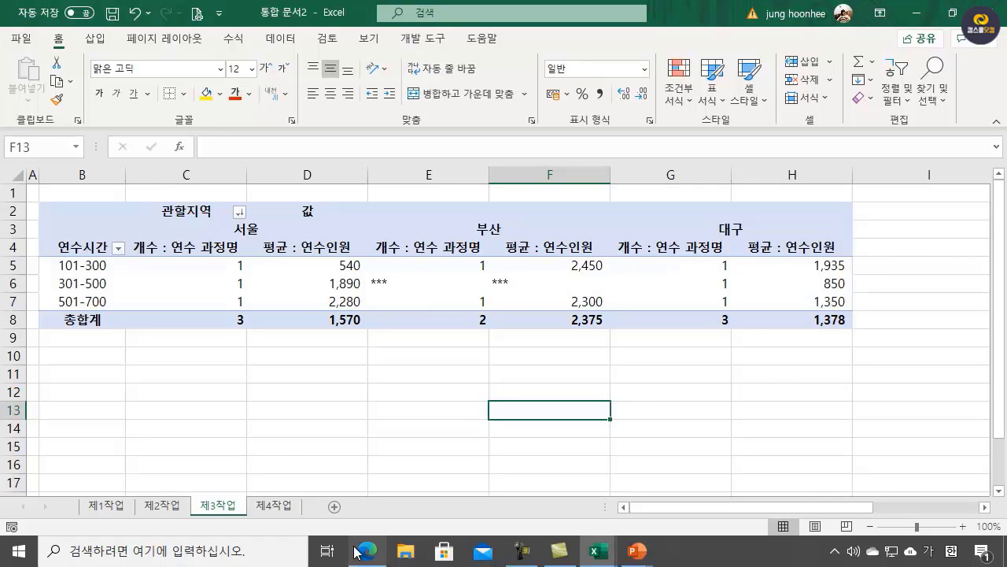
- Compare the pivot table with the sample output 출력형태 in ITQEXCEL.pdf
mouse_move(368, 551)
click(378, 512)
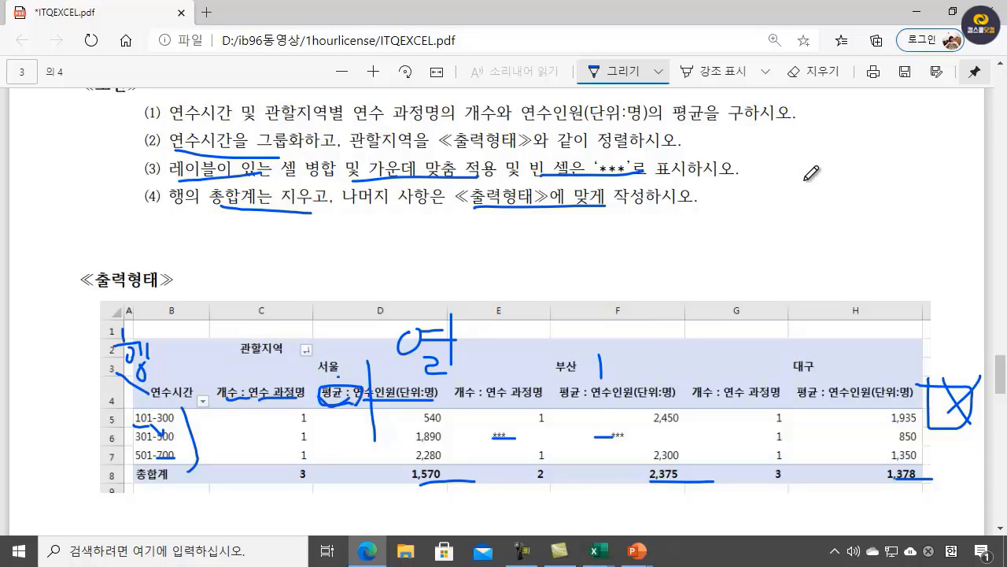
mouse_move(596, 558)
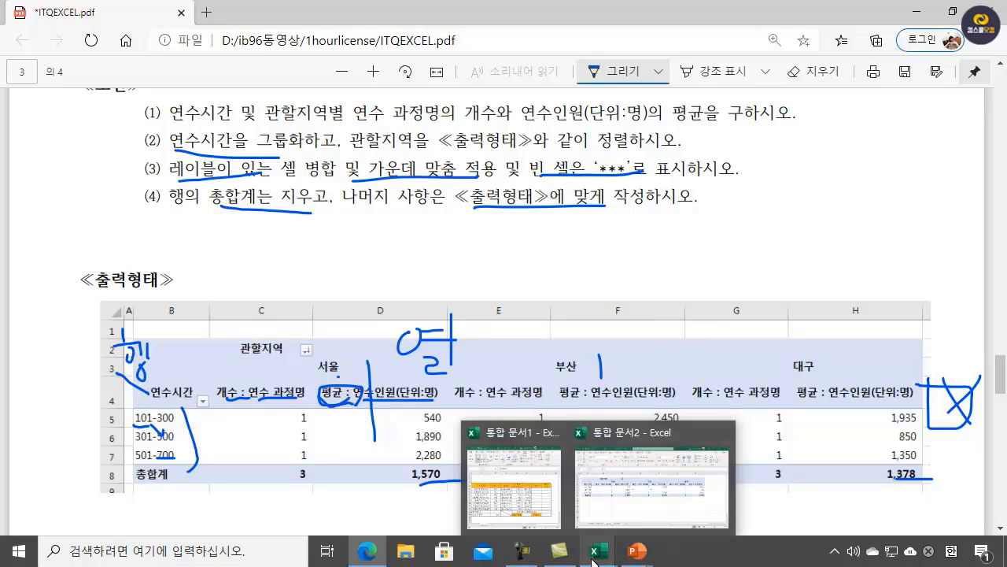
click(621, 500)
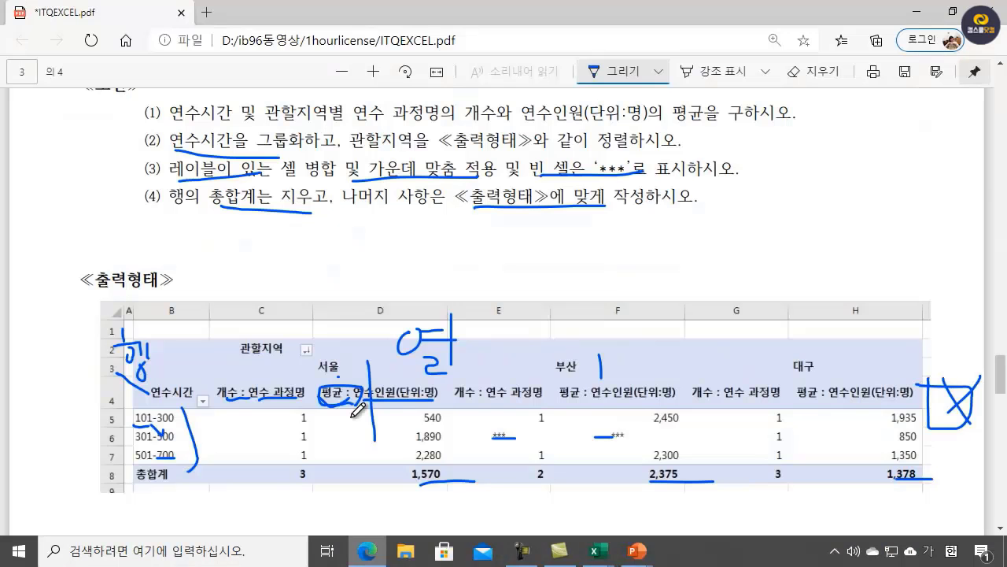
click(367, 551)
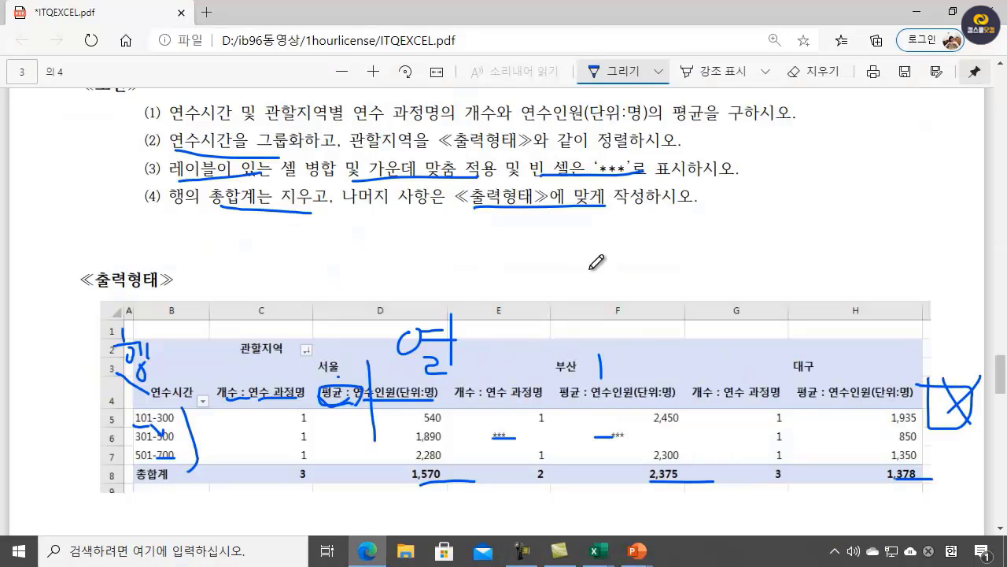
- Underline "제1작업" 시트 in the chart task's instruction on PDF page 4, and open the 제1작업 sheet in 통합 문서2
scroll(609, 293, down, 8)
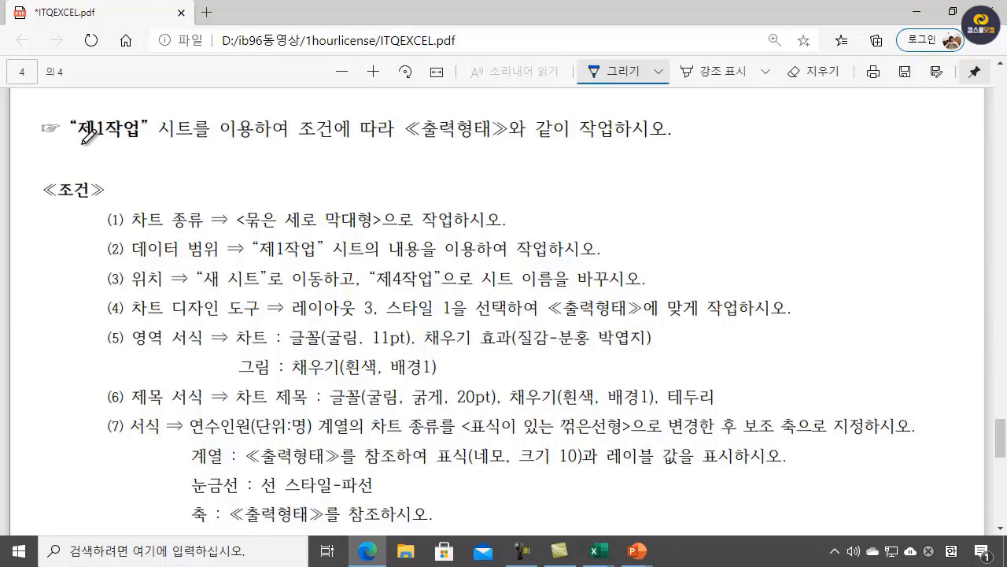
drag(83, 137, 203, 144)
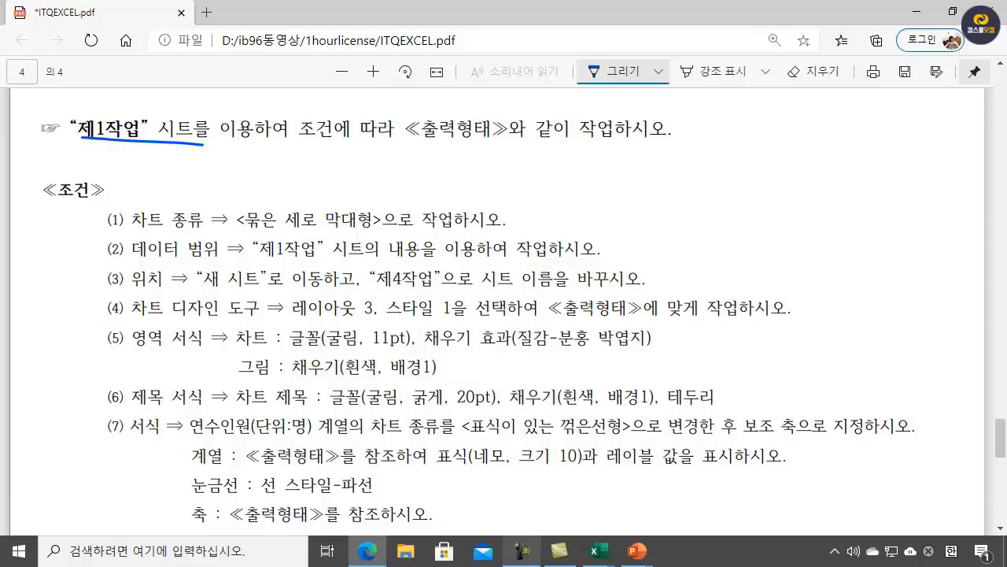
mouse_move(601, 559)
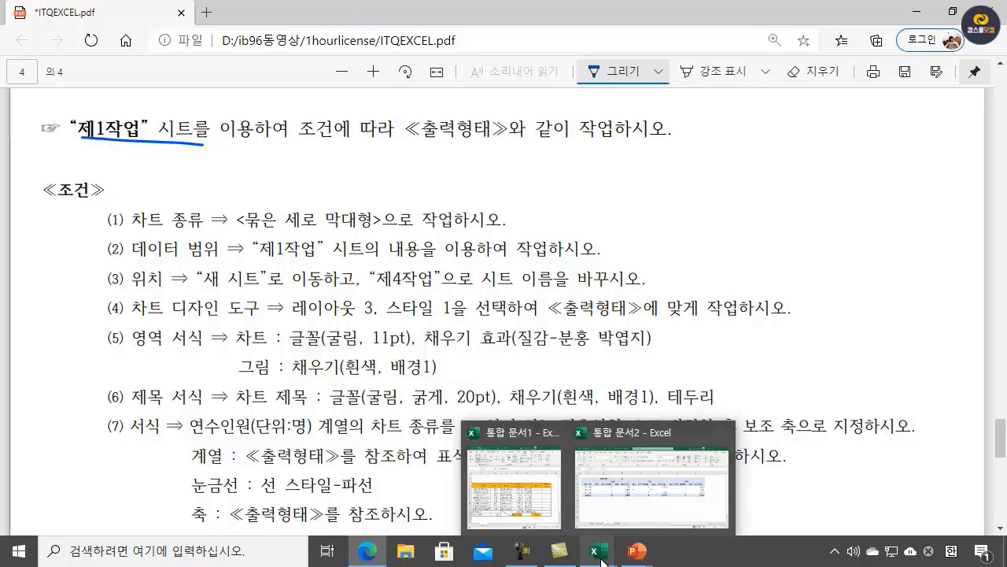
click(627, 498)
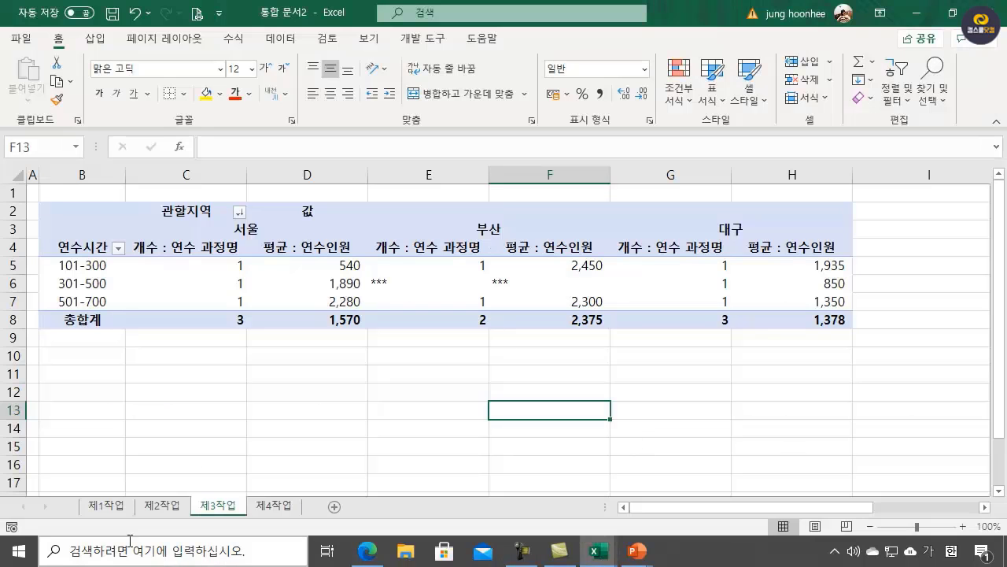
click(111, 507)
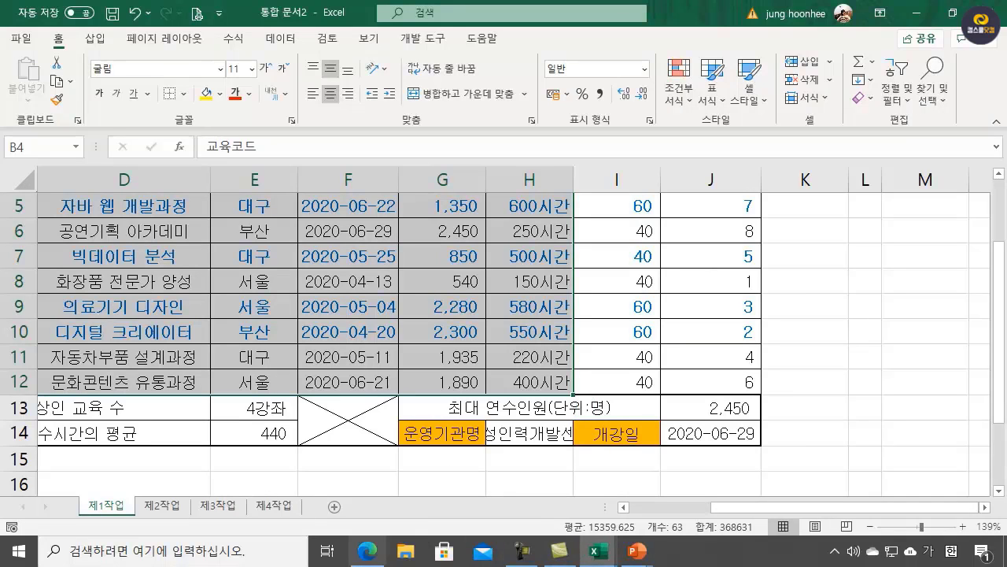
- Back in ITQEXCEL.pdf, review the chart conditions and mark 대구 and 서울 in the sample chart's title
click(369, 549)
scroll(630, 322, down, 5)
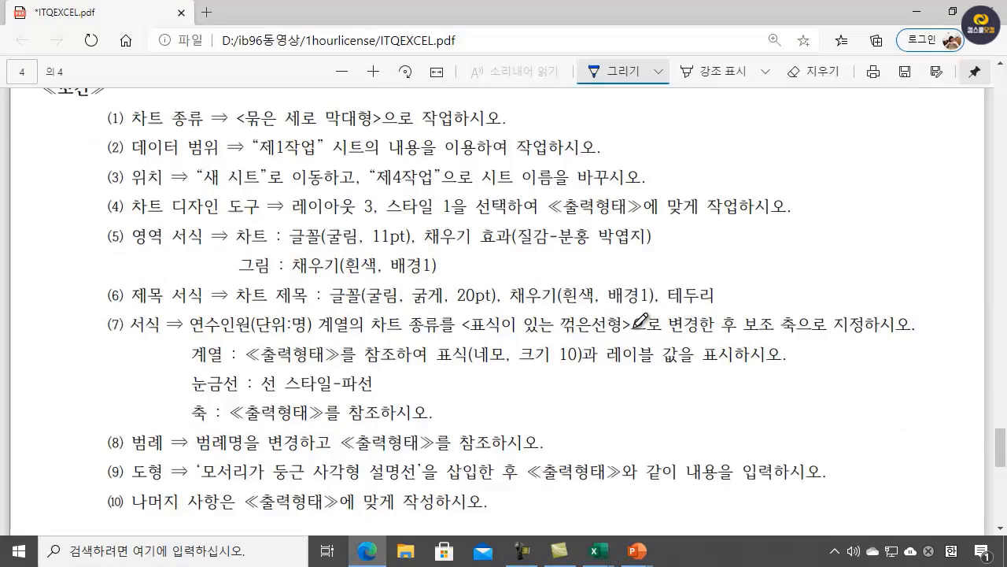
scroll(640, 319, down, 5)
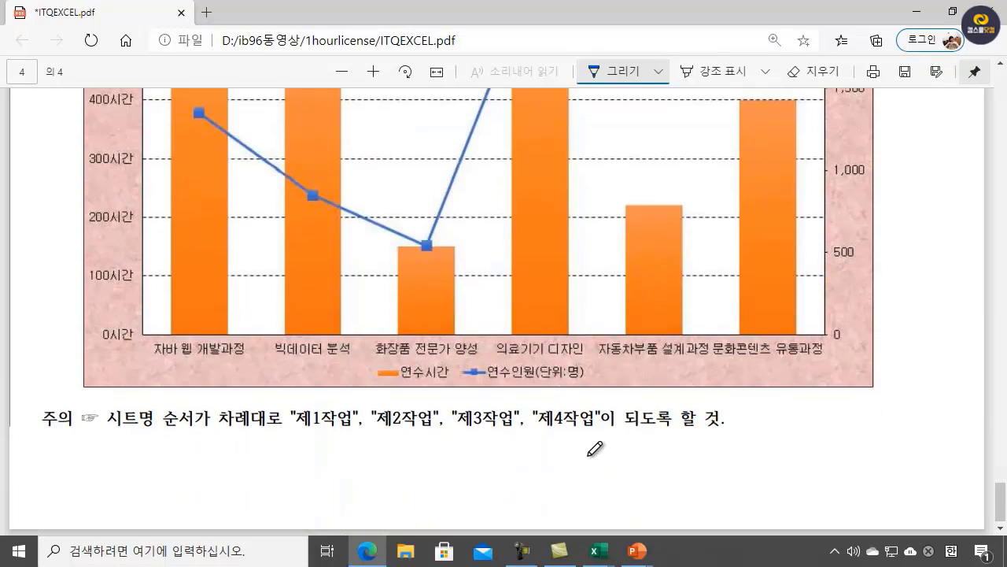
scroll(592, 449, up, 5)
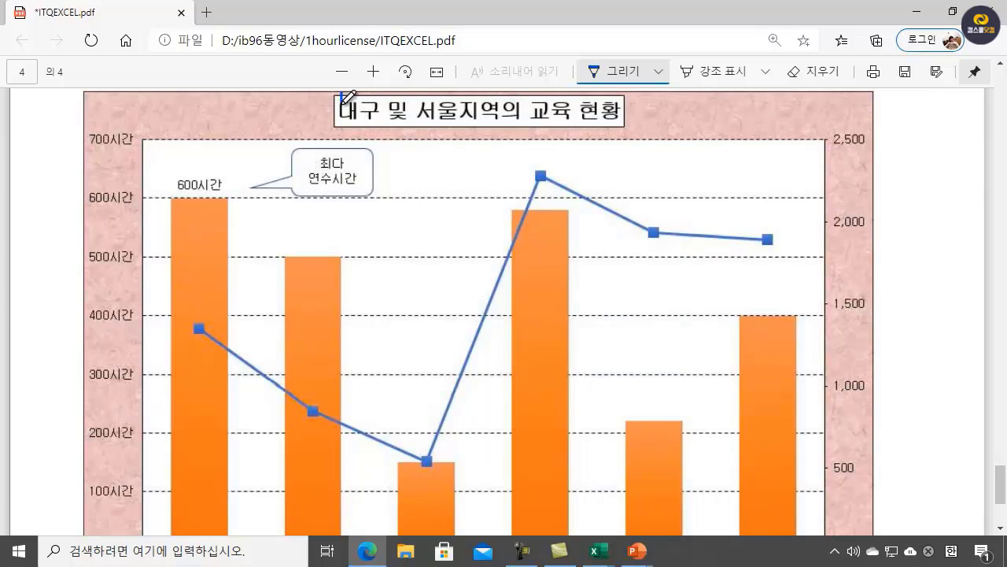
drag(343, 102, 351, 93)
mouse_move(464, 97)
mouse_down()
mouse_move(469, 105)
mouse_move(482, 95)
mouse_up()
scroll(630, 317, down, 2)
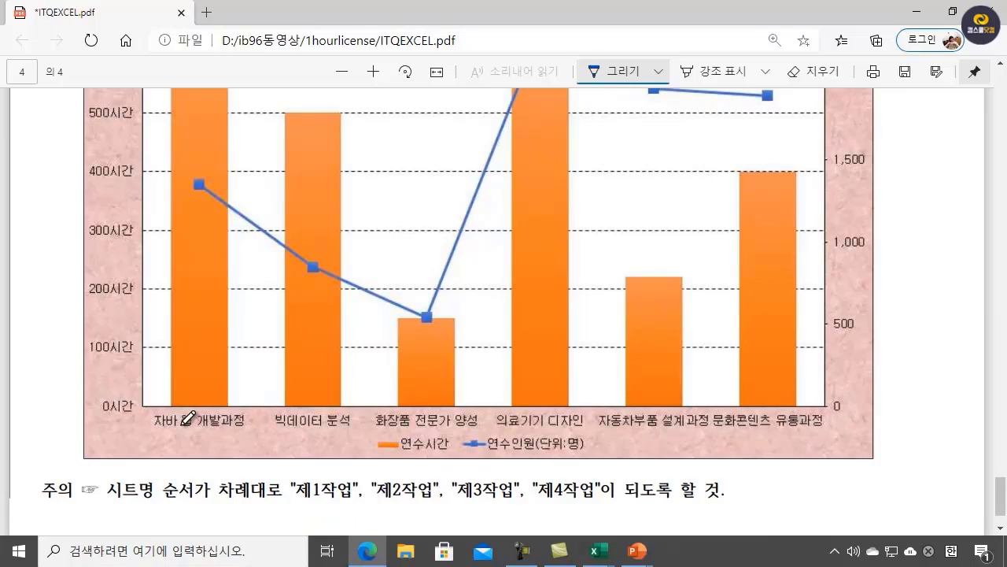
- Underline the sample chart's first three category labels, and circle a spot on the 연수시간 column and the 연수인원 line
drag(184, 423, 478, 425)
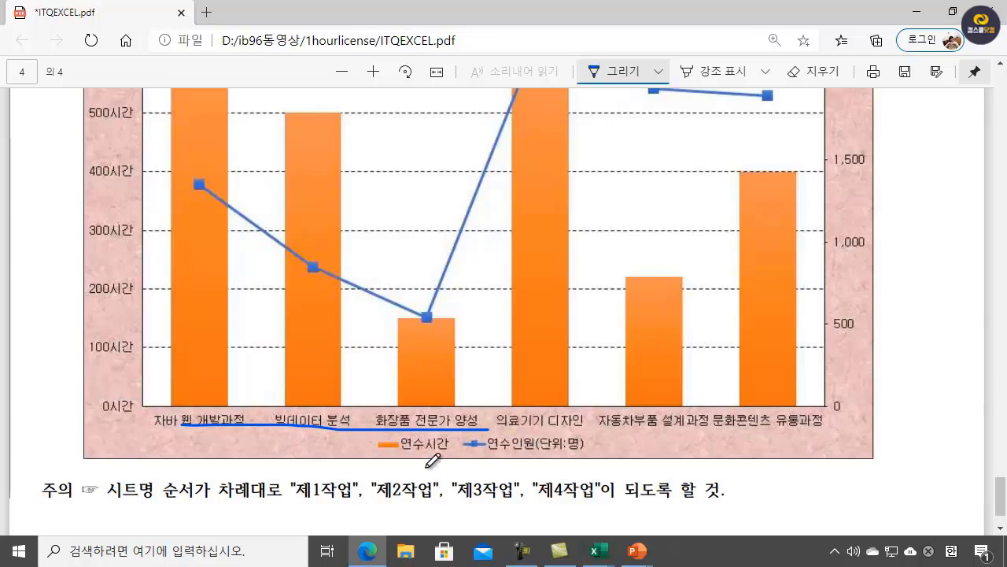
mouse_move(211, 308)
mouse_down()
mouse_move(205, 318)
mouse_move(214, 305)
mouse_up()
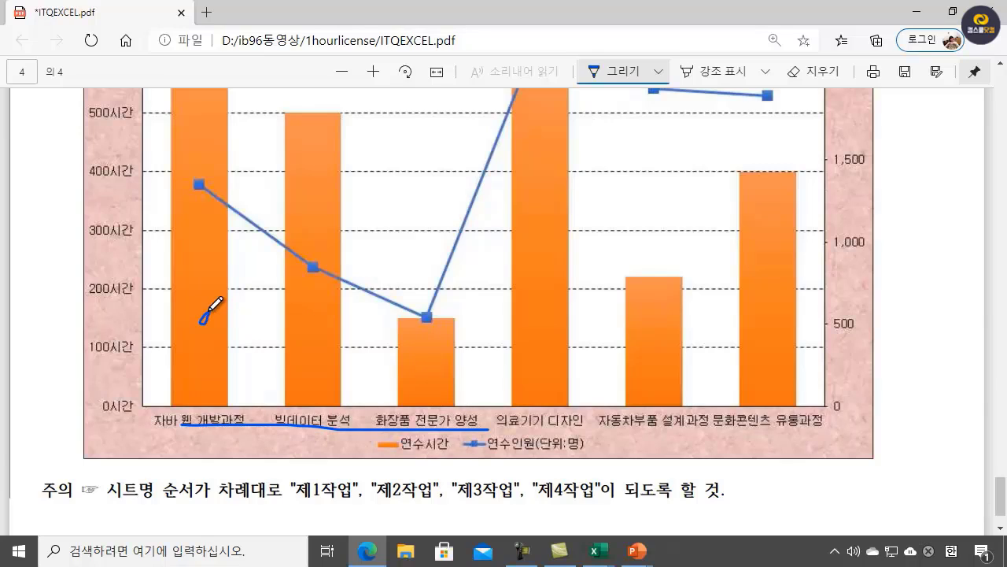
key(ctrl+s)
drag(271, 233, 272, 236)
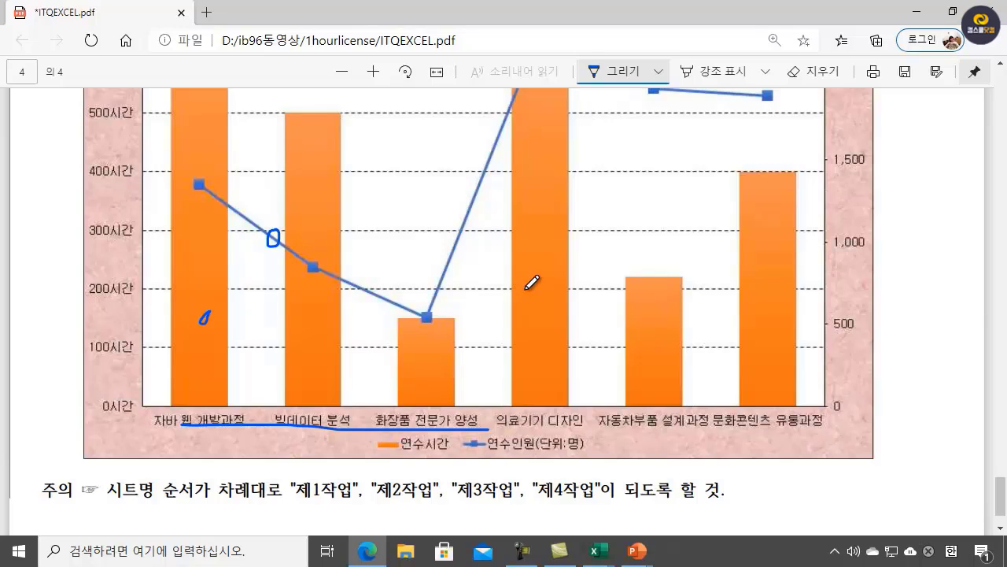
key(ctrl+s)
key(ctrl+s)
scroll(485, 457, up, 1)
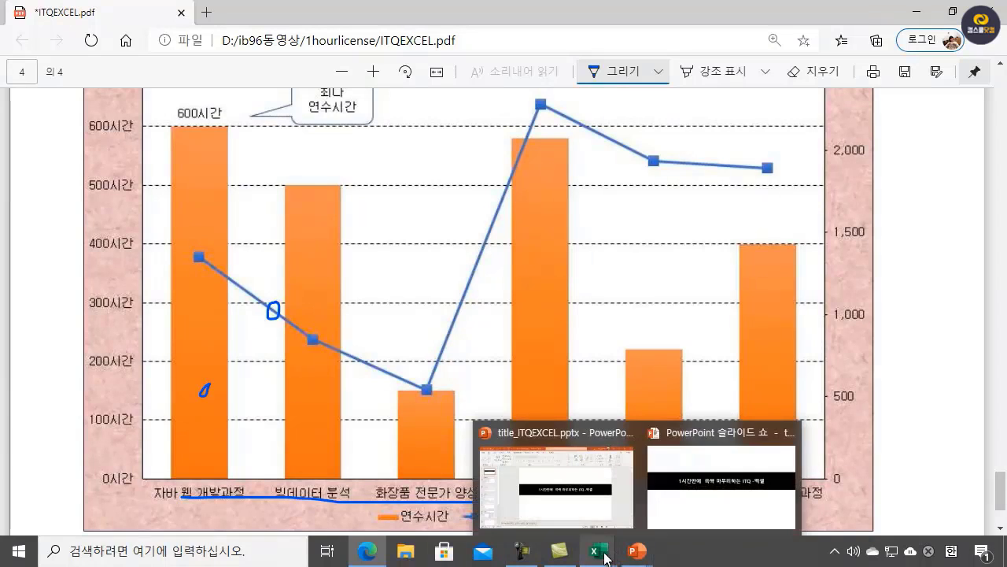
- Return to the 제1작업 sheet in Excel's 통합 문서2 and clear the table's old selection
mouse_move(598, 551)
click(677, 484)
scroll(881, 429, up, 2)
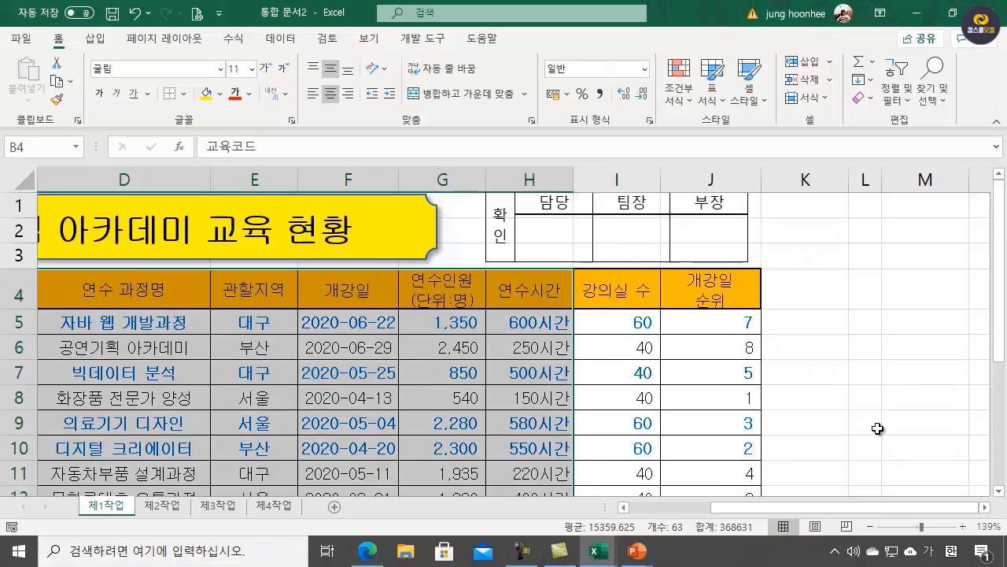
click(787, 398)
drag(774, 504, 690, 505)
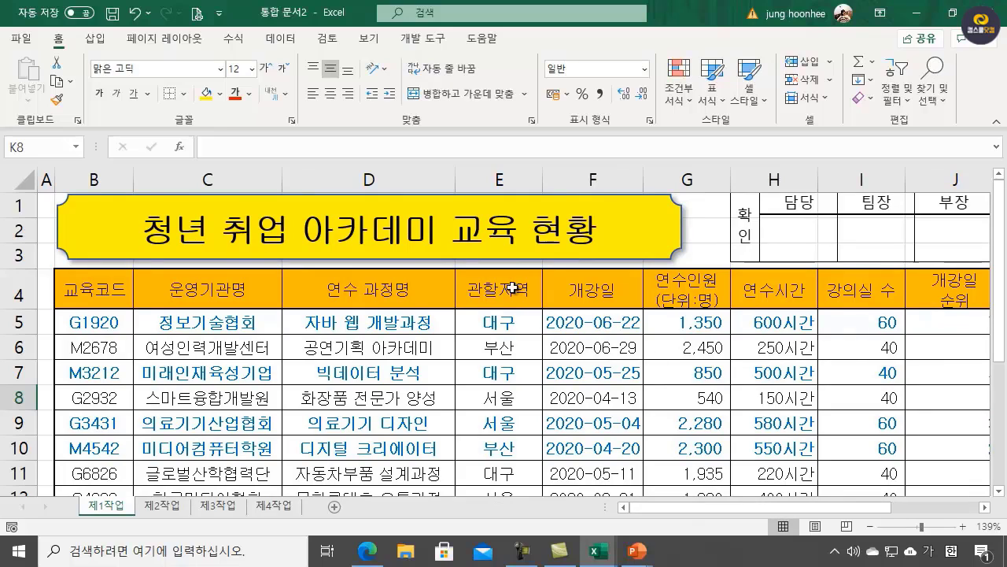
drag(512, 289, 504, 326)
click(557, 425)
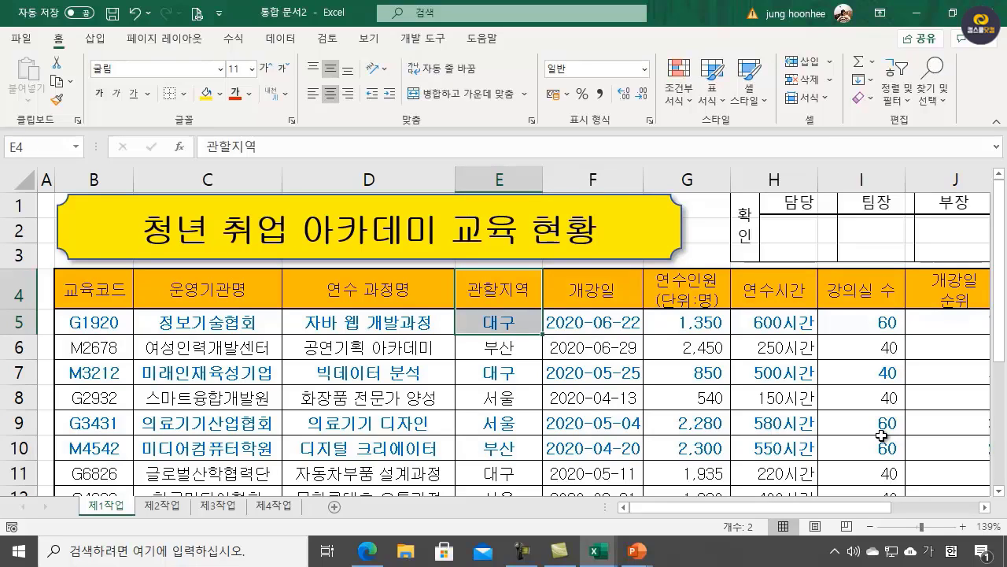
click(561, 391)
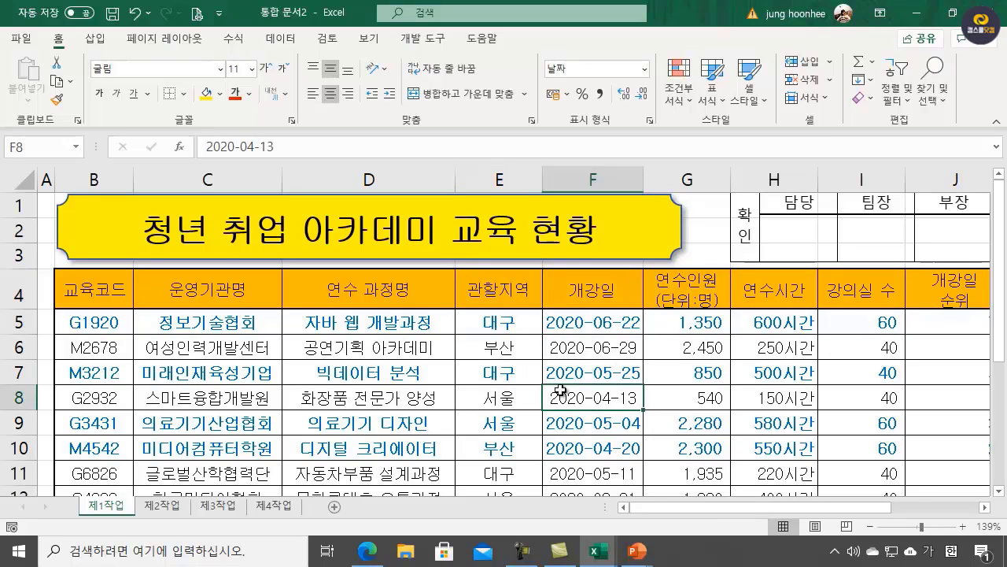
click(378, 275)
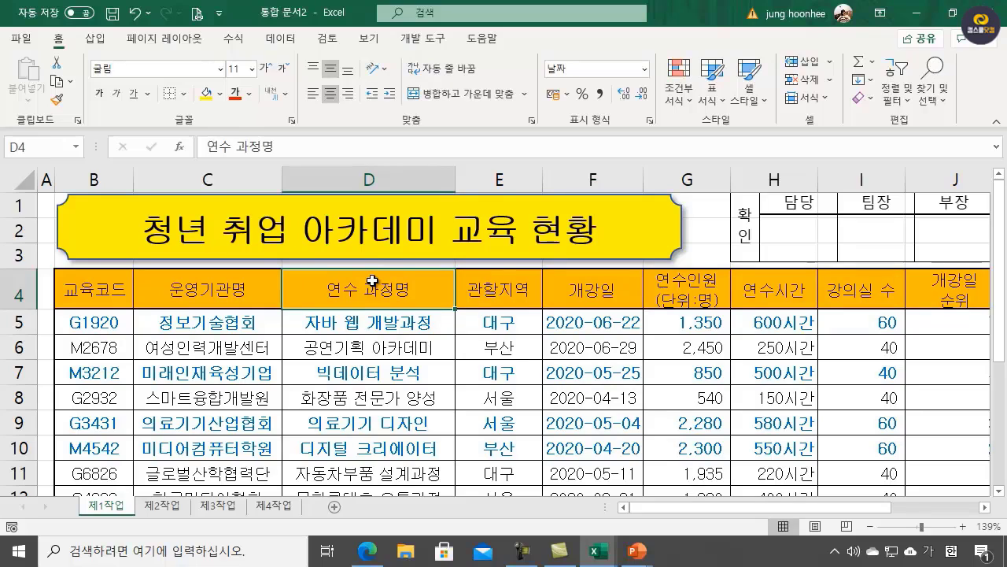
click(512, 329)
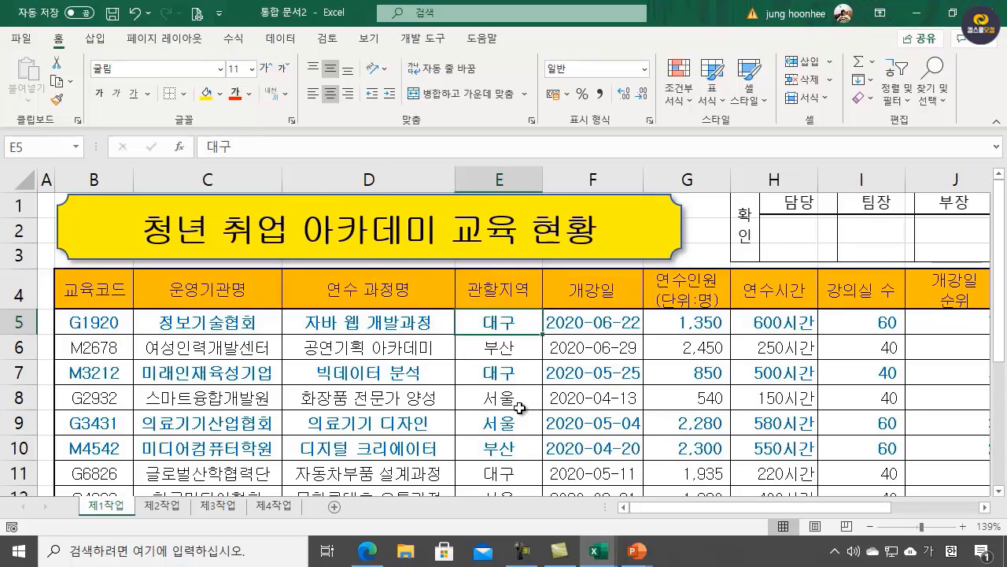
- Select the 연수 과정명 header and the 대구 and 서울 course names in D4:D5, D7:D9 and D11:D12
click(380, 285)
drag(378, 284, 381, 323)
scroll(519, 396, down, 1)
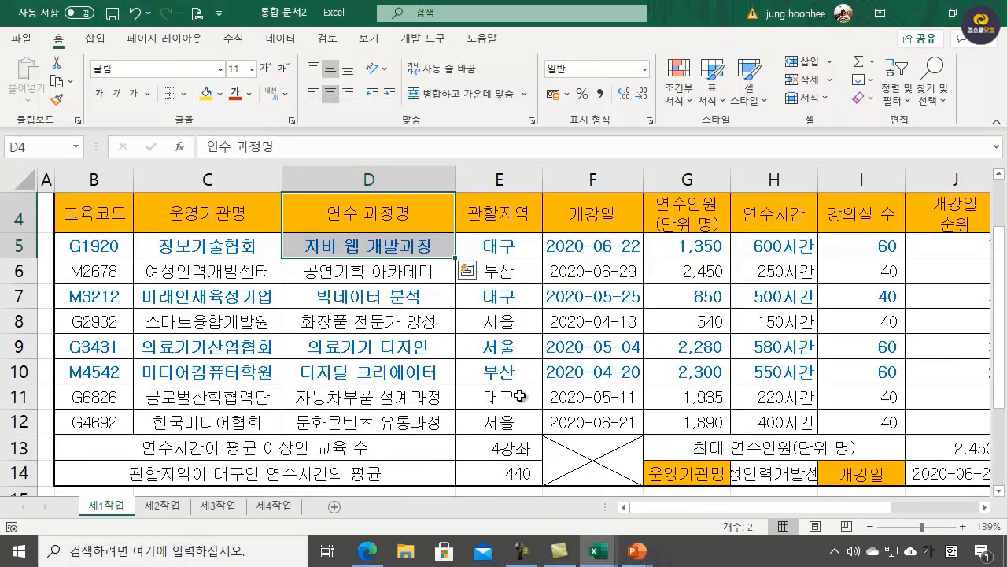
ctrl+click(369, 295)
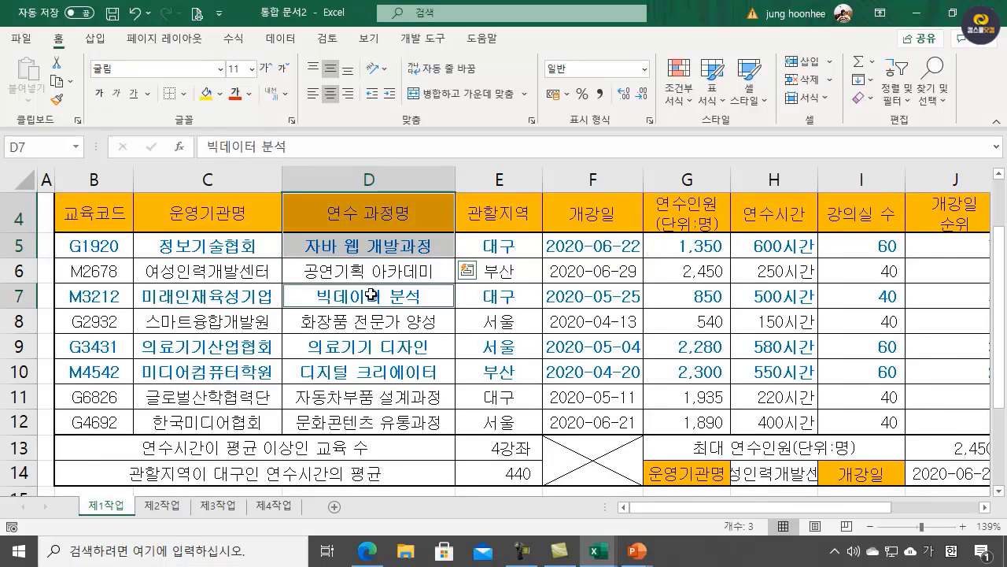
drag(371, 300, 372, 359)
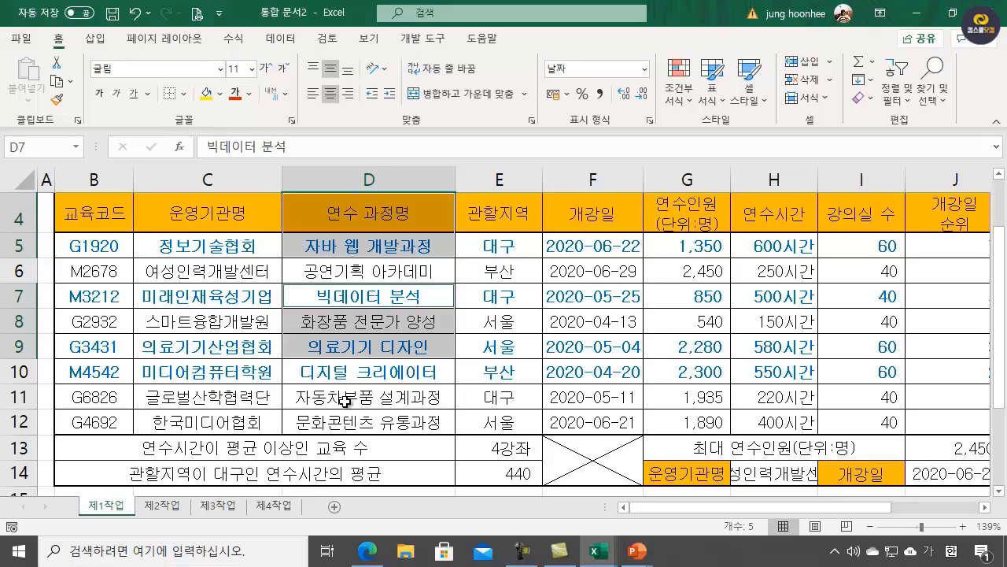
ctrl+click(380, 395)
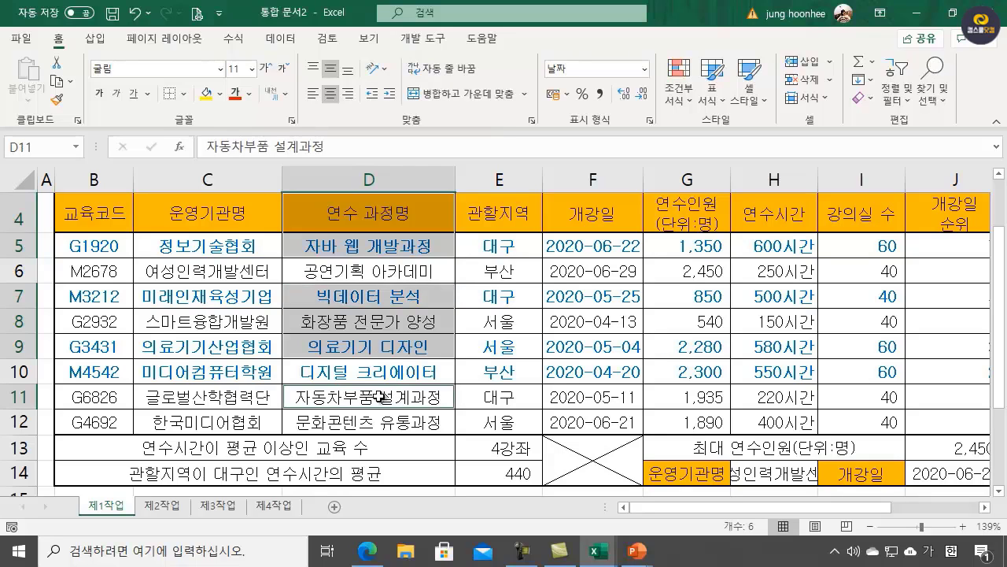
drag(380, 404, 380, 422)
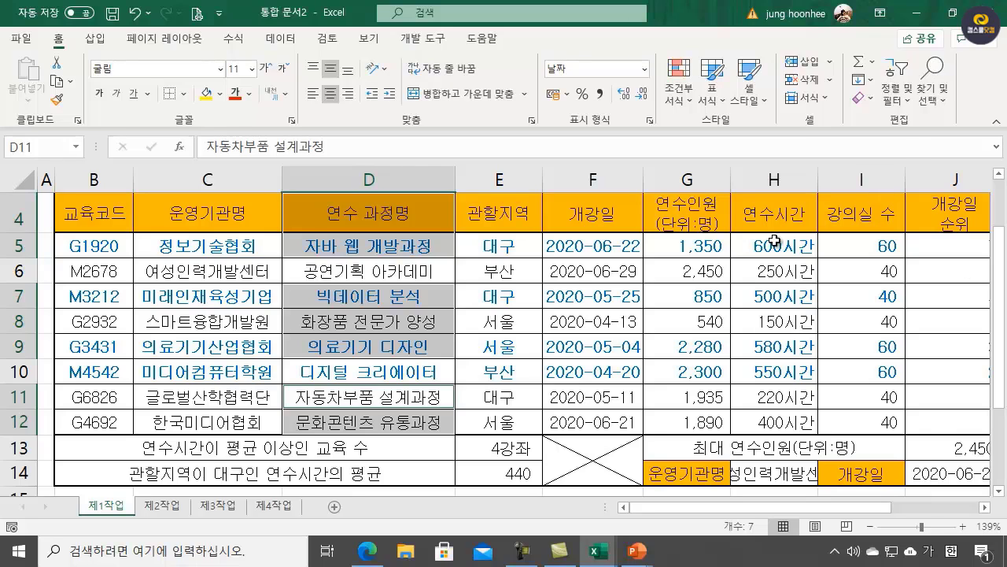
- Add the matching 연수인원 and 연수시간 cells G4:H5, G7:H9 and G11:H12 to the selection
click(679, 209)
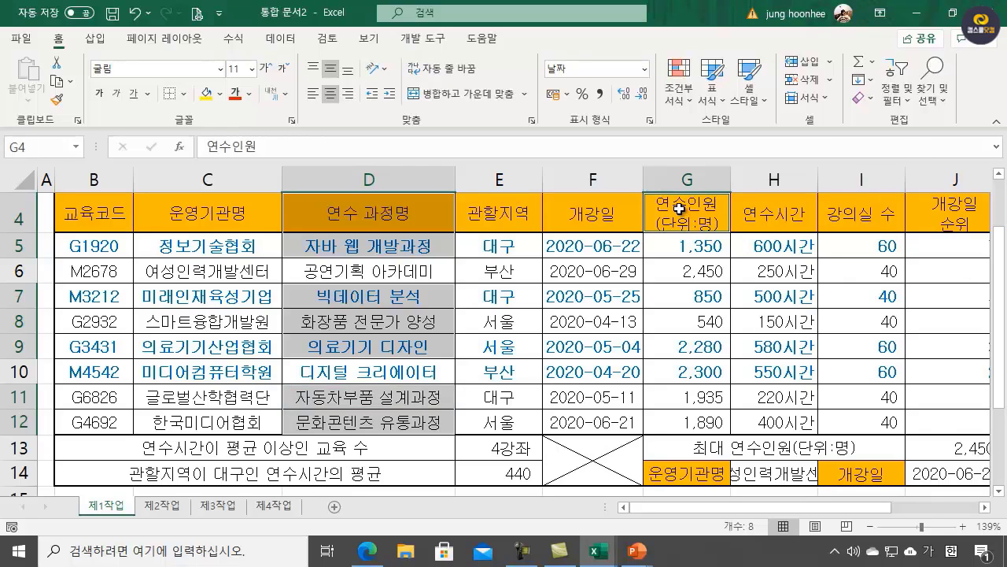
drag(679, 210, 776, 247)
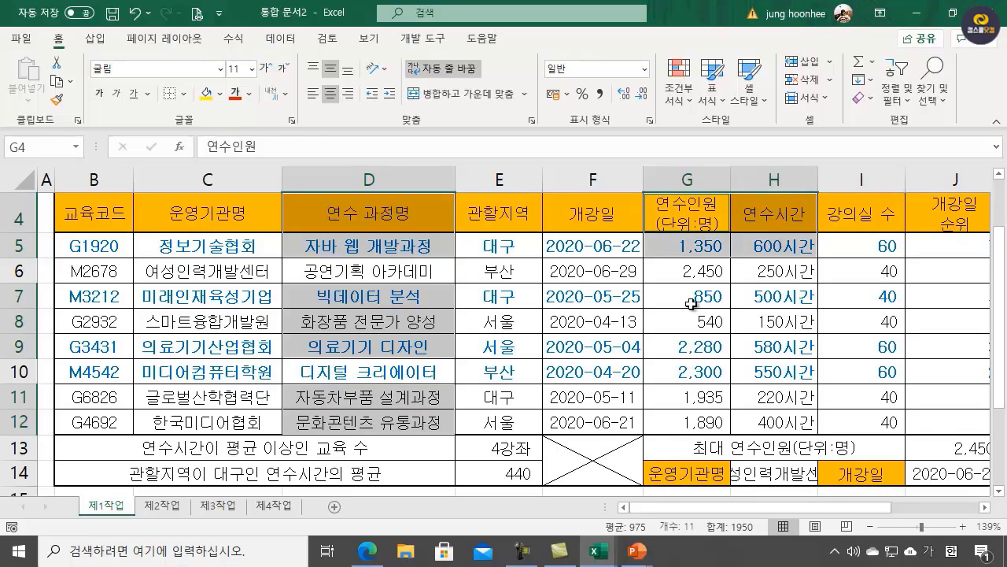
drag(694, 296, 774, 347)
drag(699, 397, 778, 420)
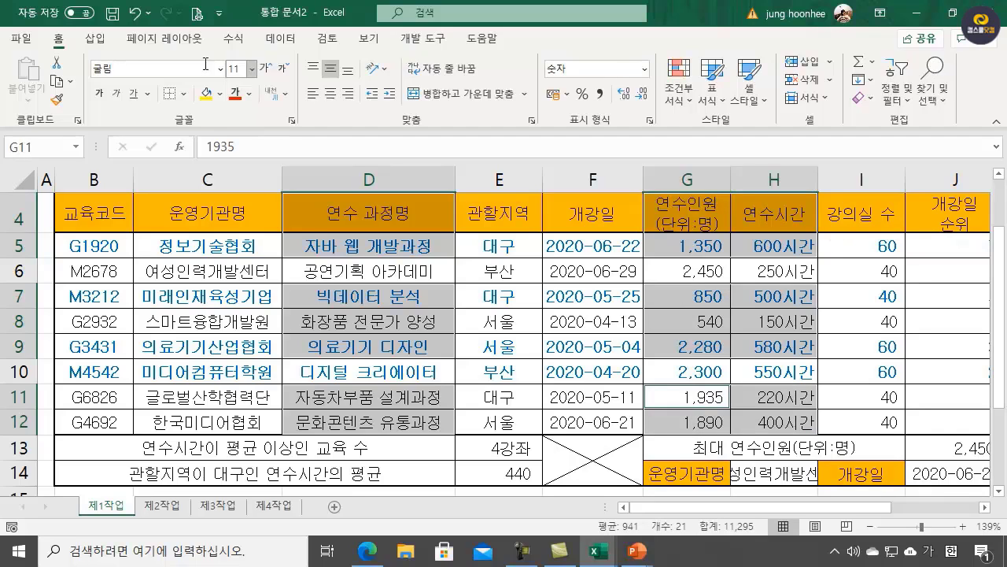
- Insert a 2-D clustered column chart from the selected 대구 and 서울 data
click(96, 39)
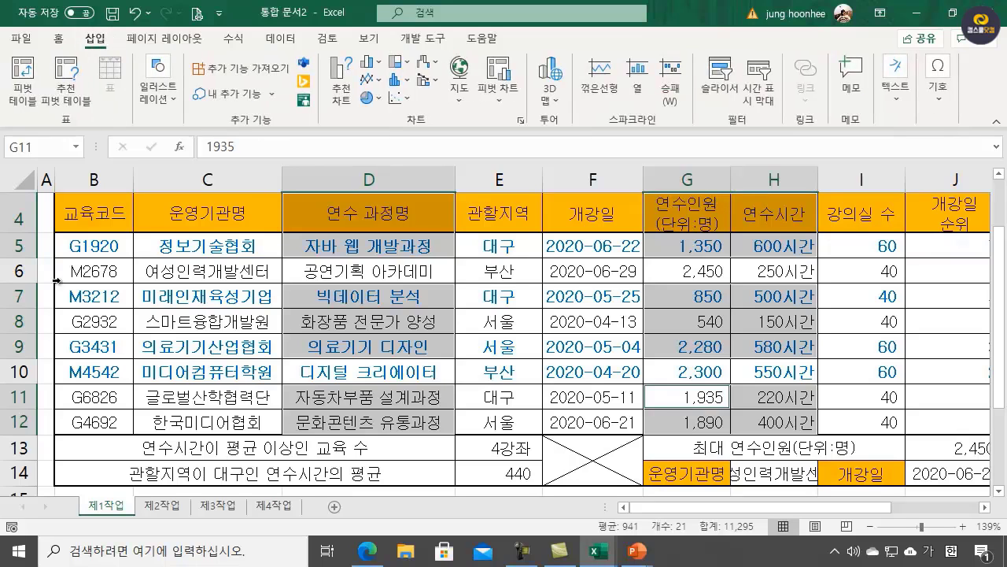
click(369, 63)
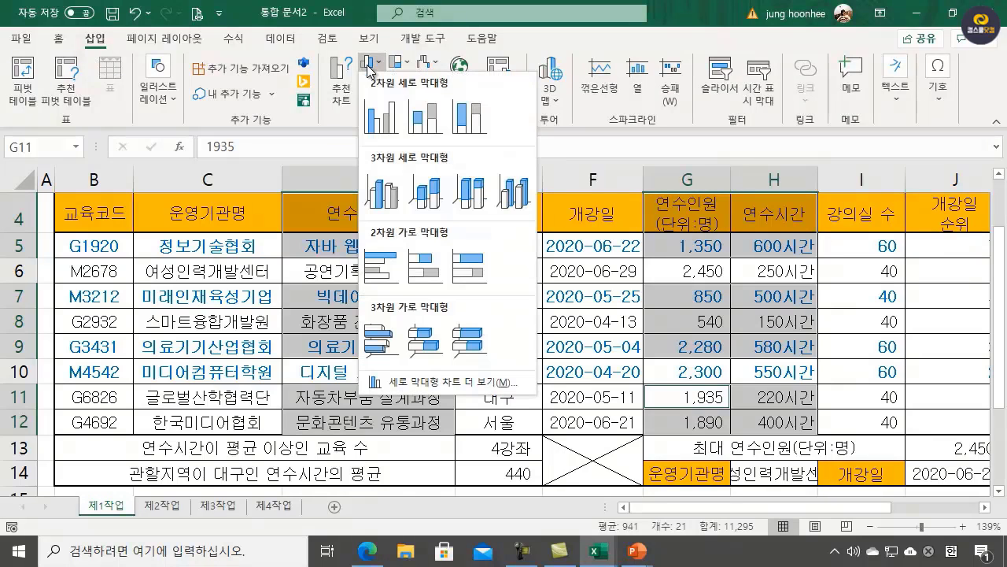
click(382, 122)
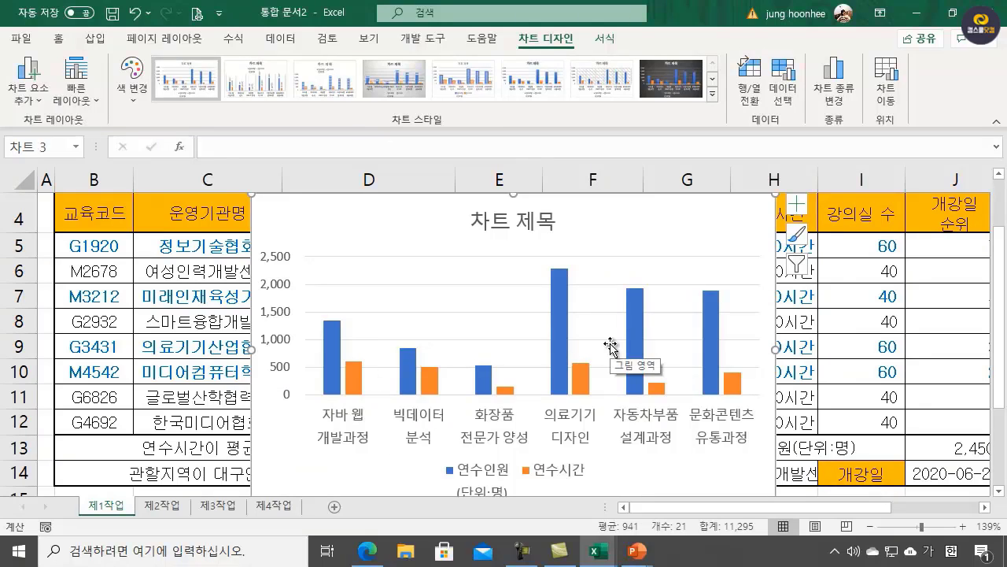
- Move the new chart to the 제4작업 worksheet as an embedded object
right_click(641, 239)
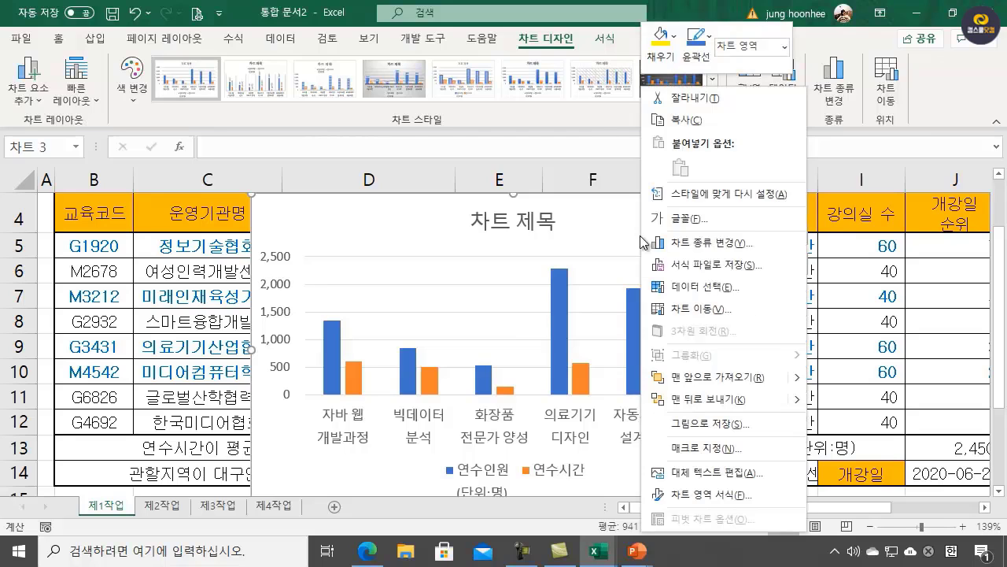
click(719, 310)
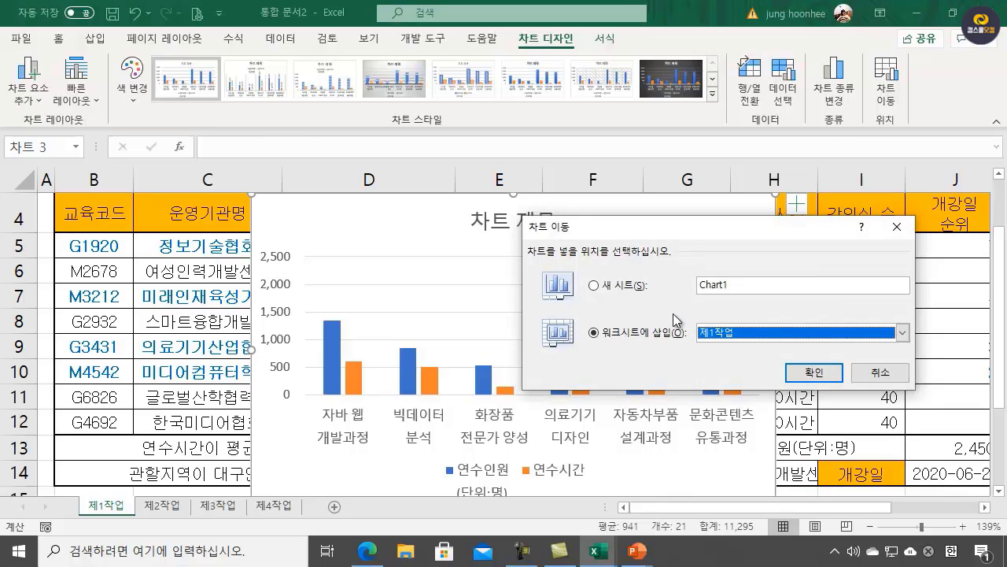
click(907, 340)
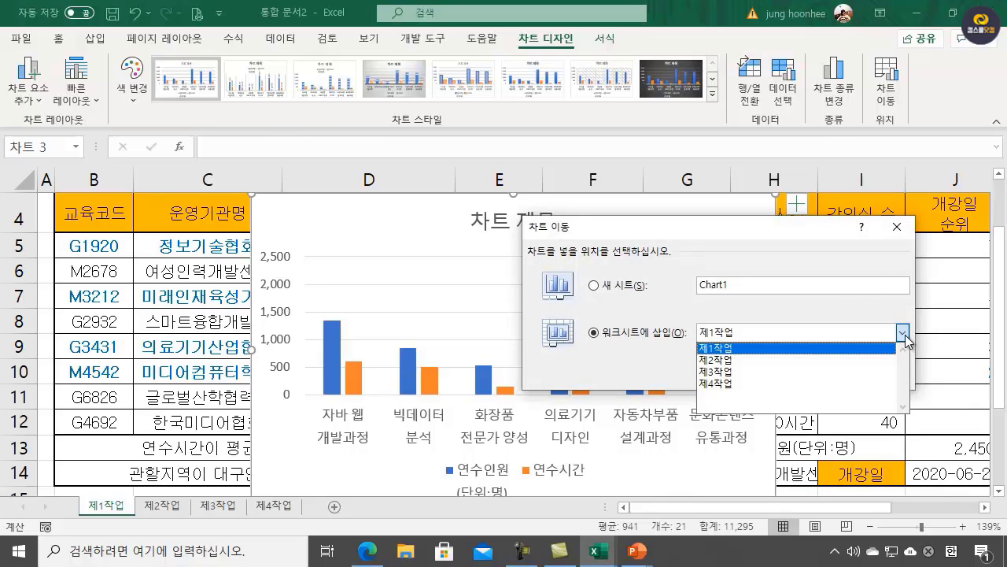
click(736, 386)
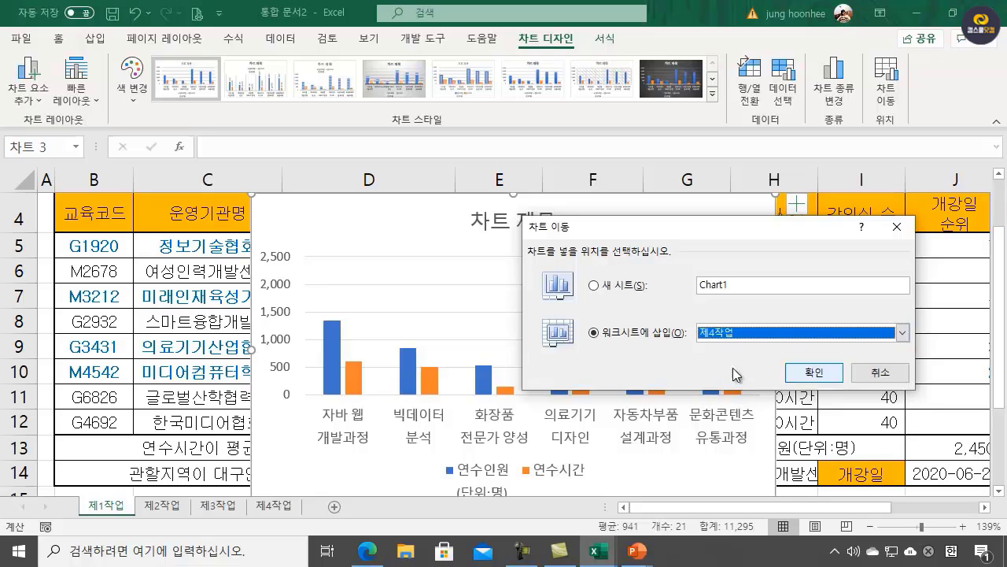
click(815, 374)
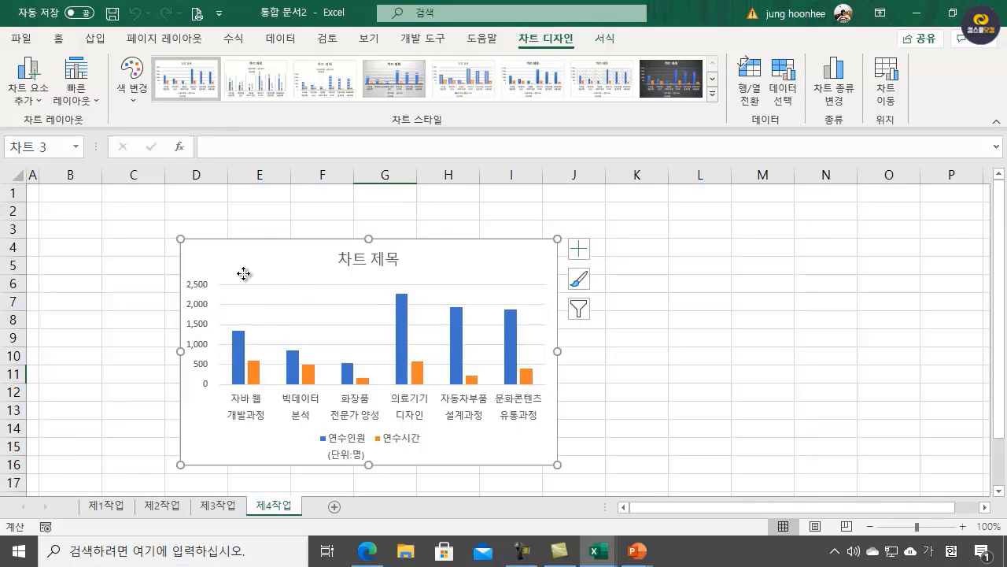
- Reposition and enlarge the chart on 제4작업 to span about B2 to J16, and leave it selected
drag(244, 273, 114, 238)
drag(428, 428, 574, 472)
click(698, 399)
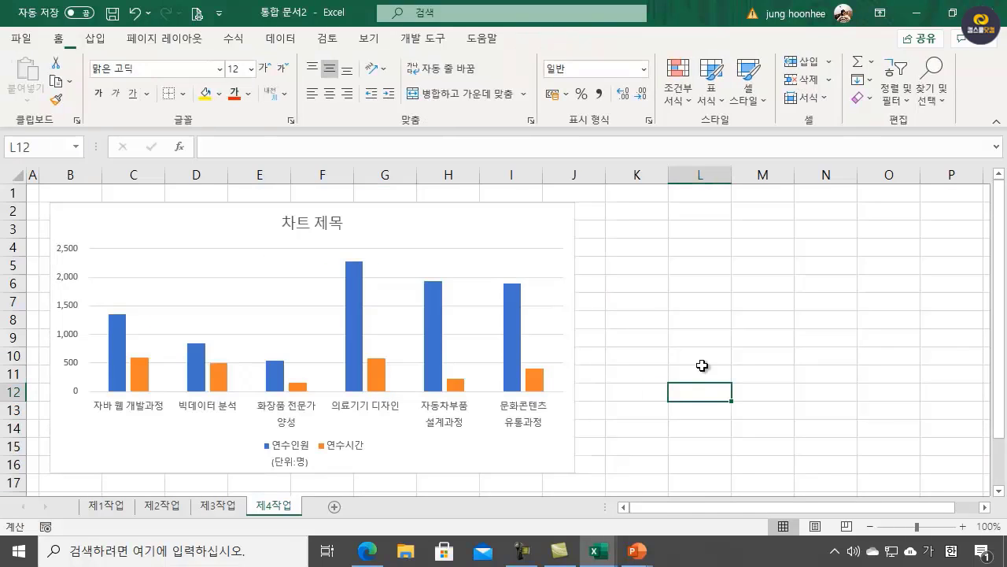
click(369, 238)
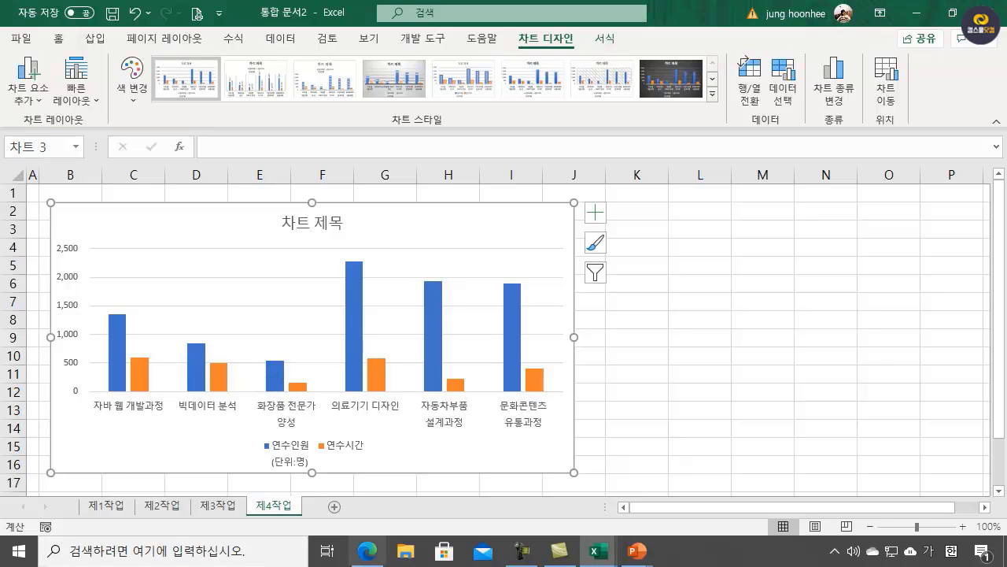
- Switch to ITQEXCEL.pdf and underline the design tool, layout 3 and style 1 wording in chart condition (4)
click(368, 554)
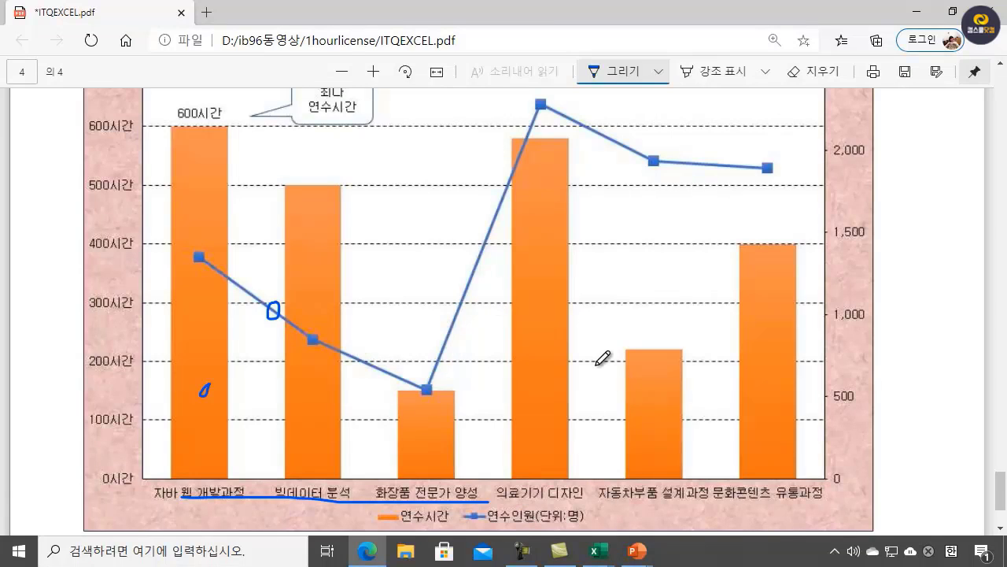
scroll(603, 356, up, 2)
scroll(603, 358, up, 4)
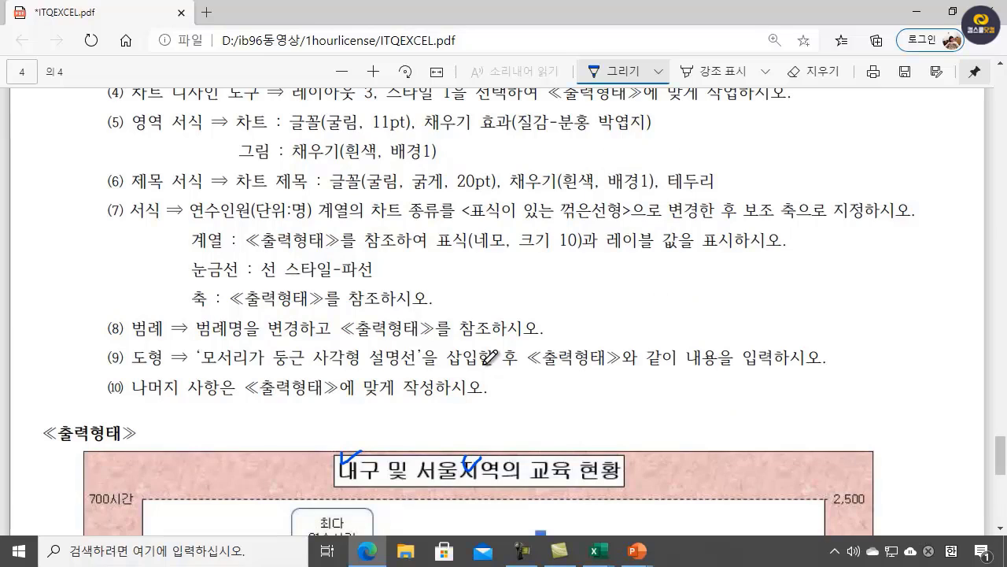
scroll(401, 364, up, 1)
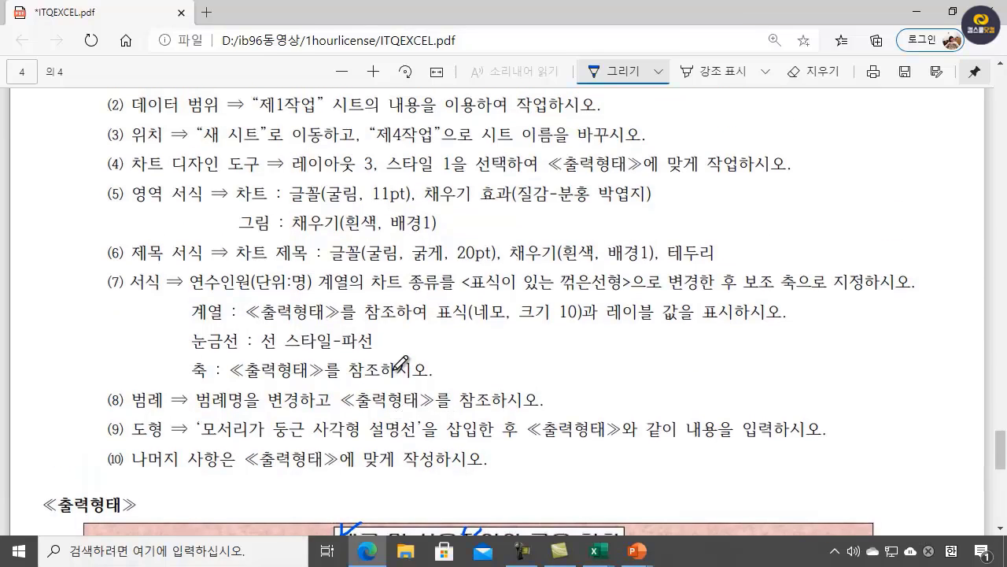
scroll(236, 261, up, 1)
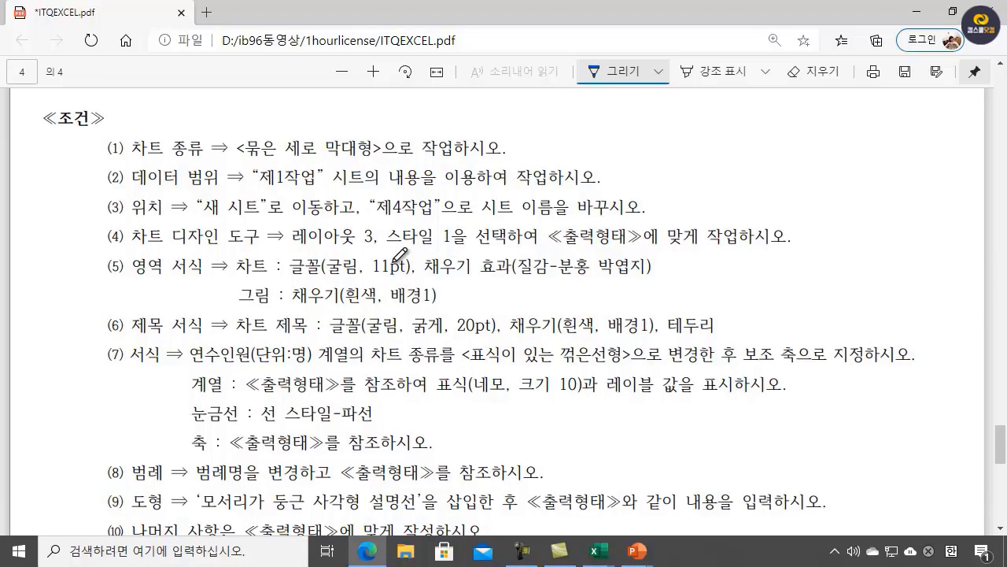
drag(167, 249, 520, 252)
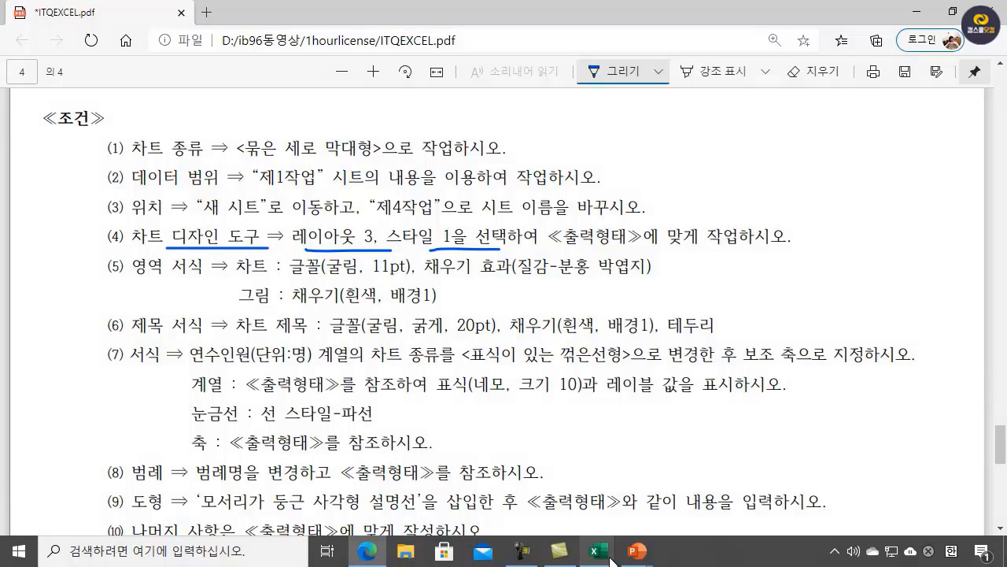
- Return to Excel's 통합 문서2 and apply quick layout 3 and chart style 1 to the chart
mouse_move(610, 557)
click(660, 500)
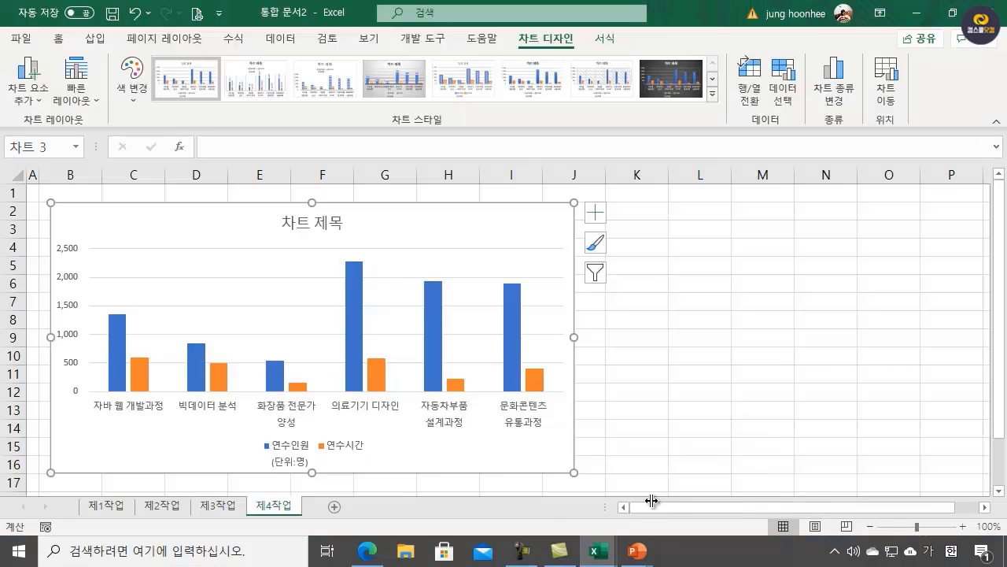
click(95, 98)
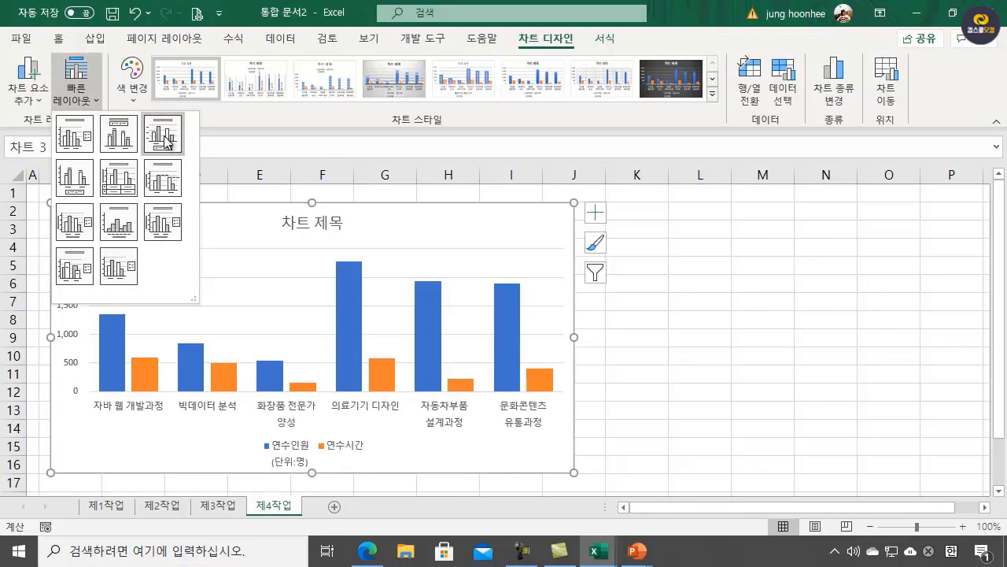
click(167, 141)
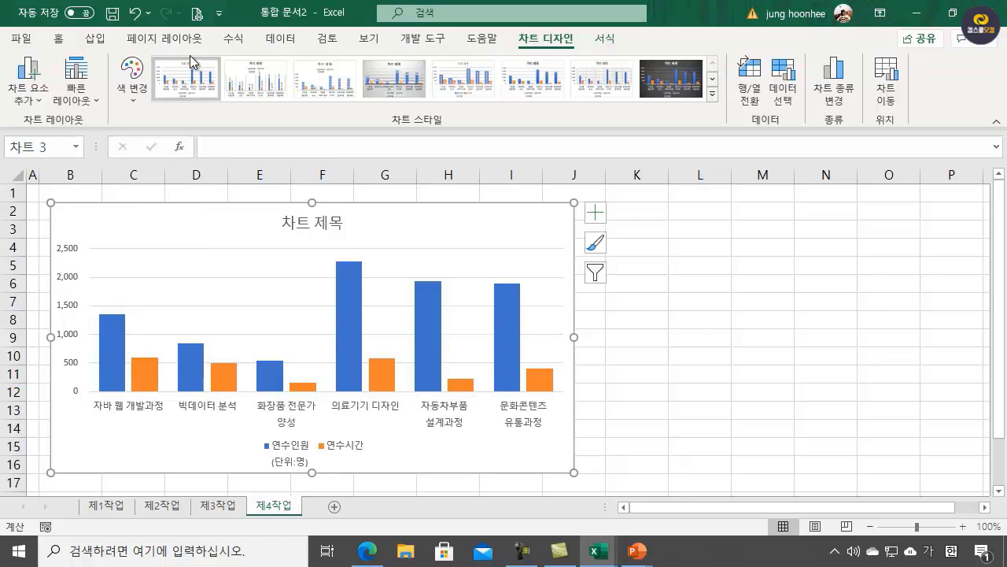
click(195, 84)
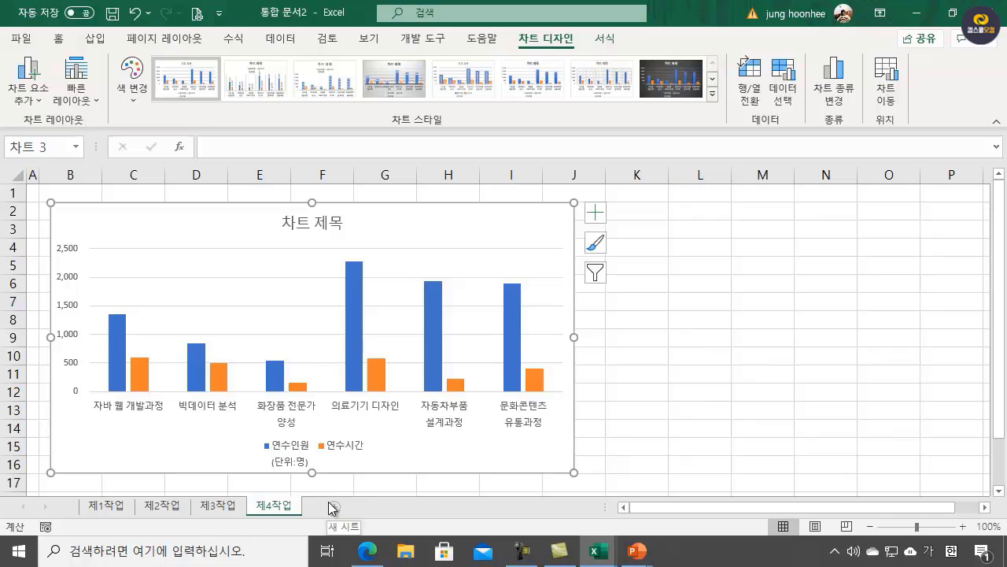
- Change the 연수인원(단위:명) series to the 표식이 있는 꺾은선형 chart type, keeping 연수시간 as clustered columns
click(279, 379)
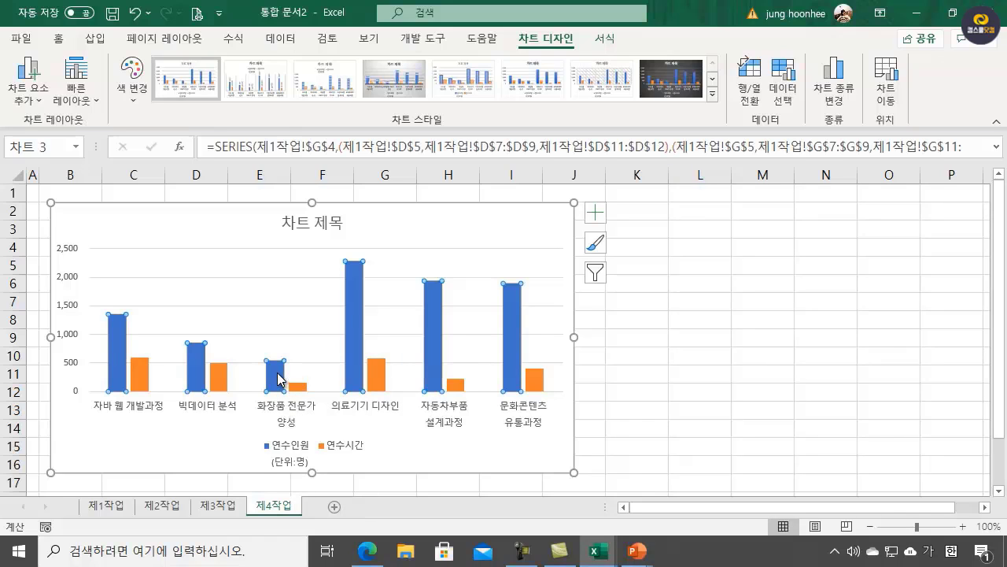
right_click(354, 317)
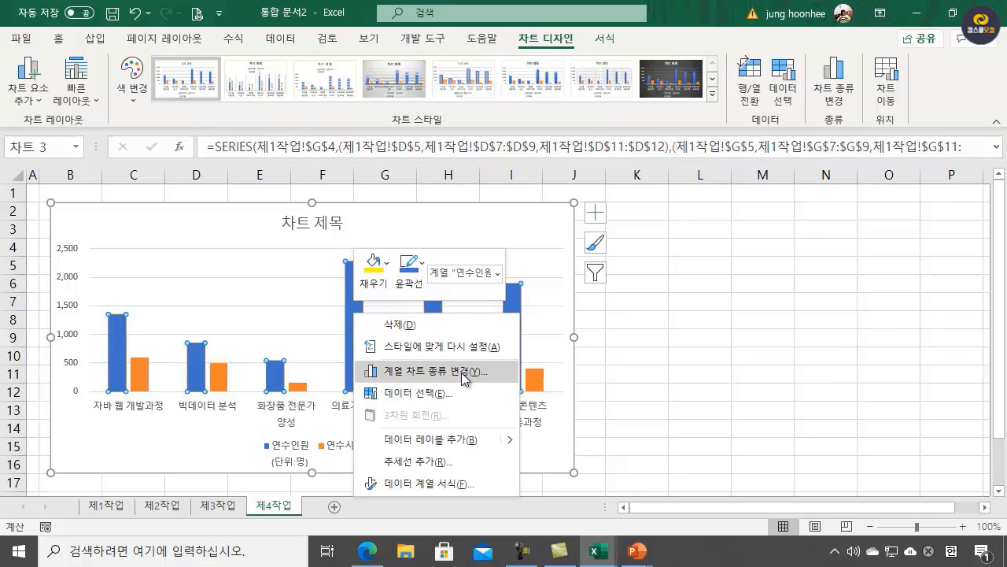
click(430, 373)
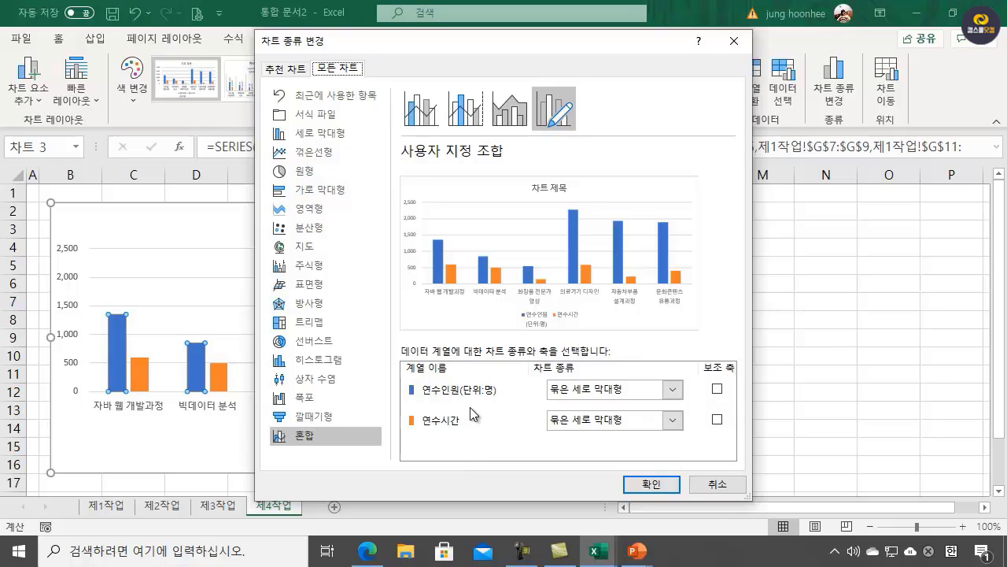
click(673, 391)
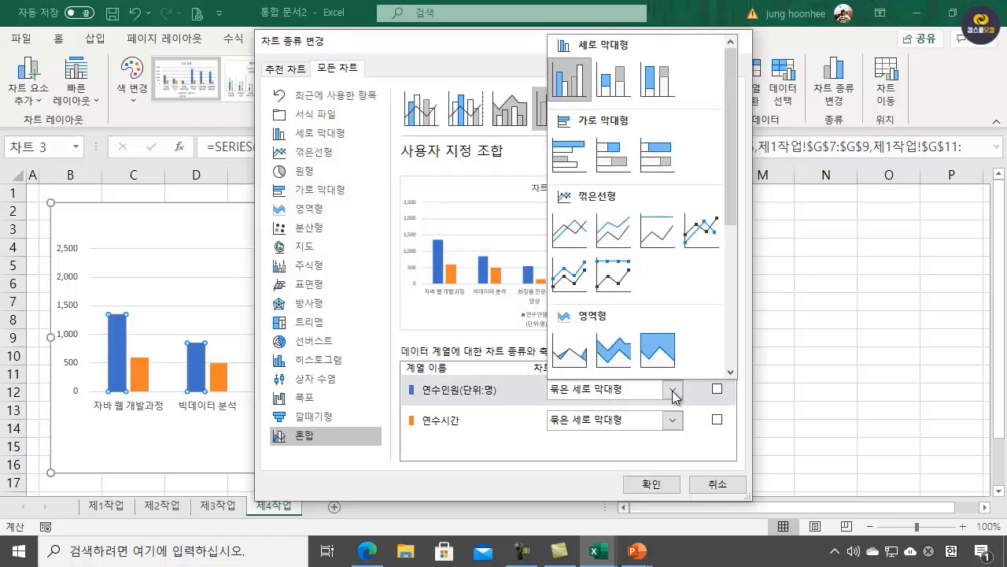
click(708, 240)
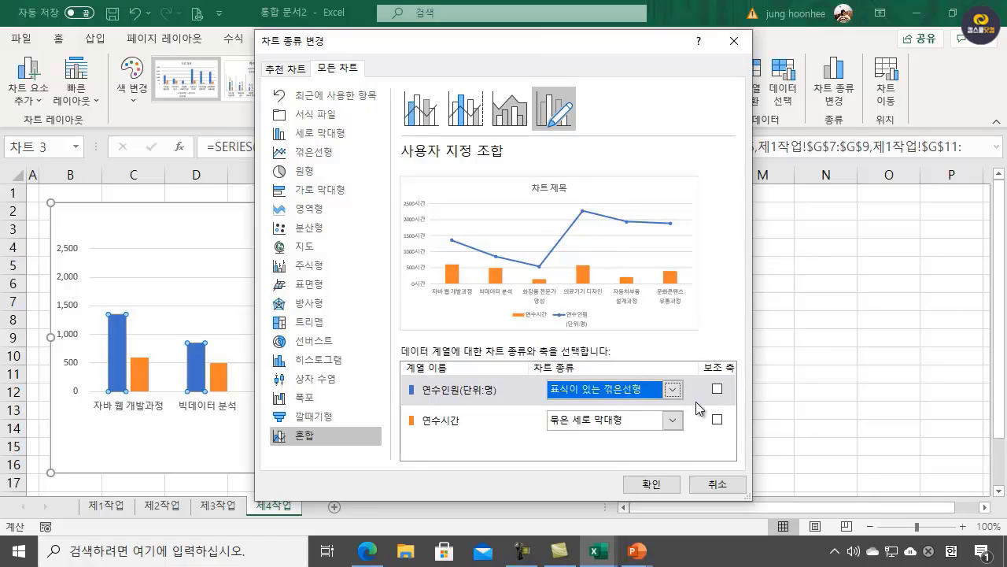
click(647, 485)
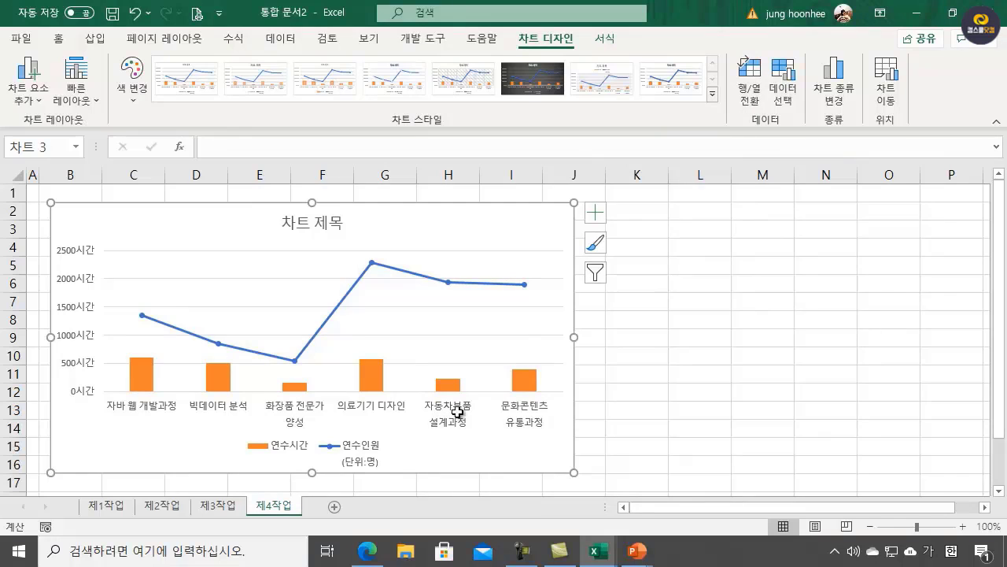
- Switch back to ITQEXCEL.pdf and put a check mark on chart condition (4)
mouse_move(366, 560)
click(370, 494)
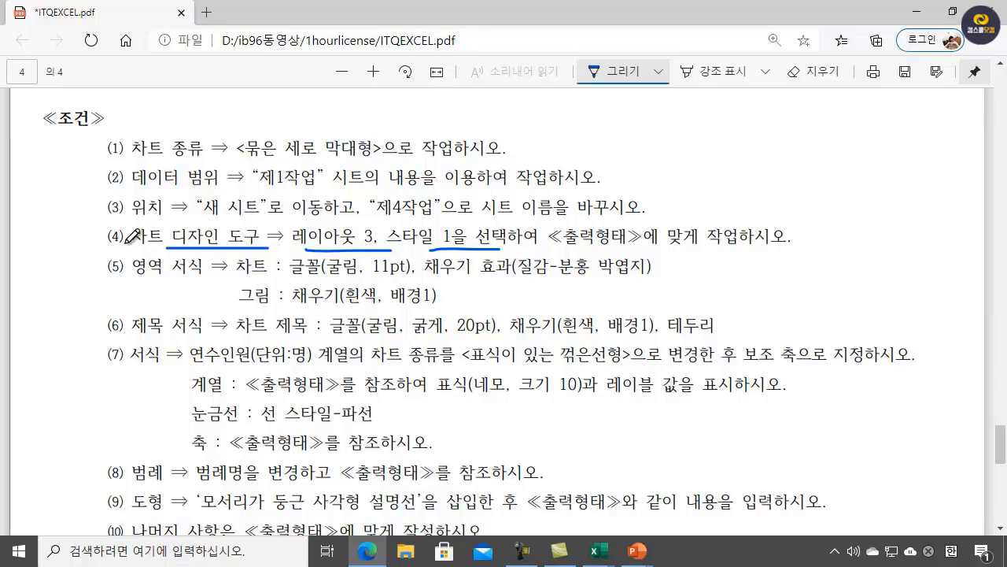
mouse_move(106, 228)
mouse_down()
mouse_move(111, 240)
mouse_move(124, 220)
mouse_up()
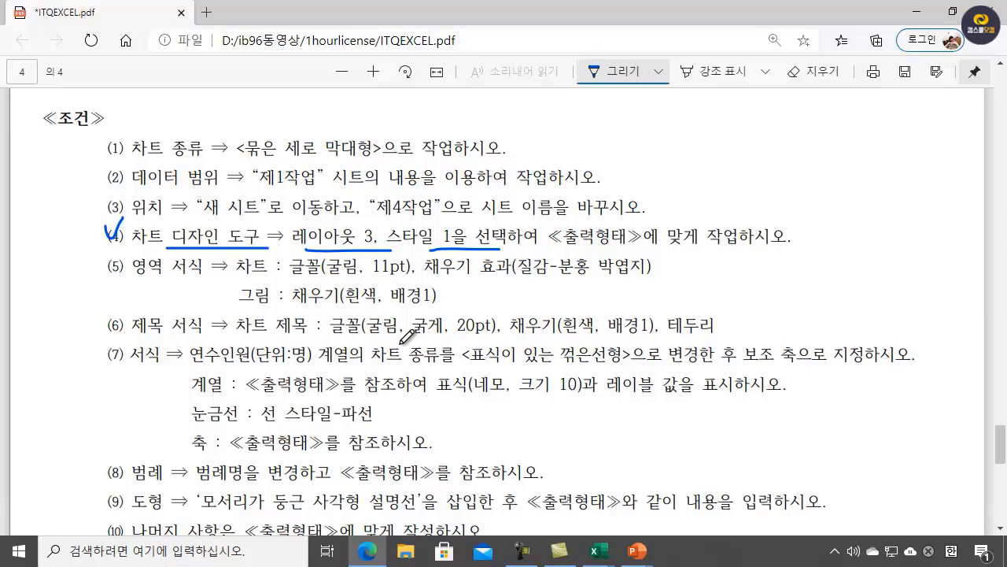
- Underline the 축 item in chart condition (7) and mark both value axes and the 600–700시간 interval on the sample chart
key(ctrl+s)
drag(192, 449, 249, 447)
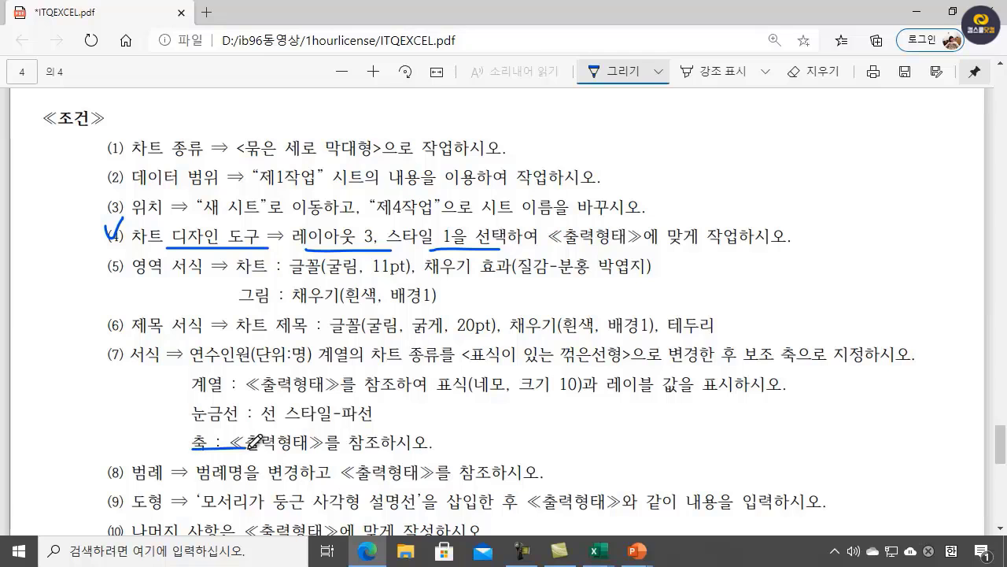
key(ctrl+s)
scroll(700, 394, down, 10)
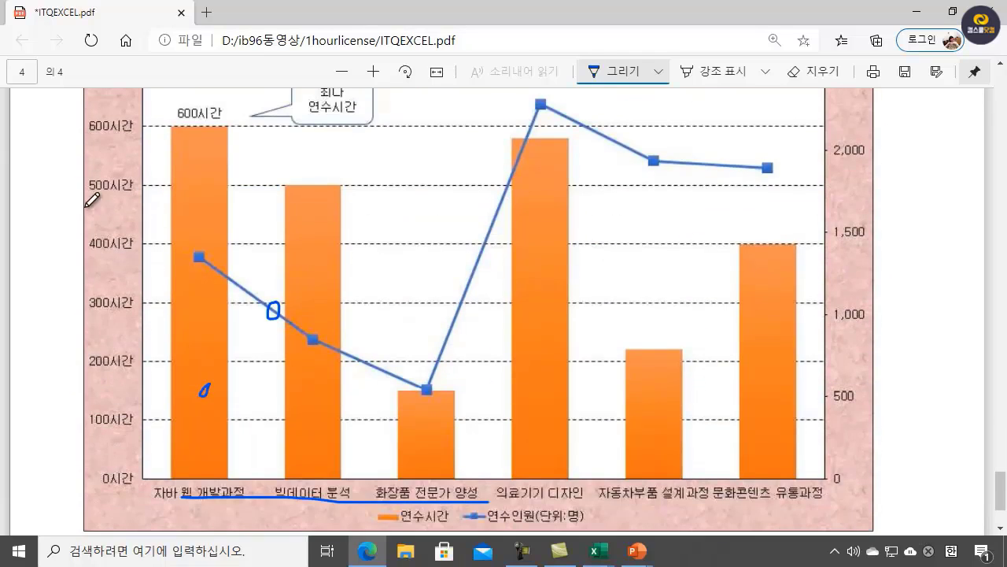
drag(87, 206, 79, 293)
drag(892, 197, 890, 363)
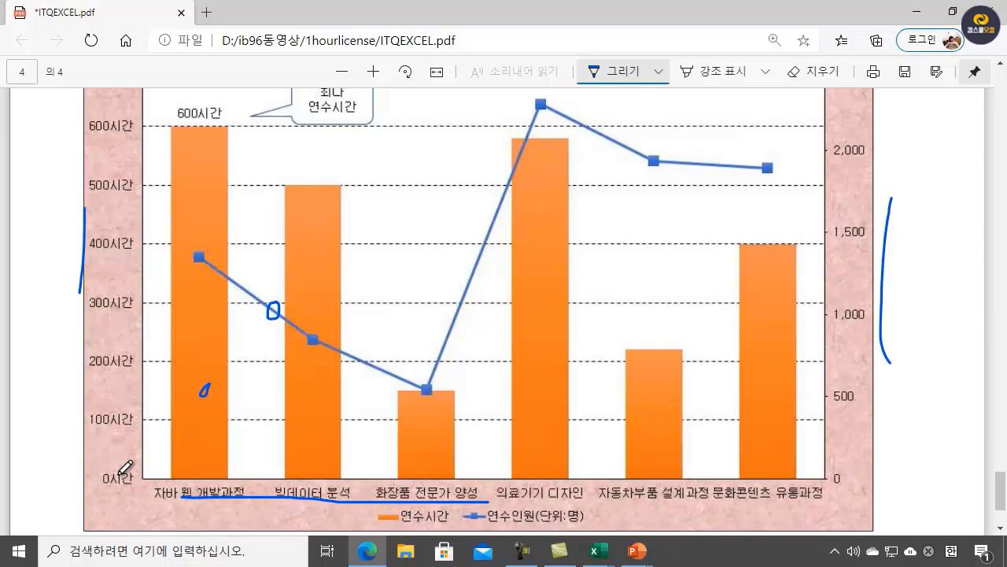
scroll(124, 464, up, 2)
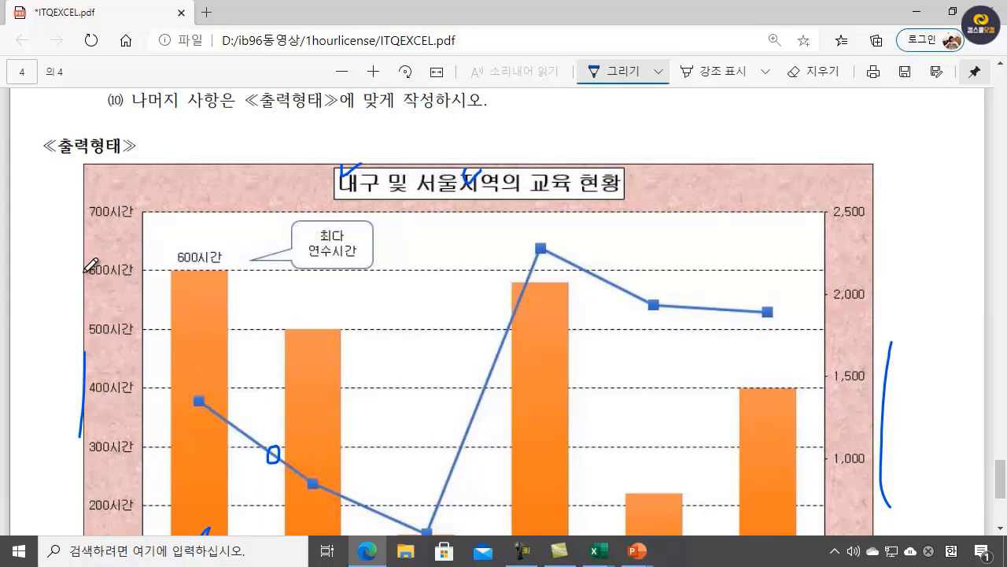
drag(87, 266, 91, 212)
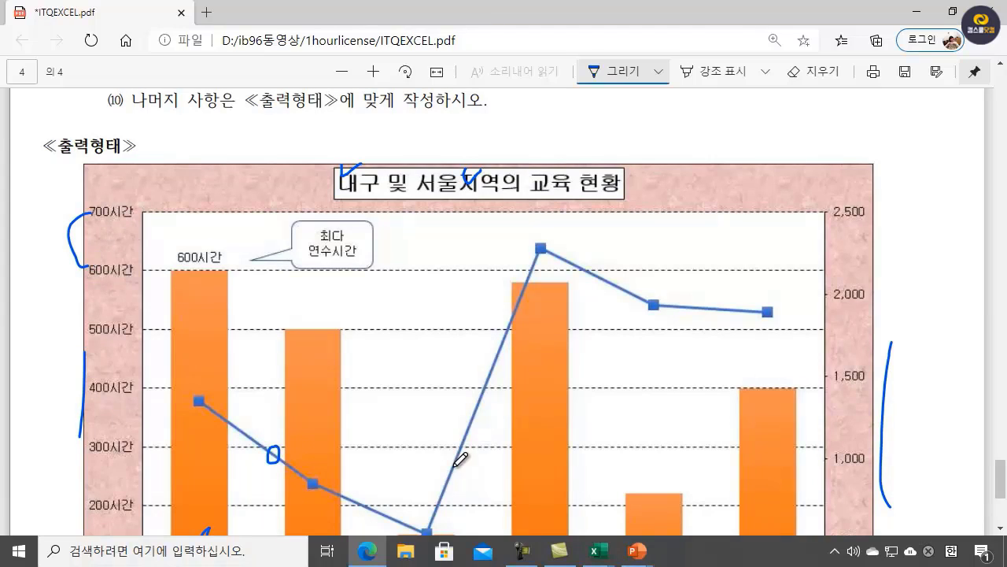
- Return to Excel's 통합 문서2 and set the primary vertical axis maximum to 700
mouse_move(599, 551)
click(681, 474)
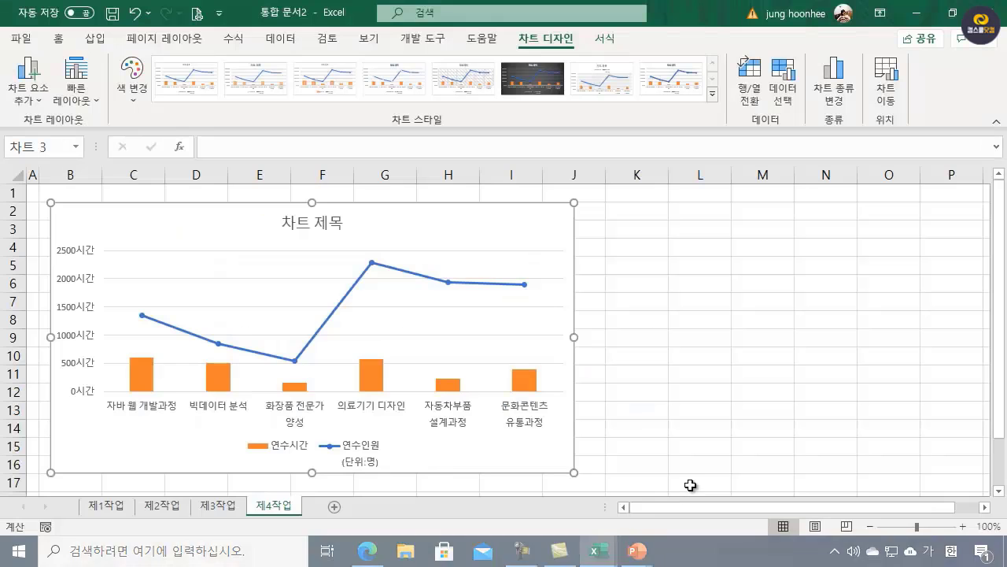
click(78, 340)
right_click(78, 340)
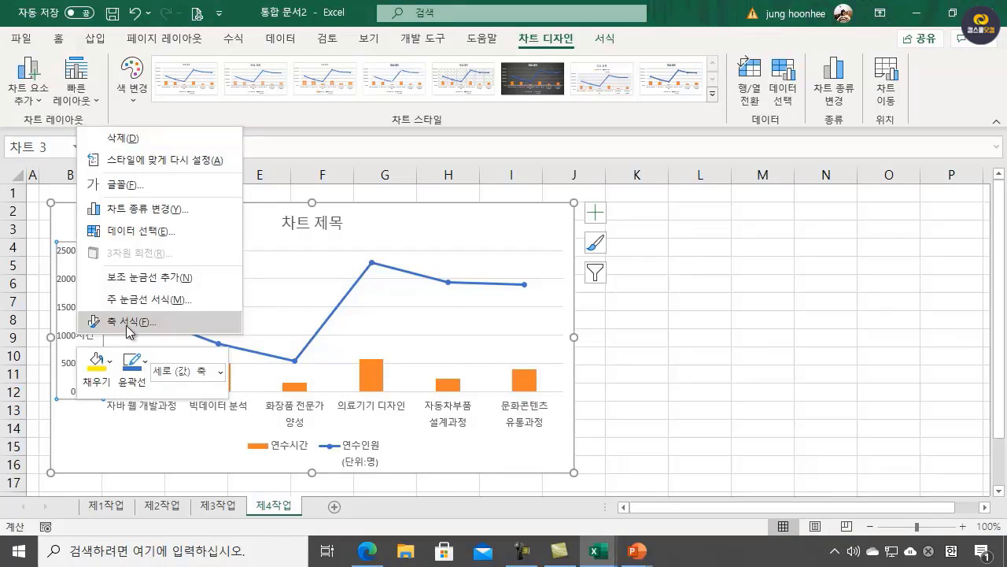
click(93, 319)
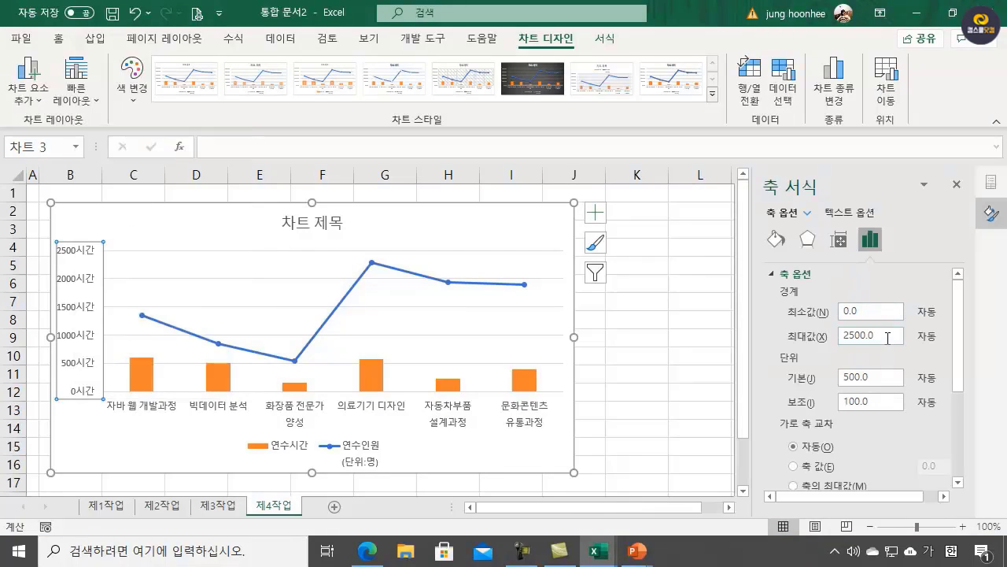
drag(888, 337, 789, 328)
text(700)
key(Return)
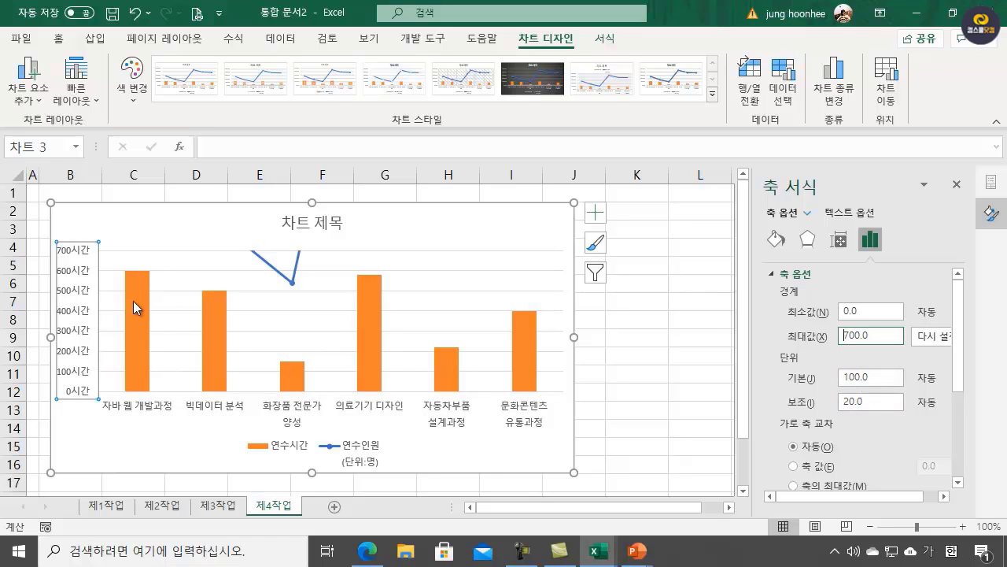
- Assign the 연수인원(단위:명) line series to the secondary axis (보조 축)
click(296, 270)
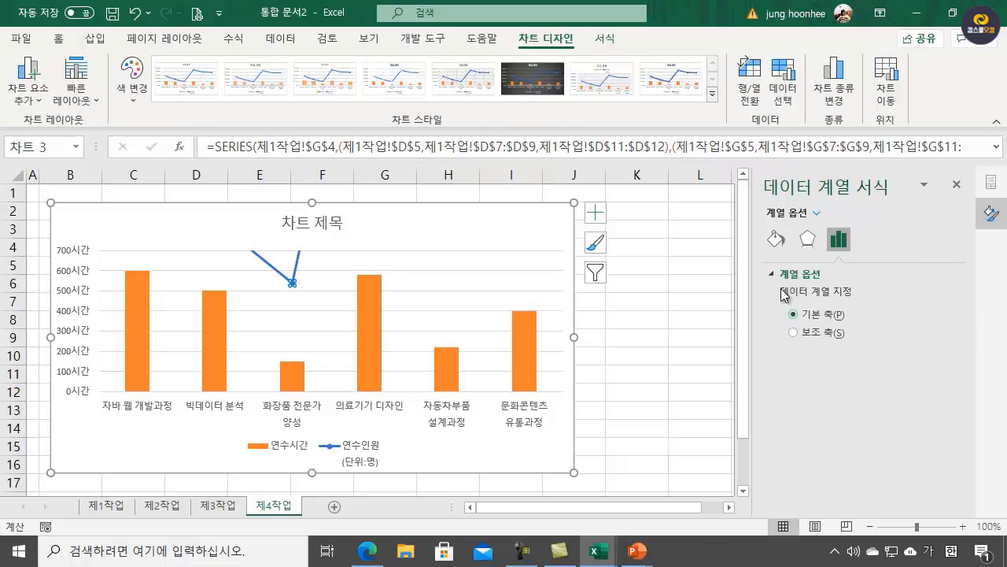
right_click(295, 277)
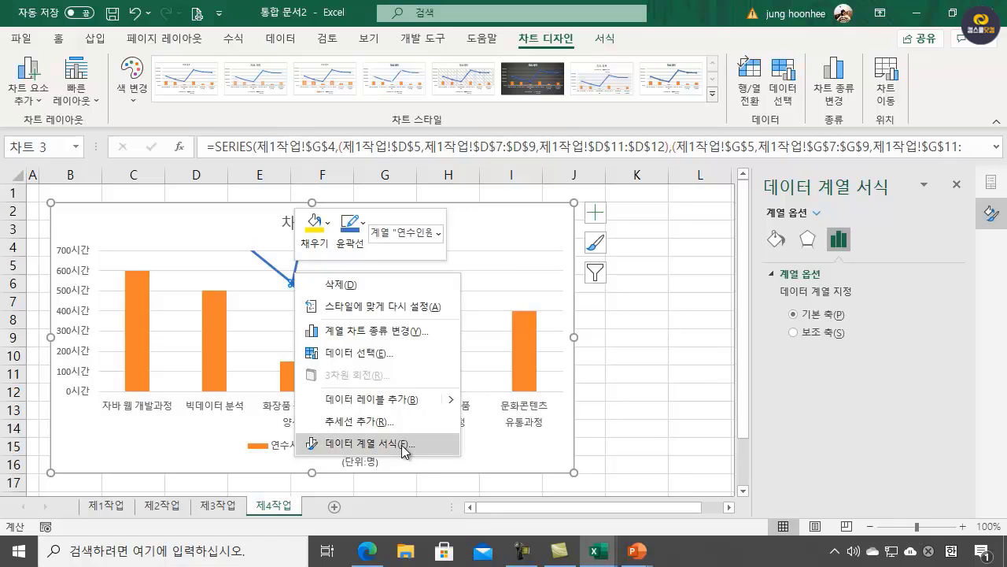
click(843, 390)
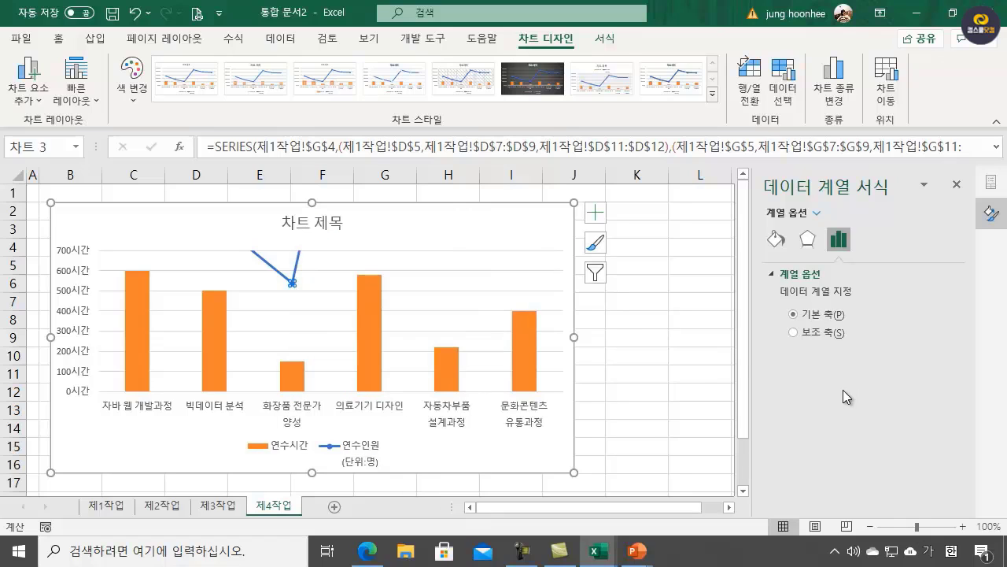
click(796, 334)
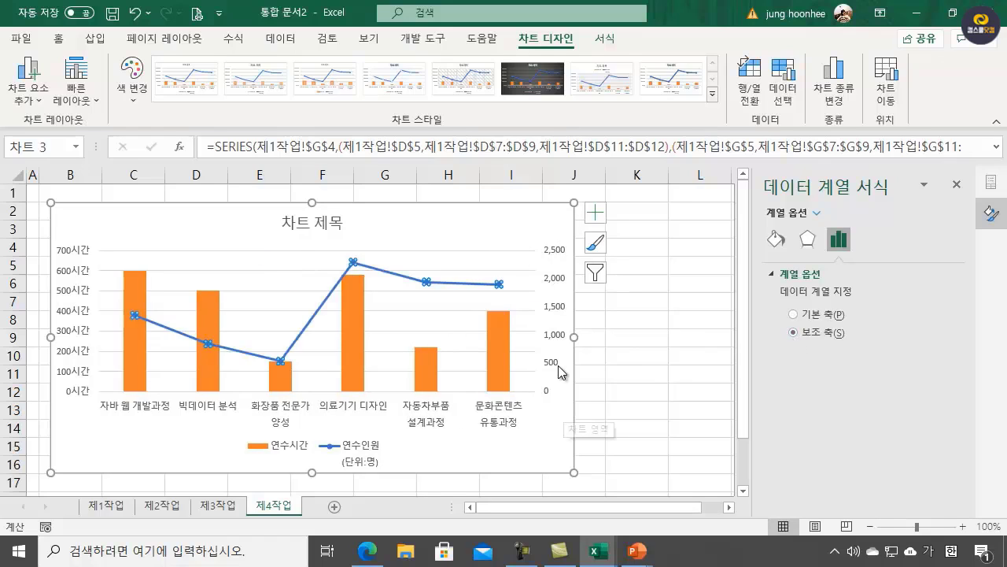
- Open the axis options of the chart's secondary vertical axis to check its bounds and units
click(555, 258)
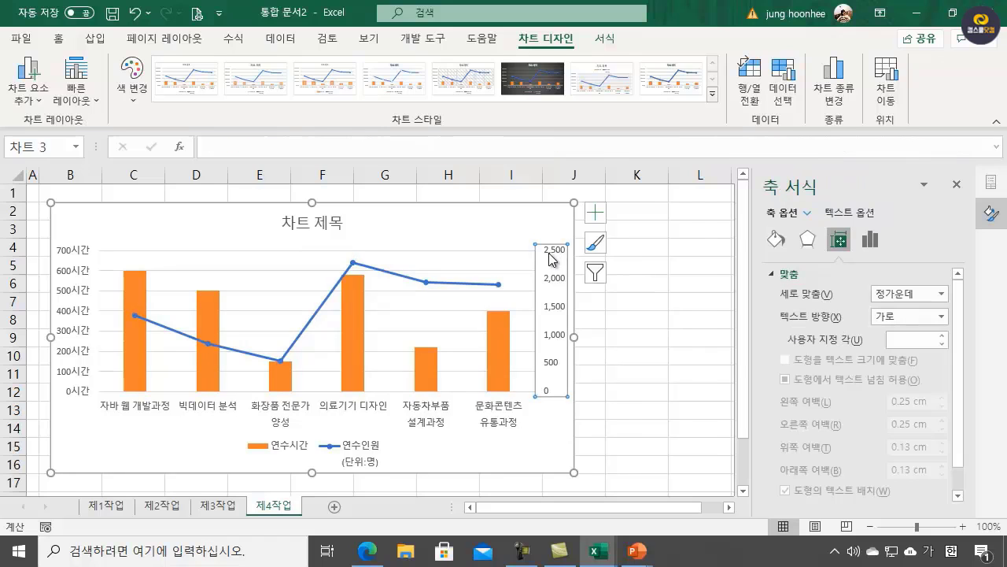
right_click(551, 257)
click(574, 449)
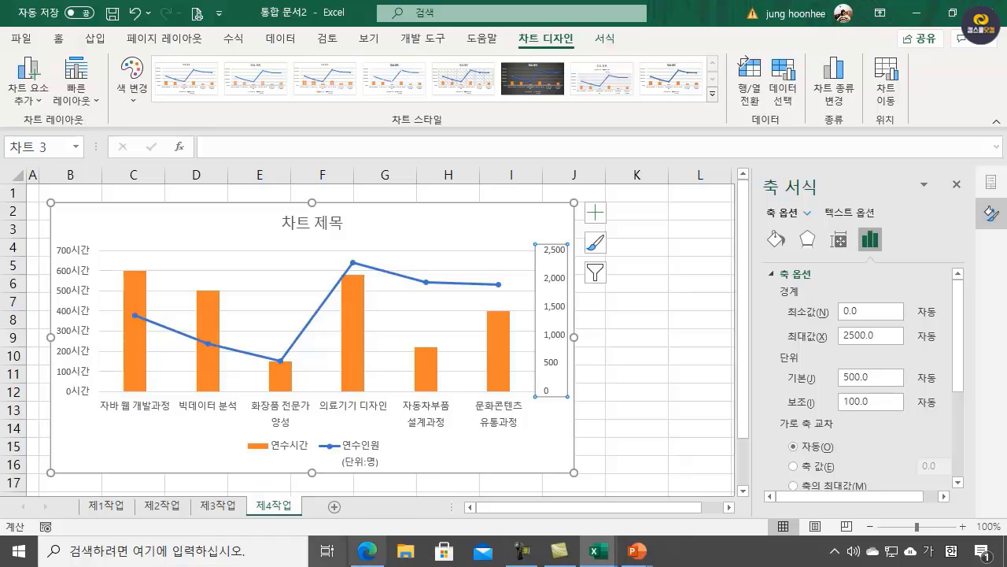
- Switch to ITQEXCEL.pdf and underline the gridline line-style wording in chart condition (7)
click(369, 551)
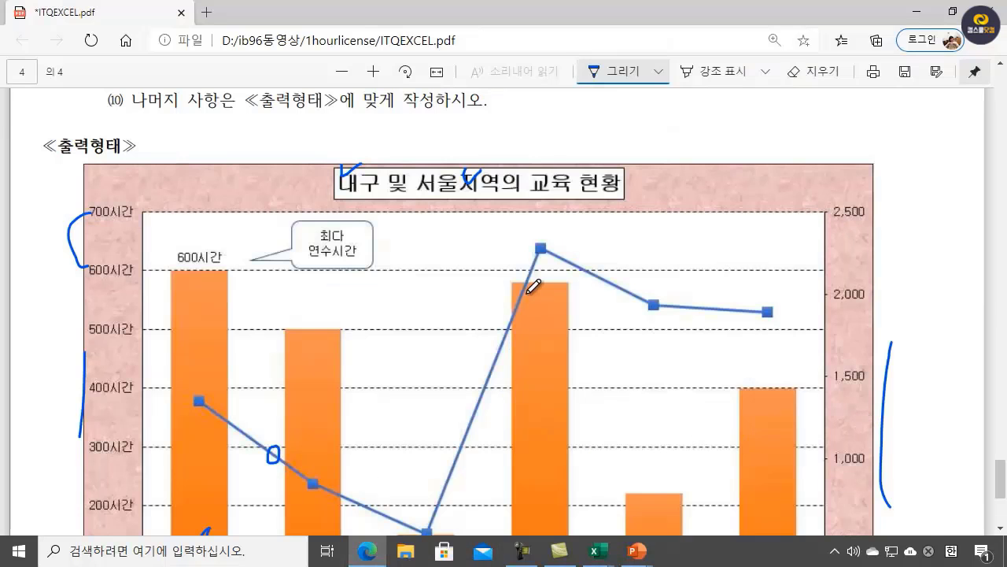
scroll(444, 275, up, 2)
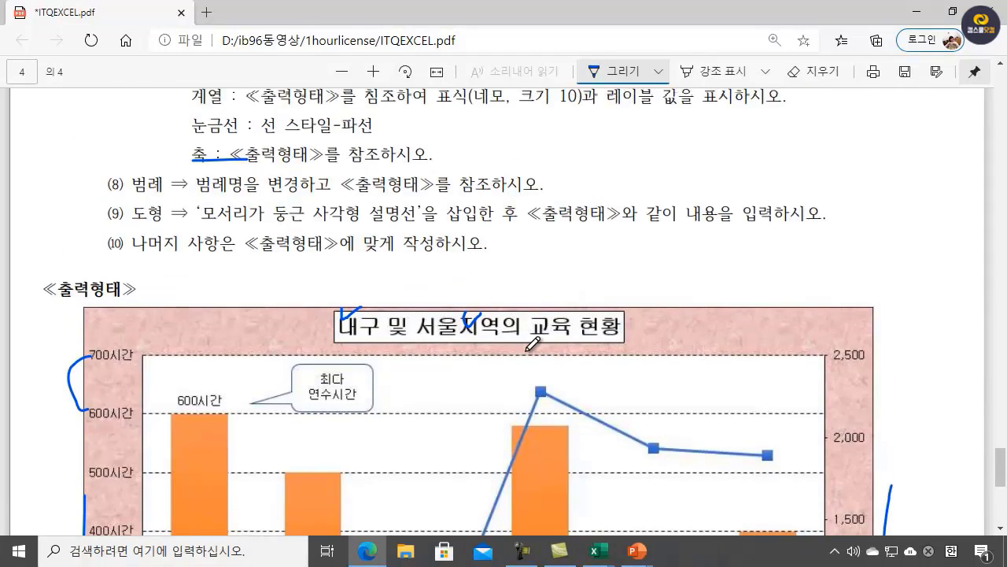
scroll(535, 346, up, 1)
drag(282, 206, 371, 203)
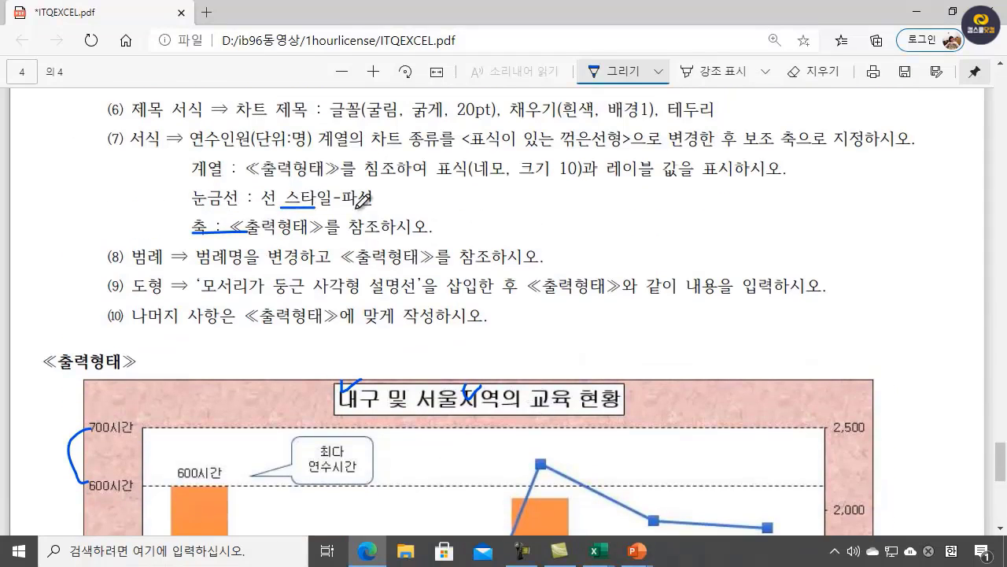
- Return to Excel's 통합 문서2 and set the dash type of the chart's major gridlines to 파선
click(603, 553)
click(620, 510)
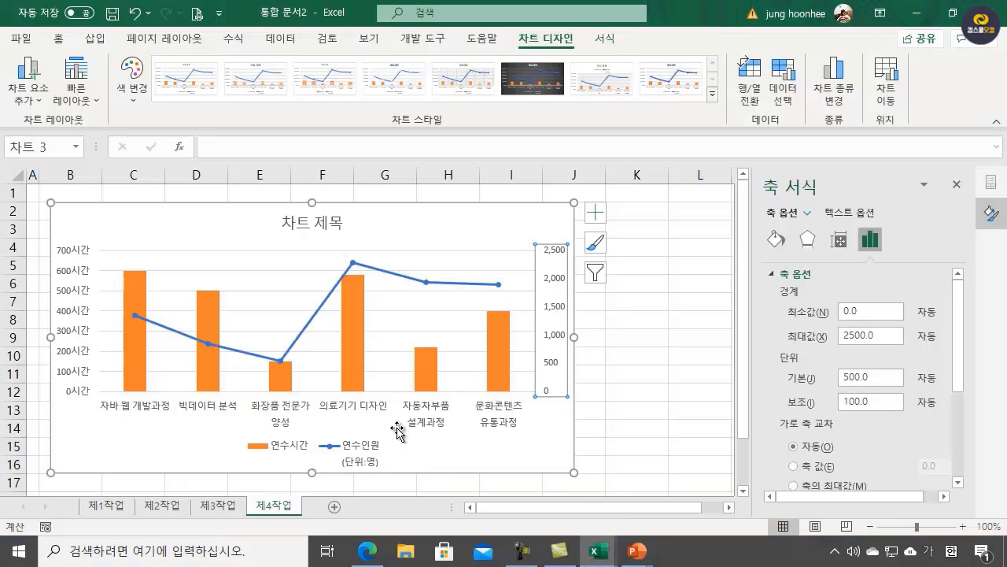
click(487, 253)
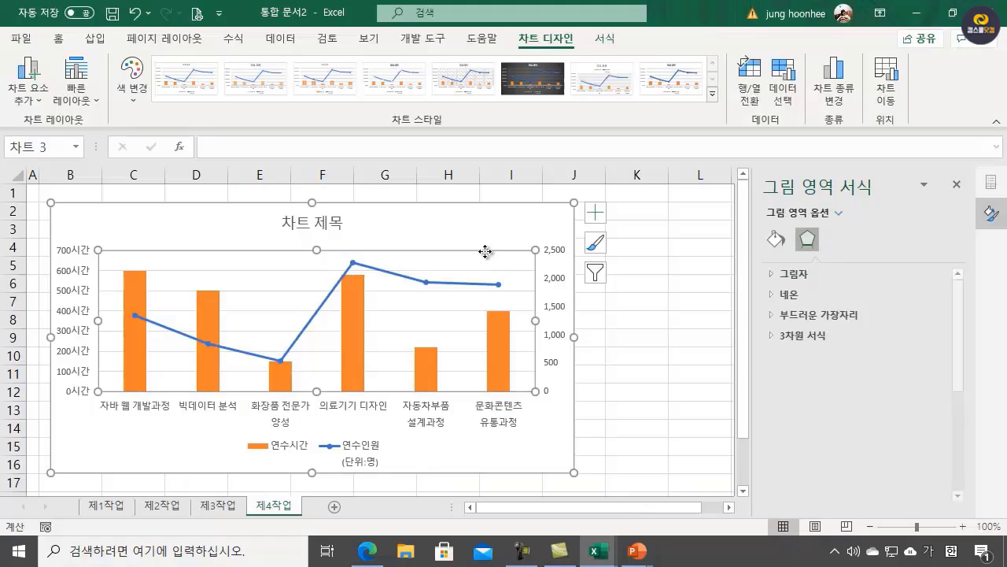
click(446, 275)
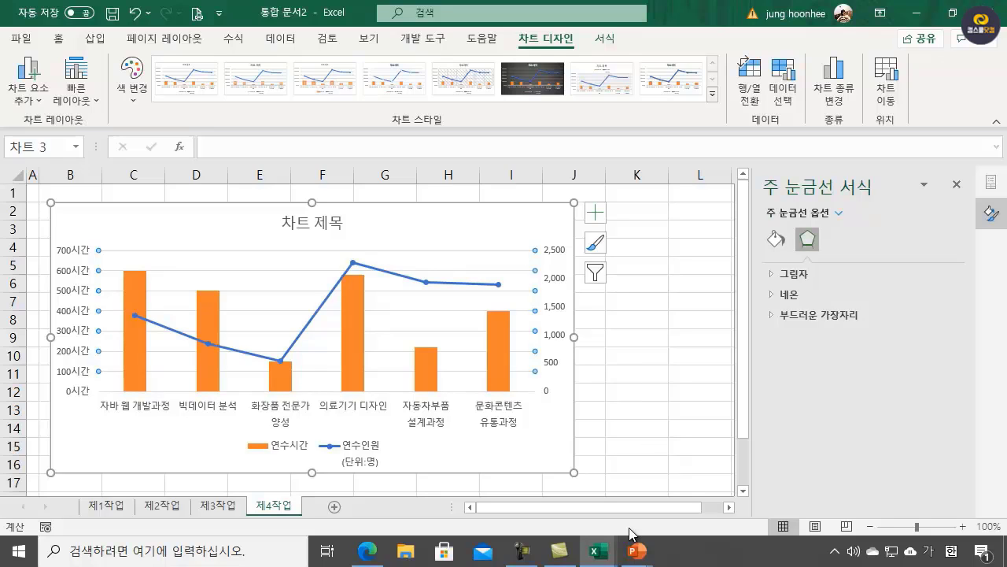
right_click(489, 250)
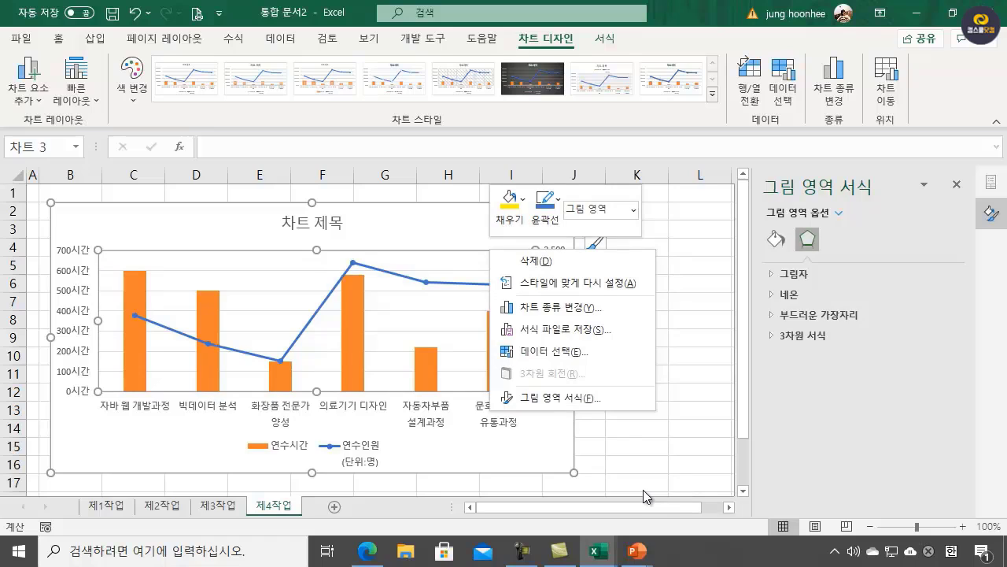
click(426, 293)
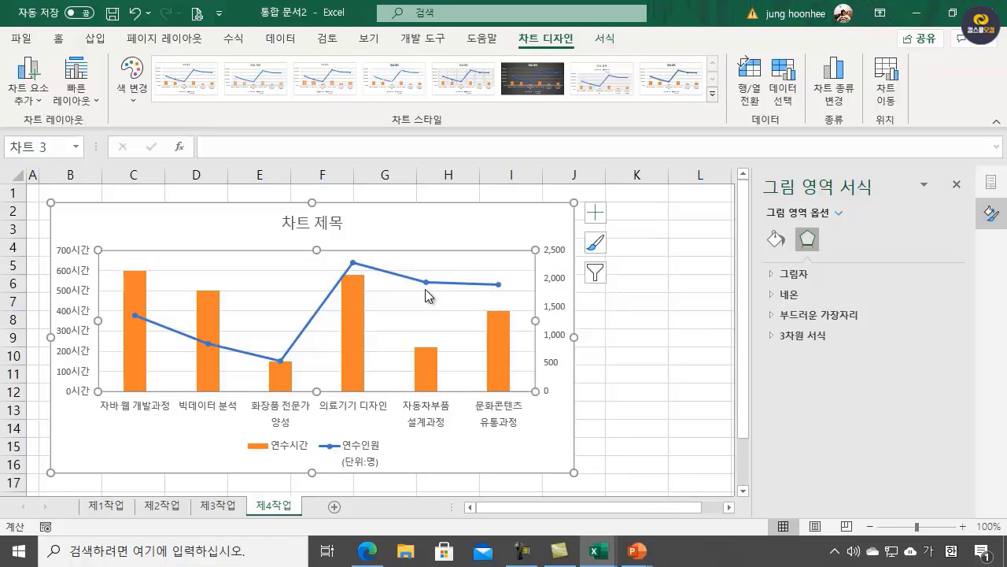
click(426, 293)
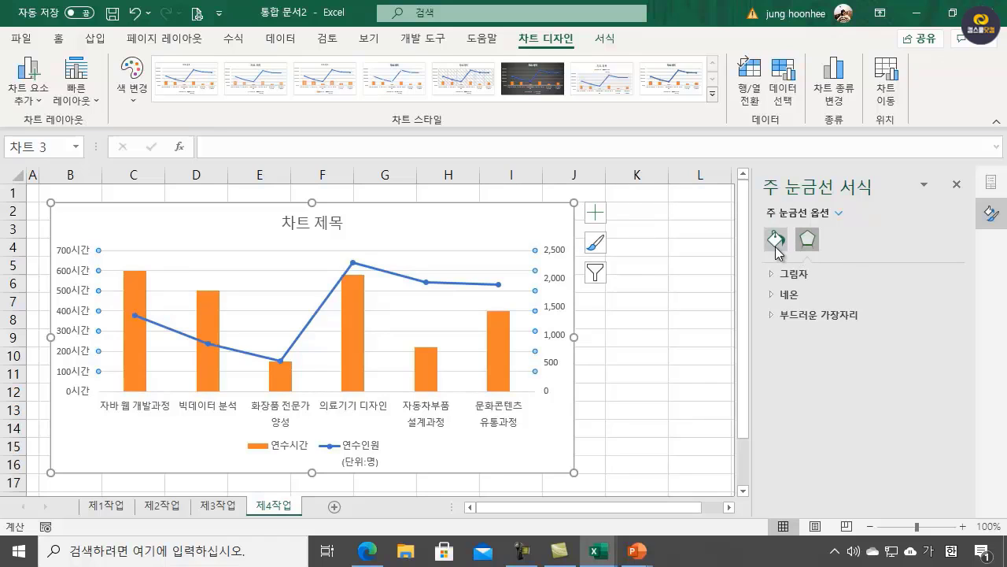
click(777, 241)
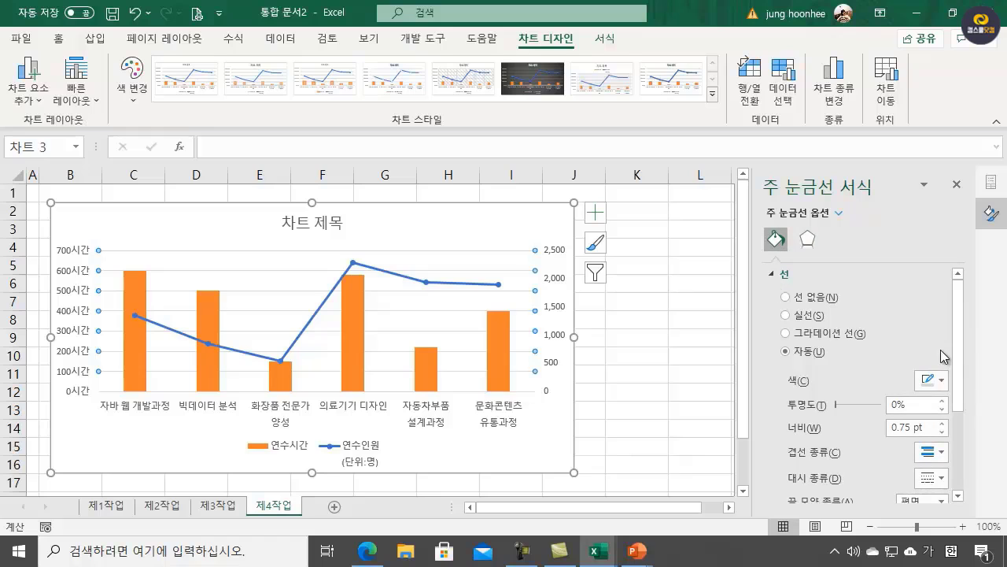
drag(958, 329, 965, 394)
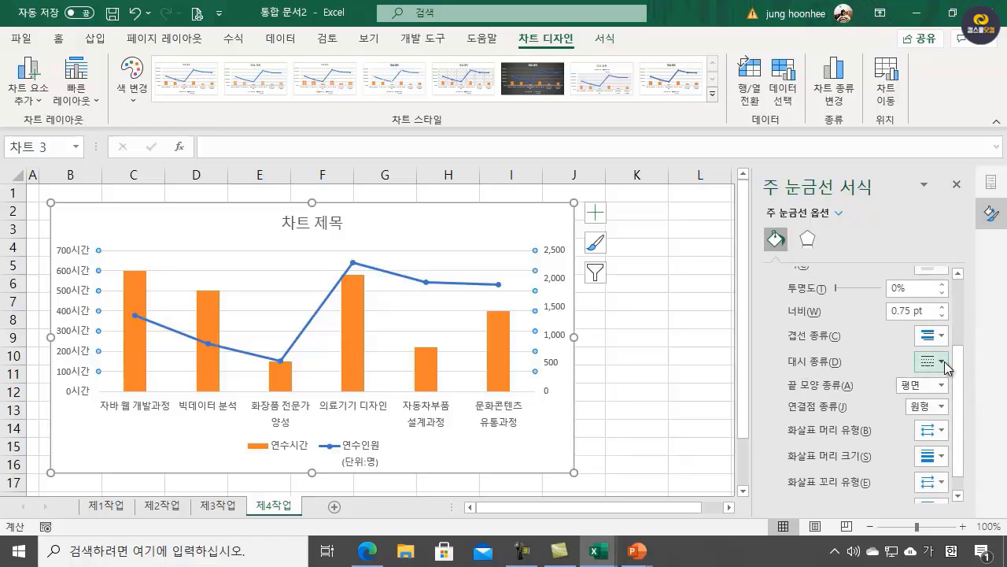
click(944, 365)
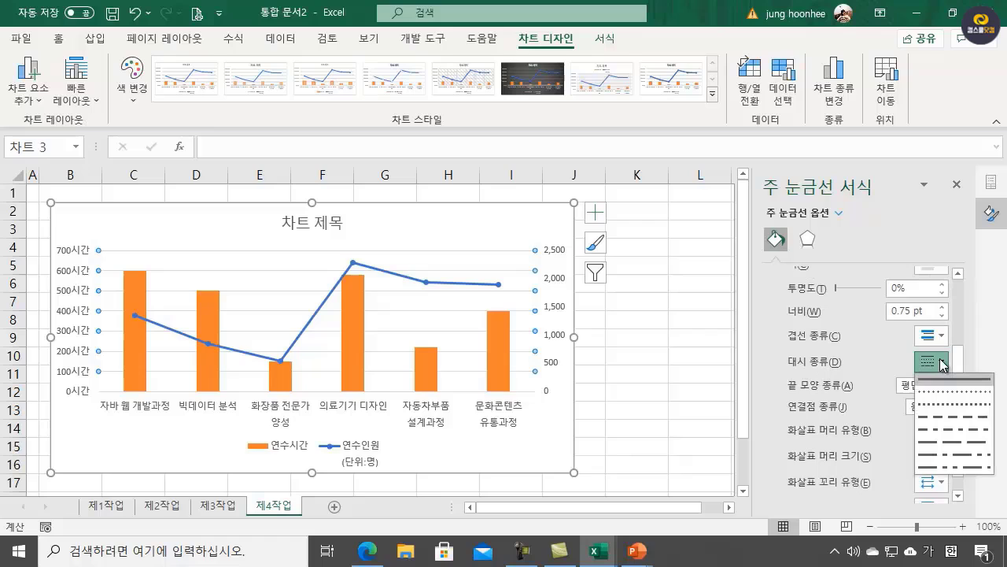
click(954, 422)
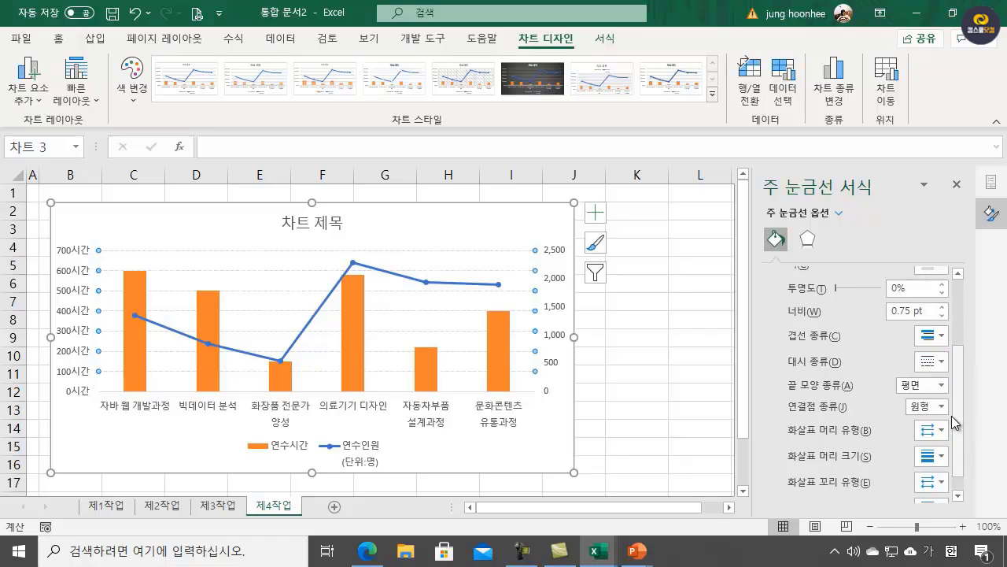
- Hide the cell gridlines on the 제4작업 sheet so the chart's dashed lines can be seen clearly
click(651, 364)
scroll(586, 349, up, 3)
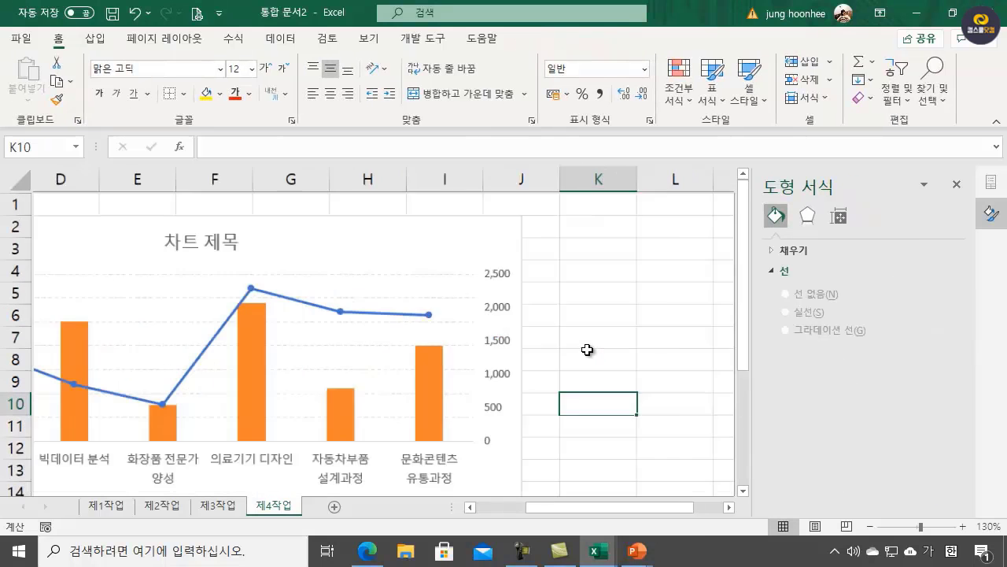
scroll(594, 350, up, 2)
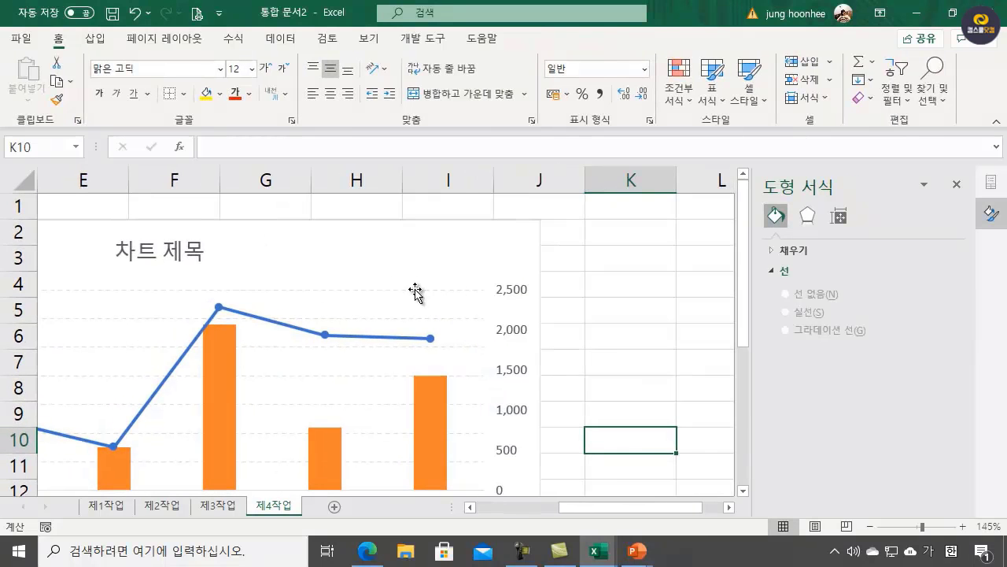
click(599, 368)
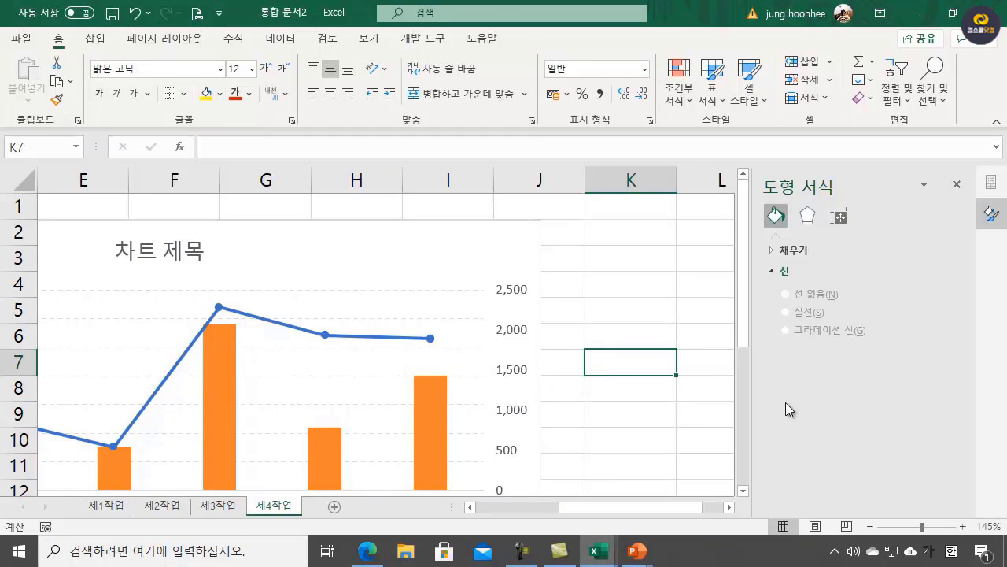
click(668, 305)
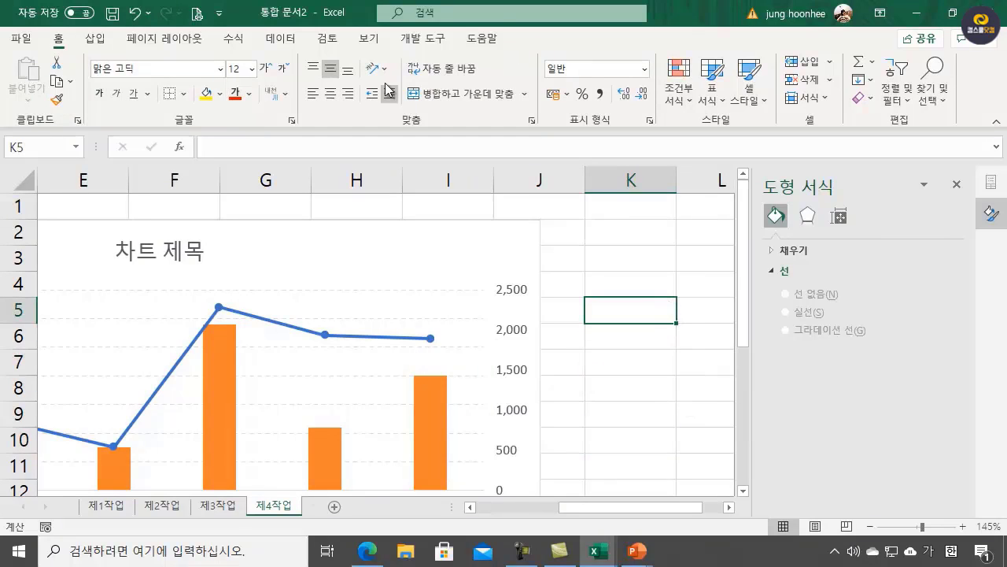
click(367, 39)
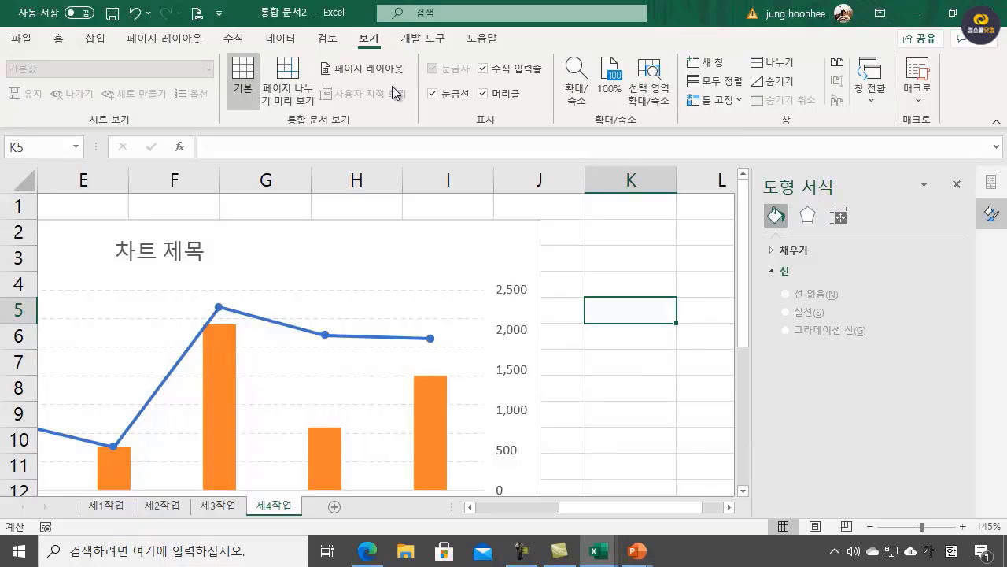
click(434, 94)
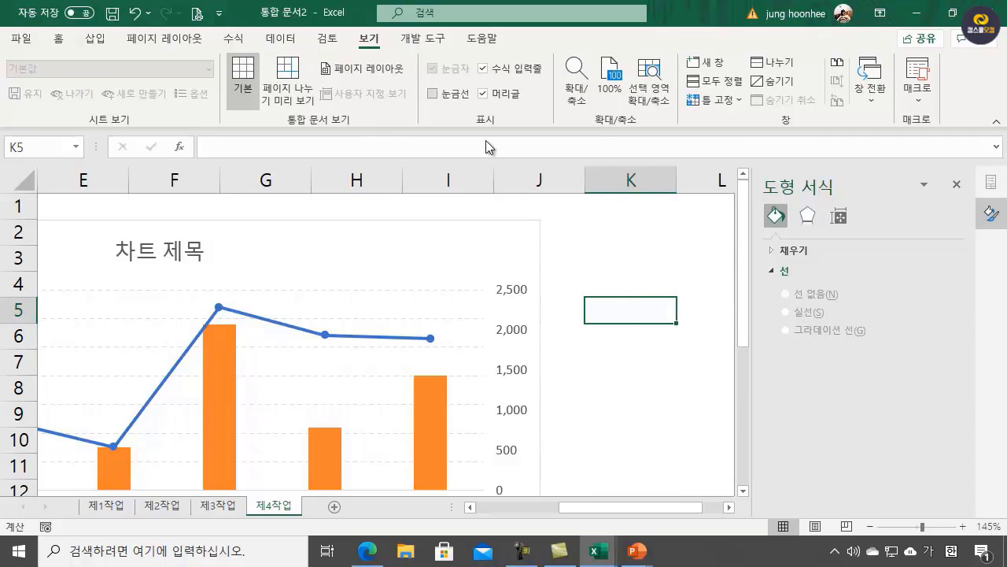
click(630, 378)
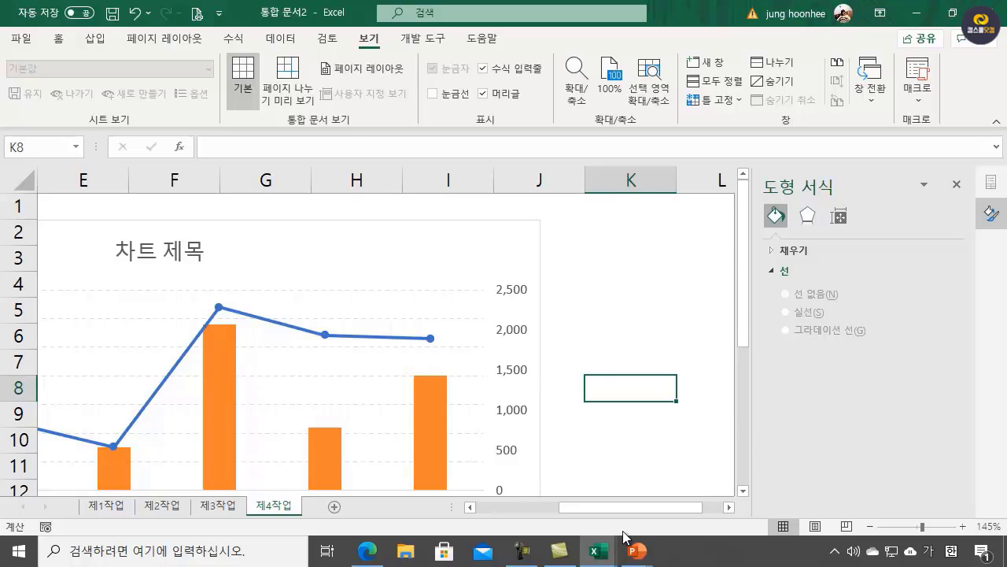
- Switch to ITQEXCEL.pdf and underline the 600시간 data label above the first column in the sample chart
drag(620, 507, 538, 507)
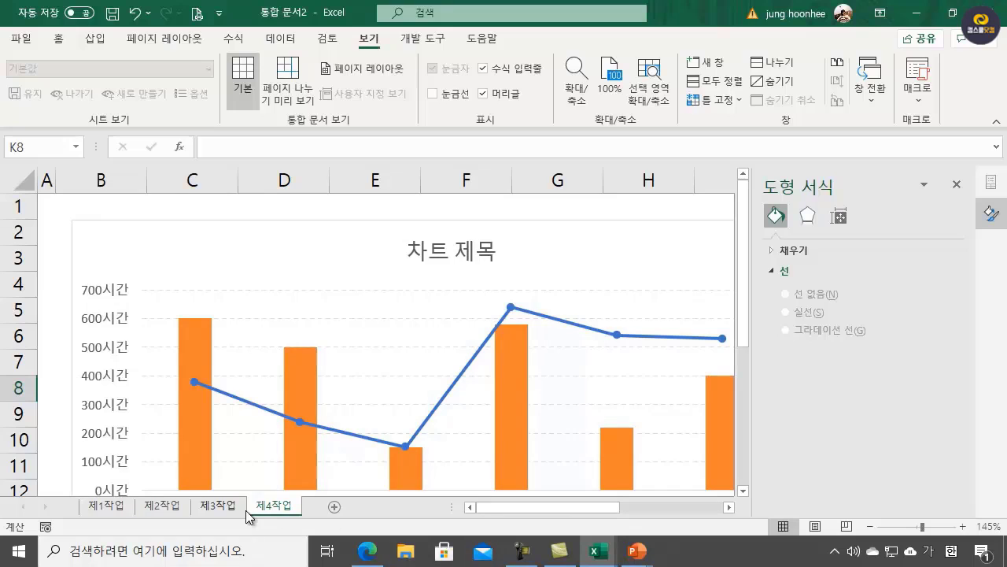
click(367, 550)
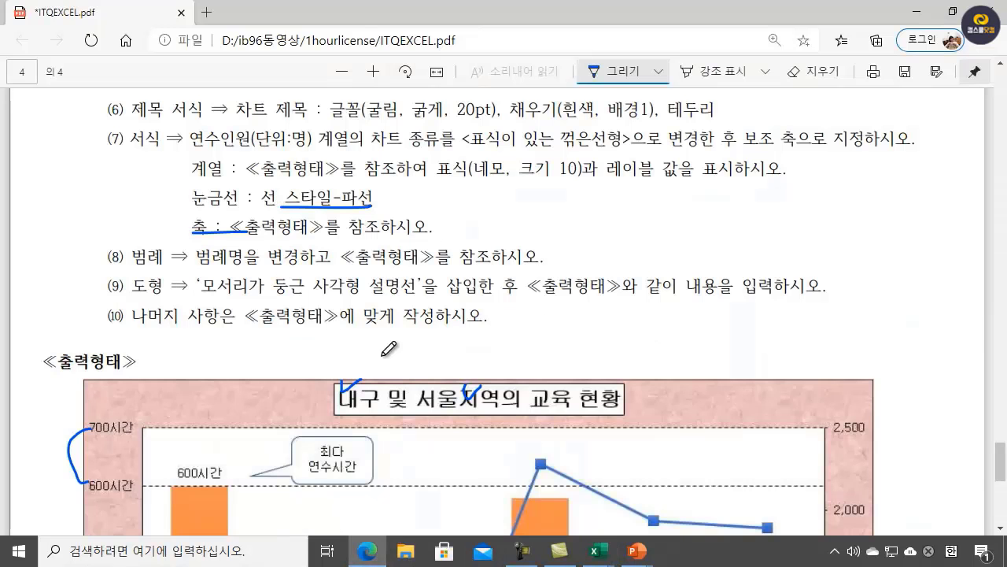
scroll(360, 417, down, 1)
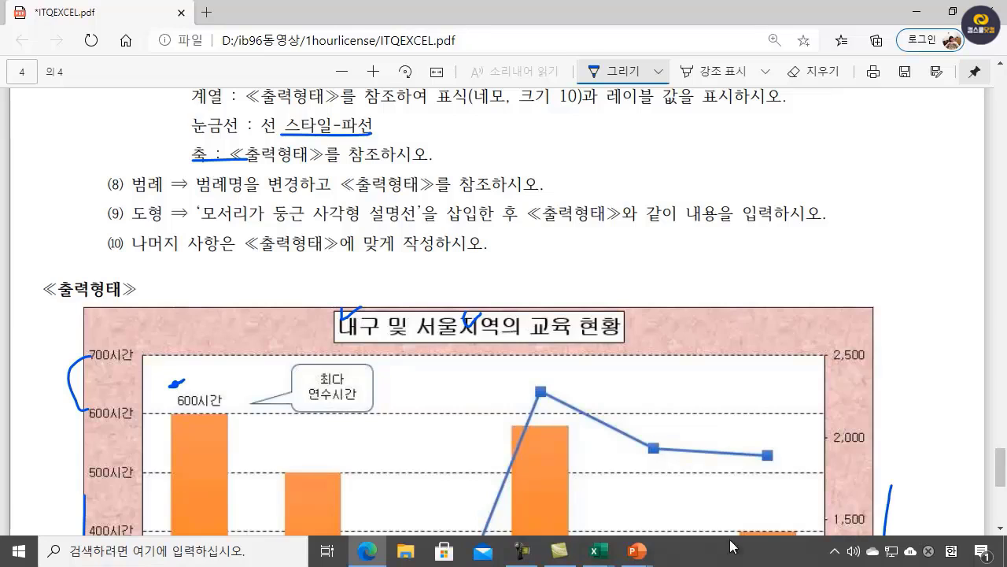
scroll(366, 393, down, 3)
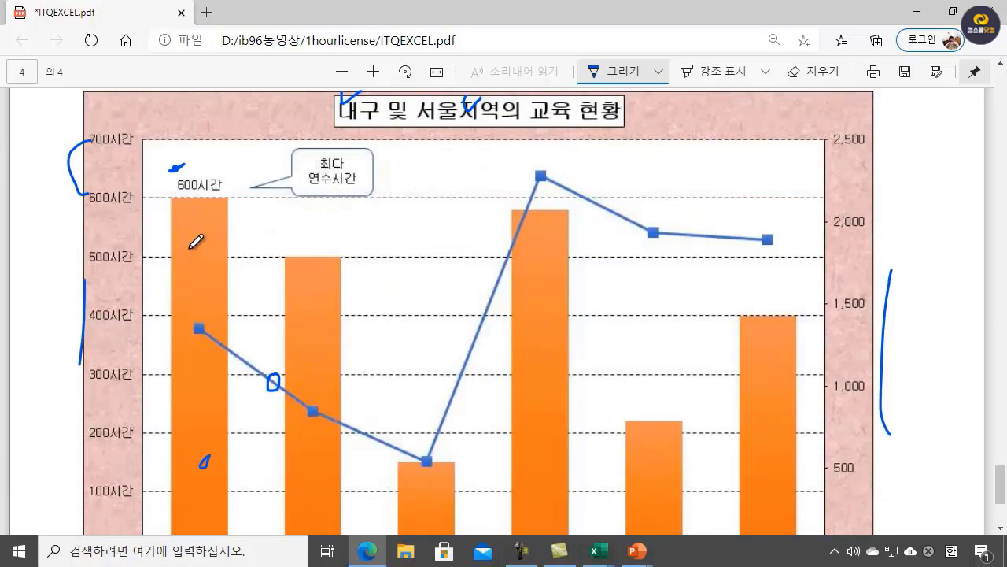
drag(174, 192, 246, 192)
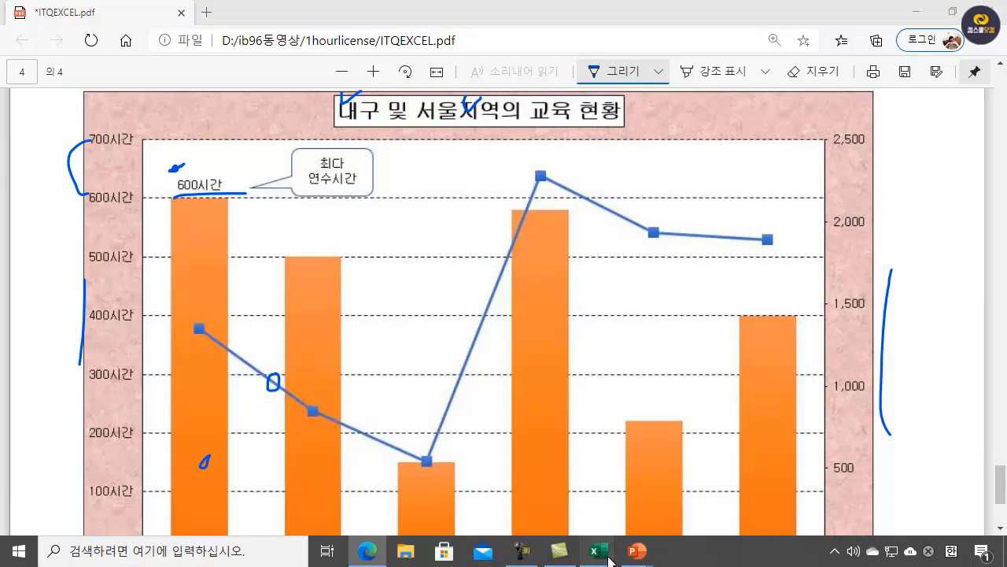
- Return to Excel's 통합 문서2 and add a data label to only the first column of the 연수시간 series
mouse_move(599, 551)
click(636, 480)
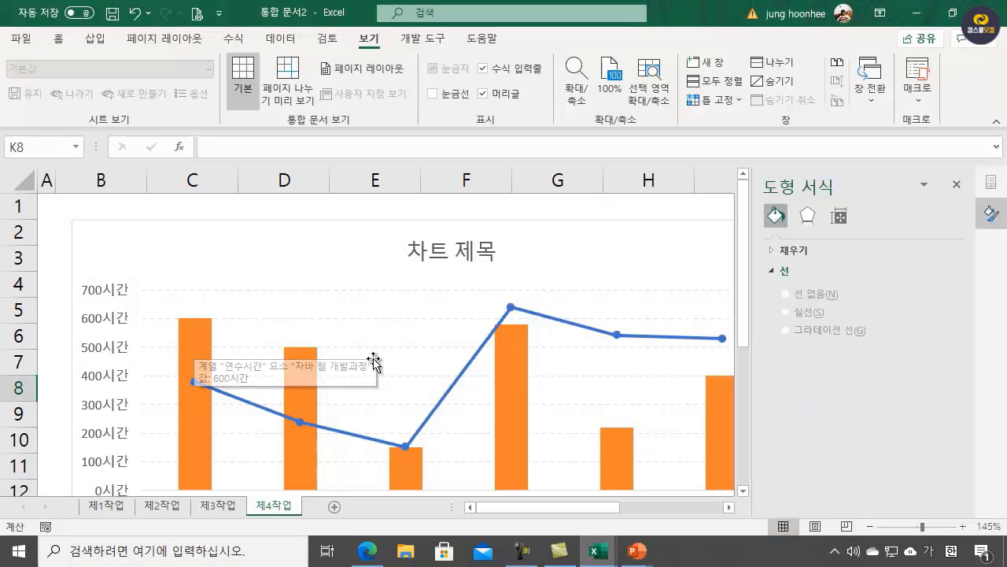
click(193, 339)
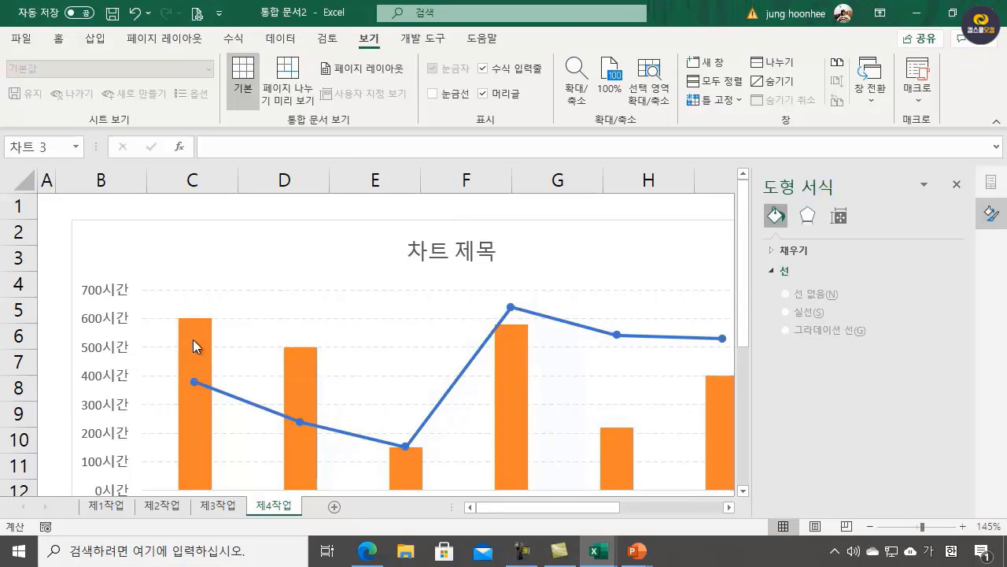
click(196, 346)
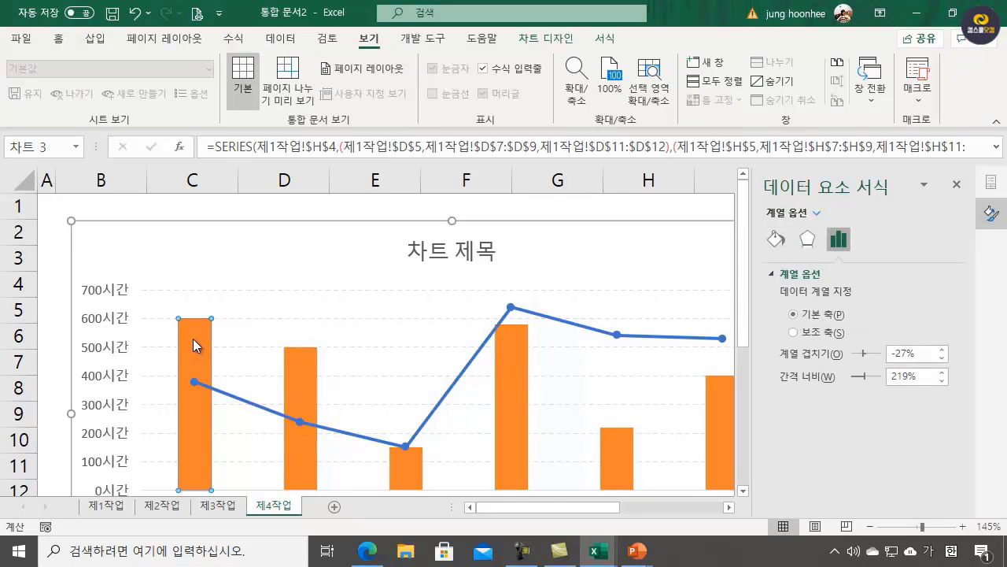
right_click(195, 341)
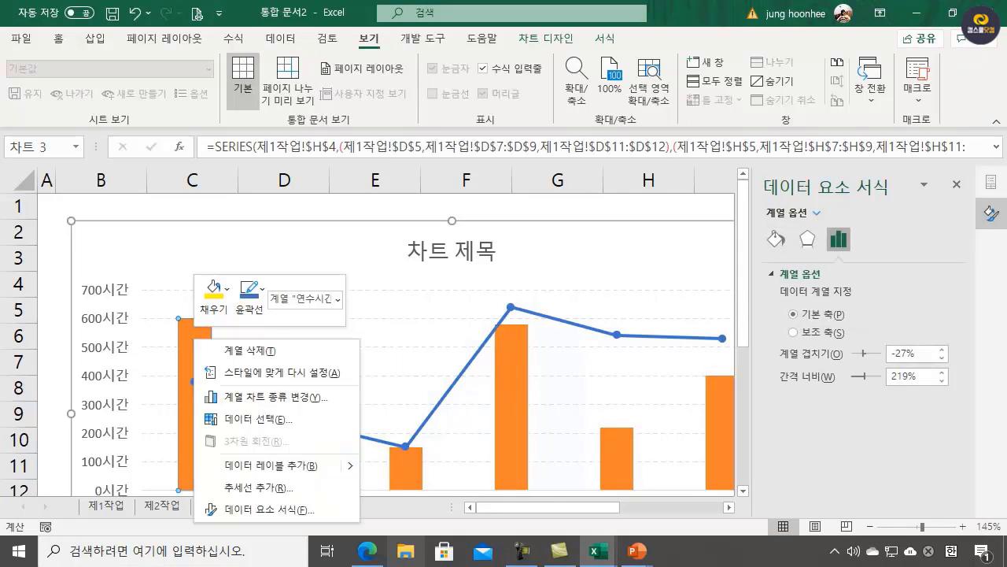
click(314, 464)
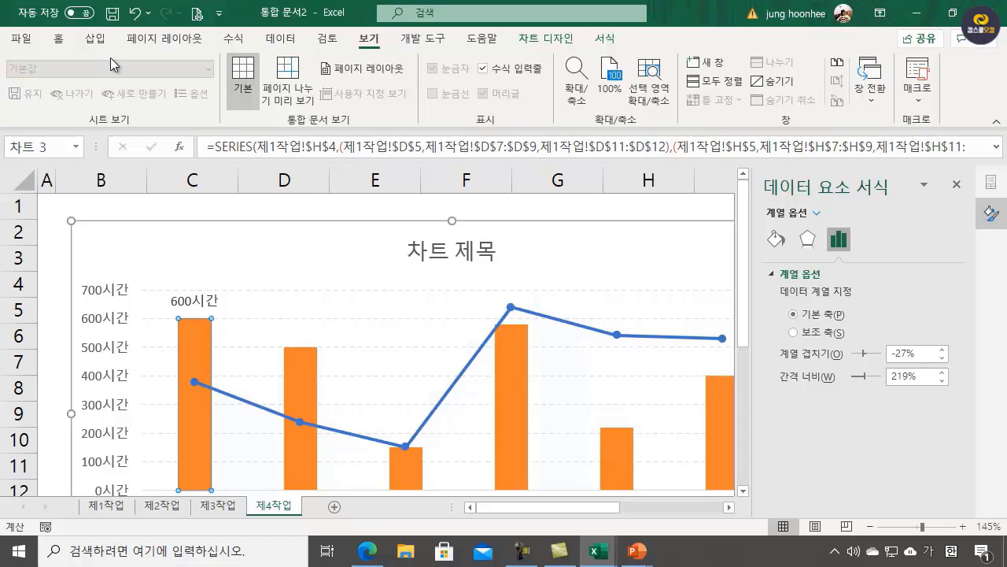
- Insert a rounded rectangular callout about 2.7 by 1.13 cm above the second column and point its tail at the 600시간 label
click(95, 37)
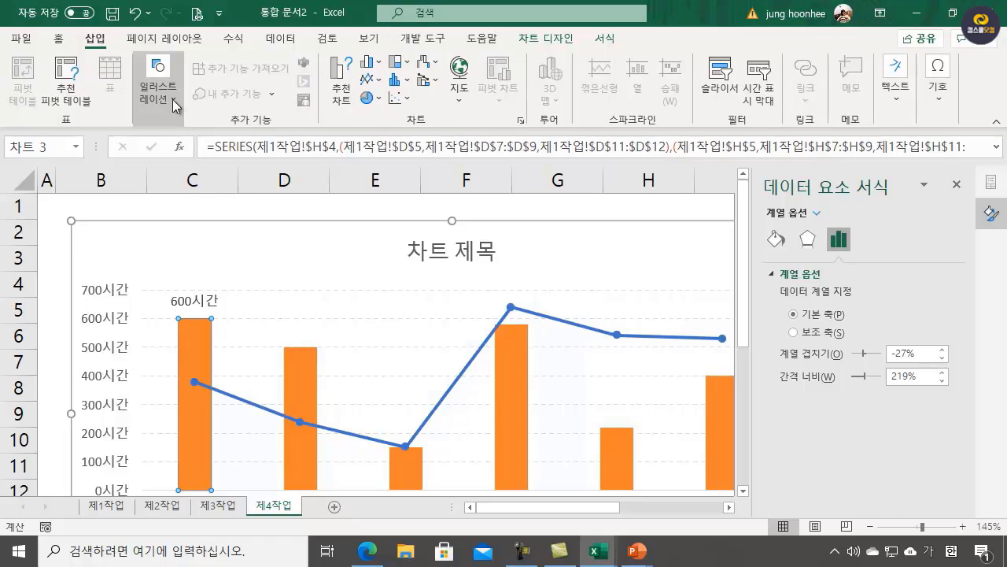
click(172, 100)
click(198, 180)
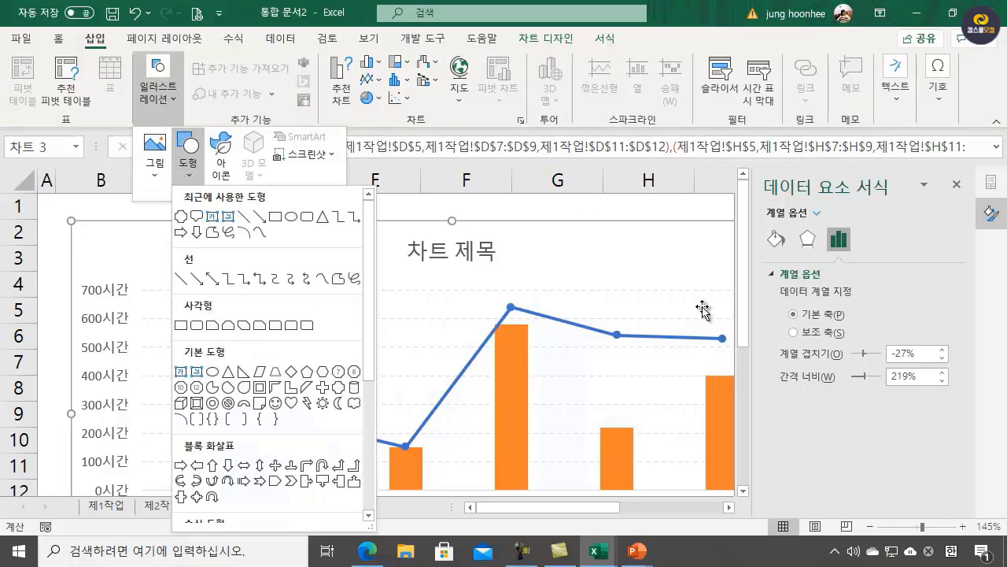
scroll(311, 435, down, 5)
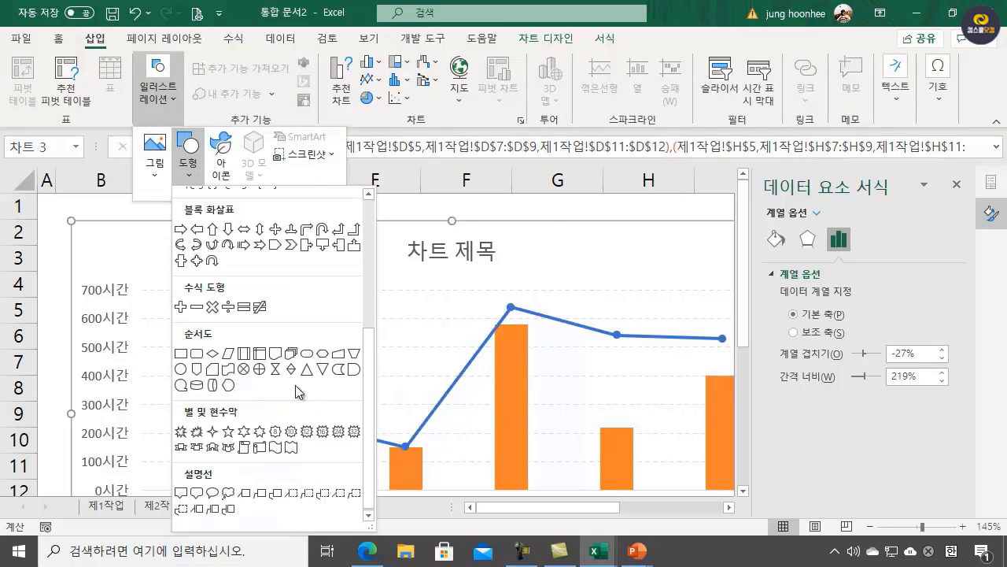
click(197, 494)
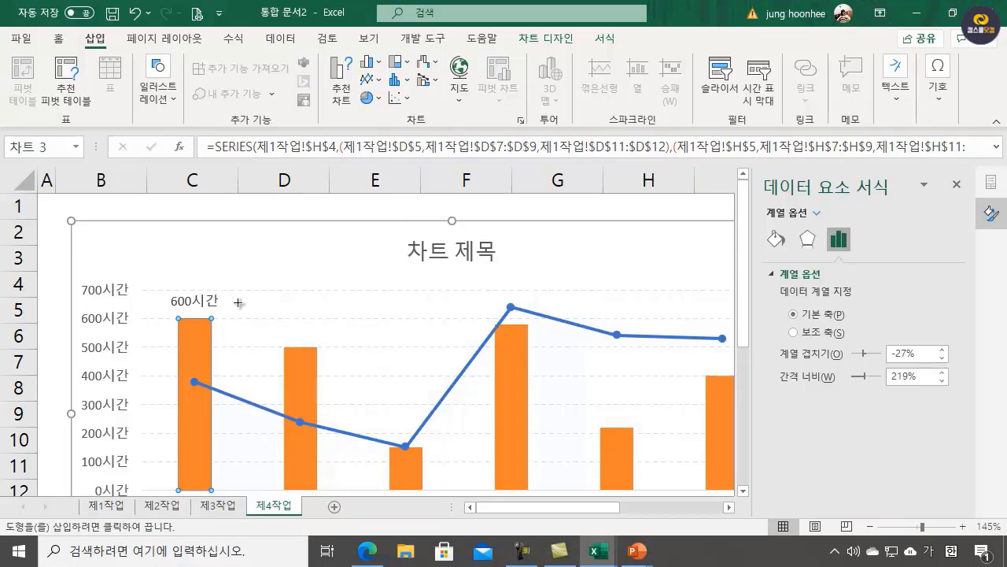
drag(241, 267, 358, 315)
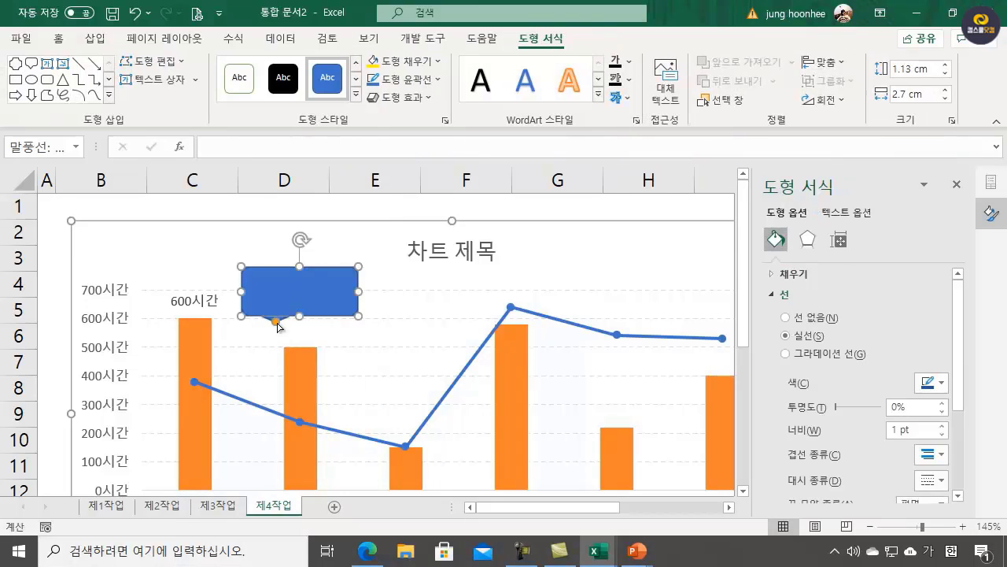
drag(276, 321, 226, 301)
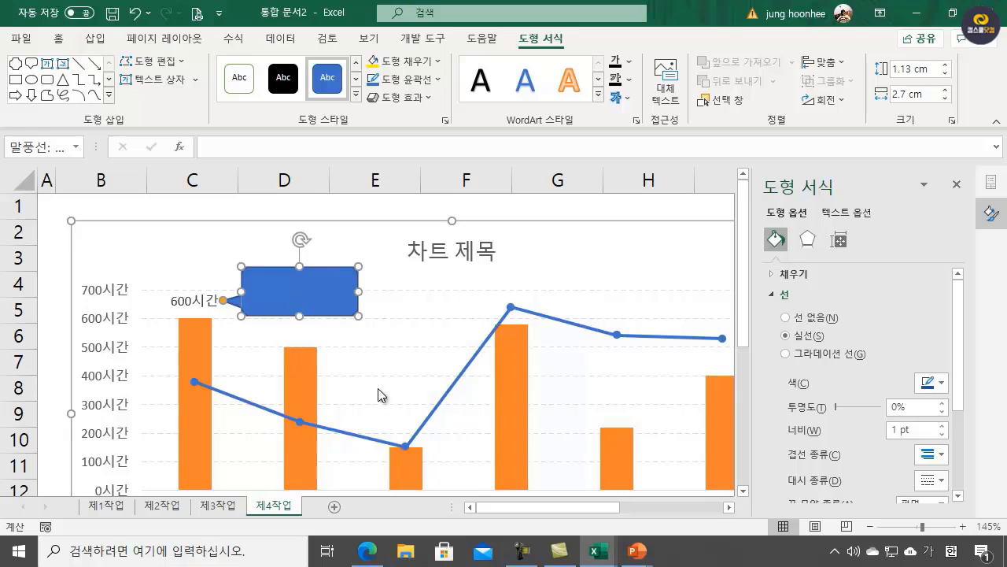
- Check the callout wording in ITQEXCEL.pdf, then enter 최다 and 연수시간 on two lines in the 통합 문서2 callout
key(alt+Tab)
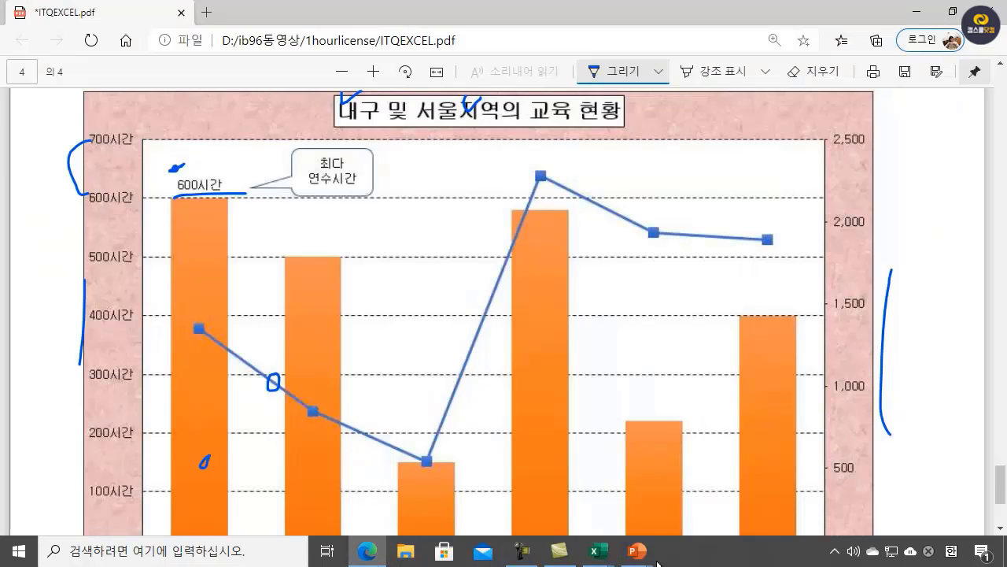
mouse_move(602, 555)
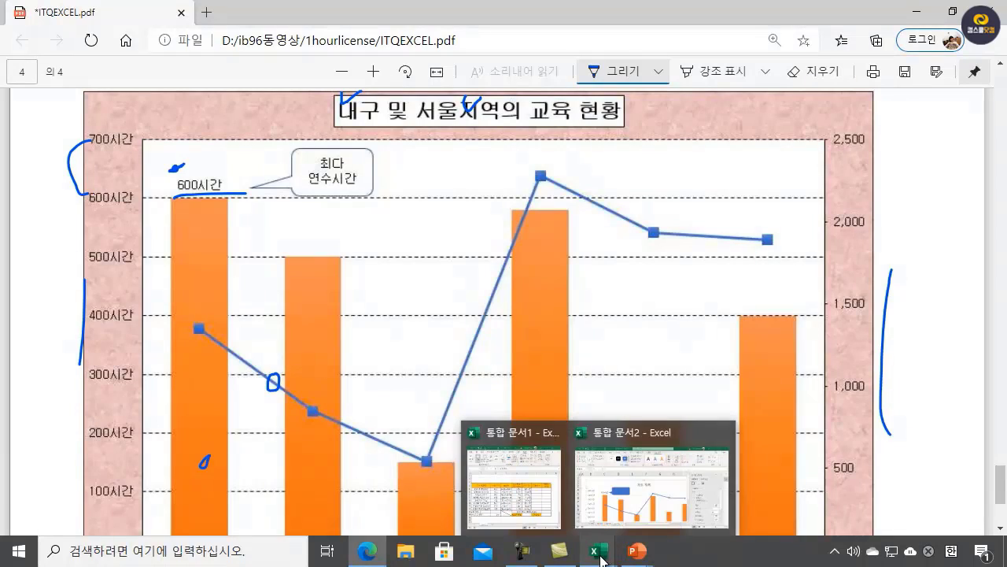
click(644, 470)
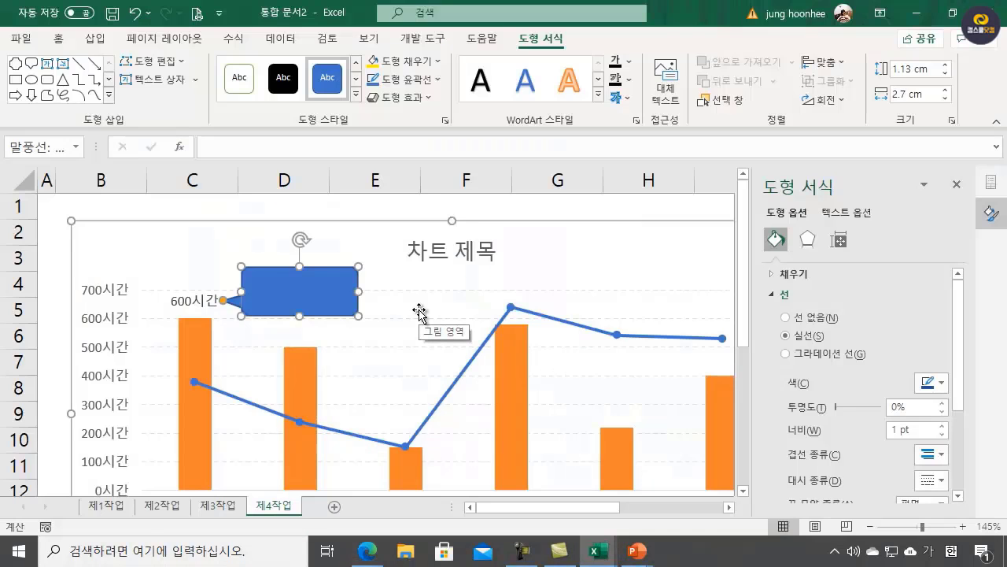
text(최다)
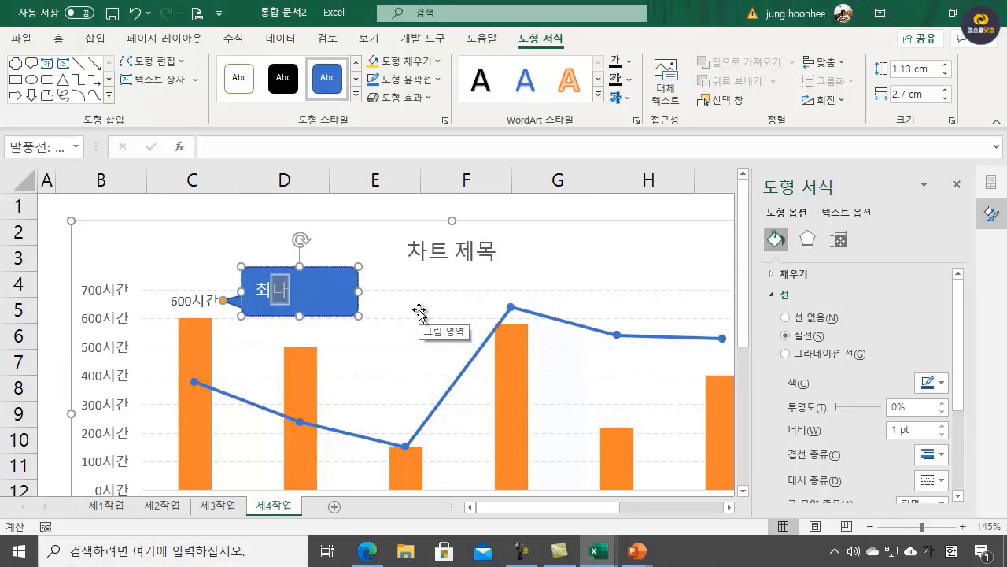
key(Return)
text(연속 시간)
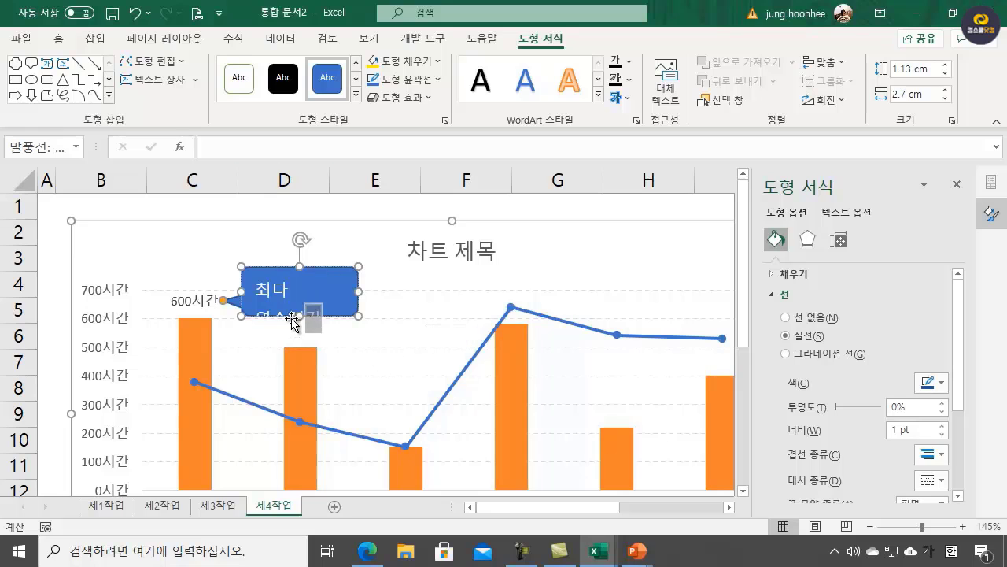
click(277, 270)
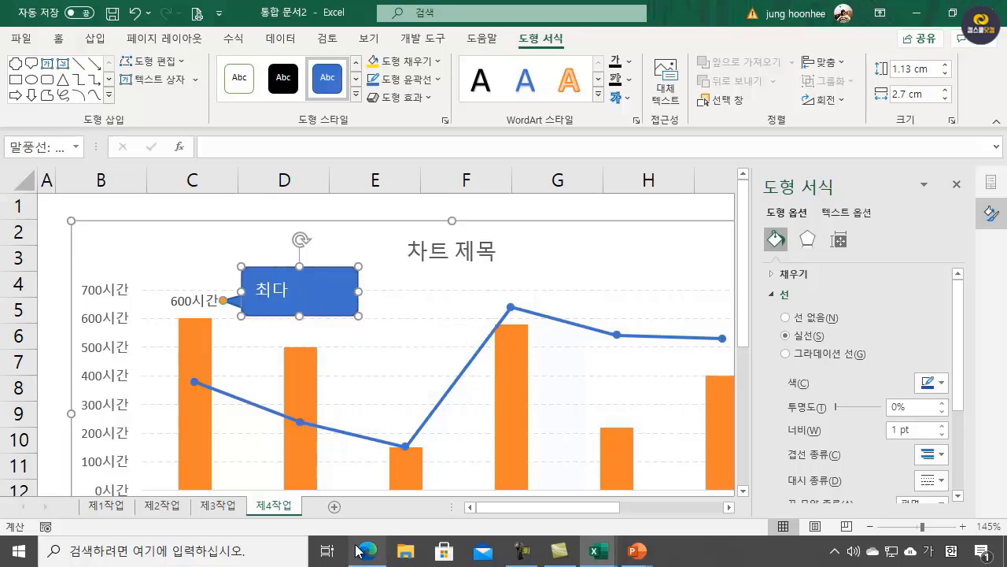
- Switch to ITQEXCEL.pdf and review the callout condition (9) and the callout's appearance in the sample chart
click(382, 551)
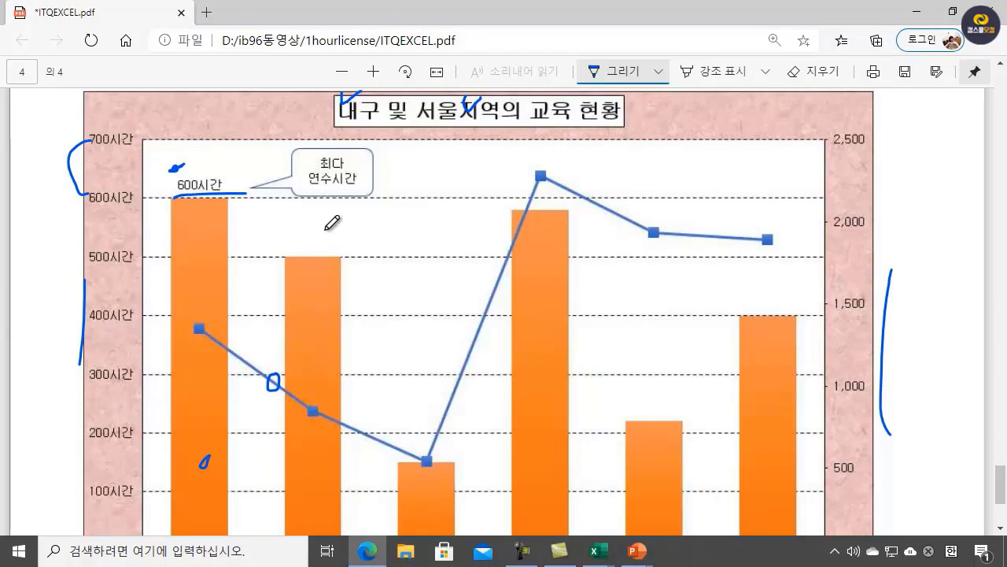
scroll(560, 272, up, 3)
scroll(561, 272, up, 3)
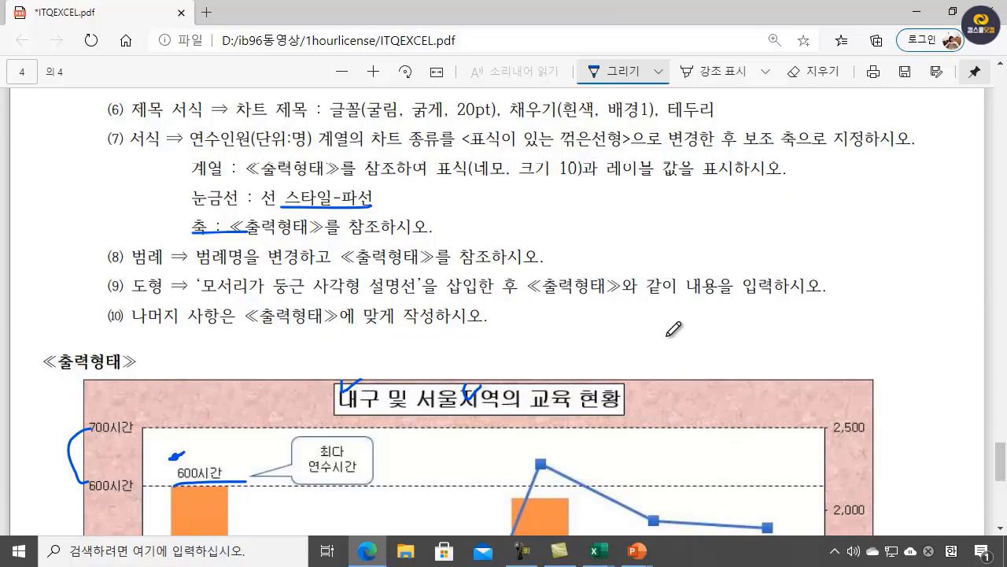
scroll(673, 331, down, 2)
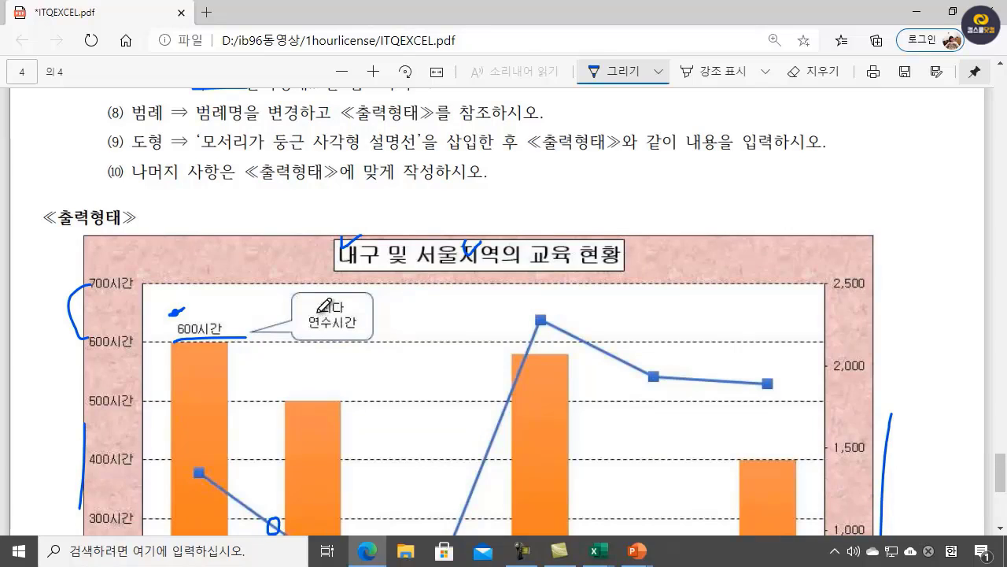
- Return to Excel's 통합 문서2 and reduce the callout's text size to 10.5
click(600, 554)
click(613, 527)
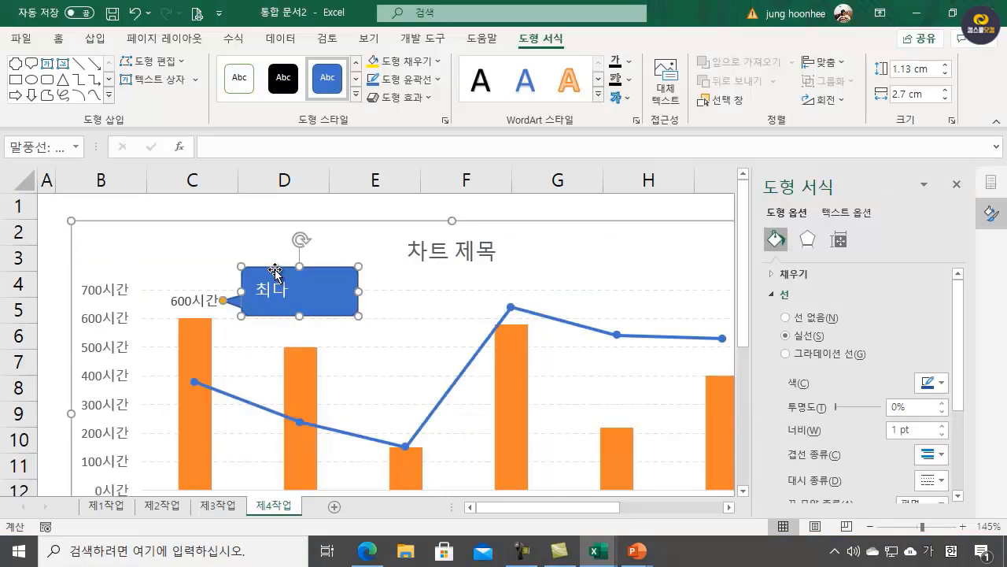
click(57, 38)
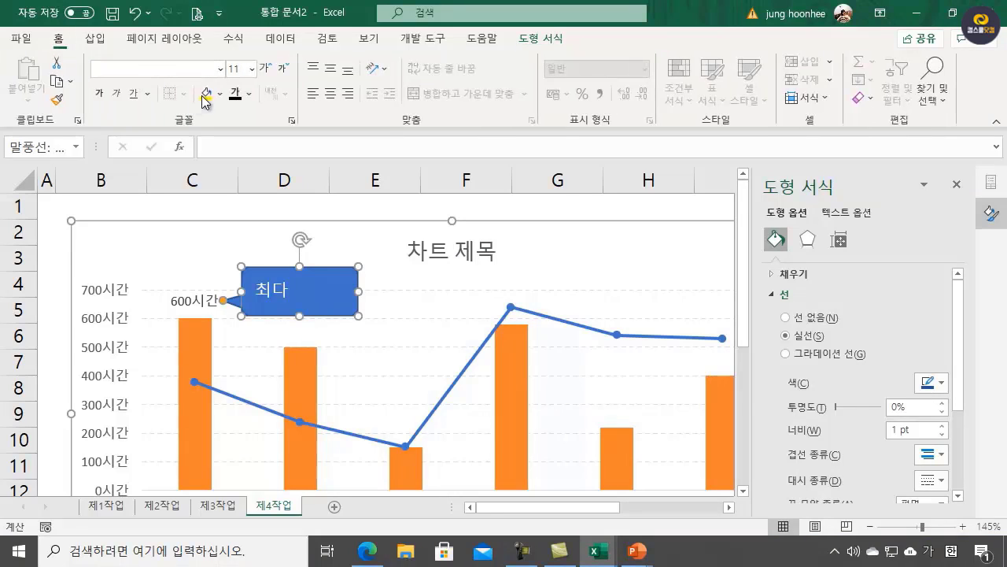
click(283, 68)
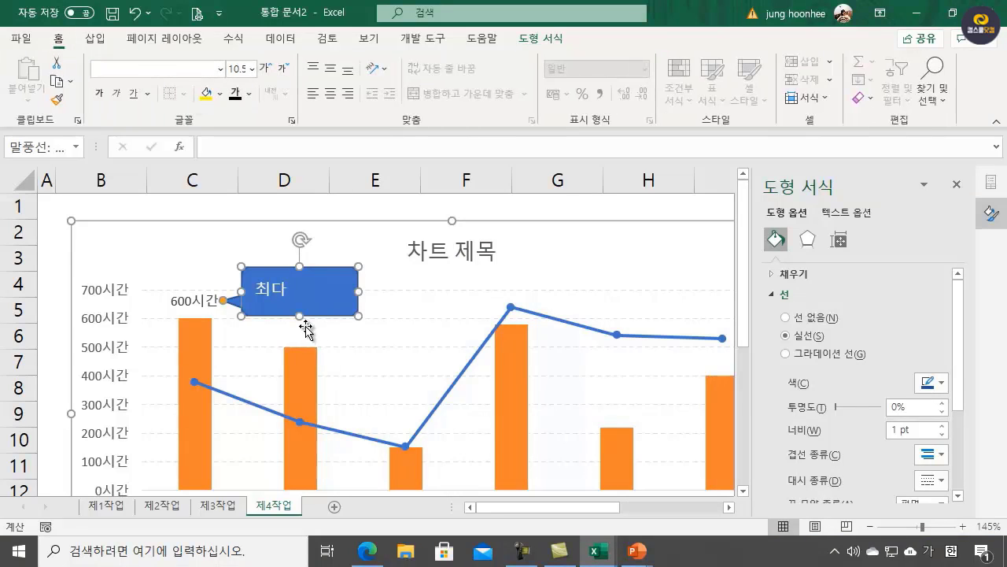
- Enlarge the callout's height to fit both text lines and reposition it beside the 600시간 label
drag(300, 317, 300, 337)
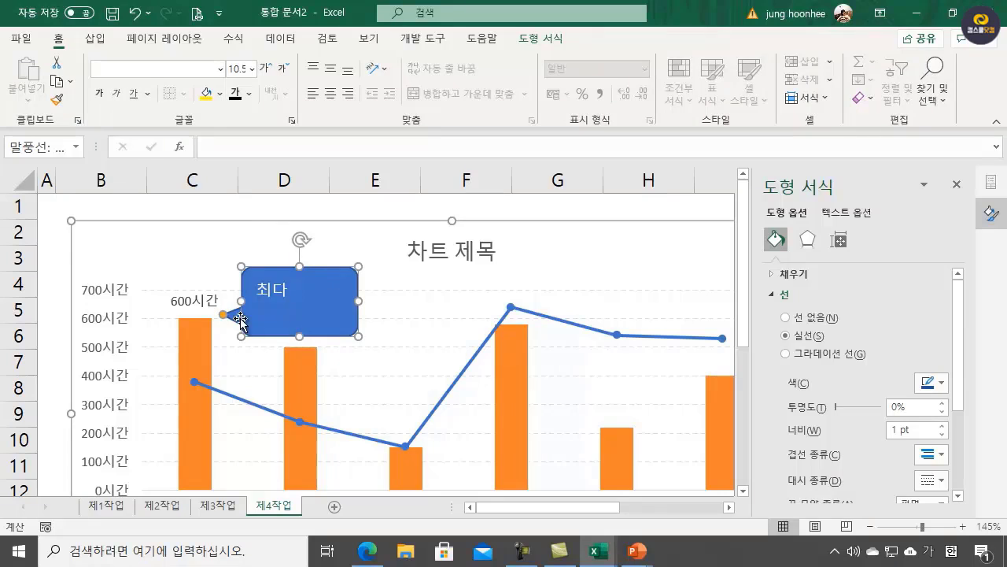
drag(265, 277, 267, 268)
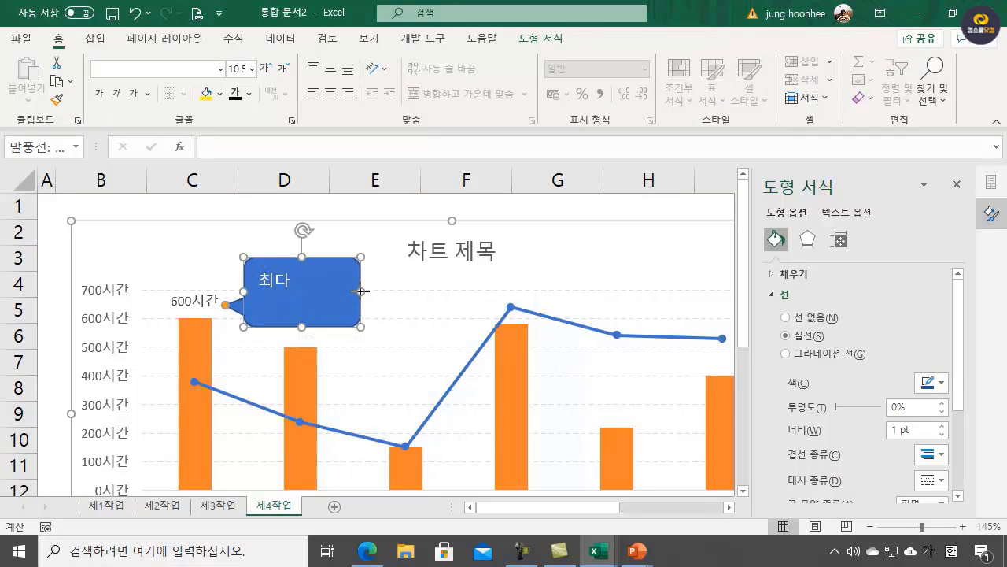
mouse_move(361, 292)
mouse_down()
mouse_move(335, 291)
mouse_move(358, 291)
mouse_up()
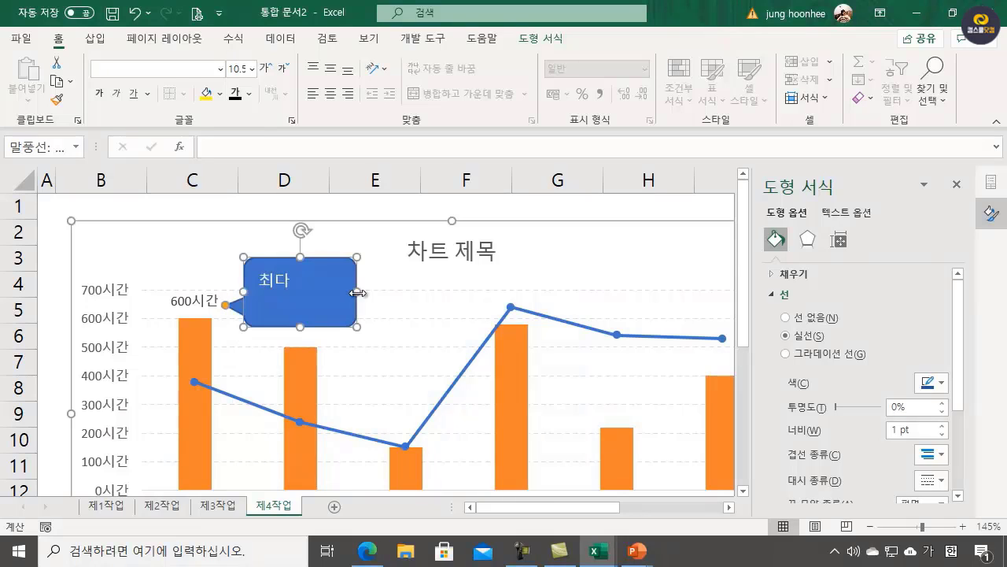
drag(300, 328, 301, 340)
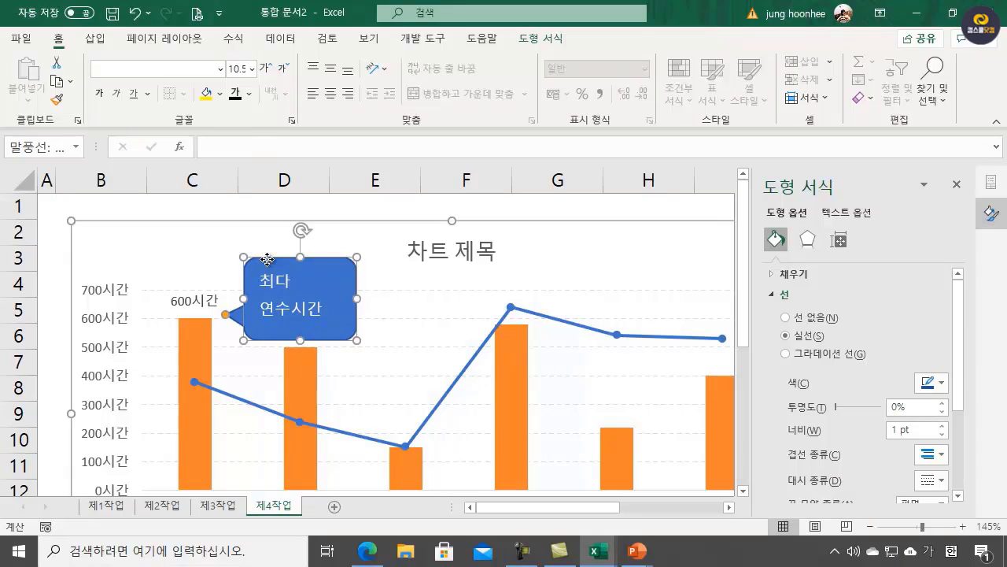
drag(267, 260, 263, 239)
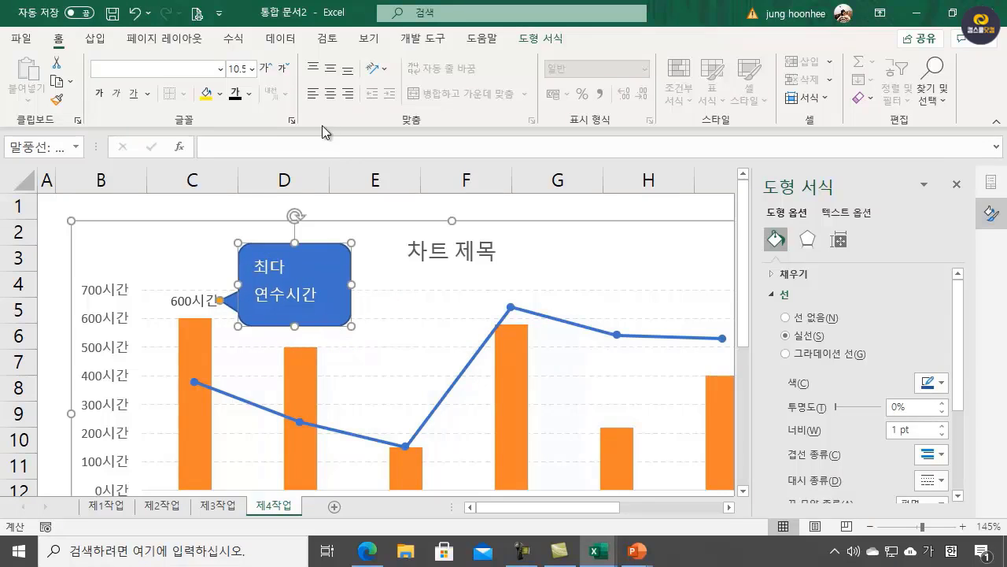
- Format the callout beside the 600시간 label with centred black text on a white fill
click(330, 101)
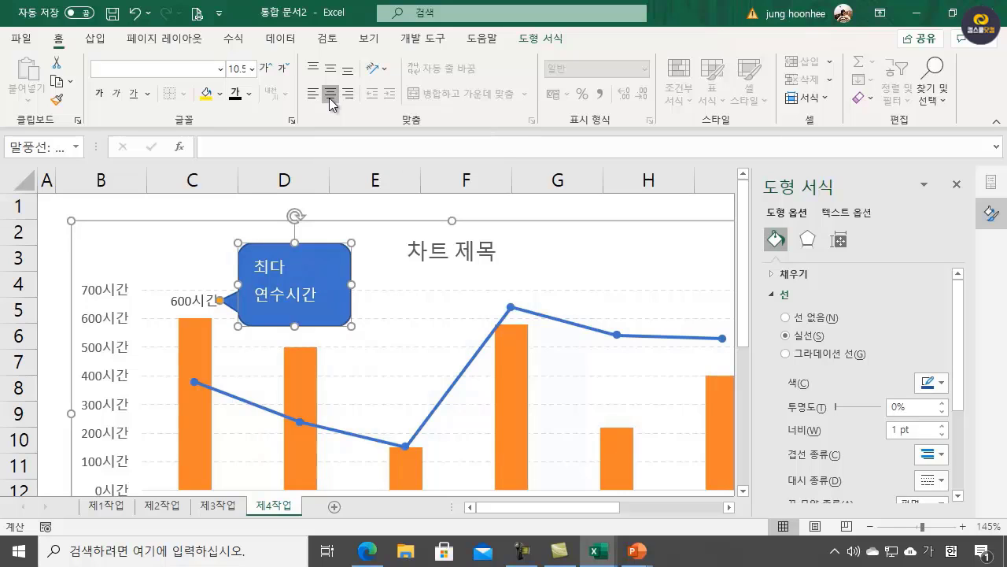
click(219, 94)
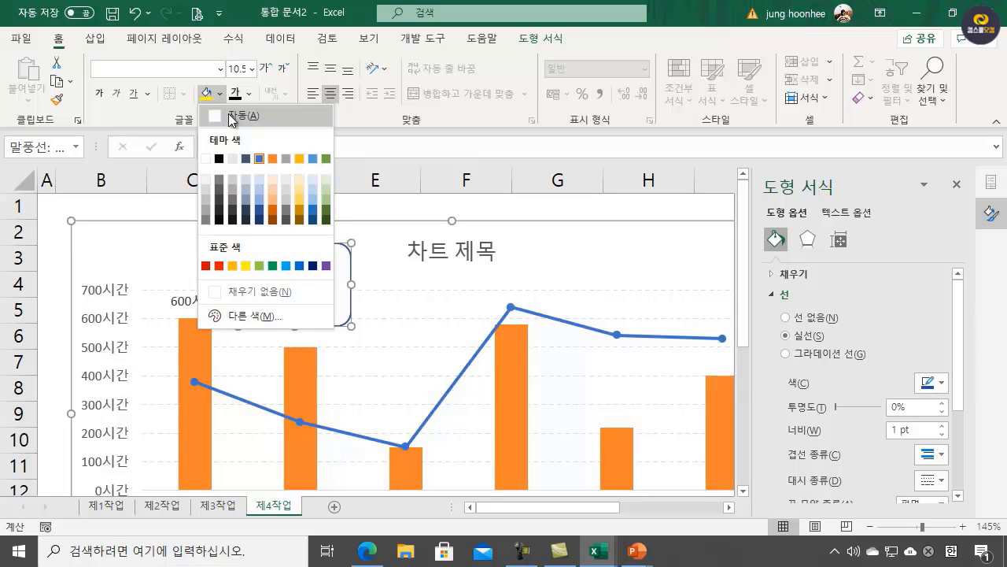
click(318, 291)
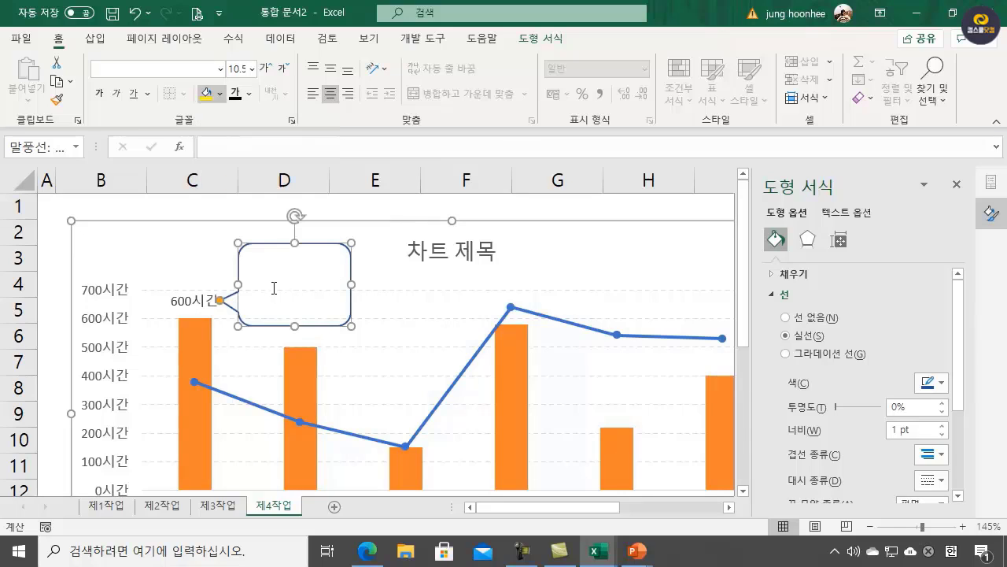
click(235, 93)
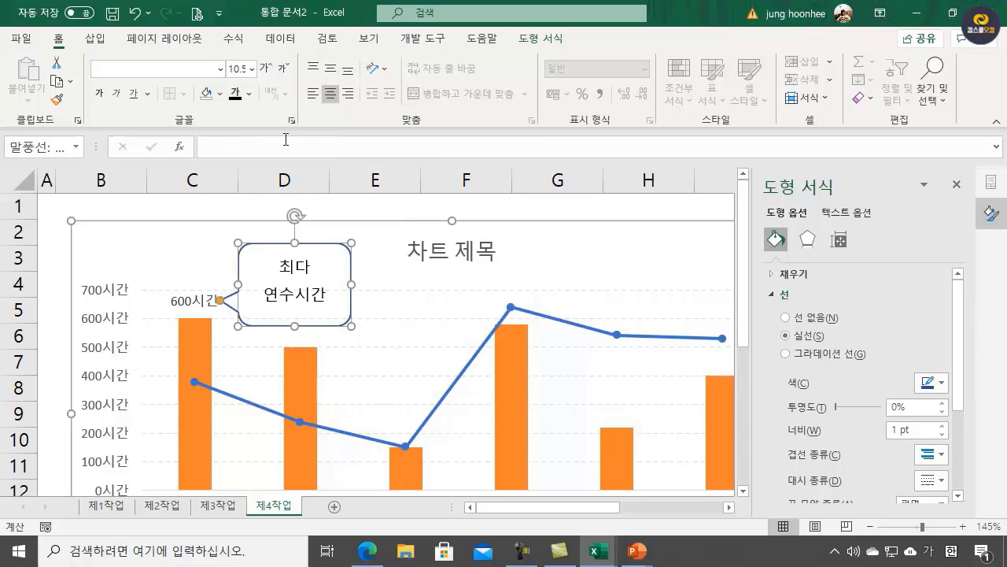
click(397, 321)
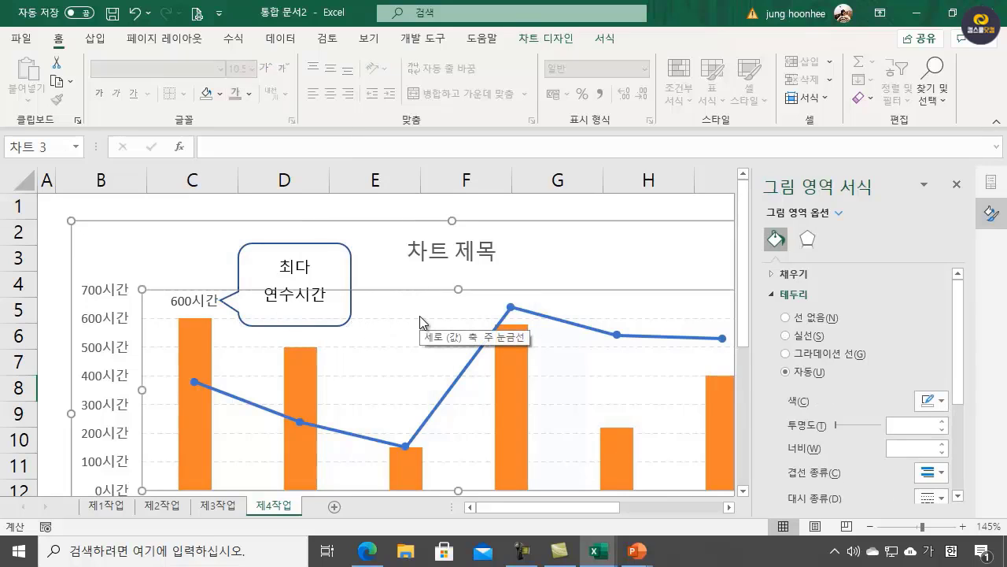
- Reduce the text size of the 최다 연수시간 callout to 8
click(323, 243)
click(322, 245)
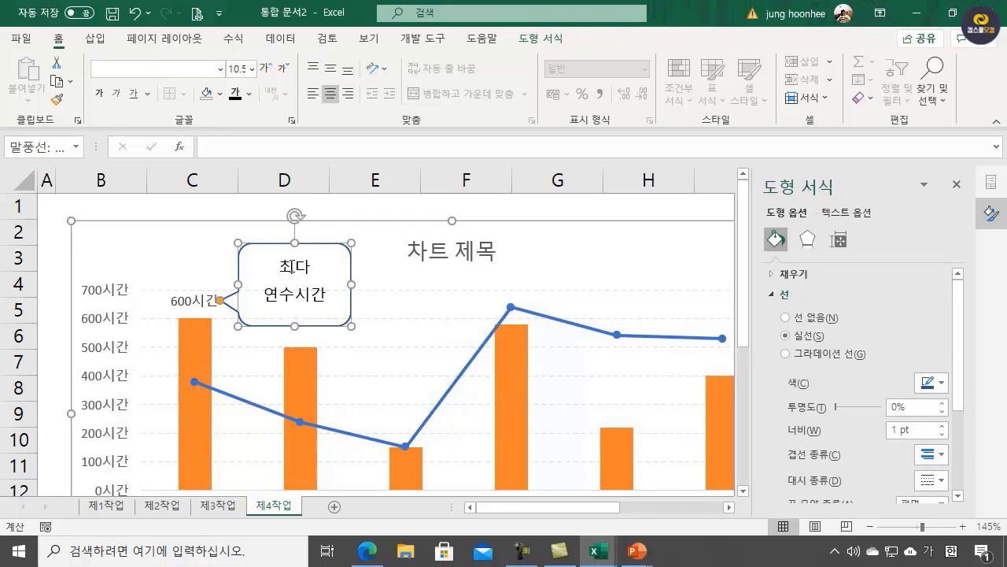
click(284, 69)
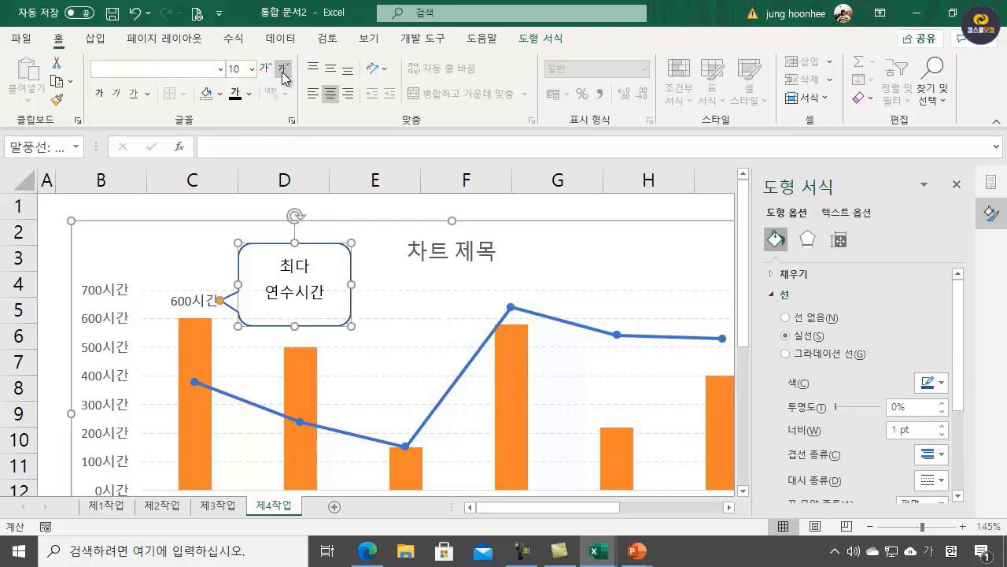
click(284, 69)
click(284, 69)
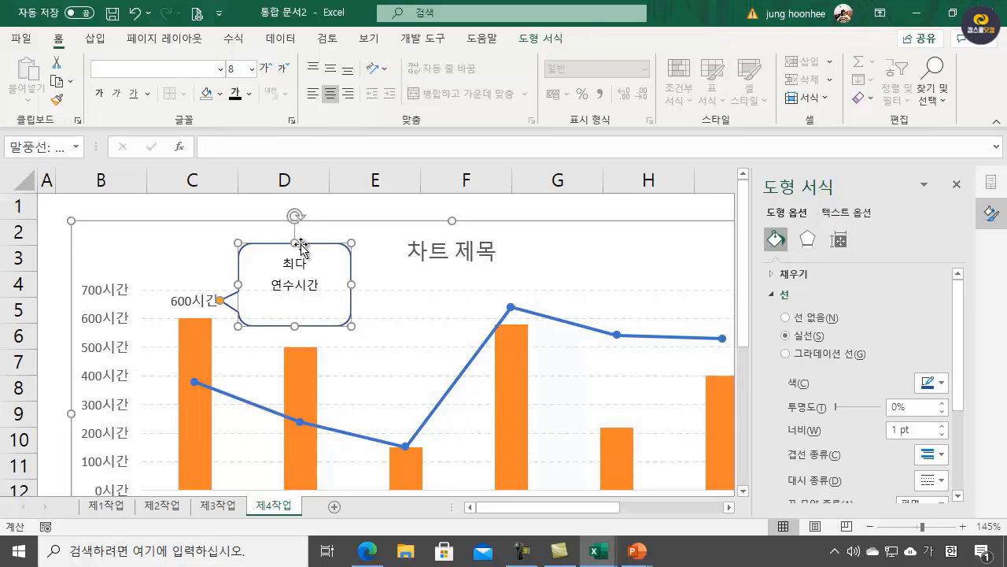
- Make the callout more compact while fitting both text lines, and move it so its tail points at the 600시간 label
drag(300, 248, 301, 273)
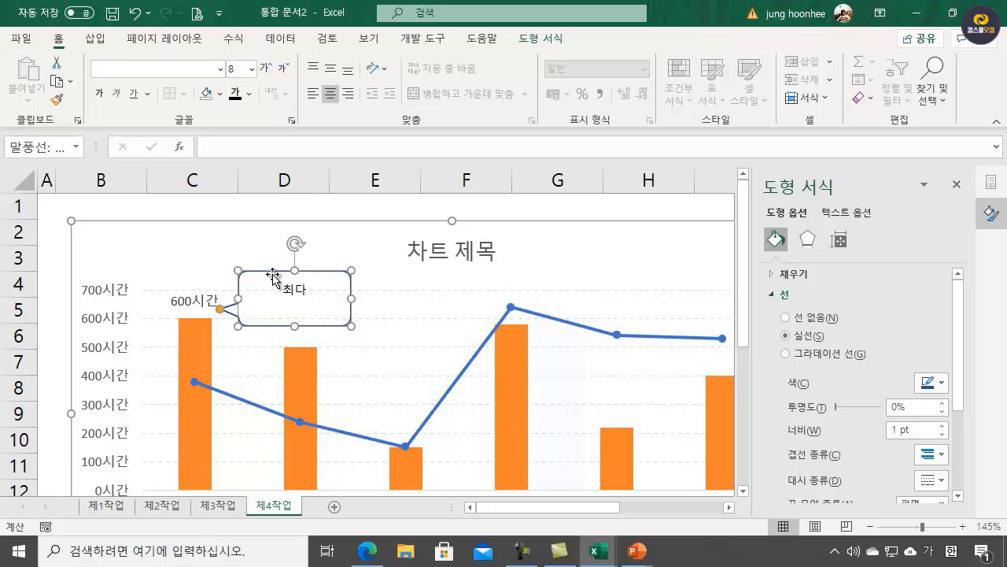
drag(332, 336, 341, 337)
click(330, 338)
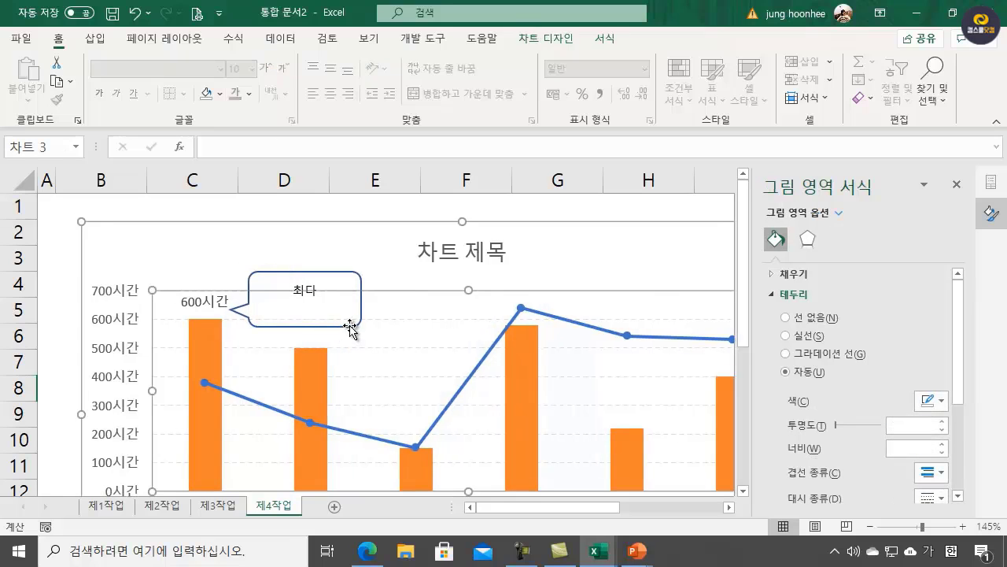
click(354, 326)
drag(361, 327, 365, 338)
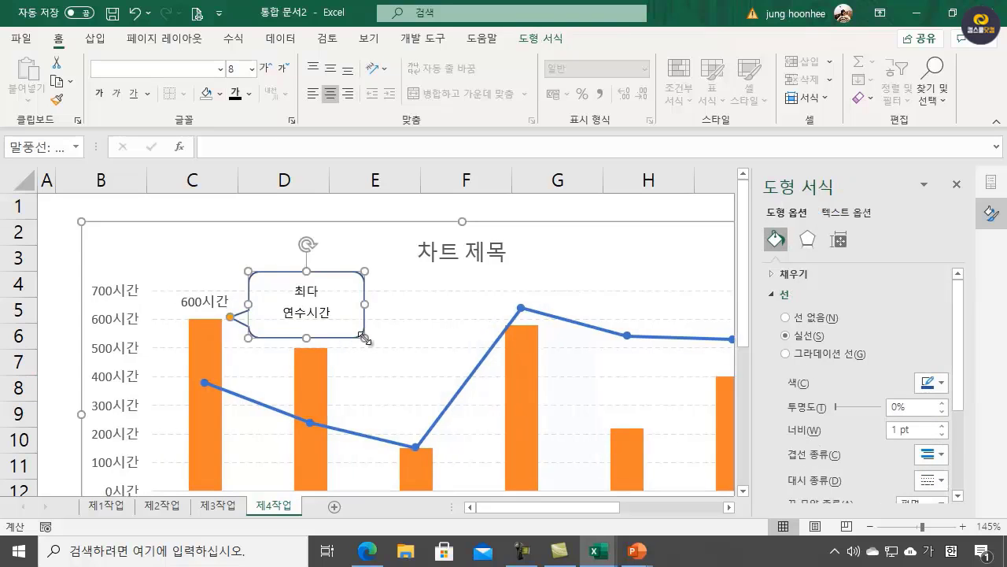
drag(271, 272, 273, 260)
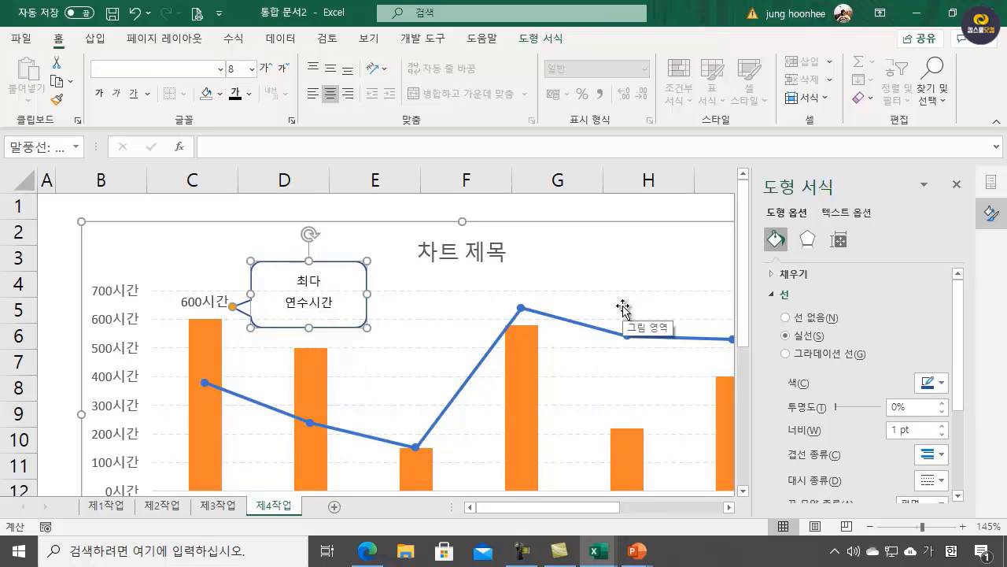
click(450, 210)
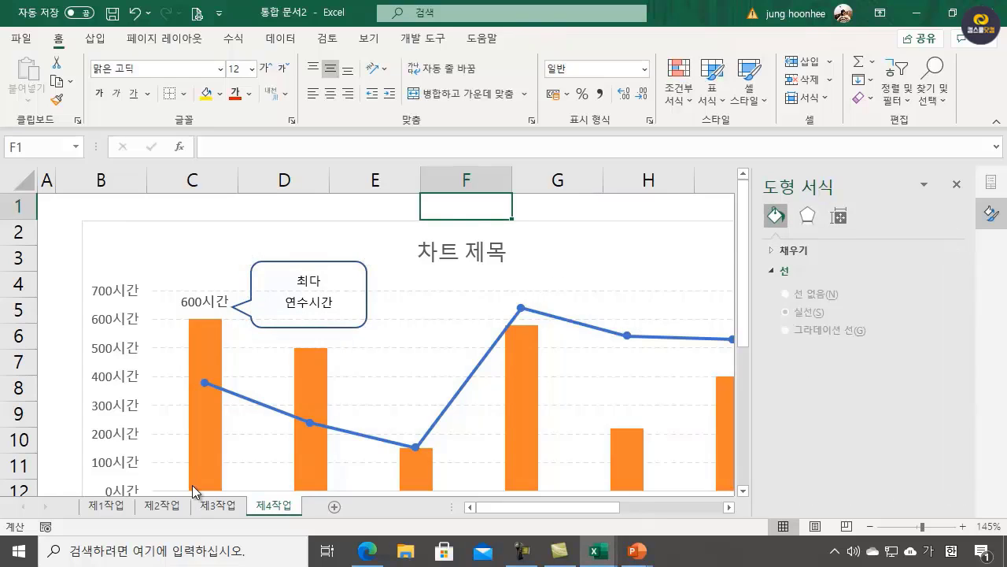
- Switch to ITQEXCEL.pdf and underline the chart font and 분홍 박엽지 texture fill requirements in condition (5) of 제4작업
click(364, 553)
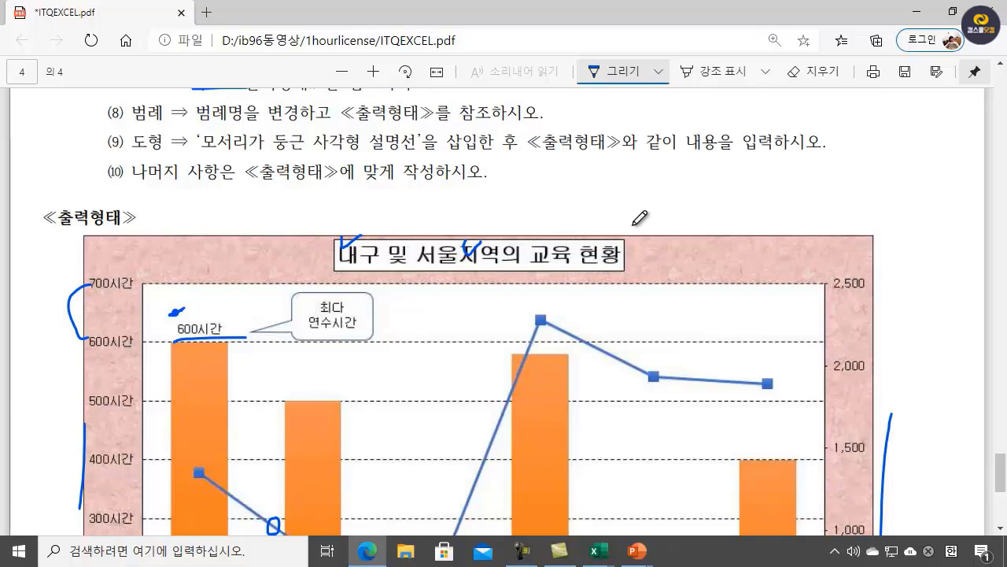
scroll(535, 207, up, 2)
scroll(530, 214, up, 3)
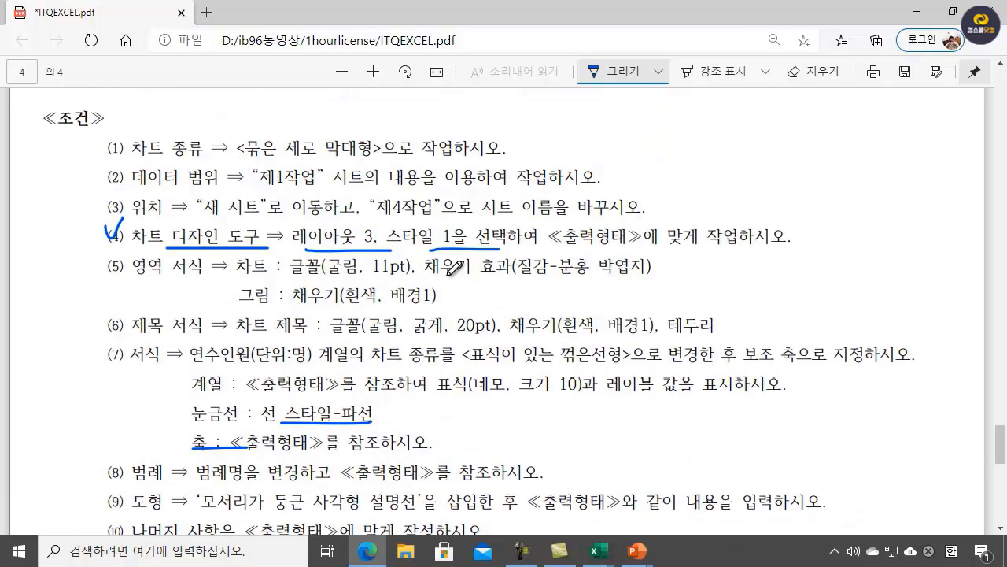
drag(447, 274, 689, 275)
drag(246, 270, 345, 270)
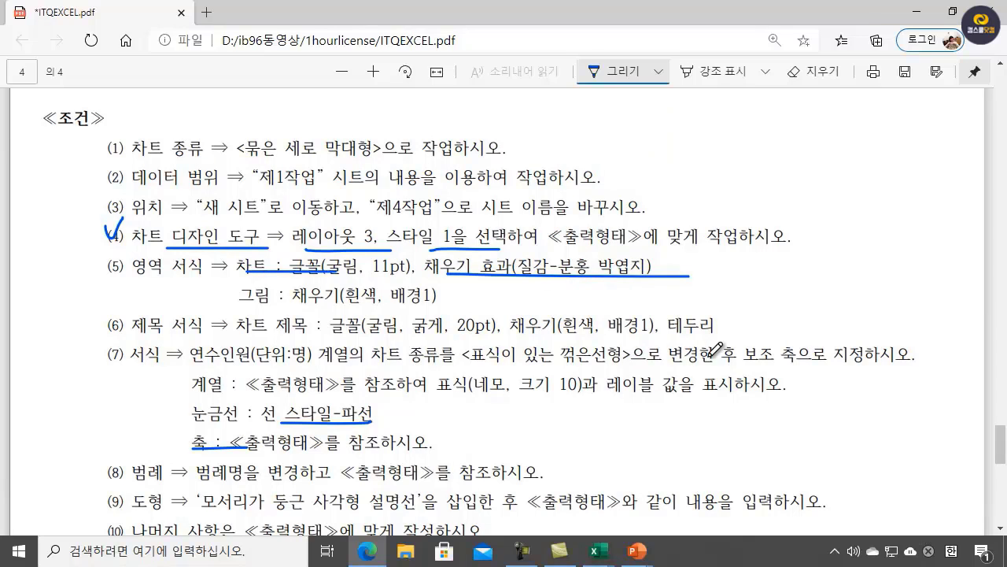
scroll(677, 370, up, 2)
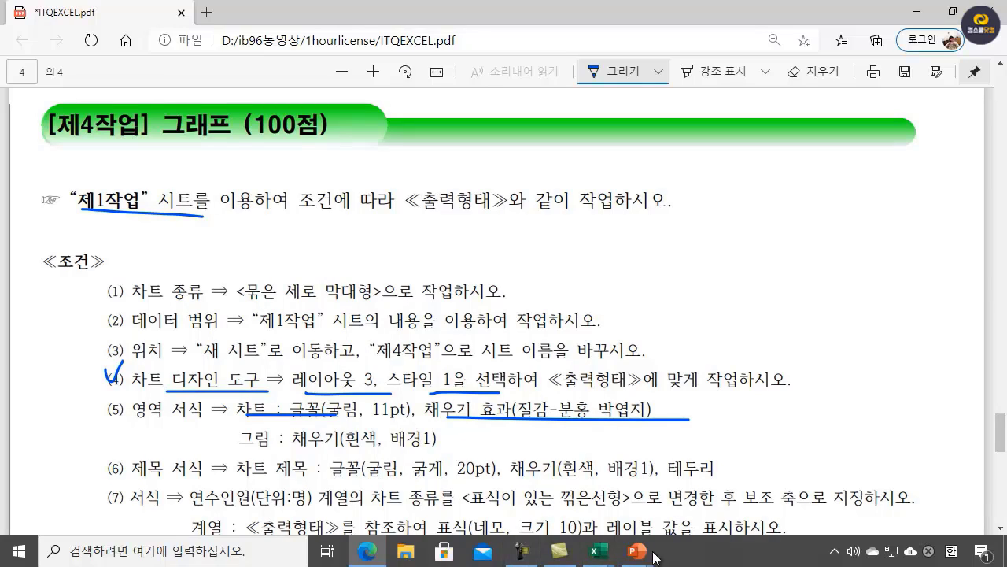
mouse_move(365, 560)
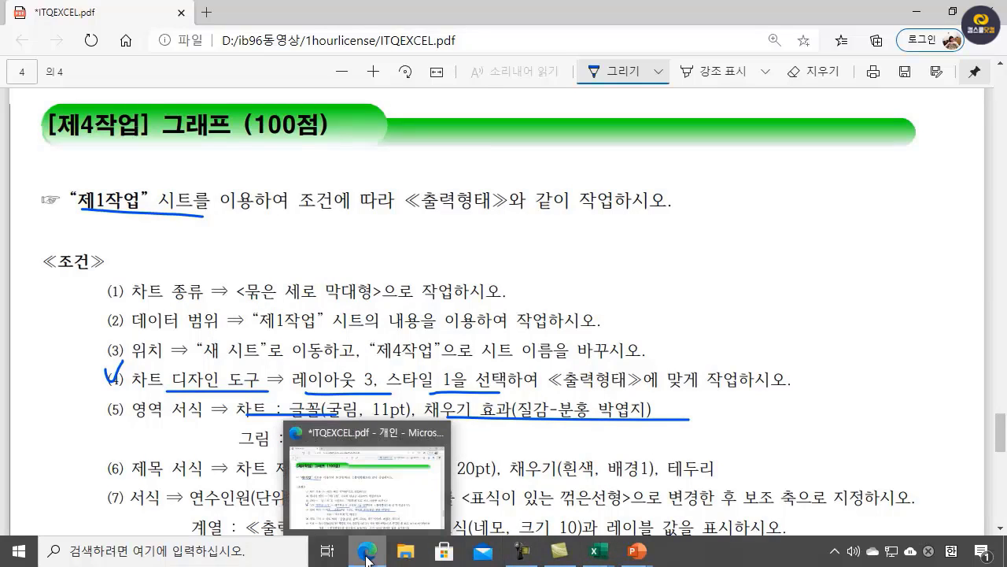